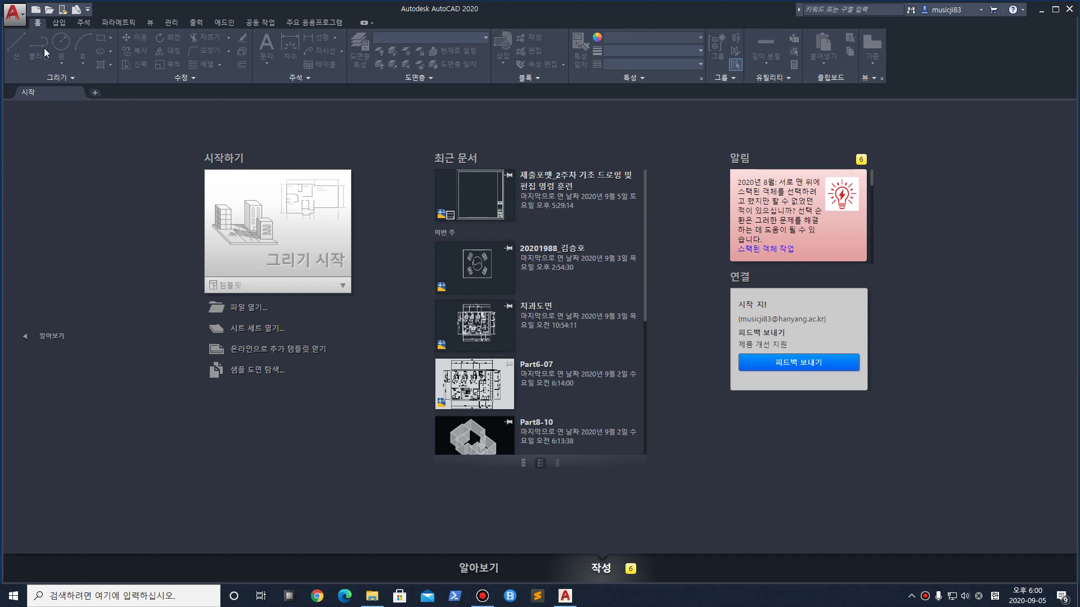
# Open 제출포맷_2주차 기초 드로잉 및 편집 명령 훈련.dwg from the Desktop, substituting the missing SHX font
pyautogui.click(50, 13)
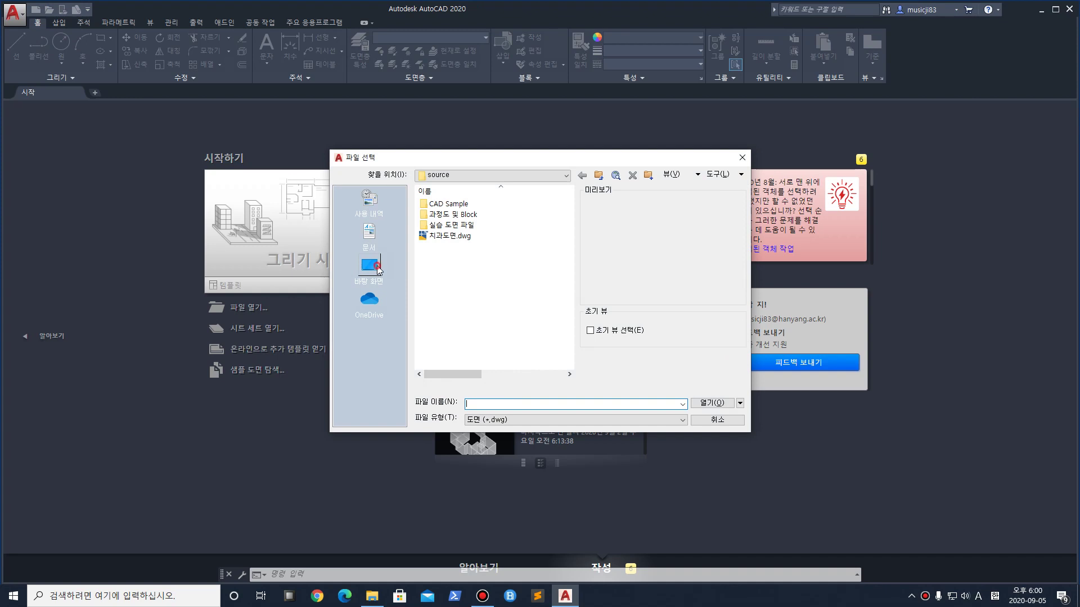
pyautogui.click(378, 270)
pyautogui.click(475, 343)
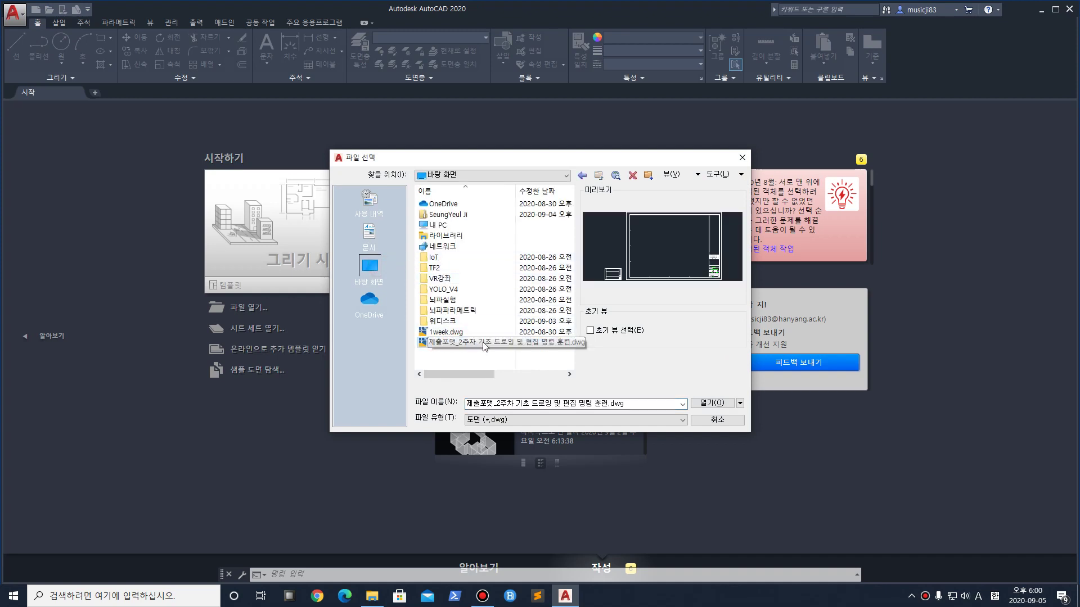
pyautogui.click(489, 343)
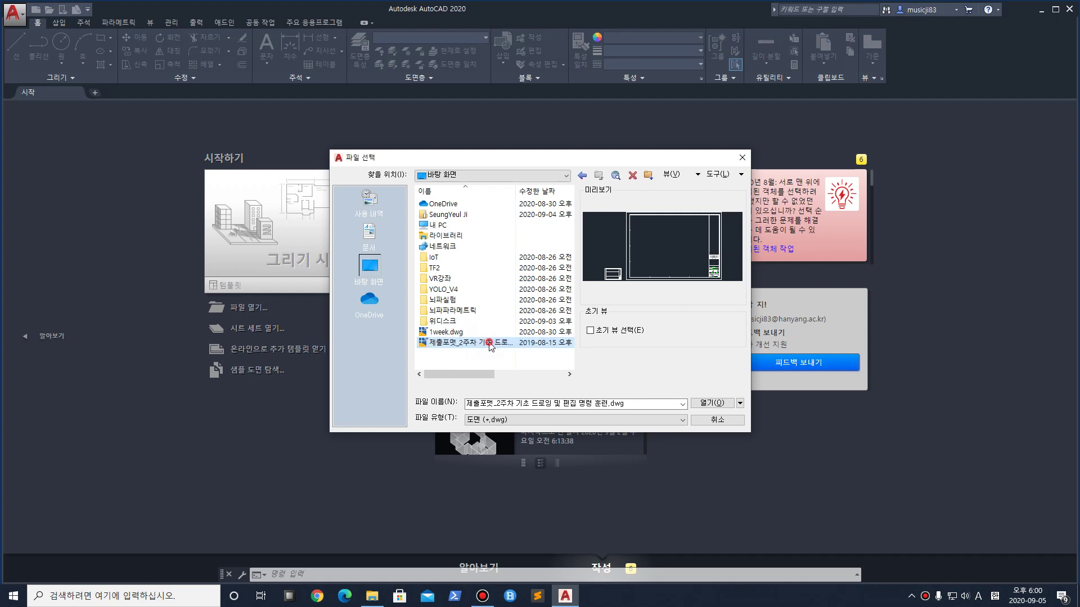
pyautogui.click(721, 401)
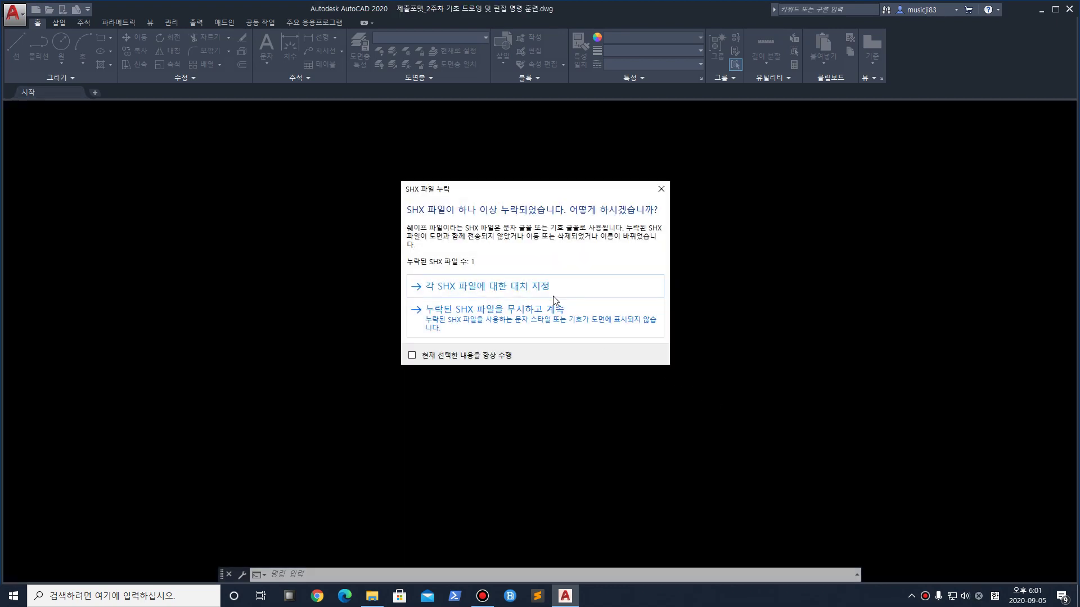
pyautogui.click(503, 288)
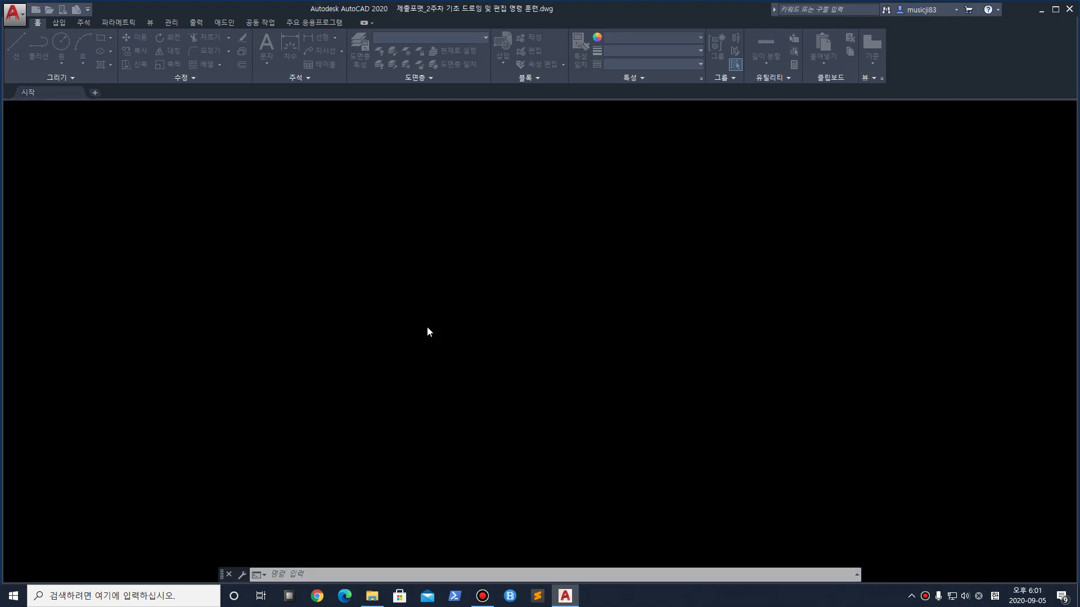
pyautogui.click(644, 267)
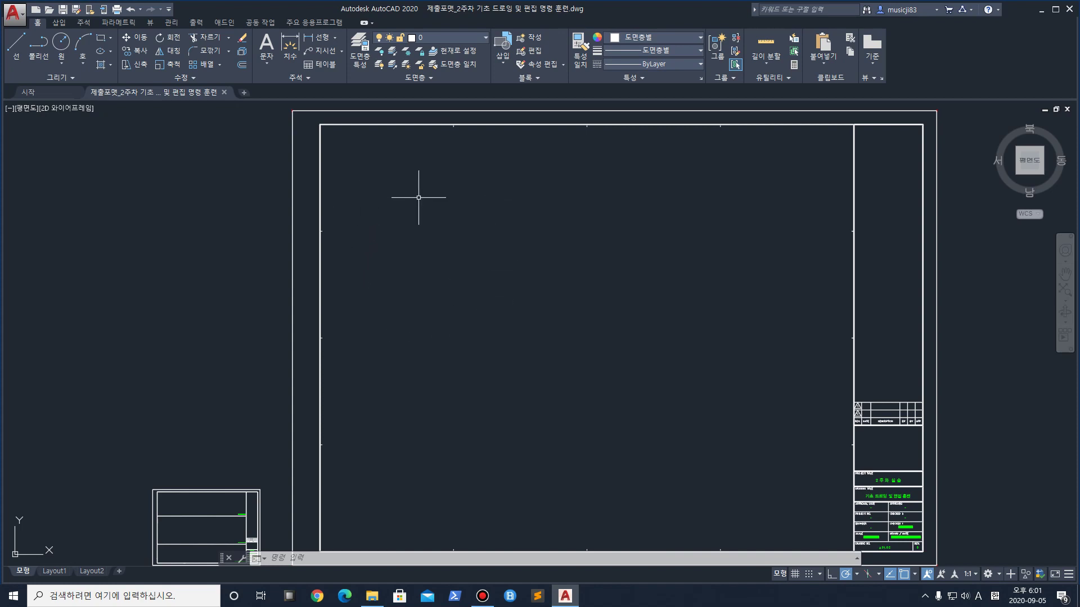
# Zoom in and pan the view toward the drawing frame's top-left corner
pyautogui.scroll(4, 386, 169)
pyautogui.moveTo(391, 168)
pyautogui.mouseDown(button='middle')
pyautogui.moveTo(382, 290)
pyautogui.moveTo(369, 259)
pyautogui.mouseUp(button='middle')
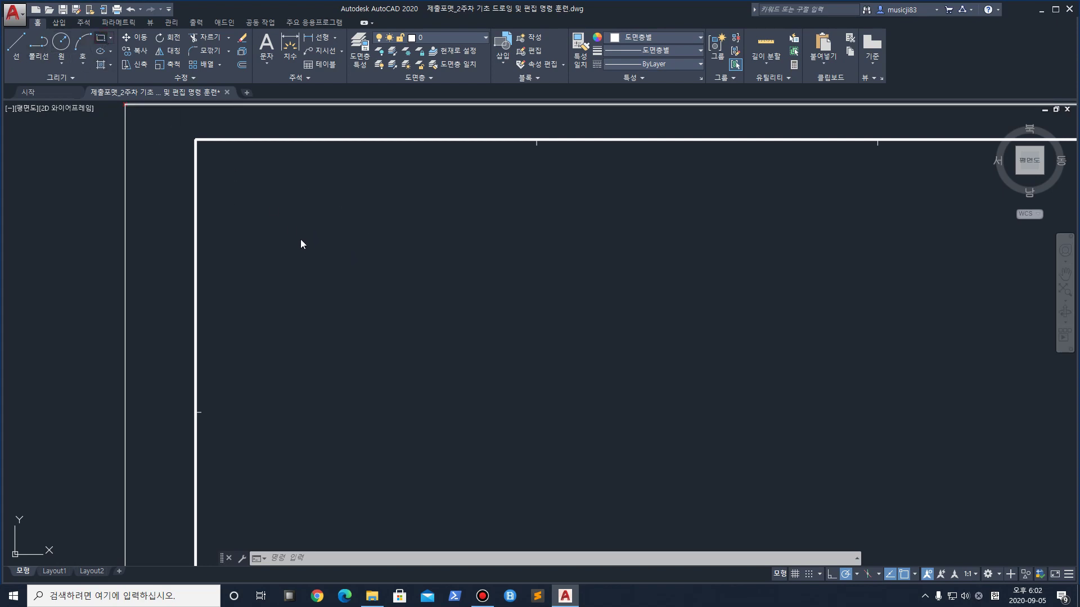
# Draw a 1500 by 1500 square with the REC rectangle command
pyautogui.write('re')
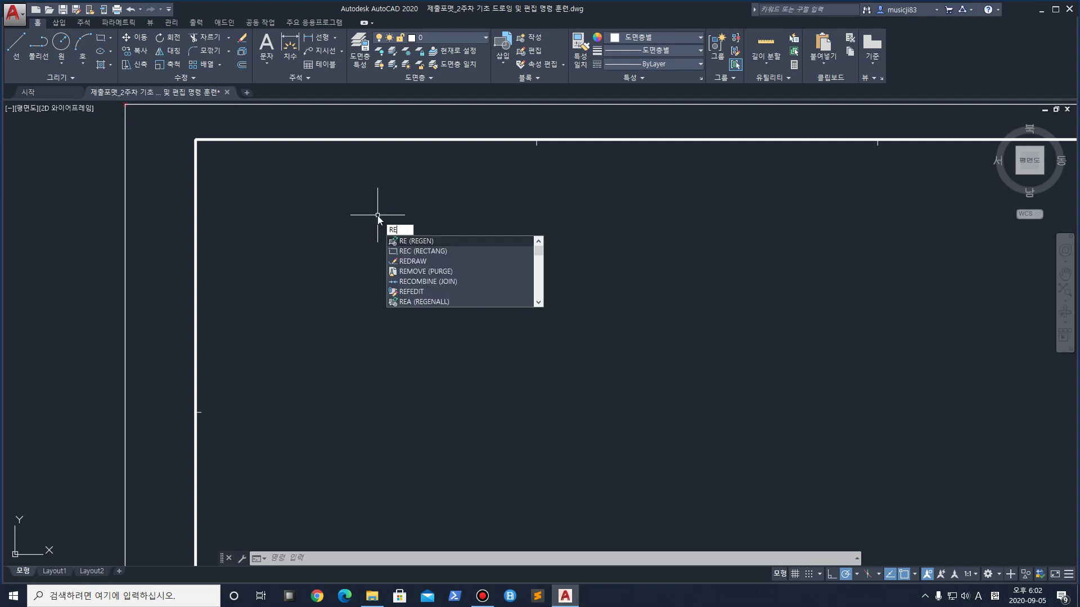
pyautogui.write('c')
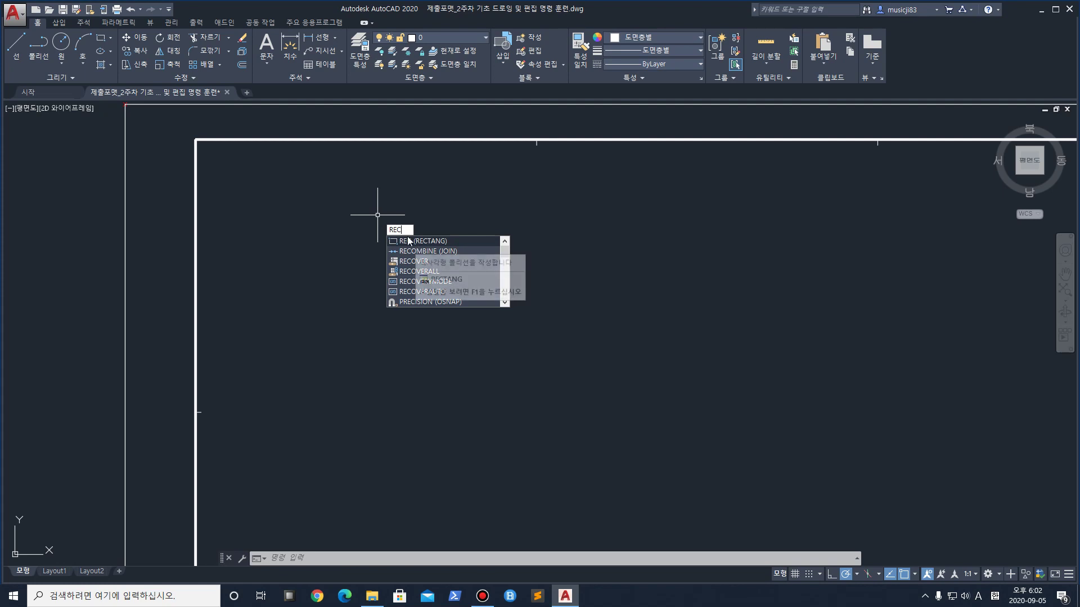
pyautogui.press('Return')
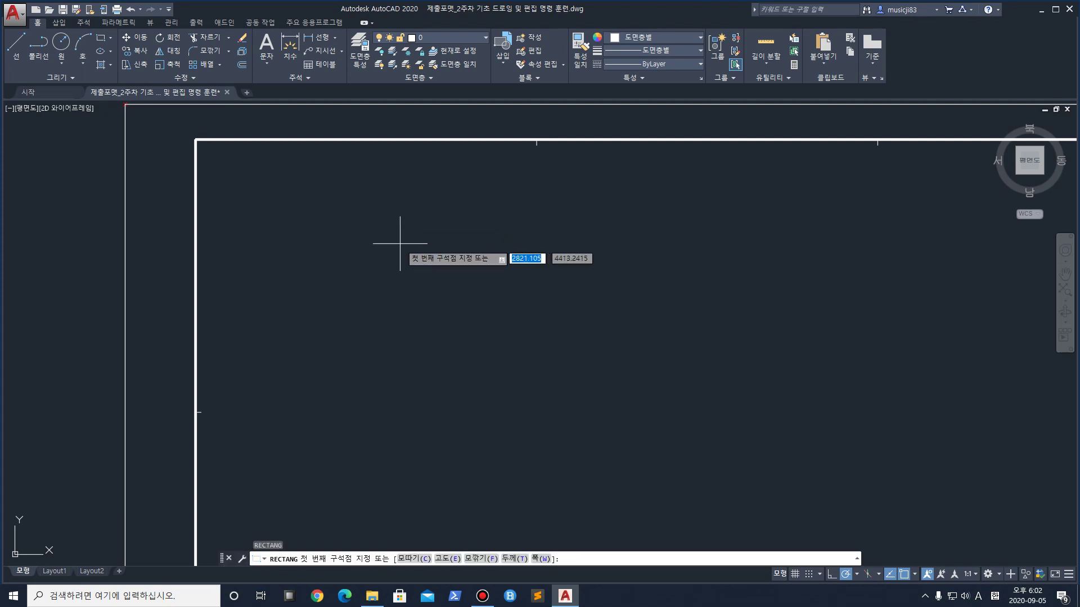
pyautogui.click(379, 243)
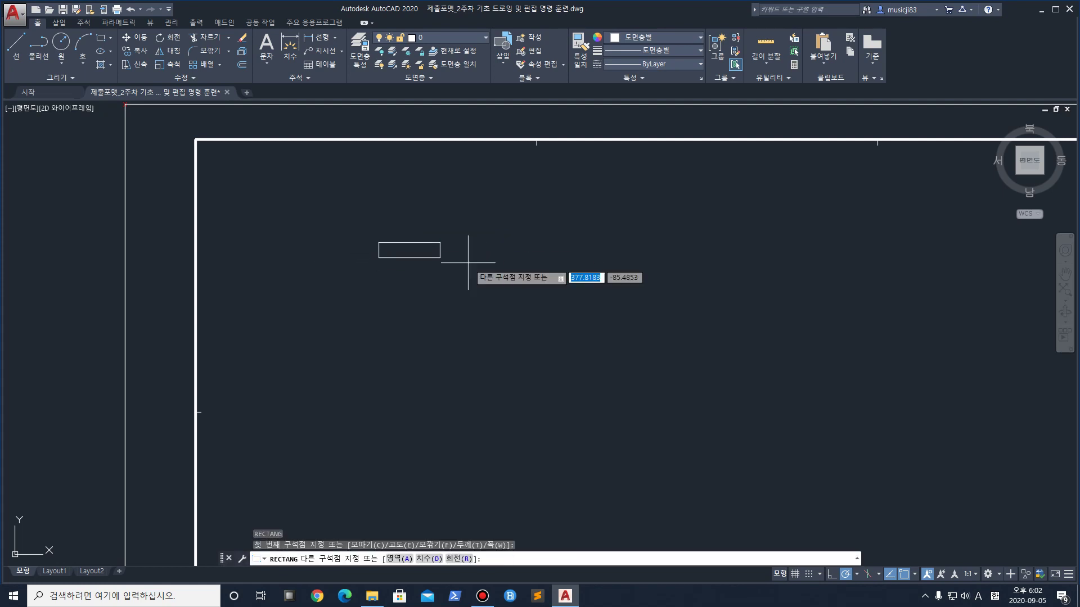
pyautogui.write('@')
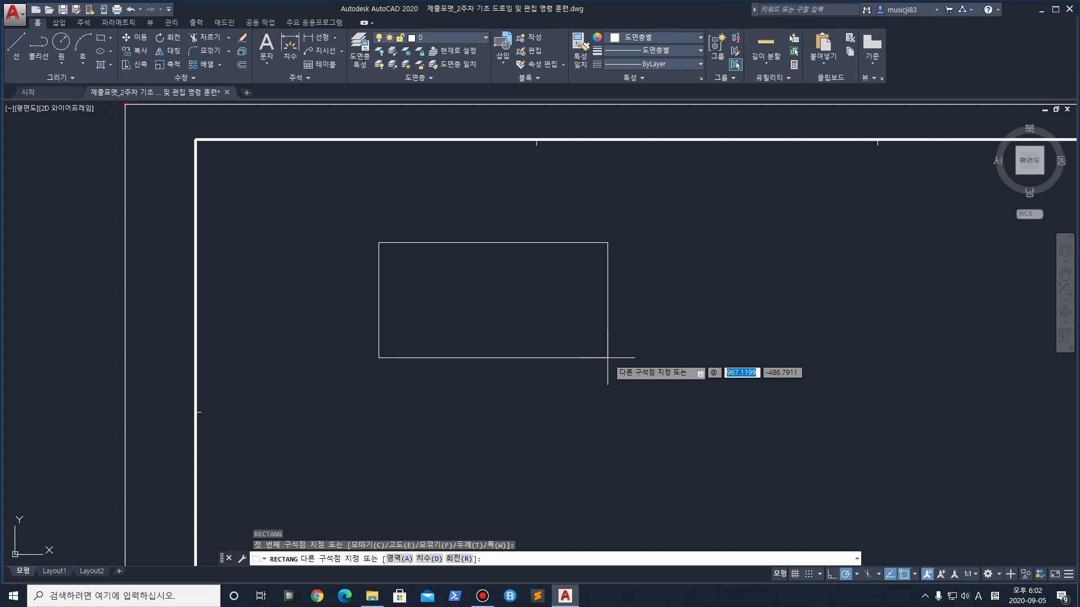
pyautogui.press('BackSpace')
pyautogui.write('1500')
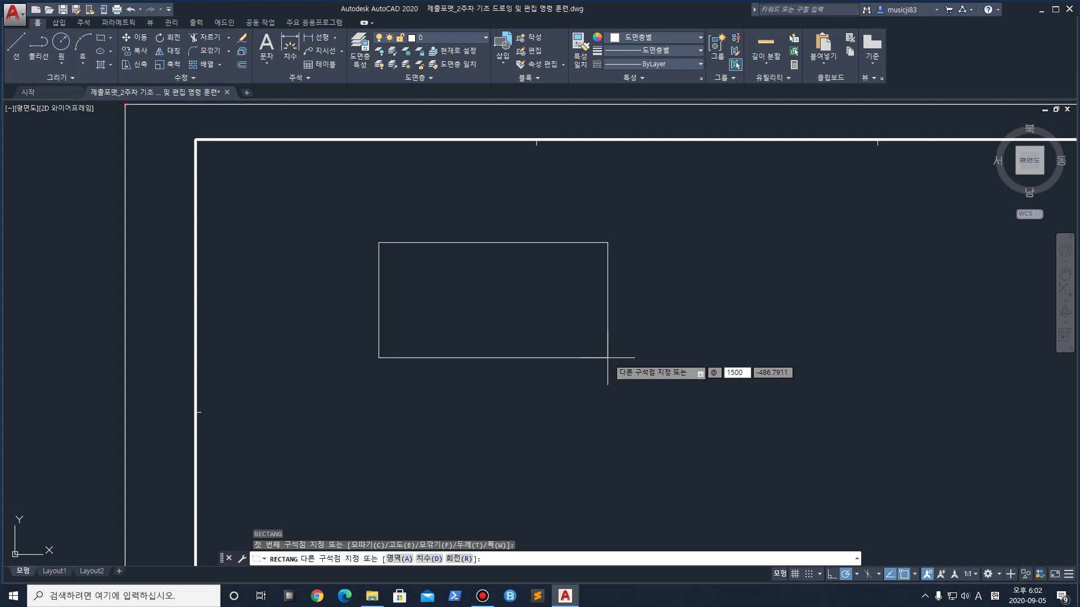
pyautogui.press('Tab')
pyautogui.write('1500')
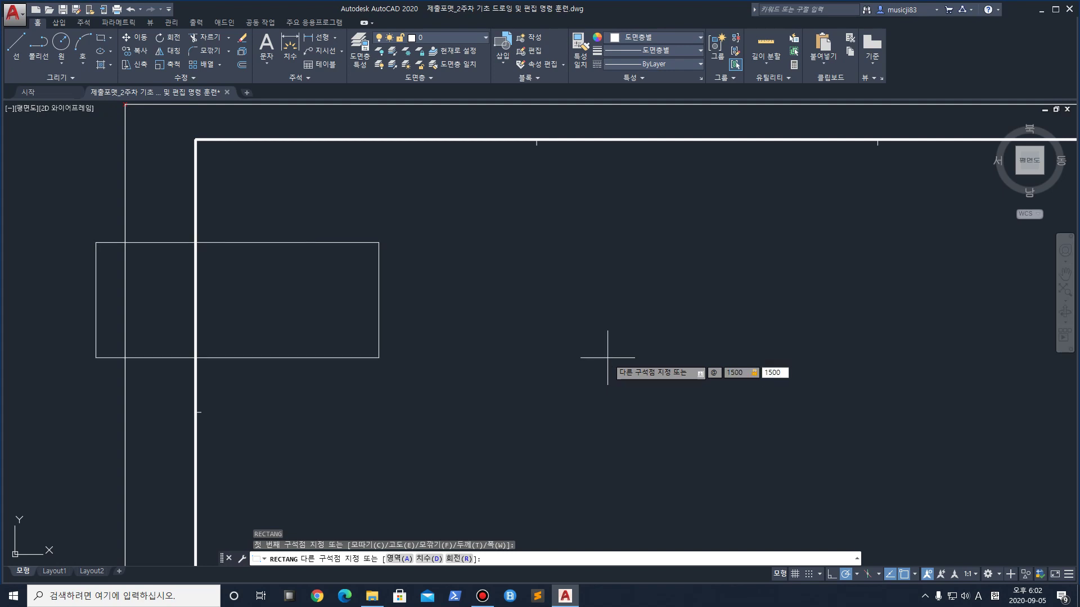
pyautogui.press('Return')
# Move the square into the upper-left area inside the sheet frame
pyautogui.scroll(-4, 562, 253)
pyautogui.click(630, 269)
pyautogui.click(598, 250)
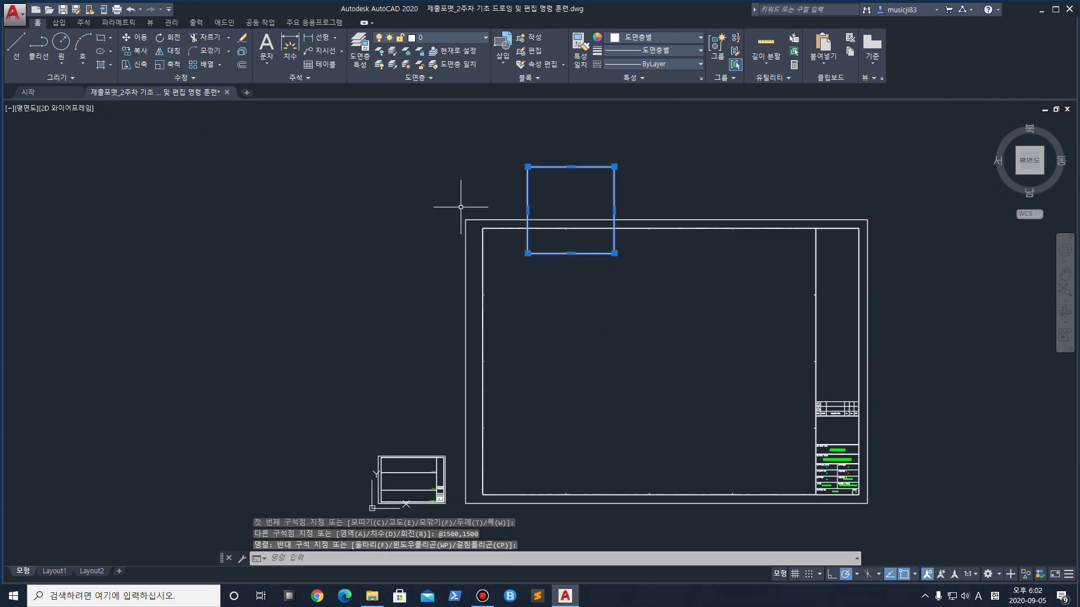
pyautogui.click(135, 37)
pyautogui.click(639, 289)
pyautogui.click(618, 368)
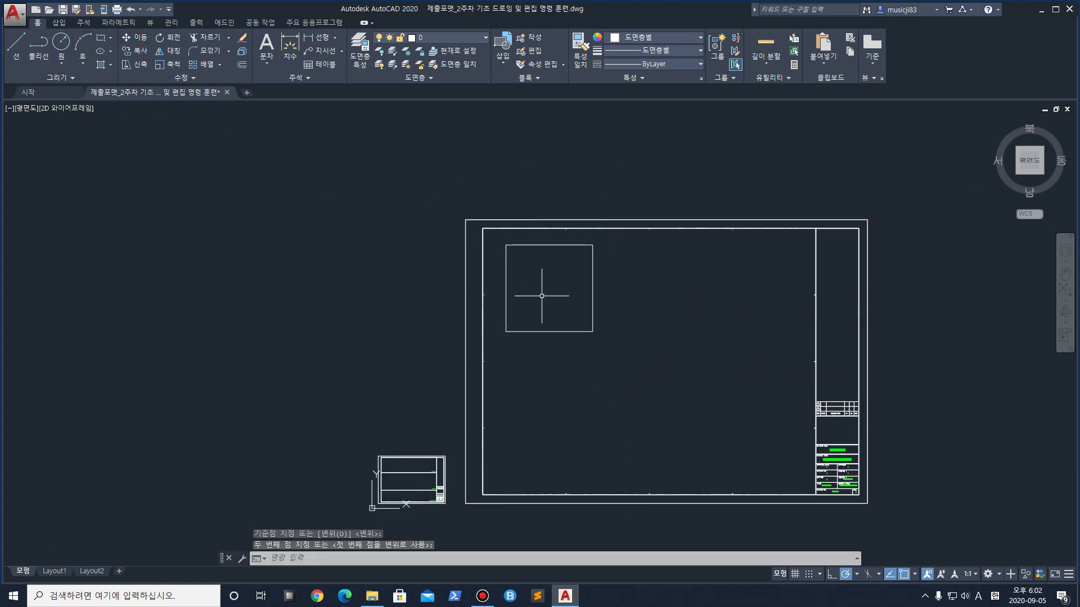
pyautogui.scroll(4, 526, 277)
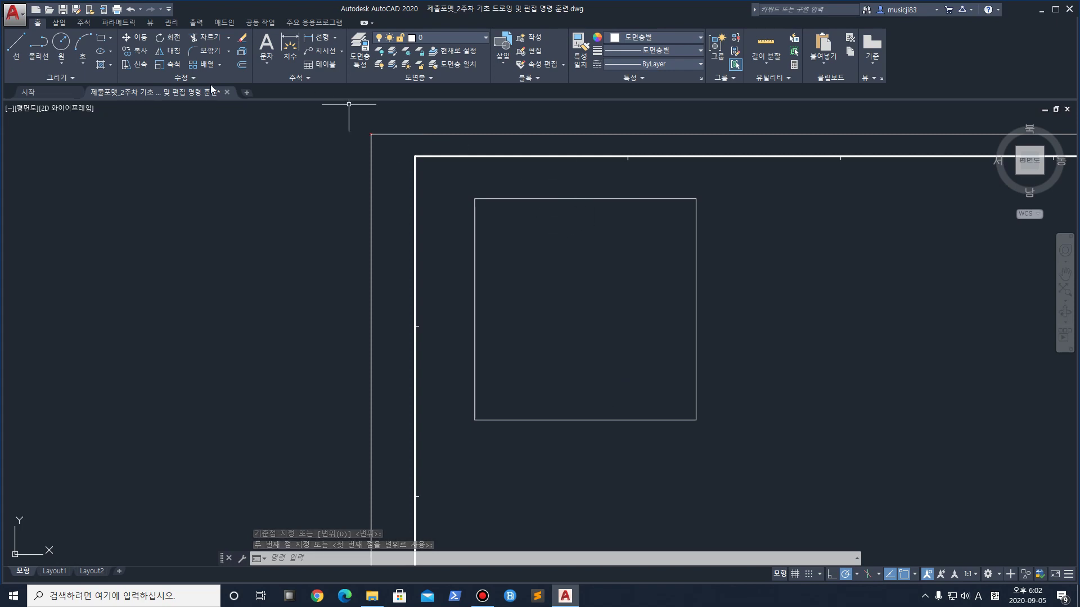
# Draw a line 600 left from the square's top-right corner, then down past the bottom edge
pyautogui.click(16, 44)
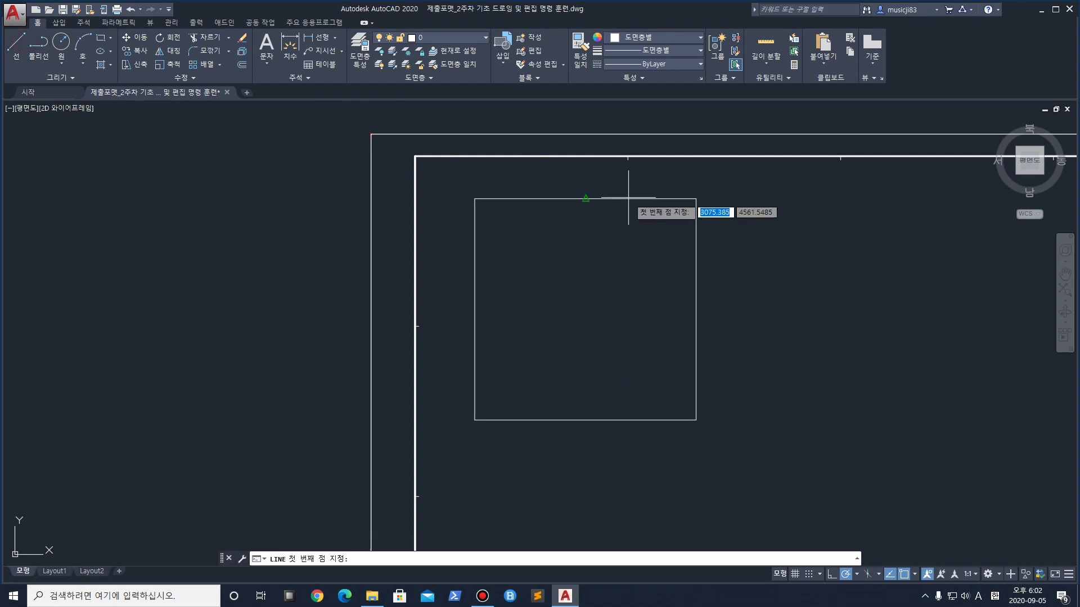
pyautogui.click(696, 198)
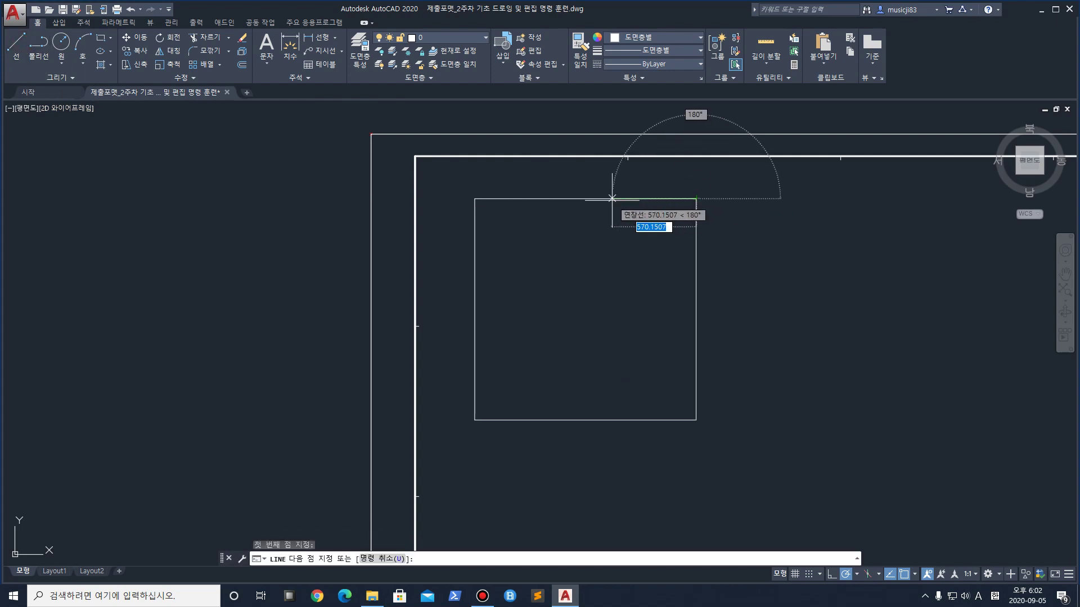
pyautogui.write('600')
pyautogui.press('Return')
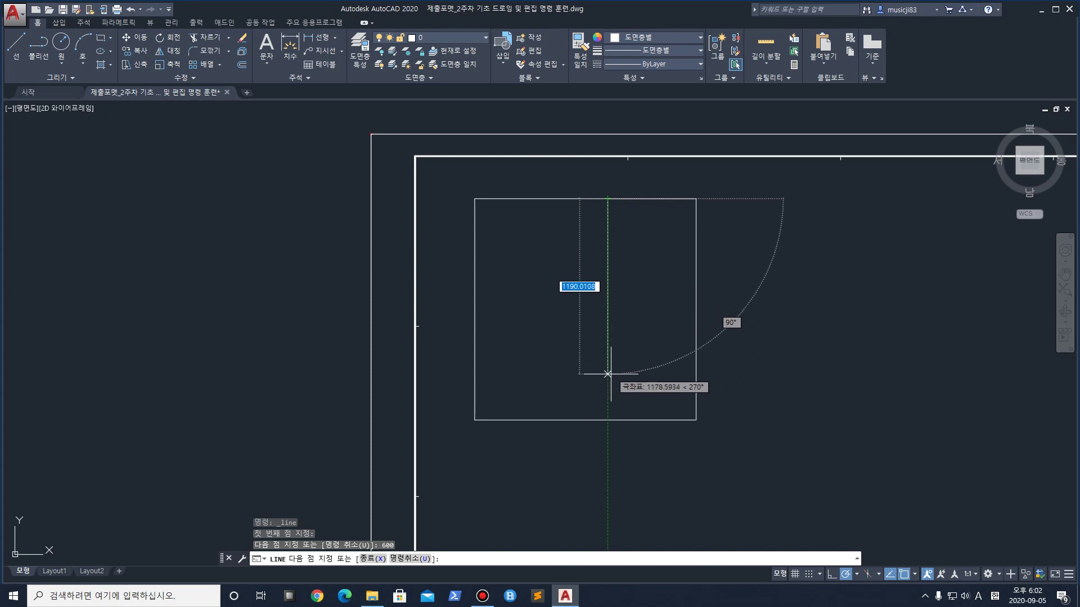
pyautogui.click(608, 439)
pyautogui.press('Return')
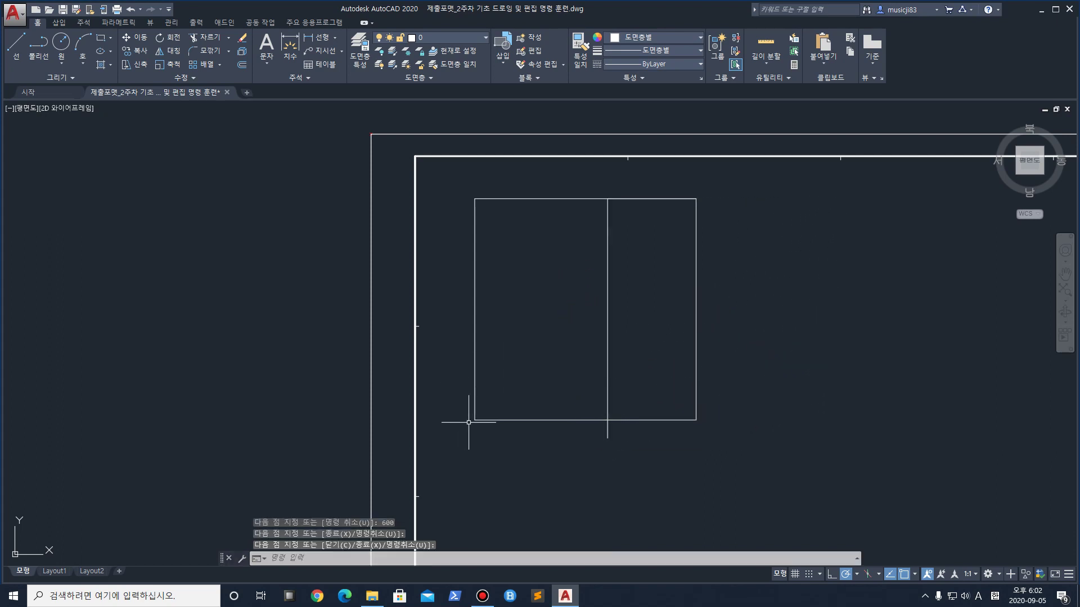
# Draw a line 600 up from the bottom-left corner, then across past the vertical line
pyautogui.press('Return')
pyautogui.click(475, 420)
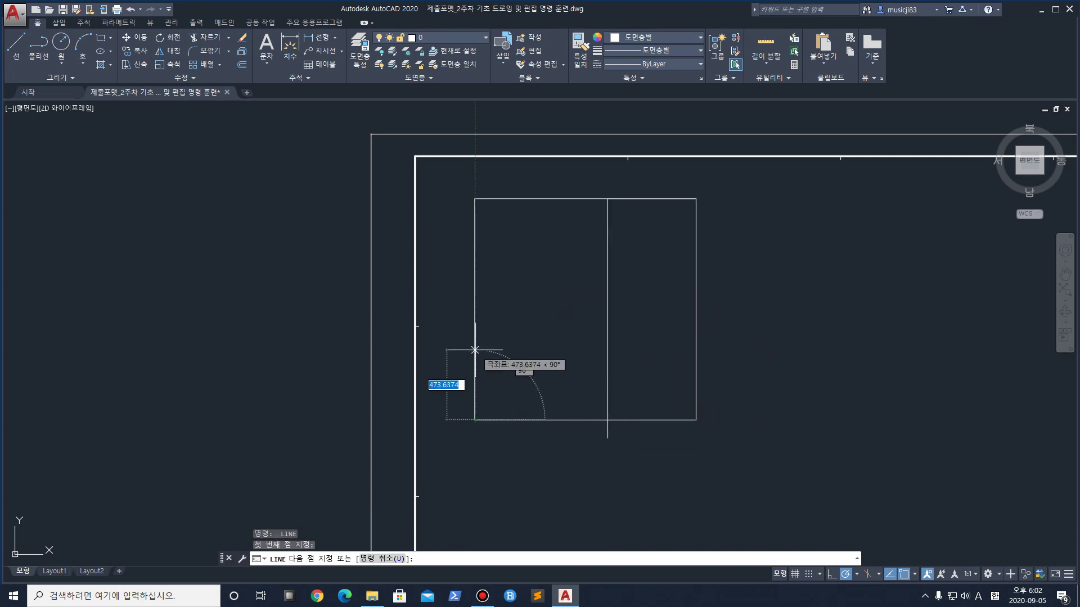
pyautogui.write('600')
pyautogui.press('Return')
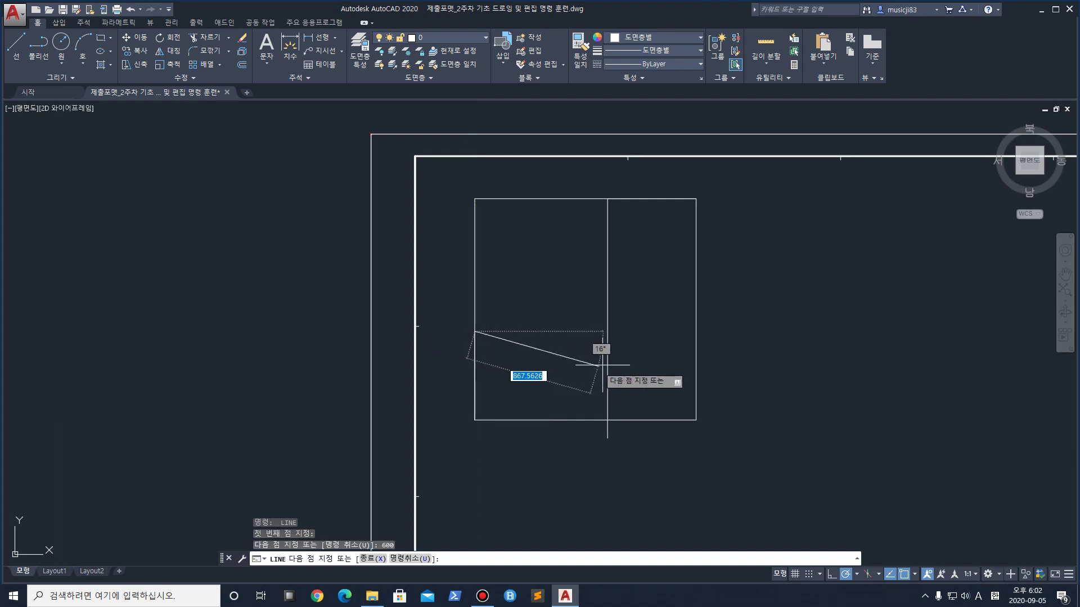
pyautogui.click(669, 331)
pyautogui.press('Return')
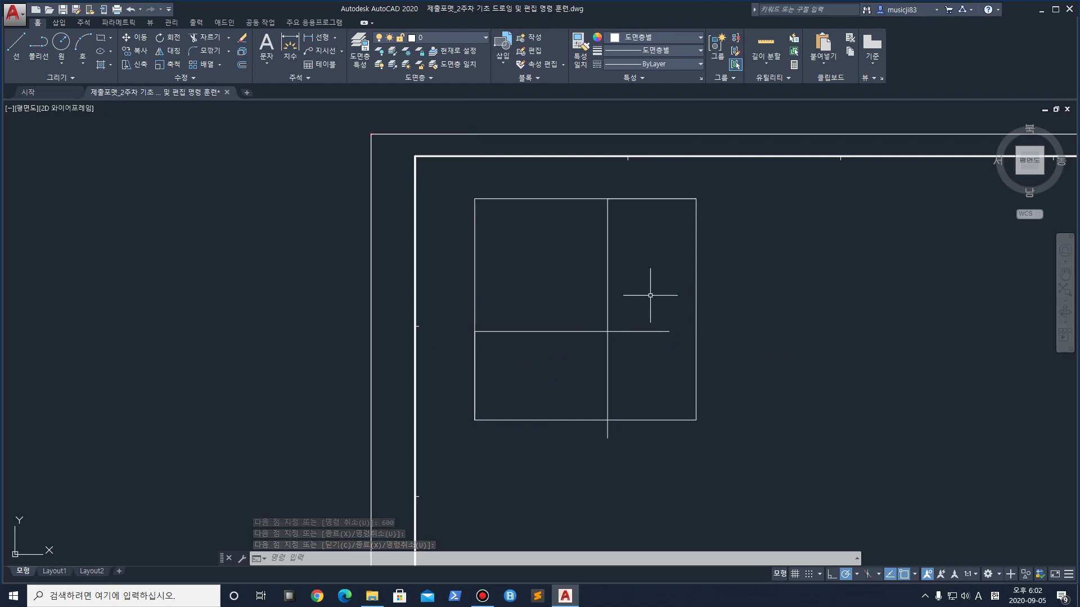
pyautogui.click(525, 242)
# Delete the outer square and trim the crossing lines' overhangs past their intersection
pyautogui.click(484, 177)
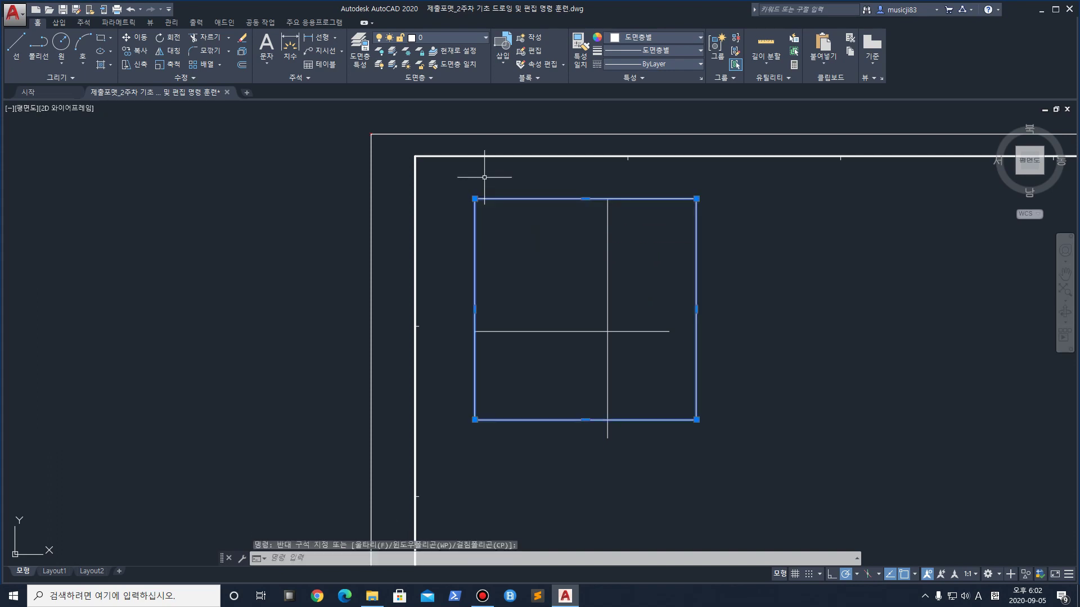
pyautogui.press('Delete')
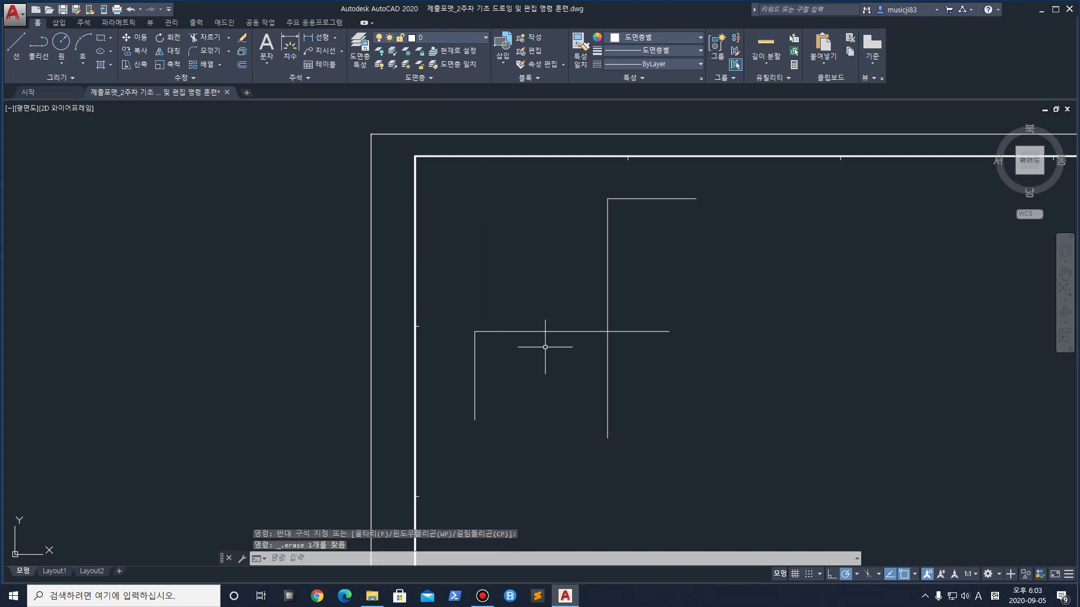
pyautogui.write('tr')
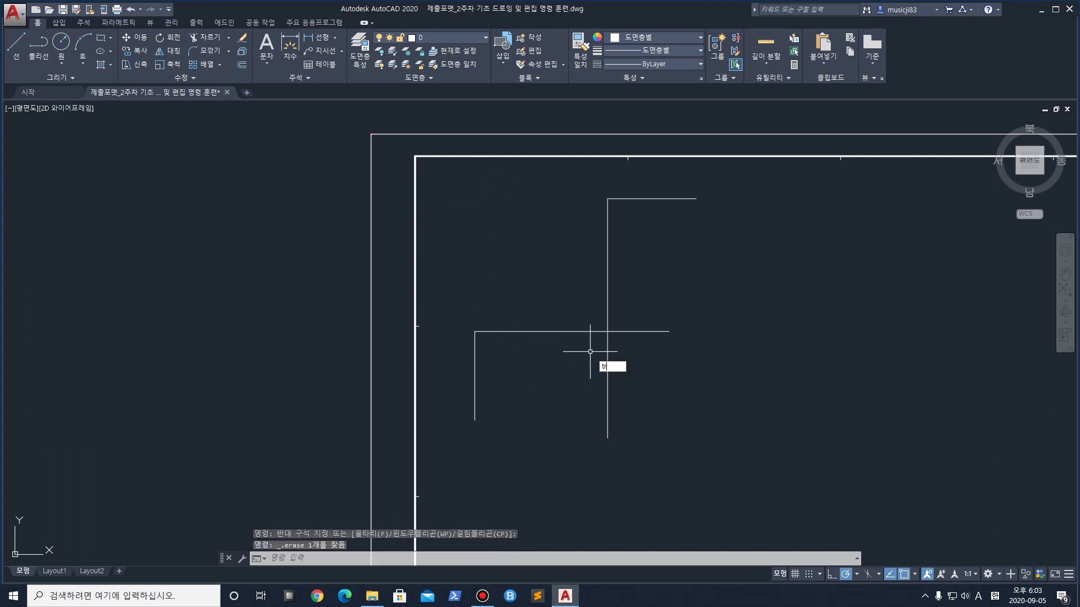
pyautogui.press('Return')
pyautogui.click(661, 363)
pyautogui.click(593, 313)
pyautogui.press('Return')
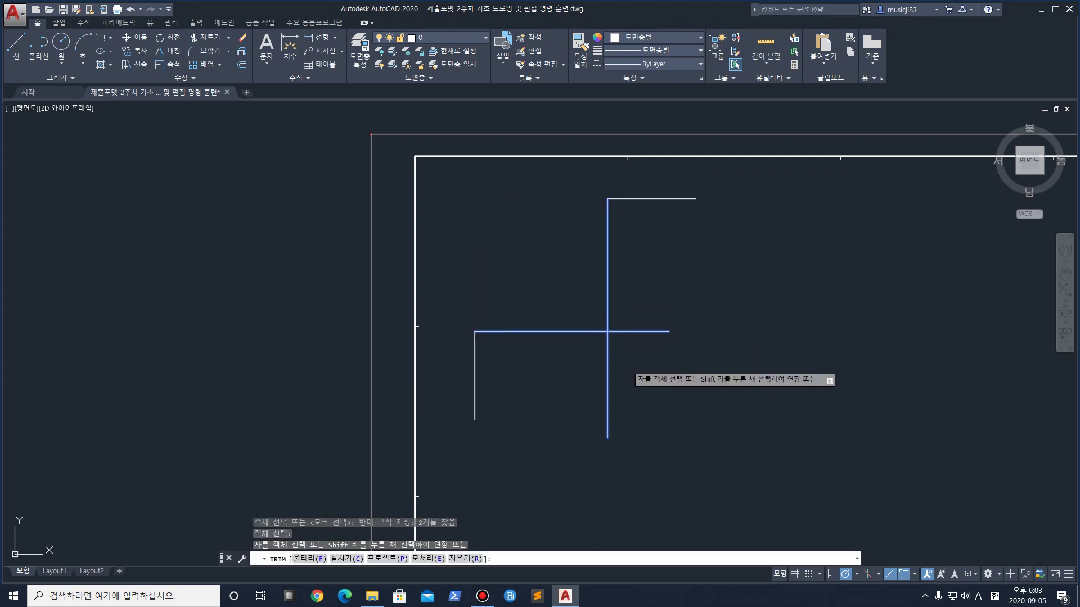
pyautogui.click(625, 363)
pyautogui.click(595, 360)
pyautogui.click(673, 371)
pyautogui.click(638, 299)
pyautogui.press('Return')
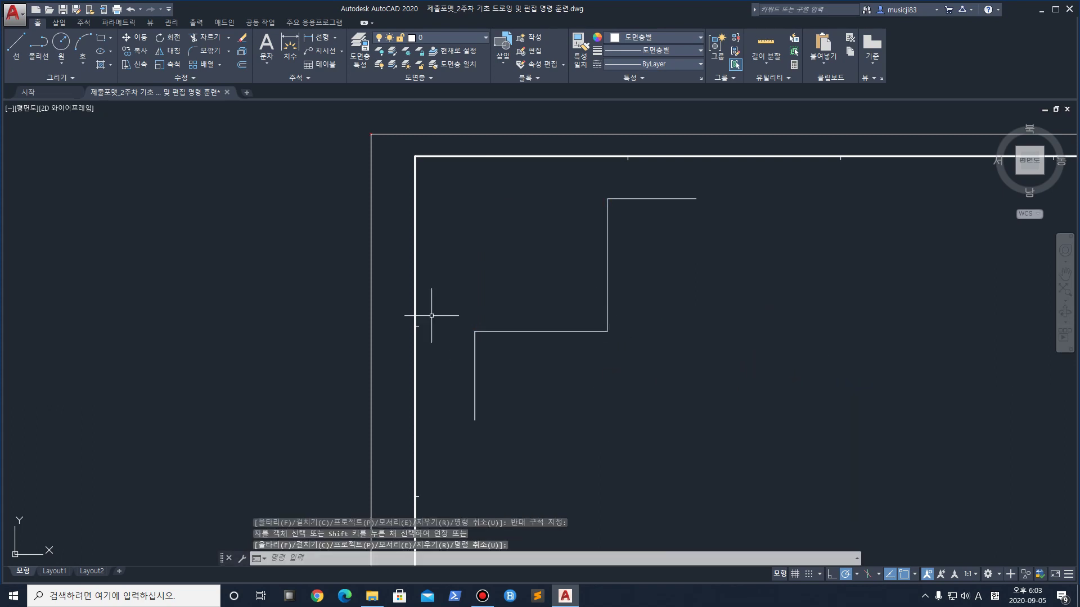
# Draw a 1500-long vertical line down from the top edge's right end
pyautogui.click(16, 45)
pyautogui.click(696, 199)
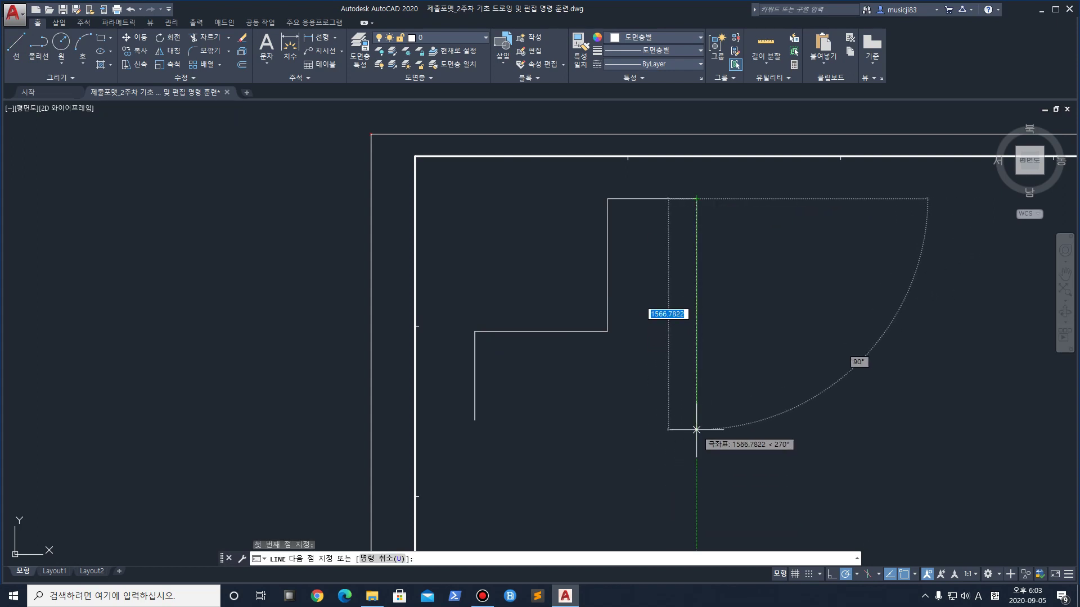
pyautogui.write('45')
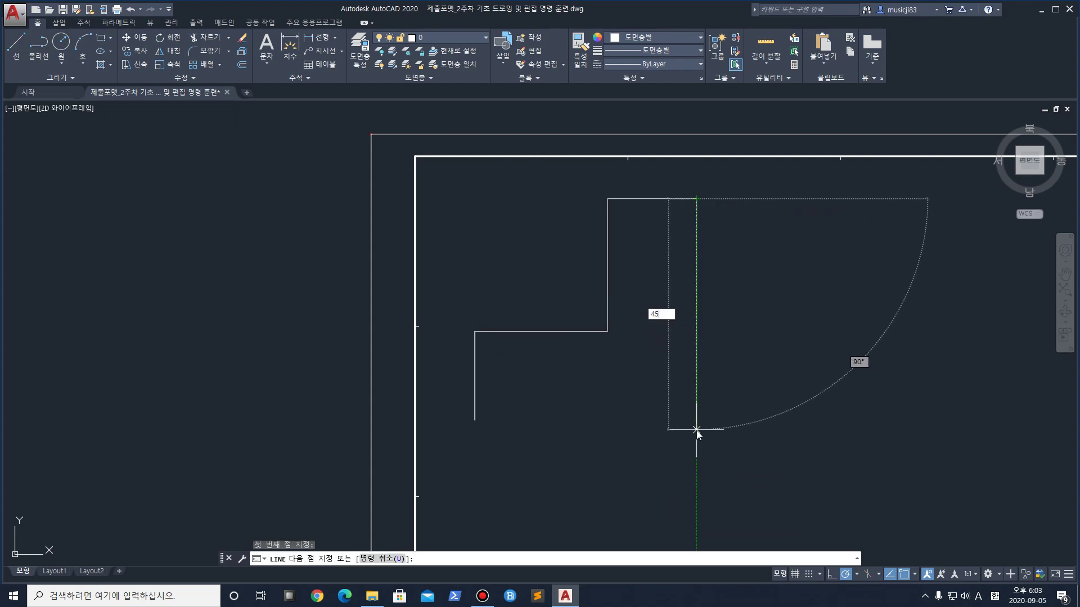
pyautogui.write('00')
pyautogui.press('Return')
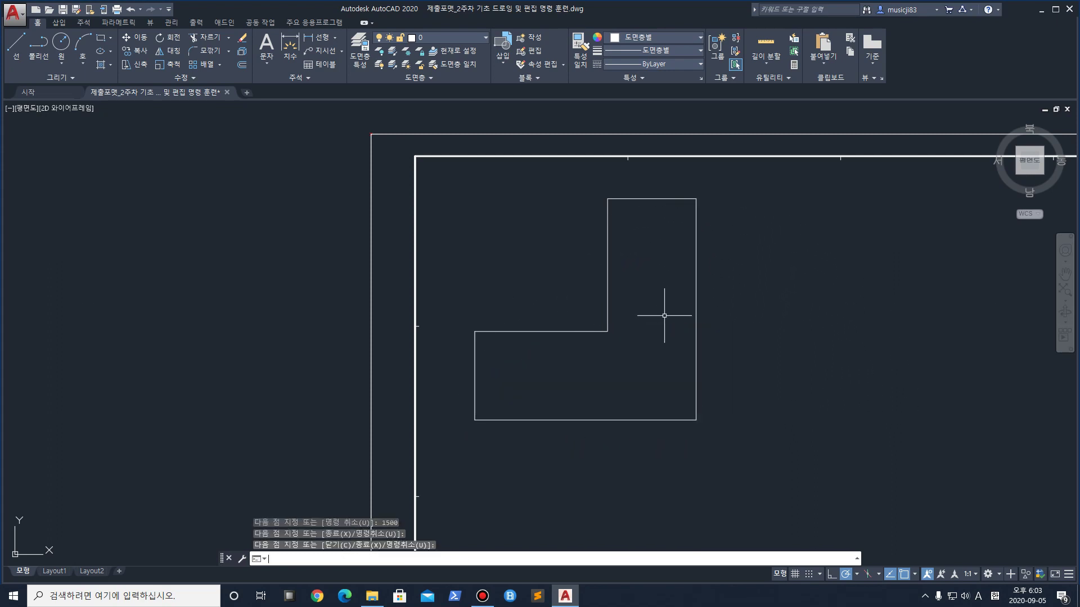
pyautogui.press('Return')
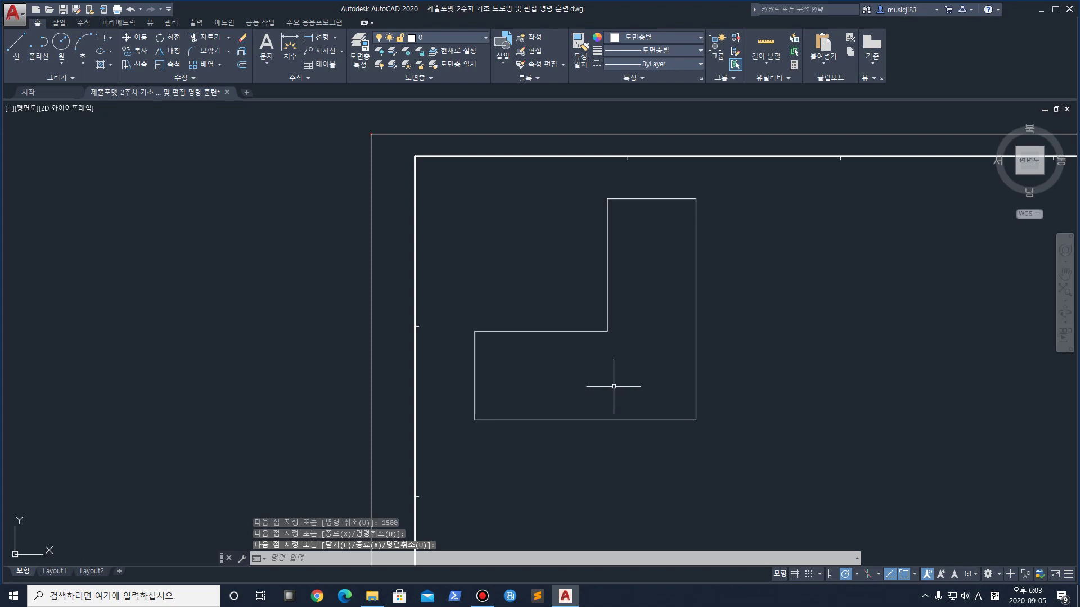
pyautogui.scroll(2, 671, 404)
pyautogui.scroll(-2, 671, 404)
pyautogui.scroll(2, 671, 403)
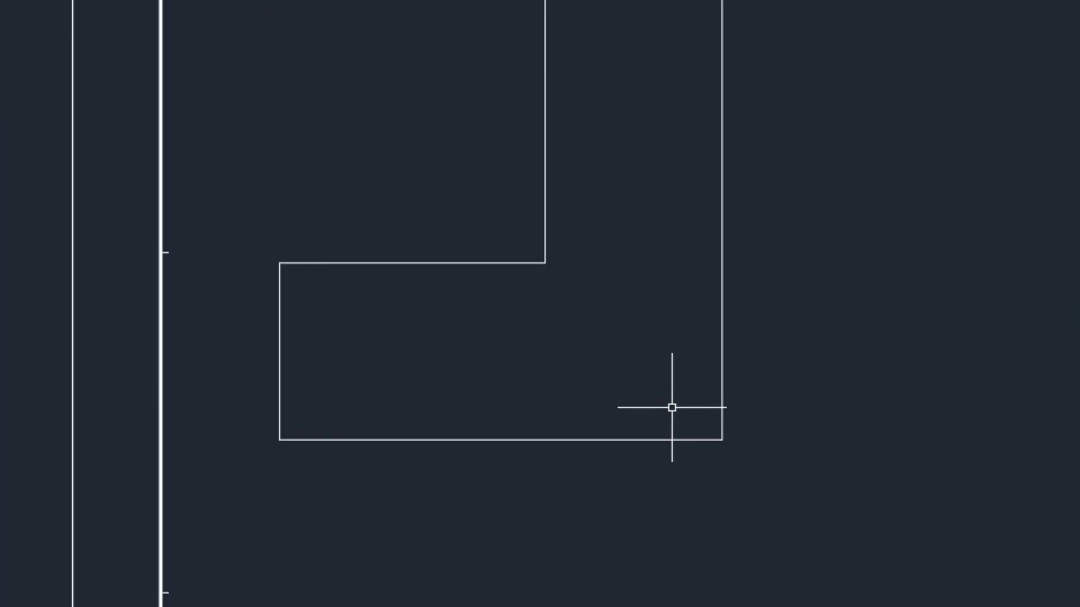
pyautogui.moveTo(273, 441)
pyautogui.mouseDown()
pyautogui.moveTo(602, 444)
pyautogui.moveTo(721, 321)
pyautogui.moveTo(717, 184)
pyautogui.mouseUp()
pyautogui.moveTo(721, 264)
pyautogui.mouseDown()
pyautogui.moveTo(633, 424)
pyautogui.moveTo(326, 471)
pyautogui.mouseUp()
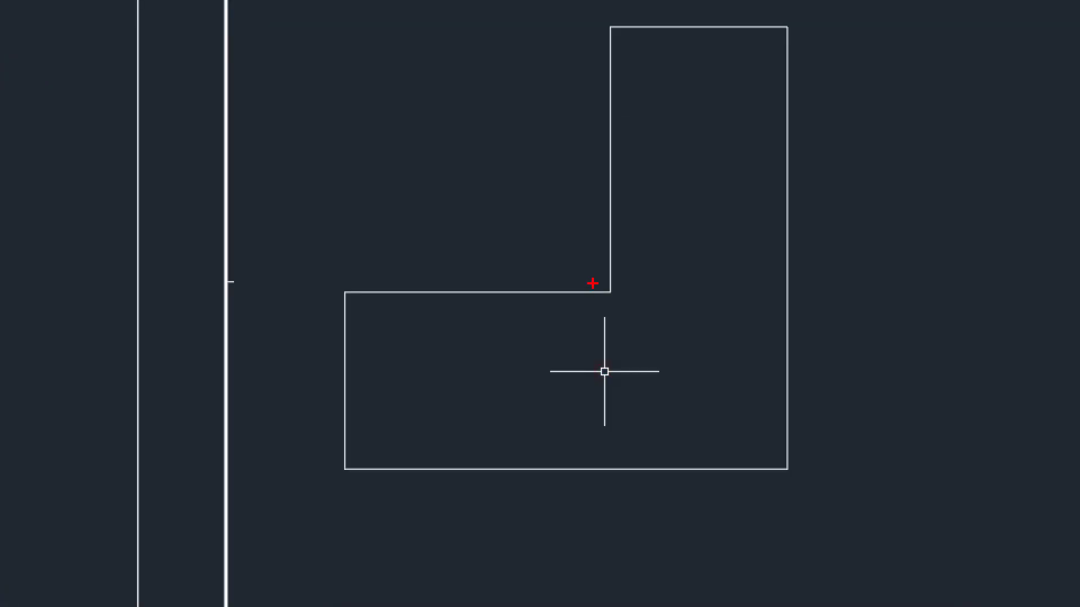
pyautogui.moveTo(603, 295); pyautogui.dragTo(772, 466)
pyautogui.moveTo(682, 429)
pyautogui.mouseDown()
pyautogui.moveTo(796, 464)
pyautogui.moveTo(764, 432)
pyautogui.mouseUp()
pyautogui.moveTo(342, 468)
pyautogui.mouseDown()
pyautogui.moveTo(366, 474)
pyautogui.moveTo(762, 357)
pyautogui.moveTo(784, 151)
pyautogui.mouseUp()
pyautogui.moveTo(778, 362)
pyautogui.mouseDown()
pyautogui.moveTo(760, 406)
pyautogui.moveTo(791, 389)
pyautogui.mouseUp()
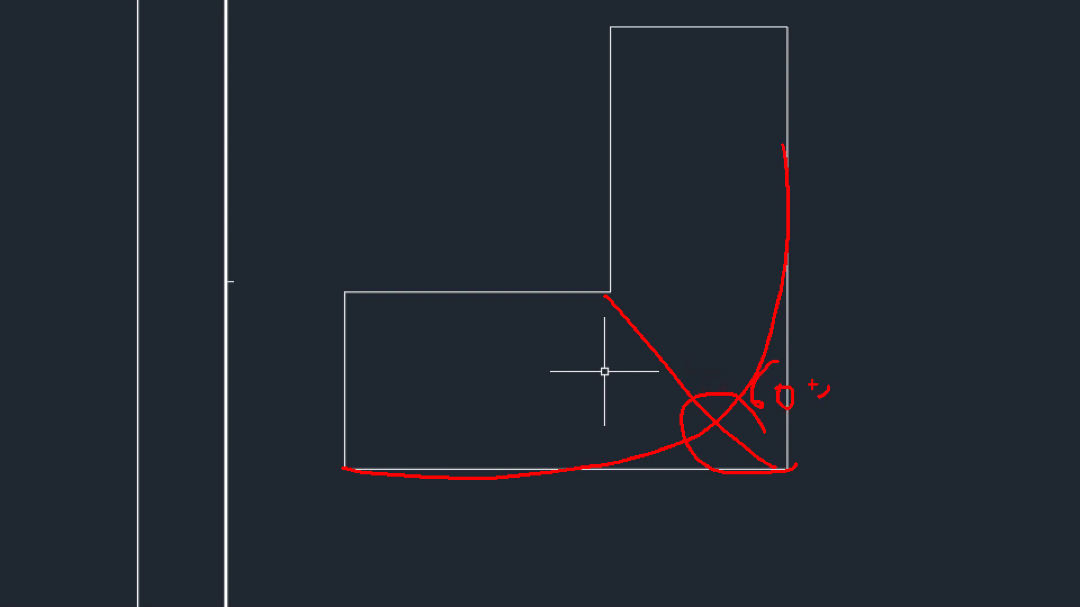
pyautogui.press('Escape')
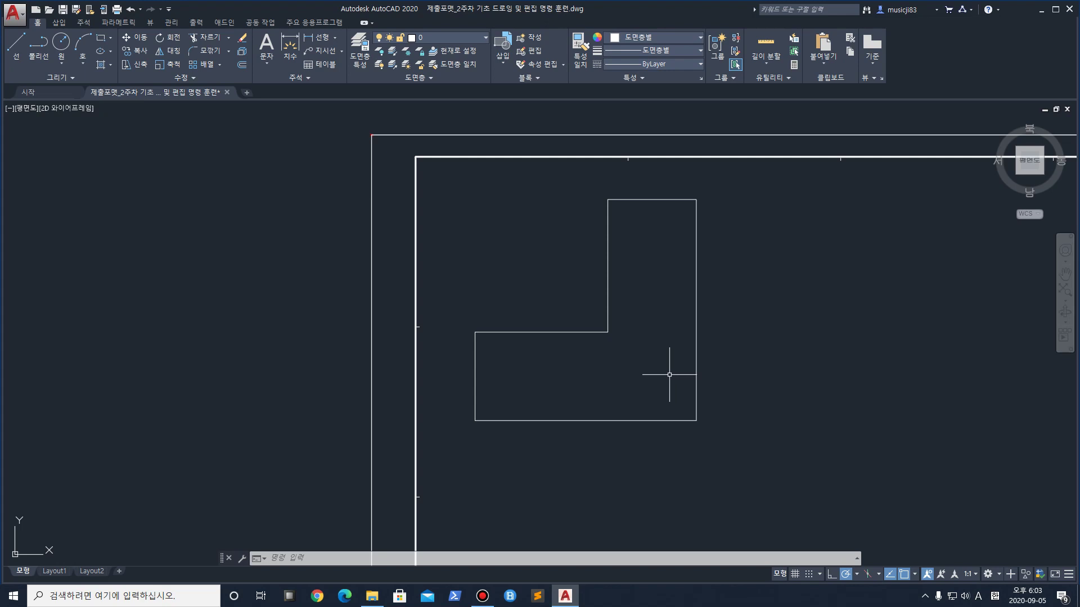
# Start FILLET and set the fillet radius to 600
pyautogui.write('F')
pyautogui.press('Return')
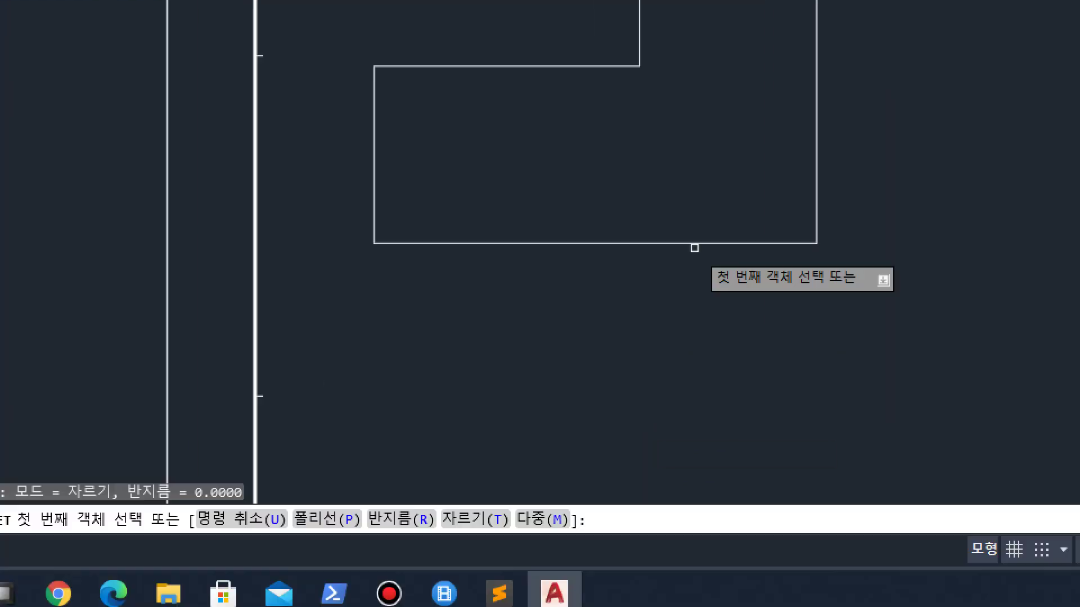
pyautogui.moveTo(509, 484)
pyautogui.mouseDown()
pyautogui.moveTo(593, 527)
pyautogui.moveTo(622, 417)
pyautogui.mouseUp()
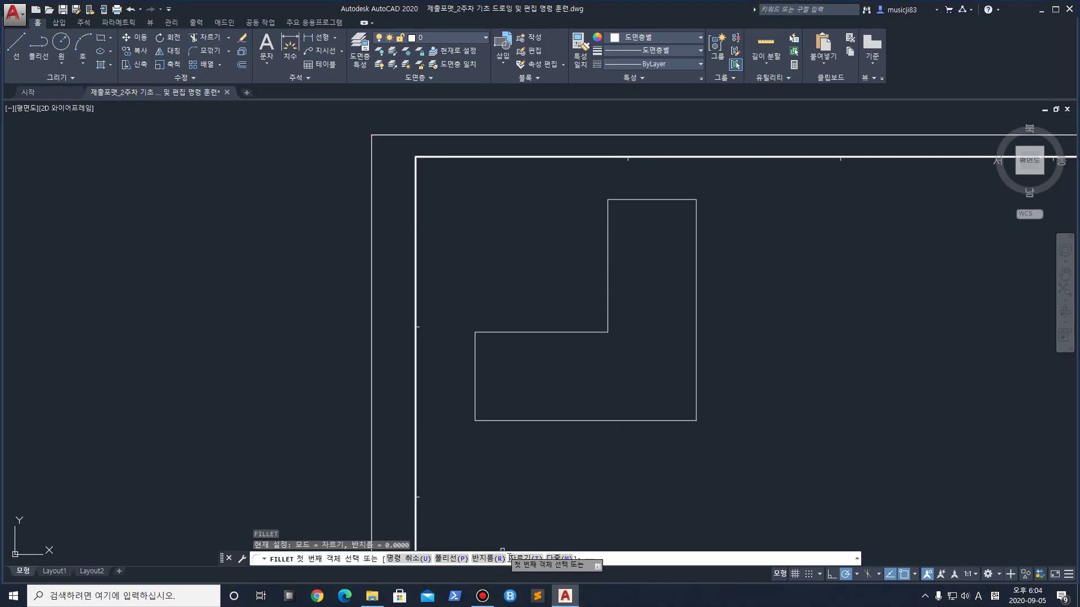
pyautogui.write('r')
pyautogui.press('Return')
pyautogui.press('Return')
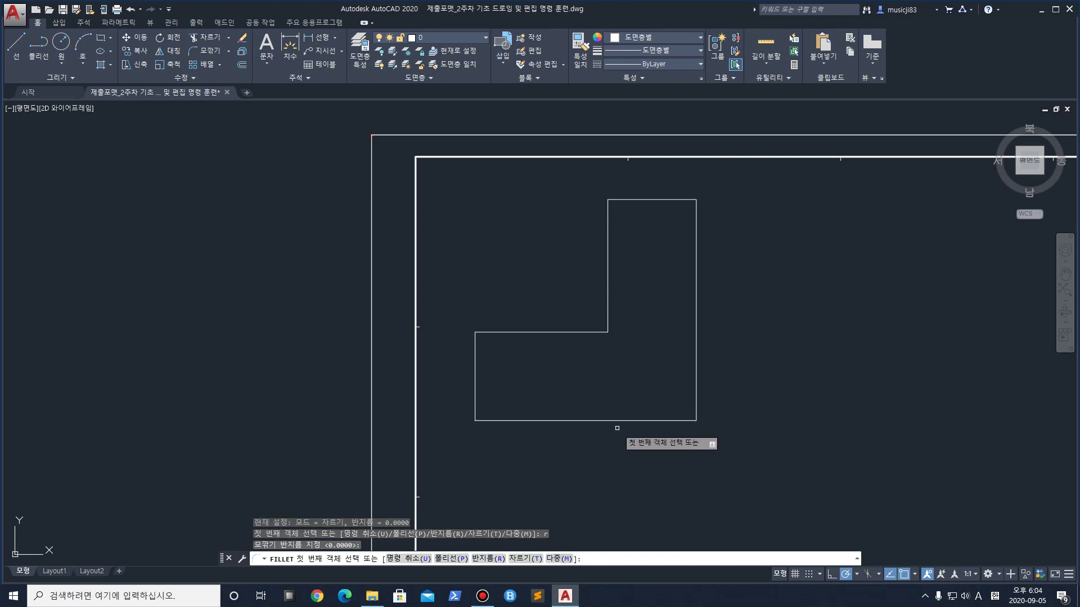
pyautogui.press('Escape')
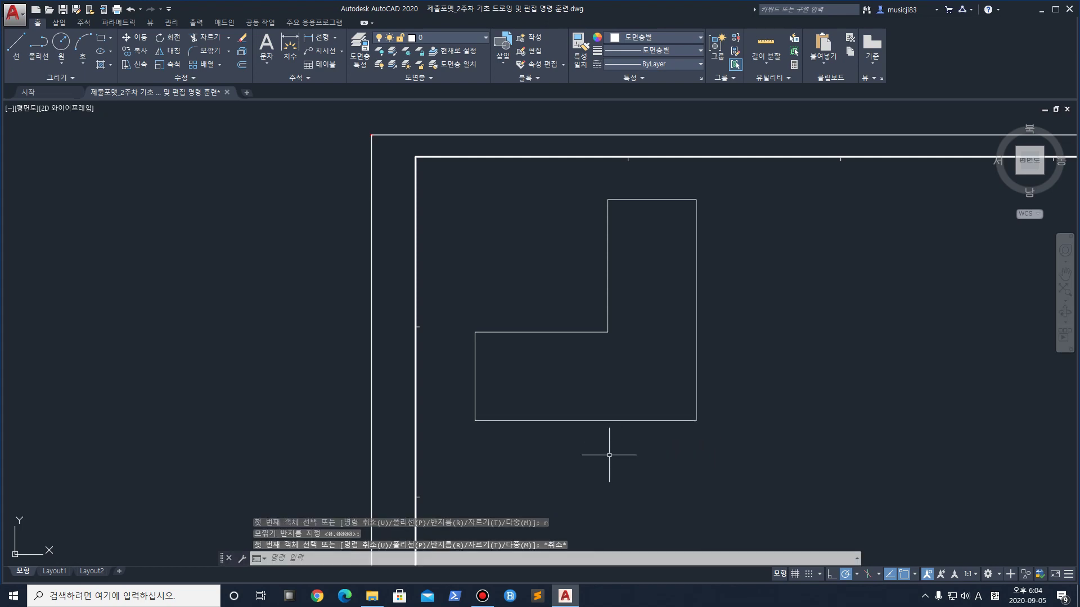
pyautogui.press('Return')
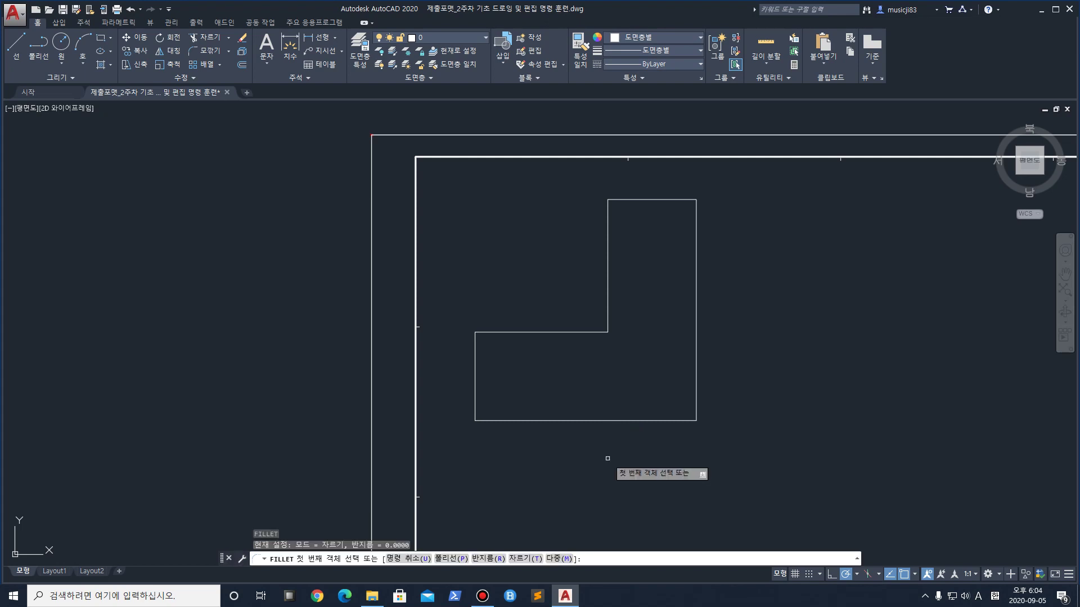
pyautogui.press('Return')
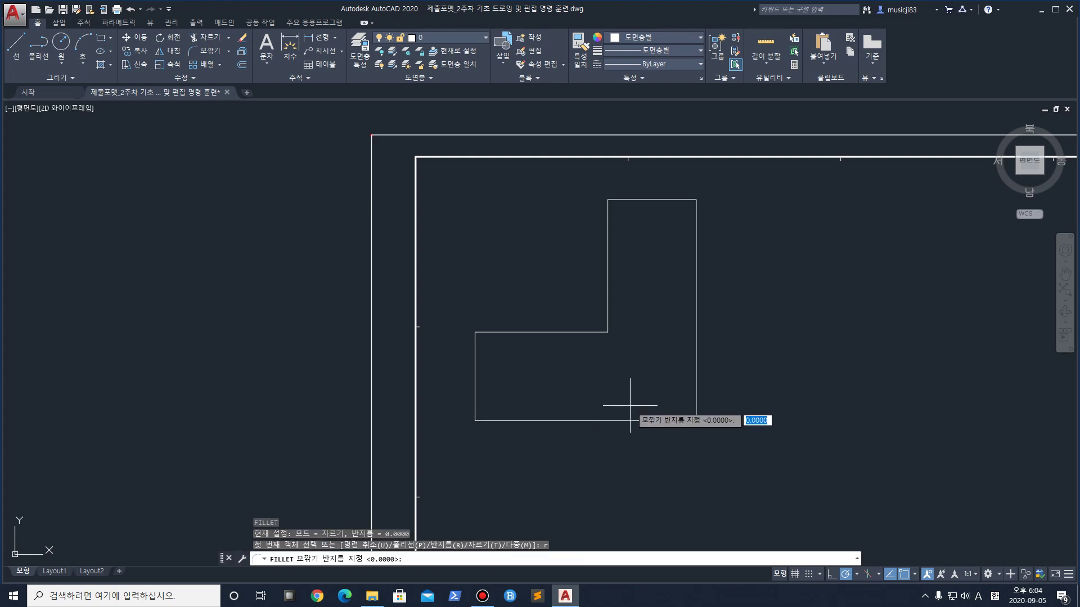
pyautogui.write('600')
pyautogui.press('Return')
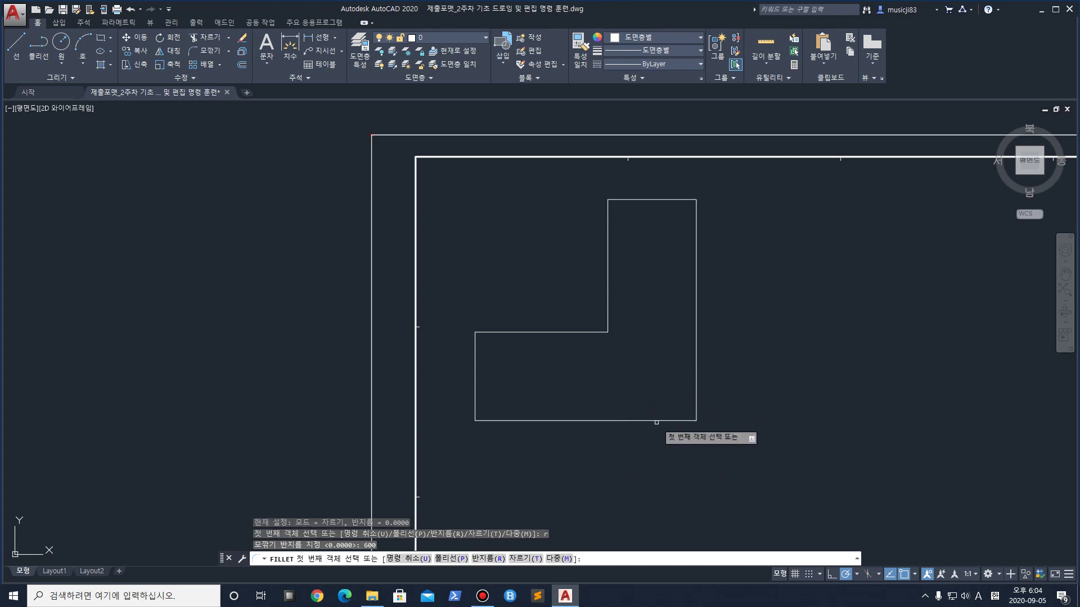
# Round the corner between the bottom edge and right edge with the 600 arc
pyautogui.click(663, 420)
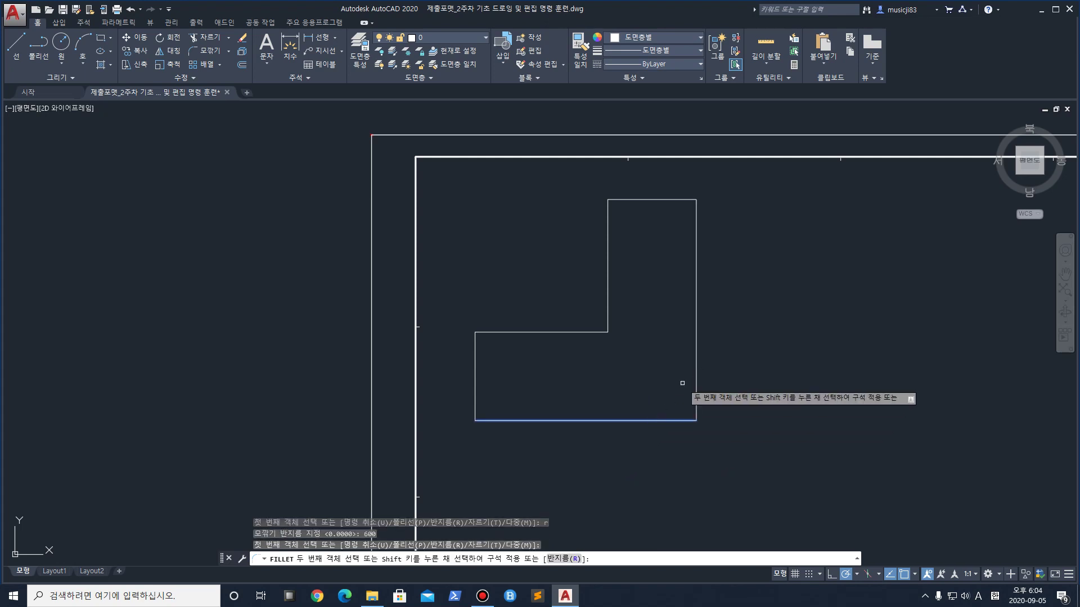
pyautogui.click(697, 359)
pyautogui.scroll(2, 525, 380)
pyautogui.moveTo(528, 386); pyautogui.dragTo(544, 437, button='middle')
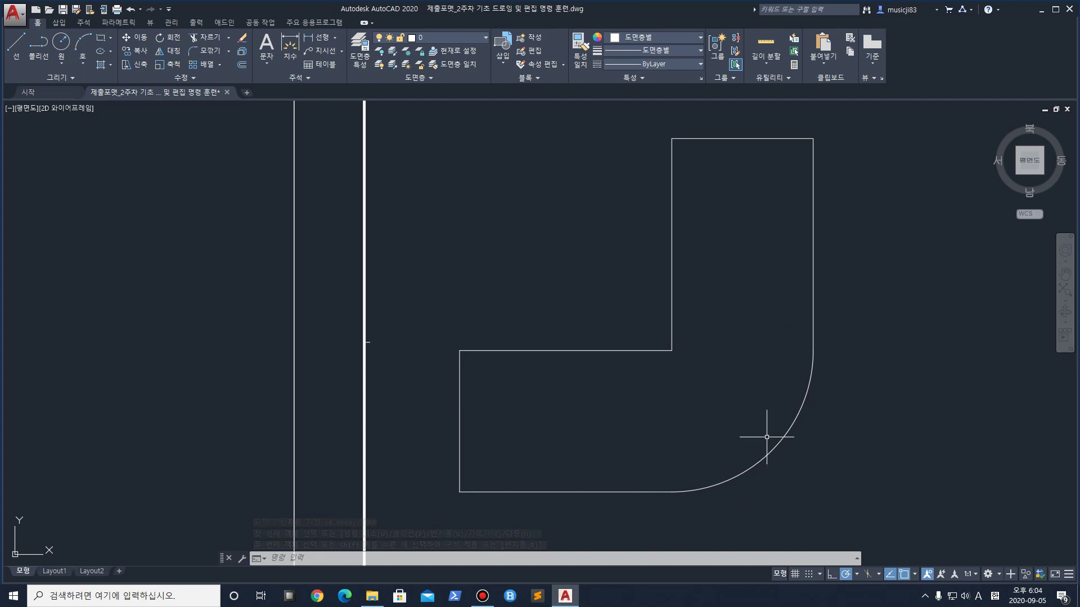
pyautogui.scroll(2, 585, 431)
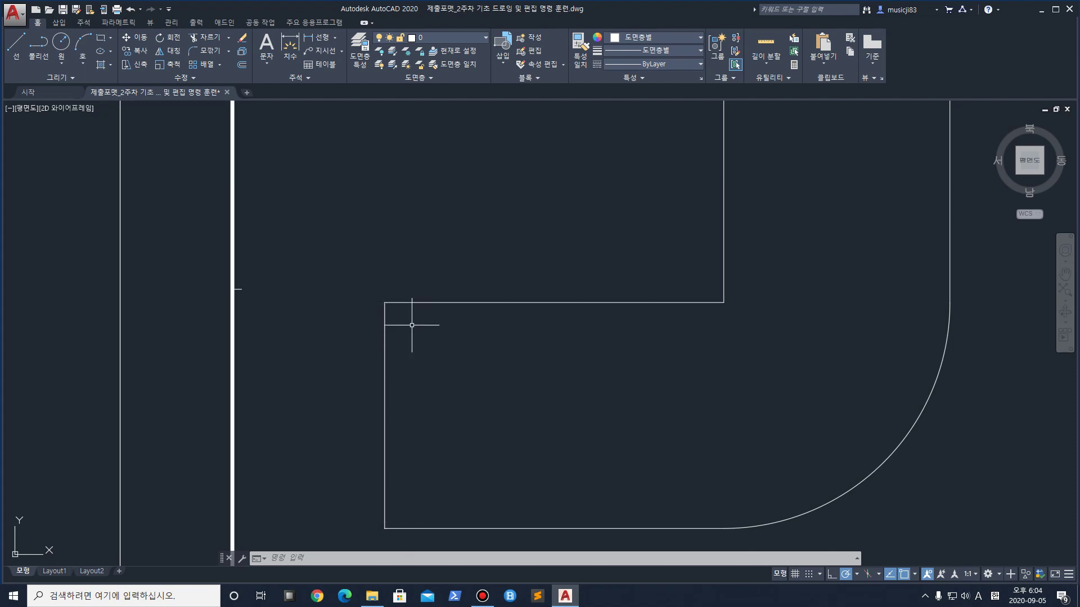
pyautogui.scroll(-2, 308, 225)
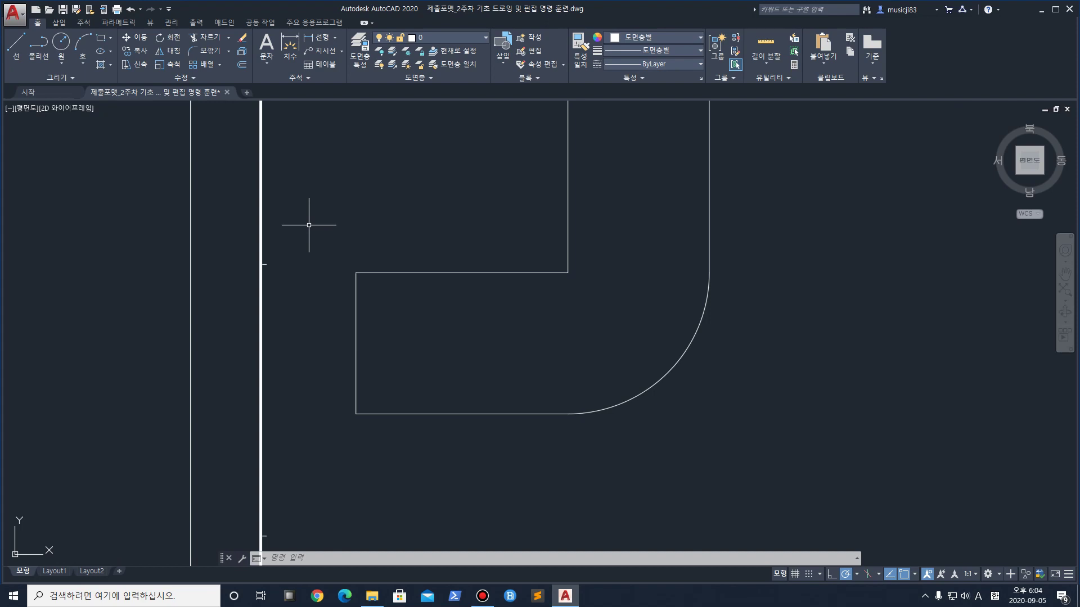
pyautogui.moveTo(334, 259); pyautogui.dragTo(334, 317, button='middle')
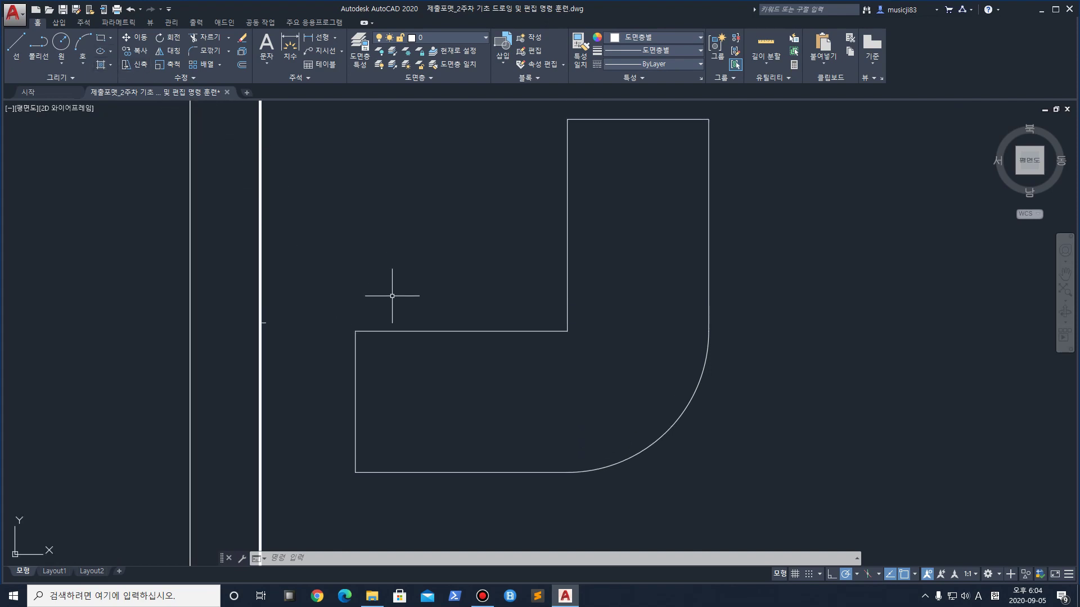
# Offset the L-shape's left edge and top edge 50 units inward
pyautogui.write('o')
pyautogui.press('Return')
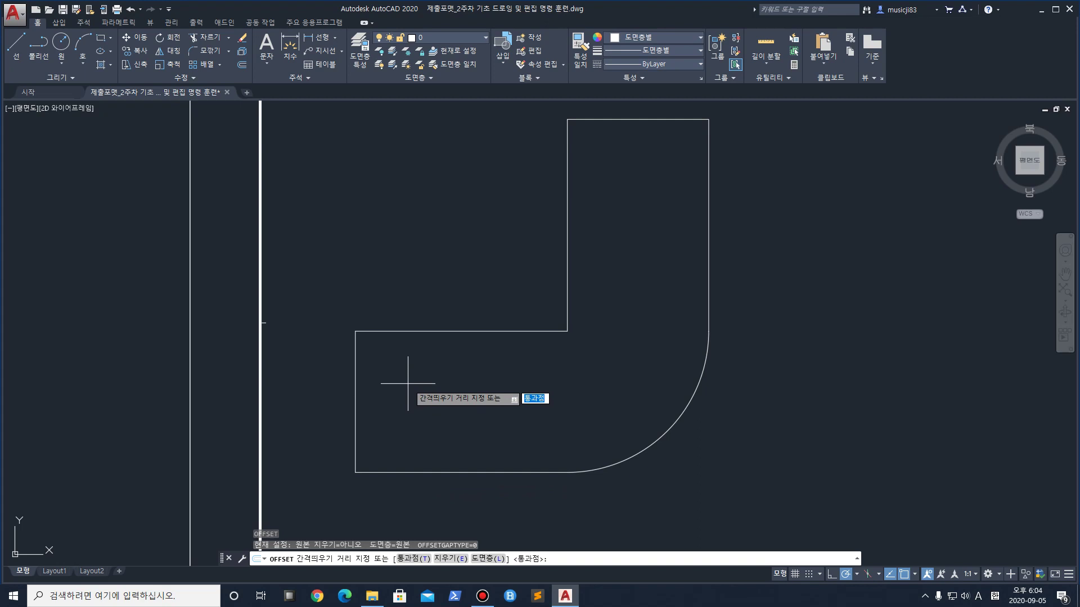
pyautogui.write('0')
pyautogui.press('Return')
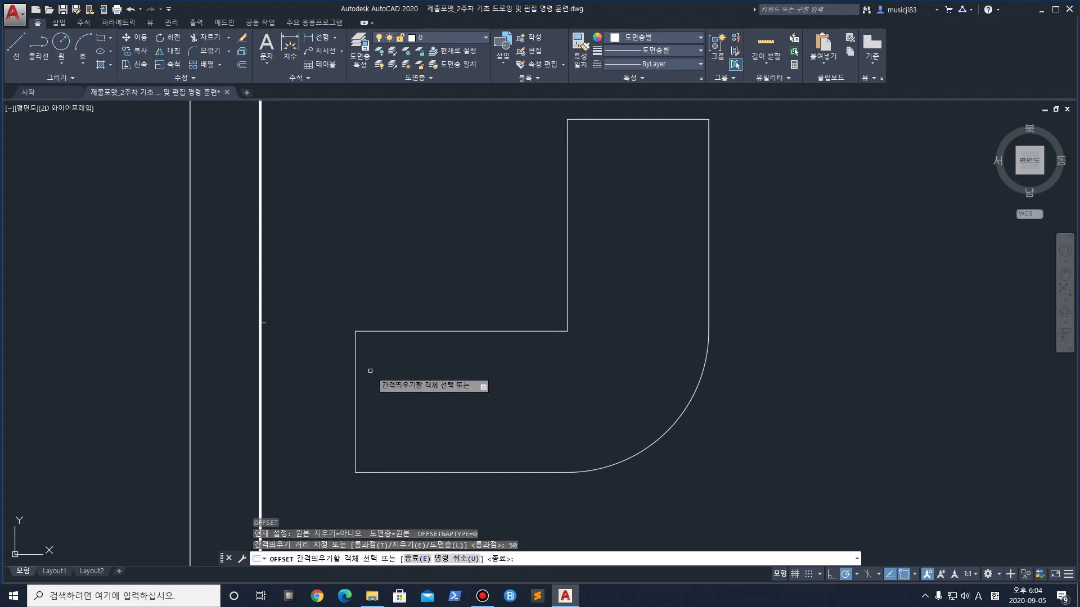
pyautogui.click(356, 383)
pyautogui.click(394, 374)
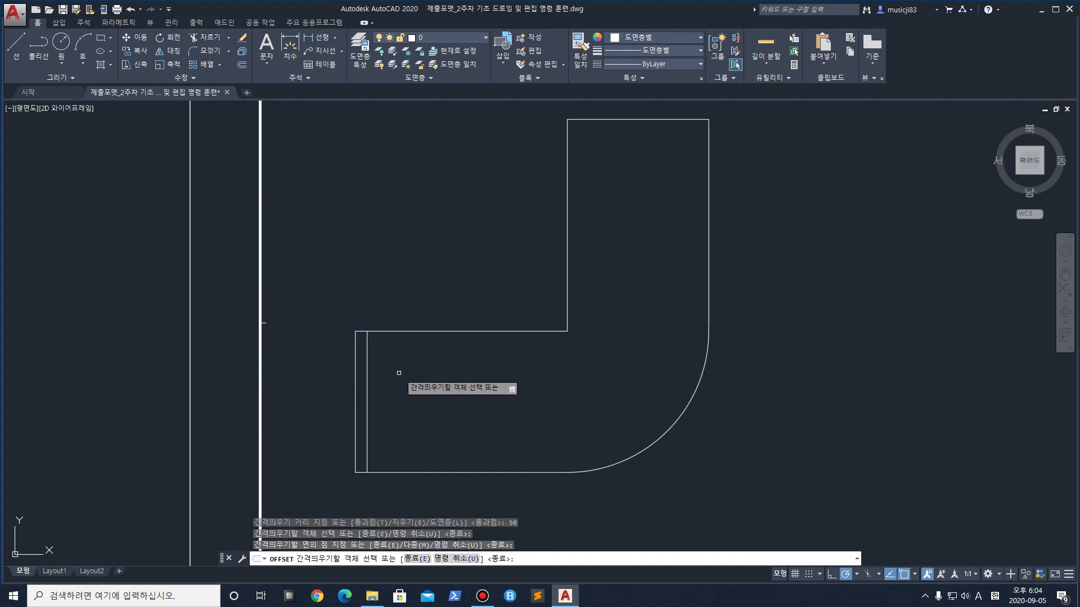
pyautogui.click(637, 119)
pyautogui.click(637, 159)
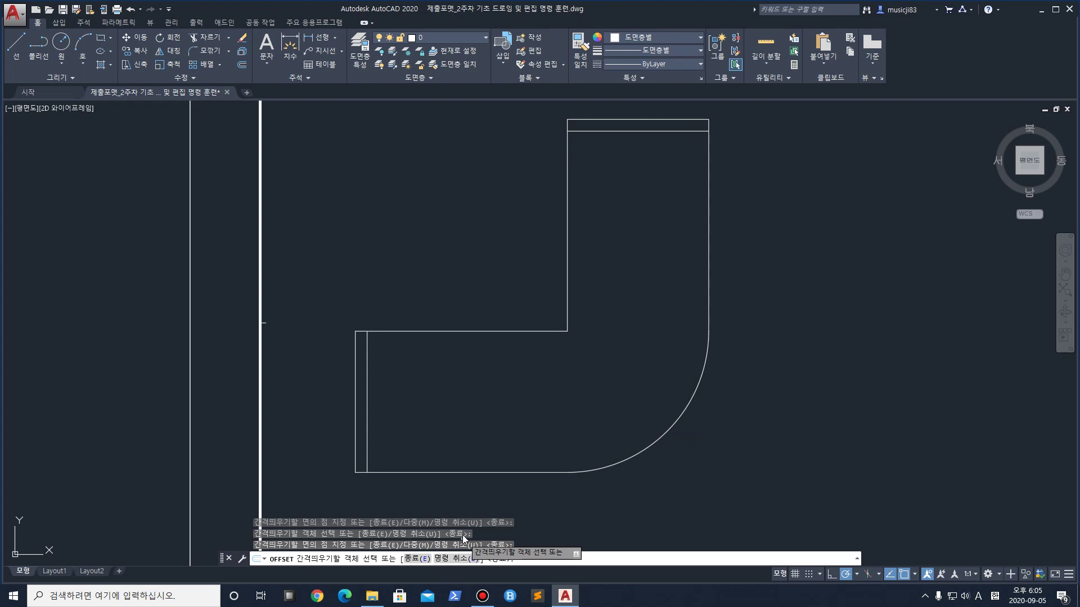
pyautogui.scroll(2, 437, 410)
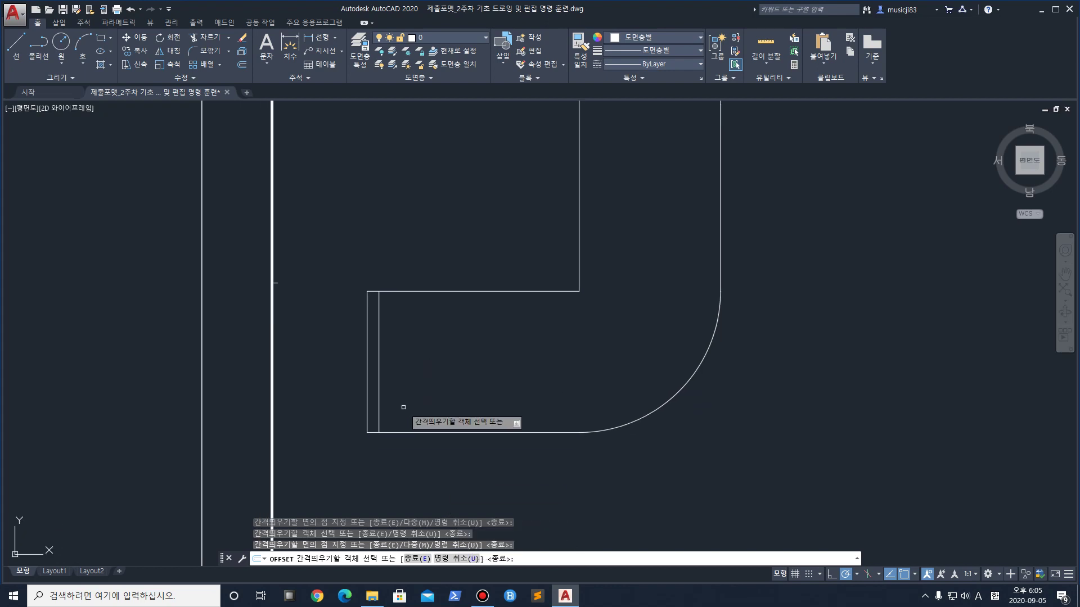
pyautogui.press('Return')
pyautogui.scroll(3, 397, 430)
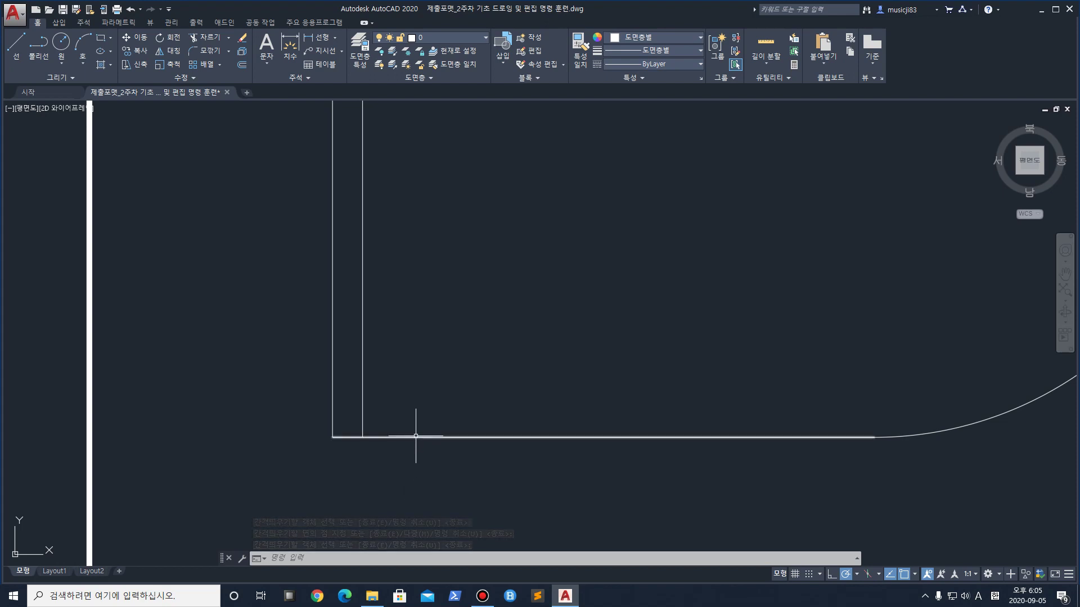
pyautogui.scroll(-2, 385, 337)
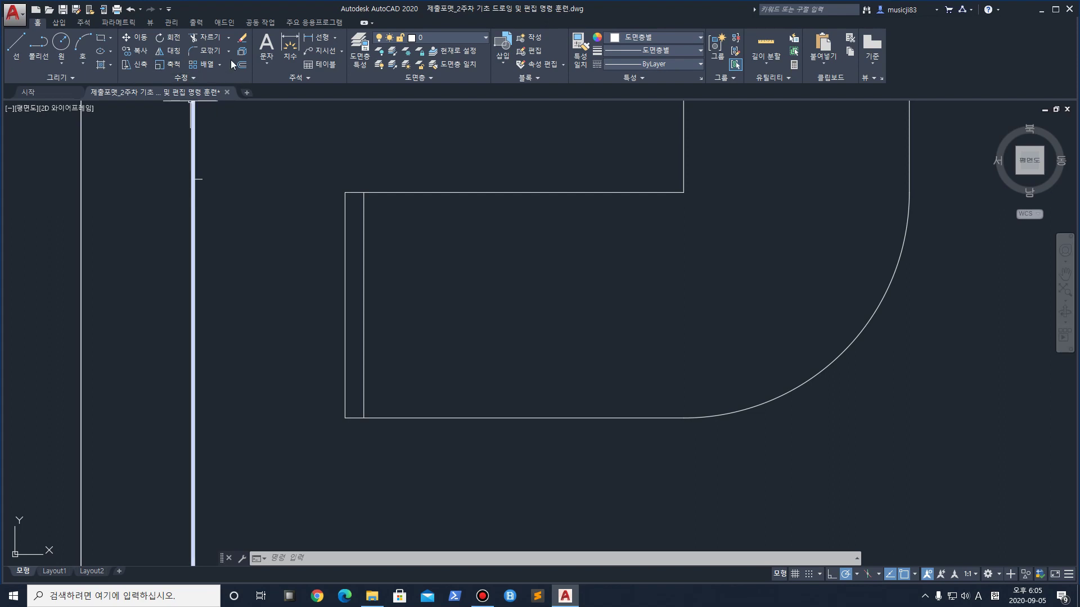
# Offset the tab's vertical line and the bottom edge 150 inward as helper lines
pyautogui.press('Return')
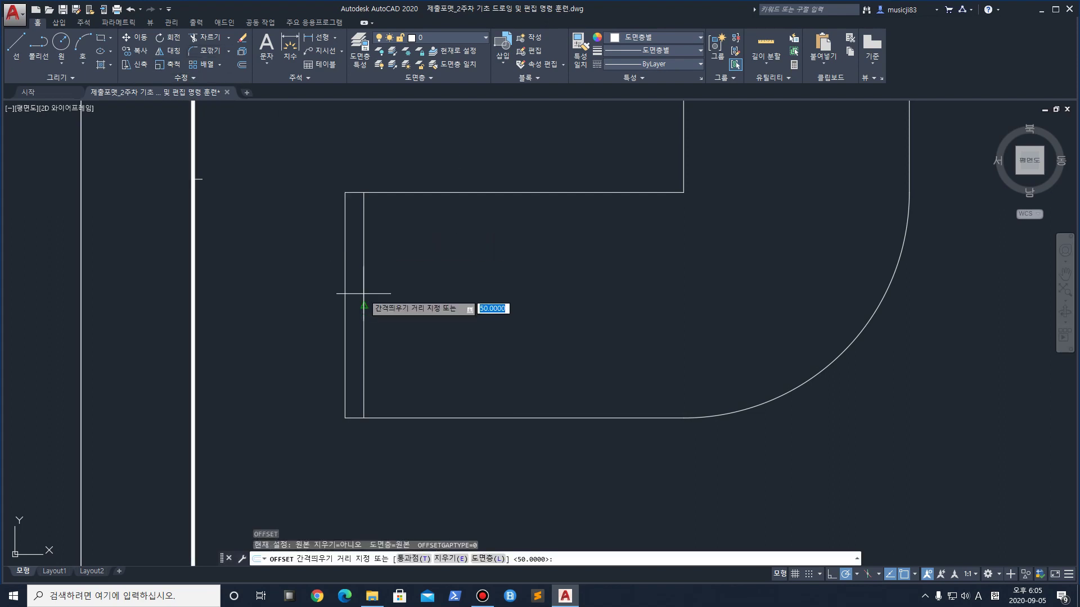
pyautogui.write('150')
pyautogui.press('Return')
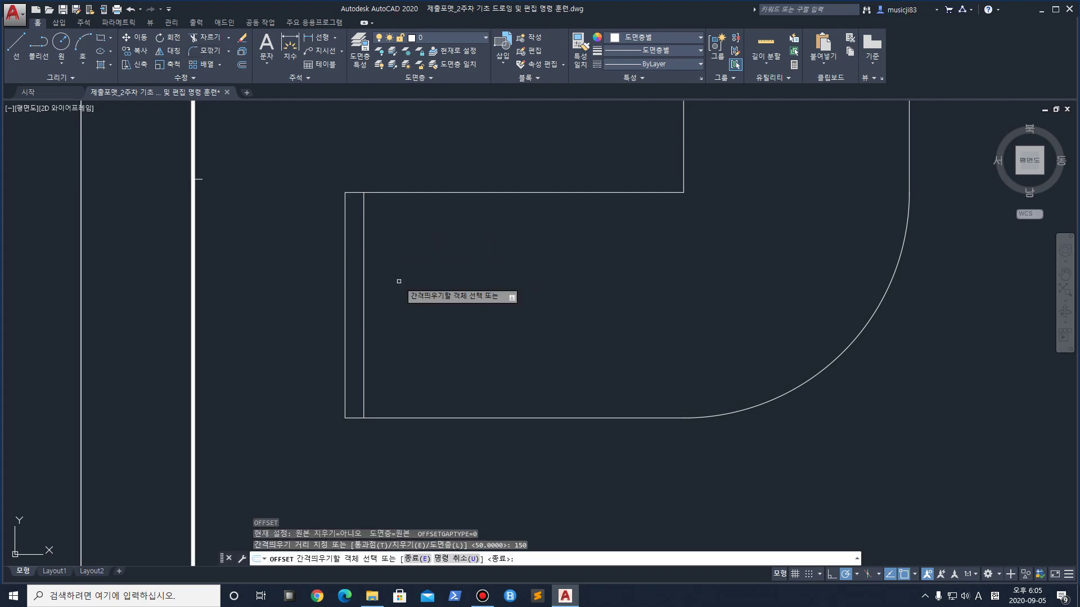
pyautogui.click(365, 319)
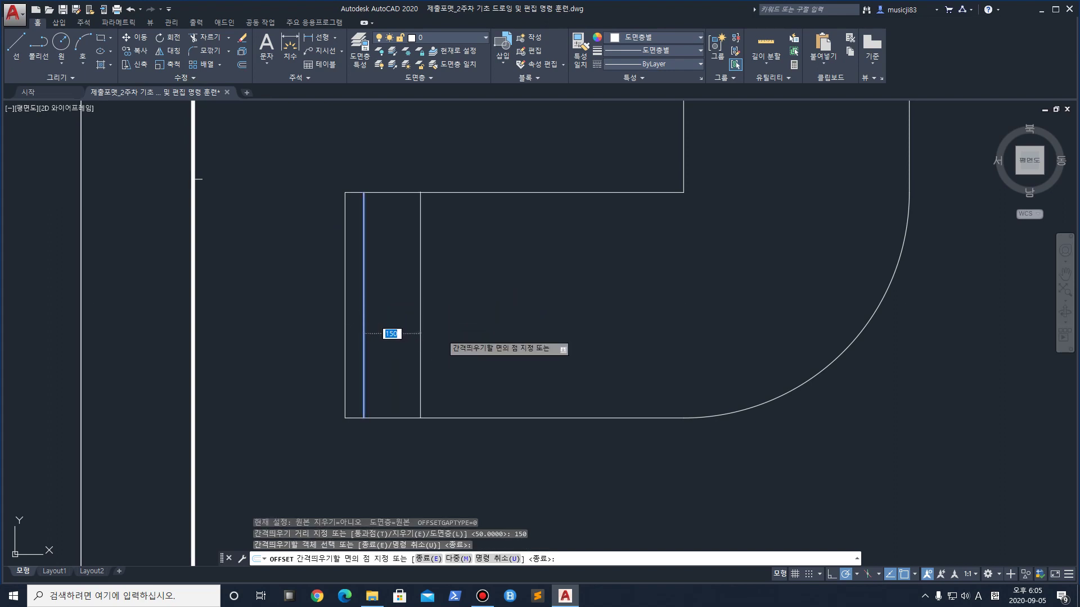
pyautogui.click(435, 338)
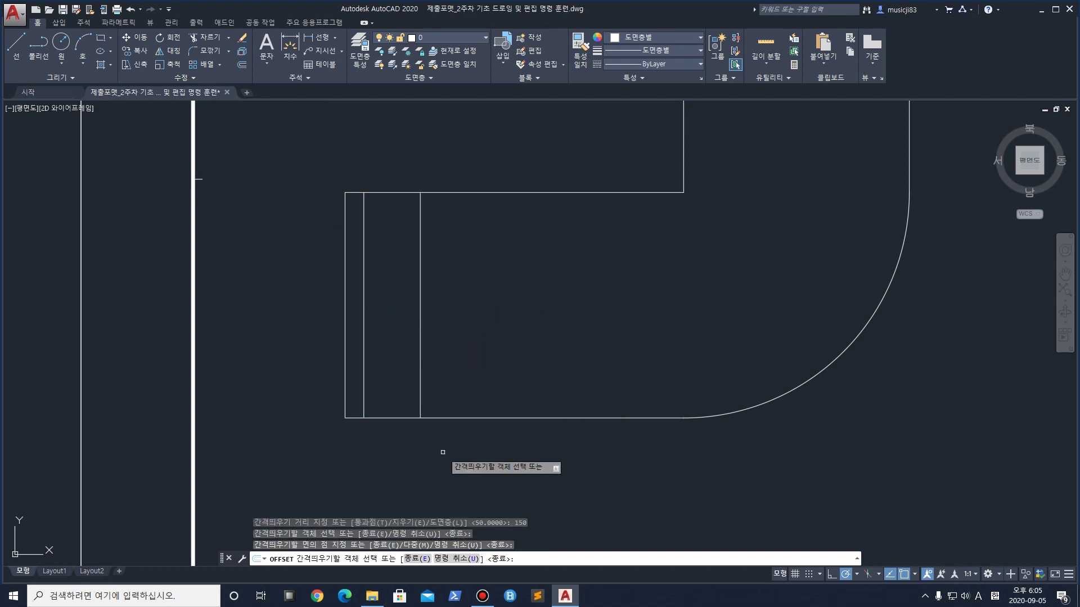
pyautogui.click(388, 416)
pyautogui.click(390, 364)
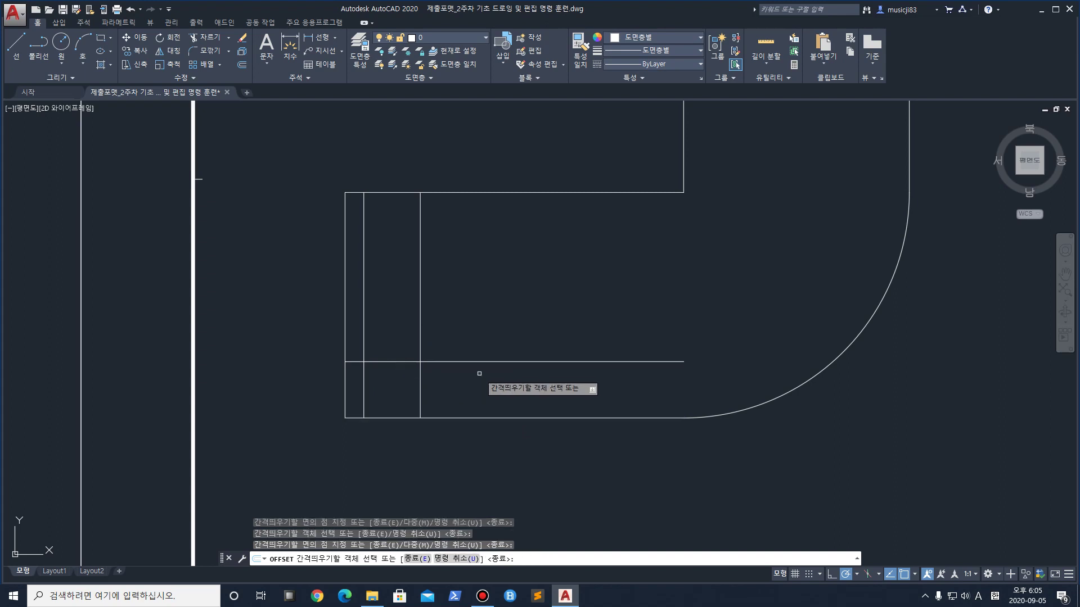
# Draw a radius-50 circle centred where the two helper lines cross
pyautogui.click(62, 52)
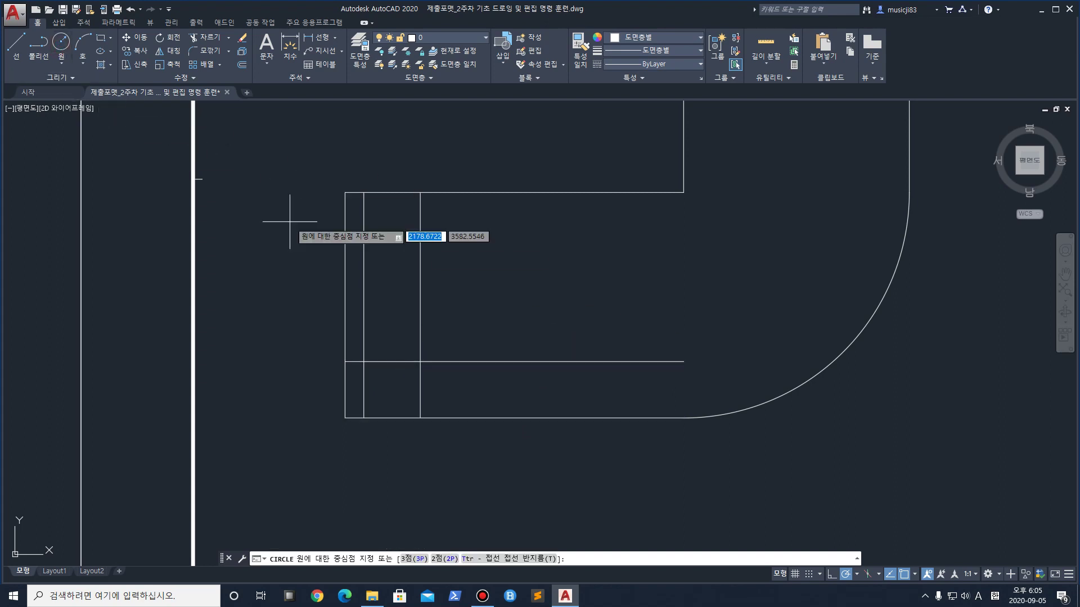
pyautogui.click(420, 362)
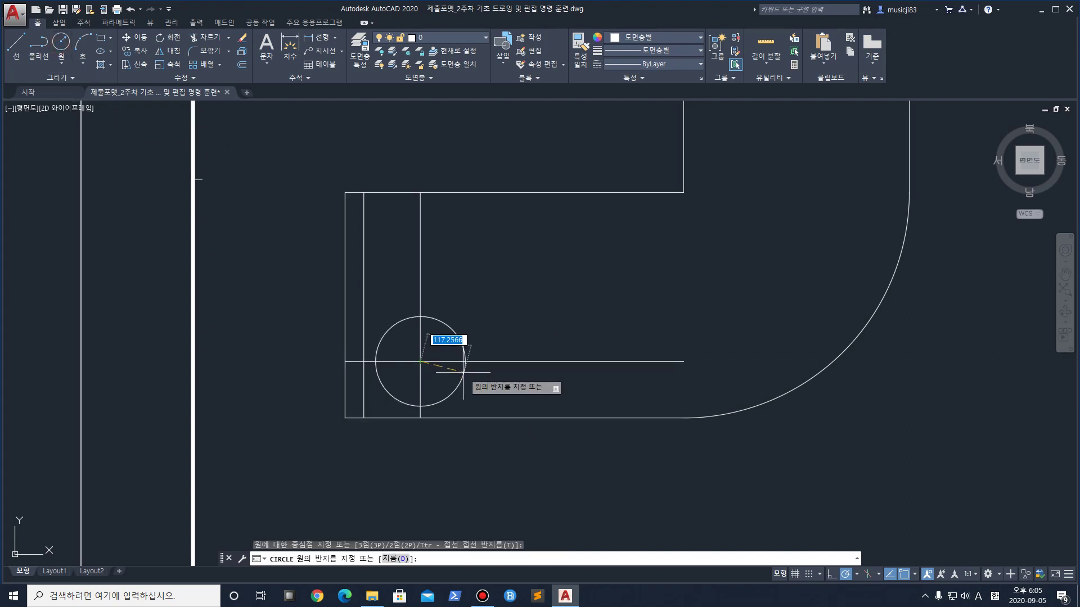
pyautogui.write('50')
pyautogui.press('Return')
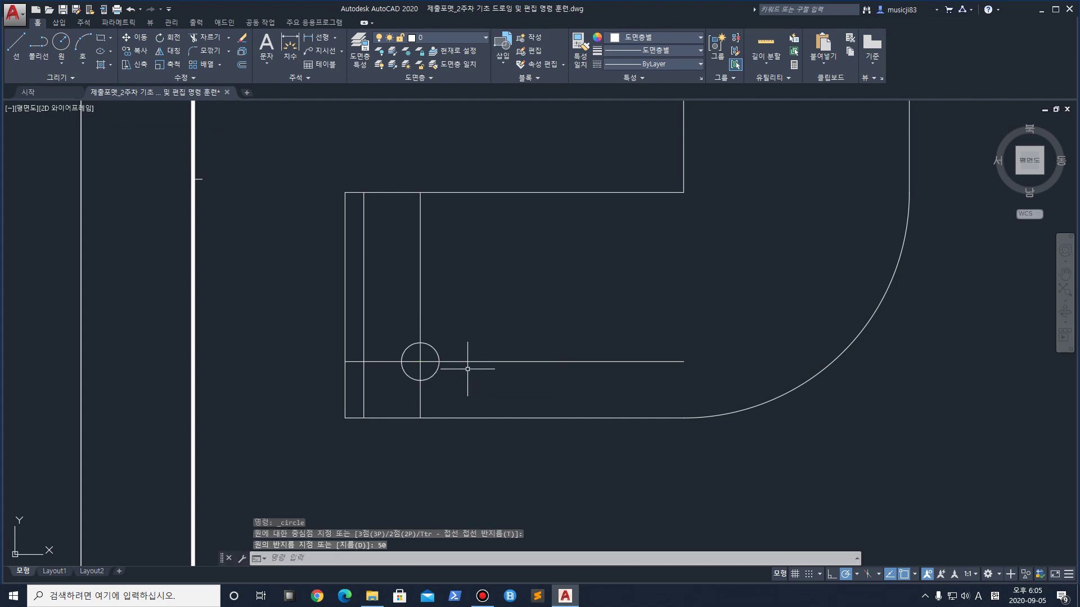
pyautogui.press('Return')
pyautogui.press('Escape')
# Erase the horizontal and vertical helper lines
pyautogui.click(504, 363)
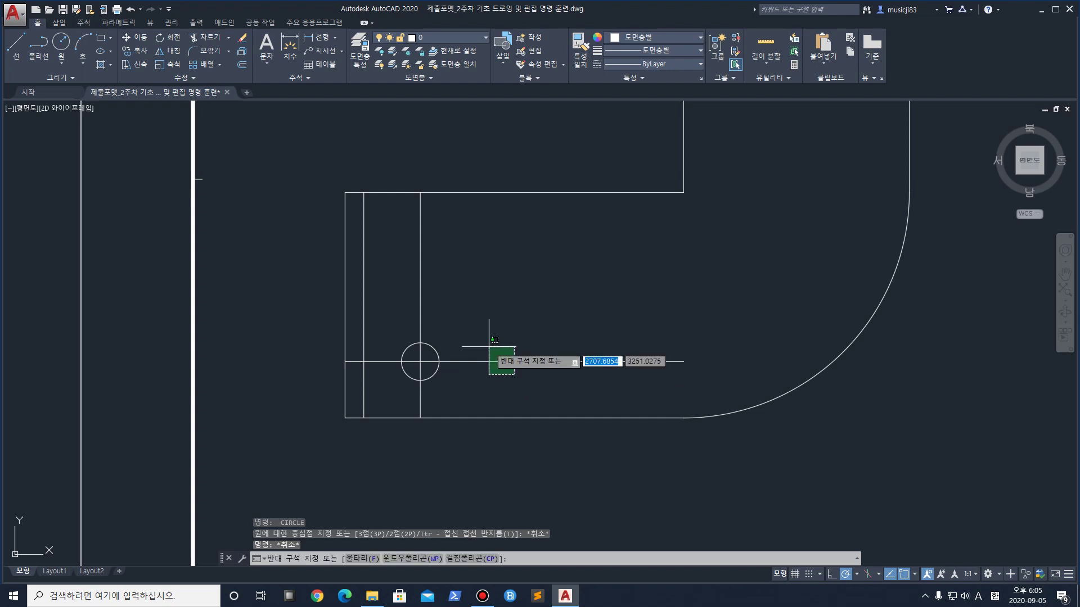
pyautogui.click(476, 314)
pyautogui.press('Delete')
pyautogui.click(442, 294)
pyautogui.click(402, 264)
pyautogui.press('Delete')
pyautogui.scroll(-2, 484, 312)
pyautogui.moveTo(576, 226); pyautogui.dragTo(429, 299, button='middle')
pyautogui.scroll(4, 481, 212)
pyautogui.moveTo(498, 222); pyautogui.dragTo(523, 219, button='middle')
# Offset the right edge and the upper tab line 150 inward as helper lines
pyautogui.write('o')
pyautogui.press('Return')
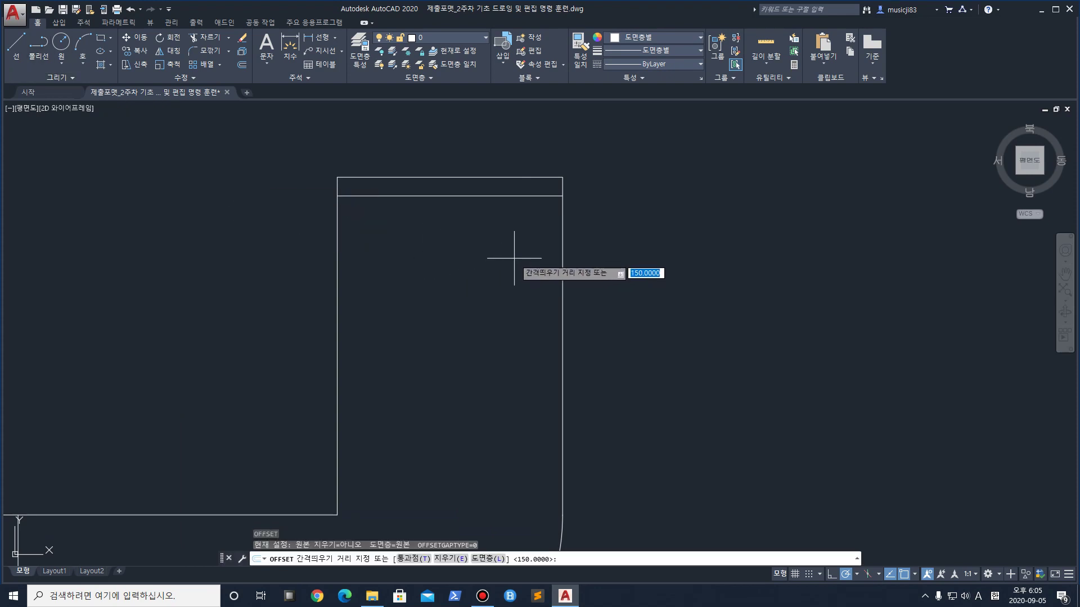
pyautogui.press('Return')
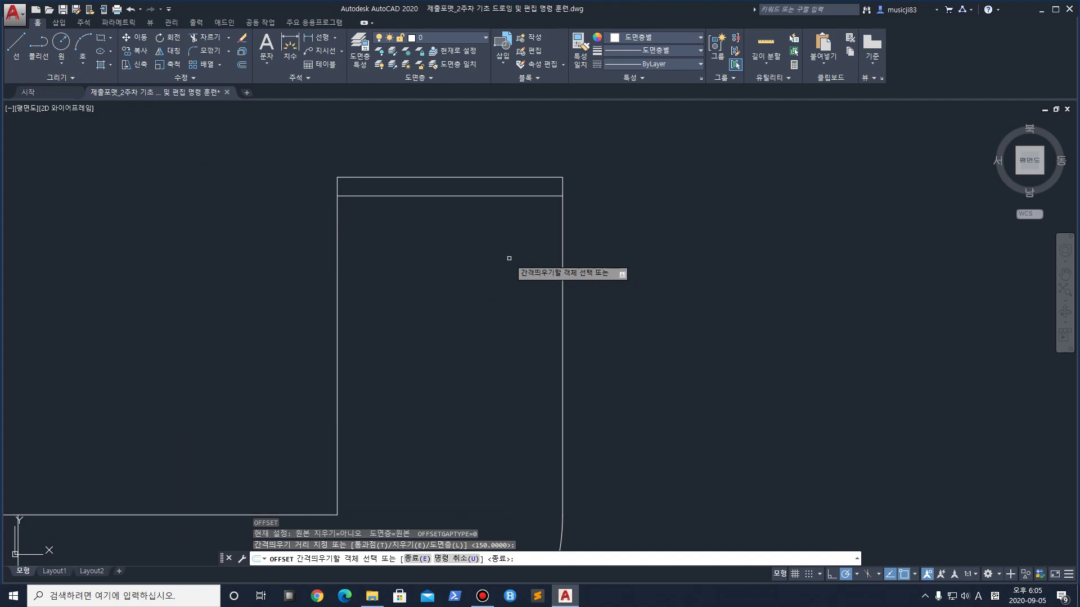
pyautogui.click(563, 254)
pyautogui.click(513, 266)
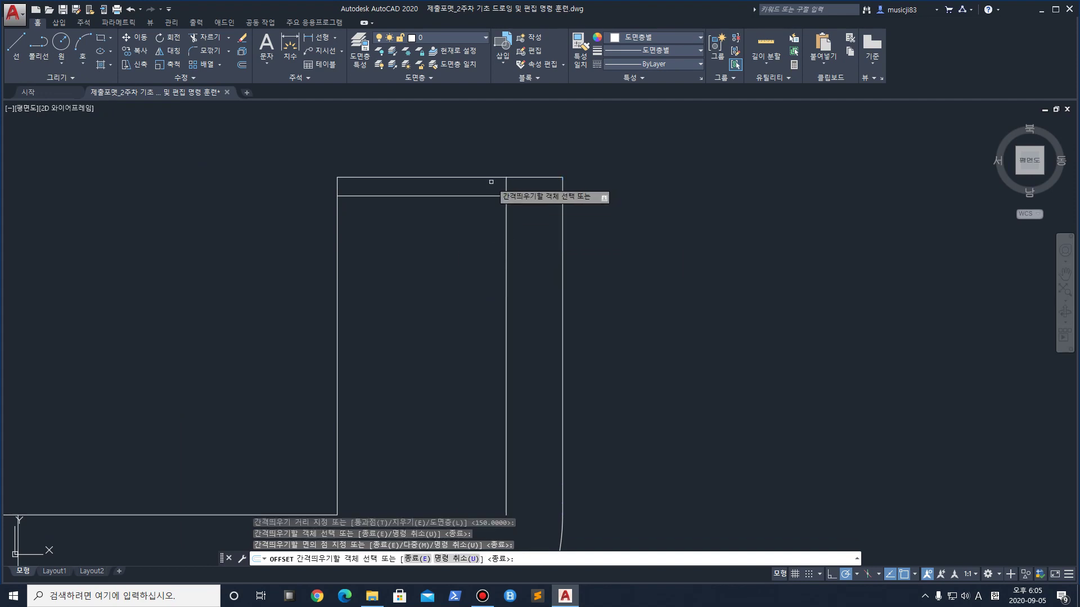
pyautogui.click(488, 195)
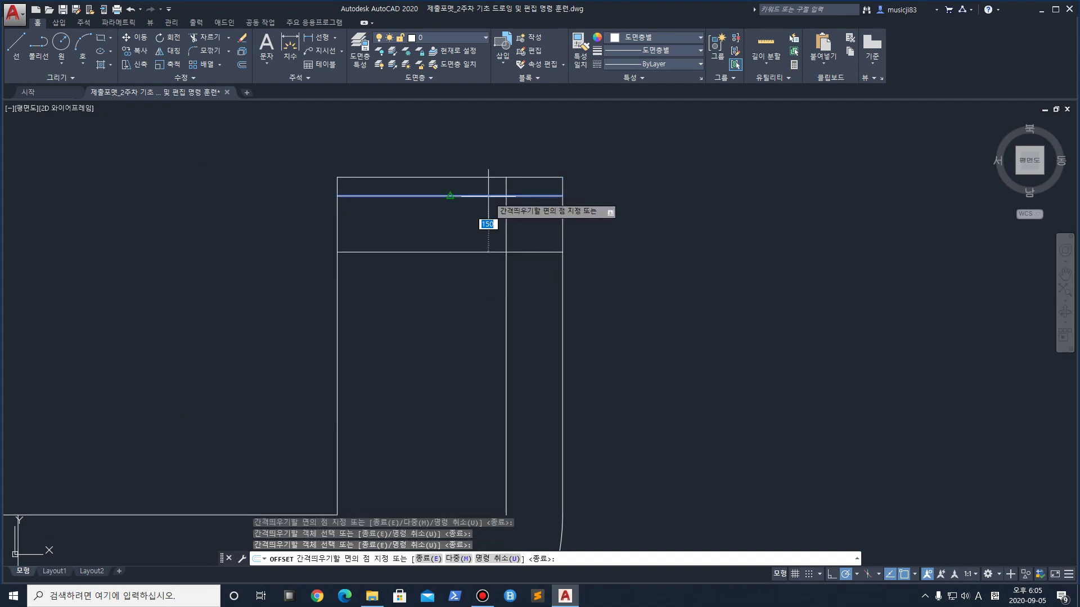
pyautogui.click(497, 251)
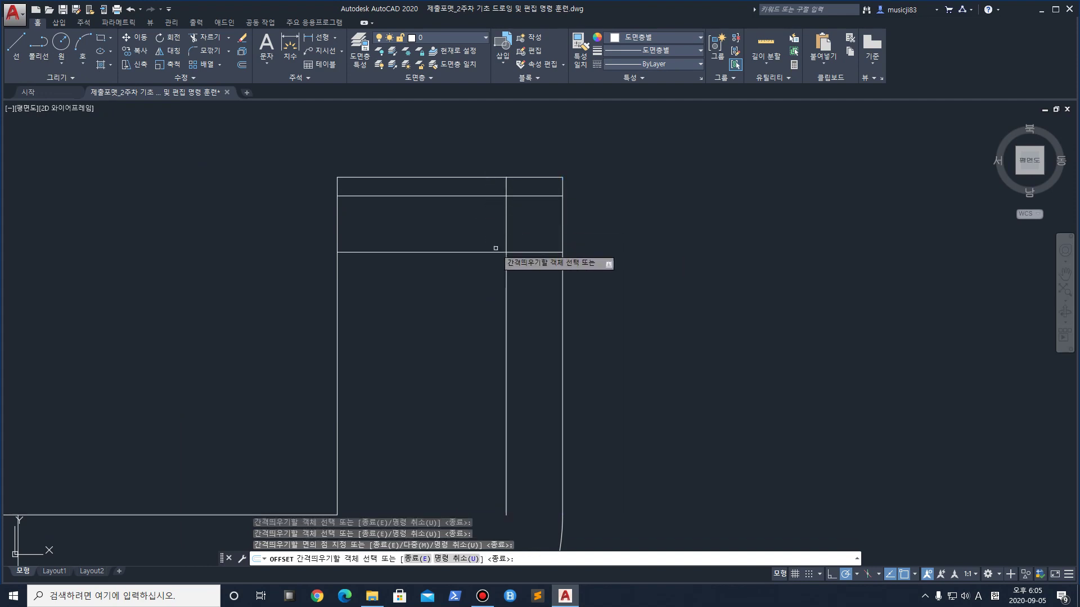
# Draw a radius-50 circle at the helper lines' intersection
pyautogui.click(62, 42)
pyautogui.click(506, 252)
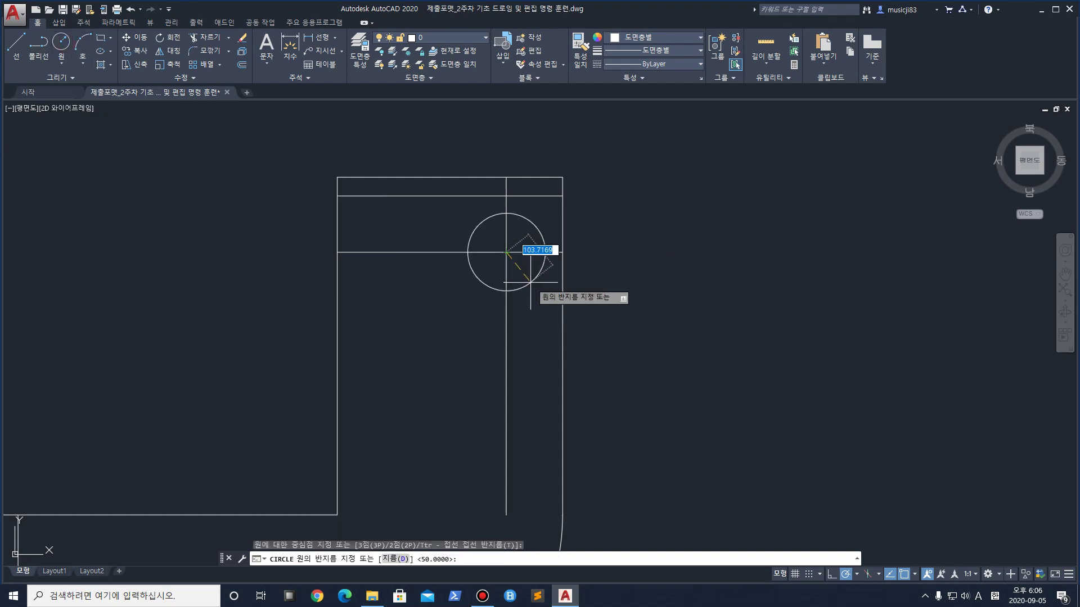
pyautogui.write('50')
pyautogui.press('Return')
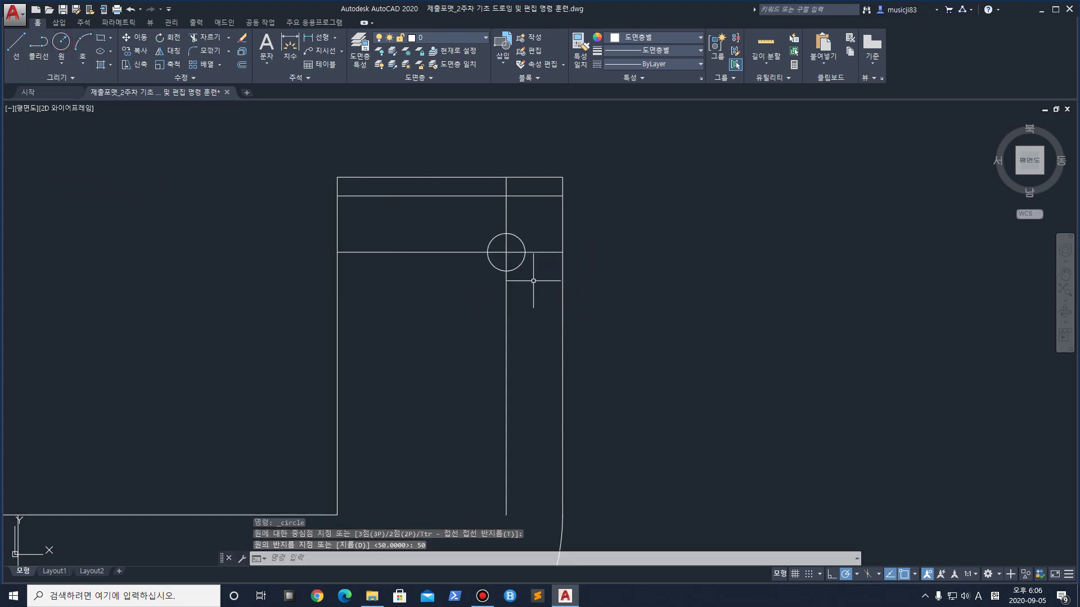
# Erase both helper lines and centre the whole sheet with its title block
pyautogui.click(542, 297)
pyautogui.click(495, 306)
pyautogui.click(410, 252)
pyautogui.press('Delete')
pyautogui.scroll(-5, 400, 232)
pyautogui.moveTo(459, 329); pyautogui.dragTo(543, 256, button='middle')
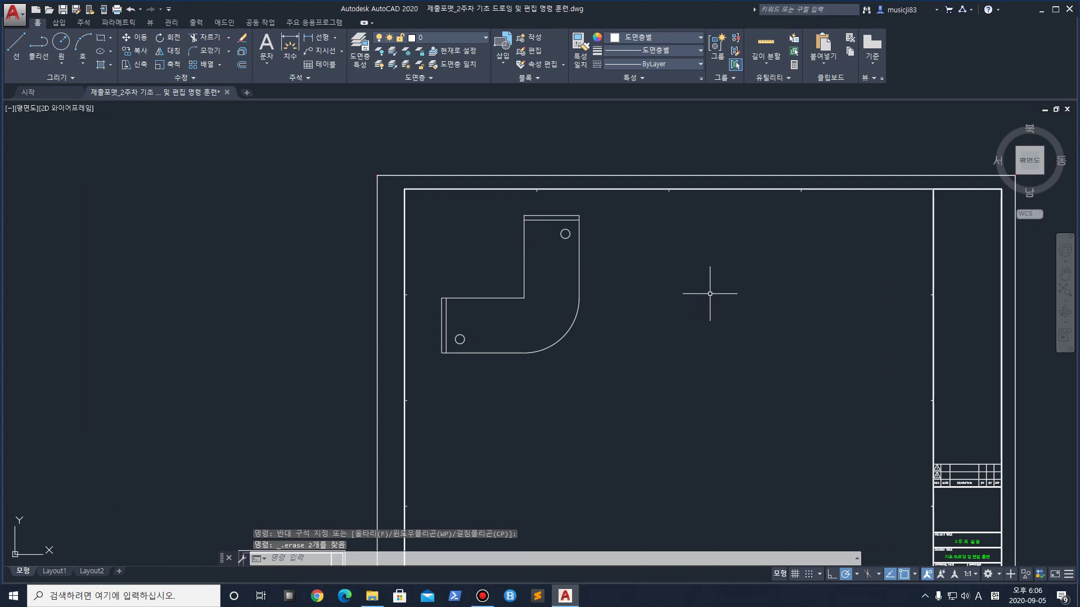
pyautogui.moveTo(655, 300); pyautogui.dragTo(665, 212, button='middle')
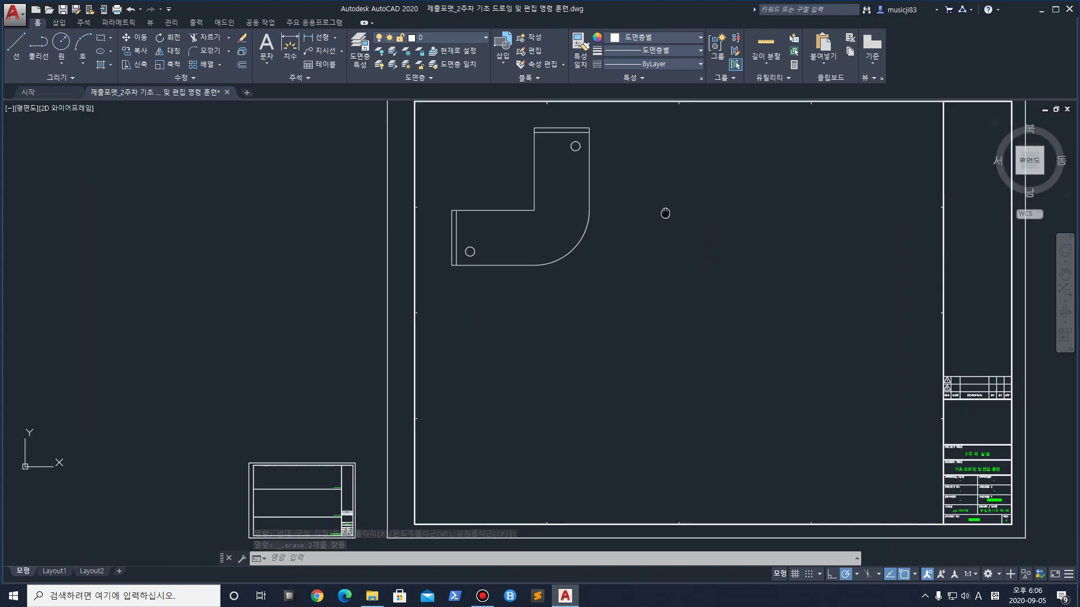
pyautogui.scroll(4, 598, 192)
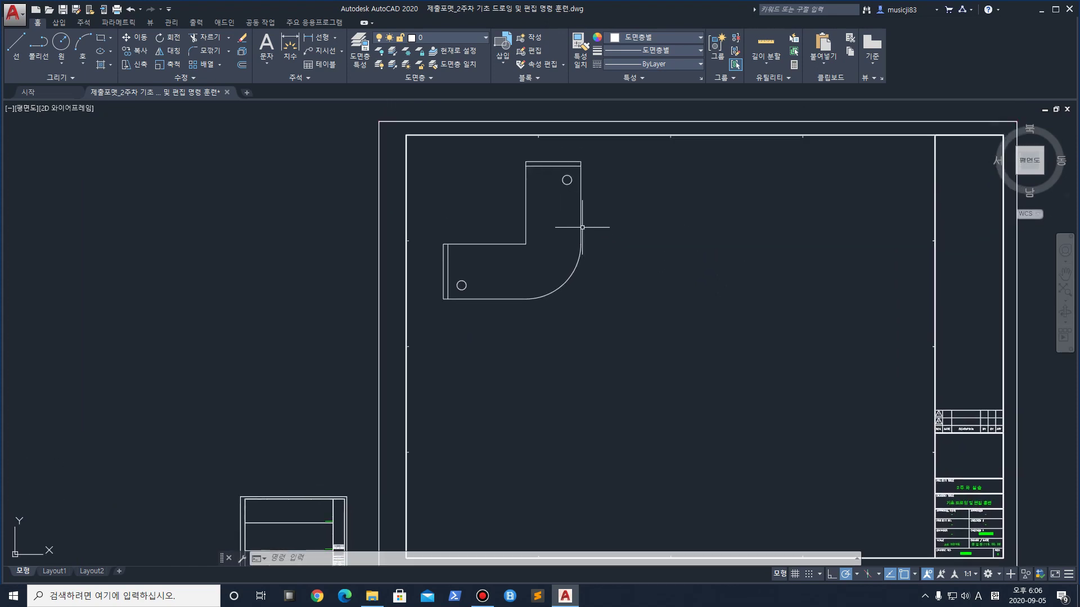
pyautogui.scroll(-2, 509, 191)
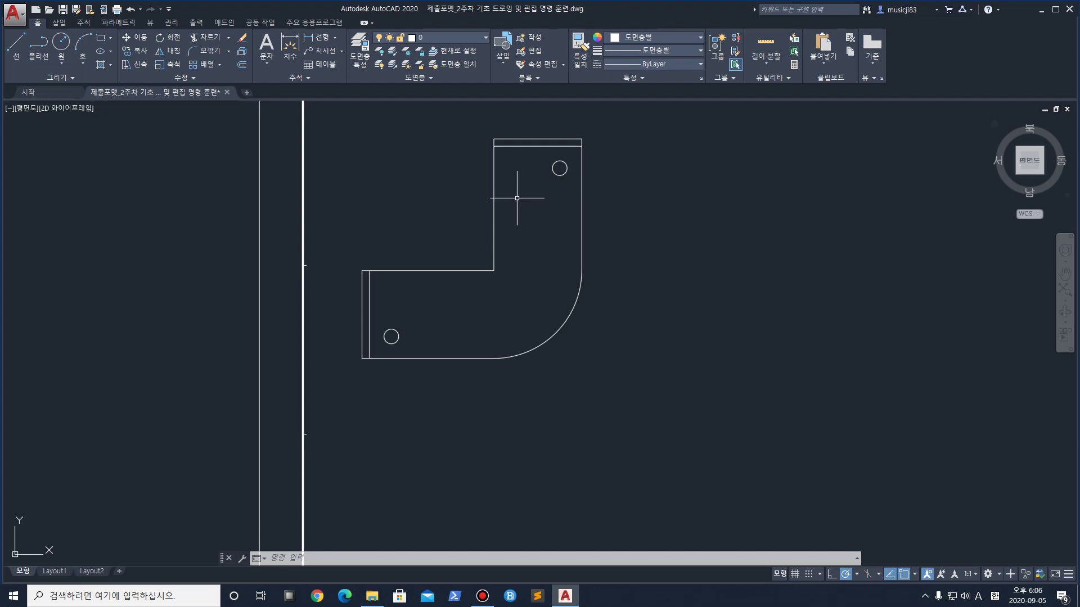
pyautogui.scroll(-2, 524, 327)
pyautogui.click(554, 314)
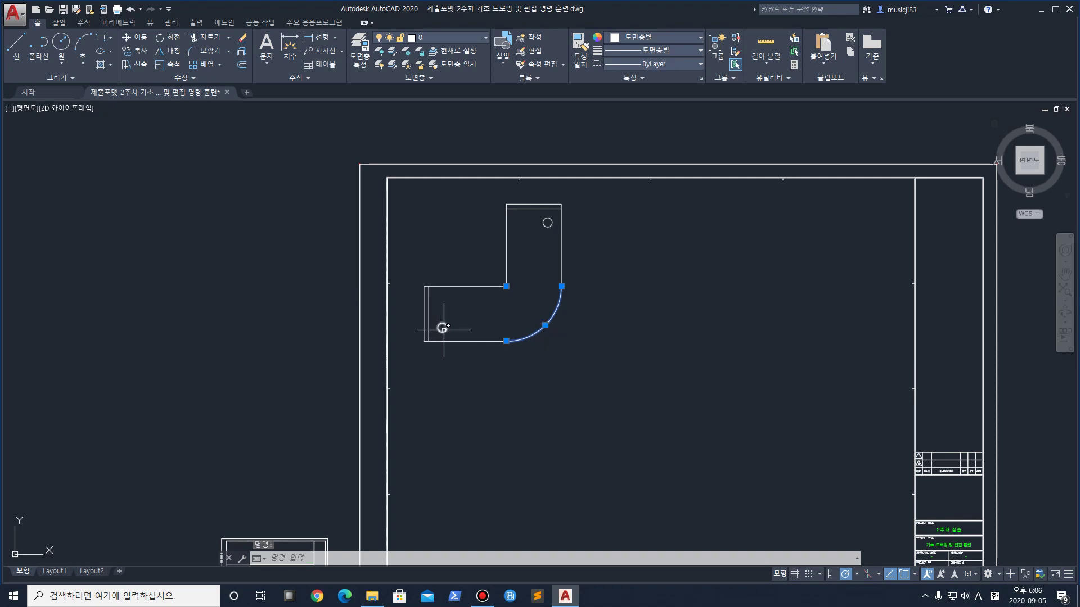
pyautogui.scroll(4, 439, 331)
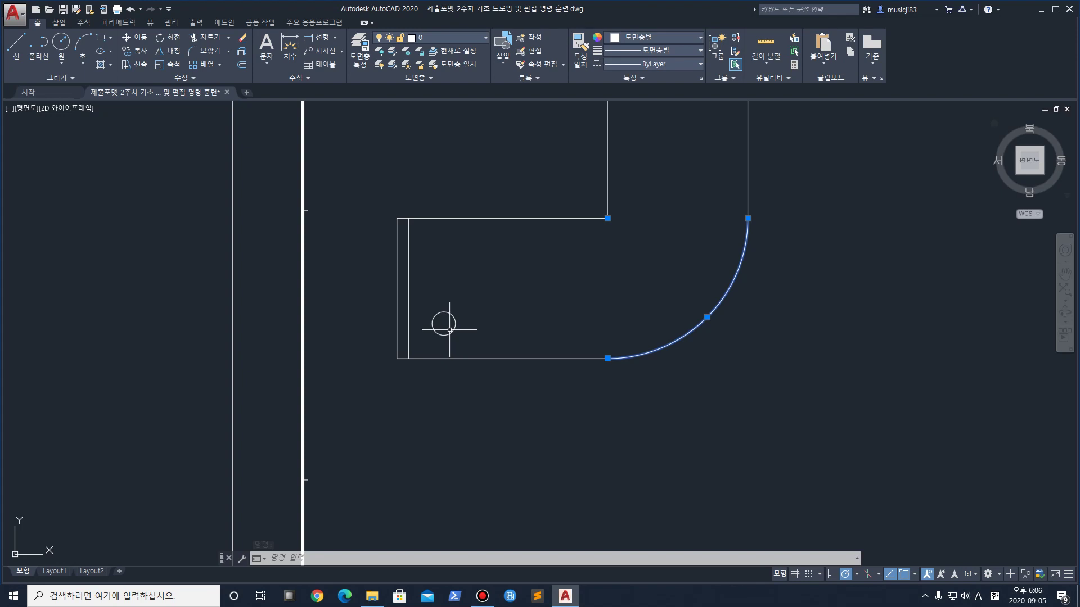
pyautogui.scroll(-2, 618, 270)
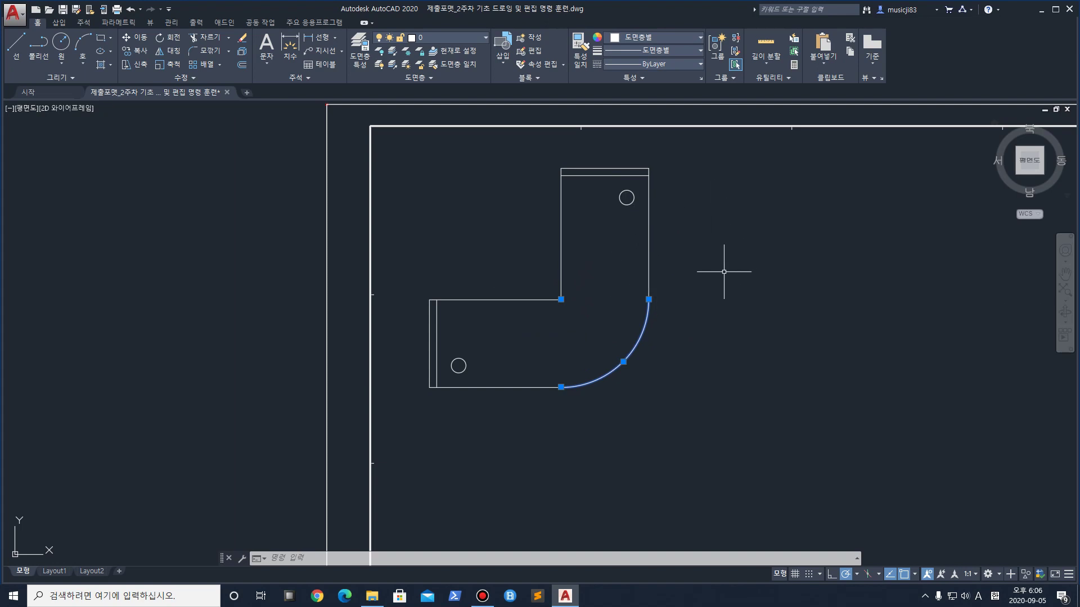
pyautogui.moveTo(729, 270)
pyautogui.mouseDown(button='middle')
pyautogui.moveTo(630, 296)
pyautogui.moveTo(495, 303)
pyautogui.mouseUp(button='middle')
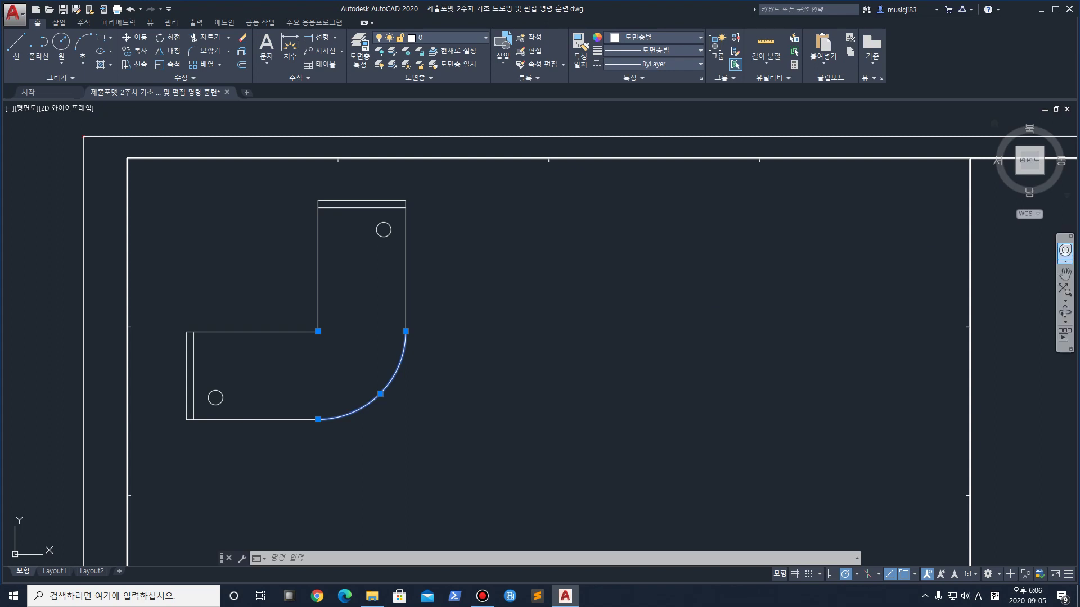
pyautogui.scroll(-3, 557, 344)
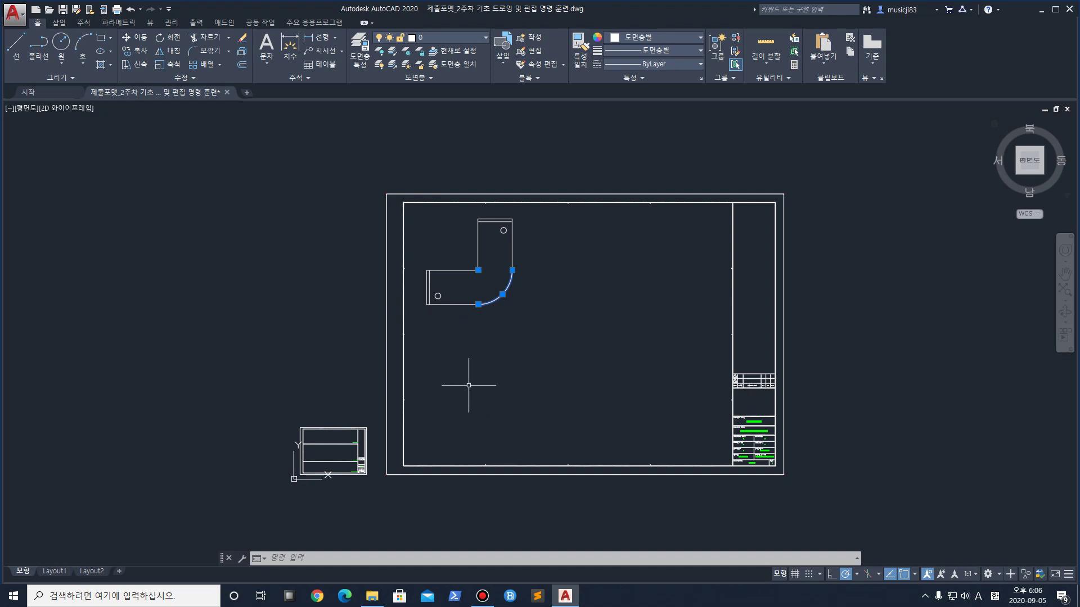
pyautogui.scroll(2, 432, 411)
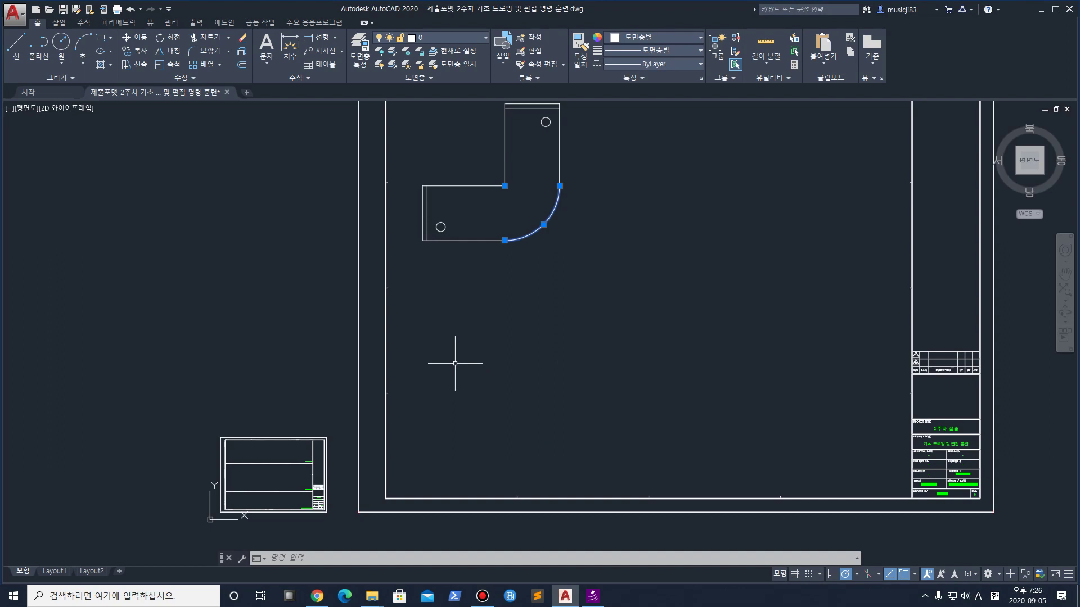
# Draw a 1500 × 600 rectangle from a first corner below the L-shaped part
pyautogui.click(104, 40)
pyautogui.click(449, 462)
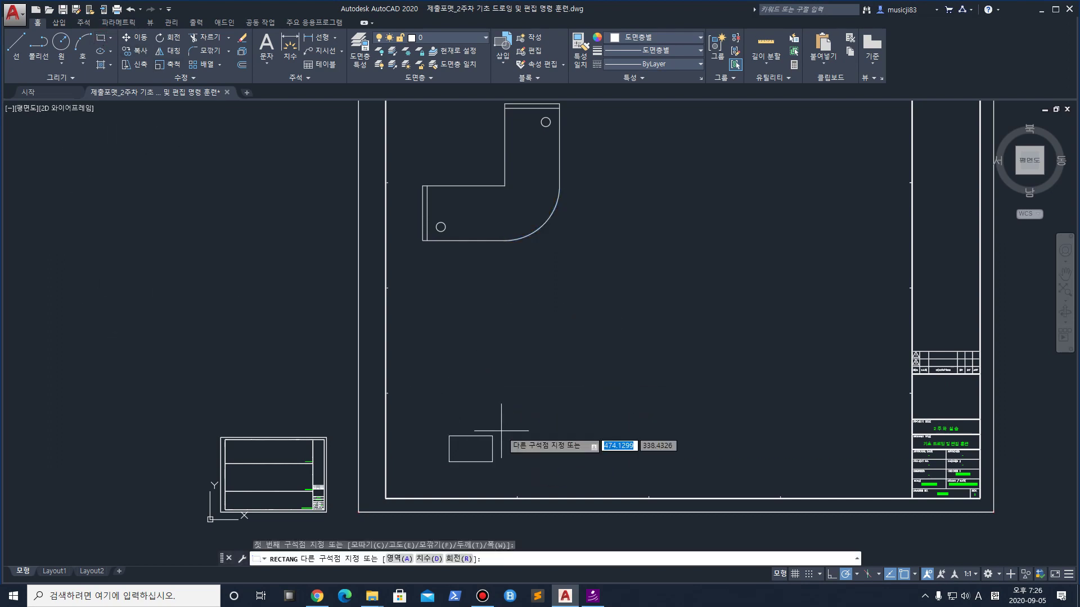
pyautogui.press('BackSpace')
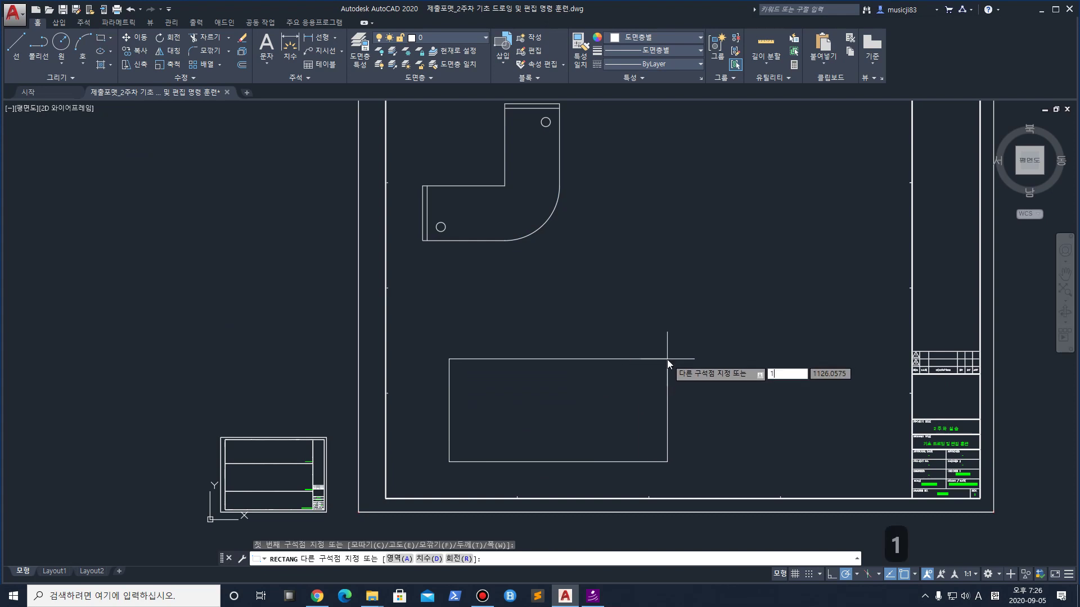
pyautogui.write('@')
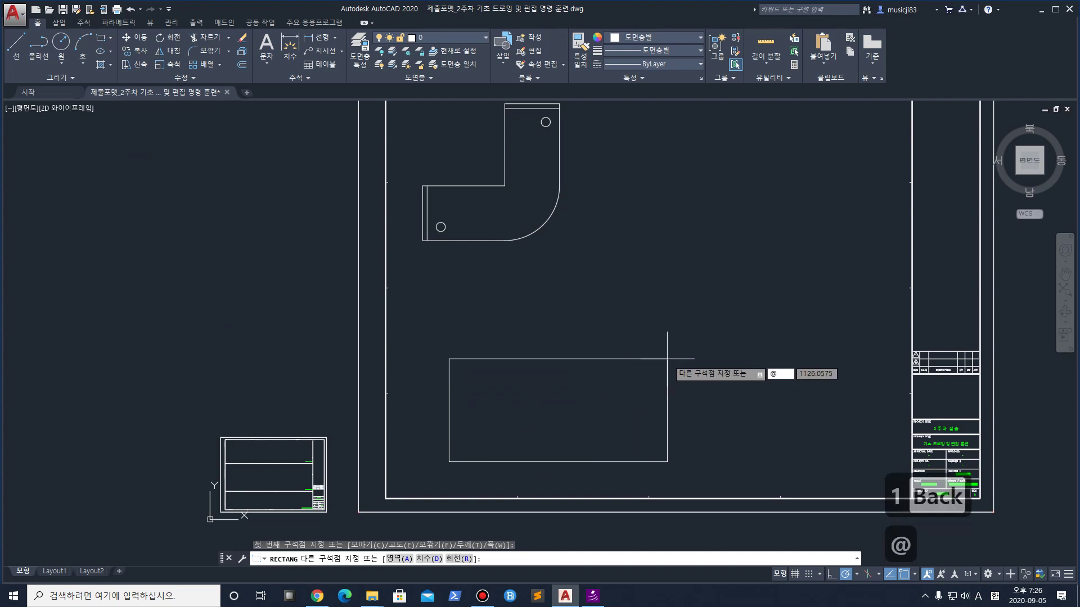
pyautogui.write('1500,')
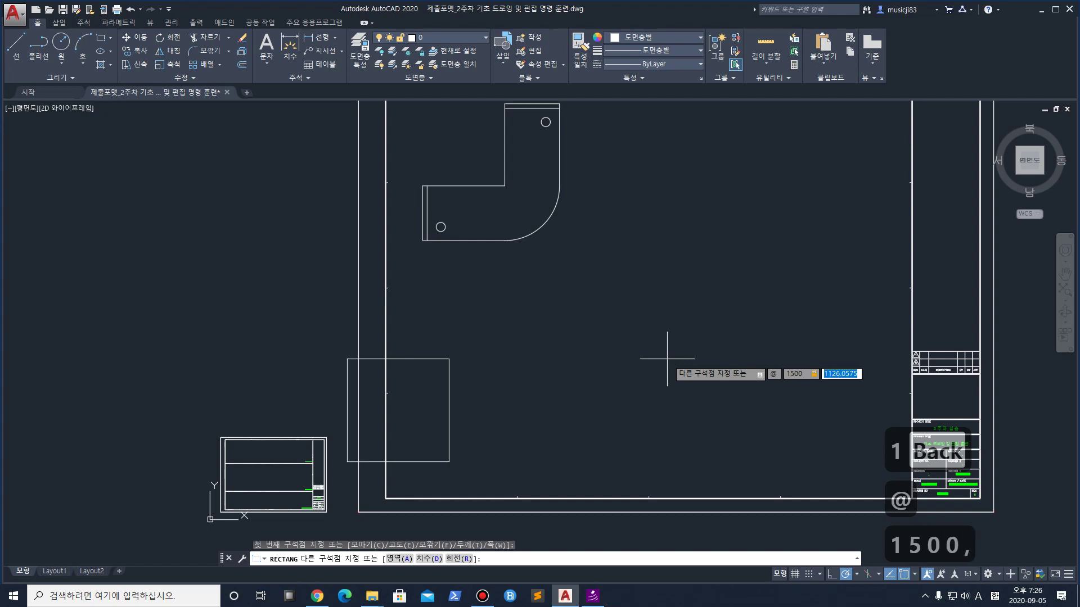
pyautogui.write('8')
pyautogui.press('BackSpace')
pyautogui.press('BackSpace')
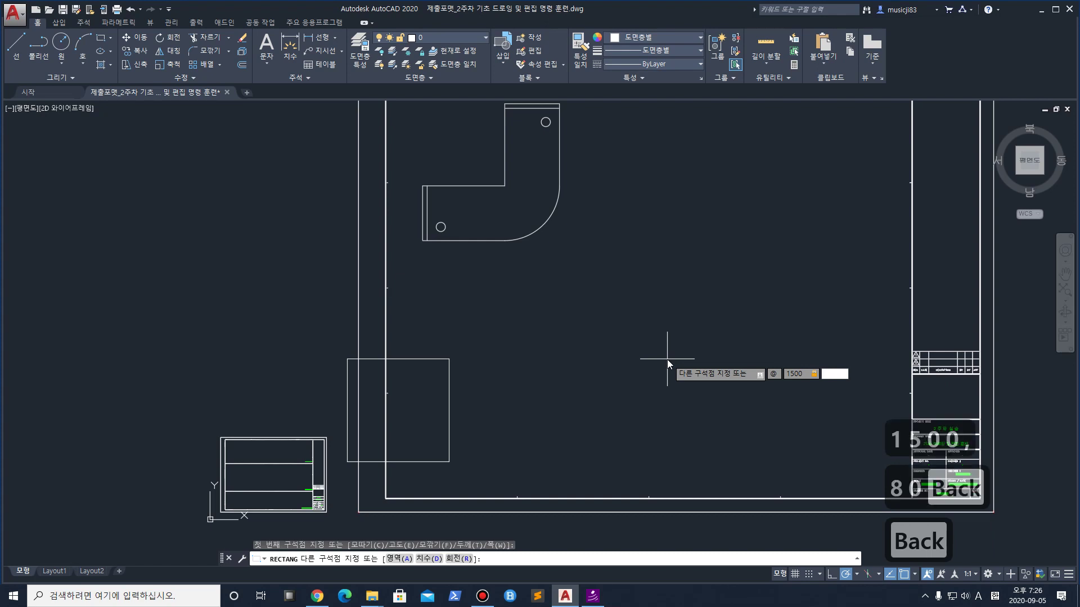
pyautogui.write('600')
pyautogui.press('Return')
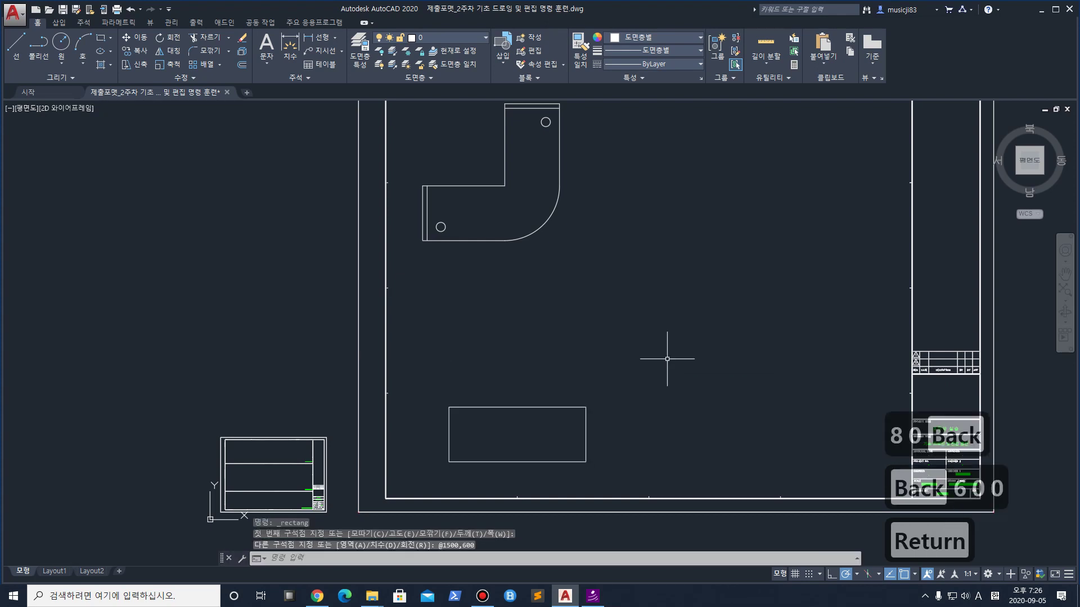
pyautogui.scroll(2, 449, 436)
# Move the 1500 × 600 rectangle up and to the left
pyautogui.click(704, 488)
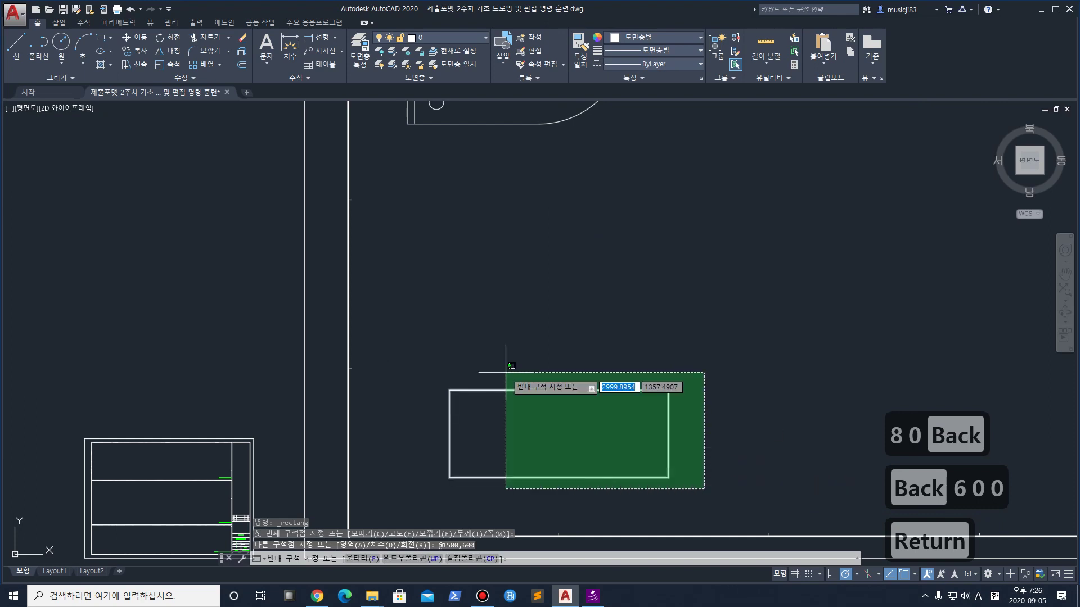
pyautogui.click(425, 346)
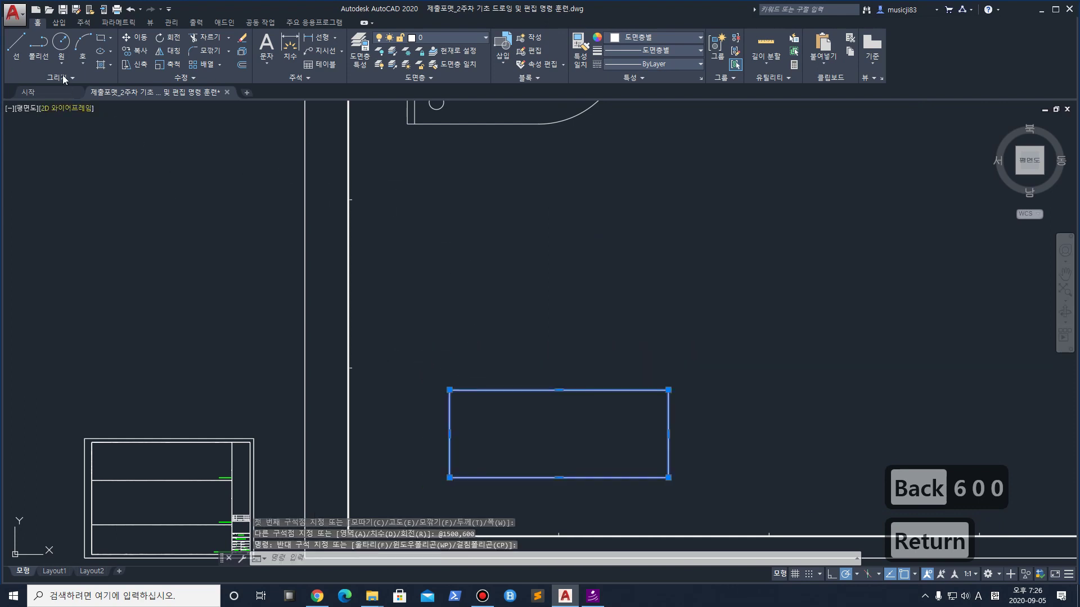
pyautogui.click(137, 37)
pyautogui.click(721, 441)
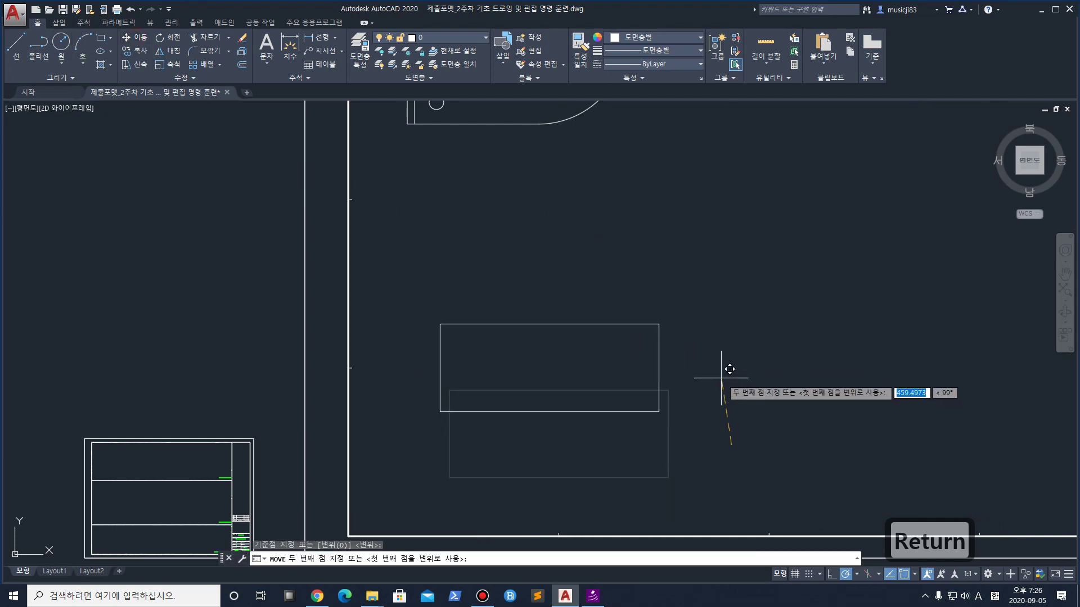
pyautogui.click(710, 366)
# Explode the rectangle into separate lines with the X command
pyautogui.scroll(2, 556, 333)
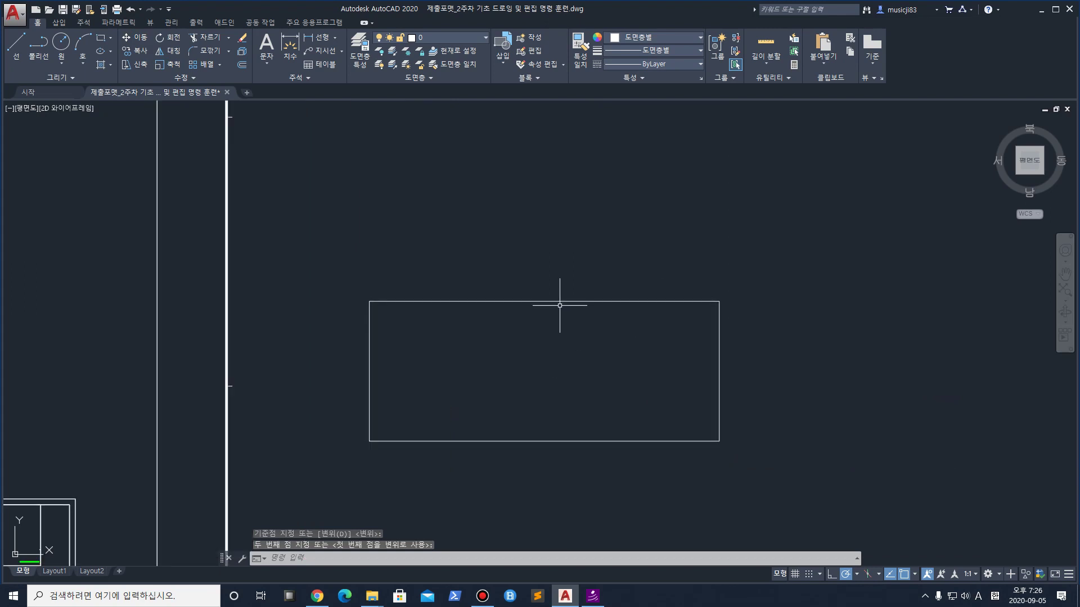
pyautogui.click(442, 330)
pyautogui.click(429, 313)
pyautogui.click(425, 301)
pyautogui.press('Escape')
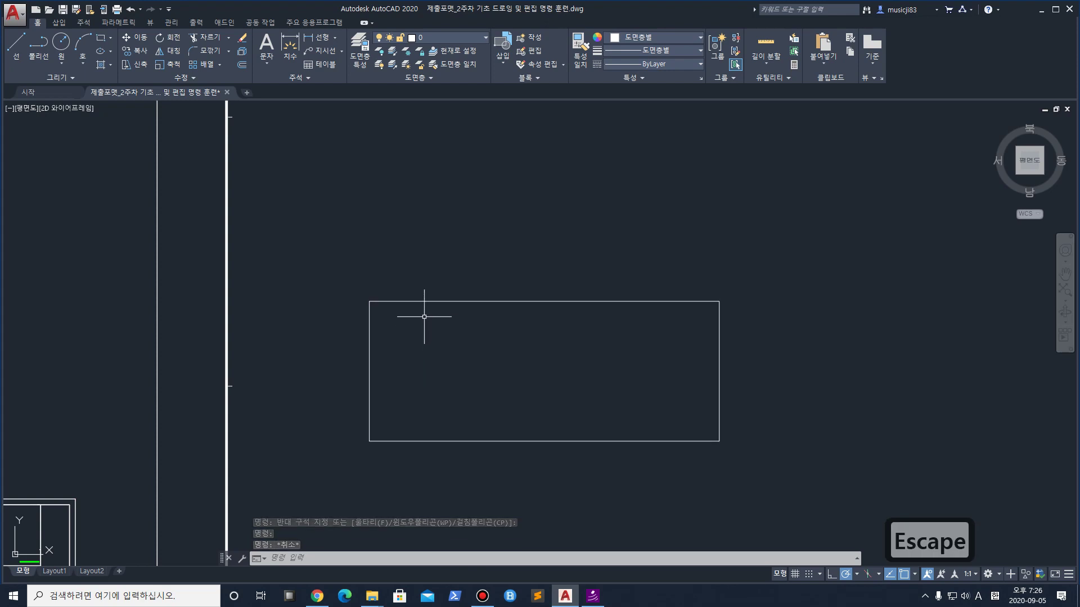
pyautogui.write('x')
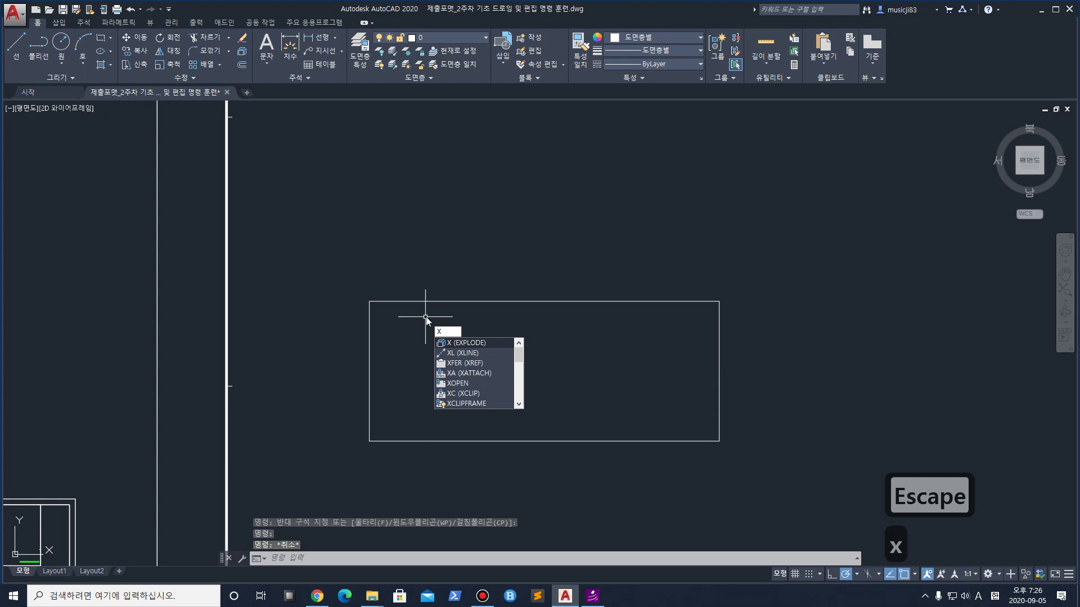
pyautogui.press('space')
pyautogui.click(429, 312)
pyautogui.click(393, 268)
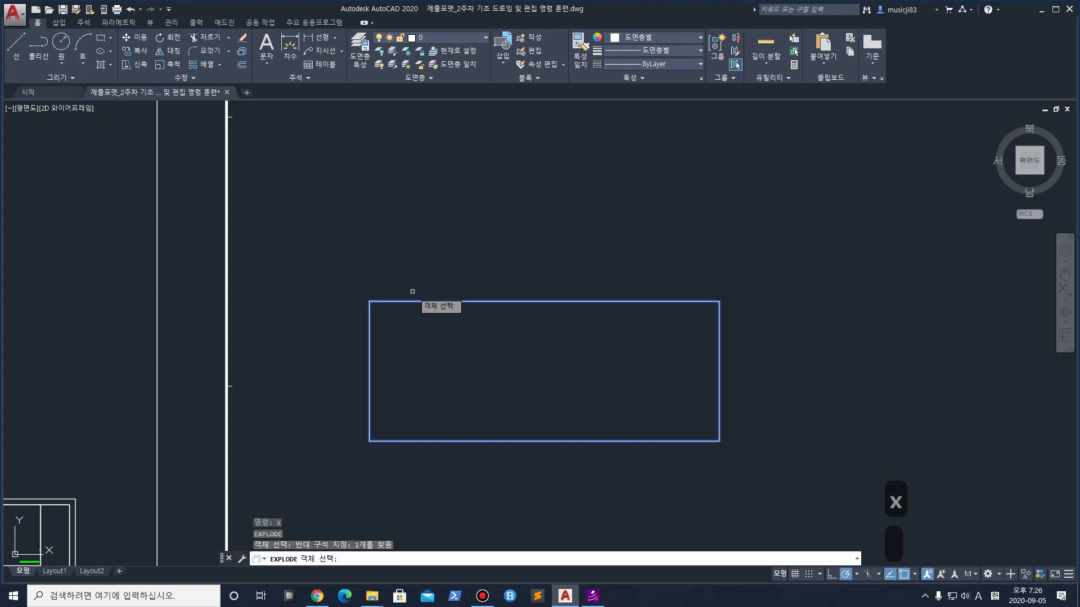
pyautogui.press('space')
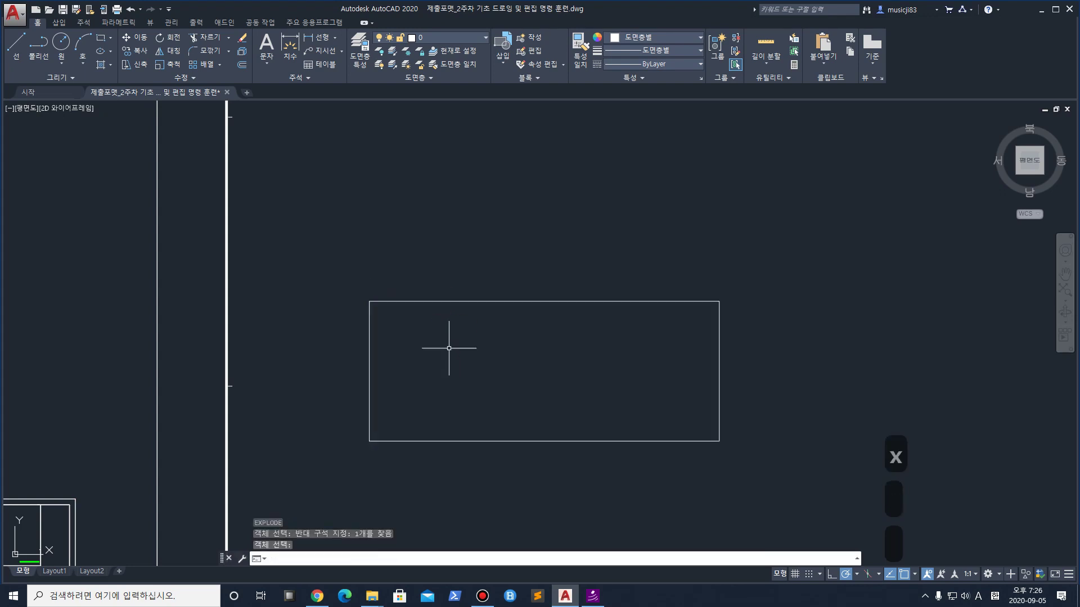
# Undo the explode, explode the rectangle again, and confirm its top and left edges are separate lines
pyautogui.hotkey('ctrl', 'z')
pyautogui.click(434, 320)
pyautogui.click(418, 295)
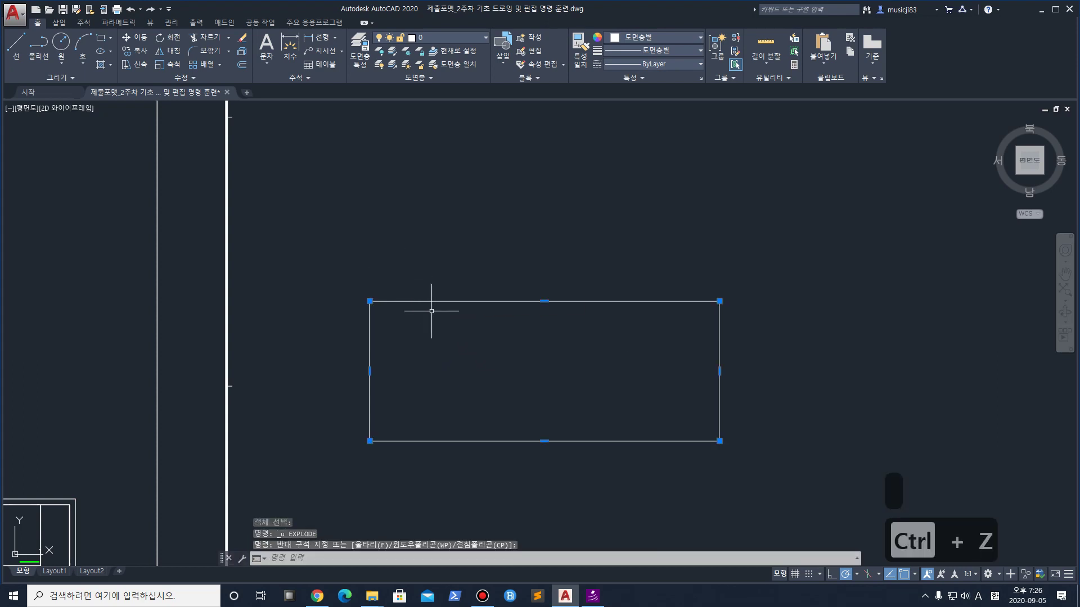
pyautogui.press('Escape')
pyautogui.press('Escape')
pyautogui.write('x')
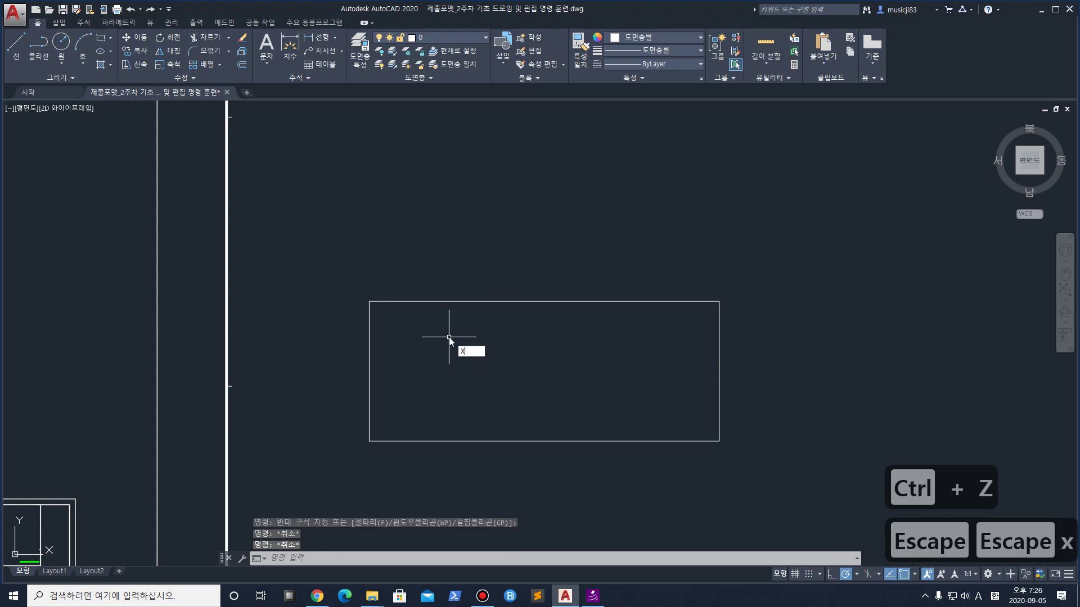
pyautogui.press('Return')
pyautogui.click(449, 336)
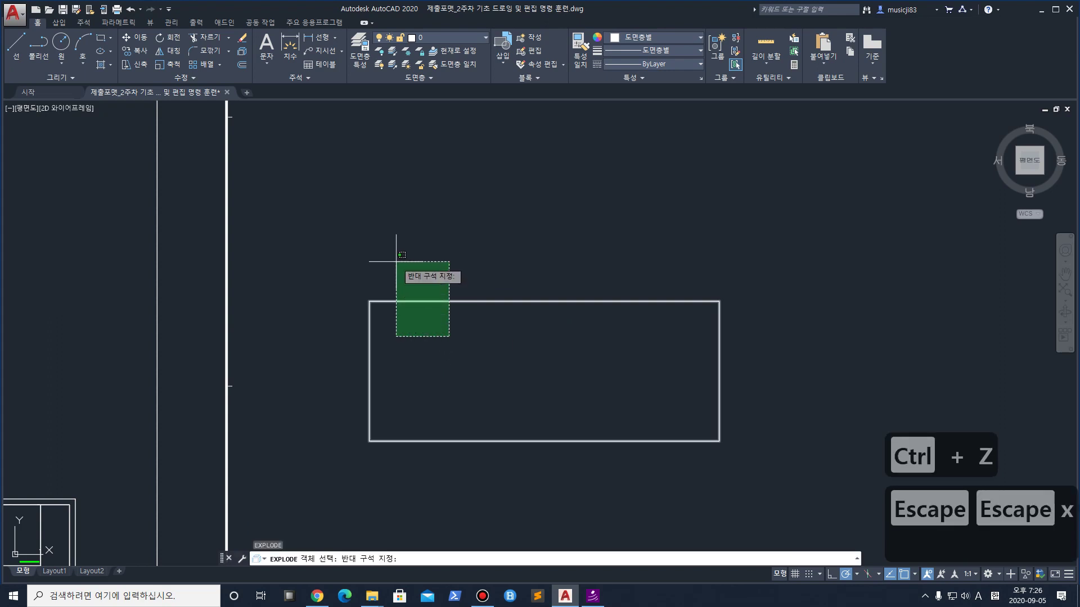
pyautogui.click(398, 261)
pyautogui.press('Return')
pyautogui.click(426, 306)
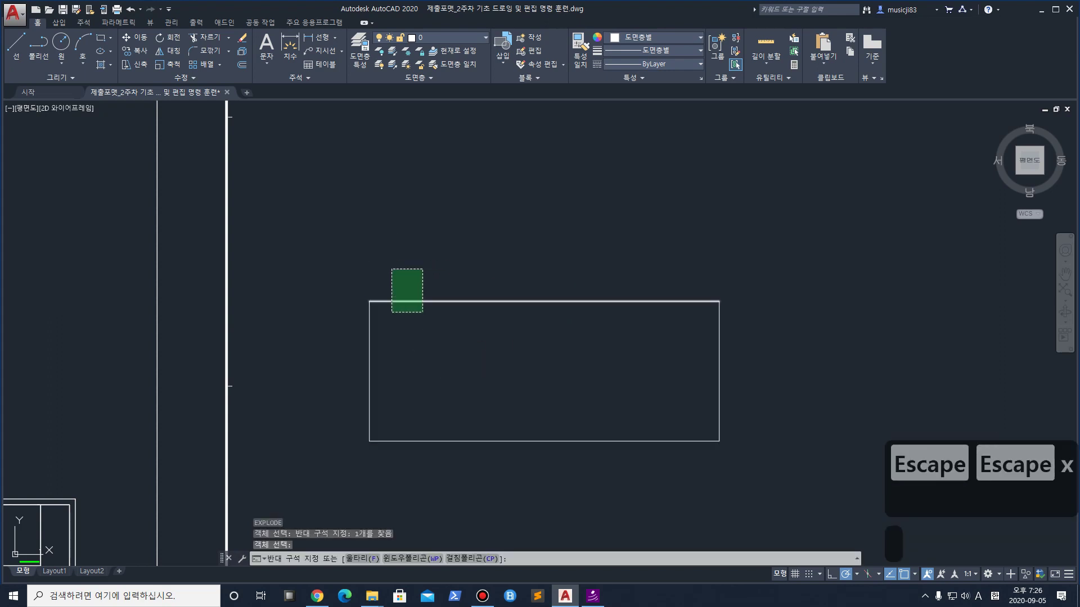
pyautogui.click(372, 270)
pyautogui.click(413, 361)
pyautogui.click(315, 336)
pyautogui.press('Escape')
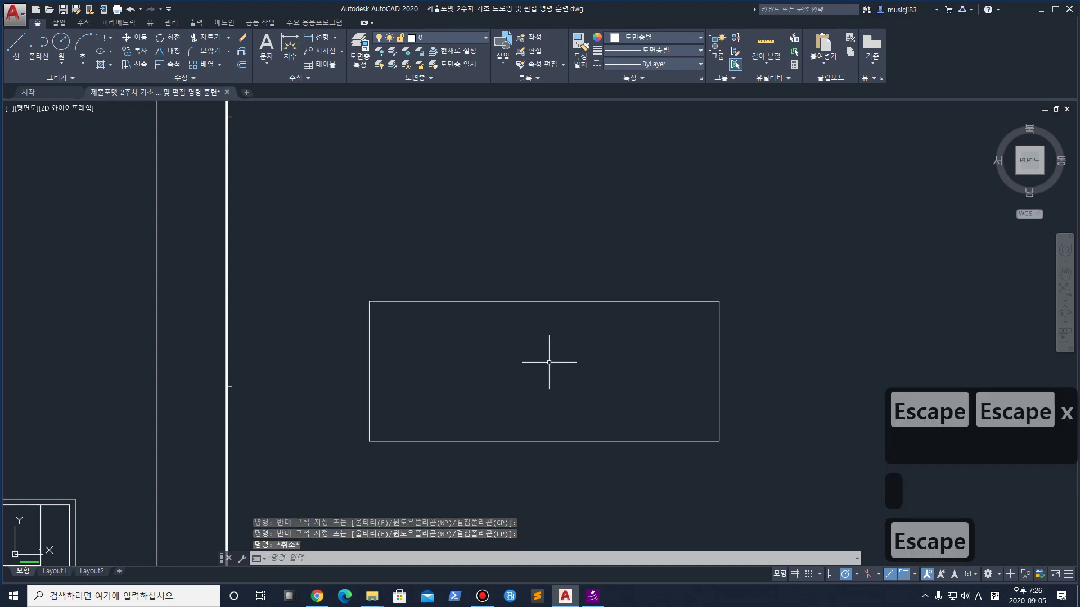
pyautogui.scroll(2, 340, 357)
# Offset the rectangle's left edge 50 units inward
pyautogui.write('o')
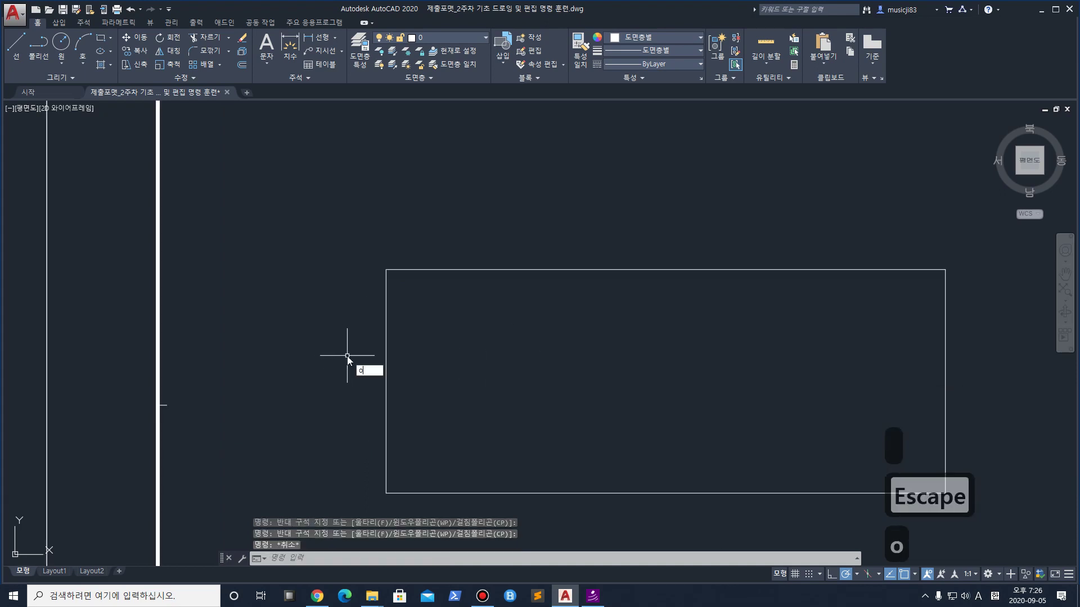
pyautogui.press('space')
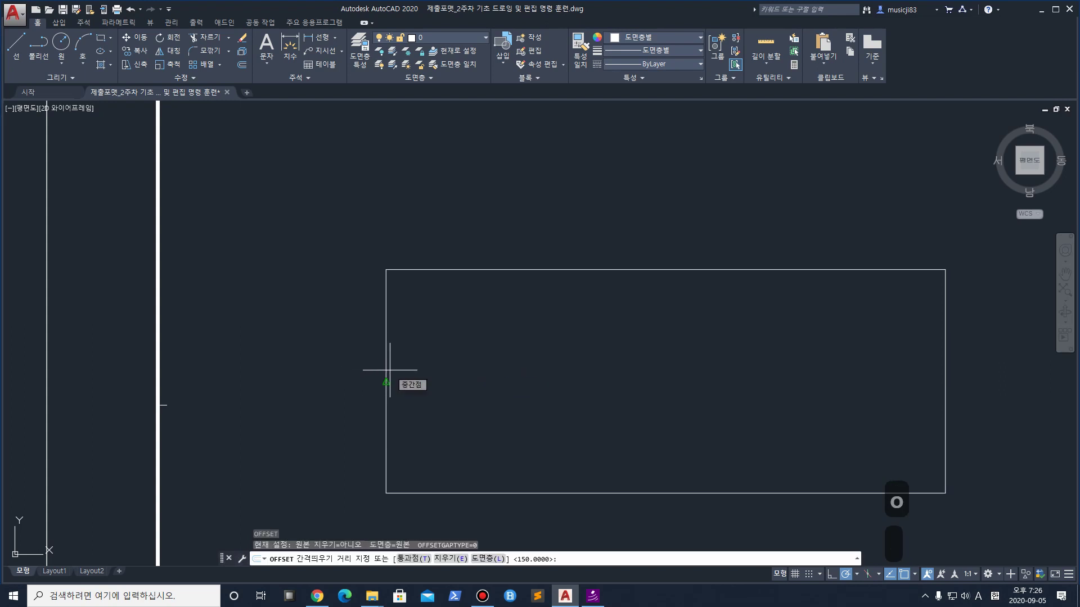
pyautogui.write('50')
pyautogui.press('Return')
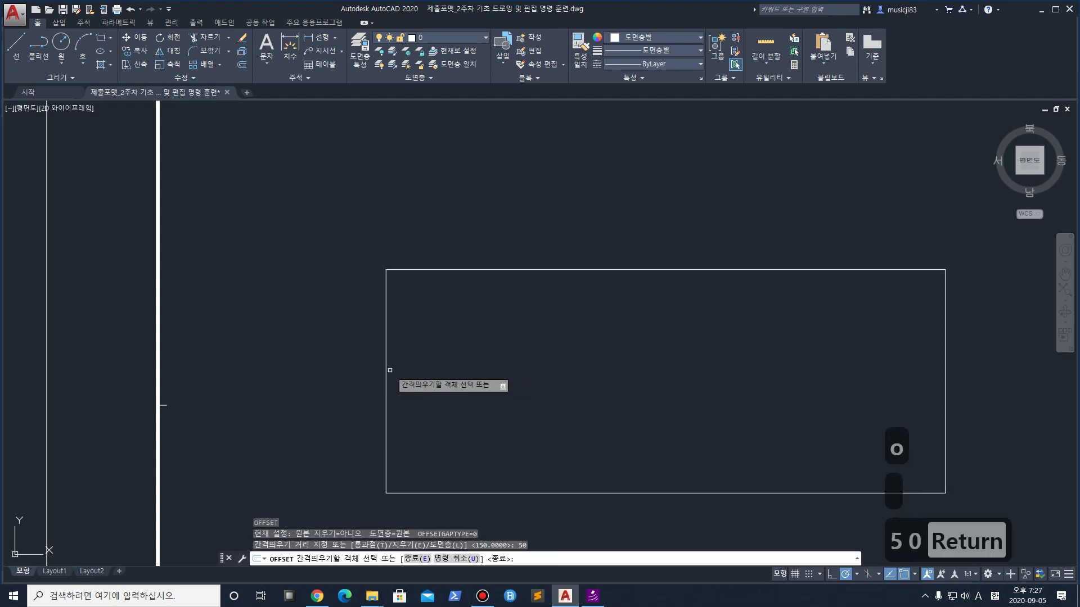
pyautogui.click(385, 367)
pyautogui.click(482, 373)
# Offset the rectangle's right edge 50 units inward as well
pyautogui.press('space')
pyautogui.press('space')
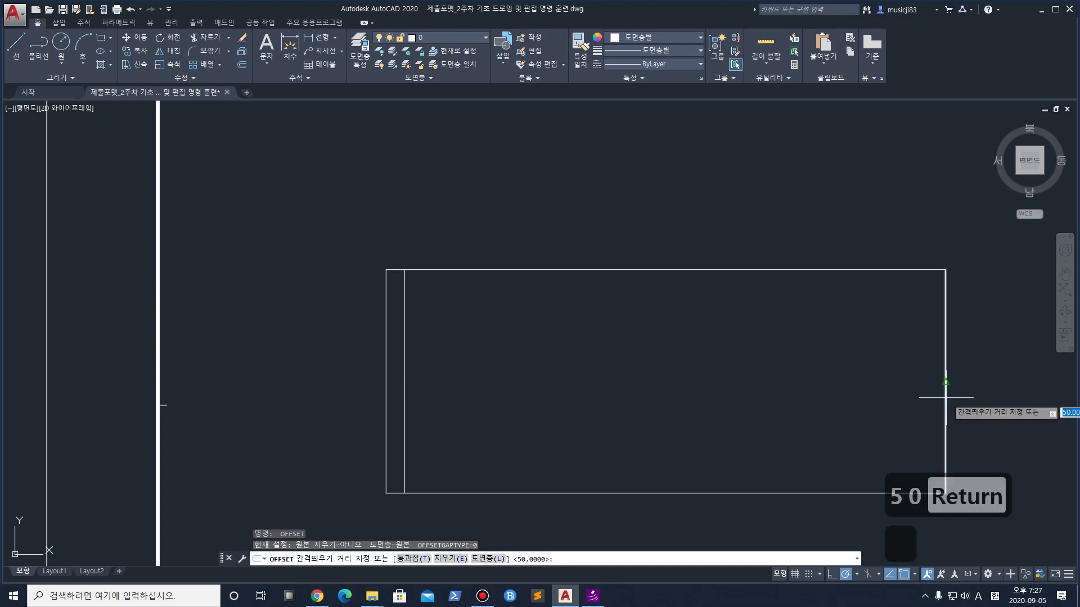
pyautogui.click(946, 406)
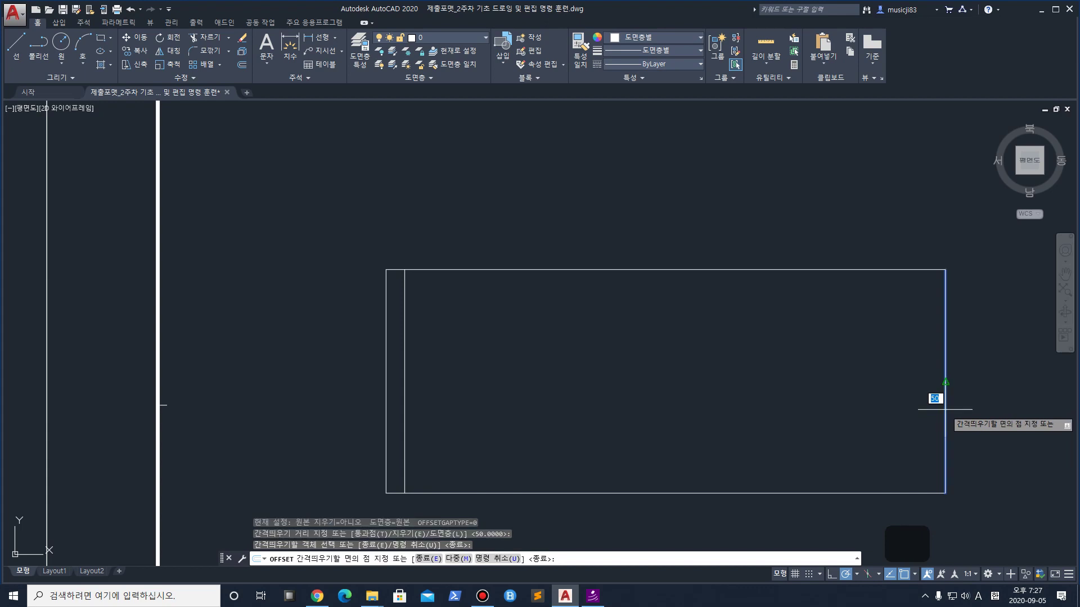
pyautogui.press('Escape')
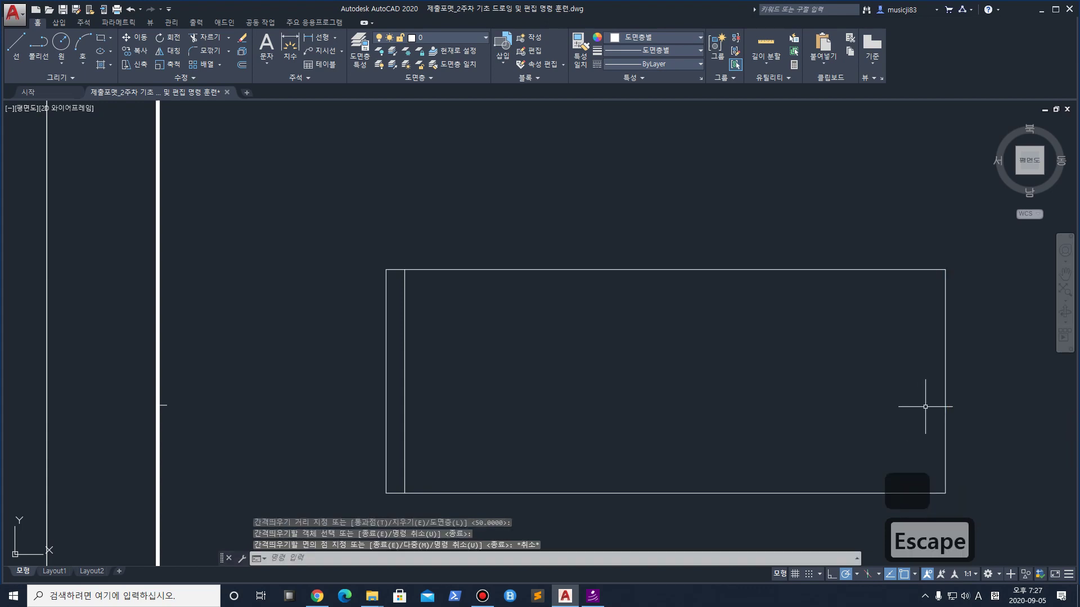
pyautogui.press('space')
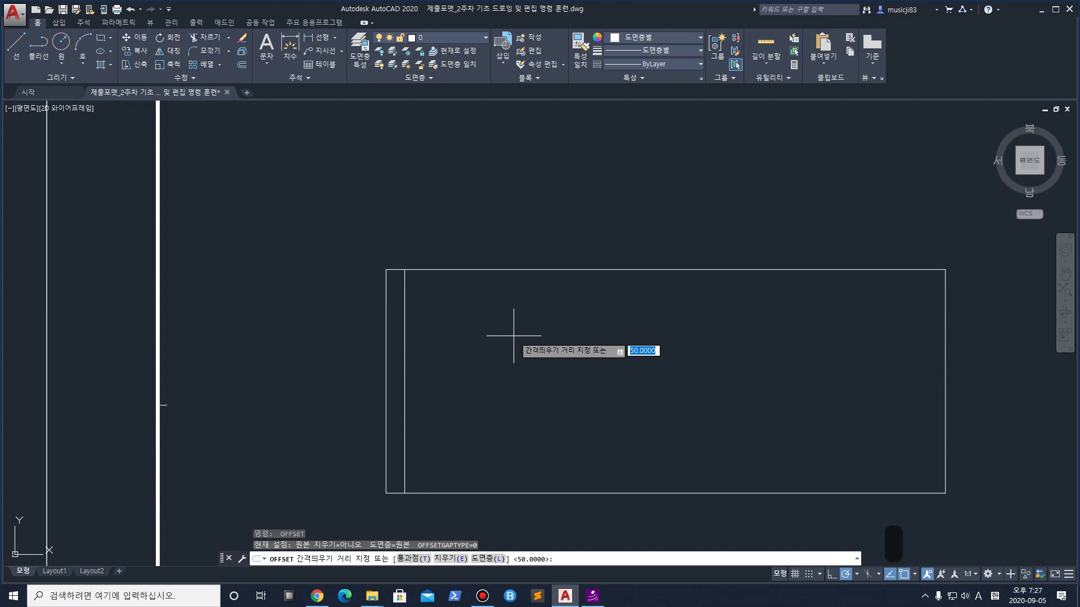
pyautogui.hotkey('ctrl', '1')
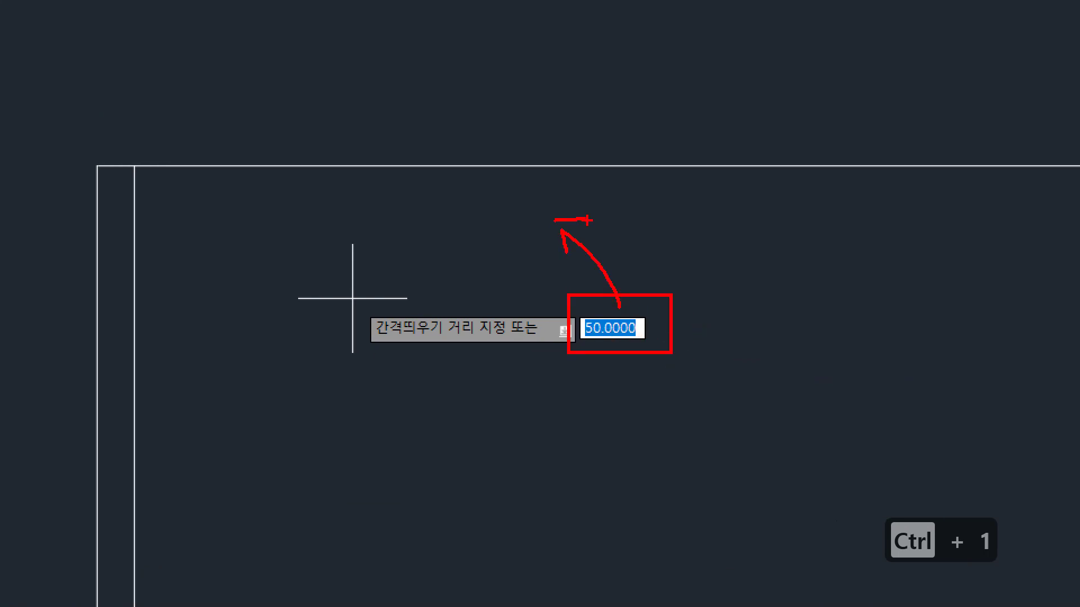
pyautogui.press('Escape')
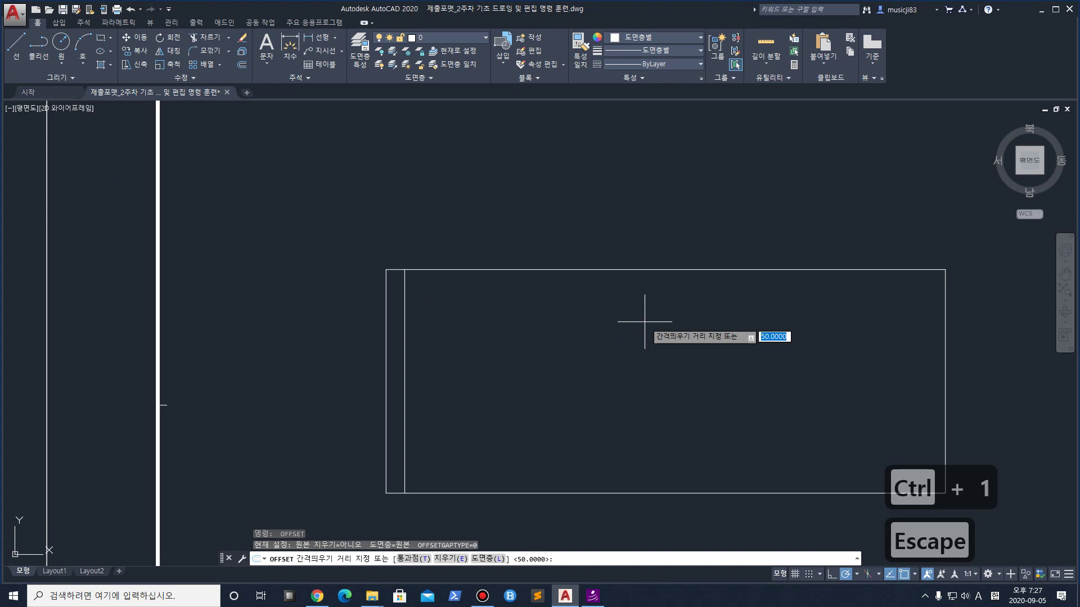
pyautogui.press('Return')
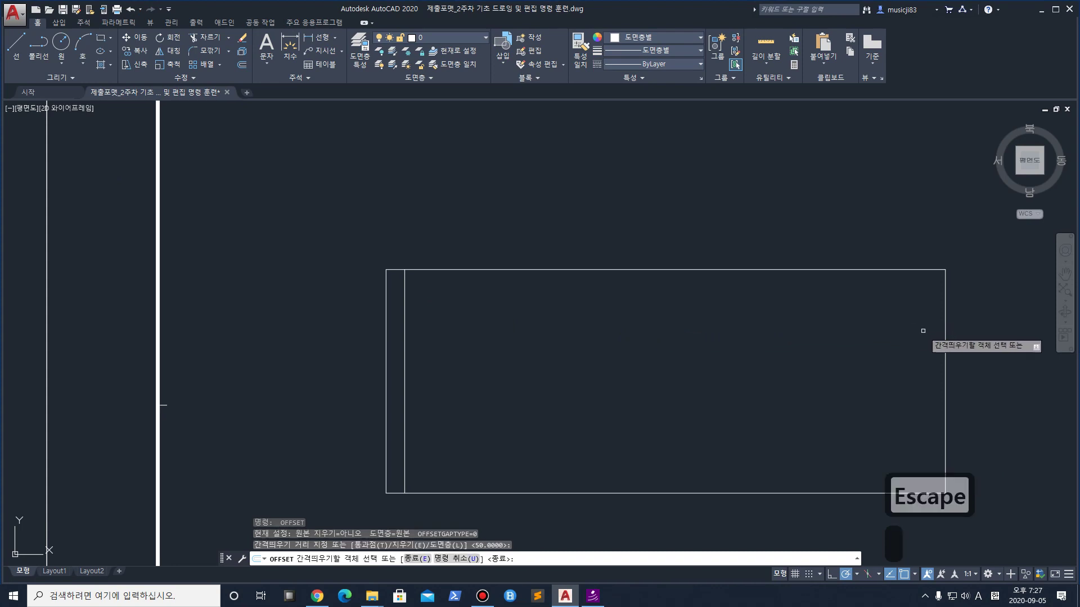
pyautogui.click(945, 337)
pyautogui.click(942, 338)
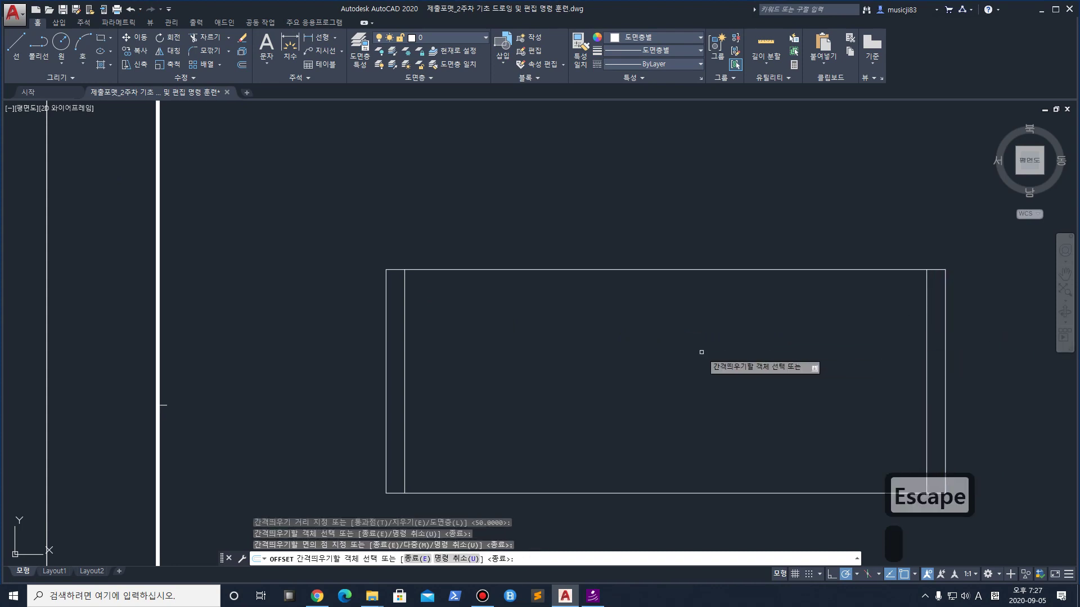
pyautogui.press('Return')
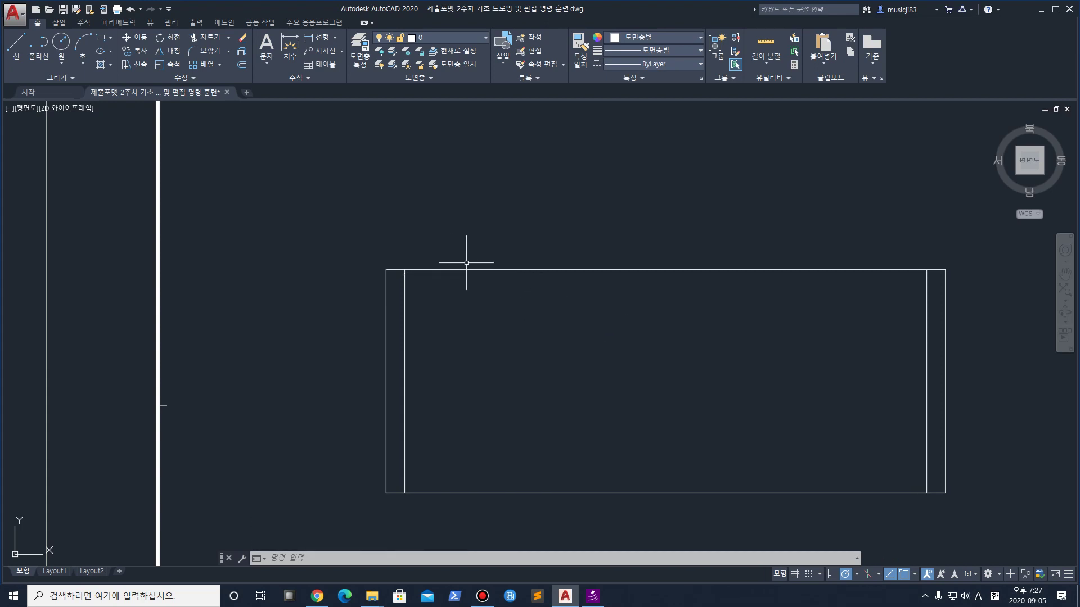
# Offset the top edge 100 units upward and the bottom edge 100 units downward
pyautogui.write('o')
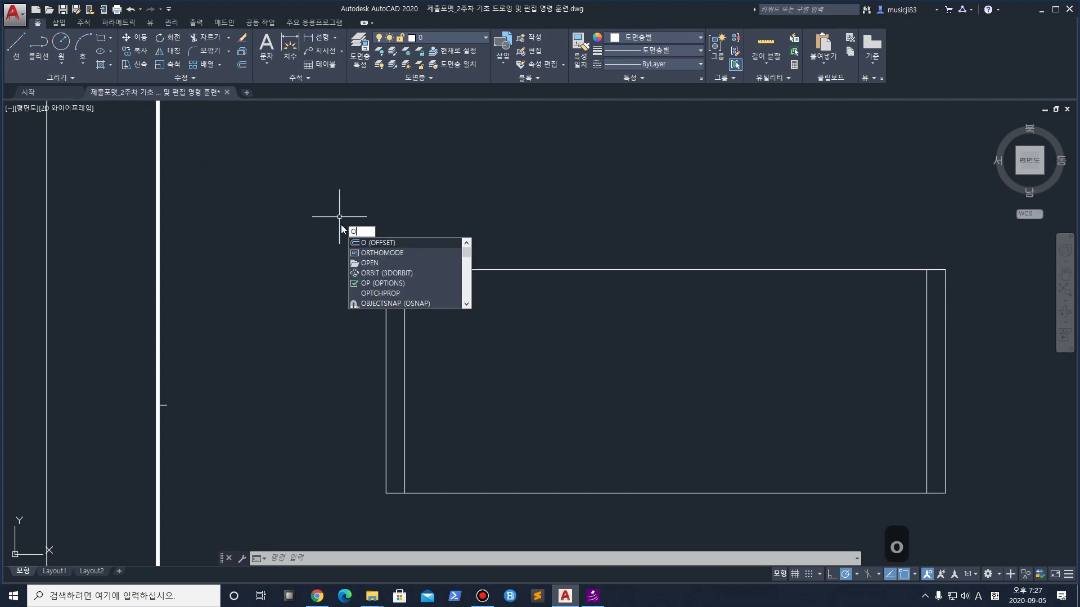
pyautogui.press('Return')
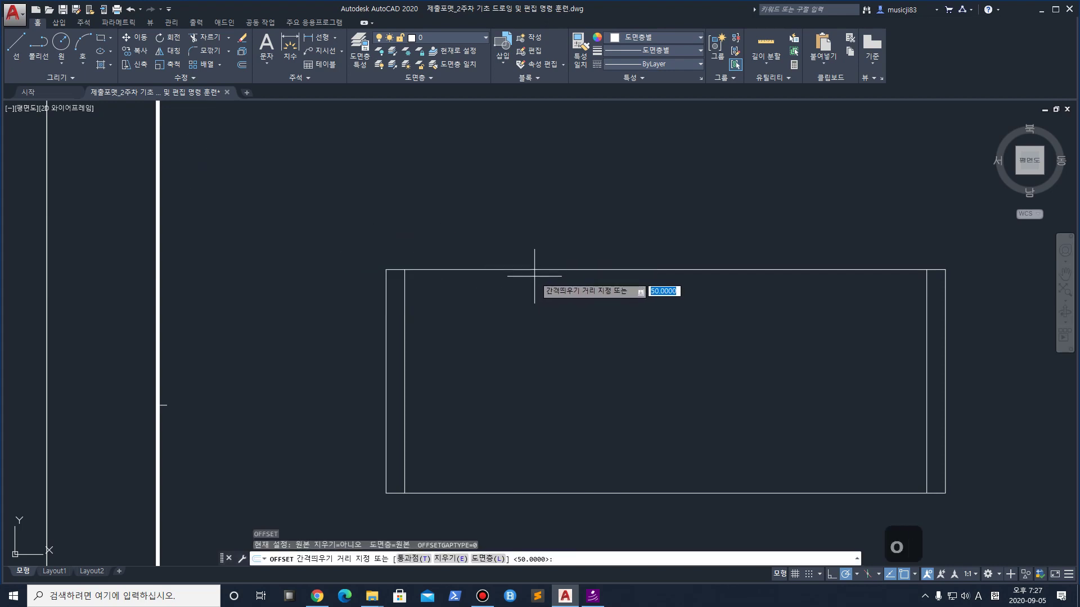
pyautogui.write('100')
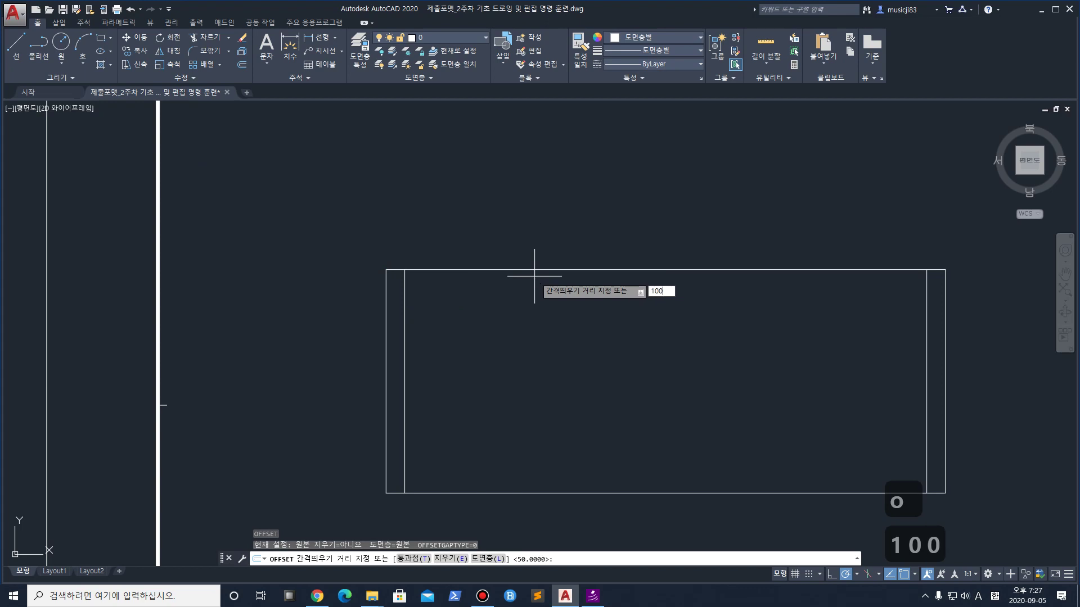
pyautogui.press('Return')
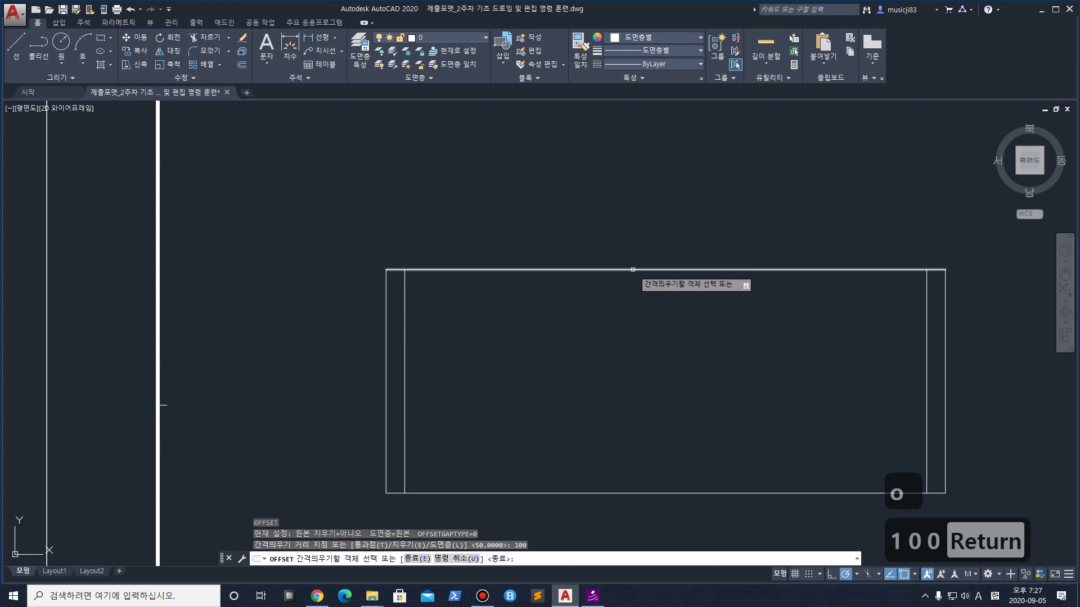
pyautogui.click(644, 270)
pyautogui.click(645, 232)
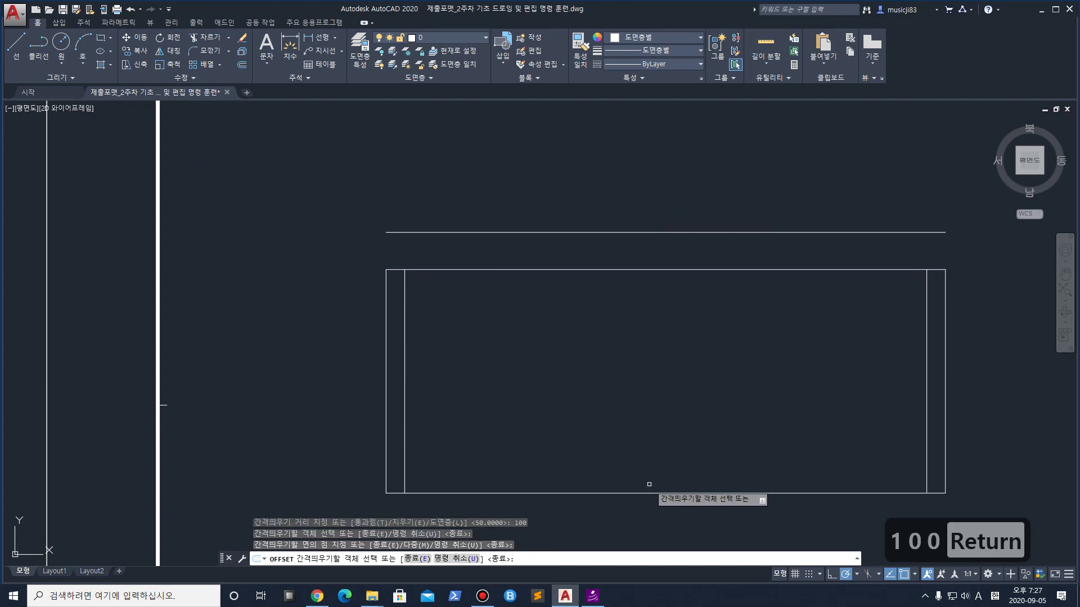
pyautogui.moveTo(639, 445)
pyautogui.mouseDown(button='middle')
pyautogui.moveTo(619, 306)
pyautogui.moveTo(593, 359)
pyautogui.moveTo(600, 313)
pyautogui.moveTo(607, 340)
pyautogui.mouseUp(button='middle')
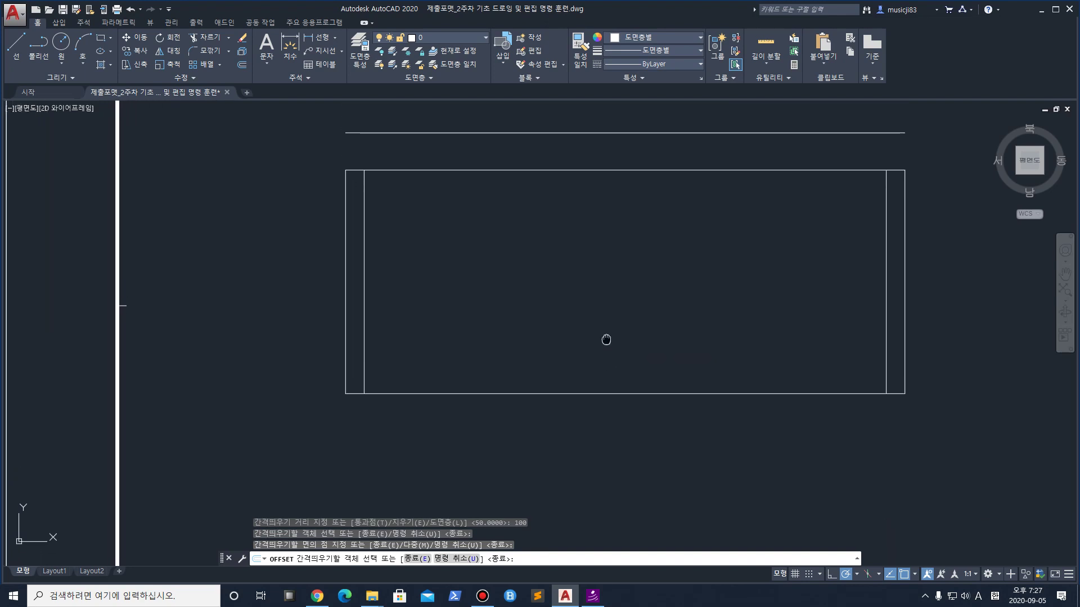
pyautogui.click(612, 394)
pyautogui.click(616, 440)
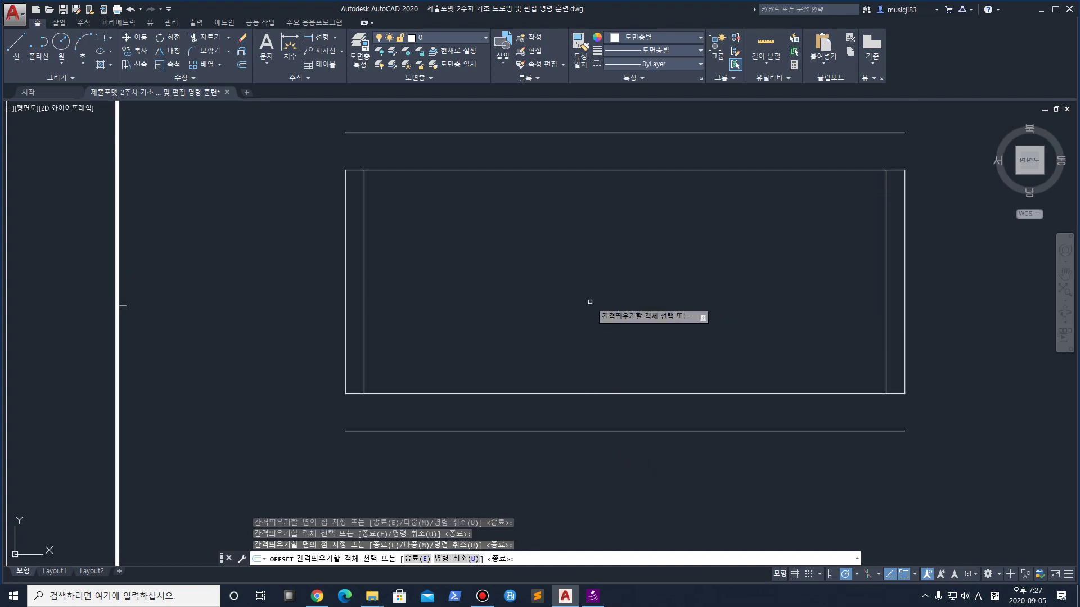
pyautogui.press('Return')
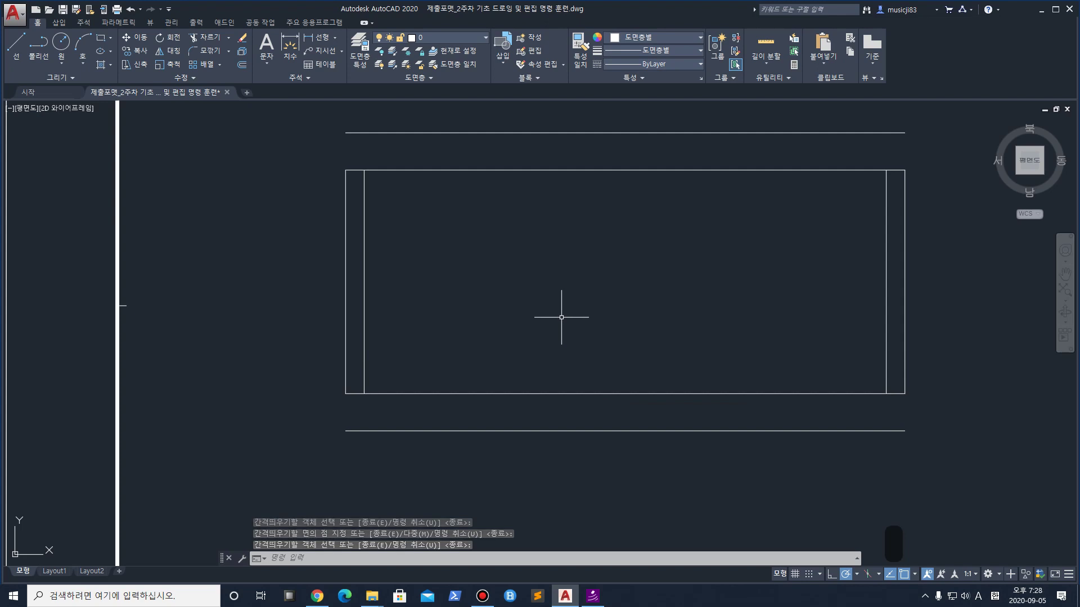
# Offset both inner vertical lines 300 units toward the rectangle's middle
pyautogui.scroll(2, 348, 139)
pyautogui.scroll(-2, 354, 152)
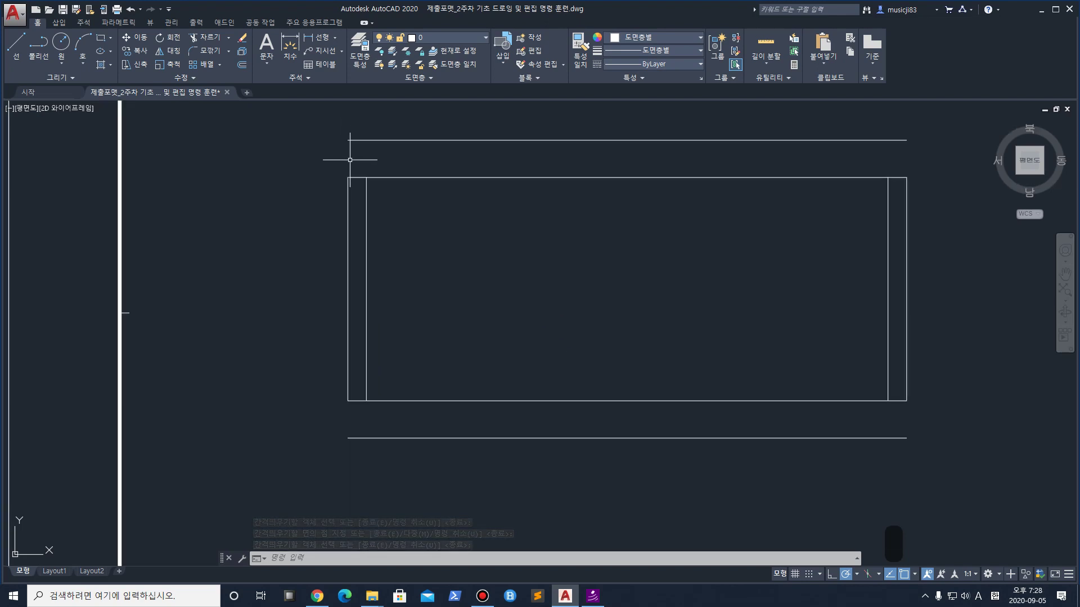
pyautogui.write('o')
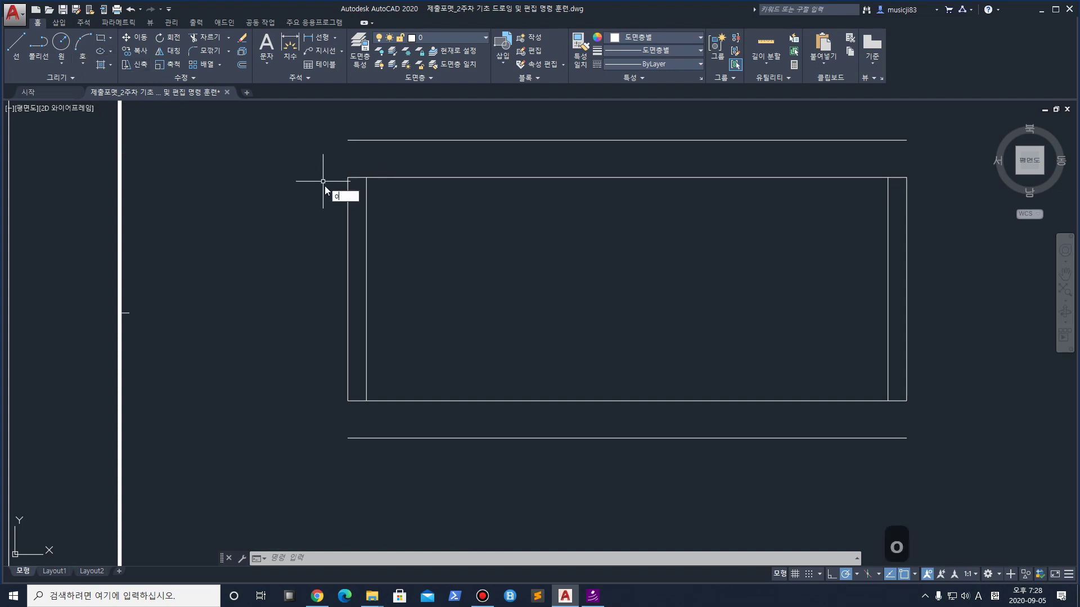
pyautogui.press('Return')
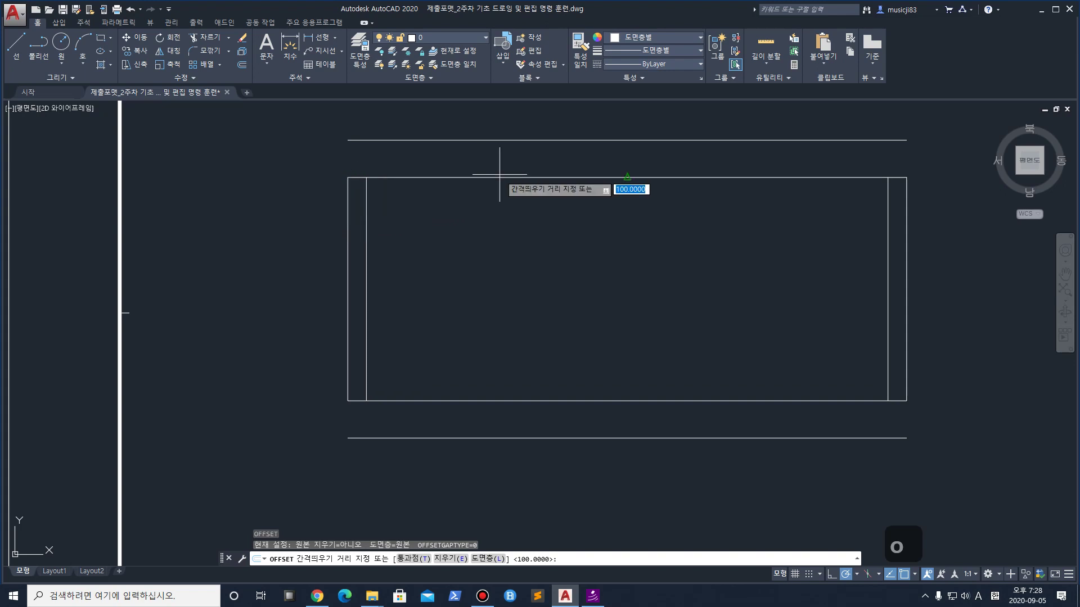
pyautogui.write('300')
pyautogui.press('Return')
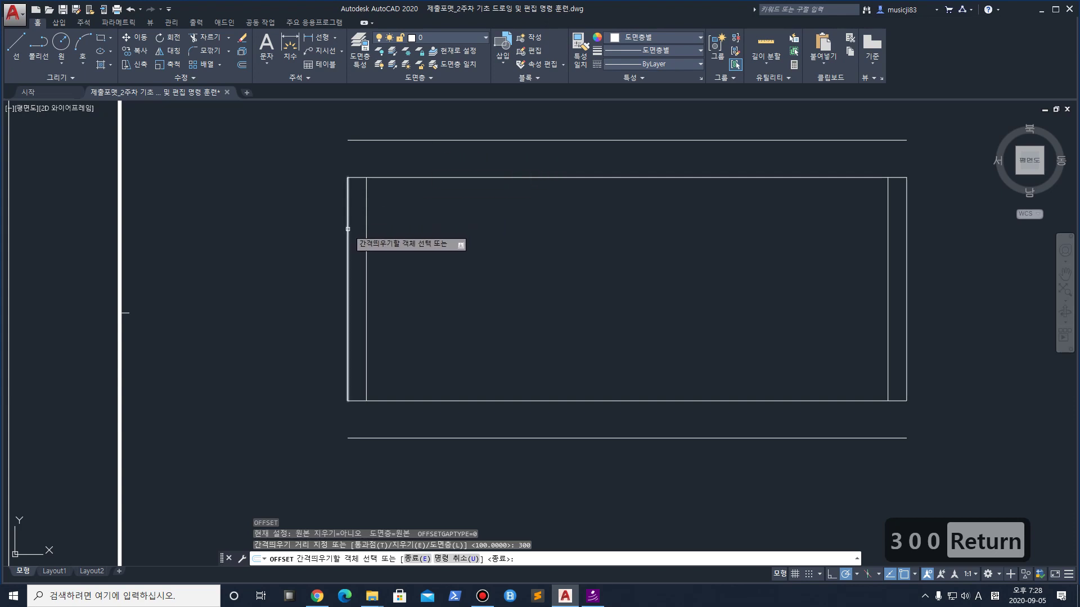
pyautogui.click(366, 240)
pyautogui.click(641, 241)
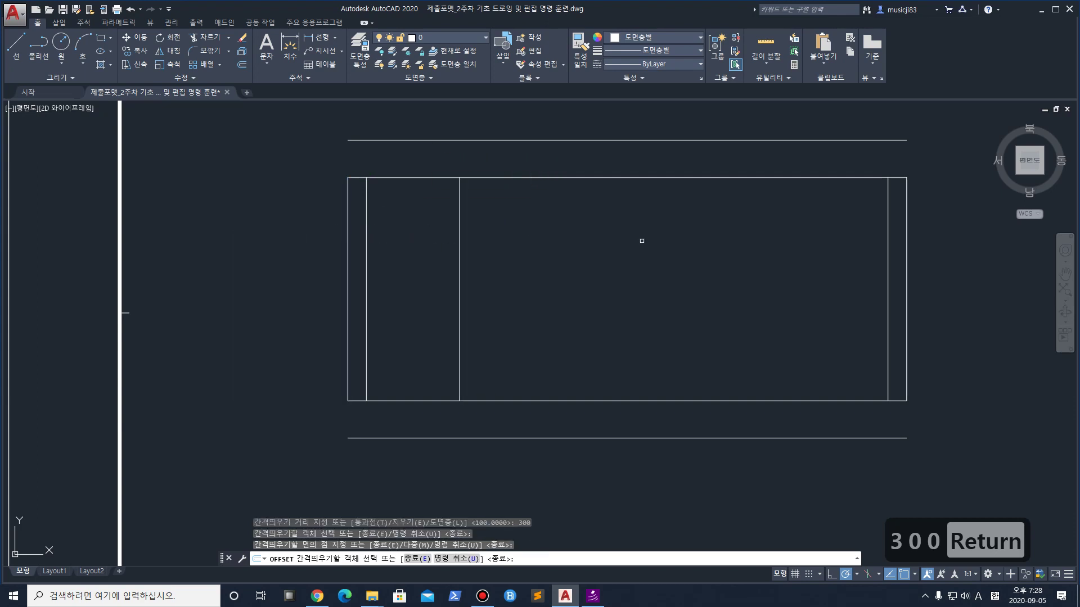
pyautogui.click(906, 263)
pyautogui.click(769, 264)
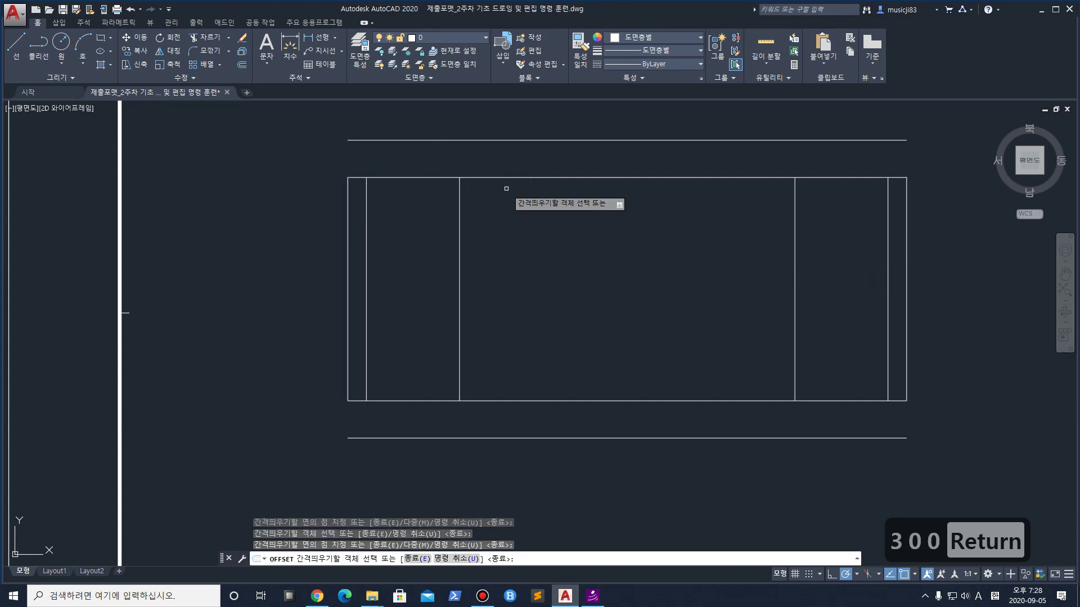
pyautogui.rightClick(422, 217)
# Draw lines extending both new verticals up to the top line and down to the bottom line
pyautogui.click(13, 42)
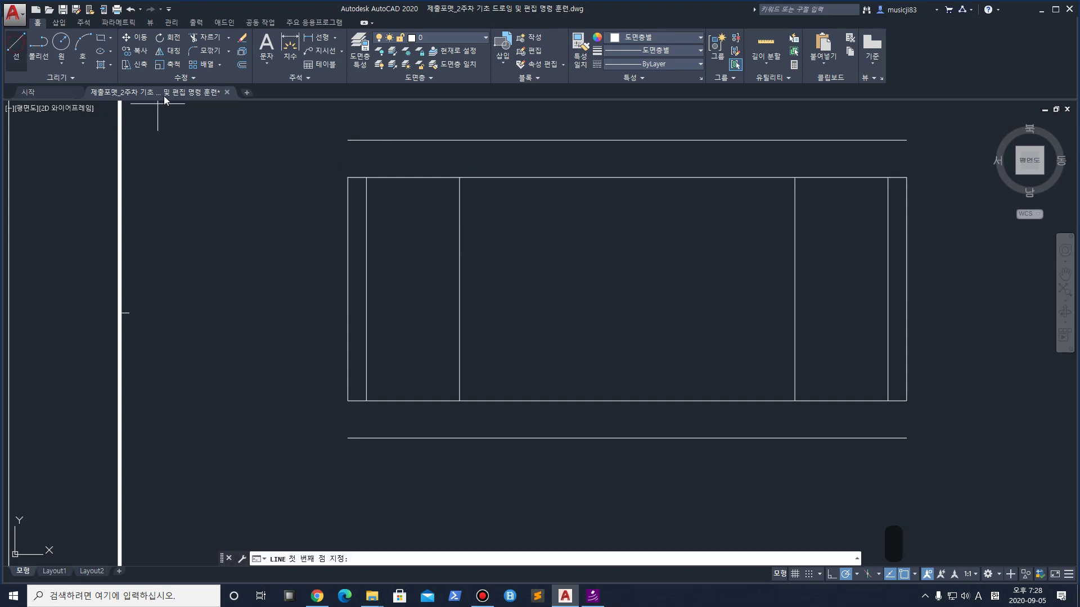
pyautogui.click(460, 178)
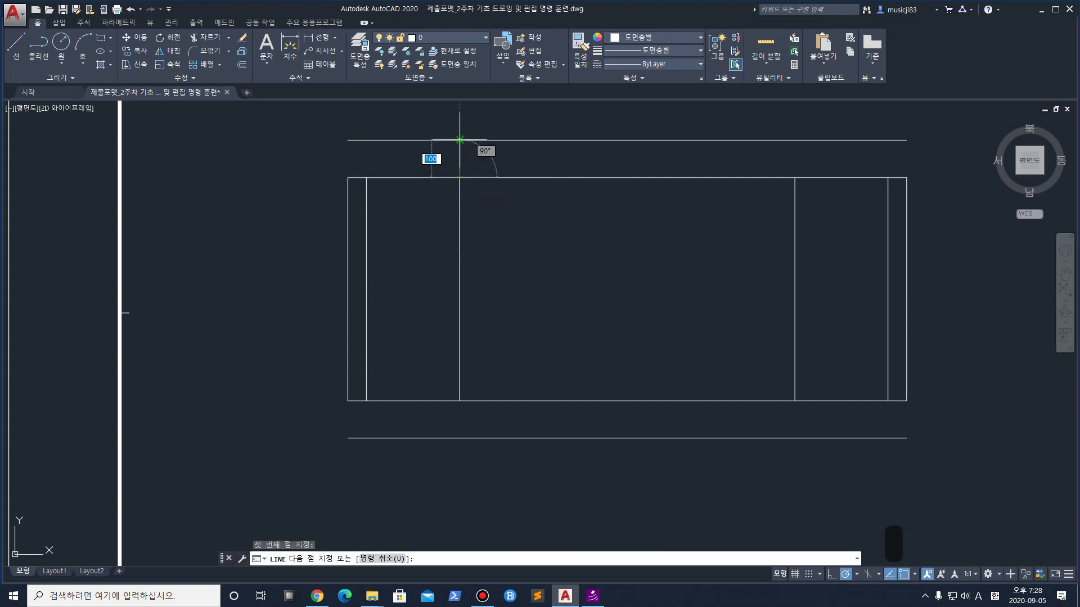
pyautogui.click(459, 140)
pyautogui.press('Return')
pyautogui.press('Return')
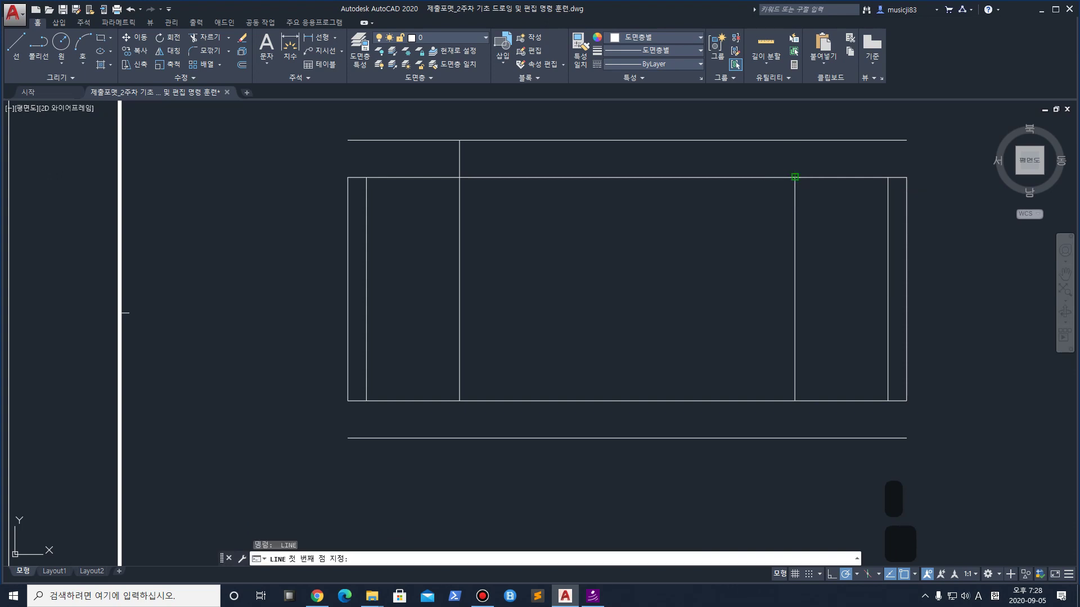
pyautogui.click(795, 140)
pyautogui.click(795, 401)
pyautogui.press('Return')
pyautogui.press('Return')
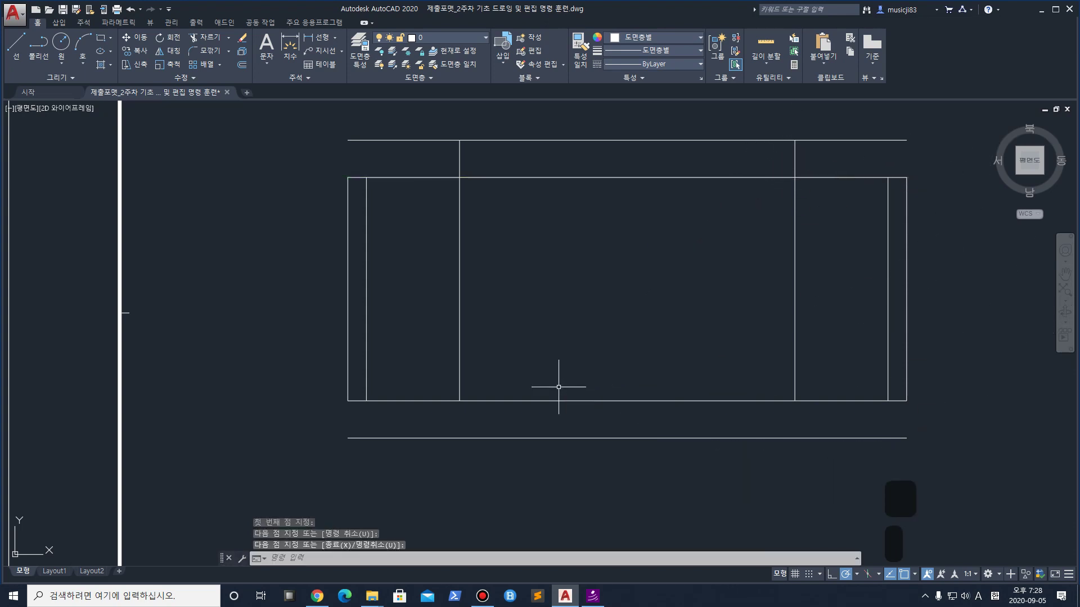
pyautogui.click(459, 401)
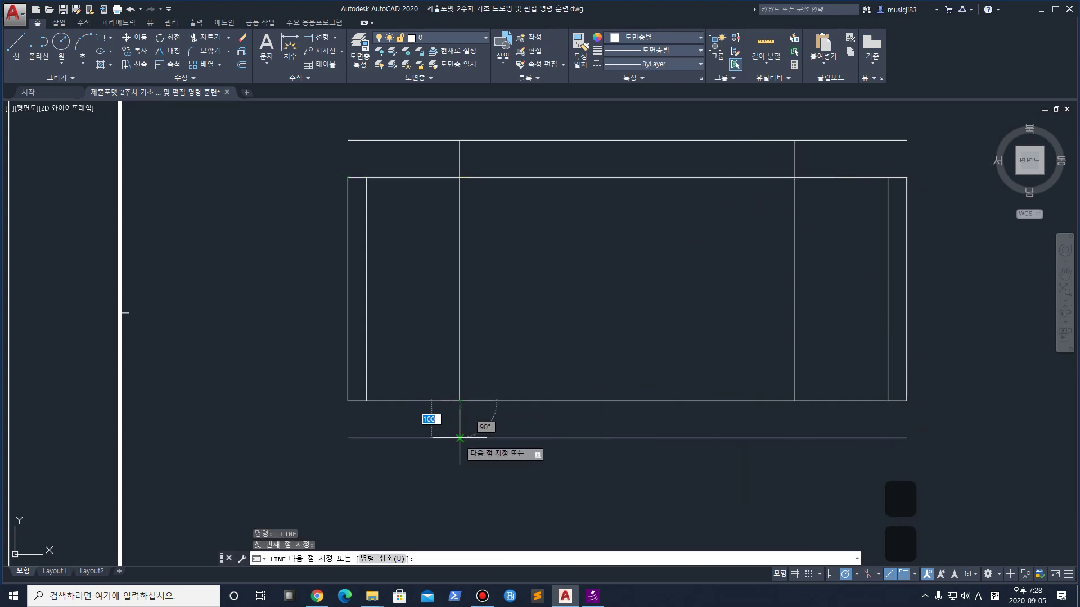
pyautogui.click(460, 438)
pyautogui.press('Return')
pyautogui.press('Return')
pyautogui.click(794, 401)
pyautogui.click(794, 438)
pyautogui.press('Return')
pyautogui.moveTo(498, 423); pyautogui.dragTo(486, 409, button='middle')
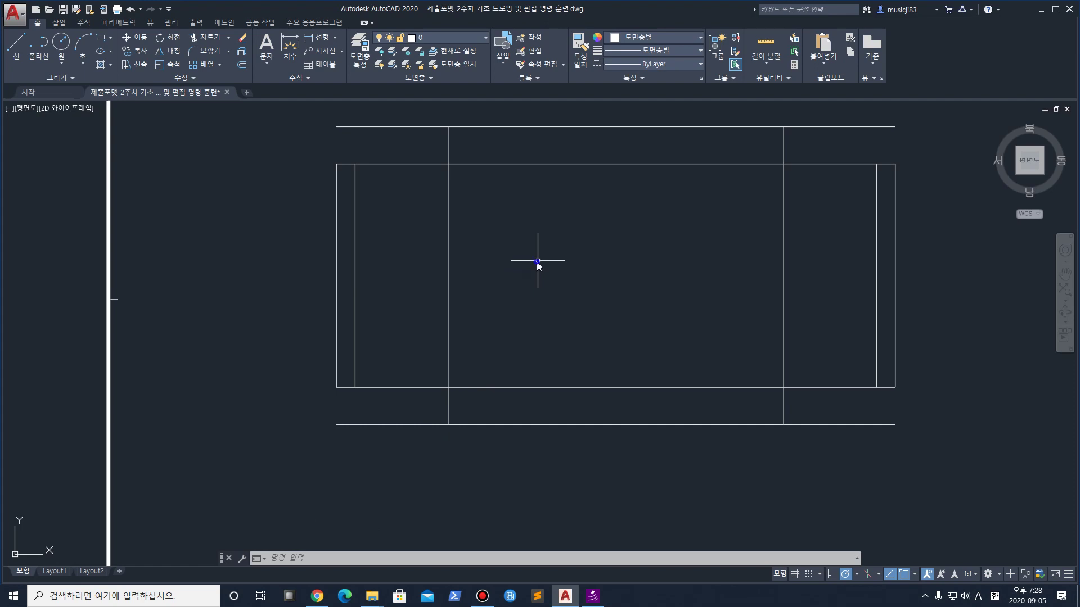
# Check and confirm the Object Snap settings
pyautogui.keyDown('shift'); pyautogui.rightClick(537, 264); pyautogui.keyUp('shift')
pyautogui.click(602, 535)
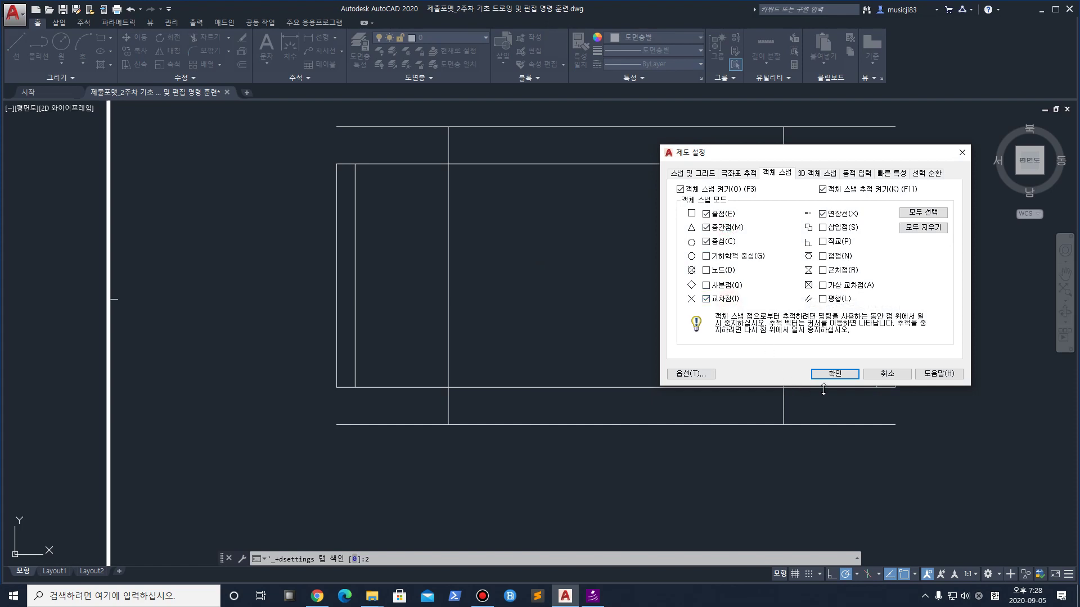
pyautogui.click(835, 374)
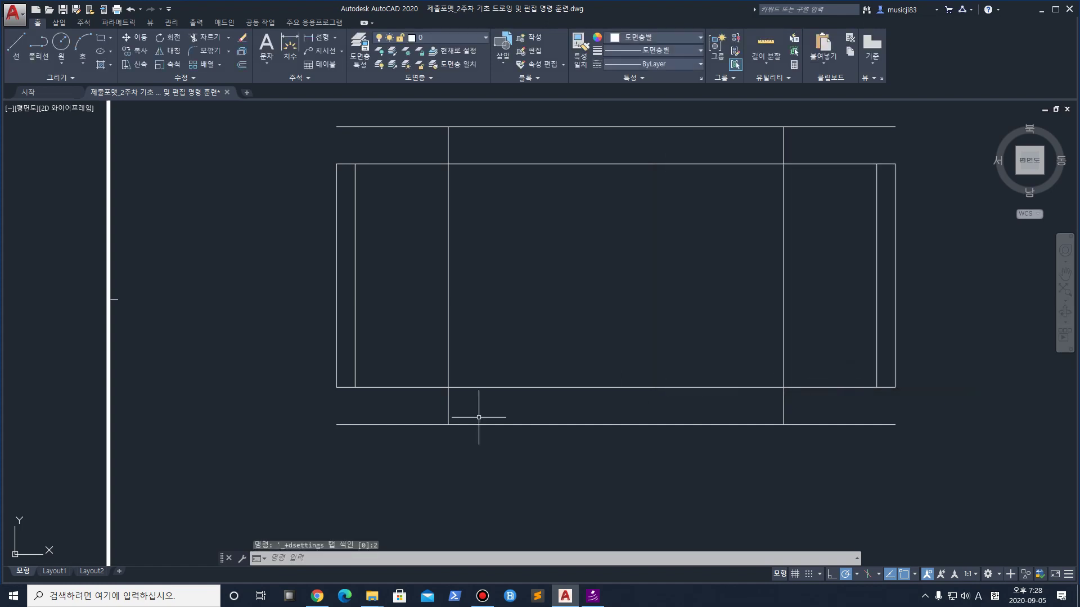
pyautogui.moveTo(403, 388); pyautogui.dragTo(396, 422, button='middle')
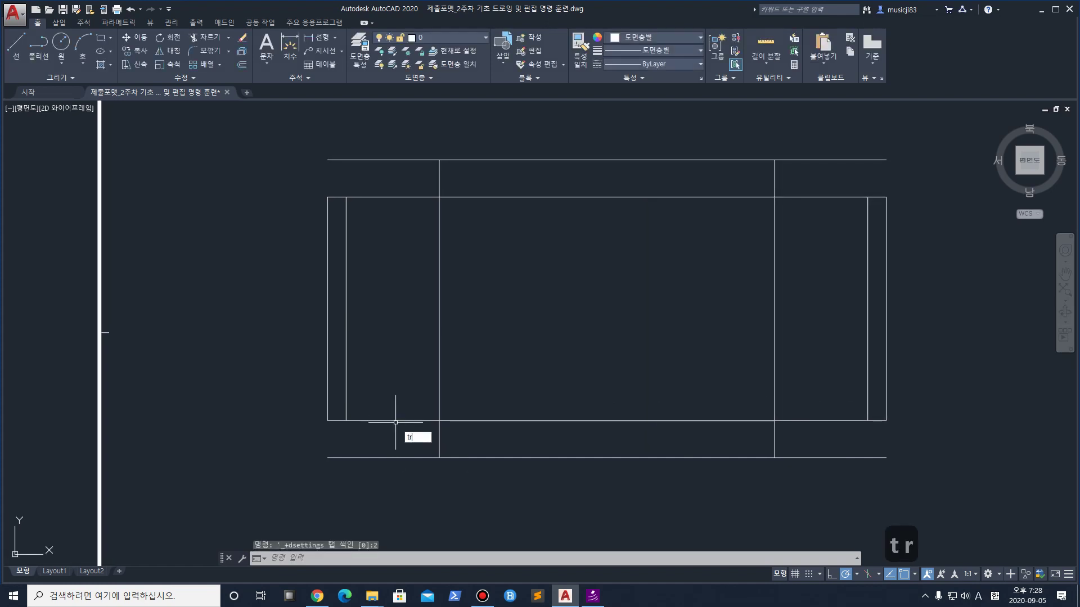
# Trim the top and bottom lines' overhangs outside the two new verticals
pyautogui.press('Return')
pyautogui.click(921, 476)
pyautogui.click(303, 163)
pyautogui.press('Return')
pyautogui.click(402, 172)
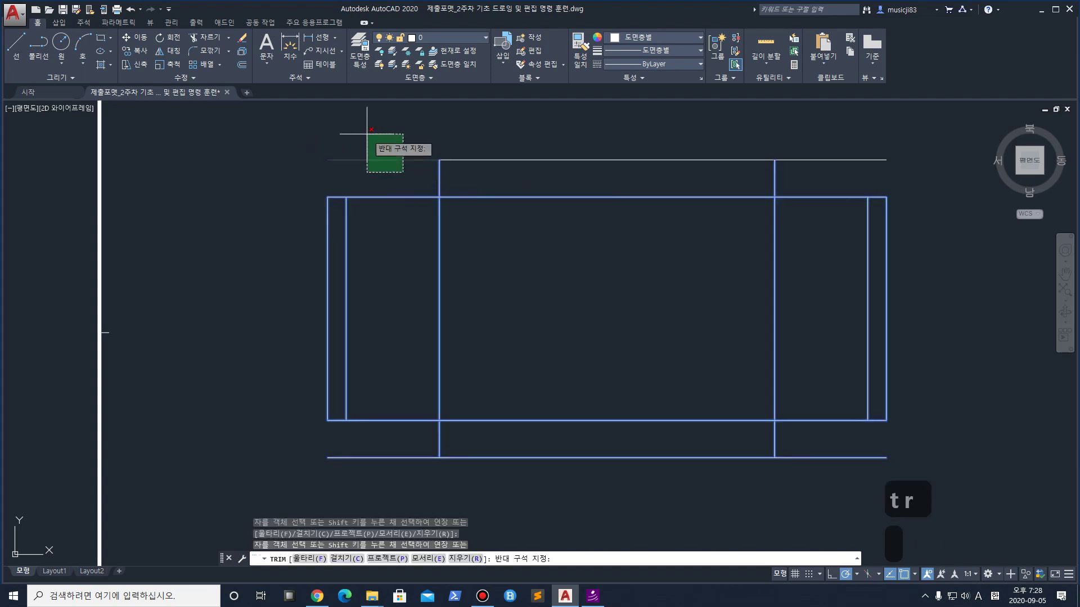
pyautogui.click(367, 133)
pyautogui.click(807, 160)
pyautogui.click(834, 458)
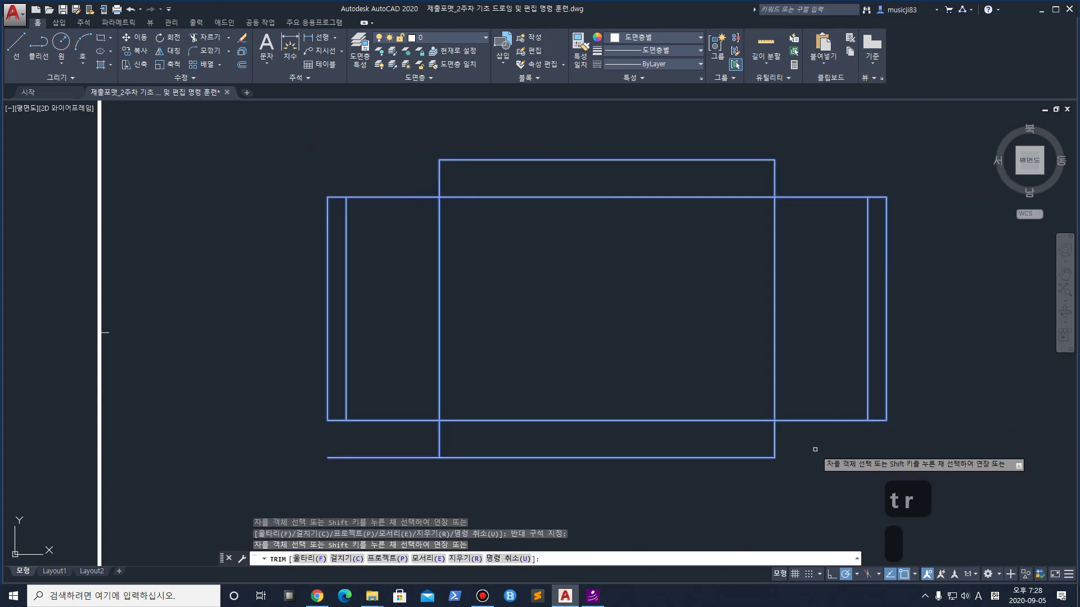
pyautogui.click(431, 484)
pyautogui.click(365, 448)
# Erase the left and right vertical segments inside the rectangle
pyautogui.click(504, 344)
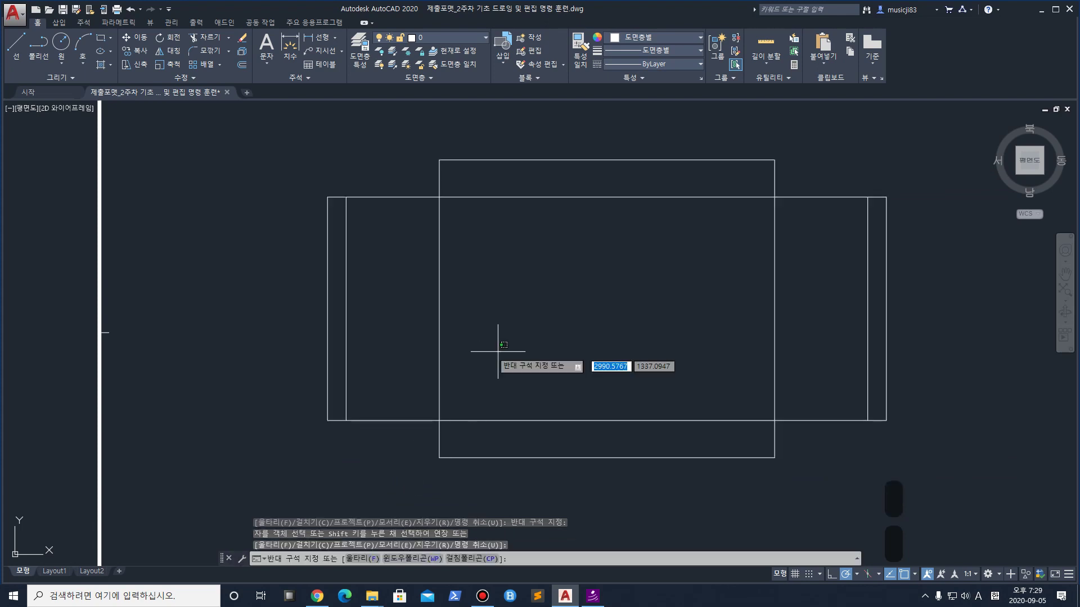
pyautogui.press('Escape')
pyautogui.click(504, 344)
pyautogui.click(425, 334)
pyautogui.press('Delete')
pyautogui.click(788, 308)
pyautogui.click(754, 313)
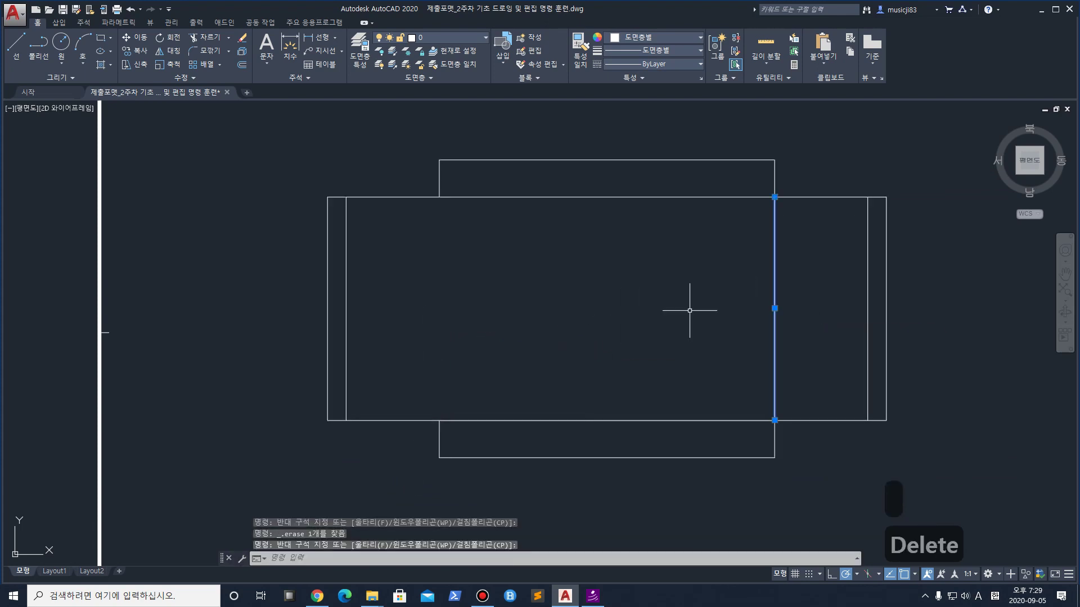
pyautogui.press('Delete')
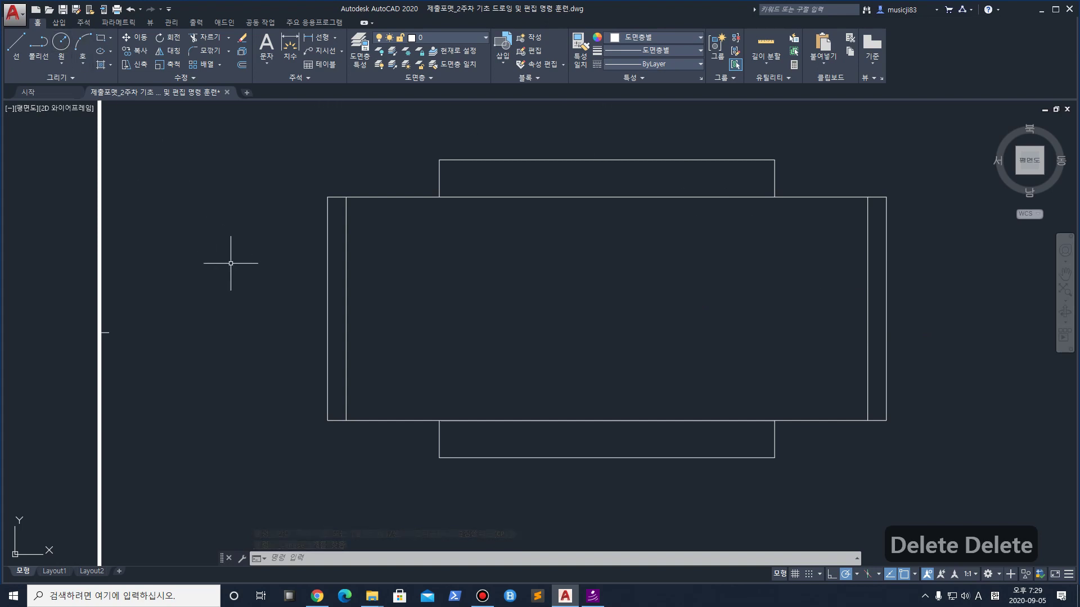
# Draw three-point arcs rounding the left and right ends of the slot shape
pyautogui.write('ar')
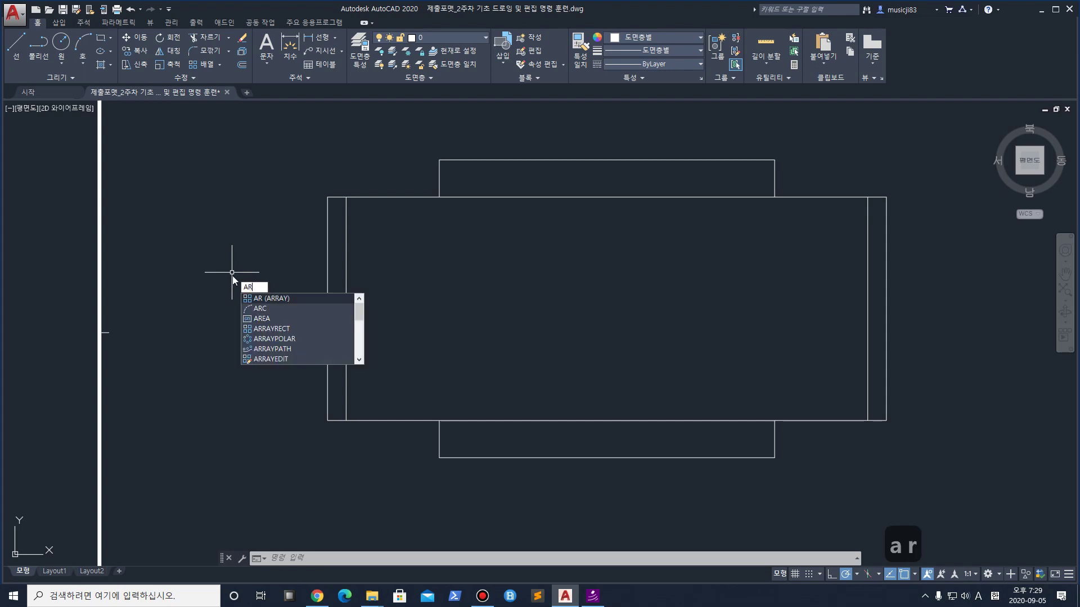
pyautogui.press('BackSpace')
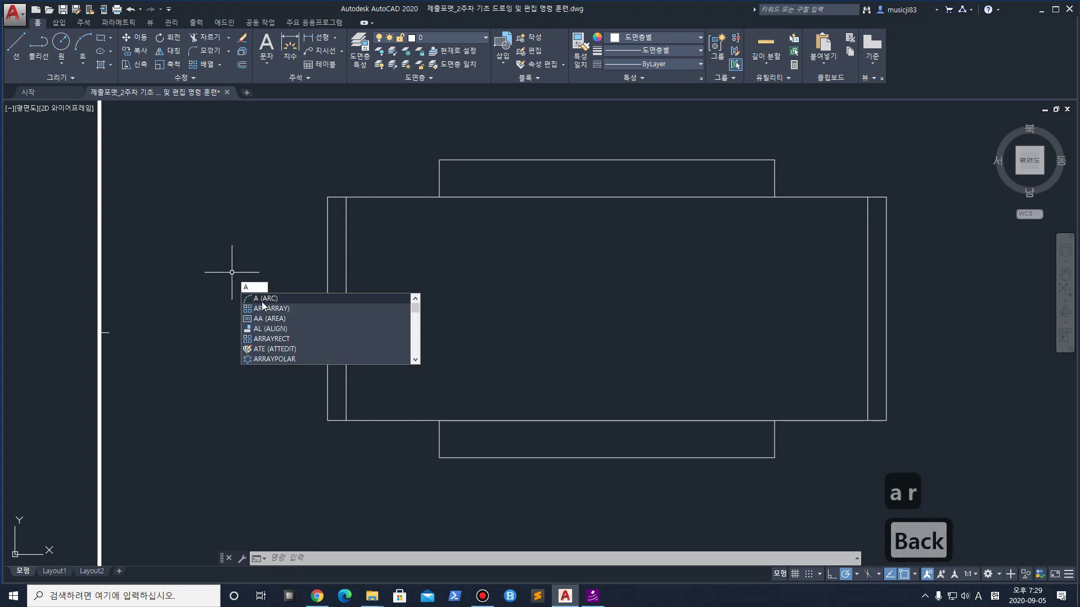
pyautogui.press('space')
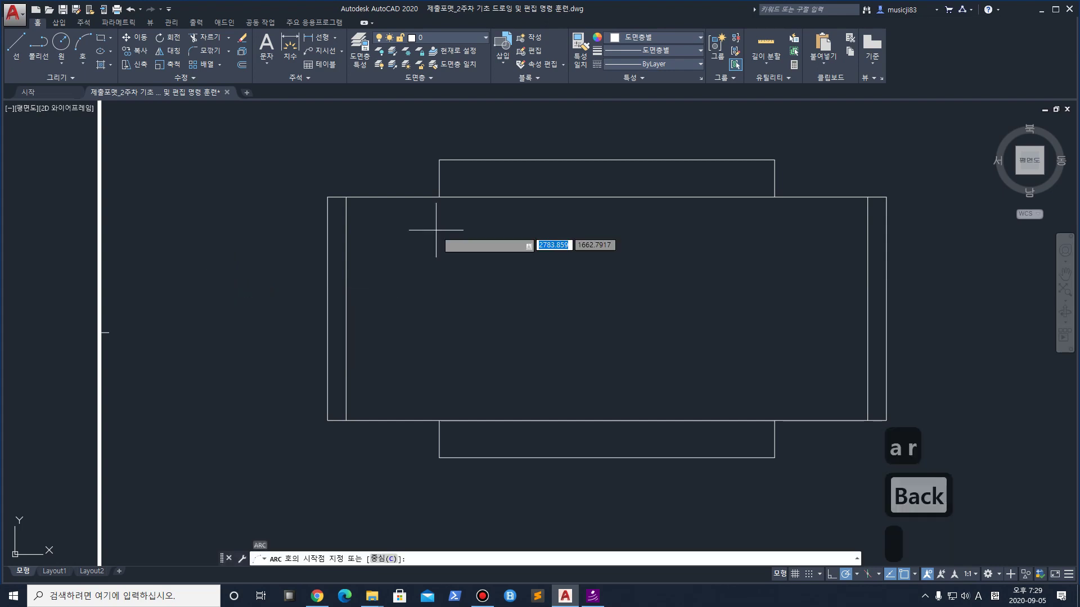
pyautogui.click(439, 196)
pyautogui.click(346, 309)
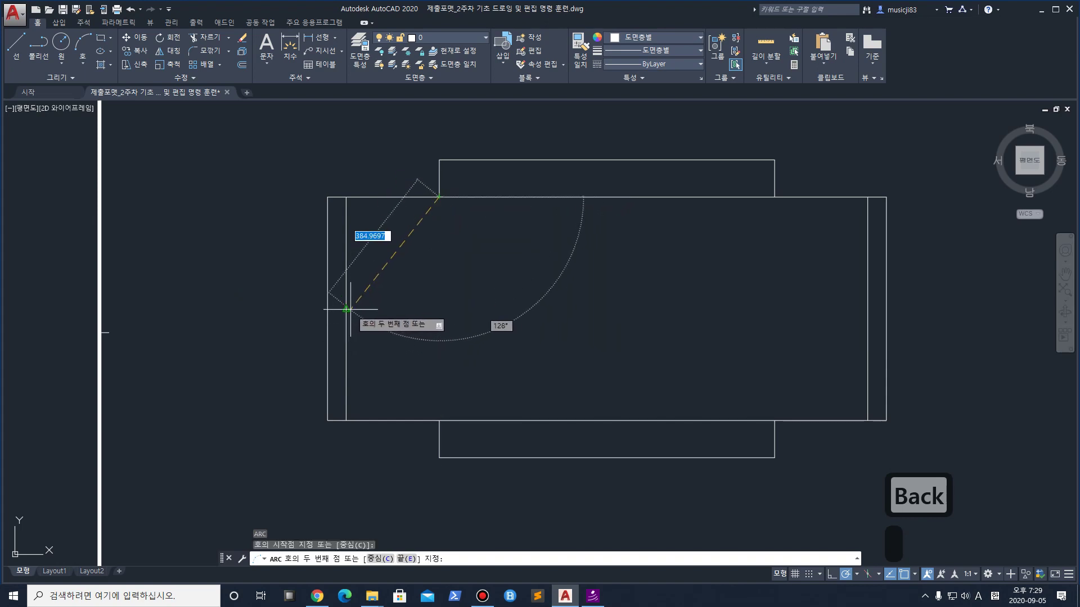
pyautogui.click(439, 420)
pyautogui.press('space')
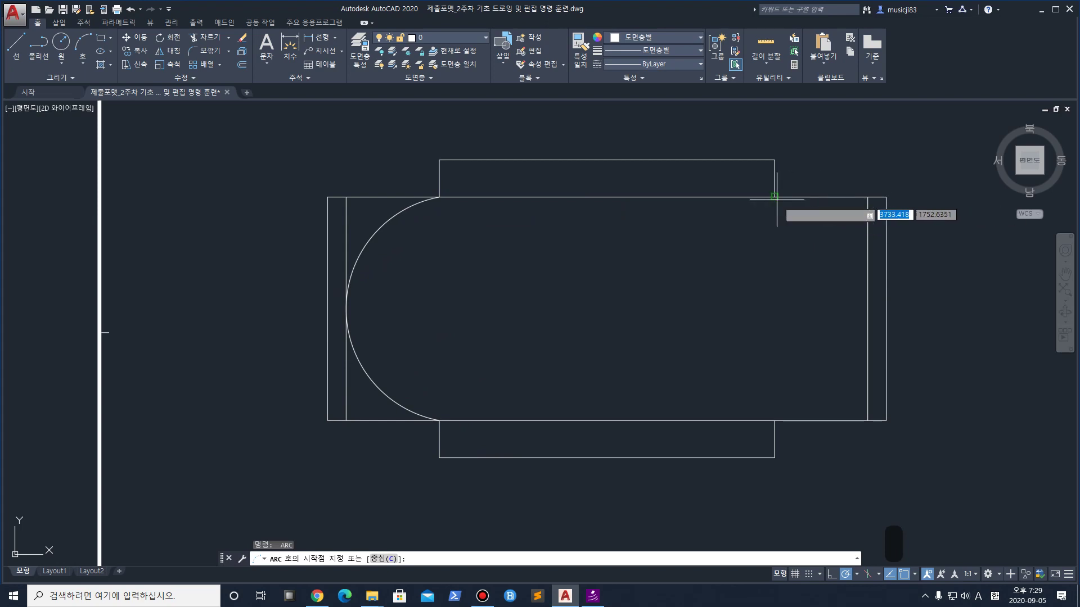
pyautogui.click(775, 197)
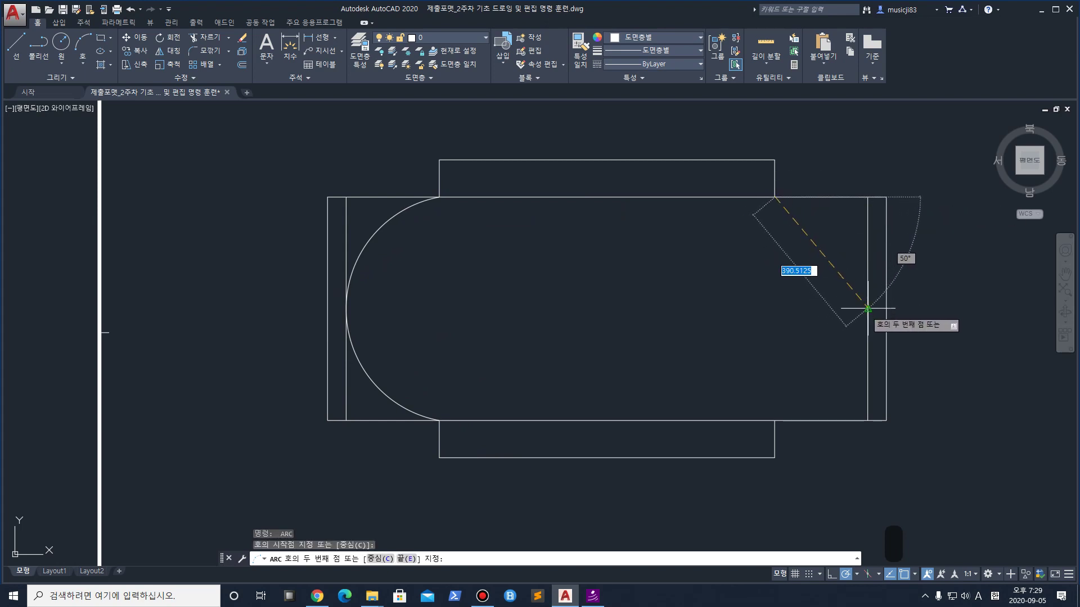
pyautogui.click(868, 308)
pyautogui.click(768, 420)
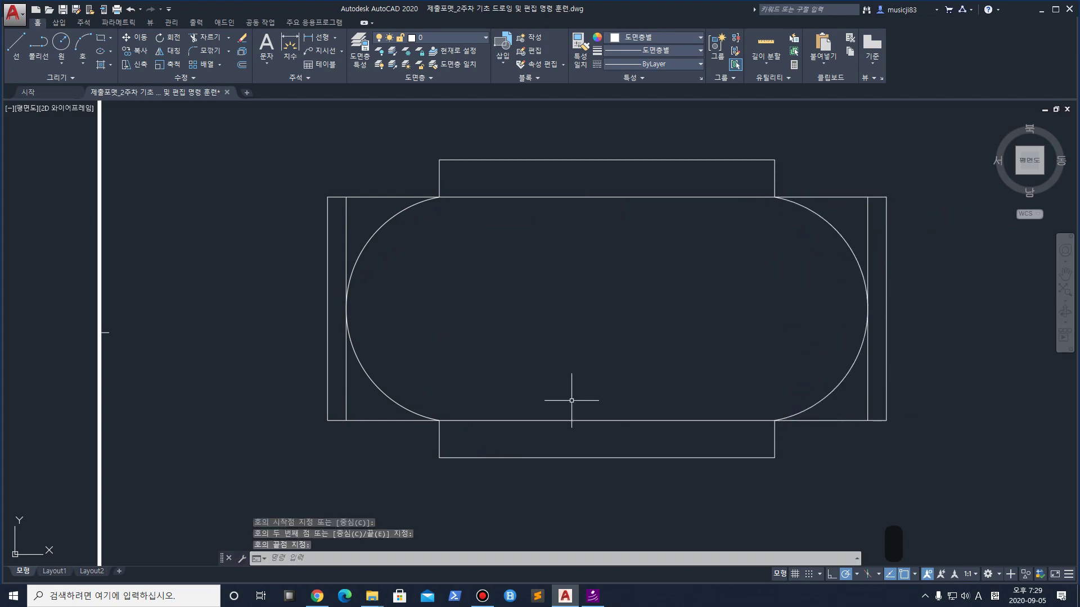
# Zoom out to view the L-shaped part, then pan back to the slot shape and title block
pyautogui.scroll(-4, 486, 327)
pyautogui.moveTo(616, 340); pyautogui.dragTo(488, 410, button='middle')
pyautogui.moveTo(448, 282); pyautogui.dragTo(468, 374, button='middle')
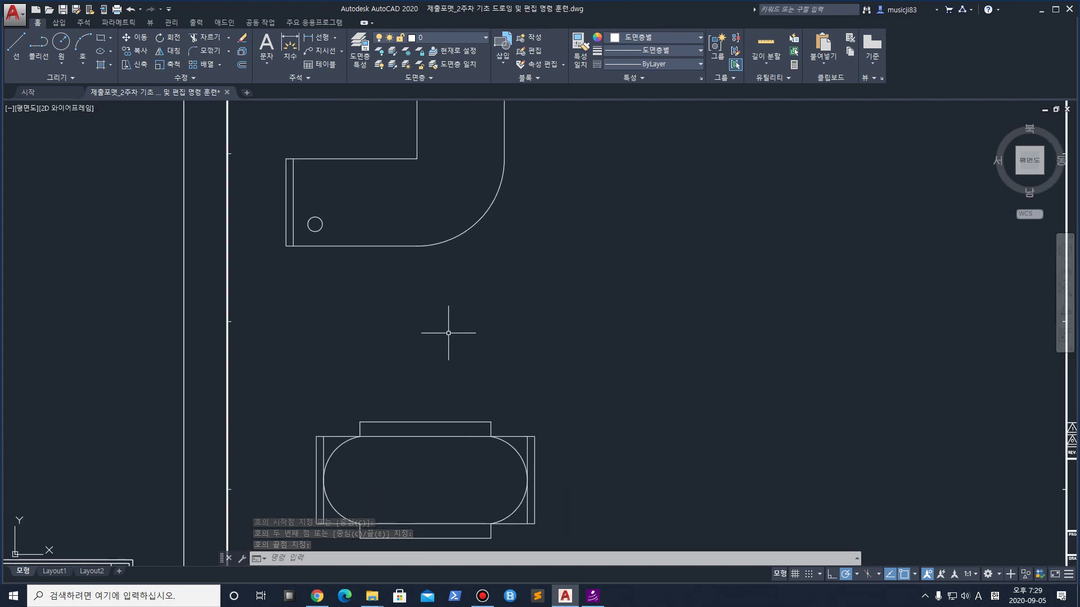
pyautogui.scroll(-2, 434, 248)
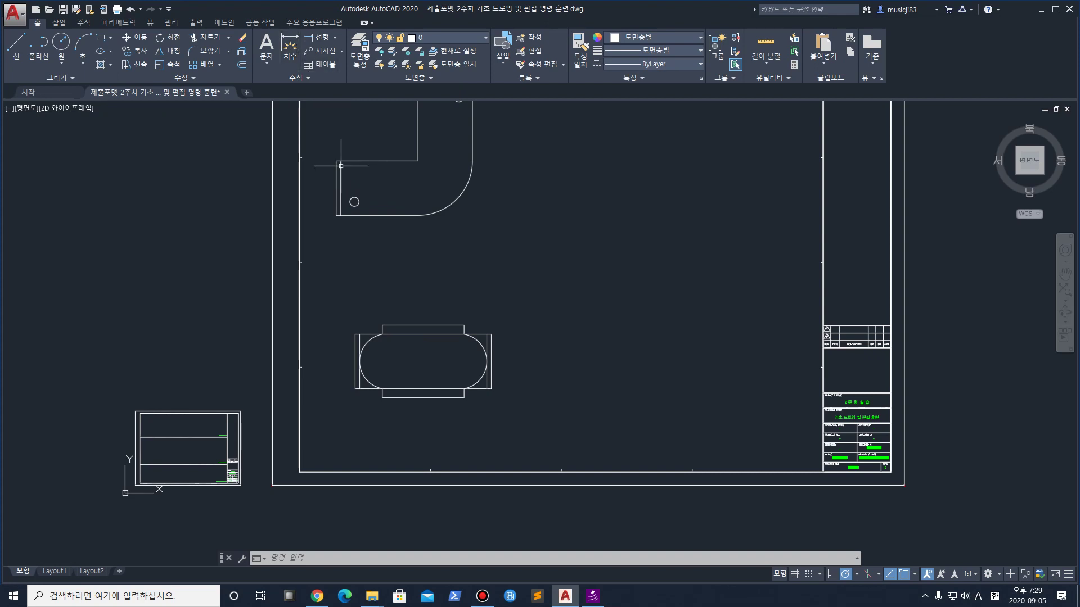
pyautogui.scroll(3, 374, 366)
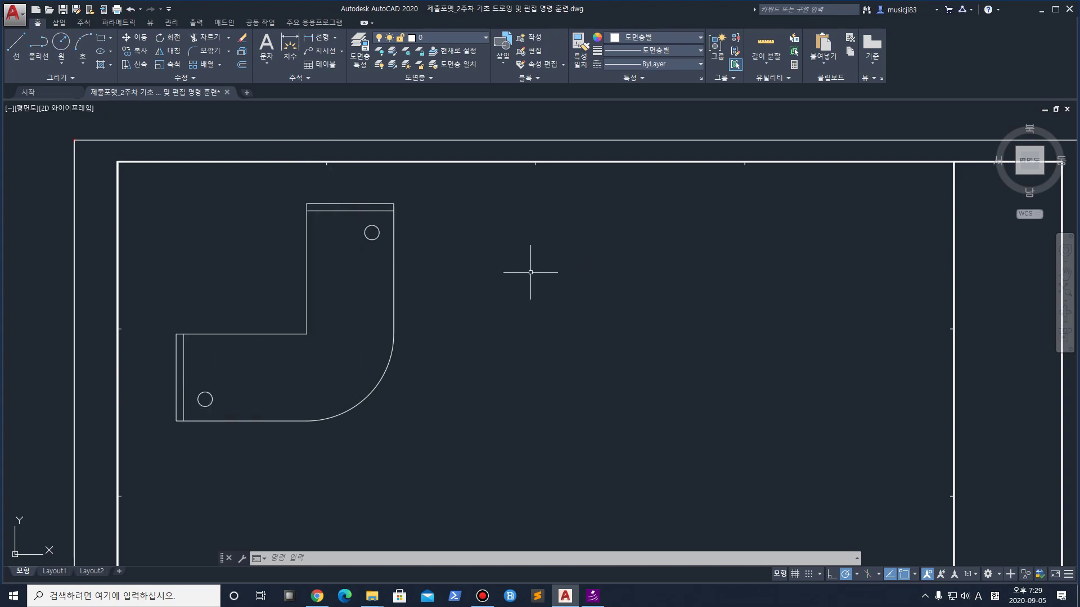
pyautogui.moveTo(576, 246); pyautogui.dragTo(523, 257, button='middle')
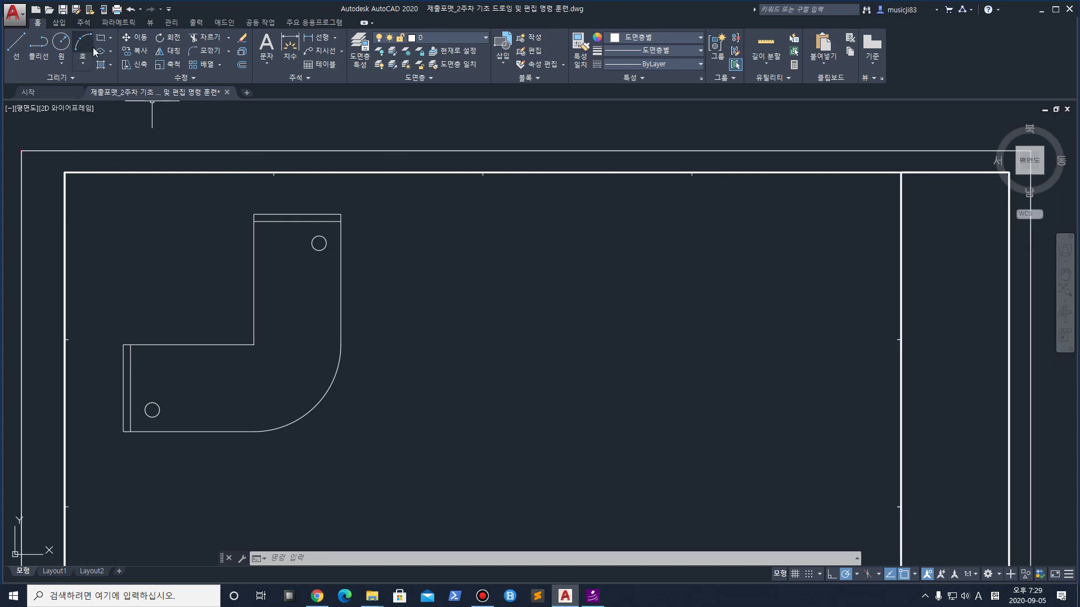
pyautogui.moveTo(412, 447)
pyautogui.mouseDown(button='middle')
pyautogui.moveTo(374, 284)
pyautogui.moveTo(377, 182)
pyautogui.mouseUp(button='middle')
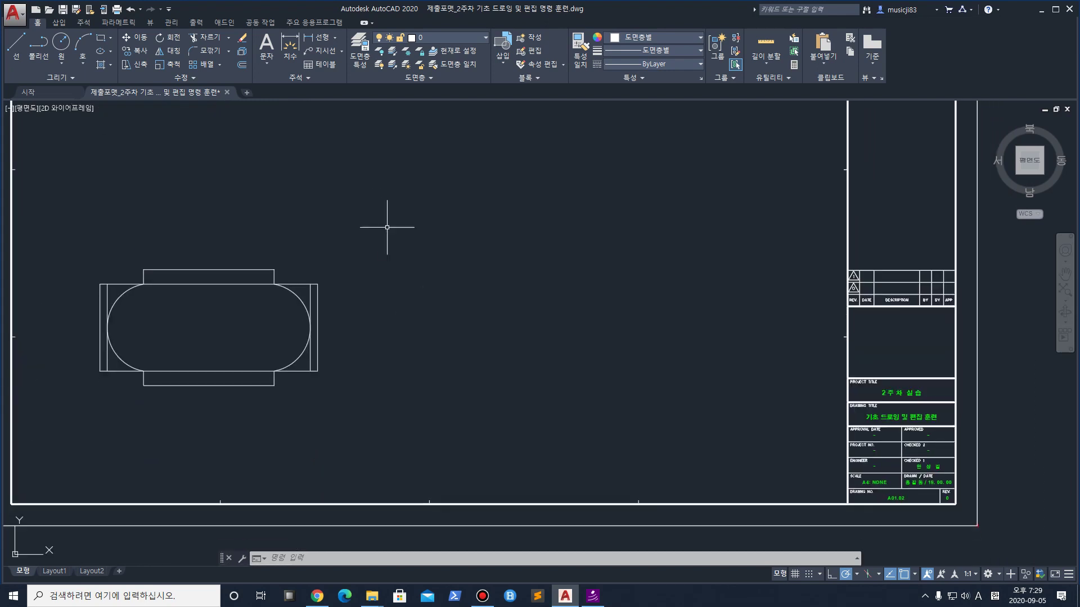
pyautogui.click(101, 40)
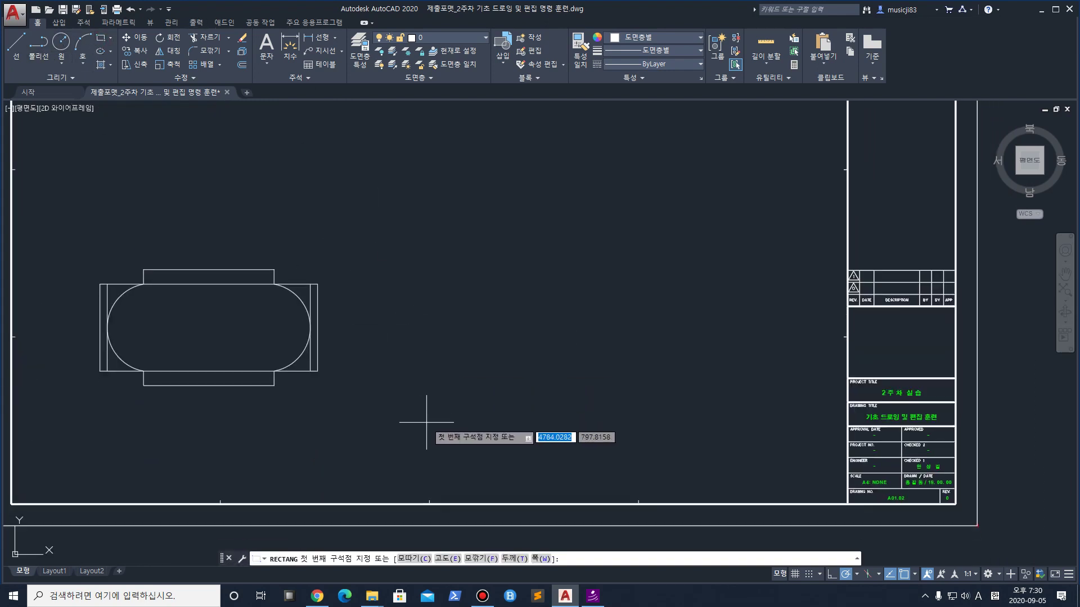
pyautogui.click(423, 451)
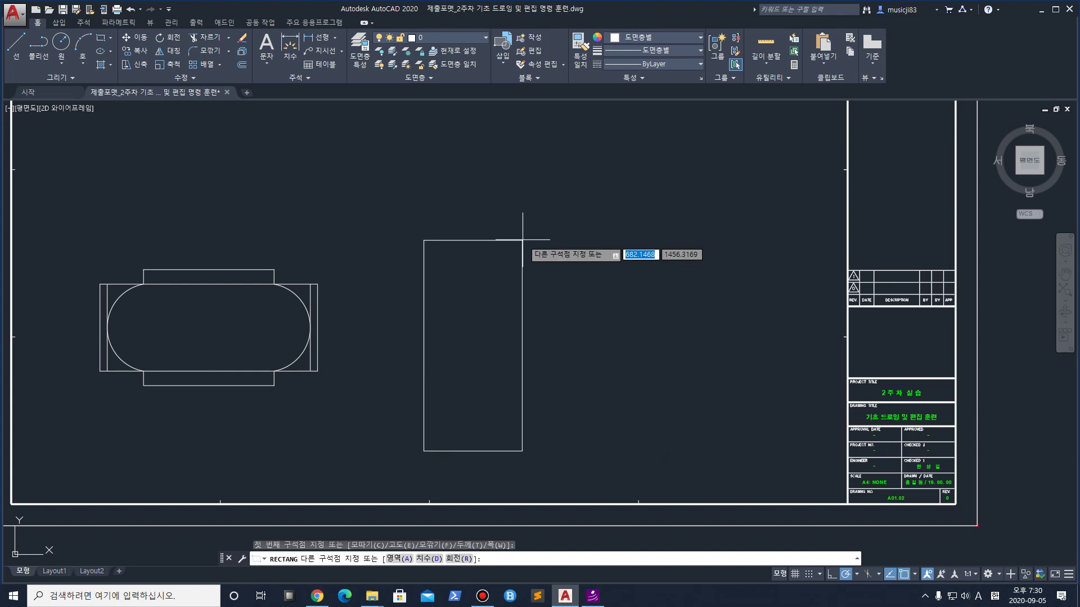
pyautogui.write('@')
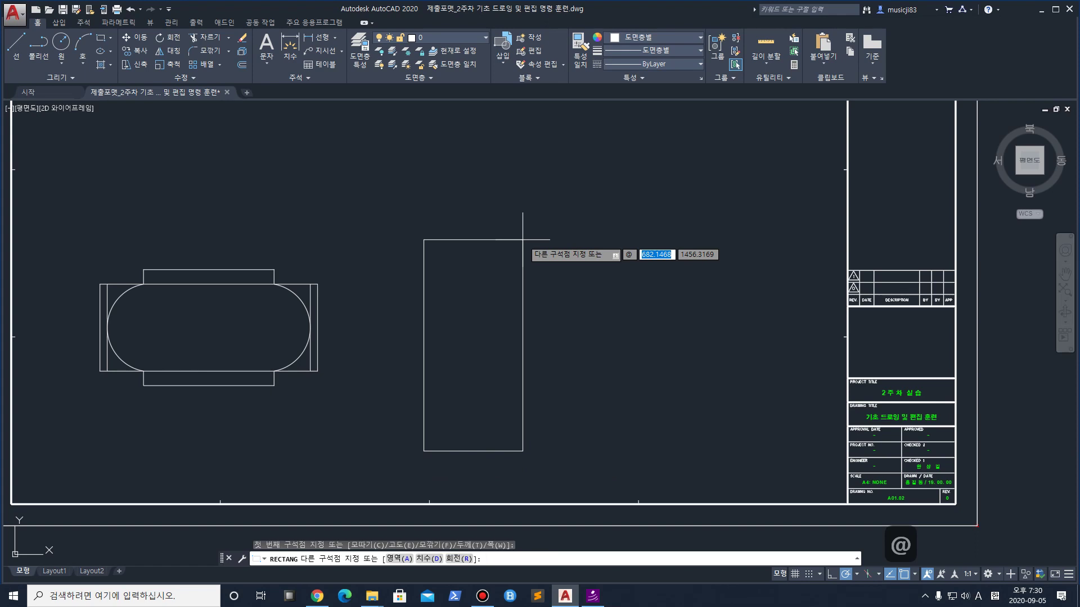
pyautogui.write('550,1600')
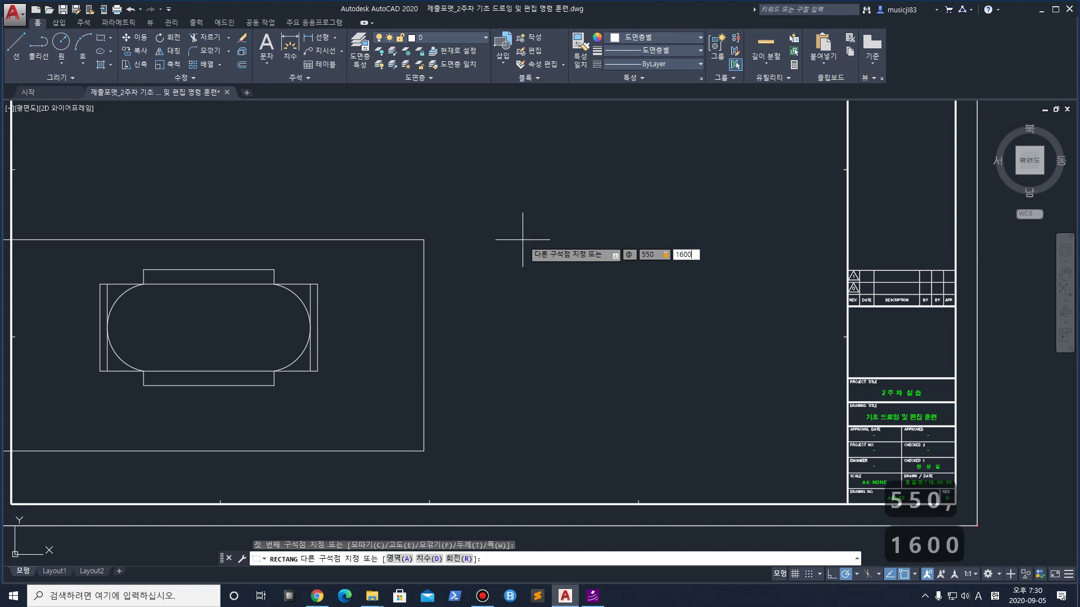
pyautogui.press('Return')
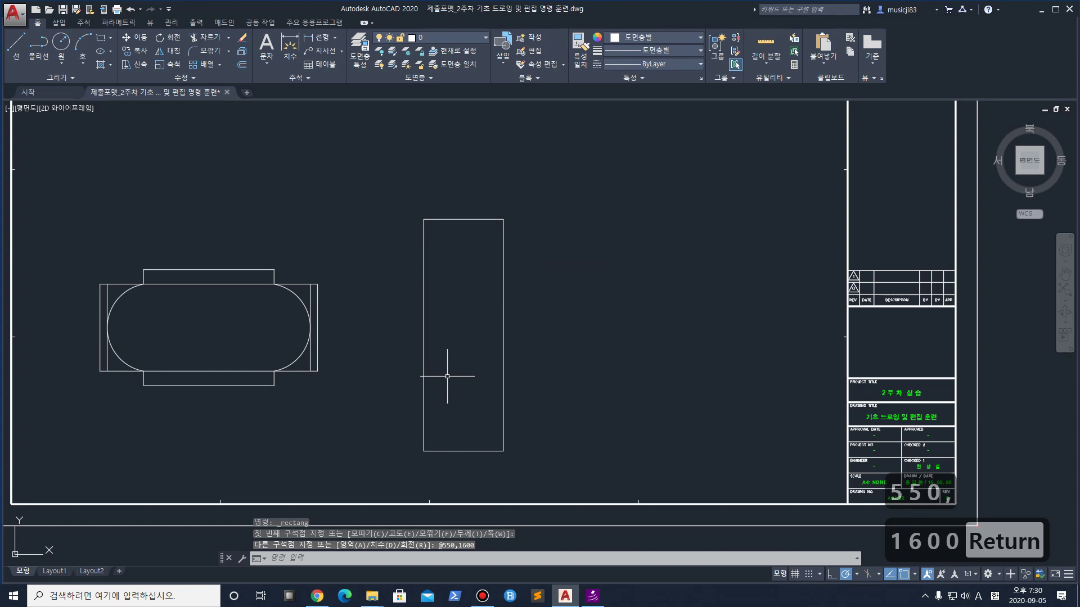
pyautogui.scroll(2, 461, 442)
pyautogui.scroll(-2, 441, 437)
pyautogui.click(443, 403)
pyautogui.click(381, 376)
# Explode the tall 550 × 1600 rectangle into separate edge lines, redoing it after an undo
pyautogui.write('x')
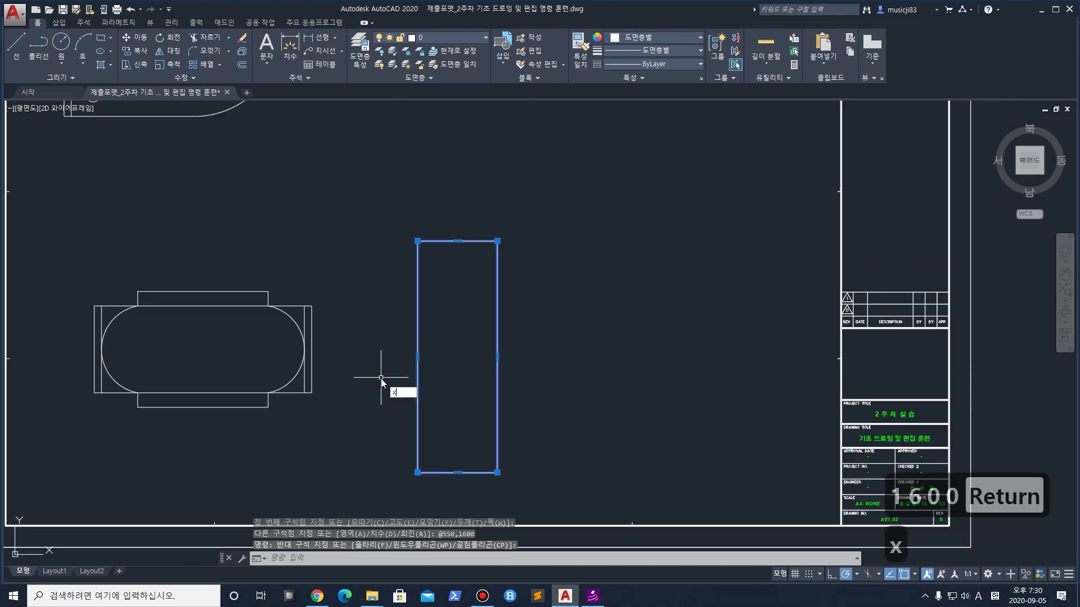
pyautogui.press('Return')
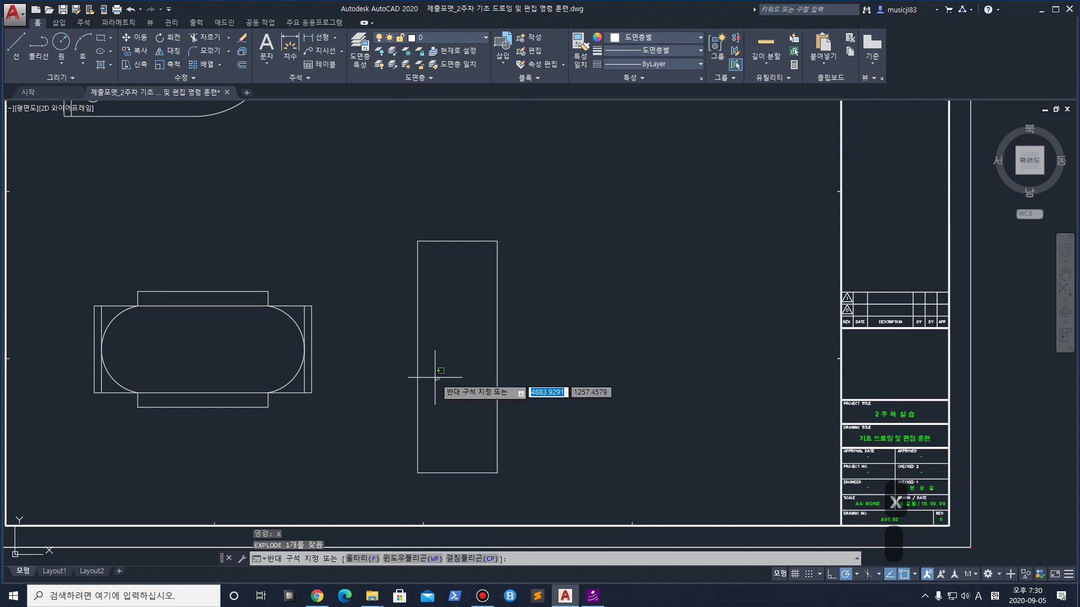
pyautogui.click(417, 385)
pyautogui.press('Escape')
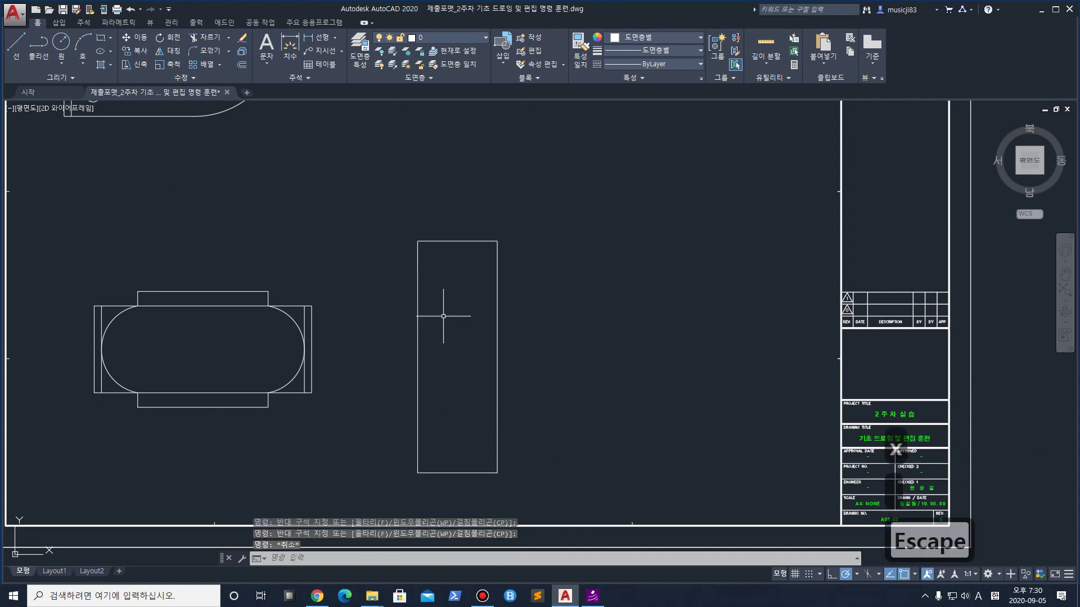
pyautogui.hotkey('ctrl', 'z')
pyautogui.click(478, 362)
pyautogui.click(419, 338)
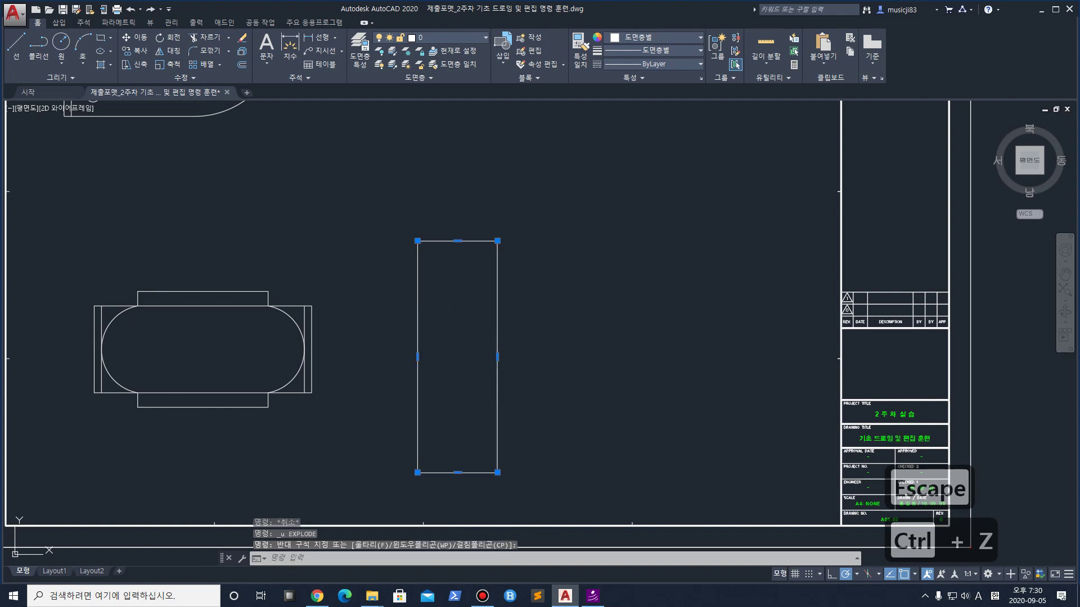
pyautogui.press('Escape')
pyautogui.click(468, 352)
pyautogui.write('x')
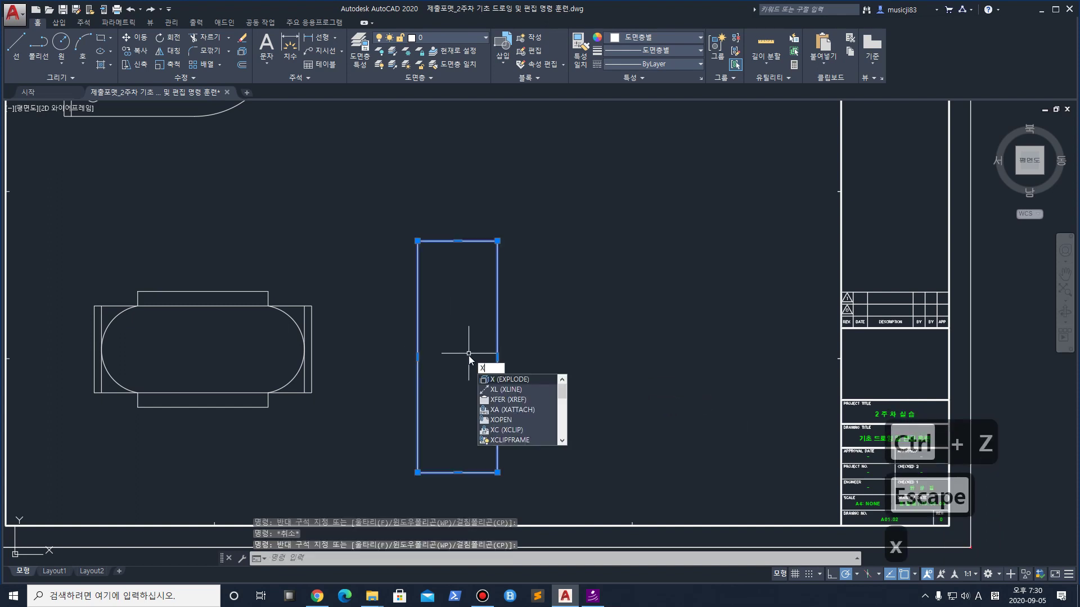
pyautogui.press('Return')
pyautogui.click(458, 378)
pyautogui.click(395, 359)
pyautogui.click(559, 386)
pyautogui.press('Escape')
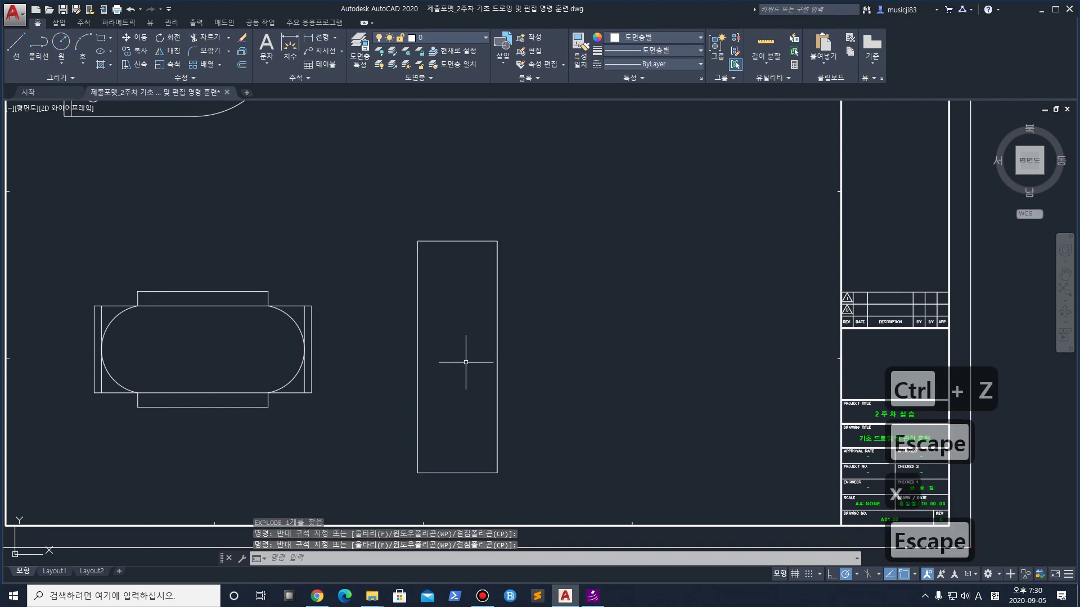
pyautogui.moveTo(462, 405)
pyautogui.mouseDown(button='middle')
pyautogui.moveTo(480, 364)
pyautogui.moveTo(480, 381)
pyautogui.mouseUp(button='middle')
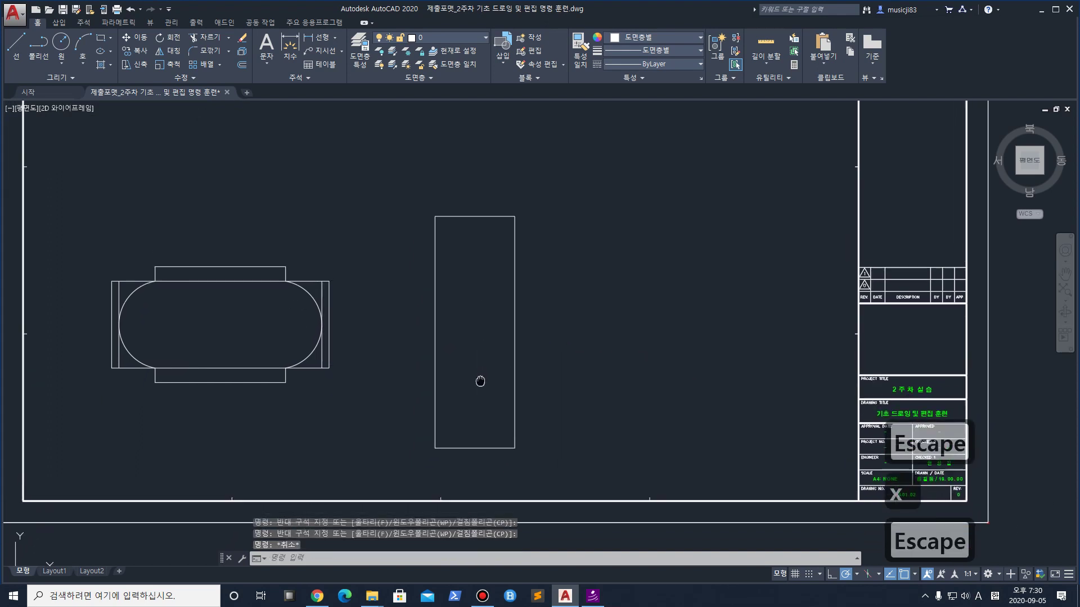
# Offset the rectangle's left and right edges 50 inward
pyautogui.write('o')
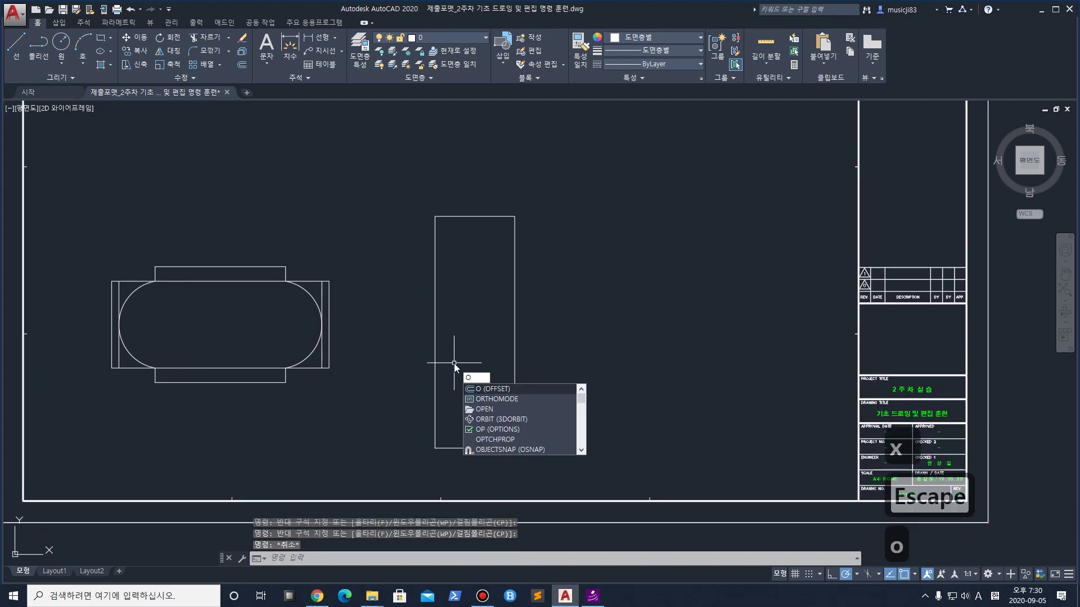
pyautogui.press('space')
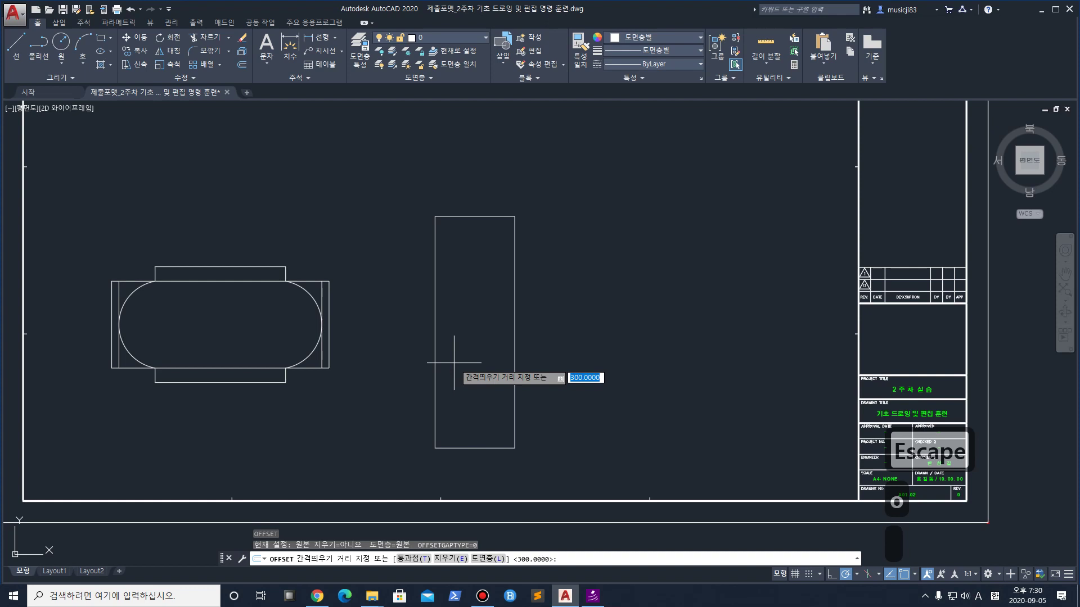
pyautogui.write('50')
pyautogui.press('Return')
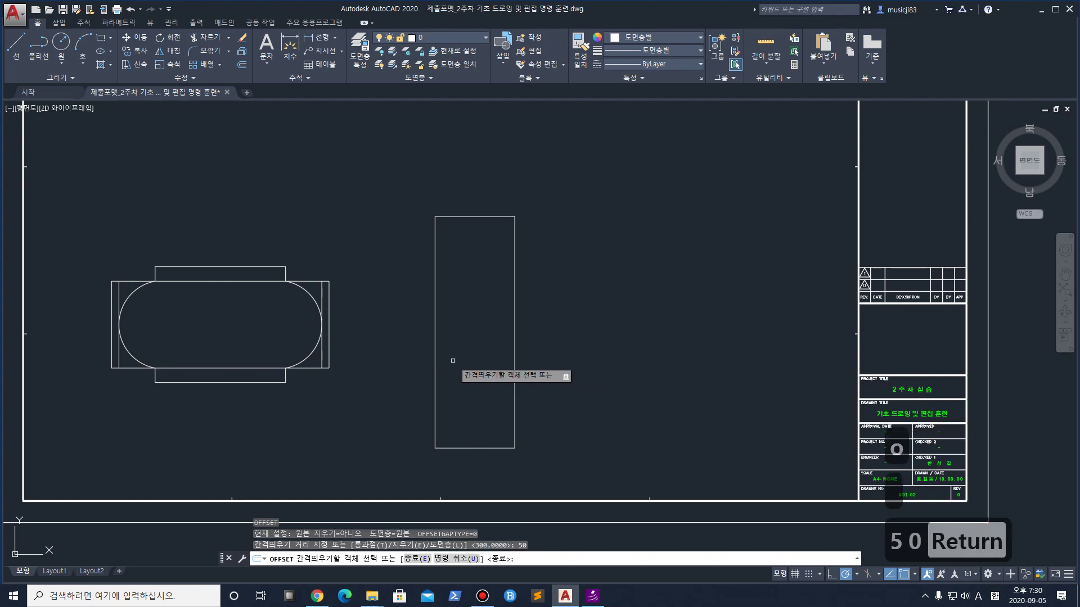
pyautogui.click(437, 355)
pyautogui.click(455, 364)
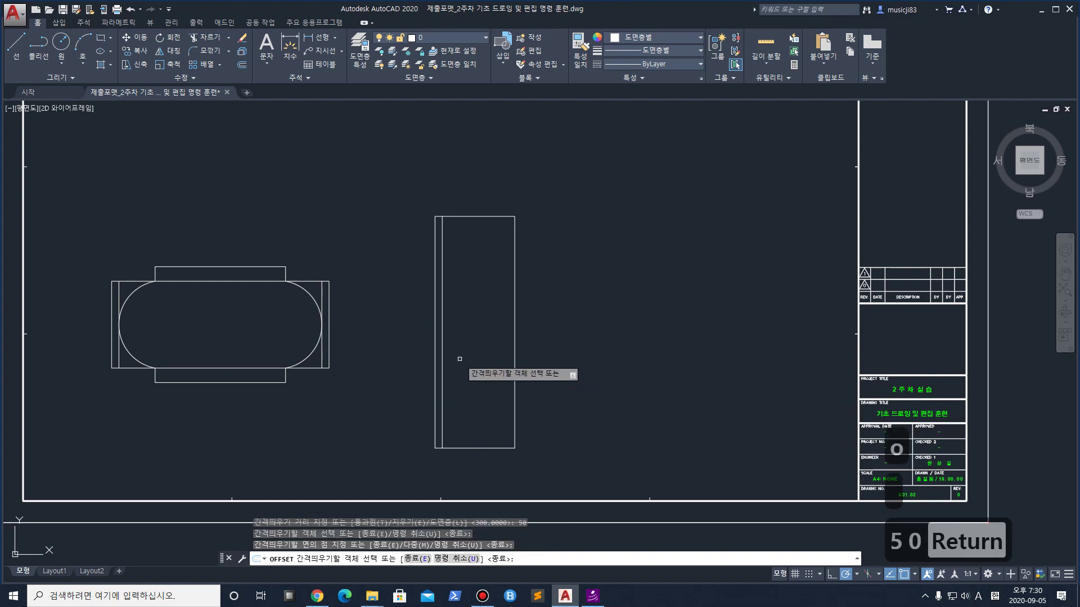
pyautogui.click(514, 367)
pyautogui.click(492, 372)
pyautogui.scroll(4, 467, 450)
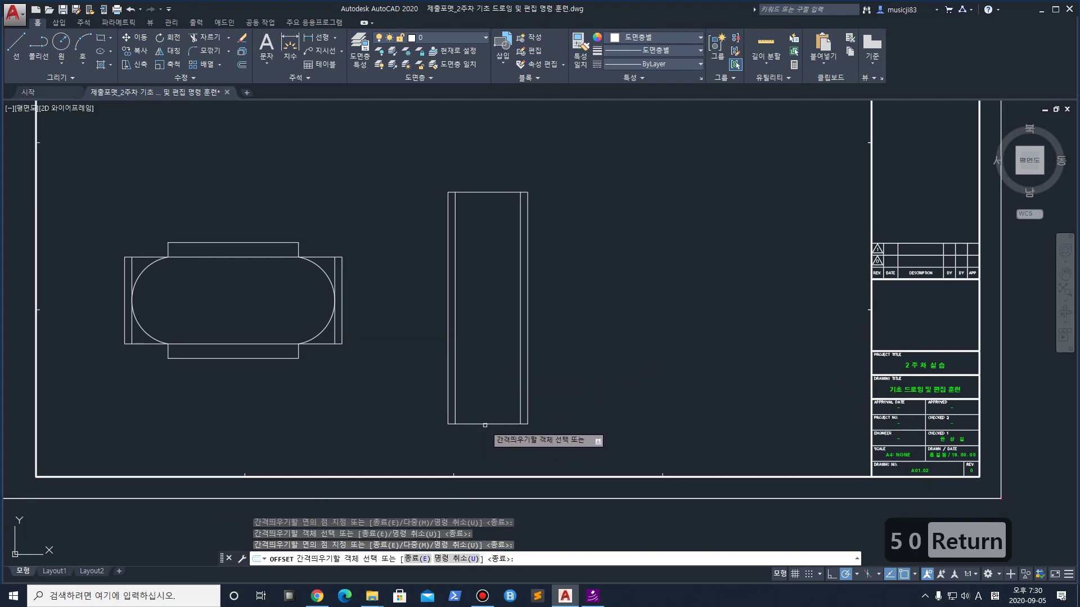
pyautogui.scroll(-2, 458, 427)
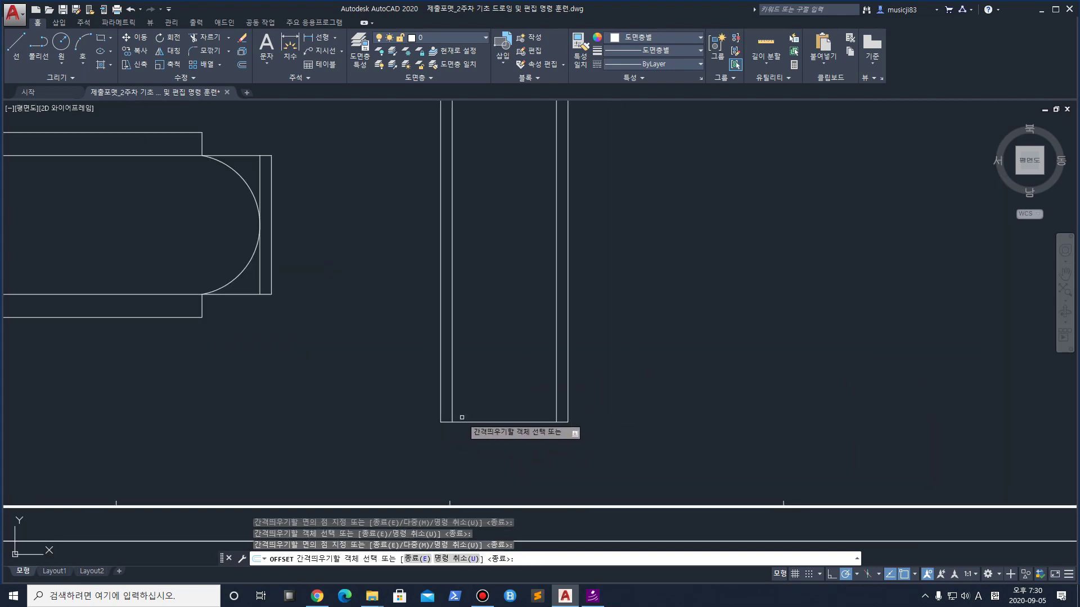
pyautogui.scroll(-2, 474, 359)
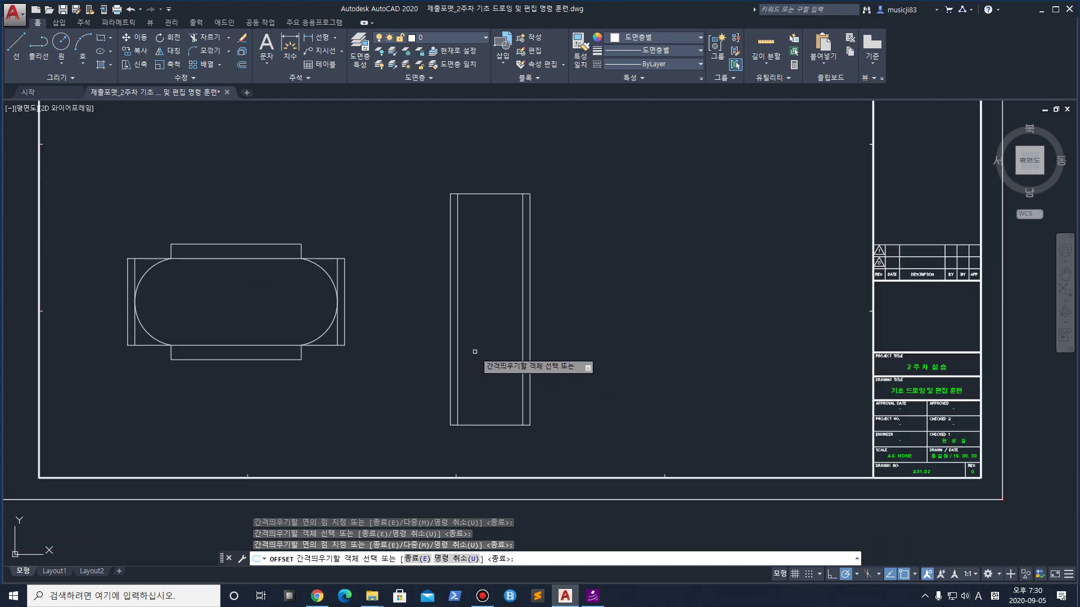
pyautogui.press('Escape')
# Make a first trial trim of the rectangle's bottom edge, then undo it and restore the offset lines
pyautogui.write('tr')
pyautogui.press('space')
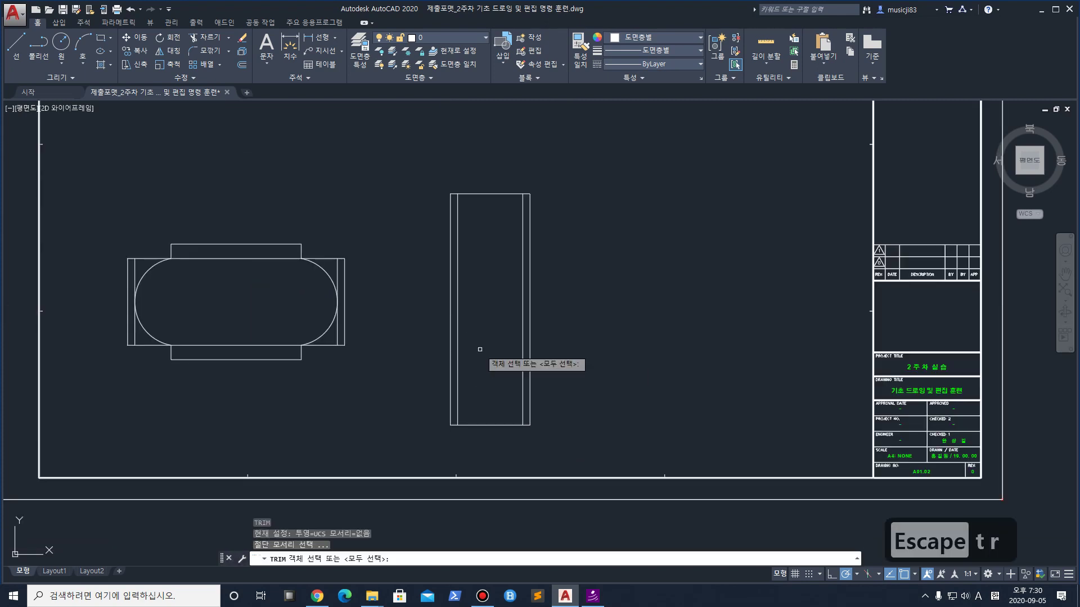
pyautogui.click(586, 464)
pyautogui.click(419, 164)
pyautogui.press('space')
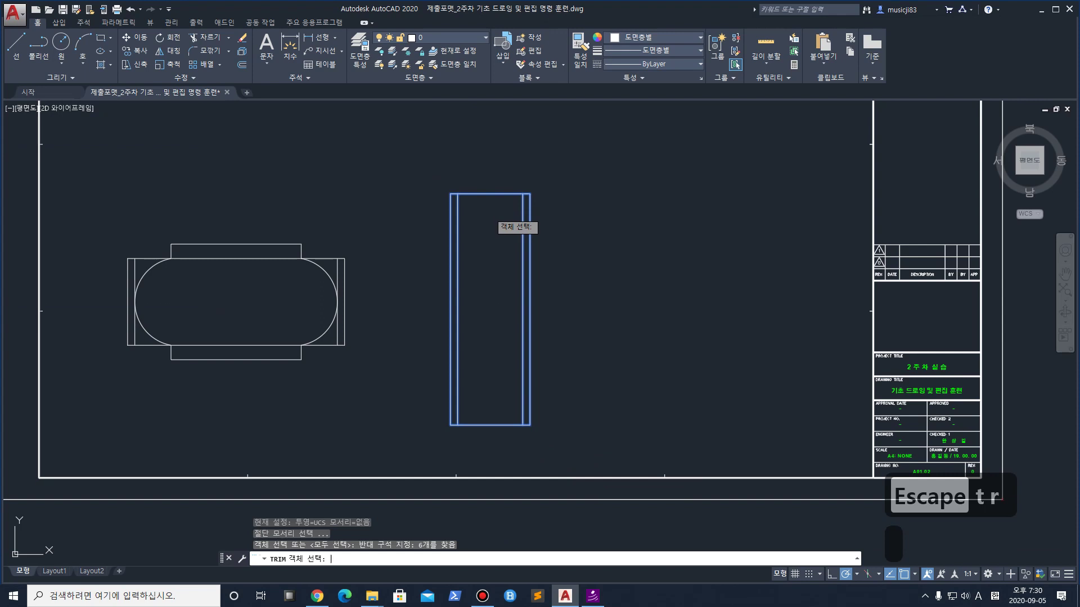
pyautogui.click(495, 425)
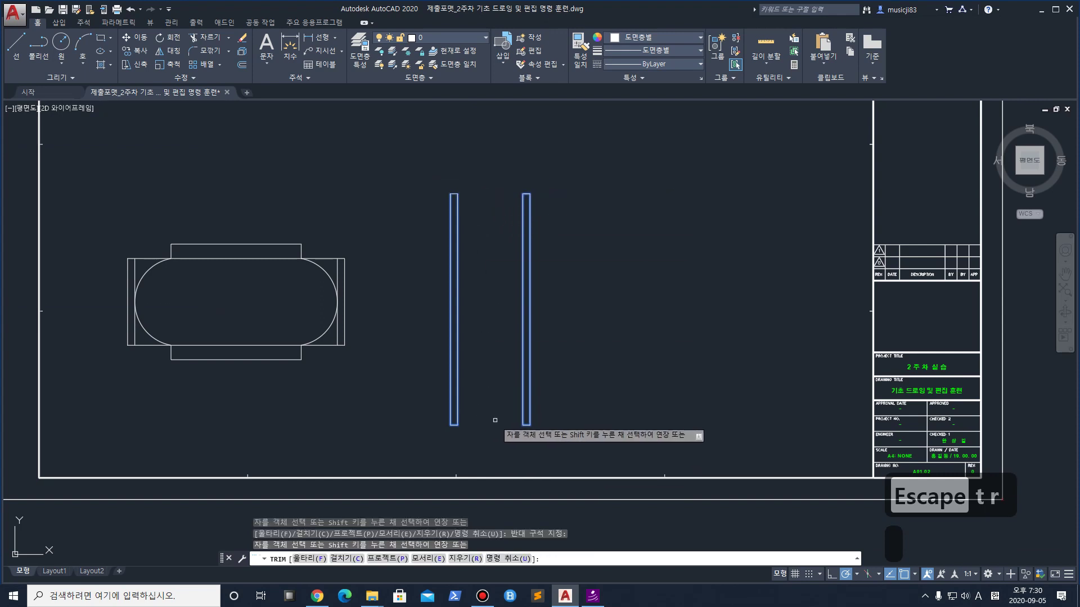
pyautogui.press('Escape')
pyautogui.hotkey('ctrl', 'z')
pyautogui.hotkey('ctrl', 'z')
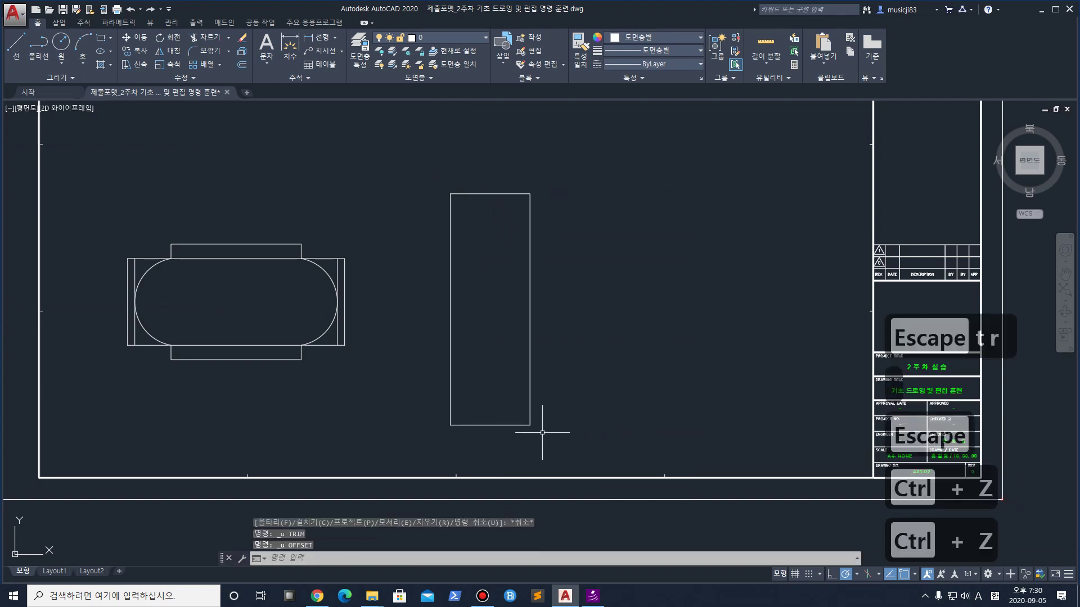
pyautogui.hotkey('ctrl', 'y')
pyautogui.moveTo(561, 426); pyautogui.dragTo(556, 392, button='middle')
pyautogui.click(560, 419)
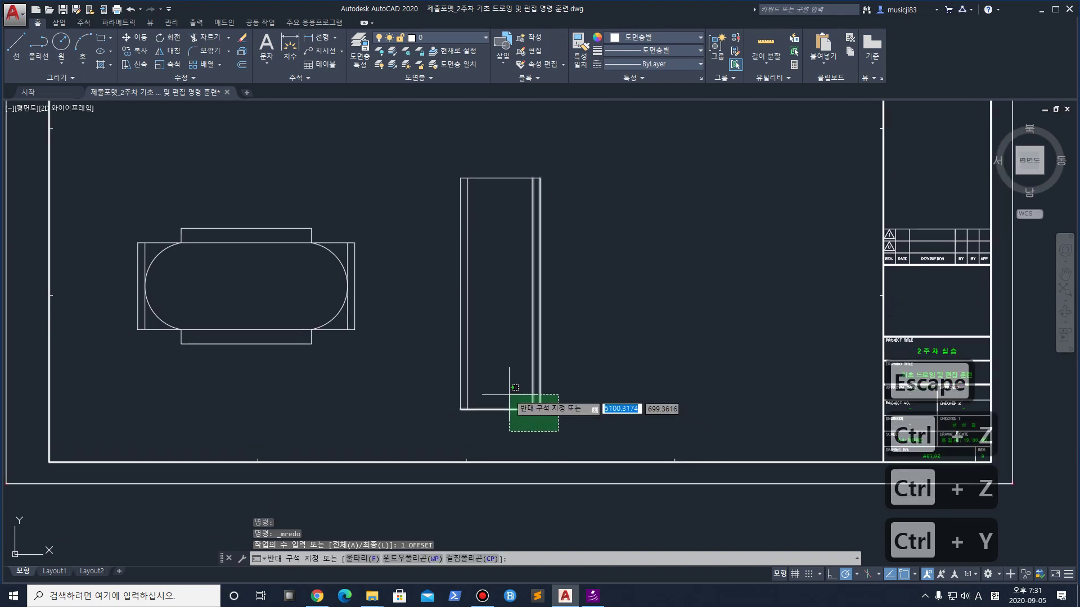
pyautogui.press('Escape')
# Trim the top and bottom edges between the inner lines, leaving two 50-wide strips
pyautogui.write('tr')
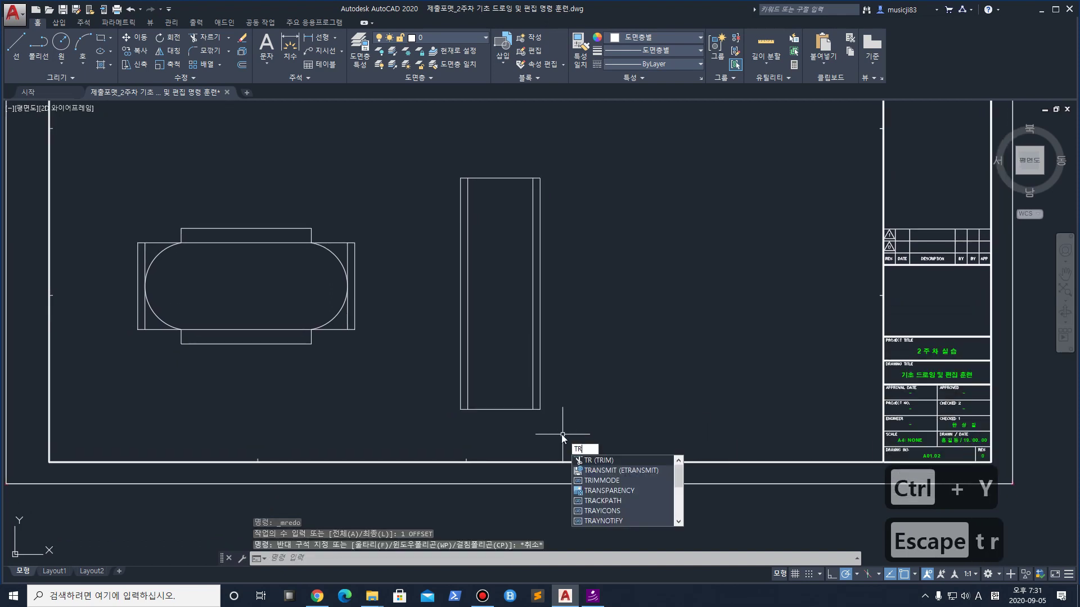
pyautogui.press('space')
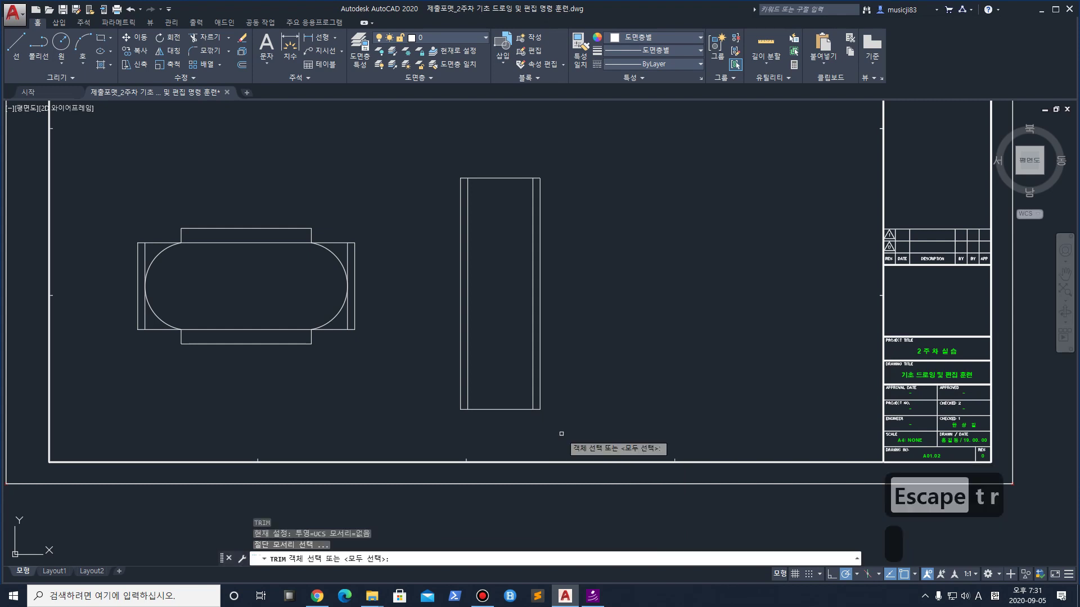
pyautogui.click(561, 431)
pyautogui.click(410, 163)
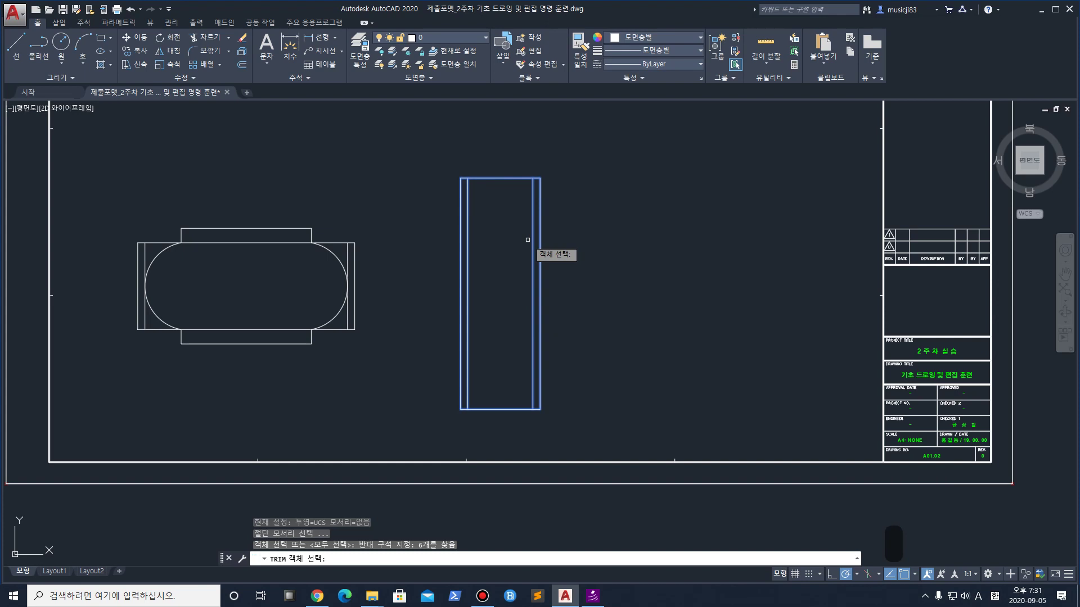
pyautogui.press('space')
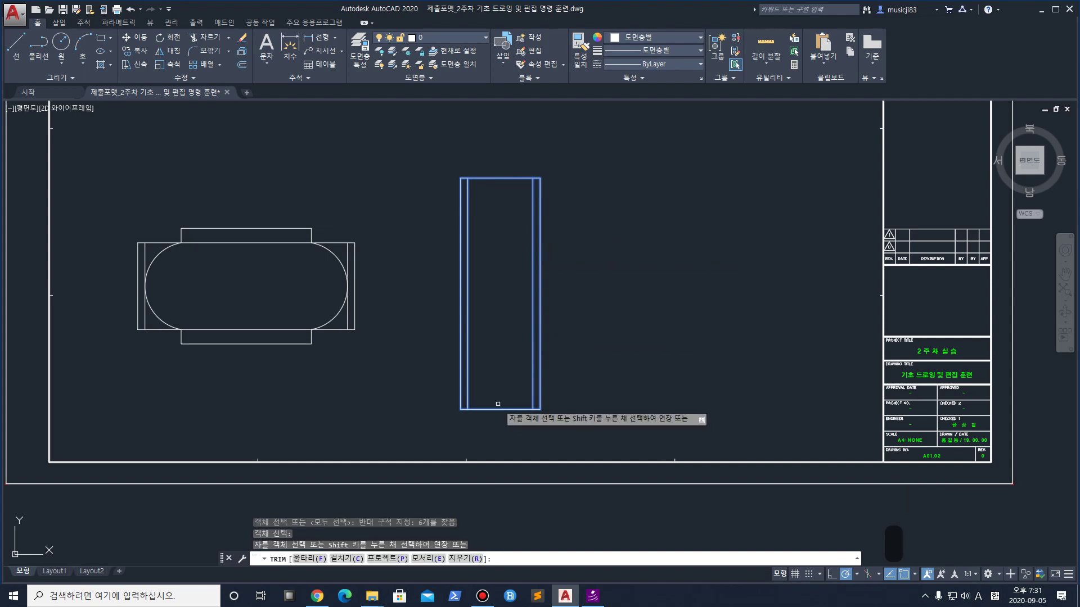
pyautogui.click(497, 403)
pyautogui.click(504, 430)
pyautogui.click(481, 232)
pyautogui.click(484, 144)
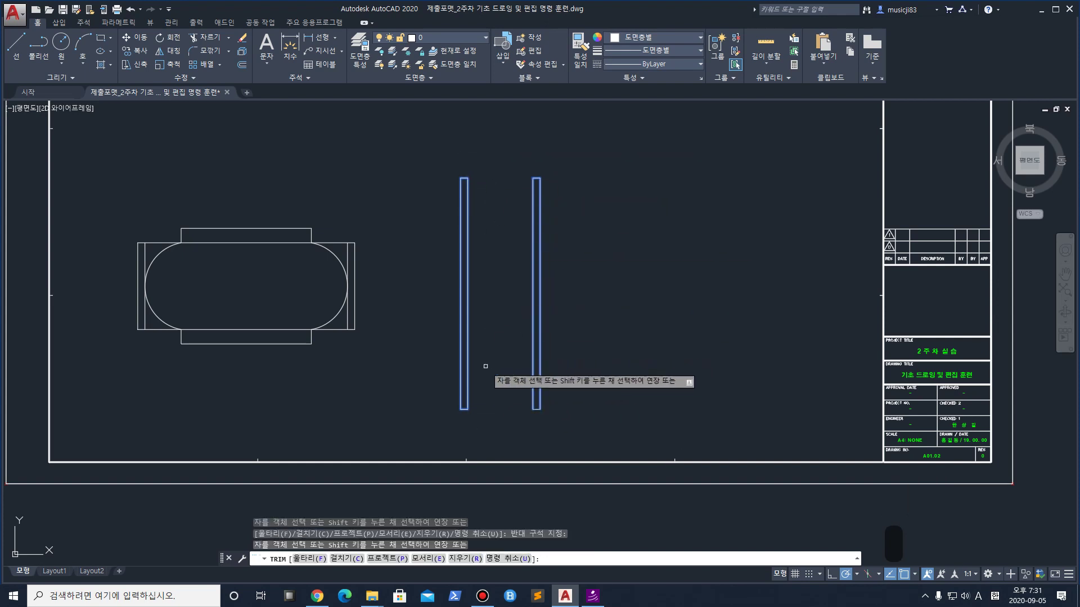
pyautogui.press('space')
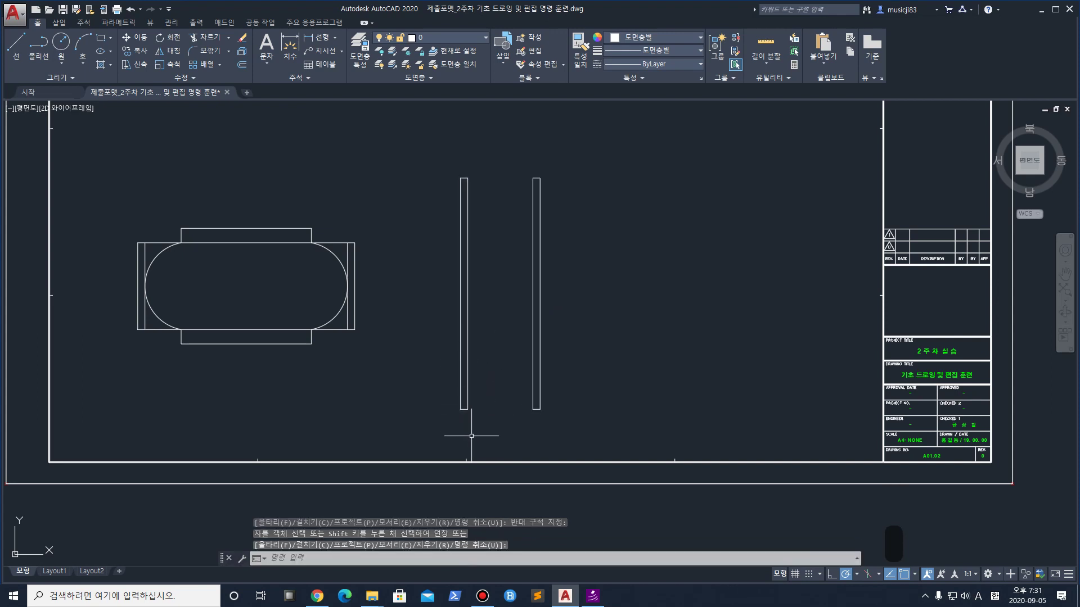
pyautogui.scroll(2, 470, 430)
# Draw a horizontal line from the right strip's lower corner to the left strip's lower corner
pyautogui.click(16, 46)
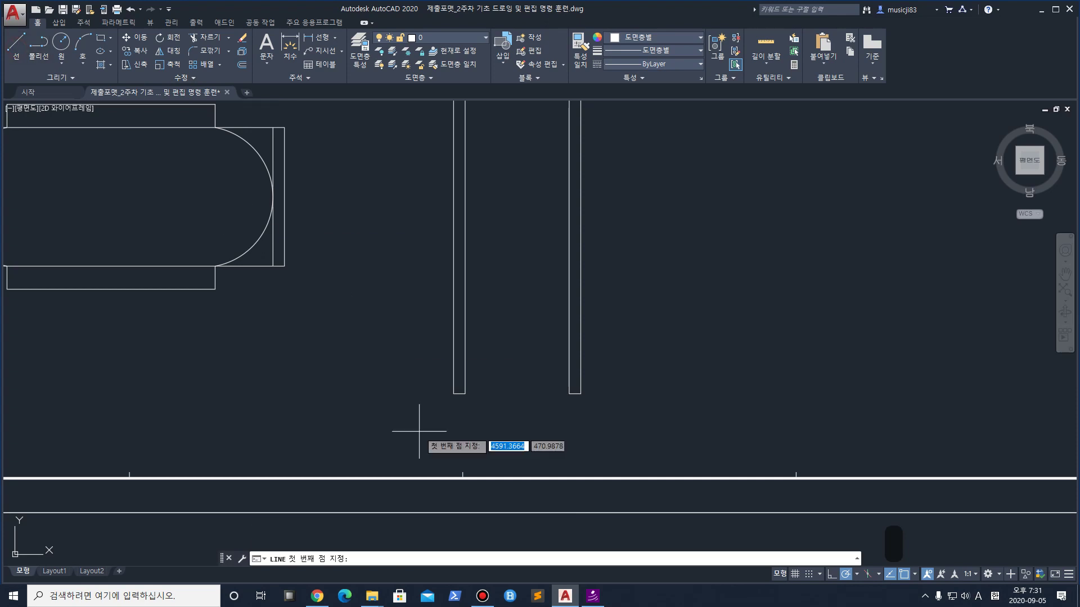
pyautogui.click(569, 393)
pyautogui.press('space')
pyautogui.click(504, 413)
pyautogui.click(502, 369)
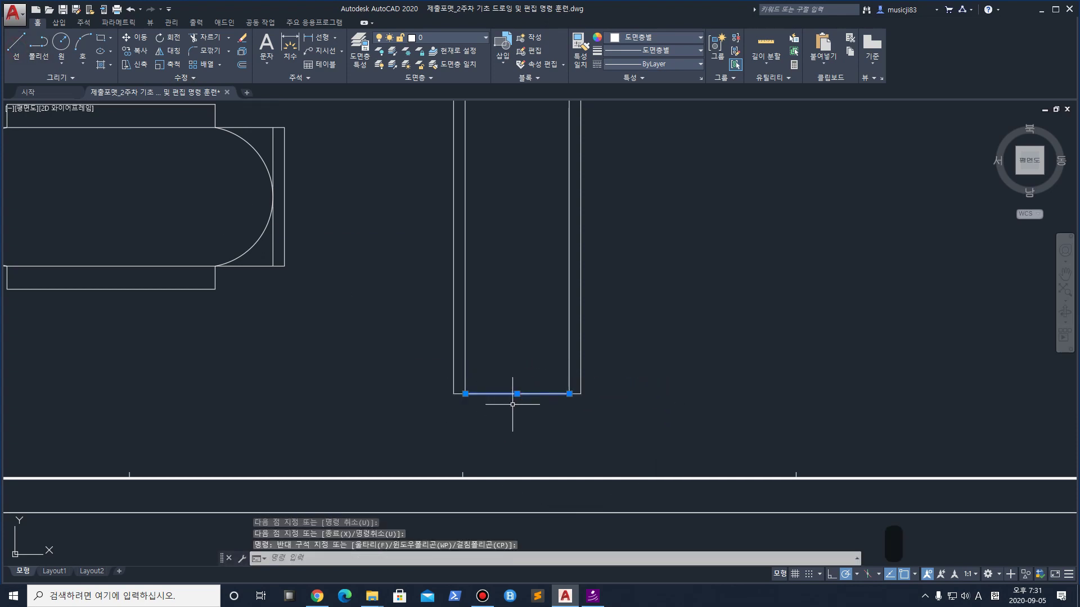
pyautogui.press('Escape')
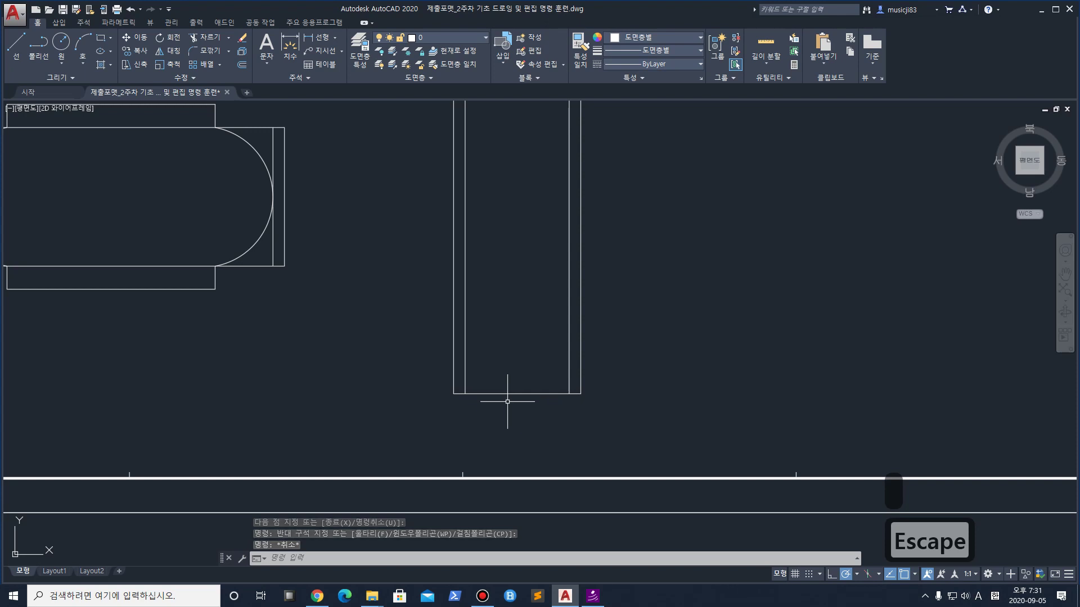
# Offset the bottom line up 80, then that line up 40, forming the lower rung pair
pyautogui.write('o')
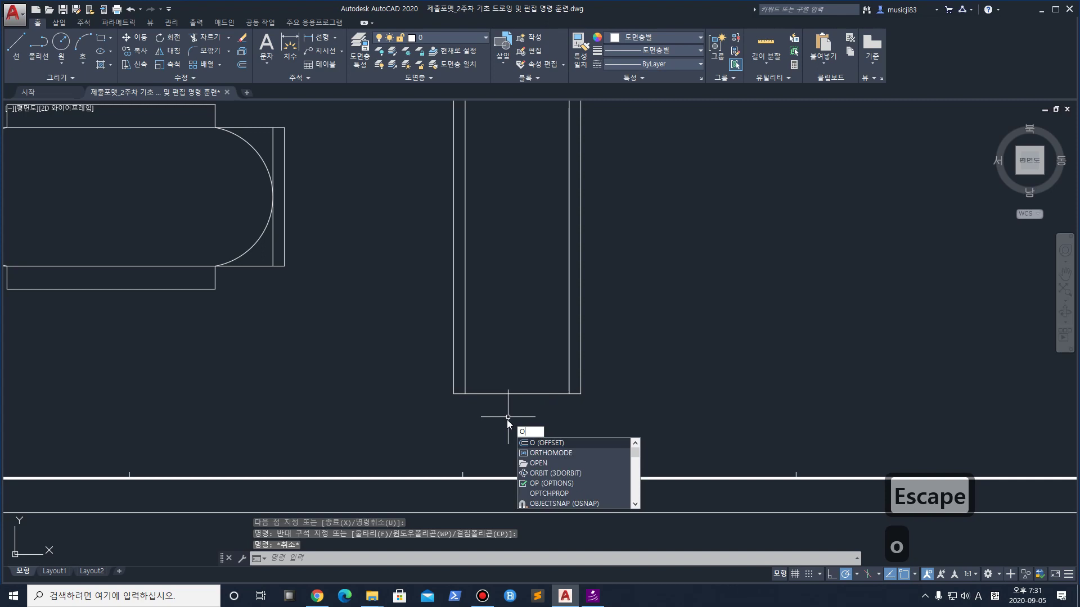
pyautogui.press('space')
pyautogui.write('80')
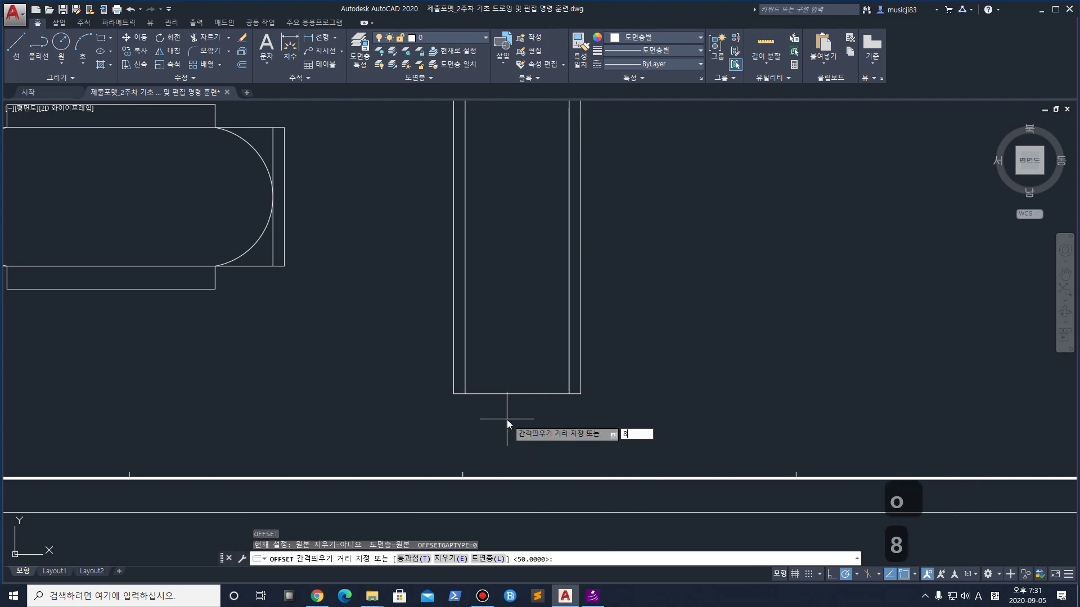
pyautogui.press('Return')
pyautogui.click(507, 419)
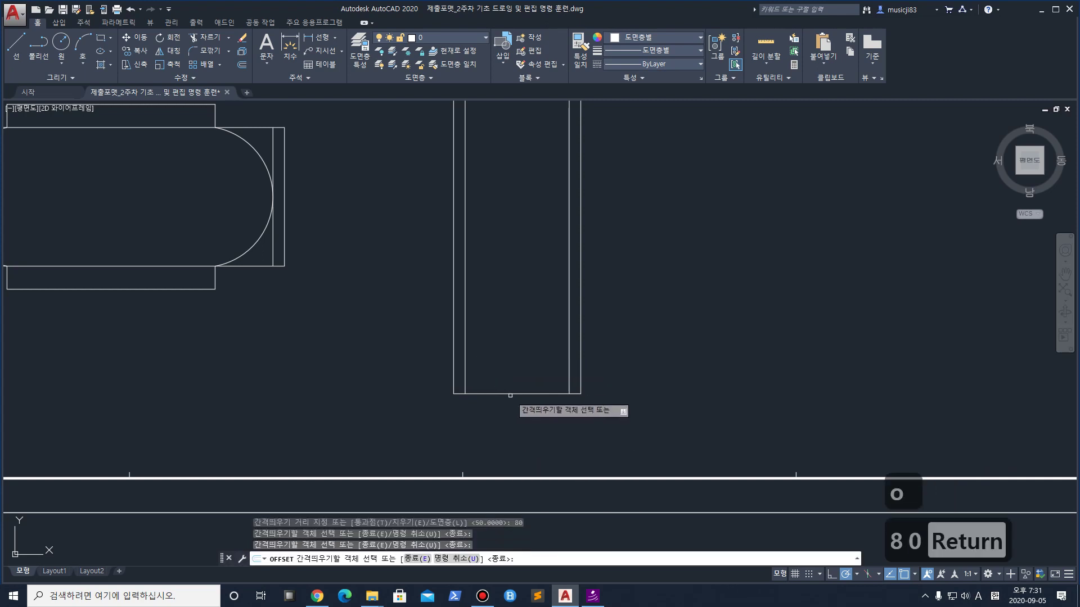
pyautogui.click(510, 394)
pyautogui.click(518, 341)
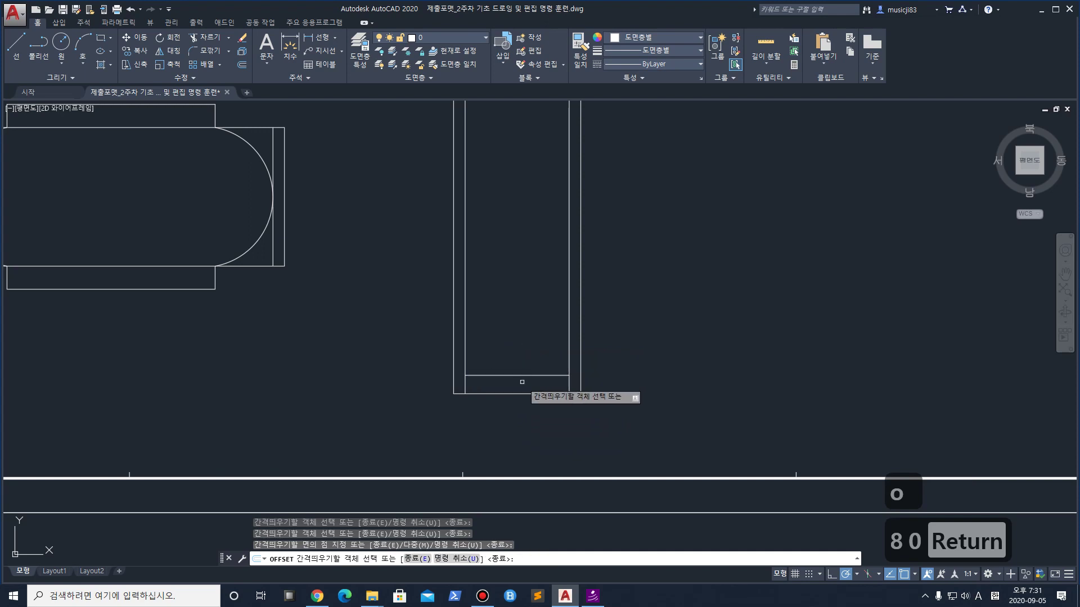
pyautogui.rightClick(506, 374)
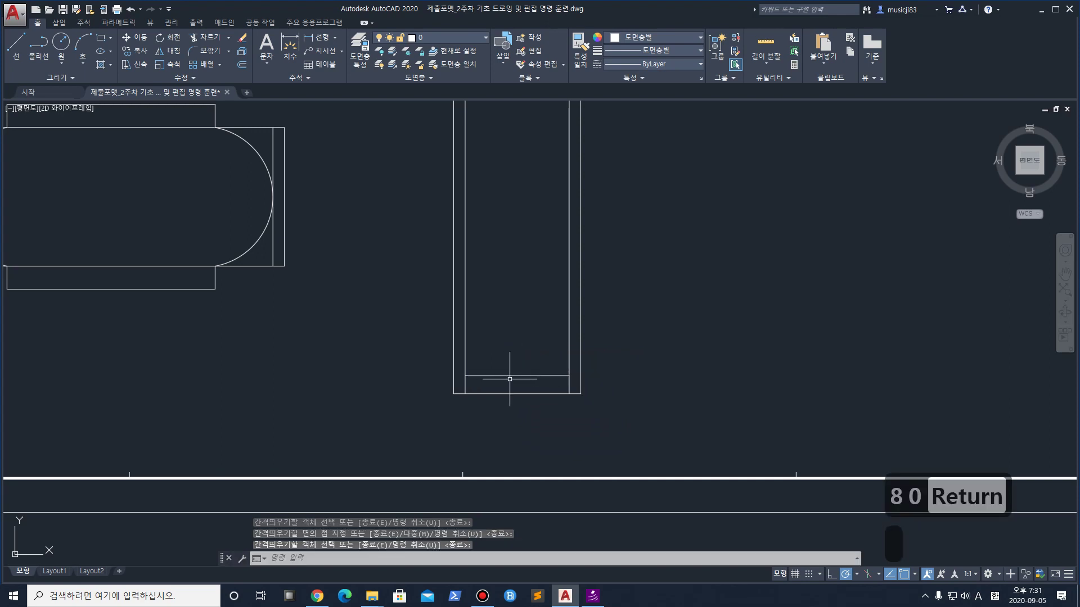
pyautogui.press('space')
pyautogui.write('40')
pyautogui.press('Return')
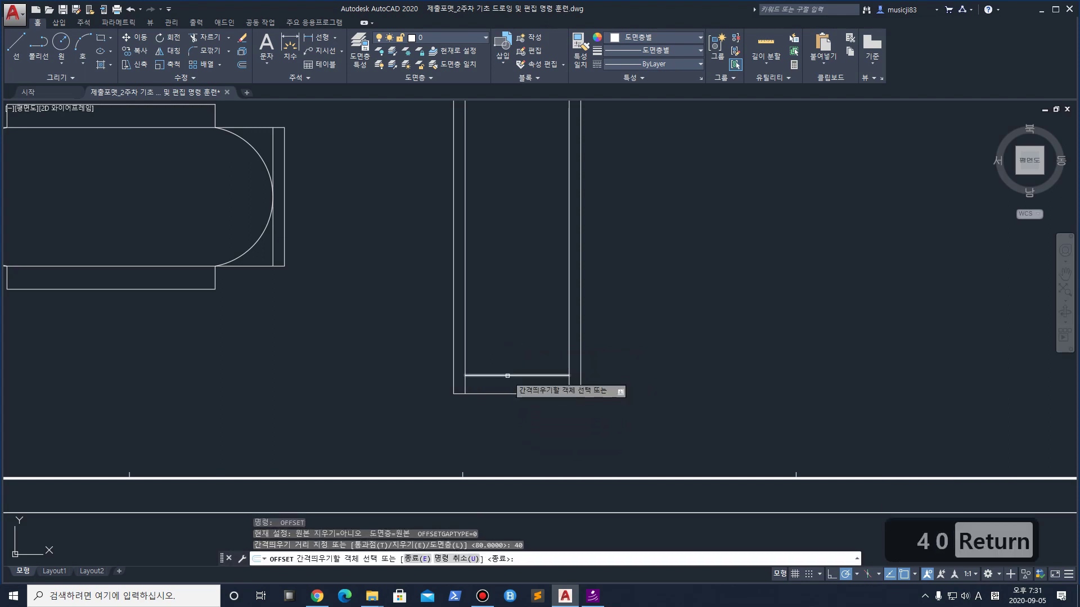
pyautogui.click(508, 376)
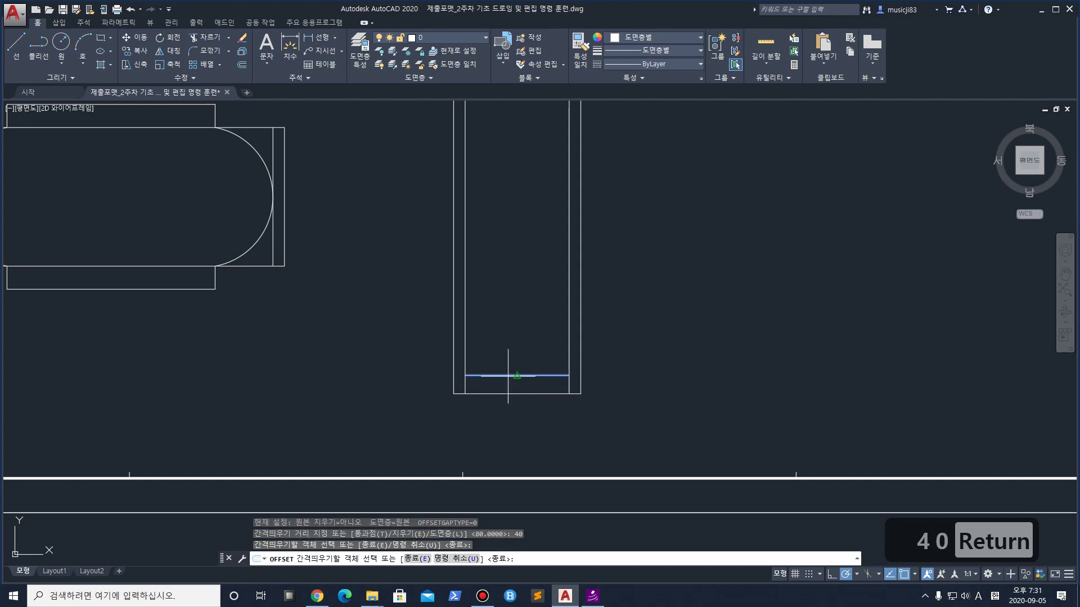
pyautogui.click(509, 324)
pyautogui.press('space')
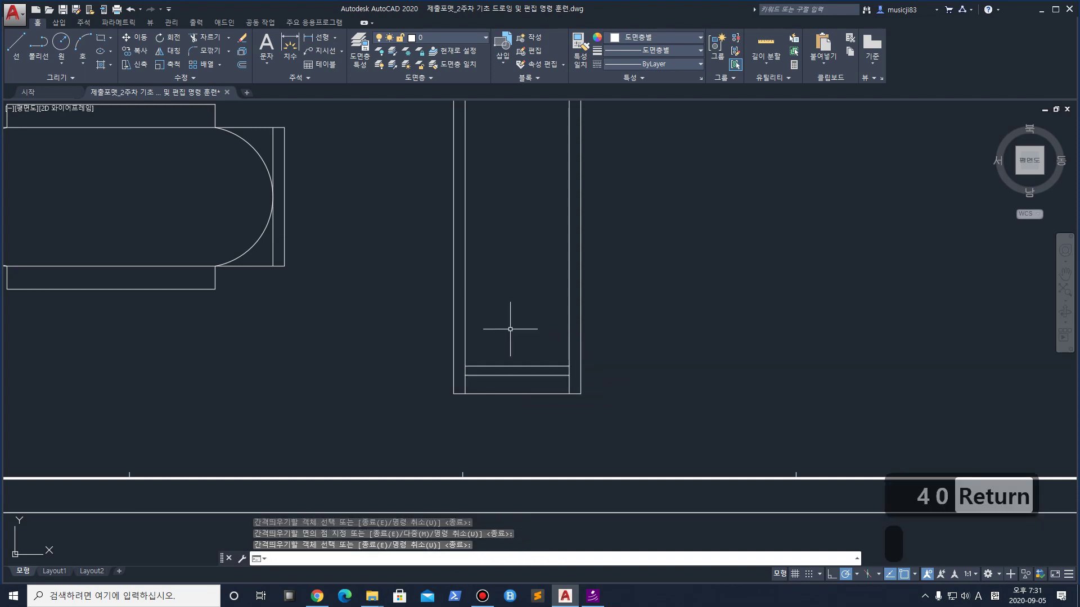
# Offset the upper rung up 260, then that line up 40, forming the second rung pair
pyautogui.press('space')
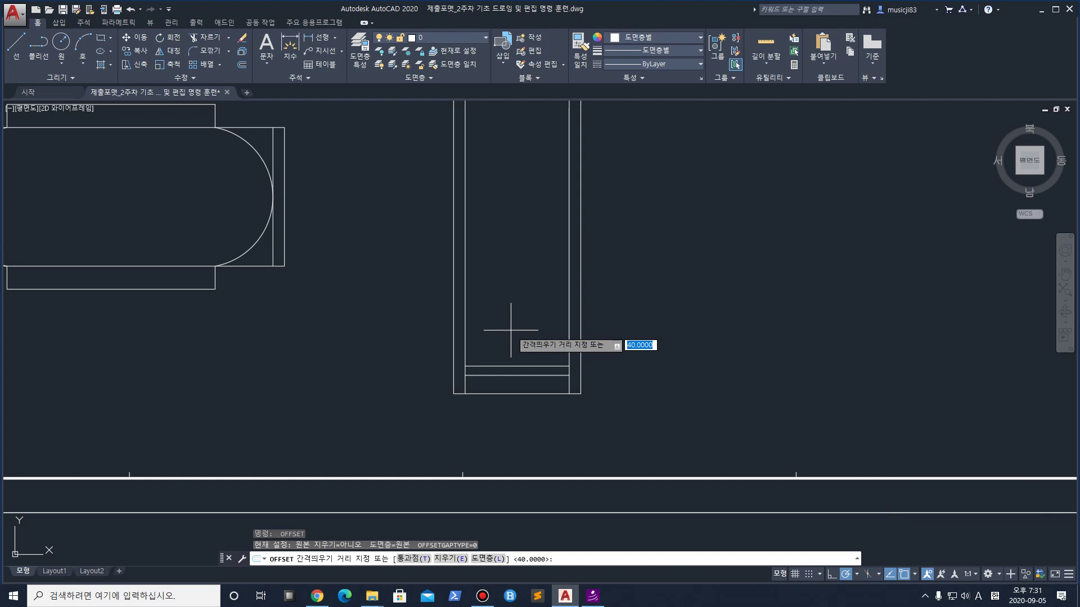
pyautogui.write('260')
pyautogui.press('Return')
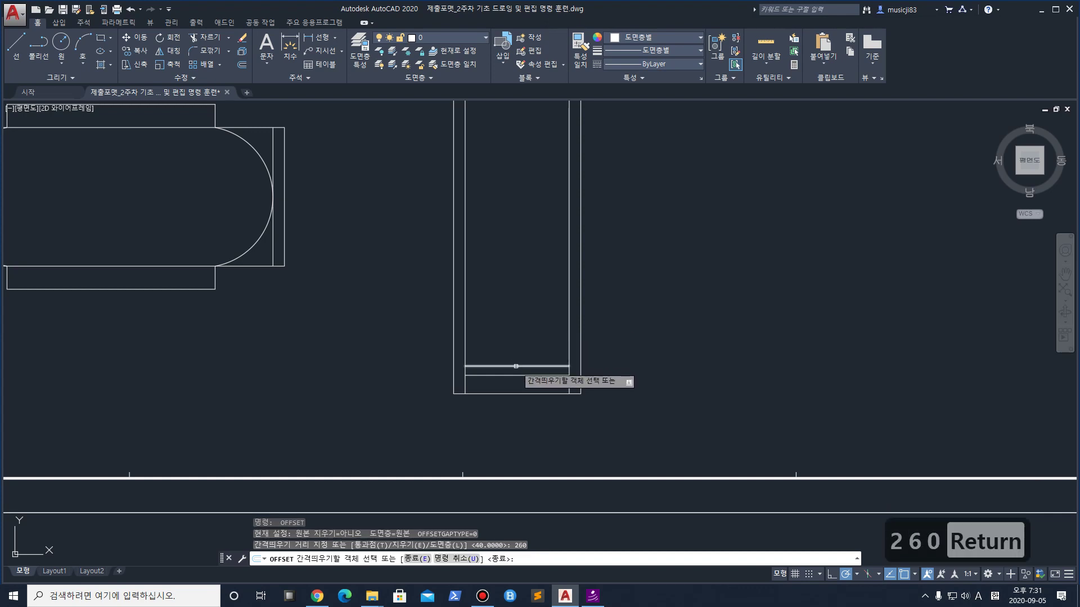
pyautogui.click(515, 366)
pyautogui.click(510, 262)
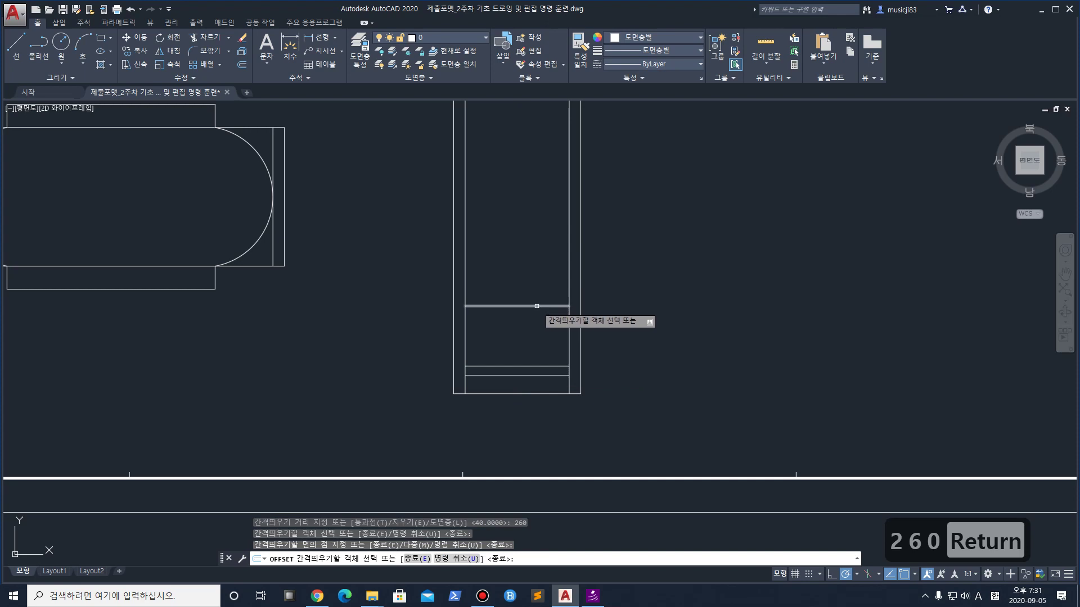
pyautogui.press('space')
pyautogui.press('space')
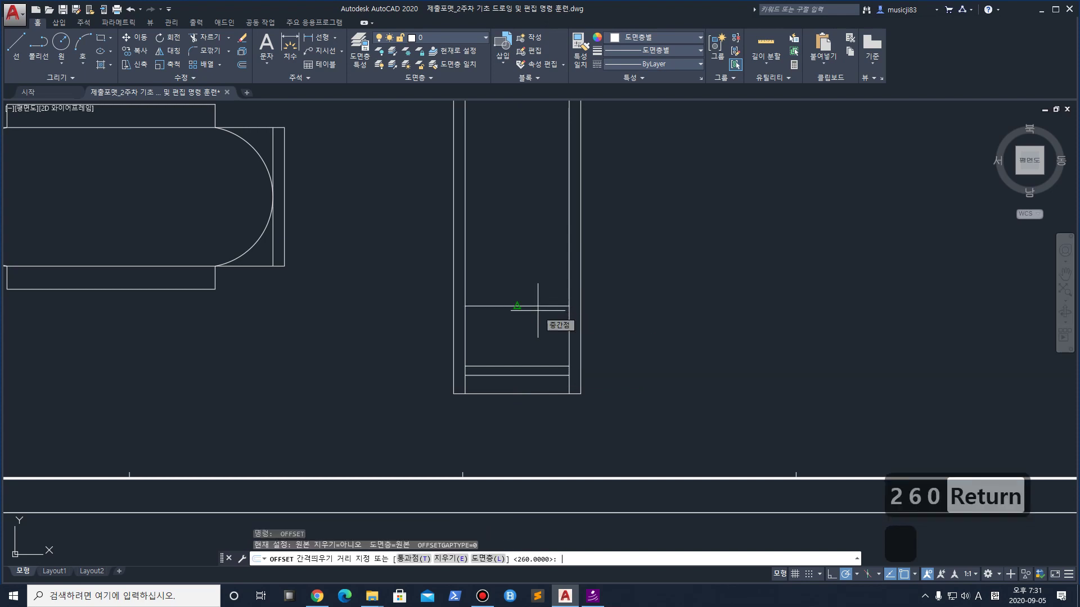
pyautogui.write('40')
pyautogui.press('Return')
pyautogui.click(531, 306)
pyautogui.click(533, 278)
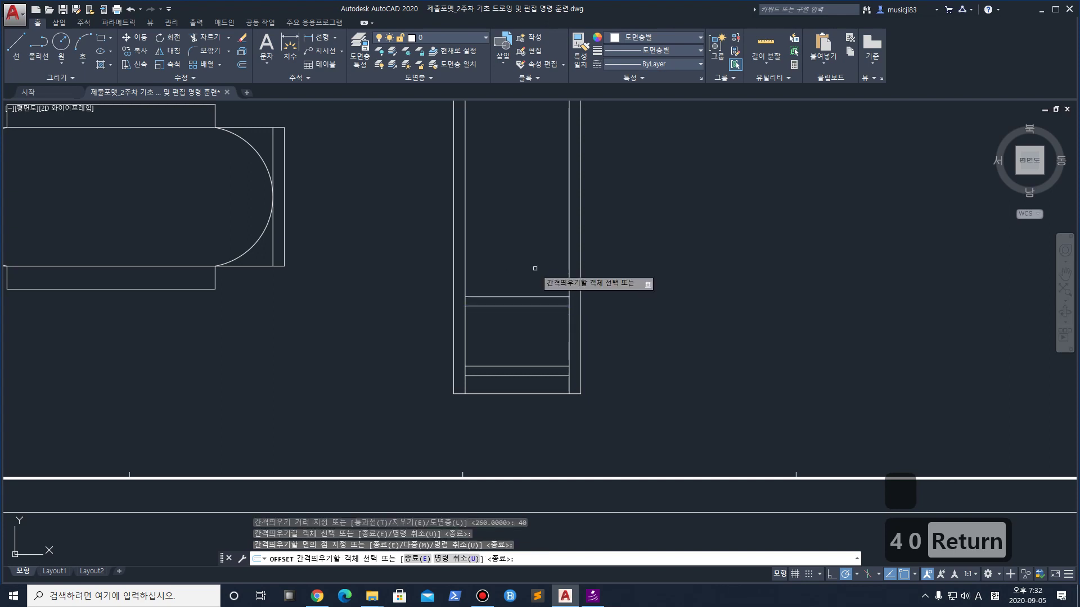
pyautogui.press('Escape')
# Erase the bottom closing line between the strips
pyautogui.click(511, 390)
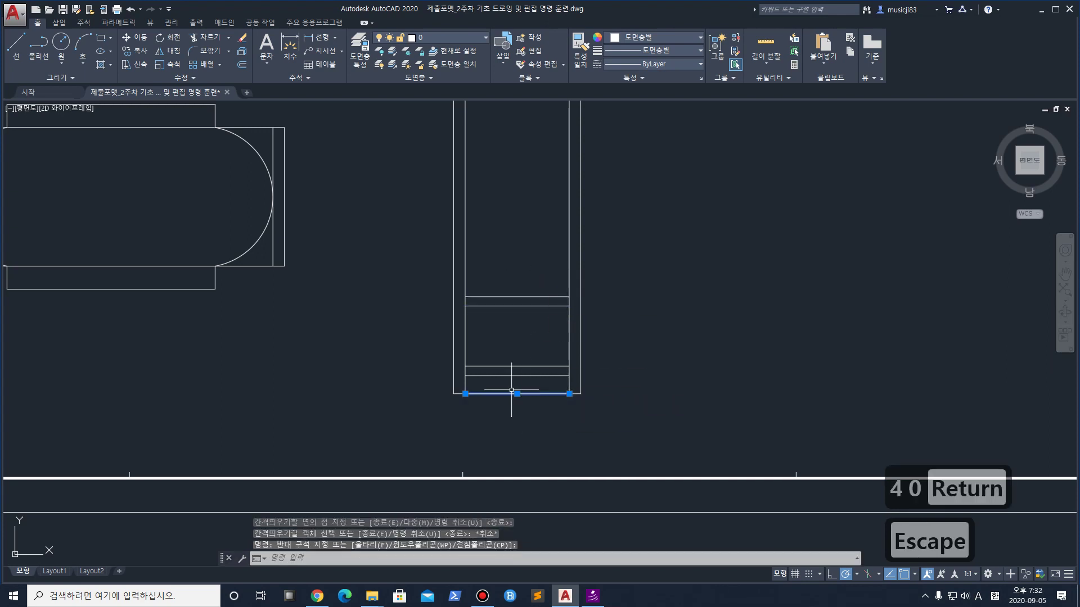
pyautogui.press('Delete')
pyautogui.scroll(-3, 509, 373)
pyautogui.scroll(3, 509, 355)
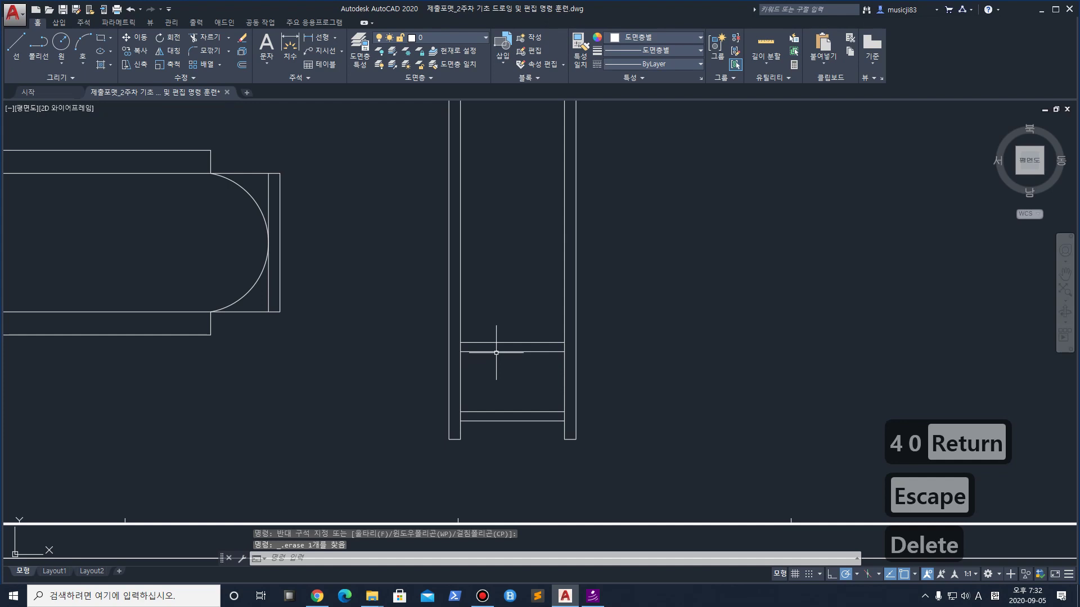
pyautogui.scroll(-3, 516, 334)
pyautogui.scroll(3, 521, 351)
pyautogui.scroll(-3, 513, 390)
# Copy the four rung lines upward three times at equal steps along the posts
pyautogui.click(523, 418)
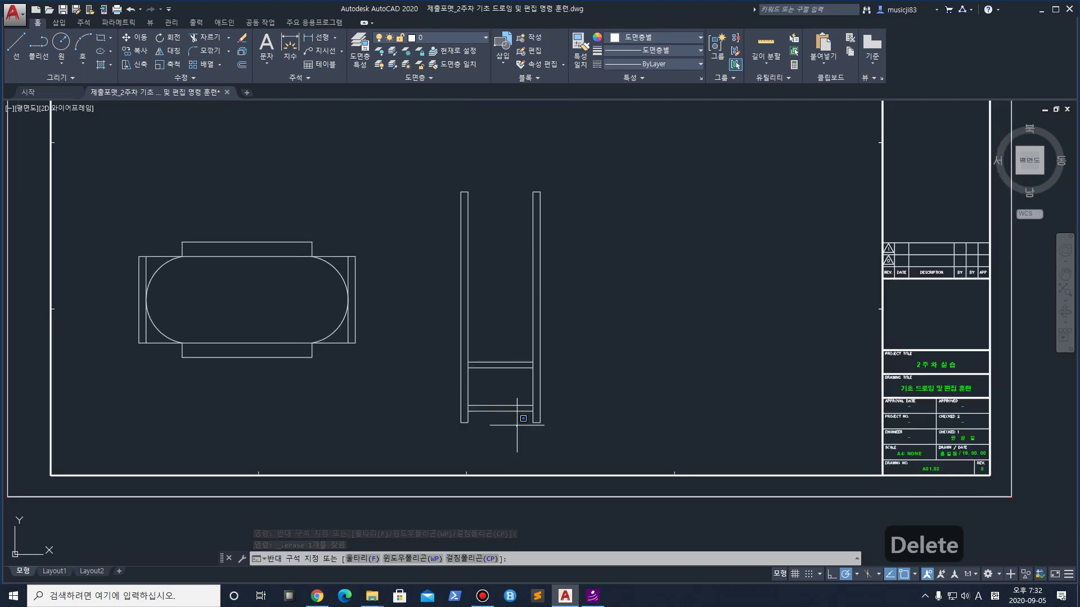
pyautogui.click(495, 332)
pyautogui.scroll(2, 497, 388)
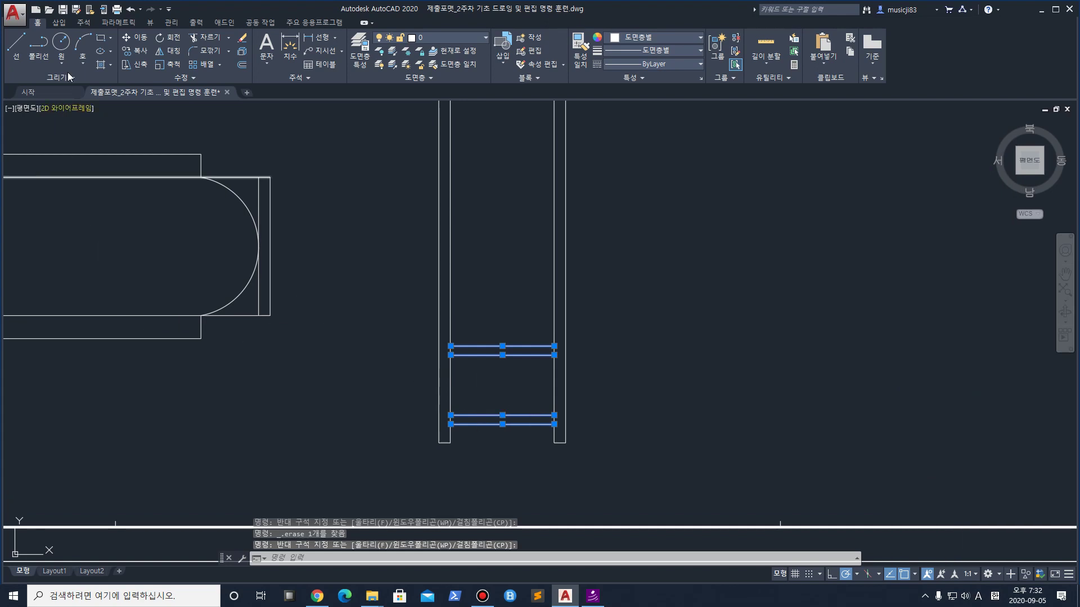
pyautogui.click(137, 51)
pyautogui.click(553, 424)
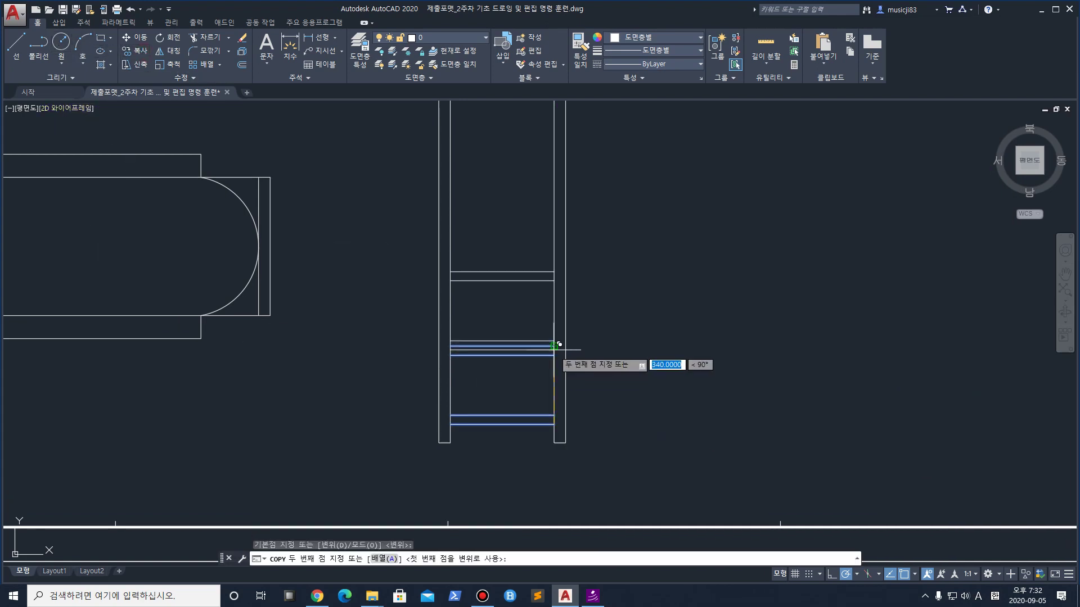
pyautogui.click(554, 355)
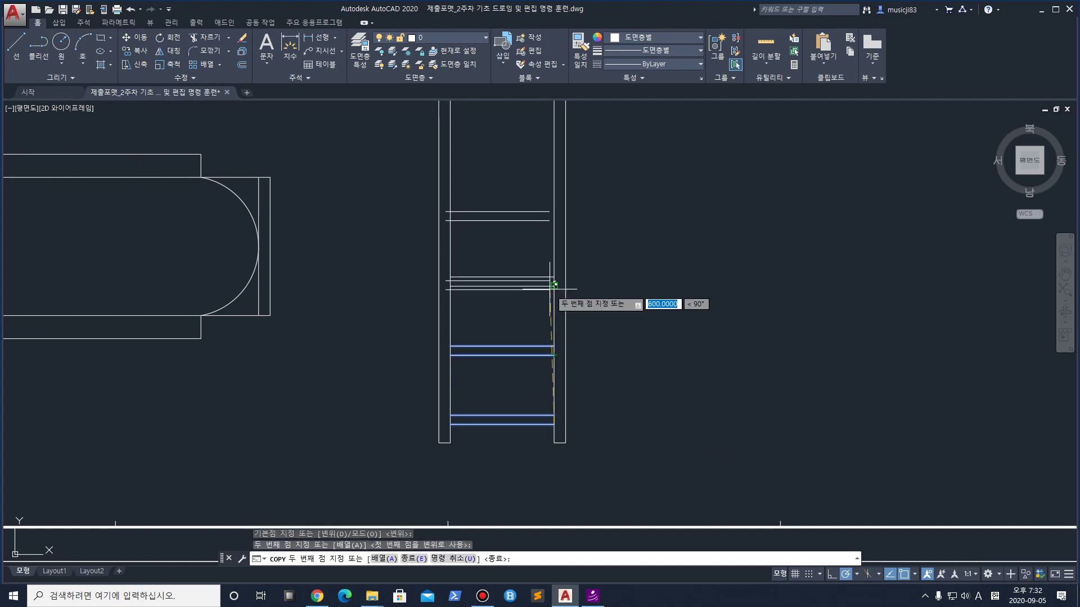
pyautogui.click(554, 285)
pyautogui.click(553, 216)
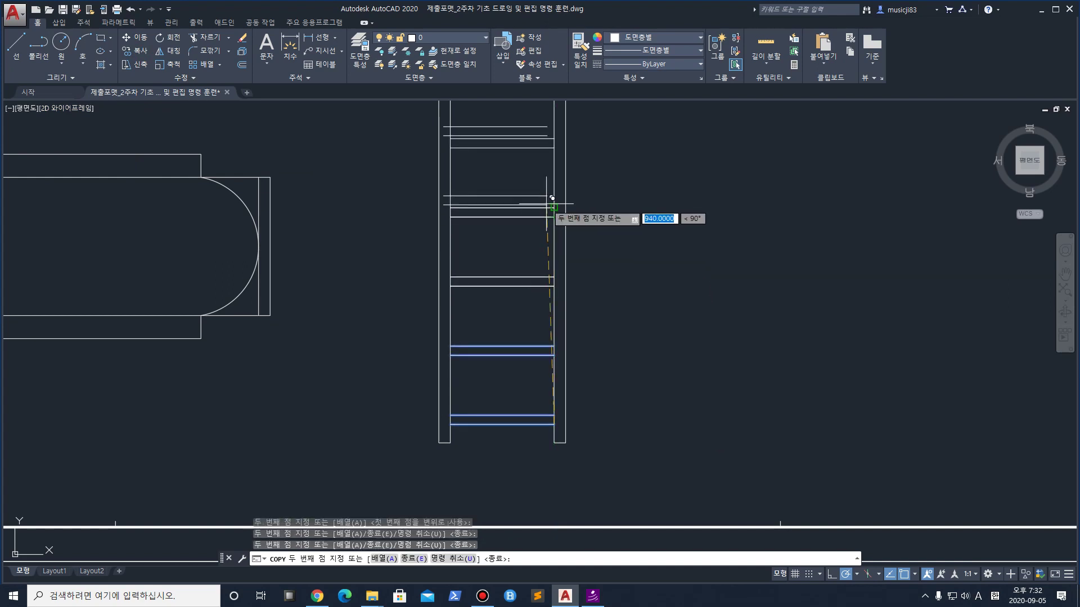
pyautogui.moveTo(548, 206); pyautogui.dragTo(535, 333, button='middle')
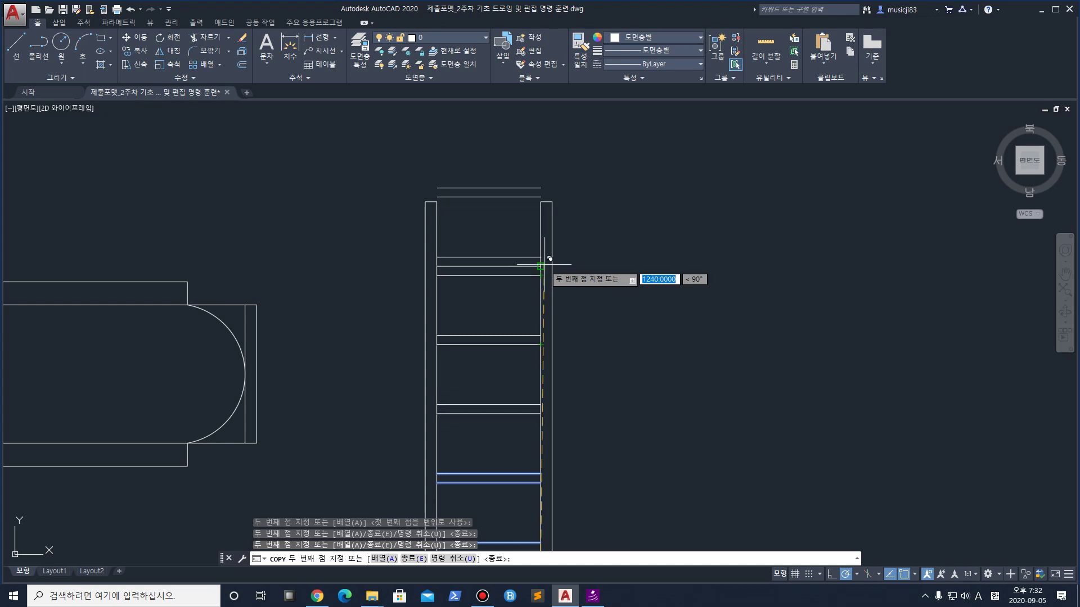
pyautogui.press('Escape')
pyautogui.press('Escape')
pyautogui.moveTo(503, 247); pyautogui.dragTo(530, 165, button='middle')
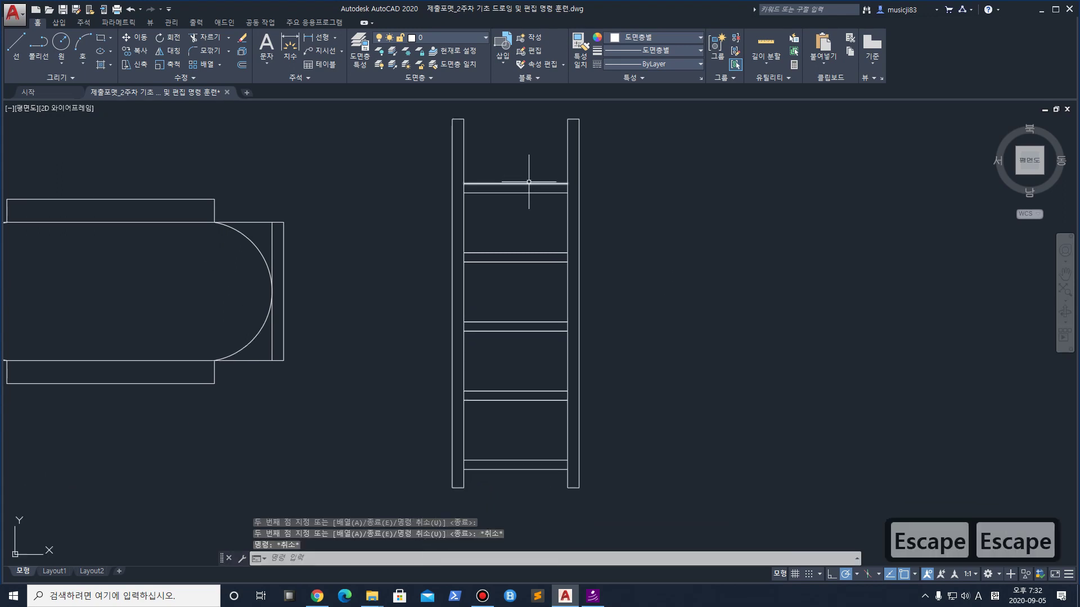
# Try erasing stray rung lines near the ladder's top and middle
pyautogui.click(528, 184)
pyautogui.press('Delete')
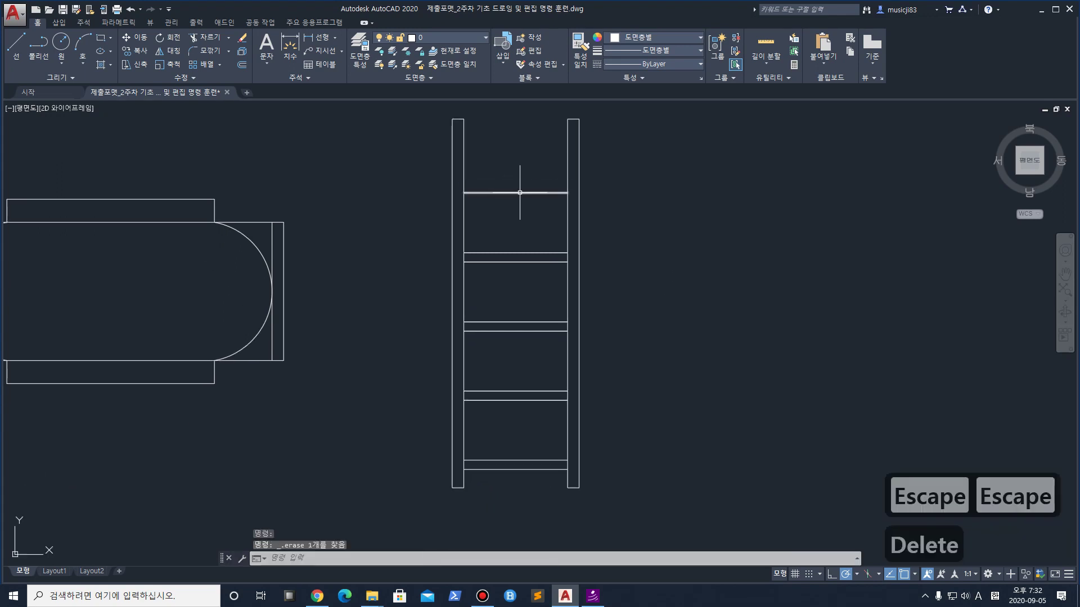
pyautogui.hotkey('ctrl', 'z')
pyautogui.click(512, 252)
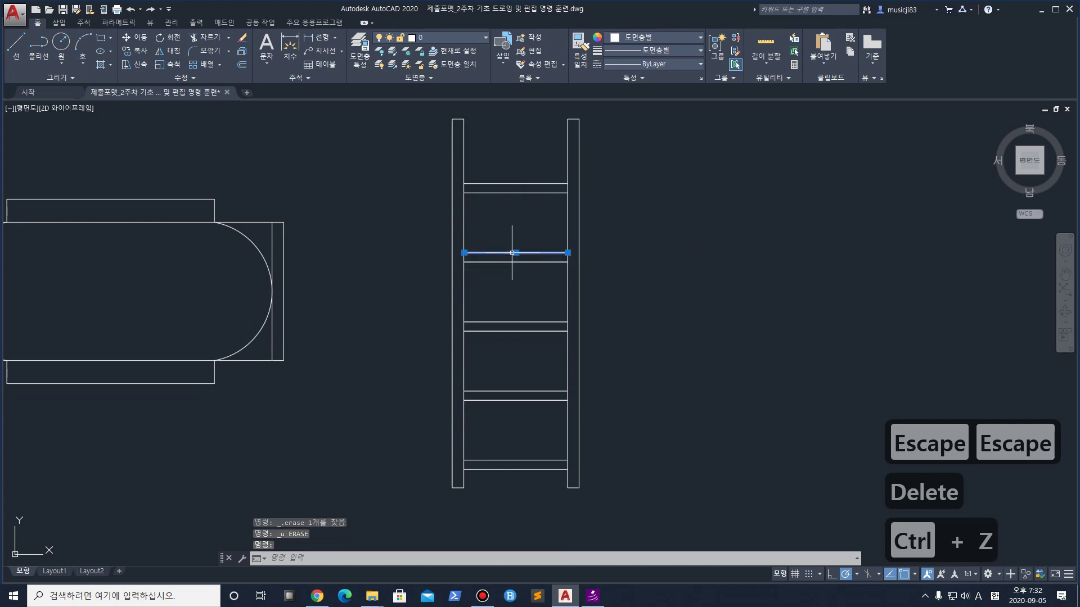
pyautogui.press('Delete')
pyautogui.click(508, 253)
pyautogui.press('Delete')
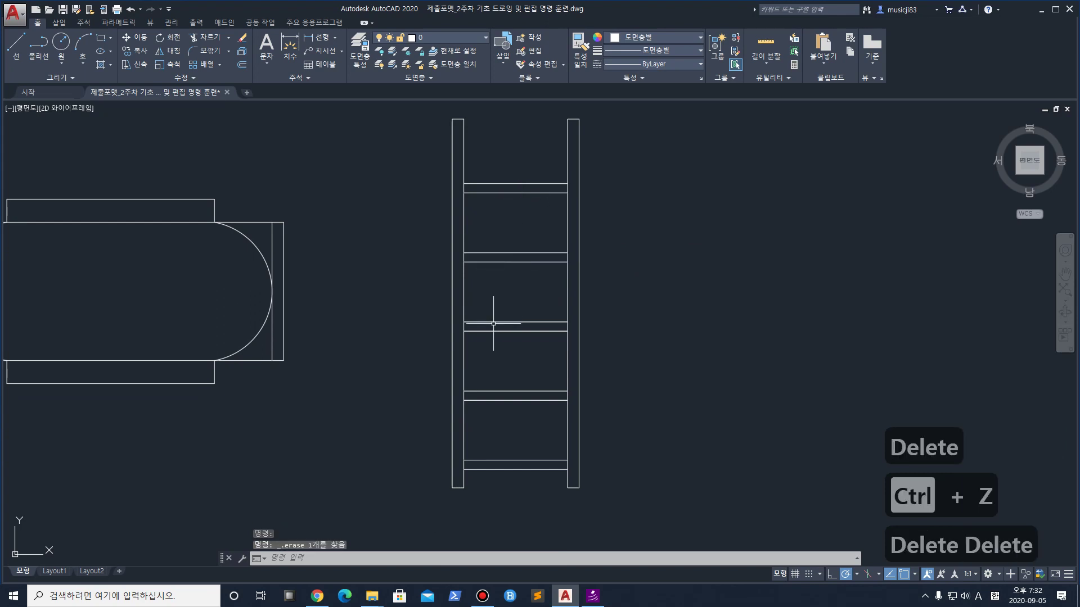
pyautogui.press('Delete')
pyautogui.click(495, 330)
pyautogui.click(494, 336)
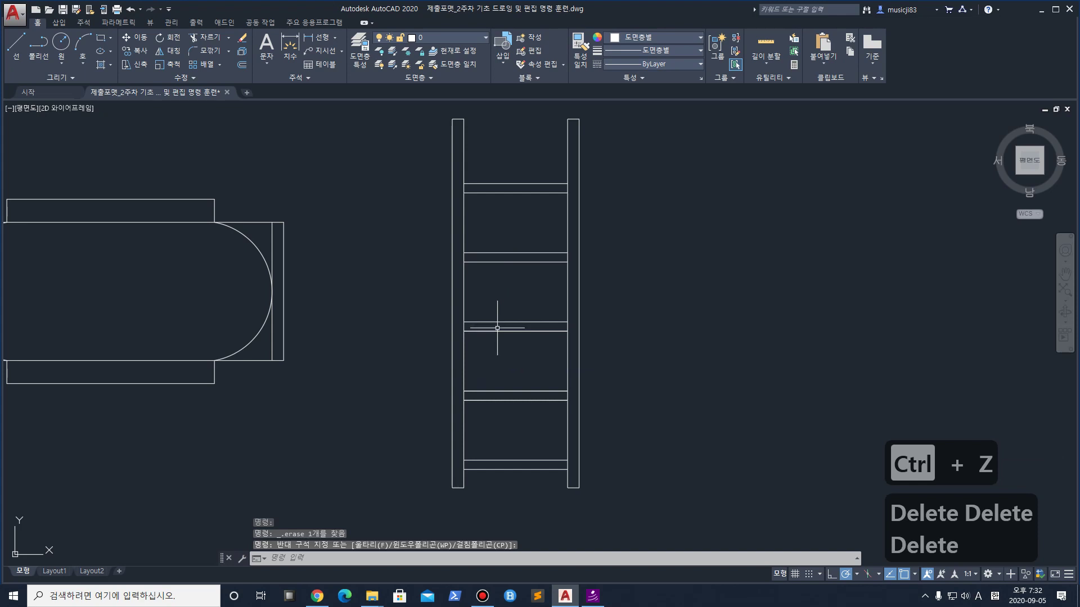
pyautogui.click(503, 324)
pyautogui.press('Delete')
# Erase more rung lines lower down toward the ladder's bottom
pyautogui.press('Escape')
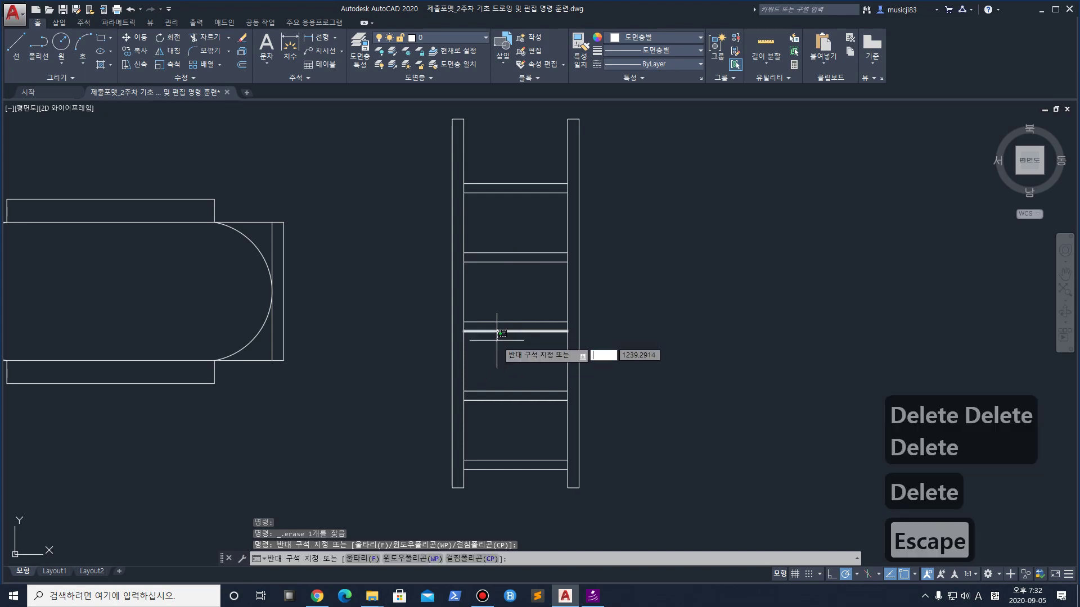
pyautogui.click(494, 332)
pyautogui.press('Delete')
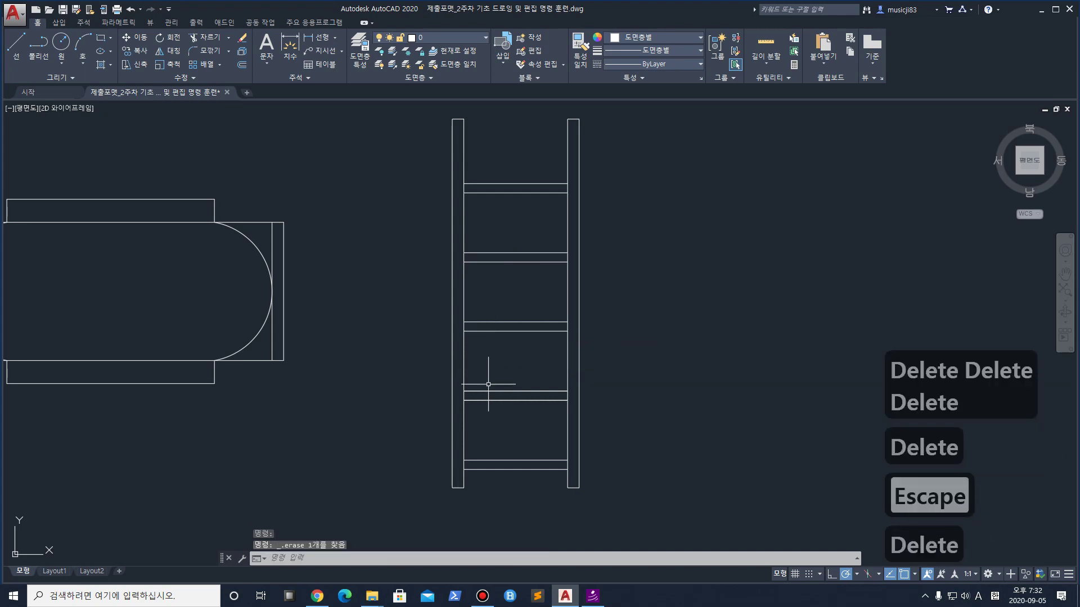
pyautogui.click(490, 392)
pyautogui.press('Delete')
pyautogui.press('Delete')
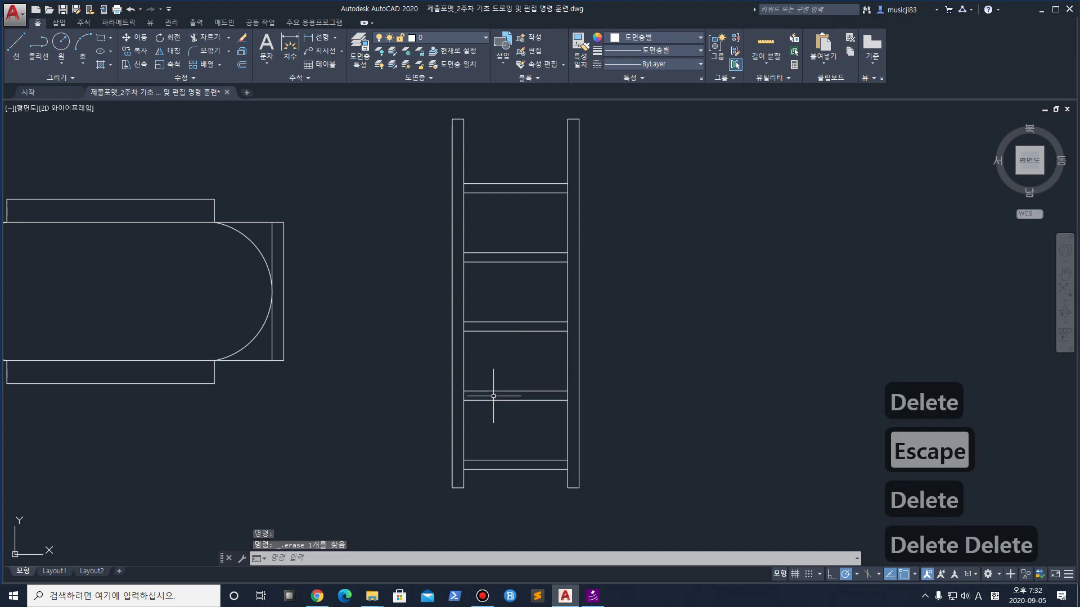
pyautogui.click(514, 418)
pyautogui.press('Escape')
pyautogui.scroll(-1, 528, 315)
pyautogui.scroll(1, 527, 286)
pyautogui.scroll(-2, 528, 287)
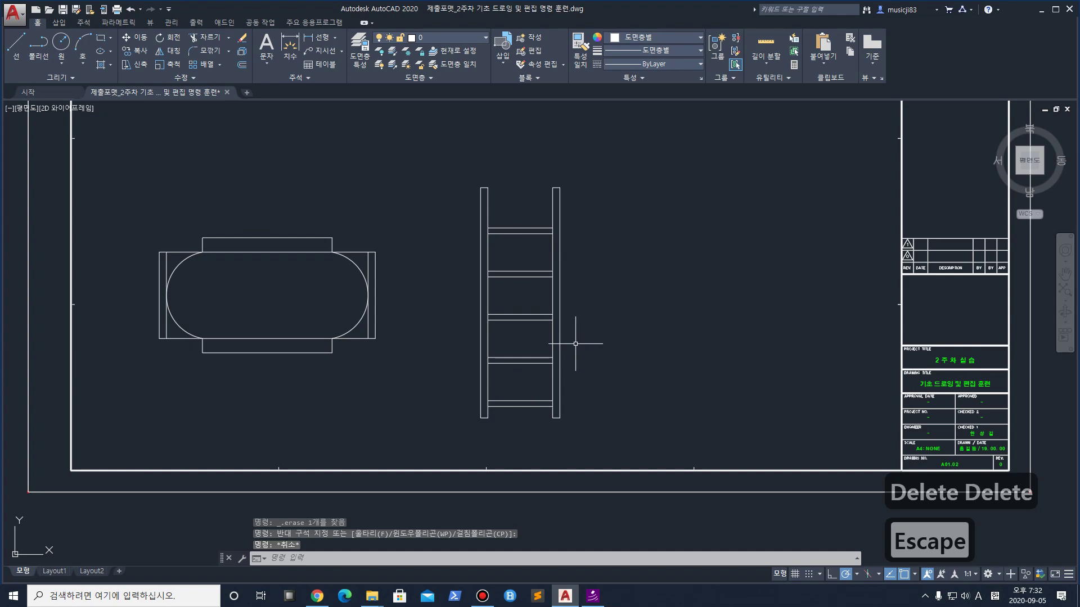
# Undo the rung erasures and the earlier rung copies
pyautogui.hotkey('ctrl', 'z')
pyautogui.hotkey('ctrl', 'z')
pyautogui.hotkey('ctrl', 'z')
pyautogui.hotkey('ctrl', 'z')
pyautogui.hotkey('ctrl', 'z')
pyautogui.hotkey('ctrl', 'z')
pyautogui.hotkey('ctrl', 'z')
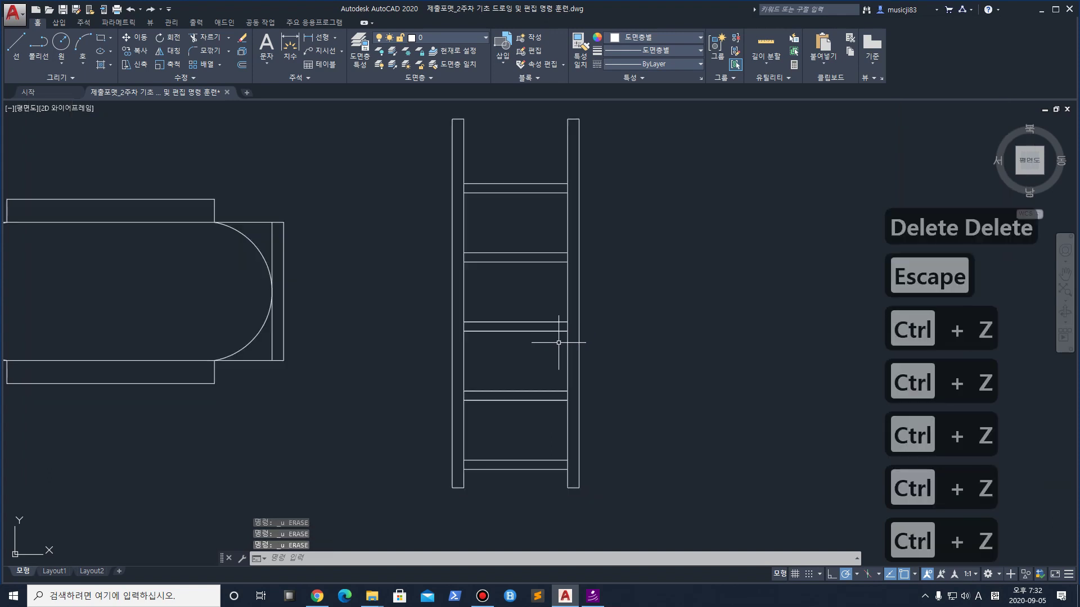
pyautogui.hotkey('ctrl', 'z')
pyautogui.hotkey('ctrl', 'z')
pyautogui.scroll(-2, 559, 342)
pyautogui.scroll(2, 557, 351)
# Copy the four bottom rung lines upward three times at even spacing
pyautogui.click(533, 444)
pyautogui.click(483, 304)
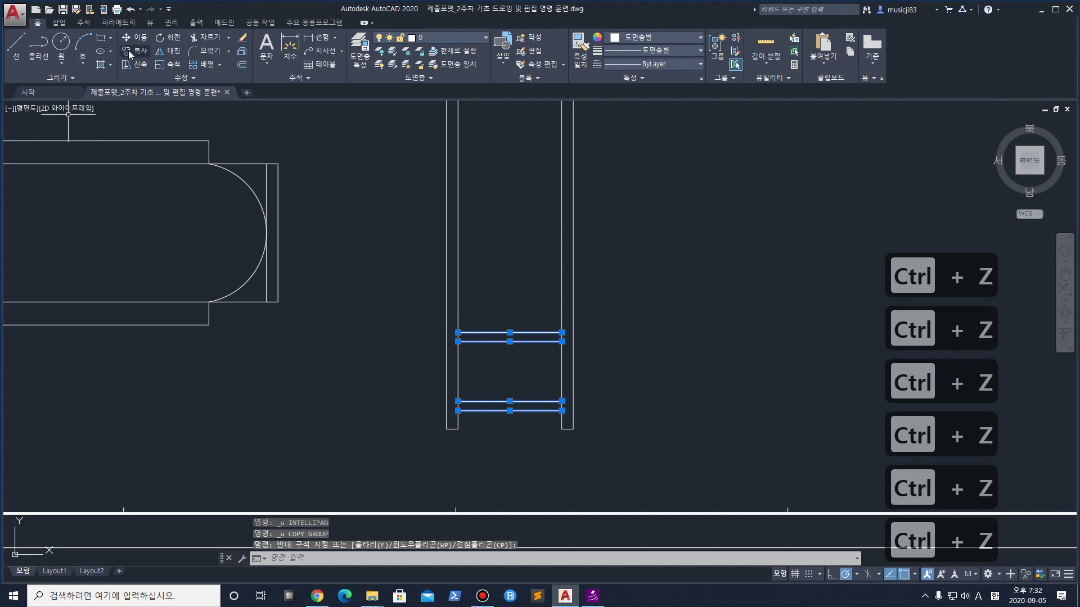
pyautogui.write('co')
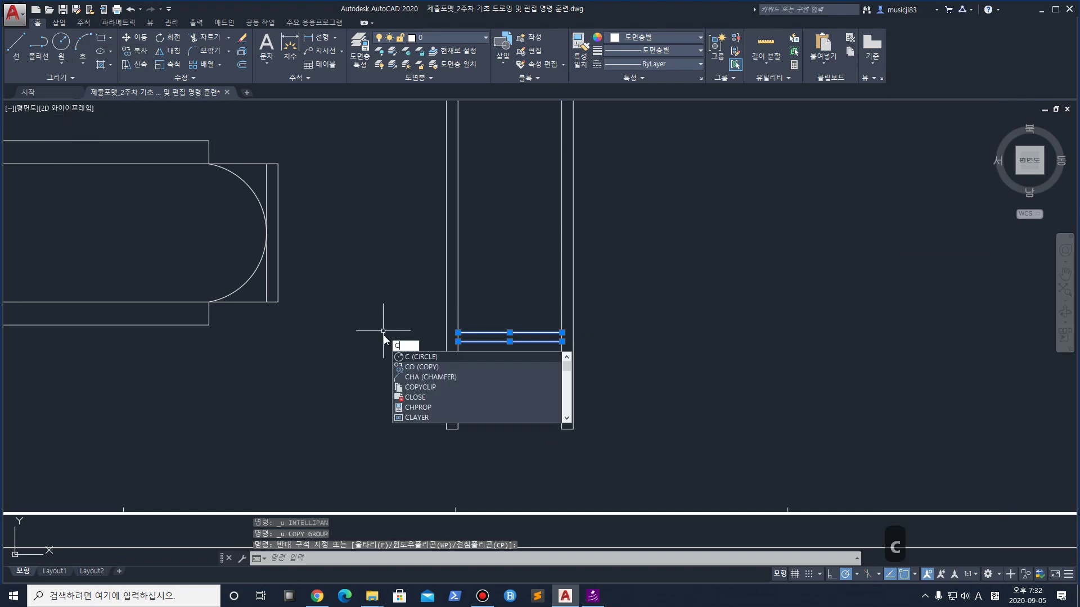
pyautogui.press('Return')
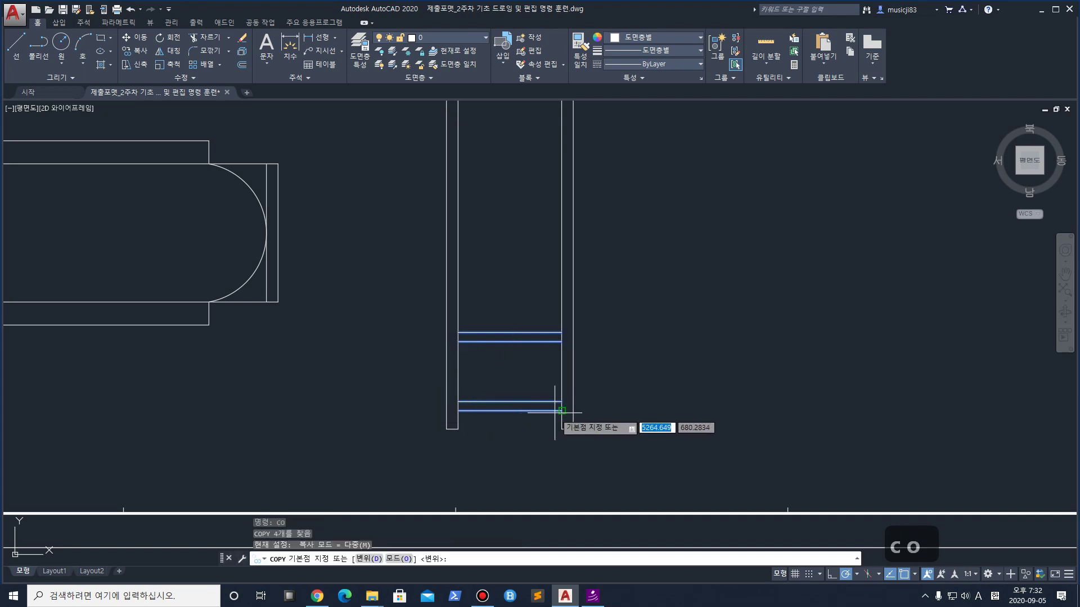
pyautogui.click(561, 408)
pyautogui.click(562, 334)
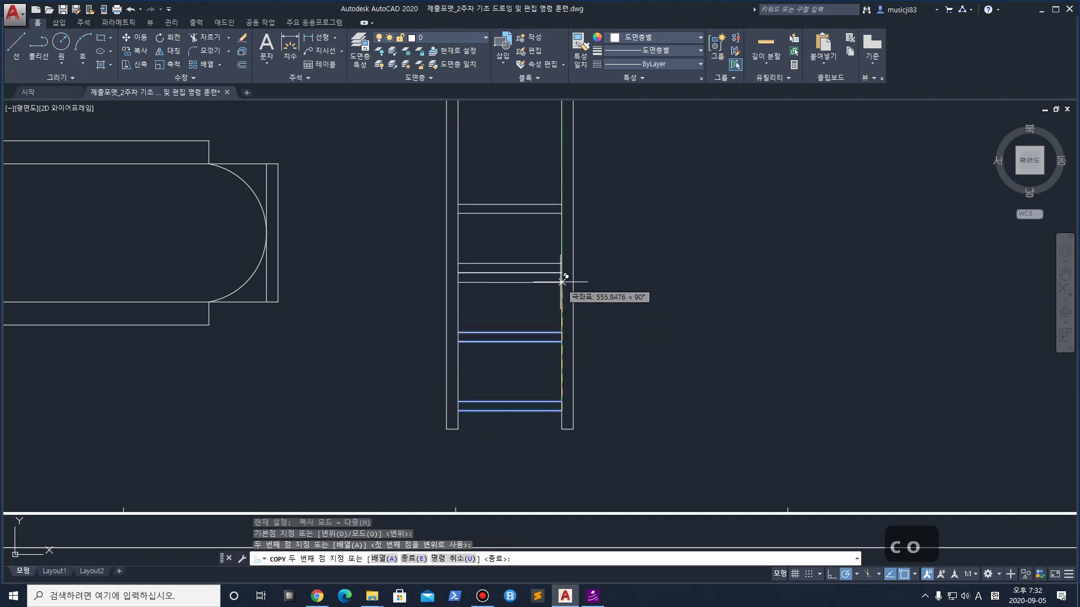
pyautogui.click(562, 264)
pyautogui.click(562, 201)
pyautogui.moveTo(562, 203); pyautogui.dragTo(572, 250, button='middle')
pyautogui.press('Escape')
# Erase the duplicate rung lines in the upper part of the ladder
pyautogui.click(543, 270)
pyautogui.click(541, 246)
pyautogui.press('Delete')
pyautogui.click(540, 241)
pyautogui.press('Delete')
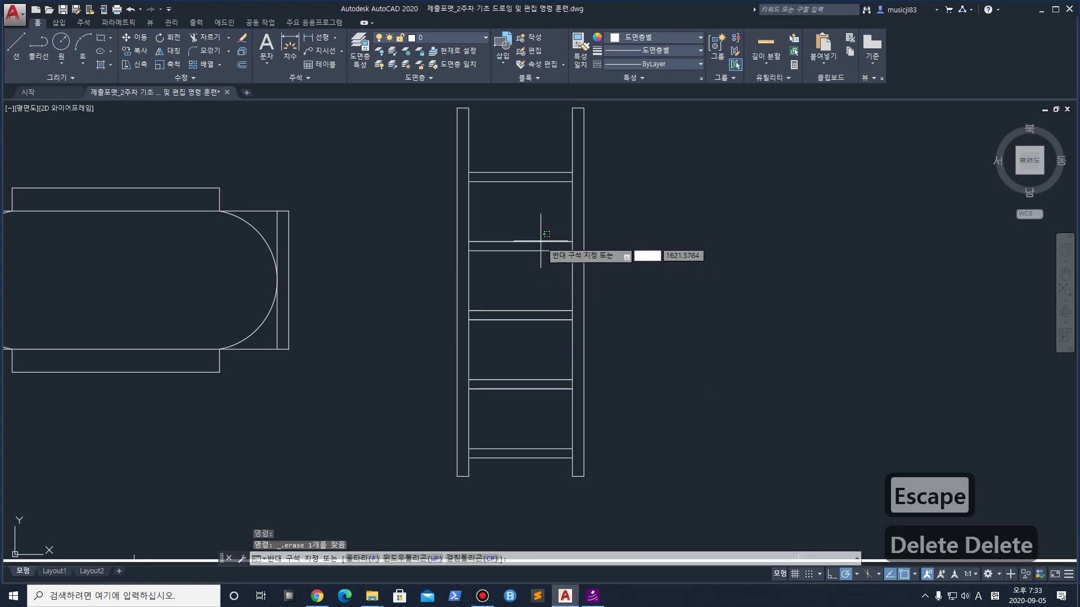
pyautogui.click(528, 231)
pyautogui.press('Delete')
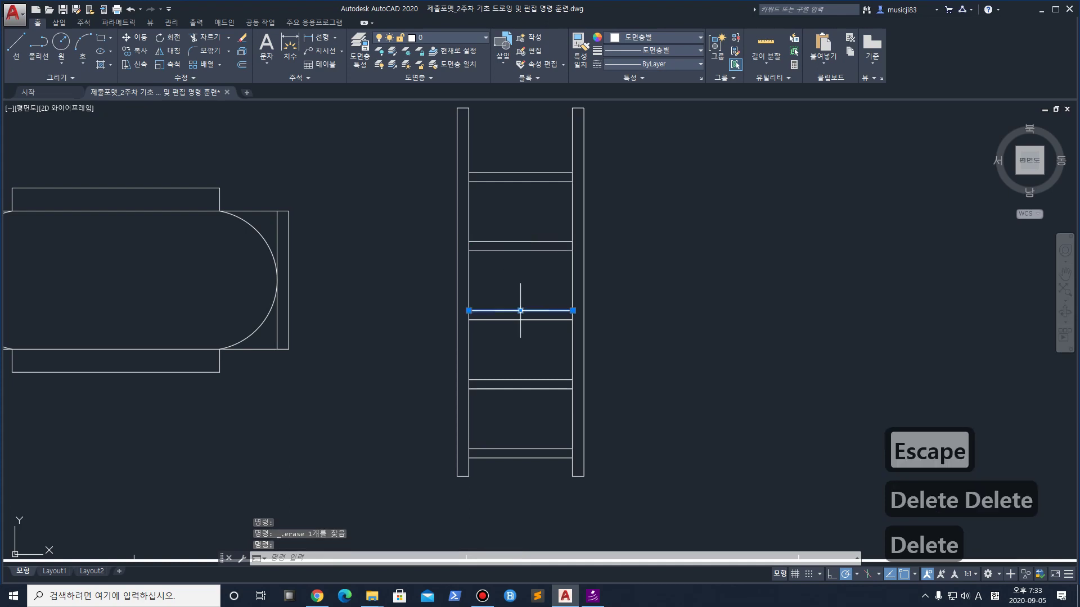
pyautogui.press('Delete')
# Erase the remaining duplicate rung lines lower down, leaving five even rung pairs
pyautogui.click(509, 312)
pyautogui.press('Delete')
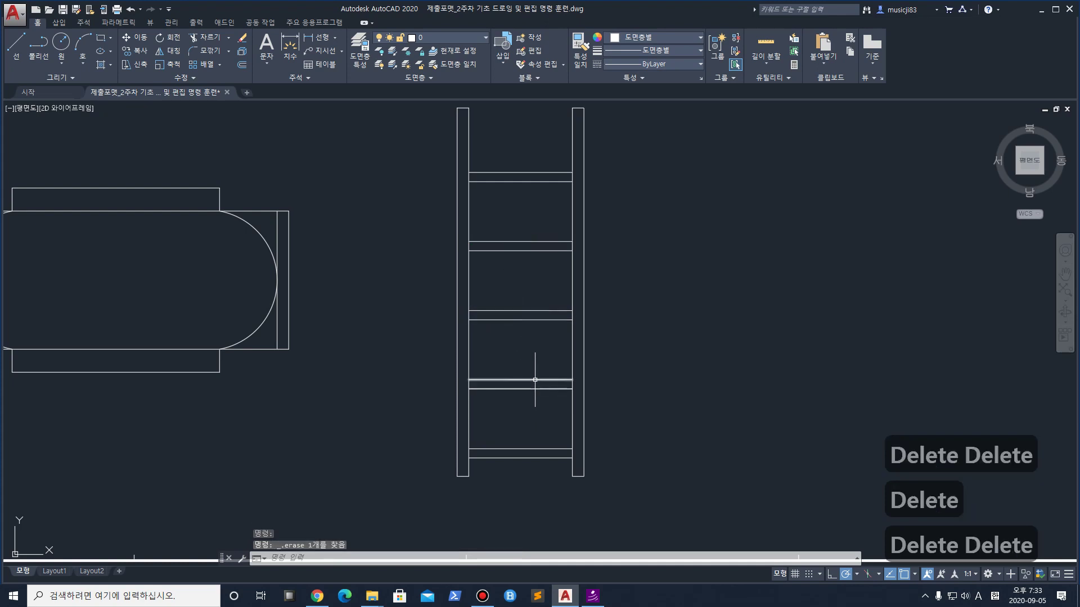
pyautogui.press('Delete')
pyautogui.click(535, 381)
pyautogui.press('Delete')
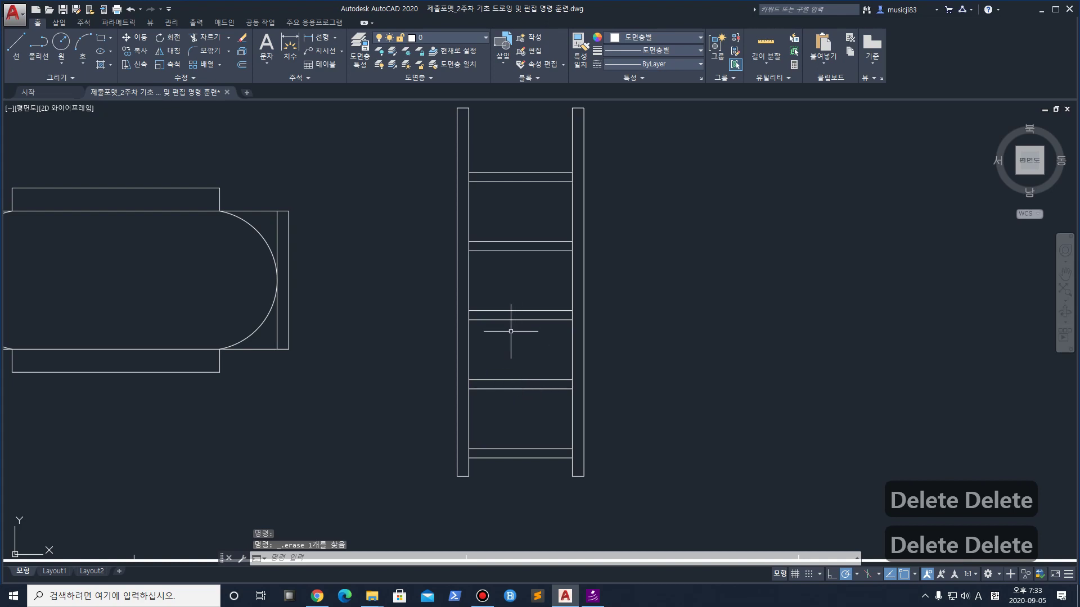
pyautogui.moveTo(507, 132); pyautogui.dragTo(497, 179, button='middle')
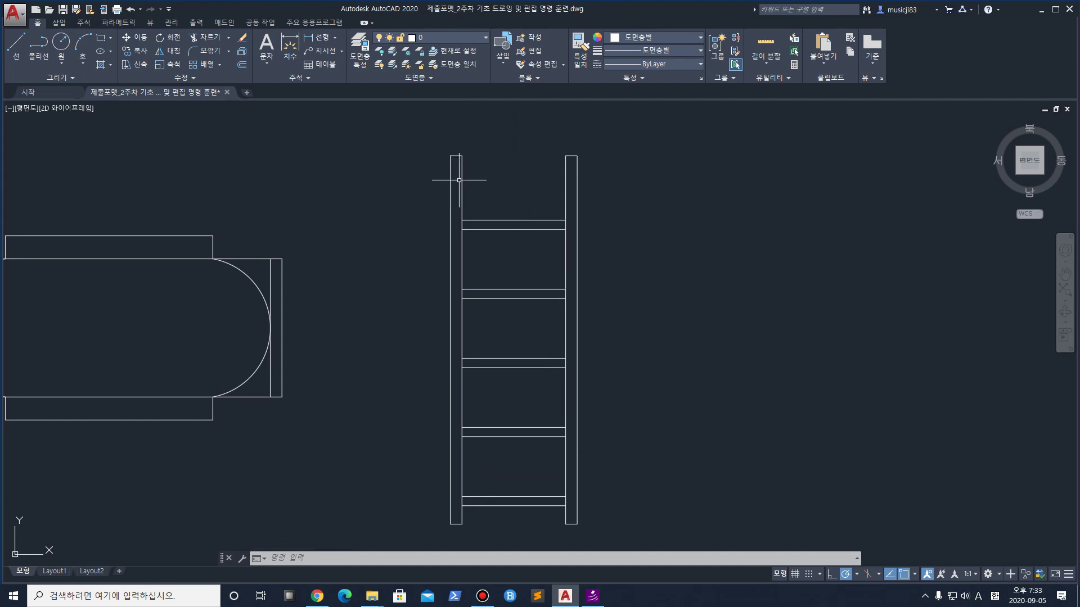
# Start FILLET, enter 25, and try rounding the left rail's top corner
pyautogui.write('f')
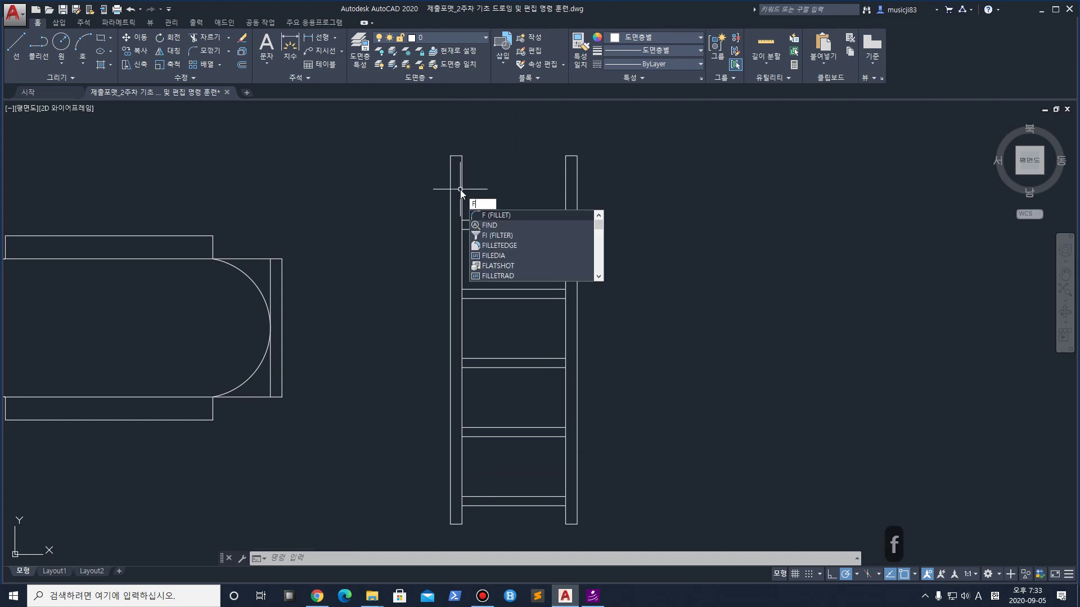
pyautogui.press('space')
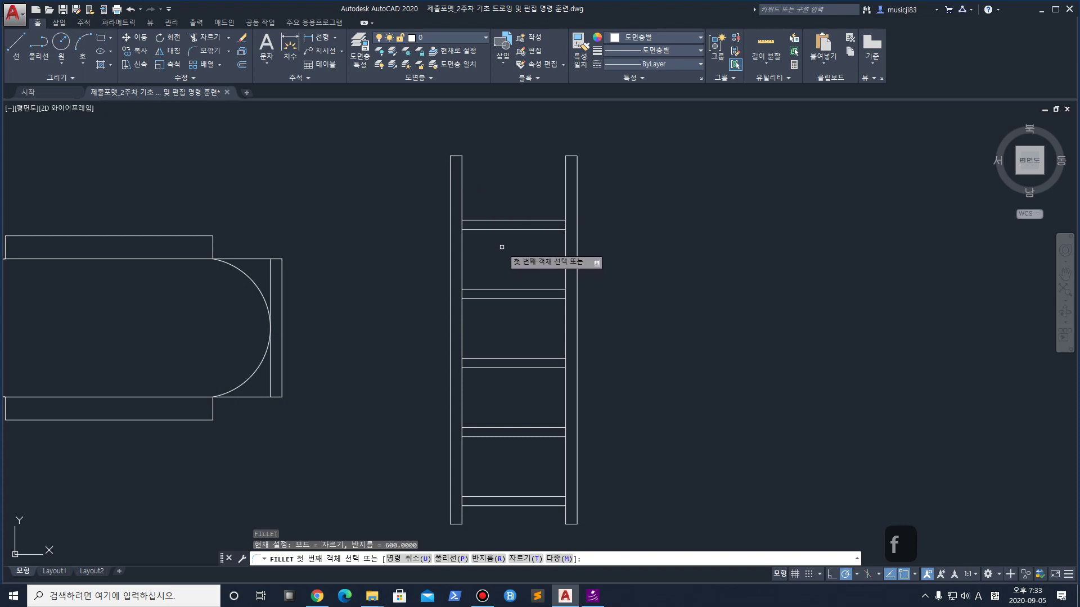
pyautogui.write('25')
pyautogui.press('Return')
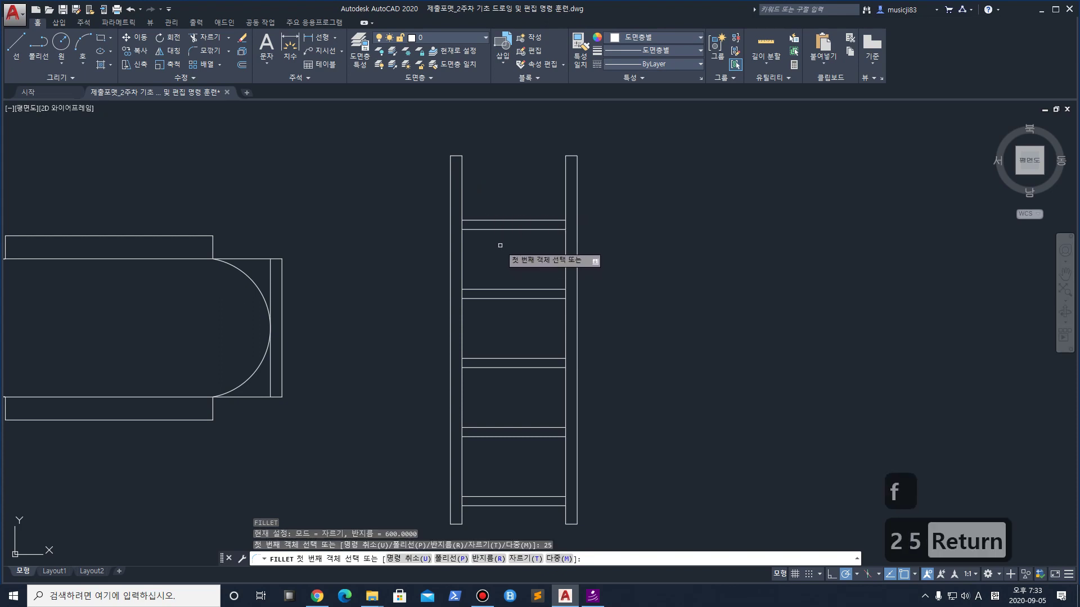
pyautogui.click(450, 169)
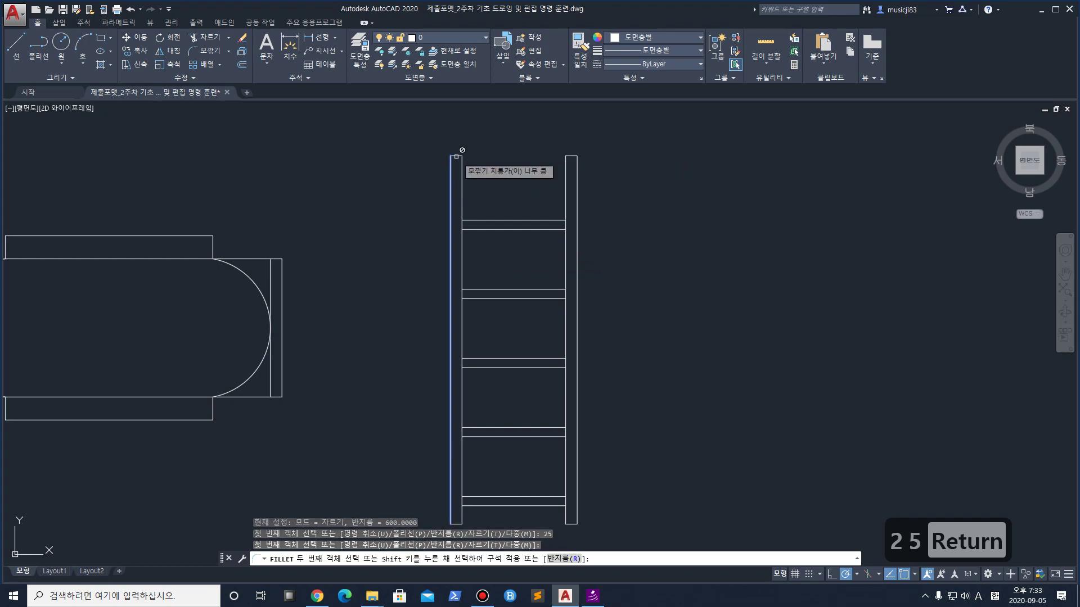
pyautogui.click(464, 157)
pyautogui.scroll(5, 464, 157)
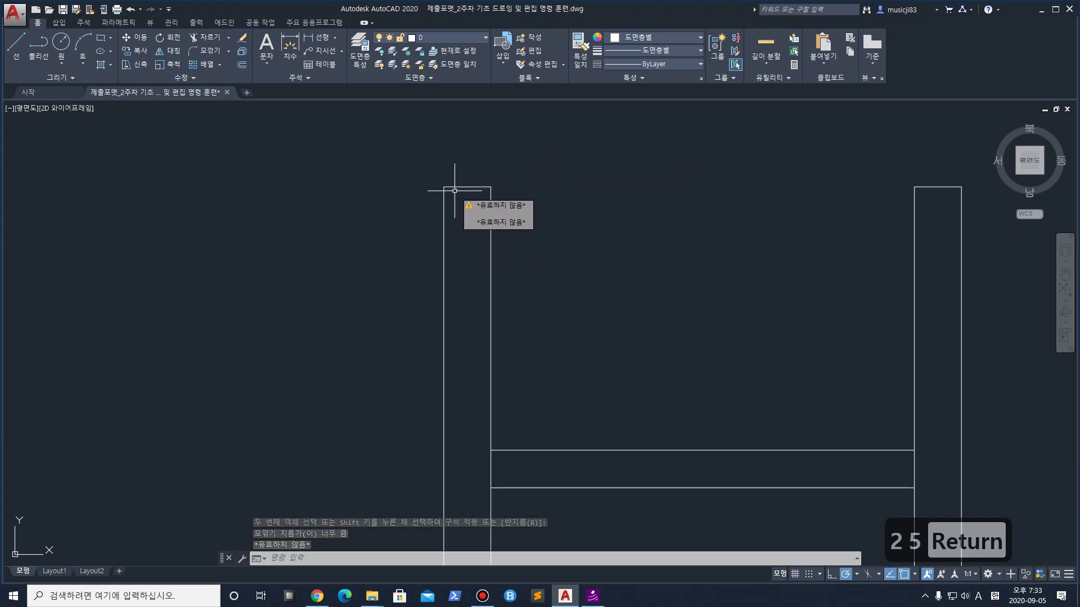
# Set the fillet radius to 25
pyautogui.write('f')
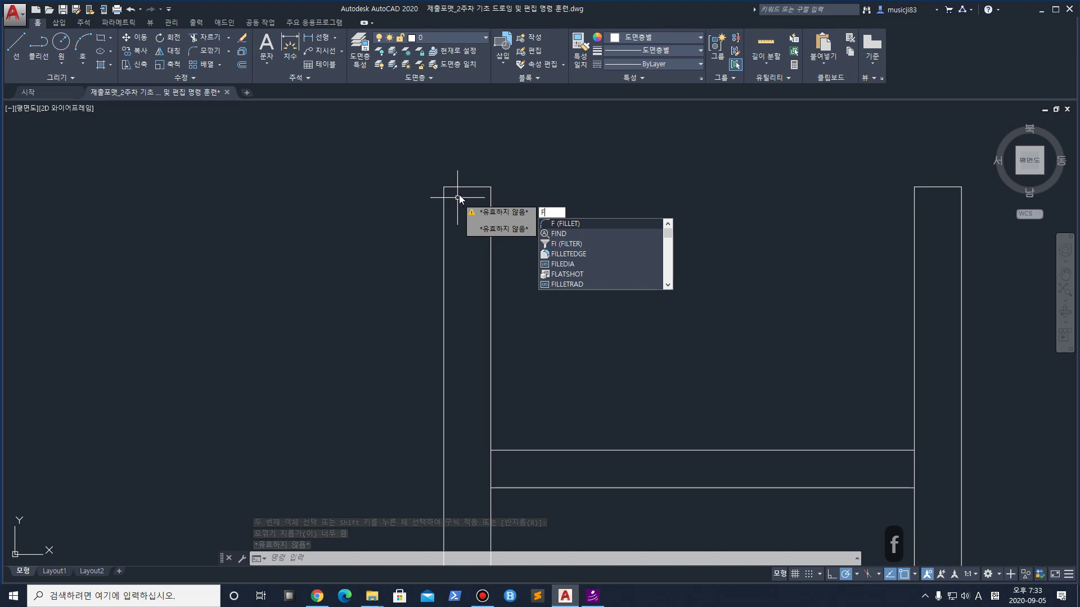
pyautogui.press('Return')
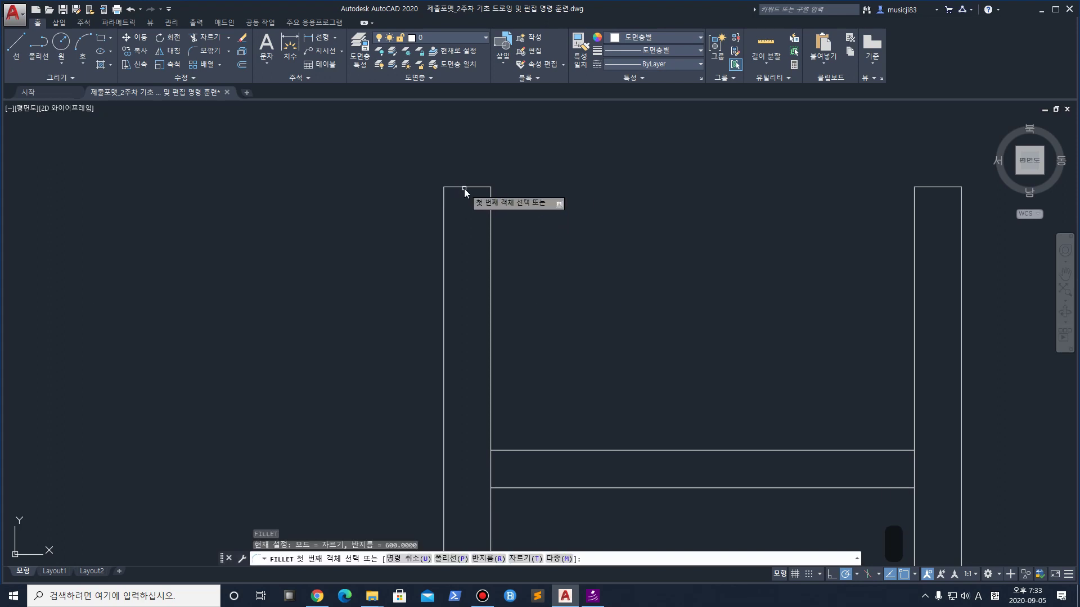
pyautogui.write('25')
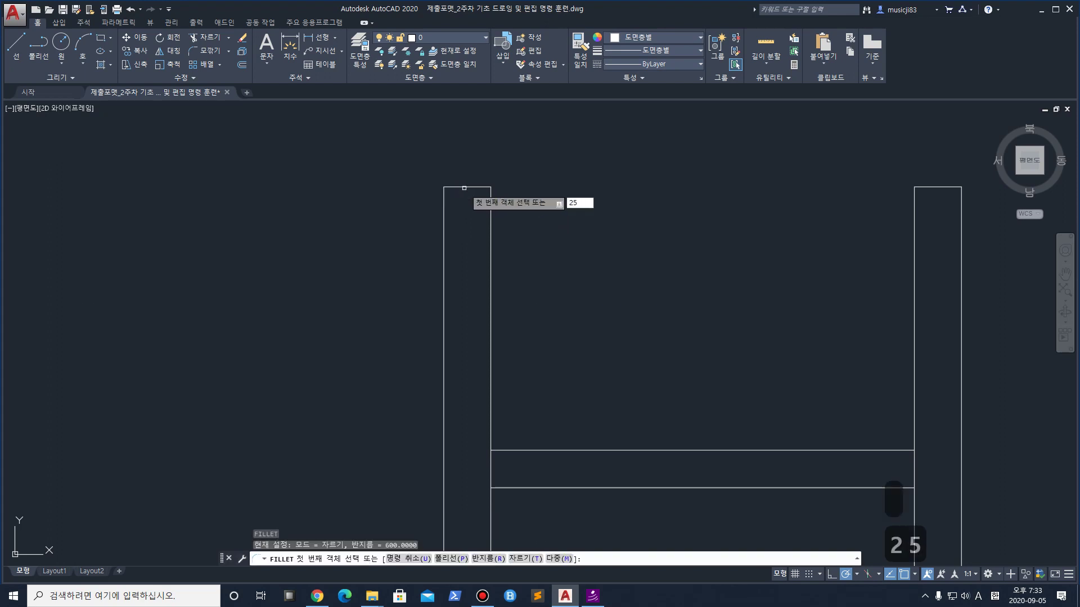
pyautogui.press('Return')
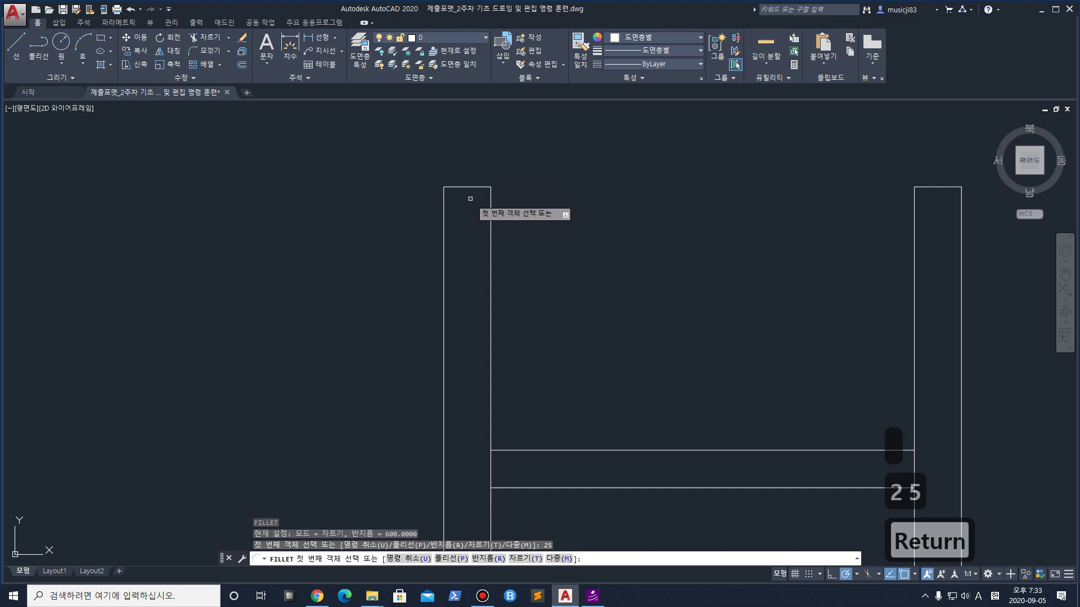
pyautogui.click(494, 559)
pyautogui.write('25')
pyautogui.press('Return')
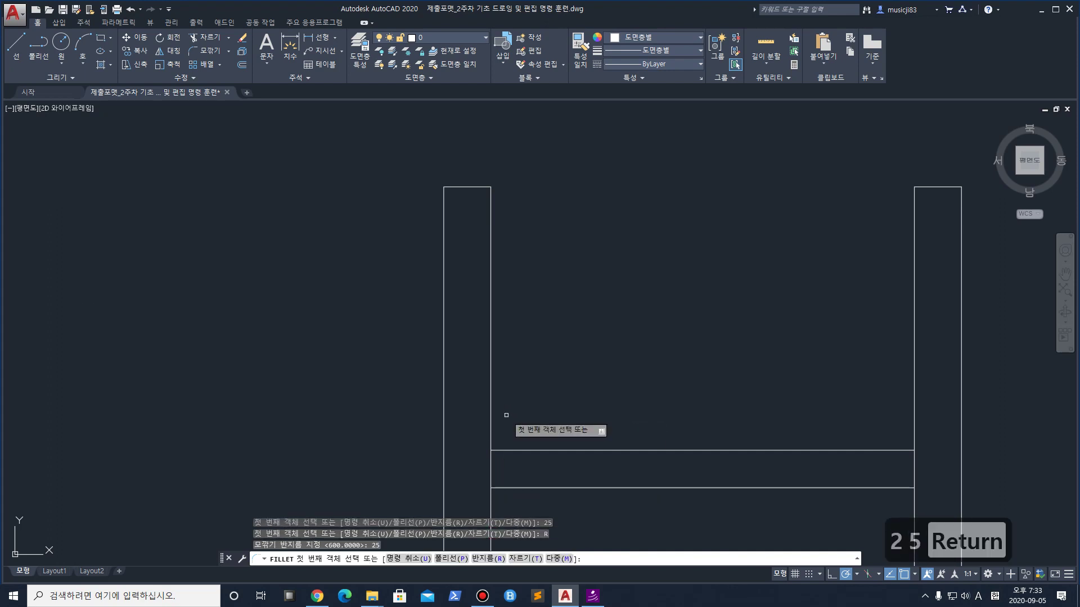
pyautogui.press('Escape')
pyautogui.press('Escape')
pyautogui.press('Escape')
# Fillet both top corners of the left rail with radius 25
pyautogui.write('f')
pyautogui.press('space')
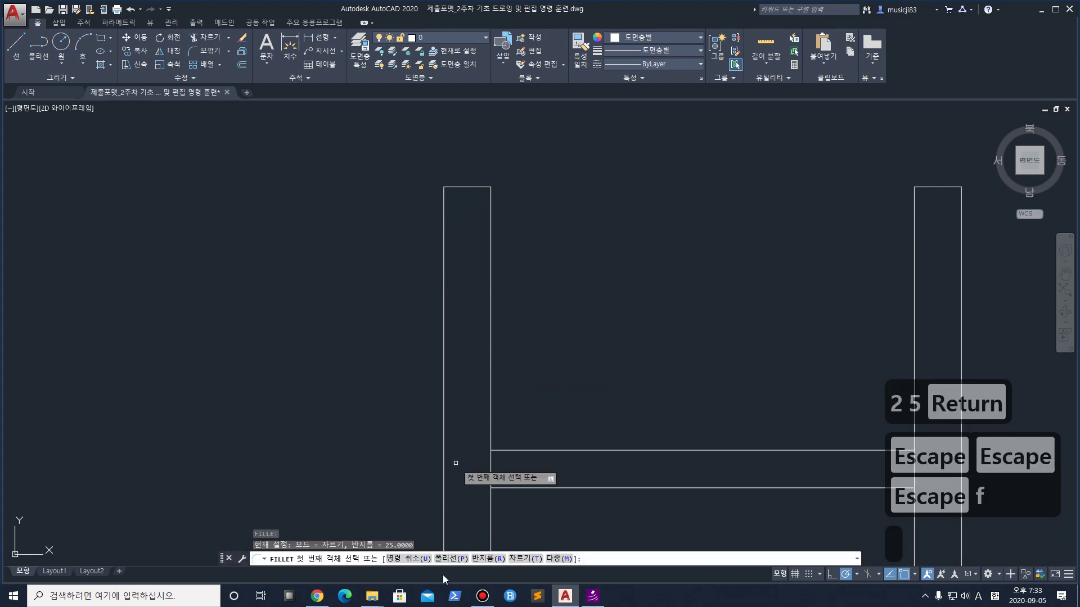
pyautogui.click(477, 564)
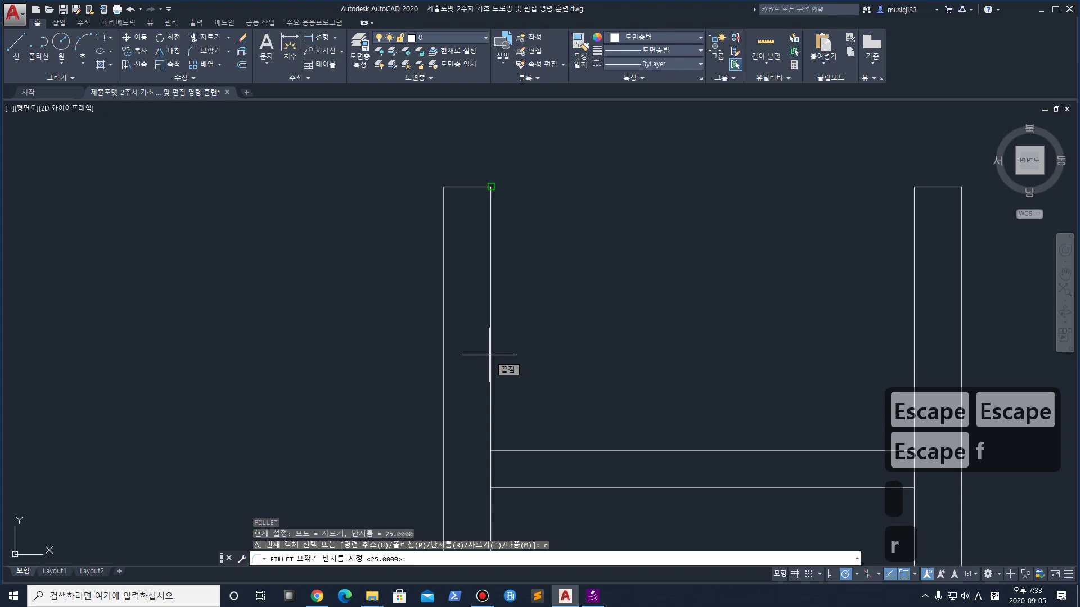
pyautogui.write('25')
pyautogui.press('Return')
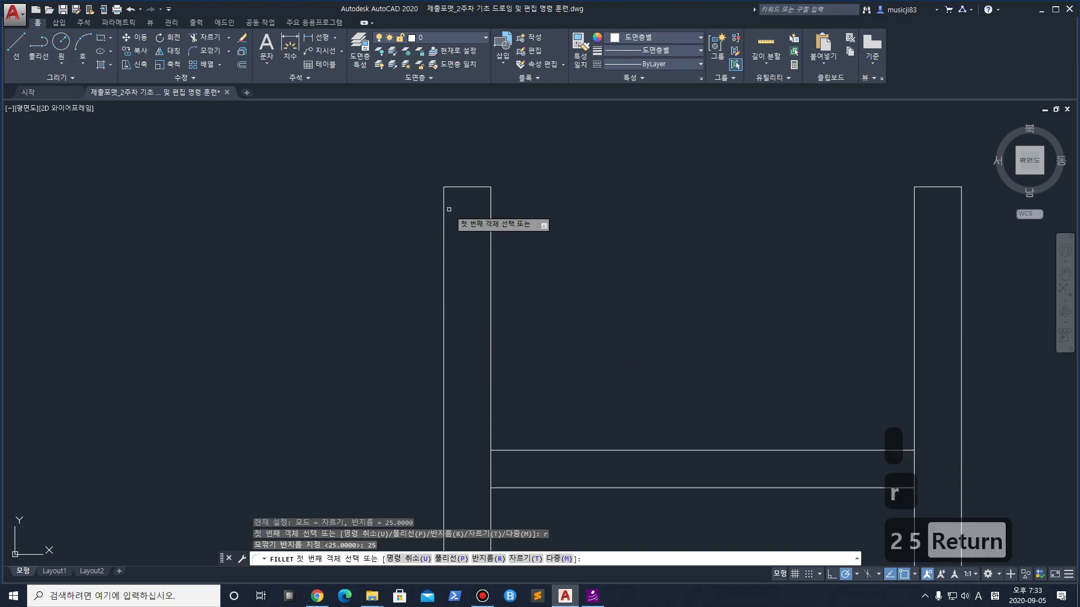
pyautogui.click(445, 209)
pyautogui.click(462, 187)
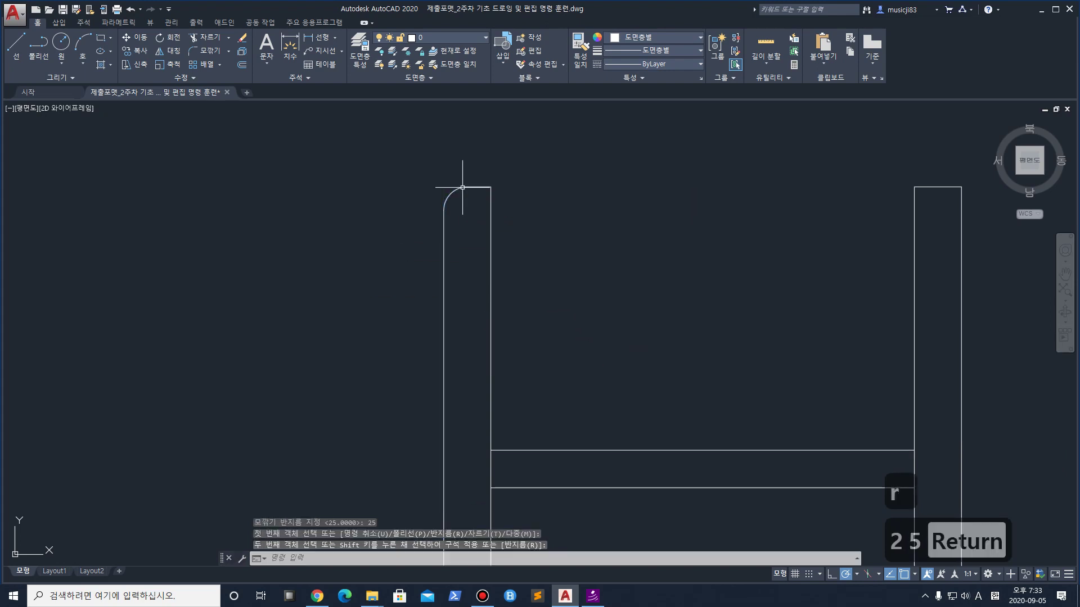
pyautogui.press('space')
pyautogui.click(491, 224)
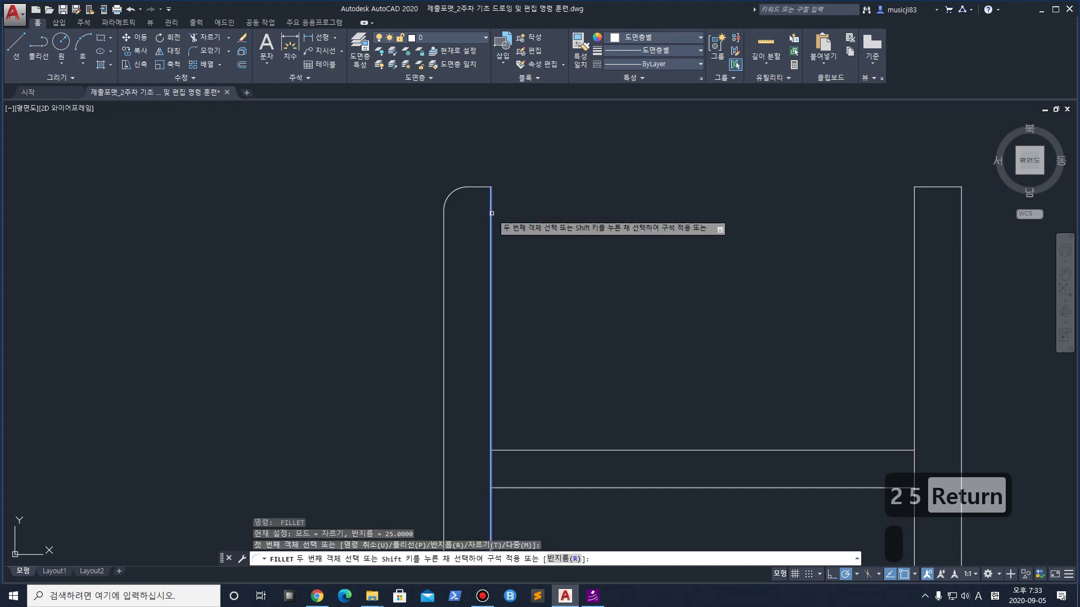
pyautogui.click(482, 187)
# Round the left rail's bottom end into a U with a 25 fillet
pyautogui.moveTo(494, 204)
pyautogui.mouseDown(button='middle')
pyautogui.moveTo(525, 361)
pyautogui.moveTo(494, 169)
pyautogui.moveTo(441, 103)
pyautogui.mouseUp(button='middle')
pyautogui.scroll(-5, 434, 313)
pyautogui.scroll(6, 429, 229)
pyautogui.moveTo(429, 228)
pyautogui.mouseDown(button='middle')
pyautogui.moveTo(393, 218)
pyautogui.moveTo(413, 276)
pyautogui.mouseUp(button='middle')
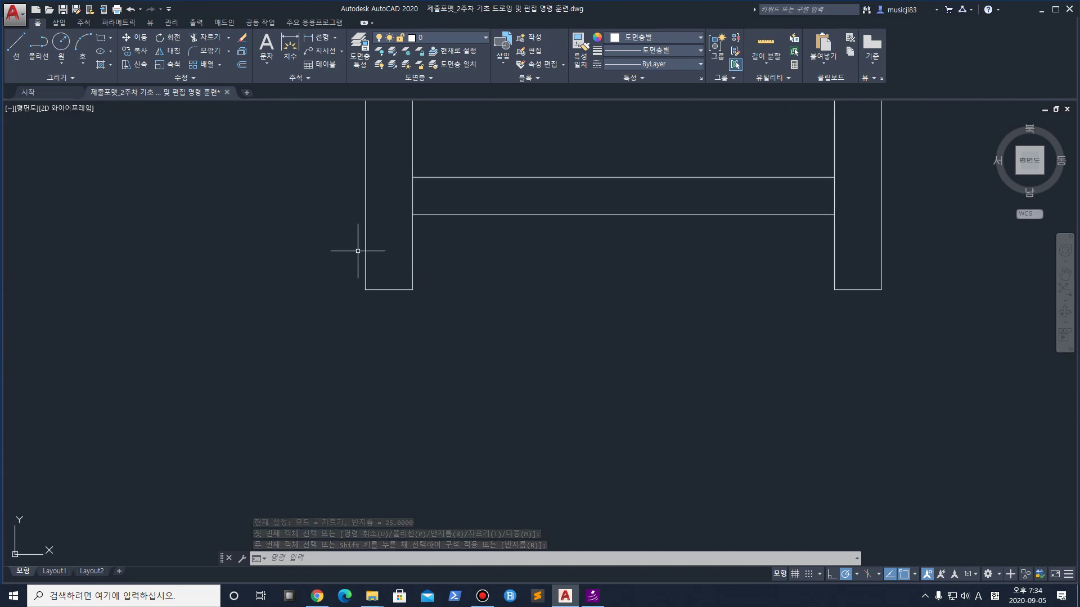
pyautogui.press('space')
pyautogui.click(365, 268)
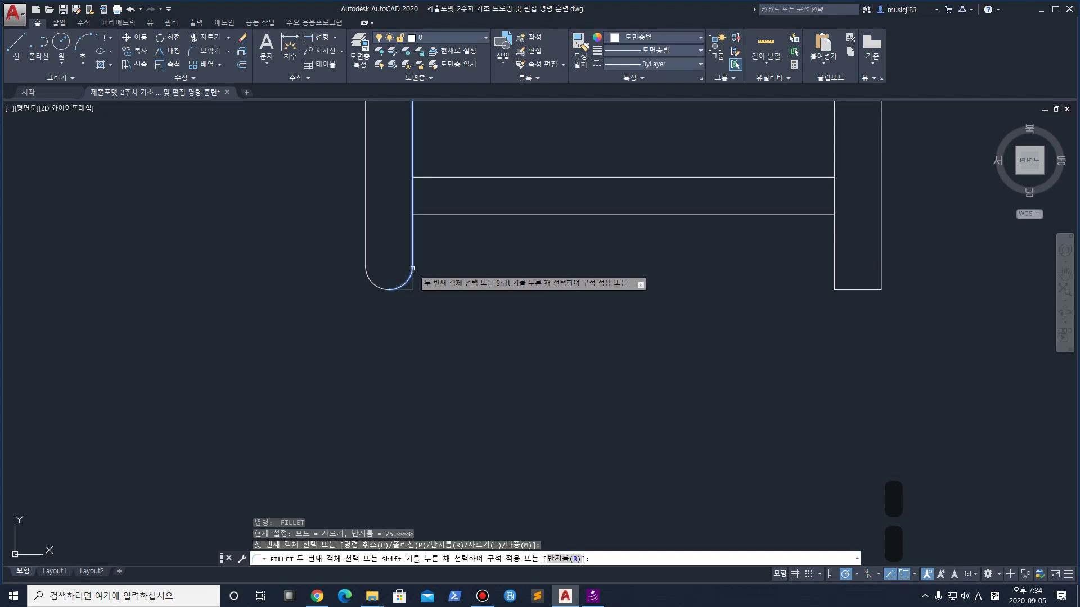
pyautogui.click(399, 288)
# Fillet both bottom corners of the right rail with radius 25
pyautogui.moveTo(849, 264); pyautogui.dragTo(580, 352, button='middle')
pyautogui.press('space')
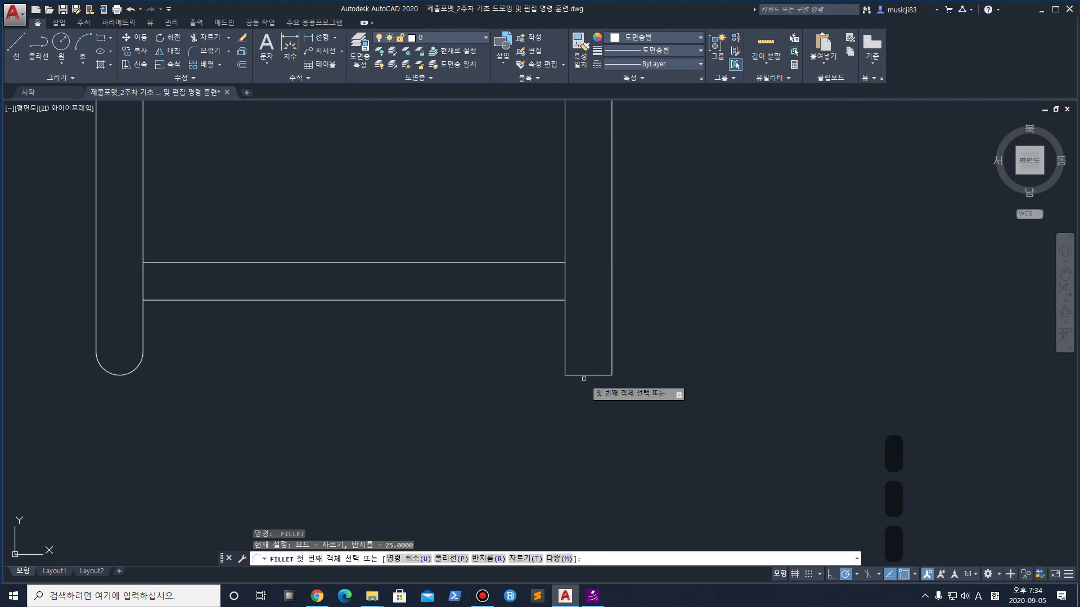
pyautogui.click(578, 375)
pyautogui.click(565, 356)
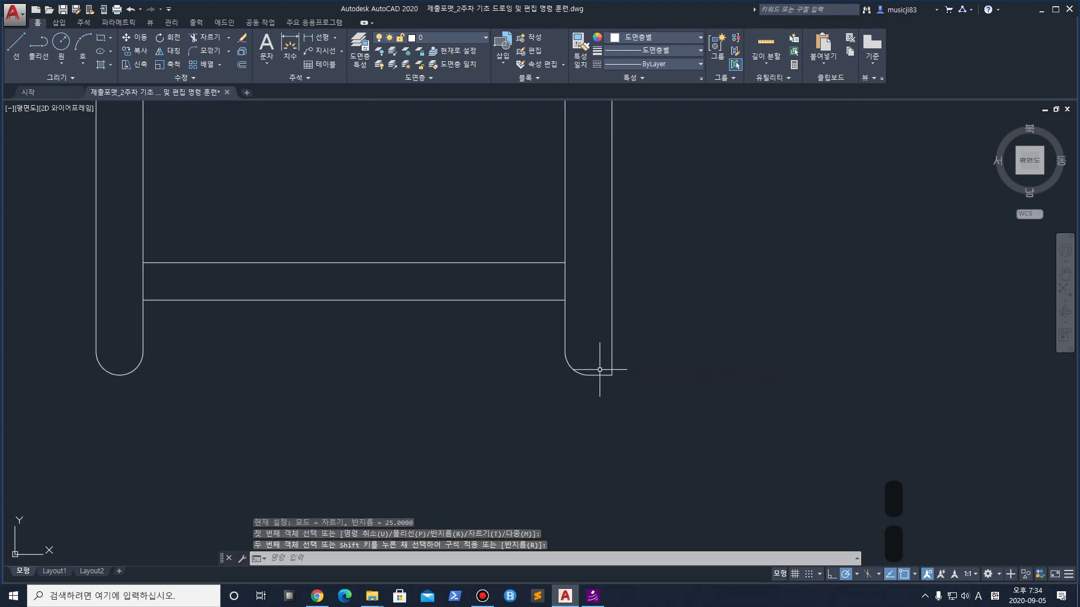
pyautogui.press('space')
pyautogui.click(611, 368)
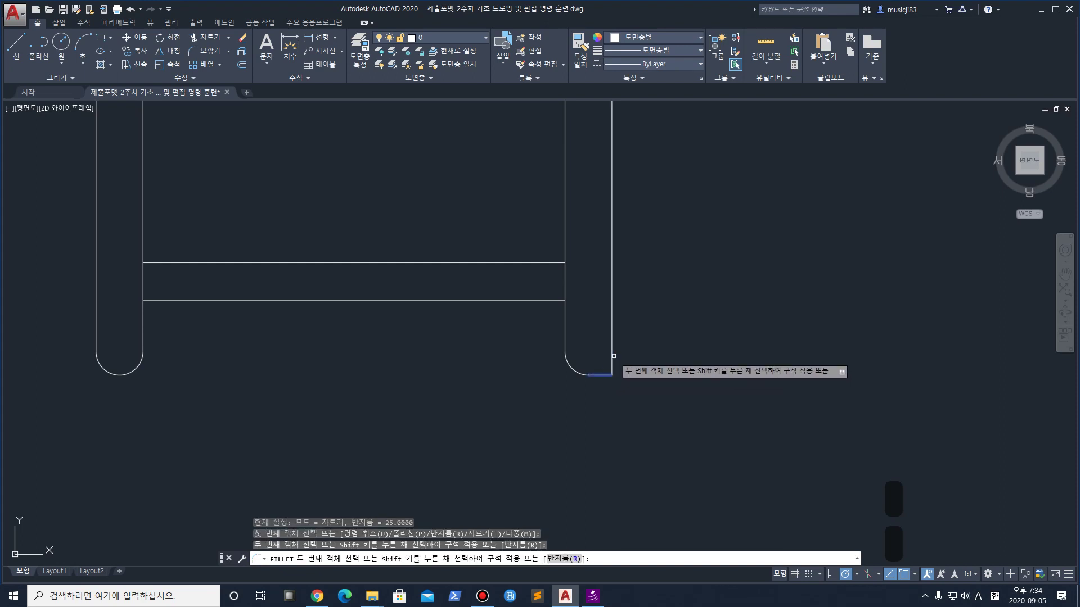
pyautogui.click(611, 358)
# Fillet both top corners of the right rail, completing its rounded top
pyautogui.scroll(-5, 609, 331)
pyautogui.moveTo(590, 191); pyautogui.dragTo(550, 395, button='middle')
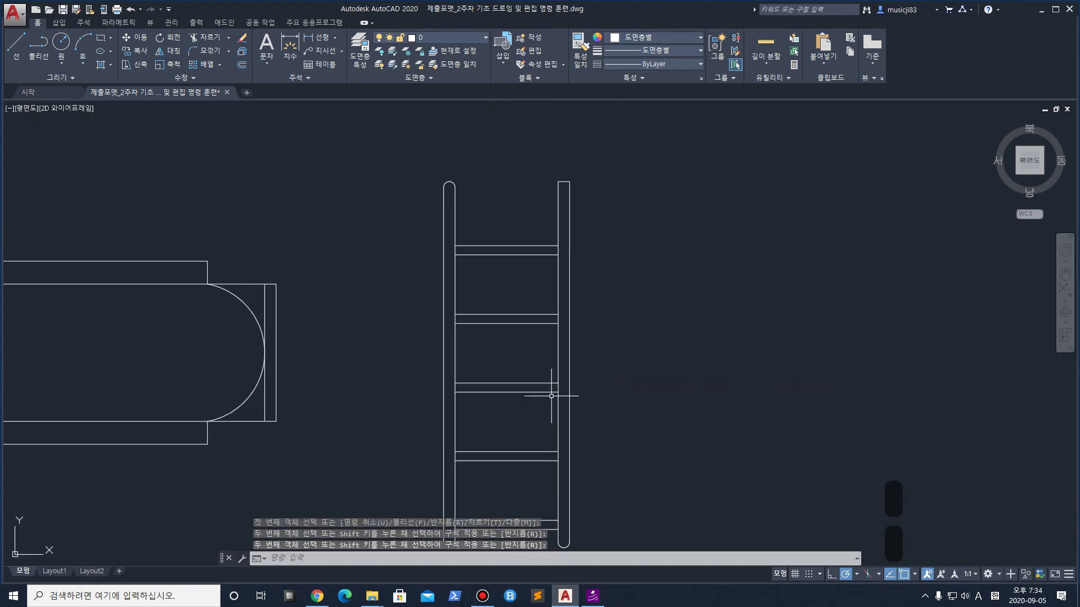
pyautogui.scroll(5, 545, 169)
pyautogui.press('space')
pyautogui.click(615, 249)
pyautogui.click(636, 232)
pyautogui.press('space')
pyautogui.click(650, 233)
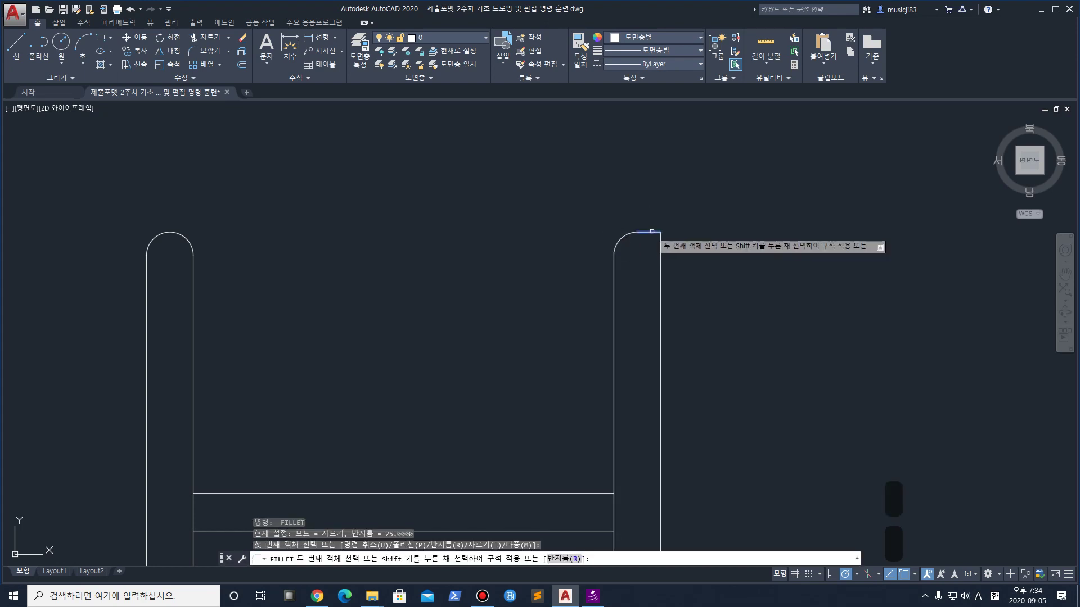
pyautogui.click(659, 253)
pyautogui.scroll(-4, 660, 252)
pyautogui.moveTo(660, 252)
pyautogui.mouseDown(button='middle')
pyautogui.moveTo(550, 169)
pyautogui.moveTo(518, 289)
pyautogui.moveTo(546, 325)
pyautogui.moveTo(514, 284)
pyautogui.mouseUp(button='middle')
pyautogui.scroll(-2, 514, 284)
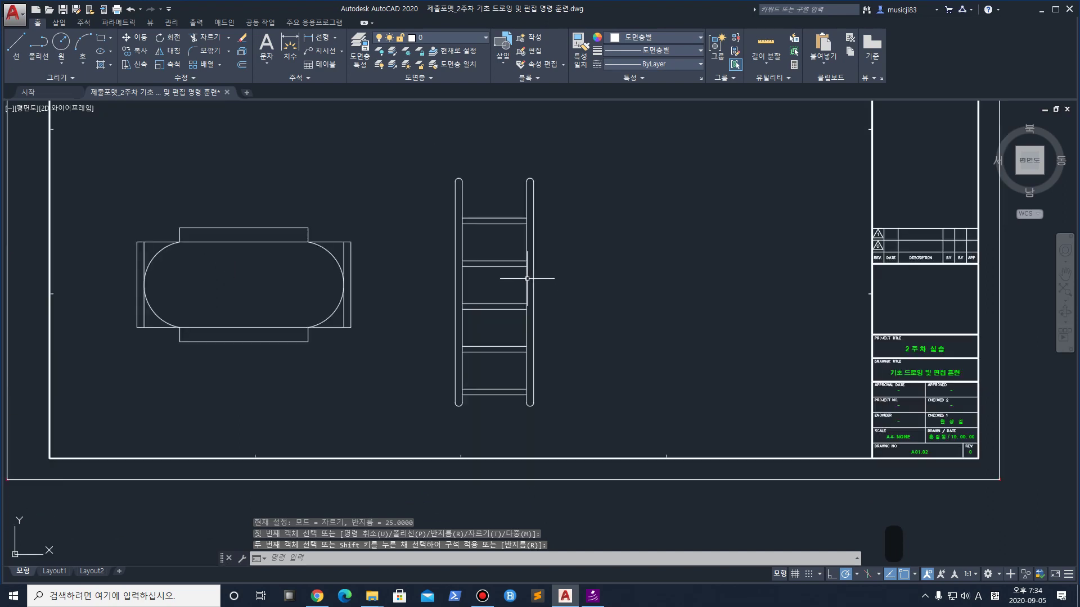
pyautogui.moveTo(686, 342); pyautogui.dragTo(487, 403, button='middle')
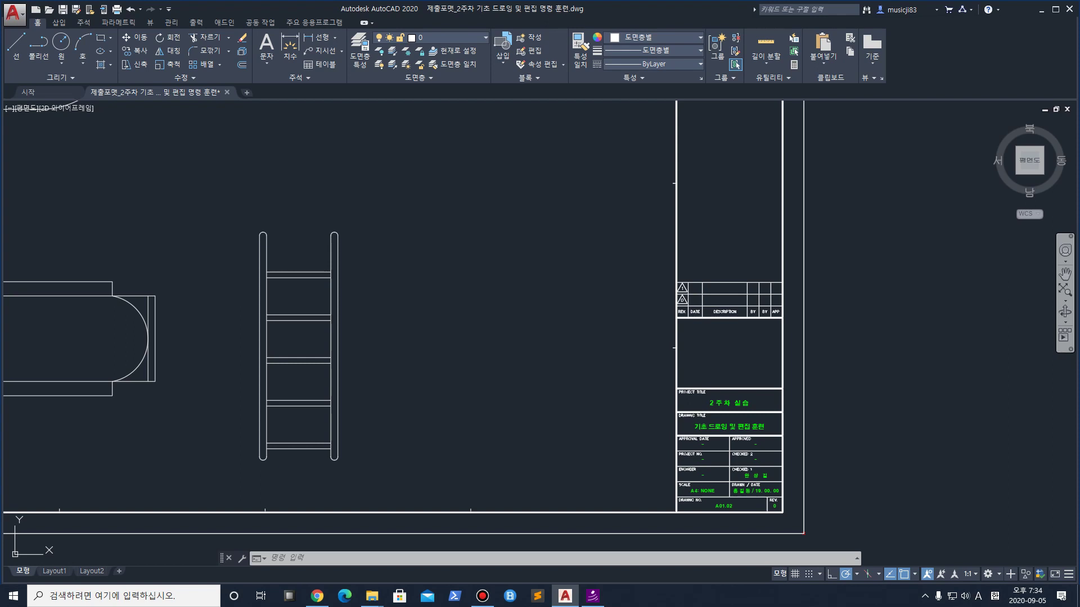
pyautogui.moveTo(913, 367); pyautogui.dragTo(998, 367, button='middle')
pyautogui.press('Delete')
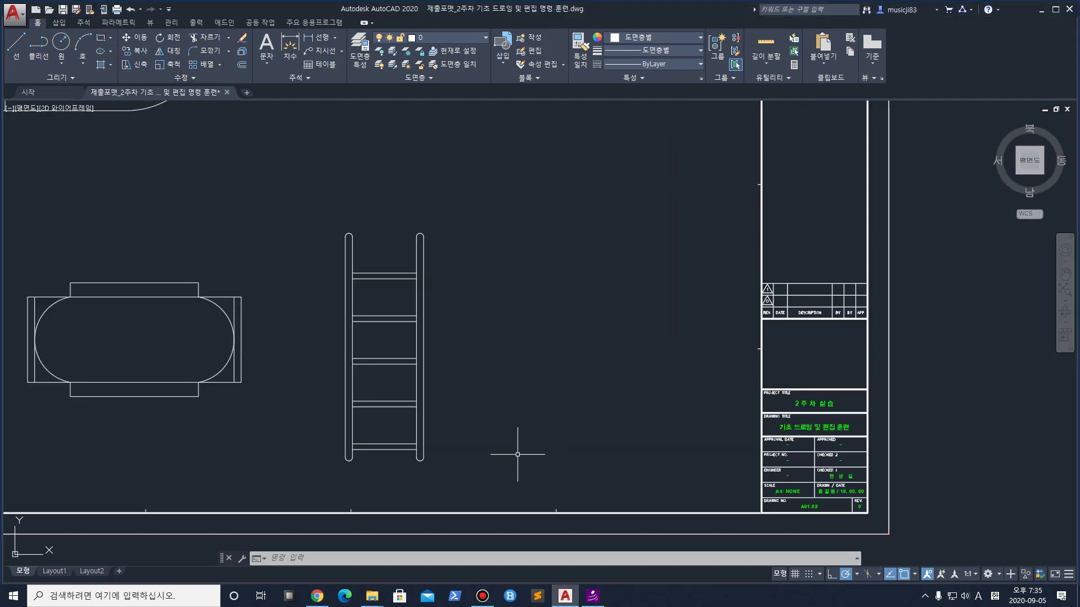
pyautogui.click(101, 38)
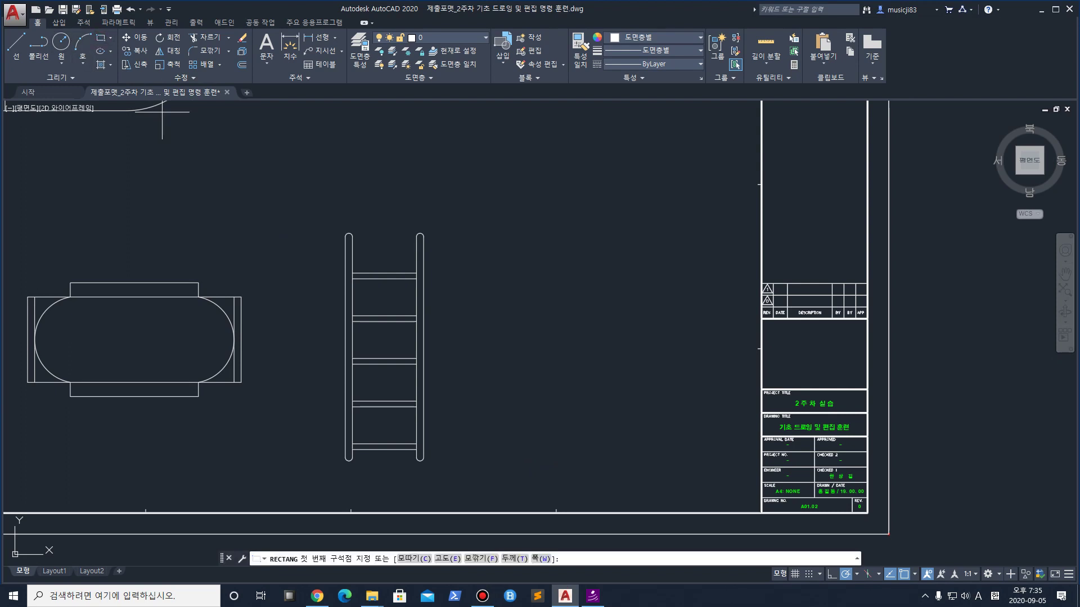
pyautogui.click(505, 460)
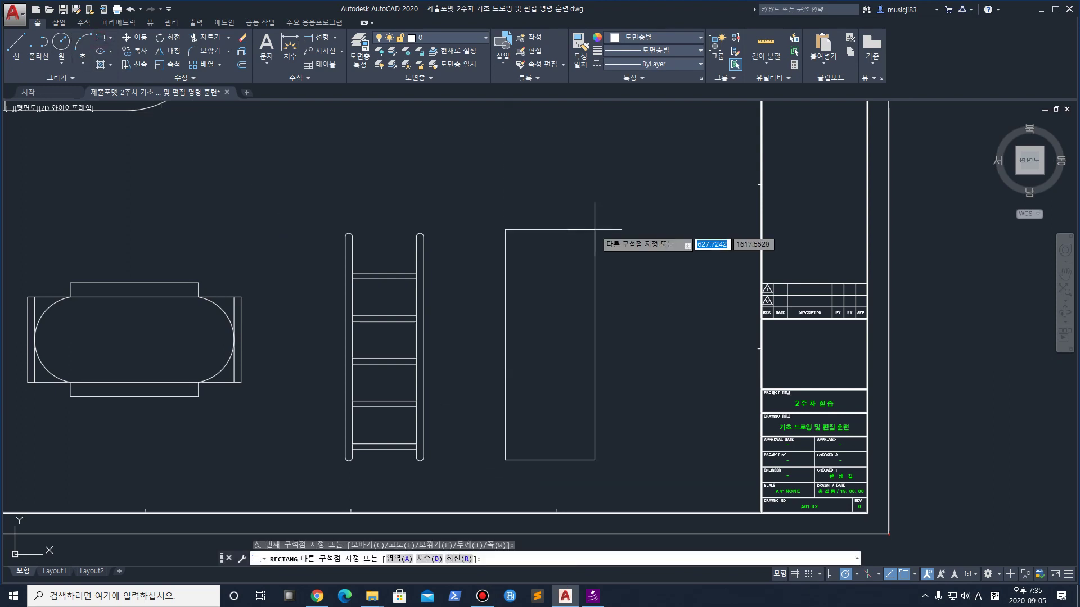
pyautogui.write('@')
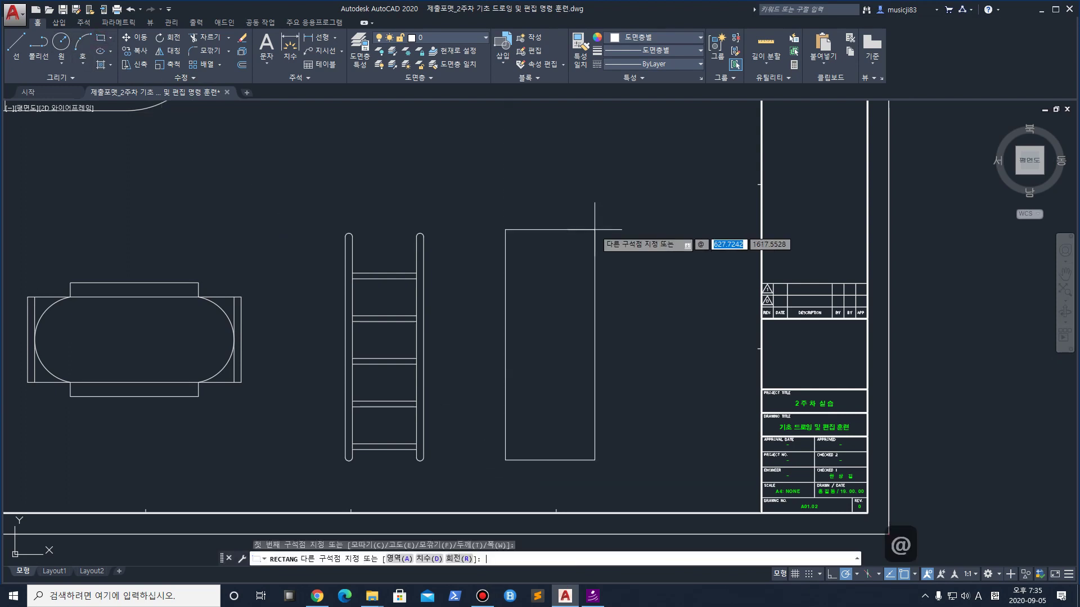
pyautogui.write('900')
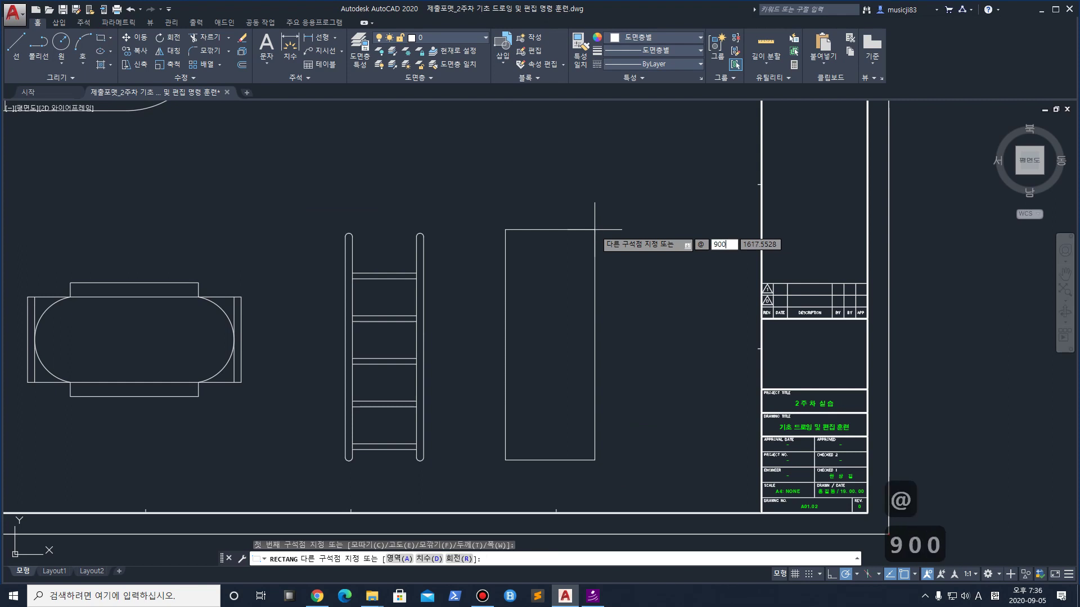
pyautogui.write(',')
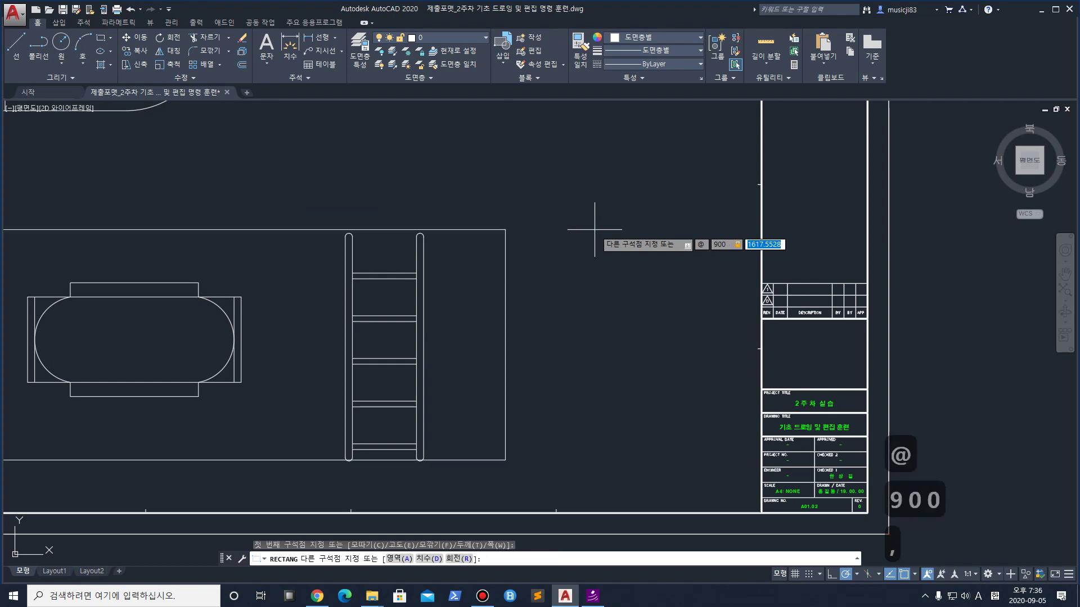
pyautogui.write('2100')
pyautogui.press('Return')
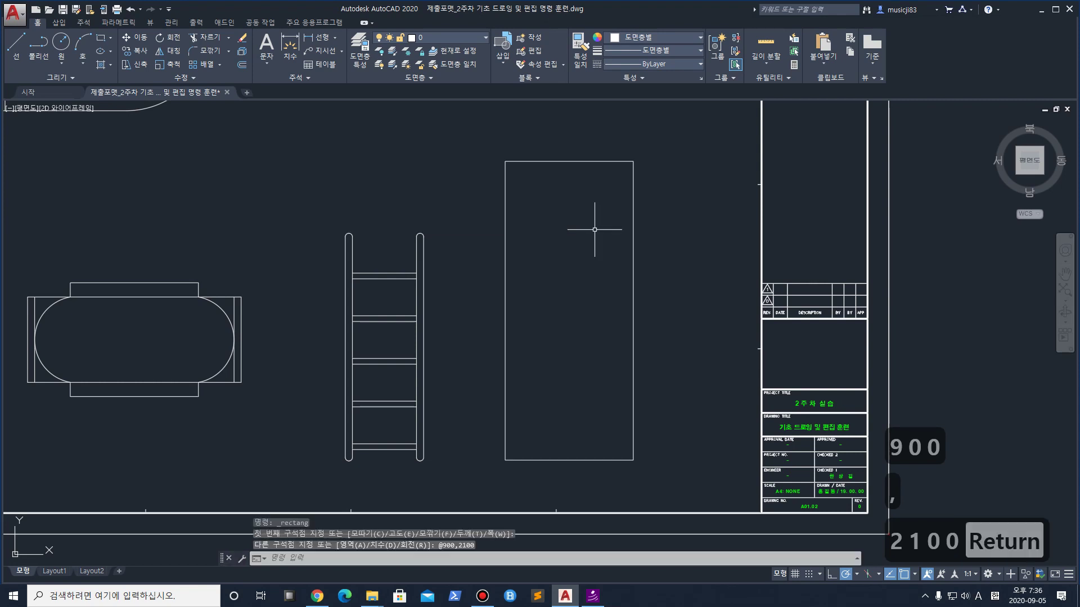
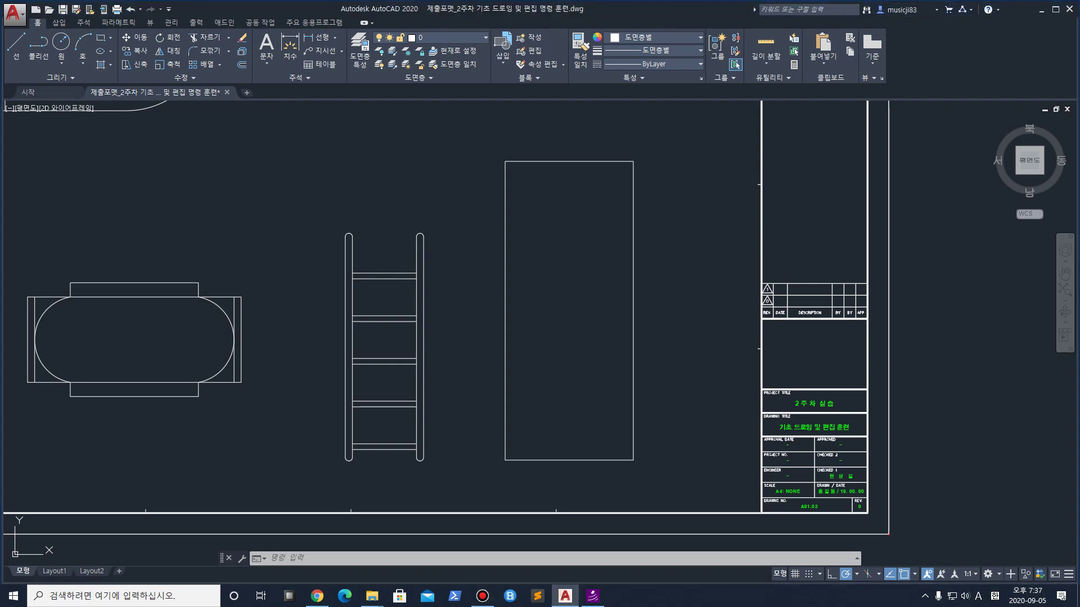
# Offset the 900 × 2100 door rectangle 30 units inward to create its inner frame
pyautogui.write('o')
pyautogui.press('Return')
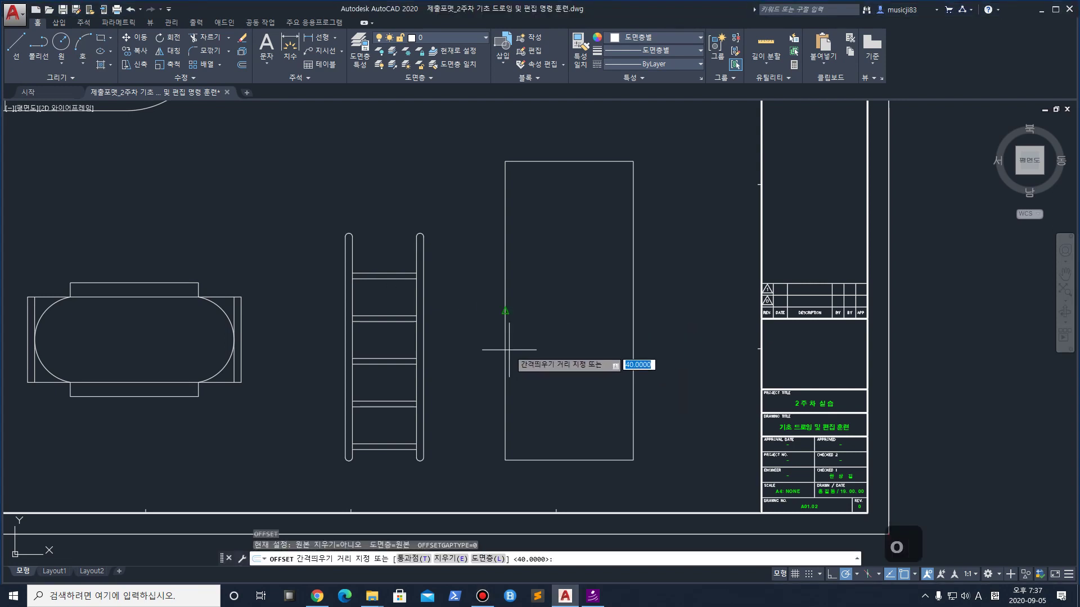
pyautogui.write('30')
pyautogui.press('Return')
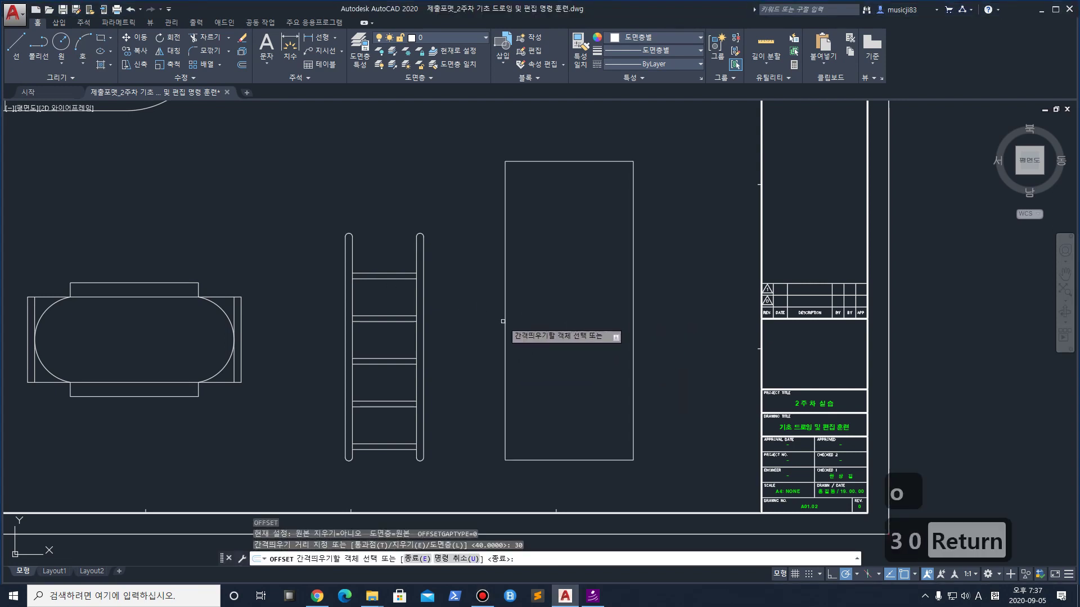
pyautogui.click(505, 318)
pyautogui.click(540, 320)
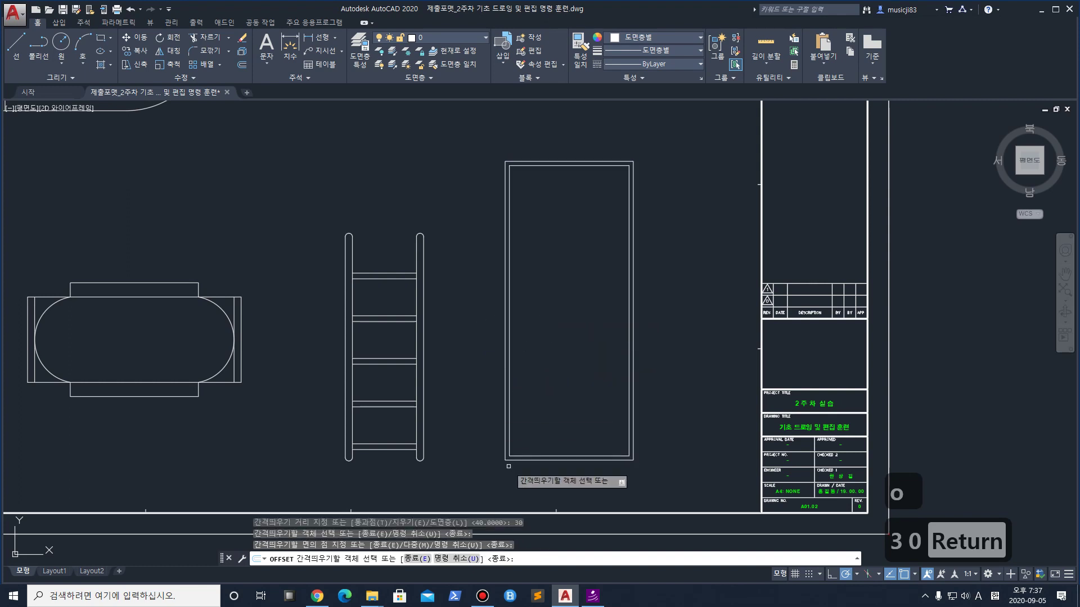
pyautogui.moveTo(507, 466); pyautogui.dragTo(508, 446, button='middle')
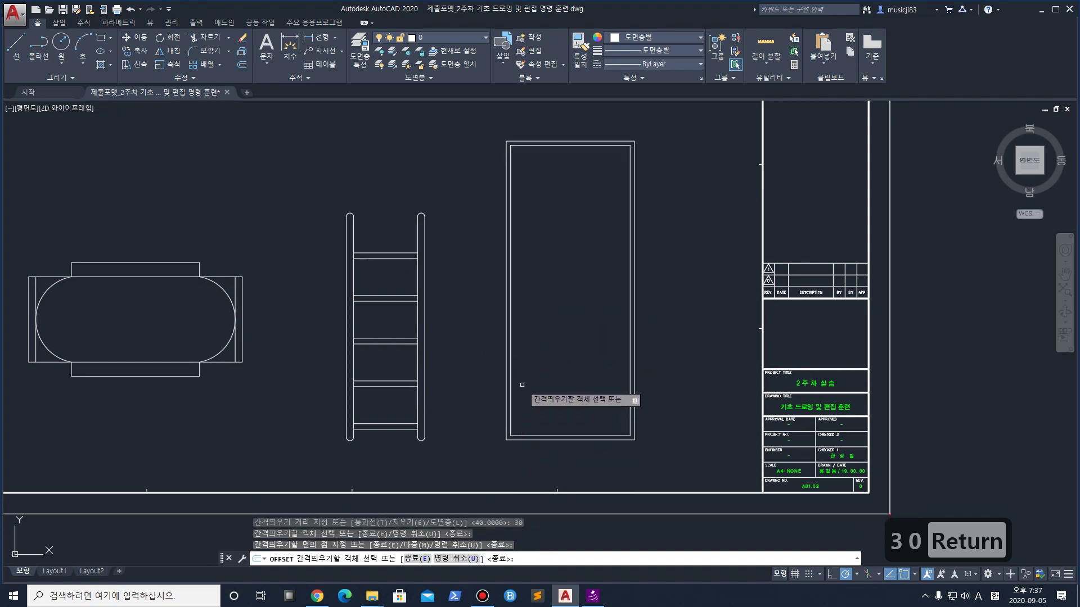
pyautogui.press('Escape')
pyautogui.moveTo(575, 270); pyautogui.dragTo(578, 424, button='middle')
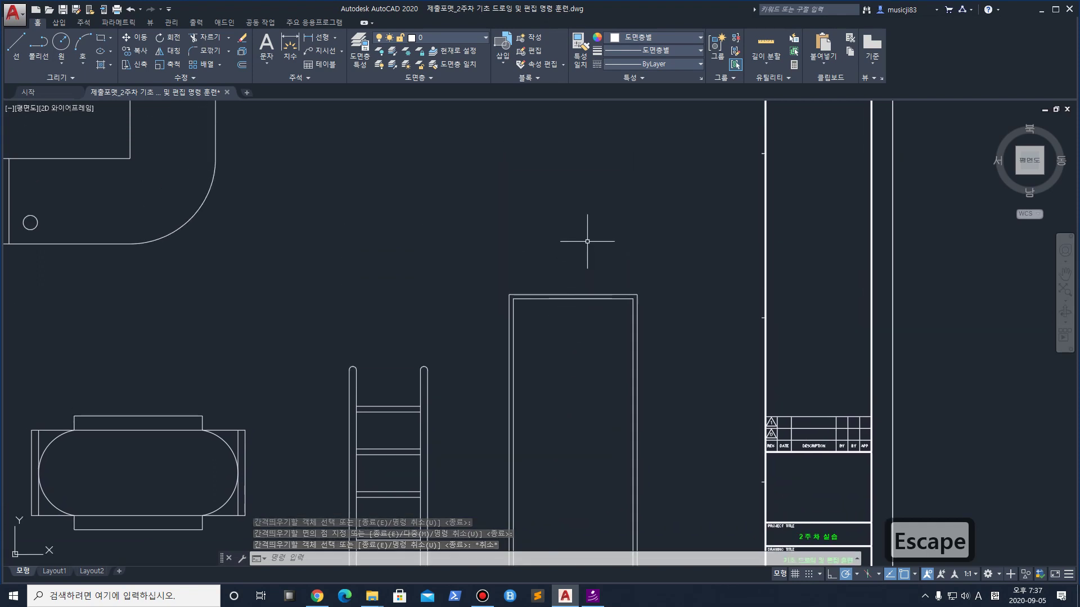
pyautogui.scroll(4, 563, 292)
pyautogui.moveTo(473, 311); pyautogui.dragTo(450, 234, button='middle')
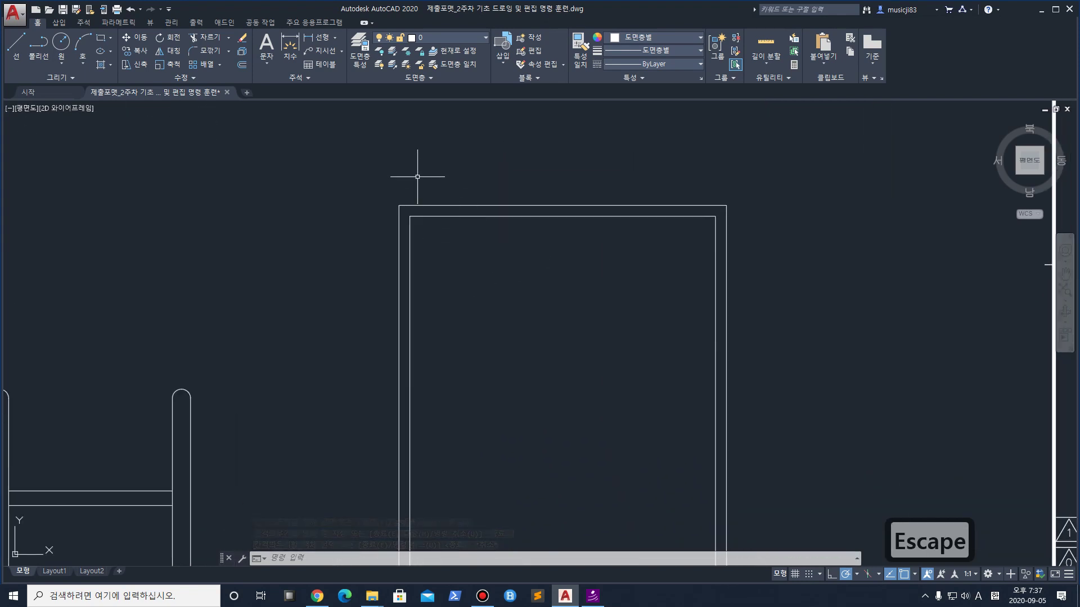
pyautogui.click(101, 37)
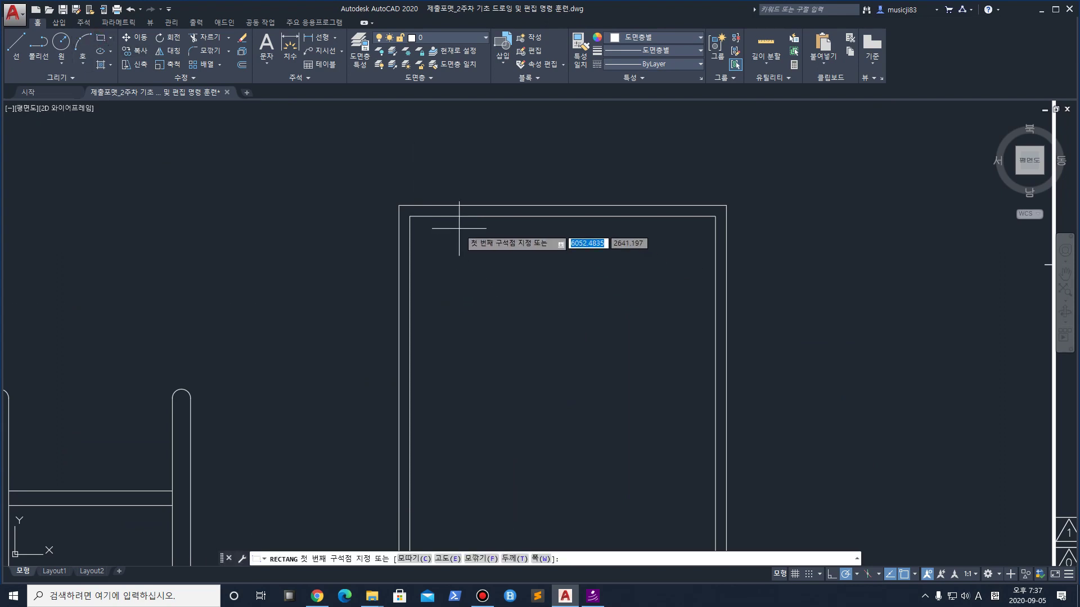
pyautogui.click(410, 217)
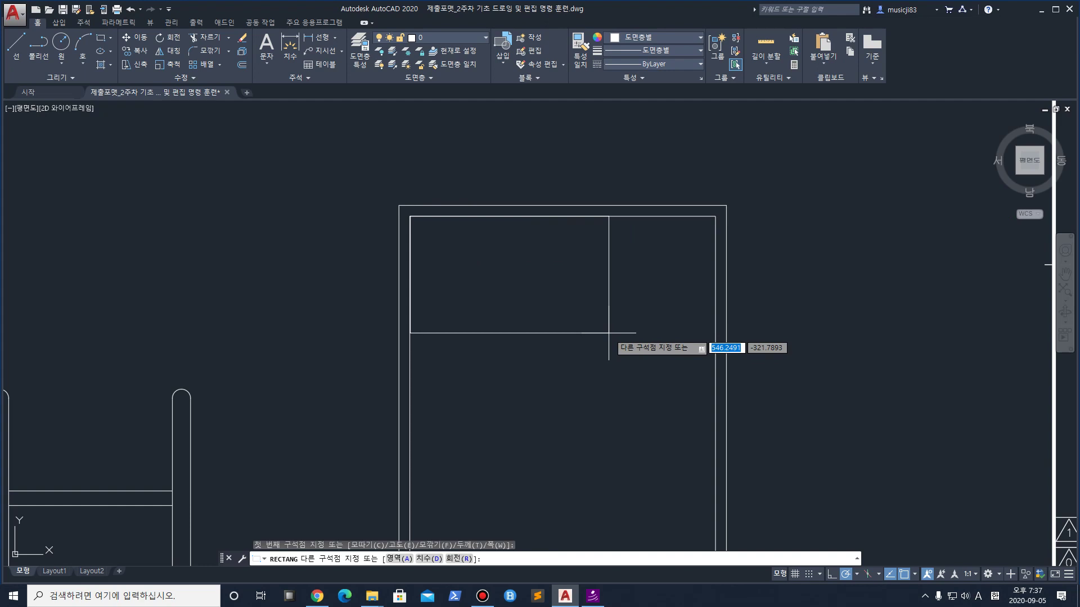
pyautogui.write('@')
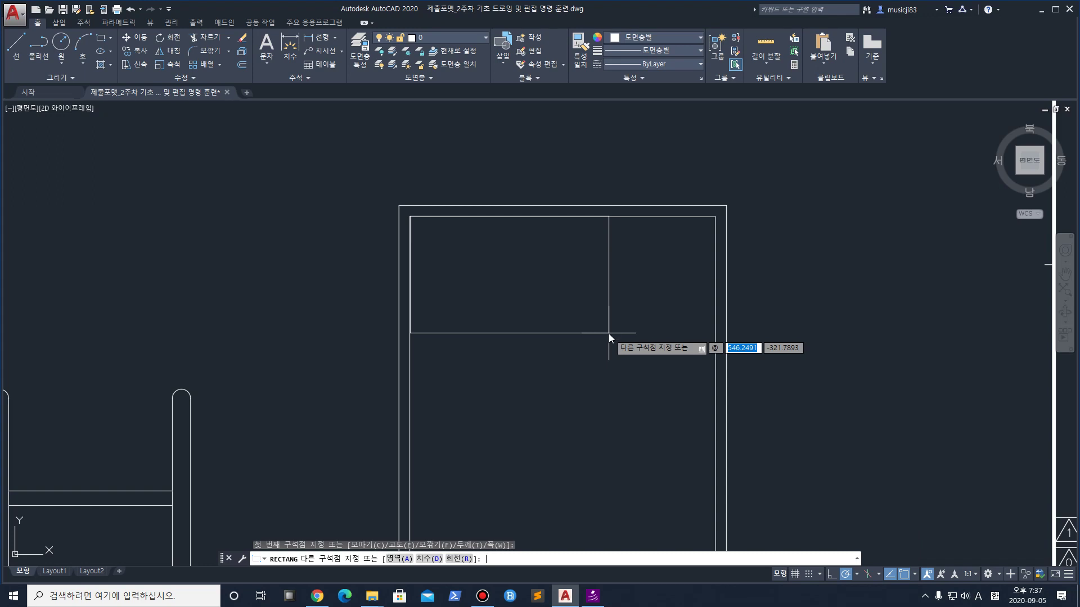
pyautogui.write('640,400')
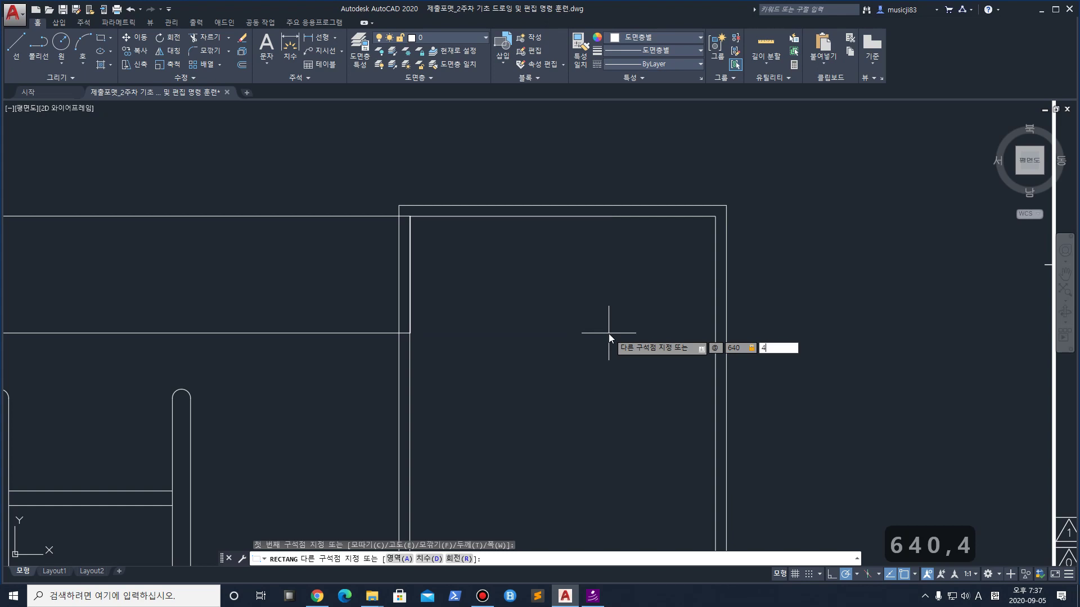
pyautogui.press('Return')
pyautogui.scroll(-5, 596, 324)
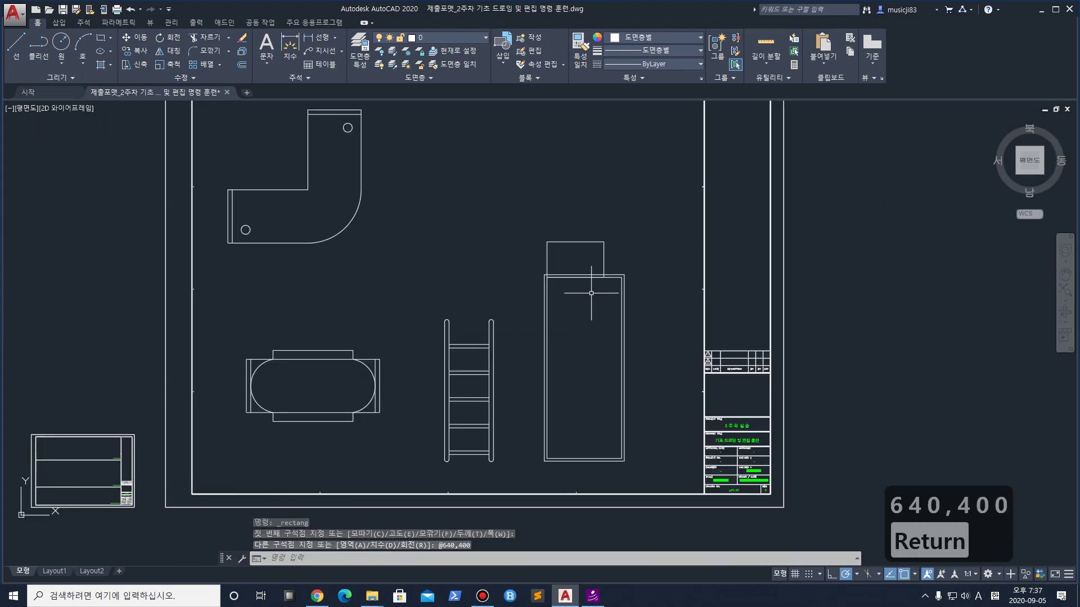
pyautogui.scroll(5, 602, 248)
pyautogui.click(645, 236)
pyautogui.click(605, 218)
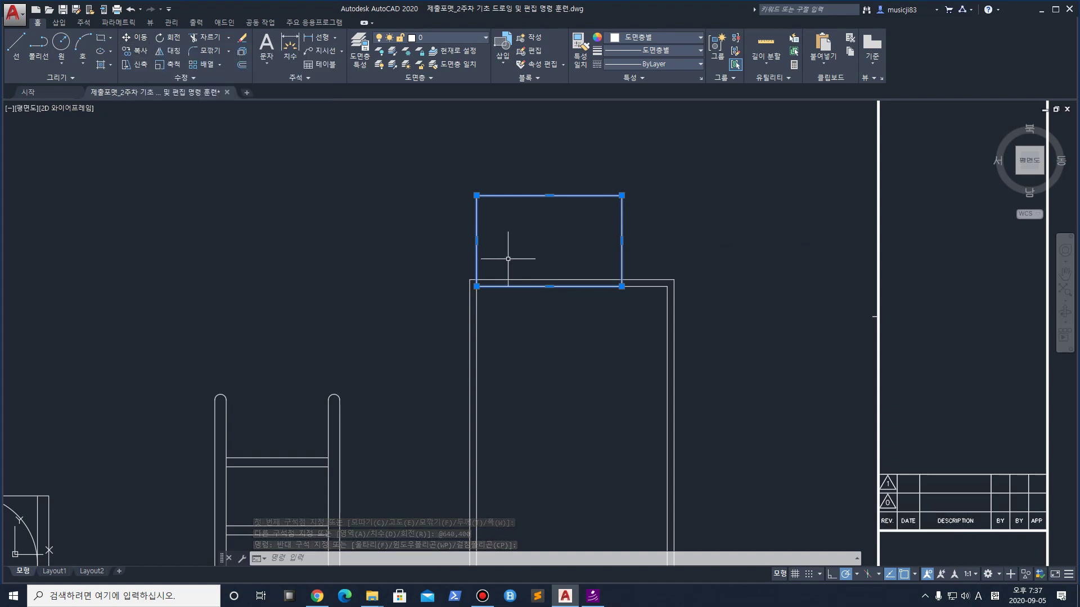
# Move the rectangle so its top-left corner sits on the inner frame's top-left corner
pyautogui.write('m')
pyautogui.press('Return')
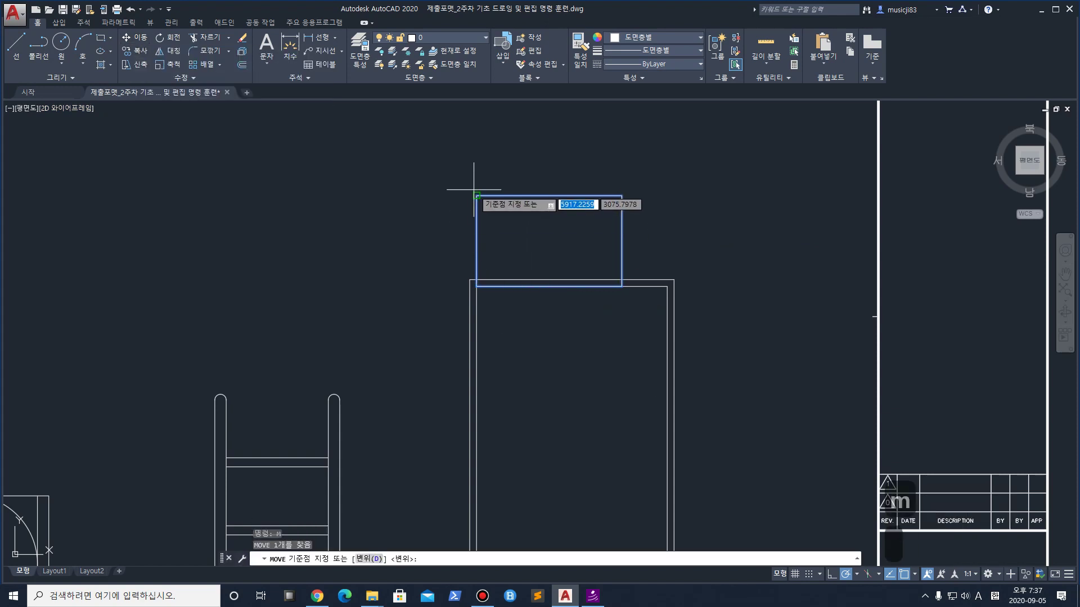
pyautogui.click(476, 196)
pyautogui.click(476, 285)
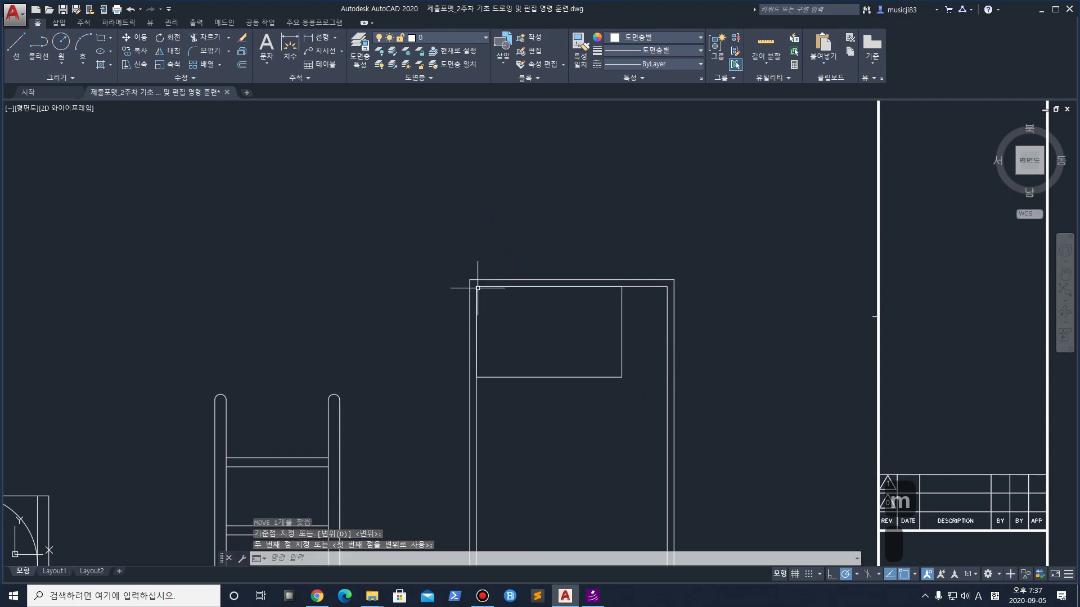
pyautogui.scroll(2, 505, 332)
pyautogui.scroll(2, 486, 277)
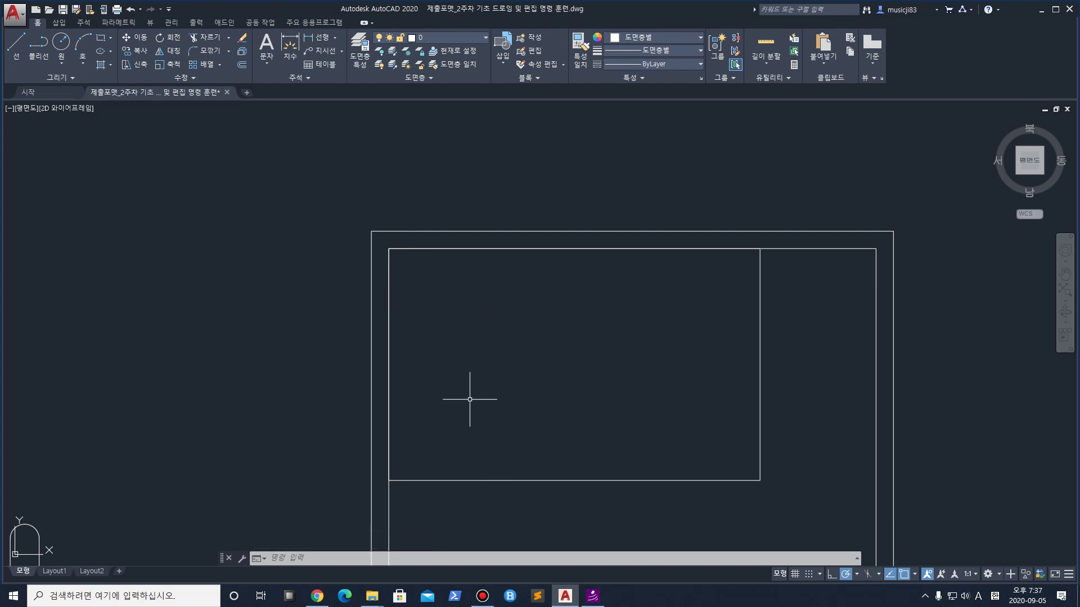
# Move the rectangle 100 units to the right
pyautogui.write('m')
pyautogui.press('Return')
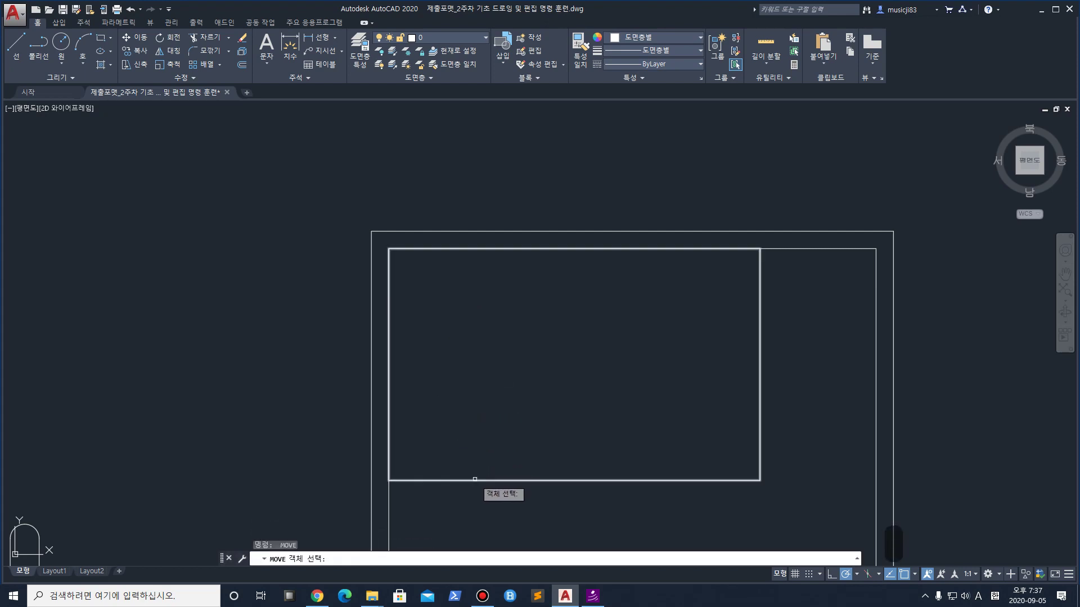
pyautogui.click(475, 478)
pyautogui.press('Return')
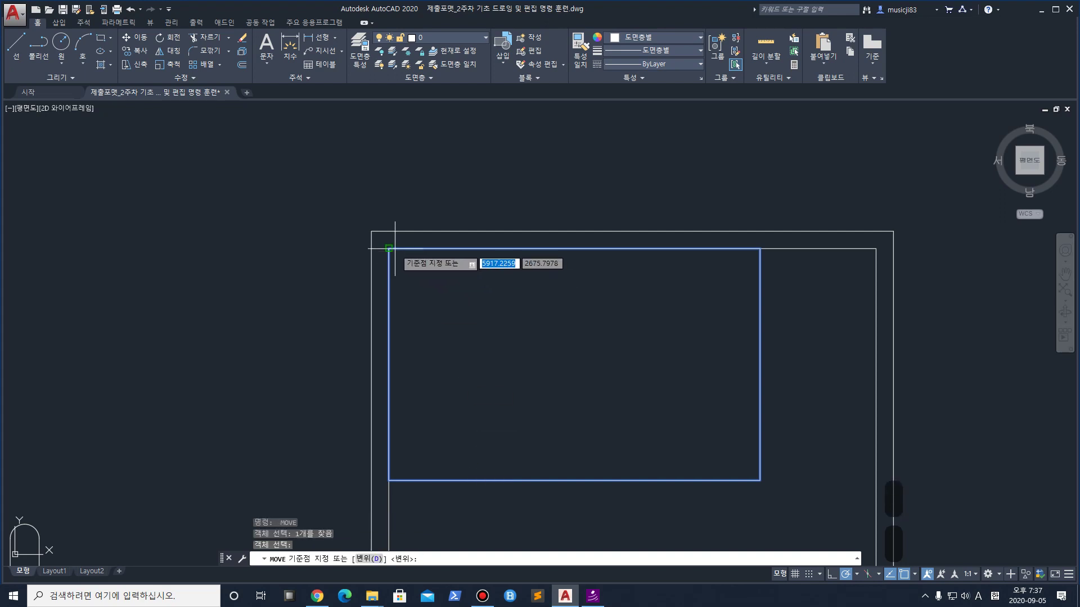
pyautogui.click(388, 248)
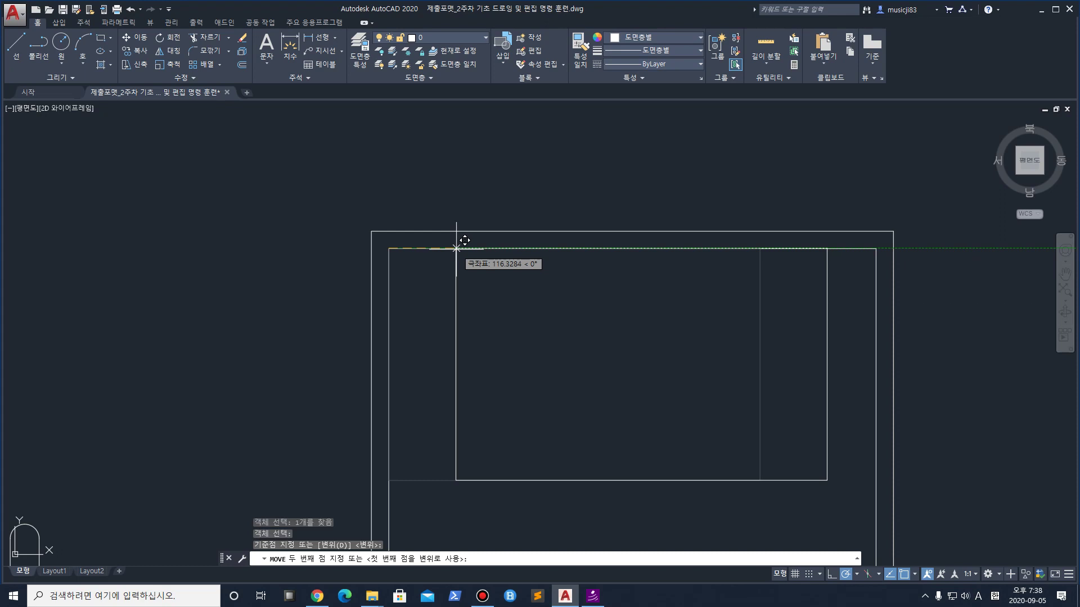
pyautogui.write('100')
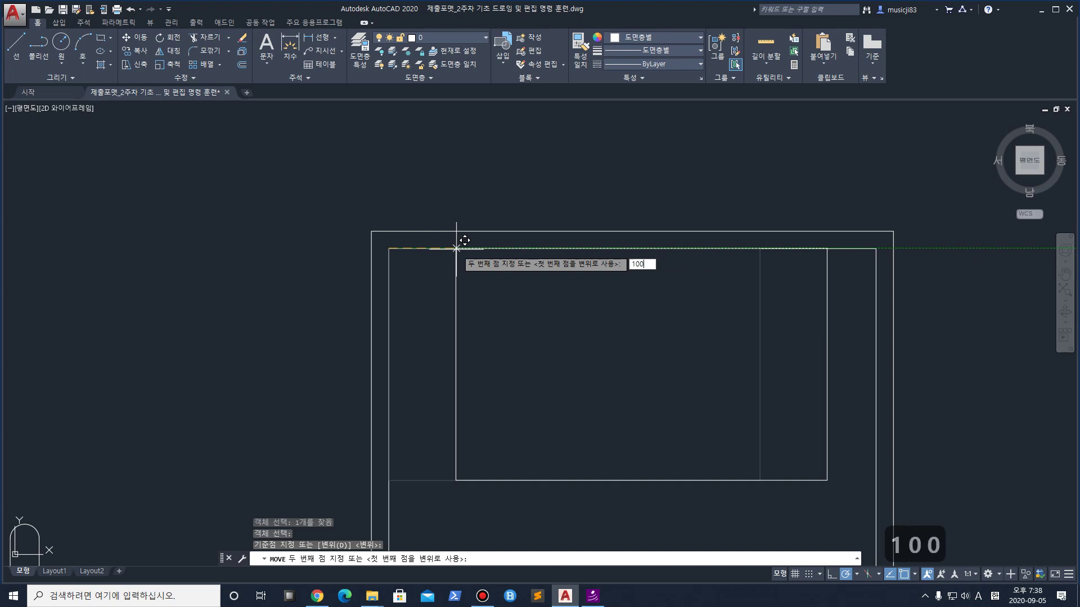
pyautogui.press('Return')
pyautogui.moveTo(457, 249); pyautogui.dragTo(424, 126, button='middle')
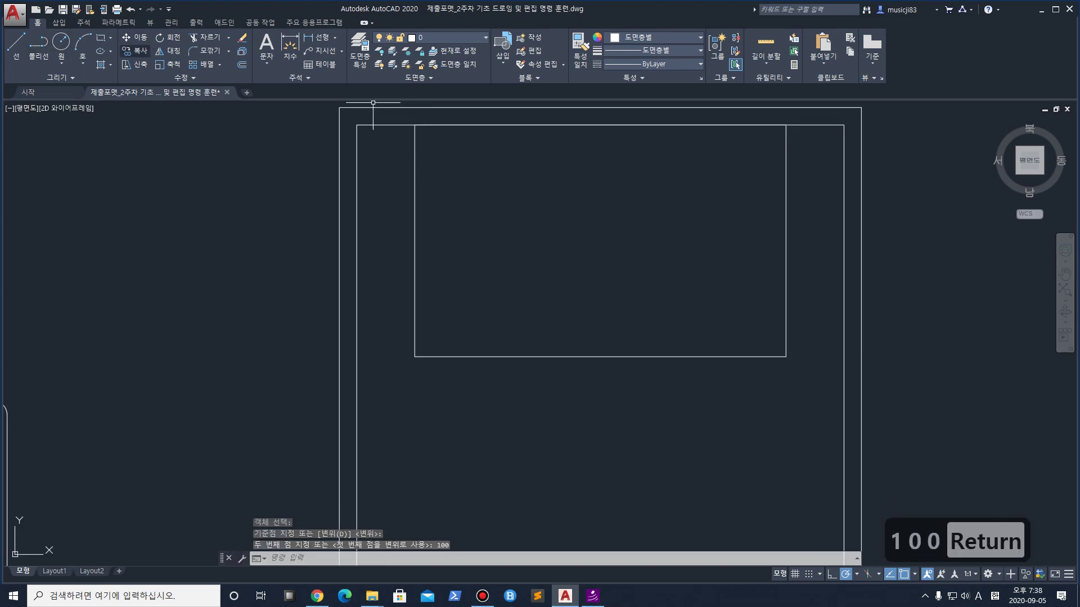
# Move the rectangle 100 units down inside the door frame
pyautogui.write('m')
pyautogui.press('Return')
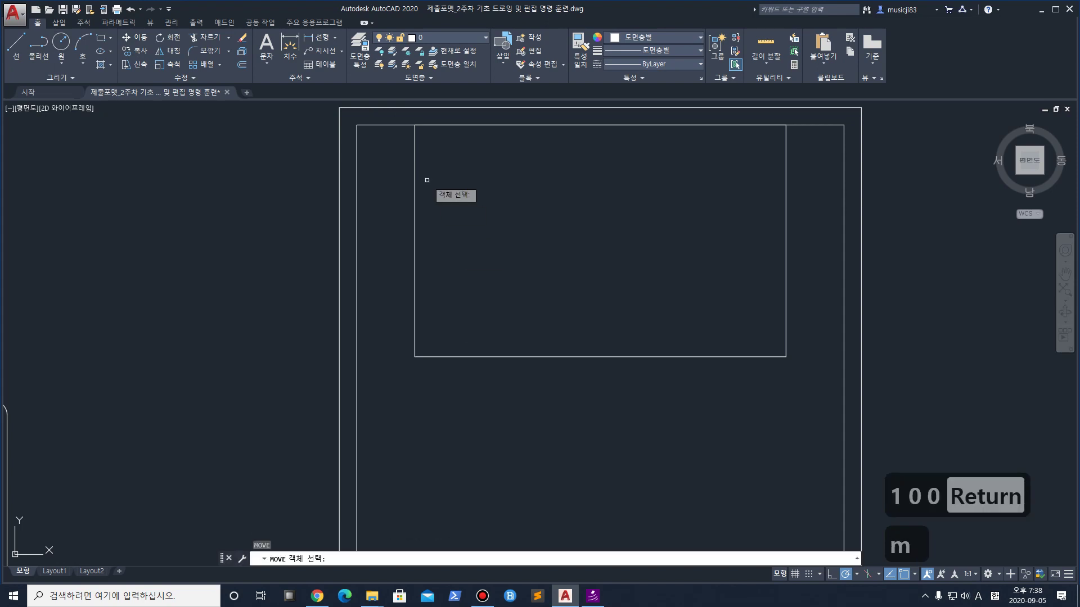
pyautogui.click(416, 172)
pyautogui.press('Return')
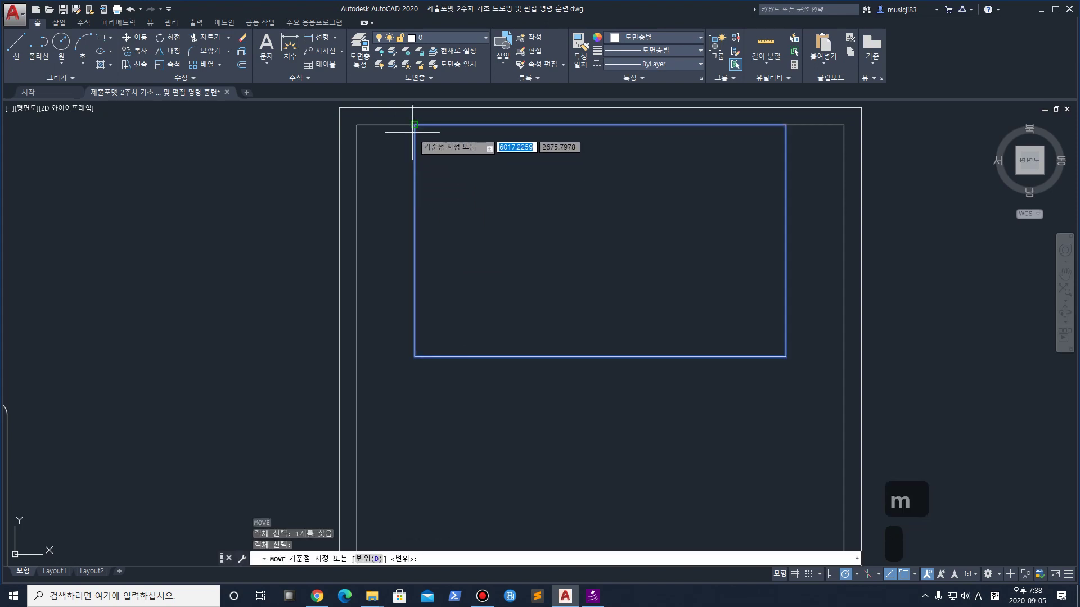
pyautogui.click(414, 125)
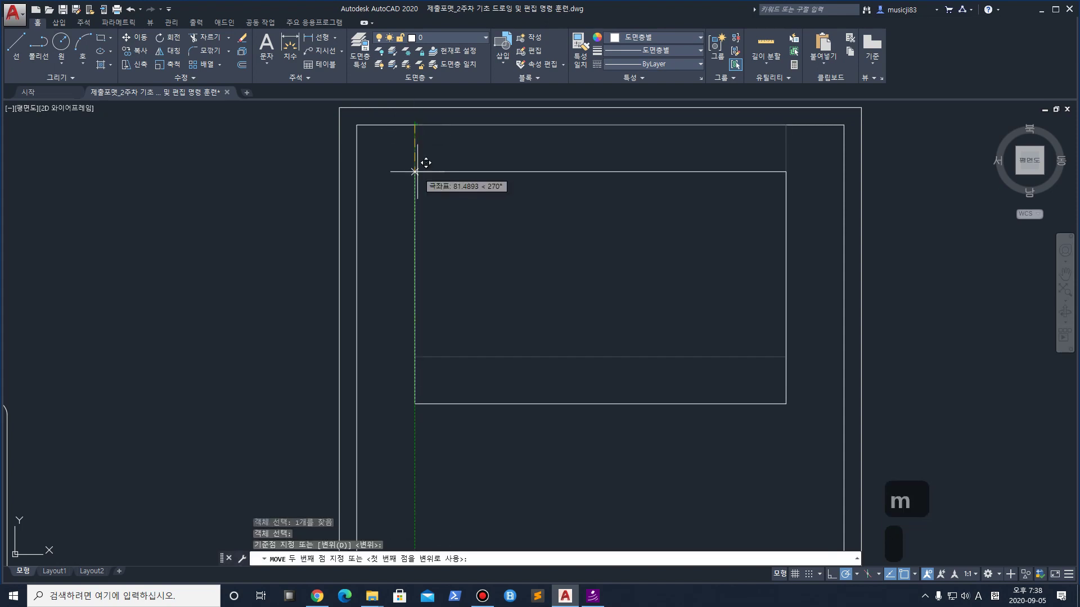
pyautogui.write('100')
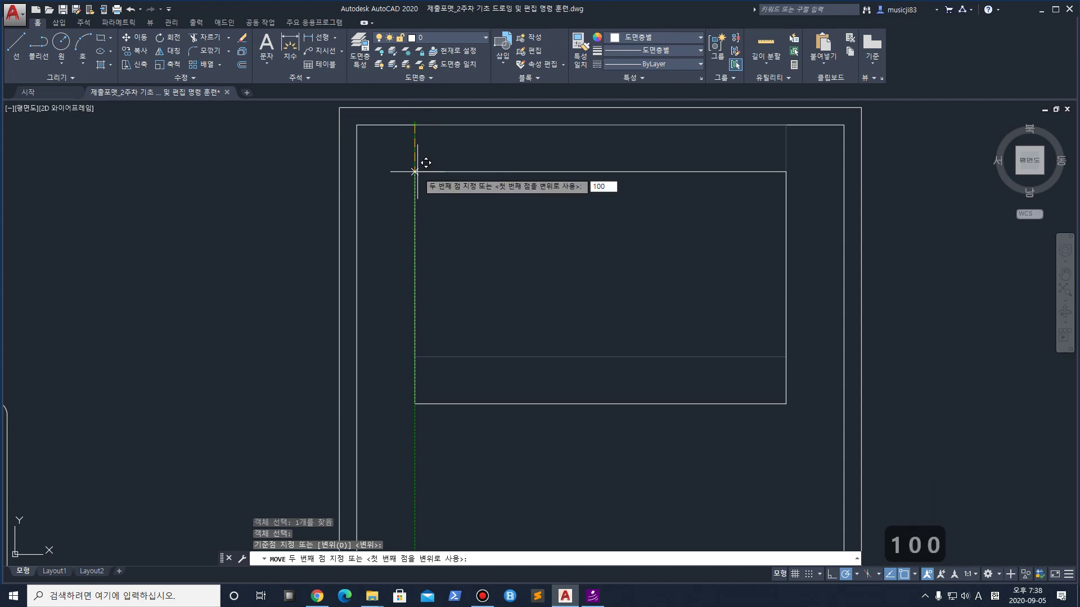
pyautogui.press('Return')
pyautogui.scroll(-4, 517, 191)
pyautogui.scroll(2, 542, 188)
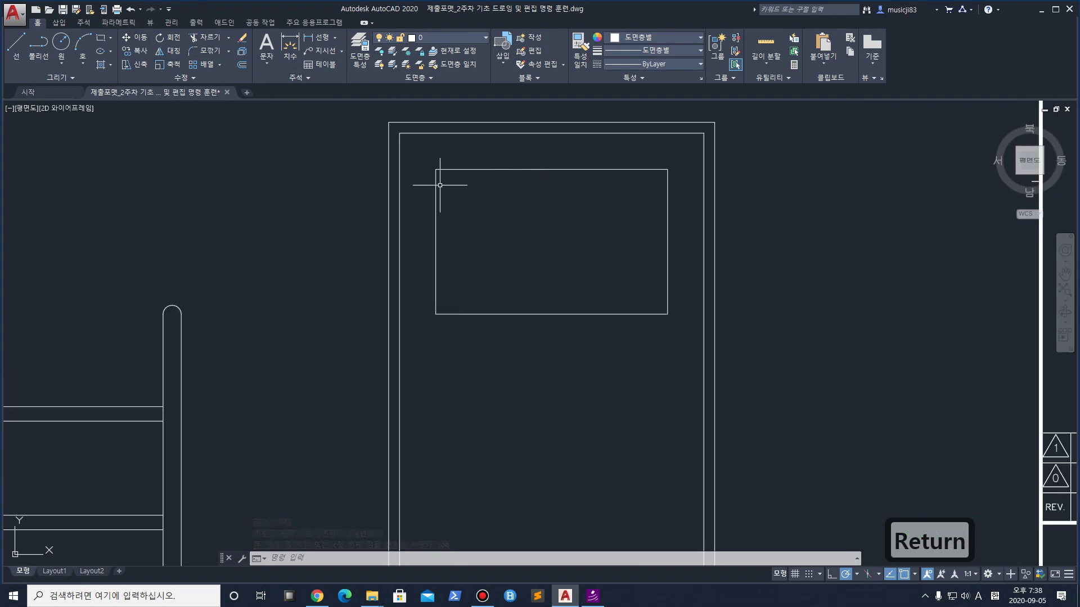
# Start CHAMFER and choose the Distance option to set the chamfer distances
pyautogui.write('f')
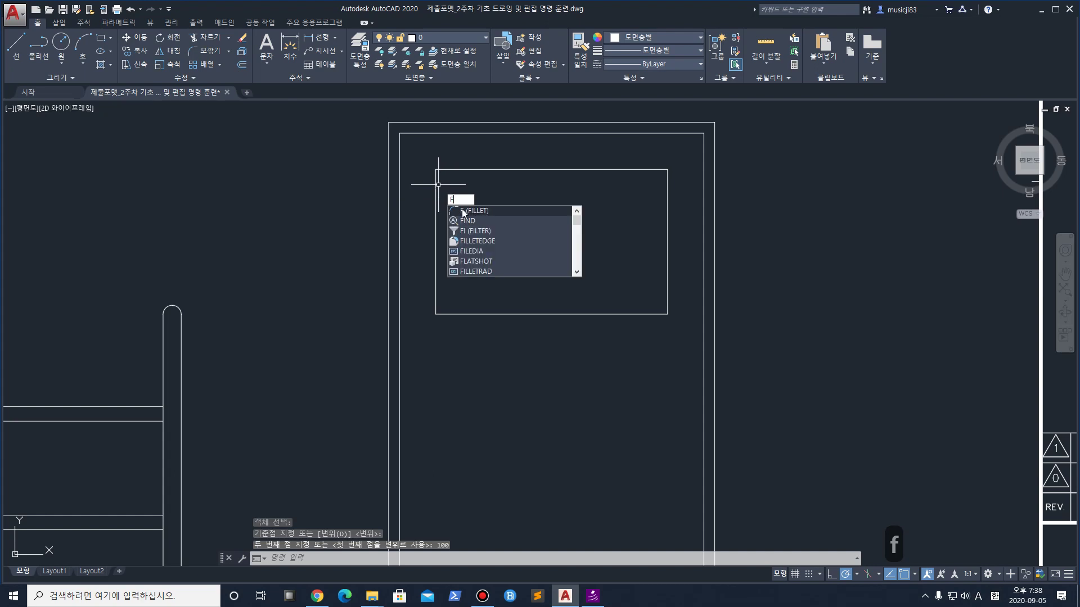
pyautogui.press('Escape')
pyautogui.write('c')
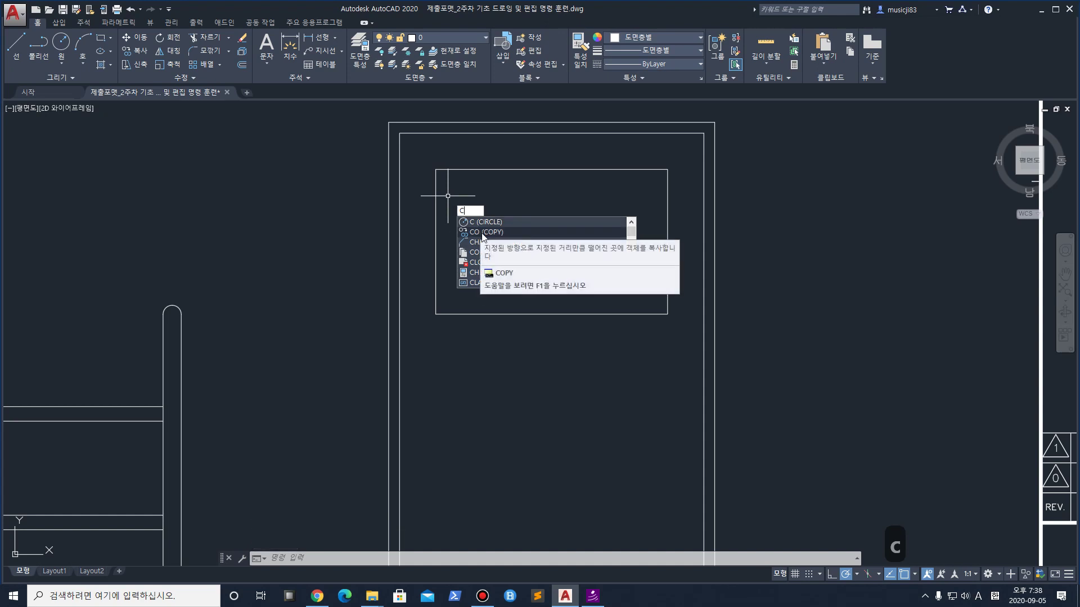
pyautogui.write('ha')
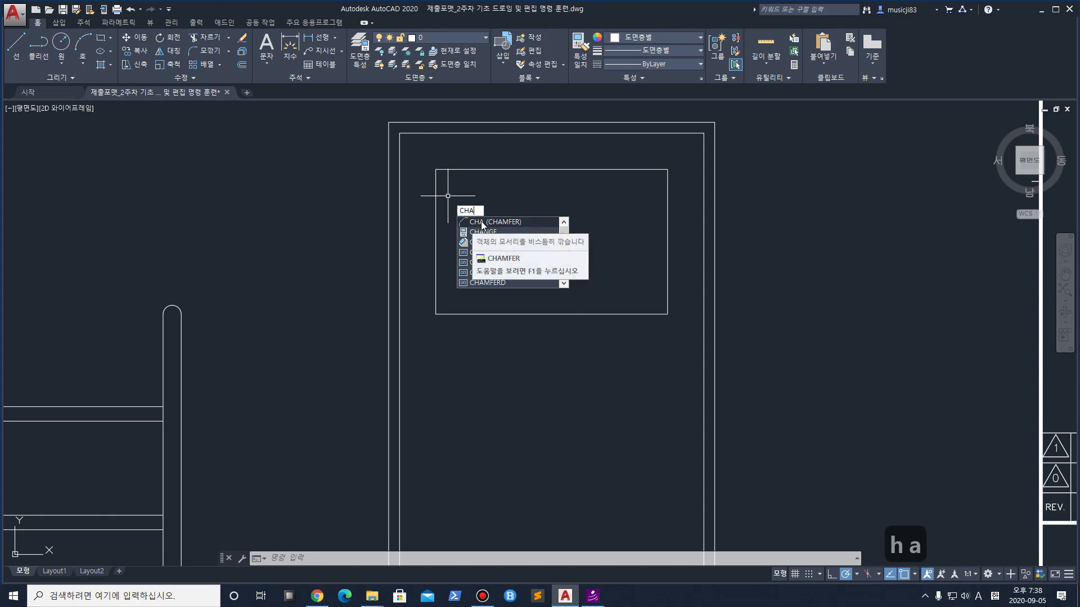
pyautogui.press('Return')
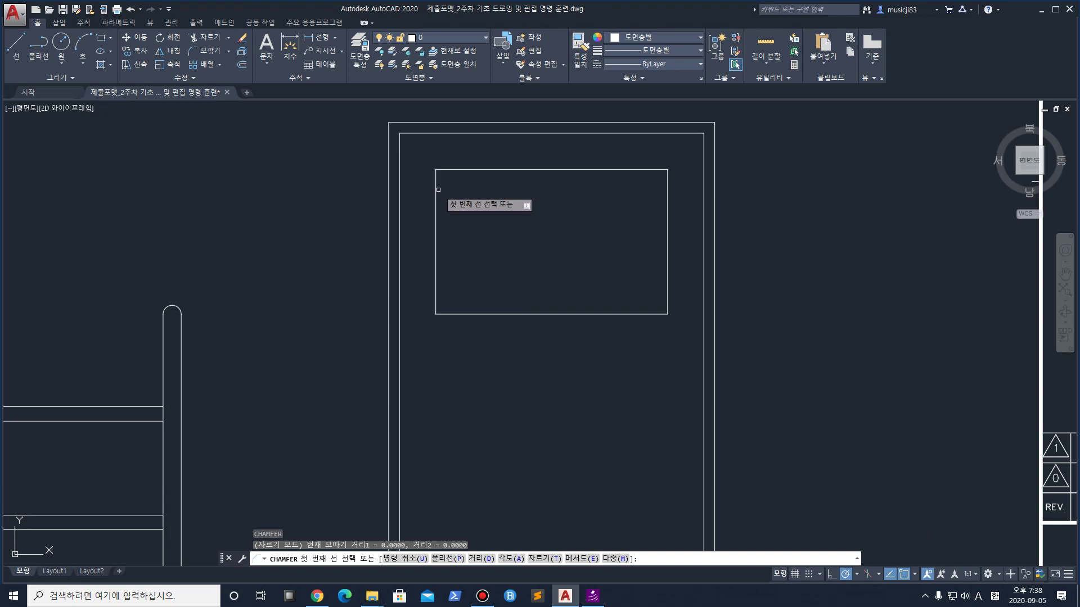
pyautogui.click(482, 560)
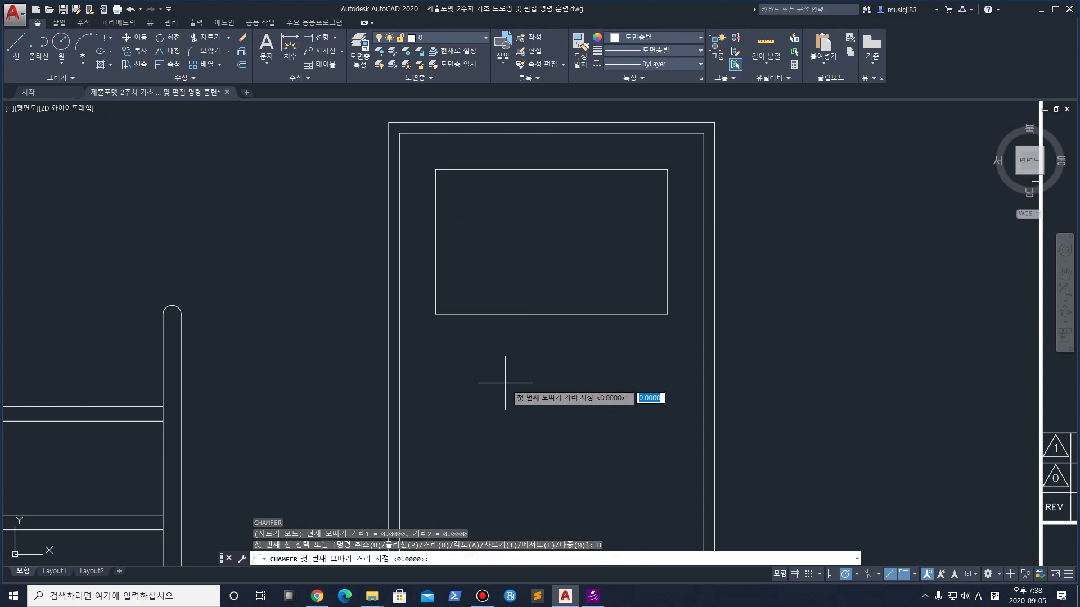
pyautogui.hotkey('ctrl', '1')
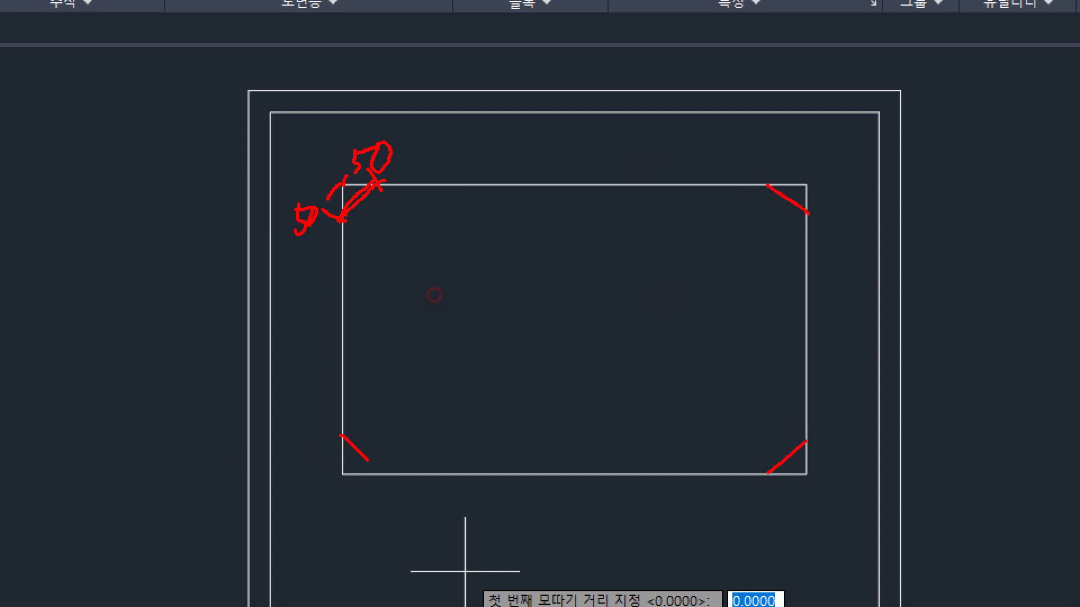
pyautogui.press('Escape')
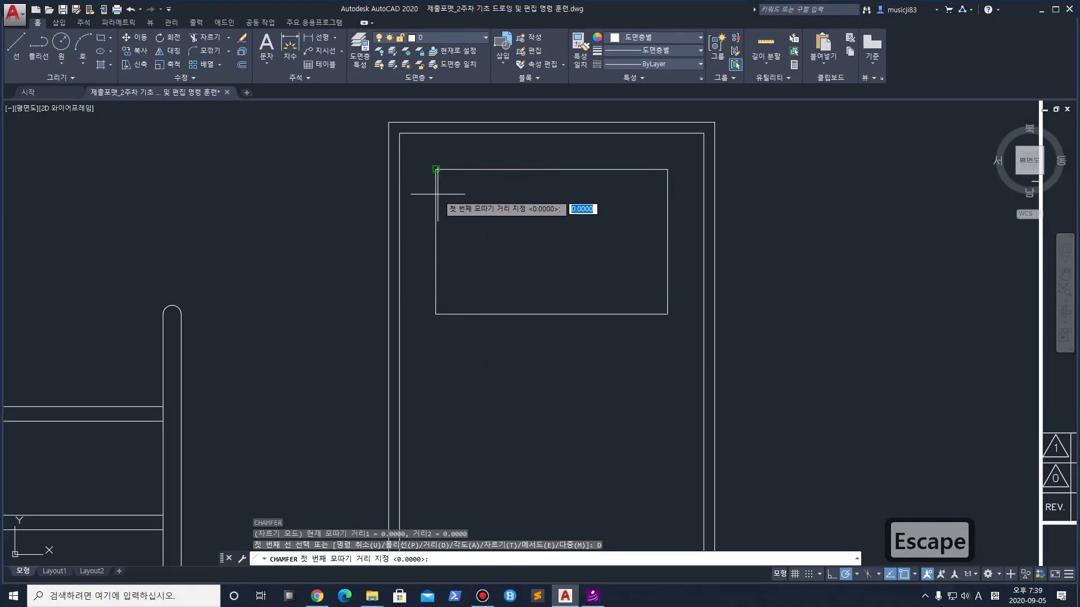
# Set both chamfer distances to 50 and chamfer the rectangle's top-left and top-right corners
pyautogui.write('50')
pyautogui.press('Return')
pyautogui.write('50')
pyautogui.press('Return')
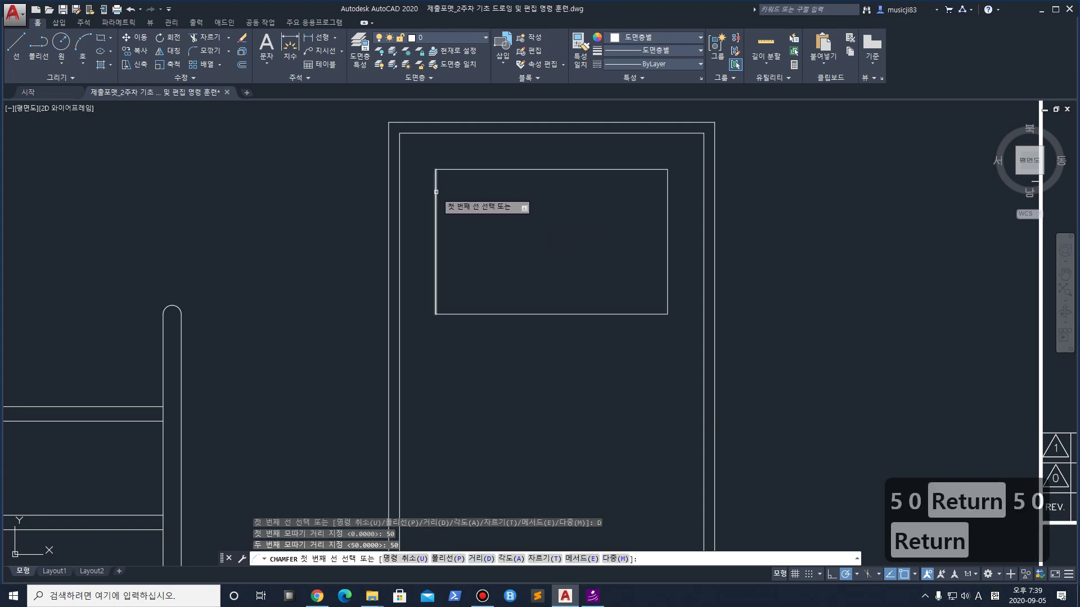
pyautogui.click(435, 192)
pyautogui.click(457, 169)
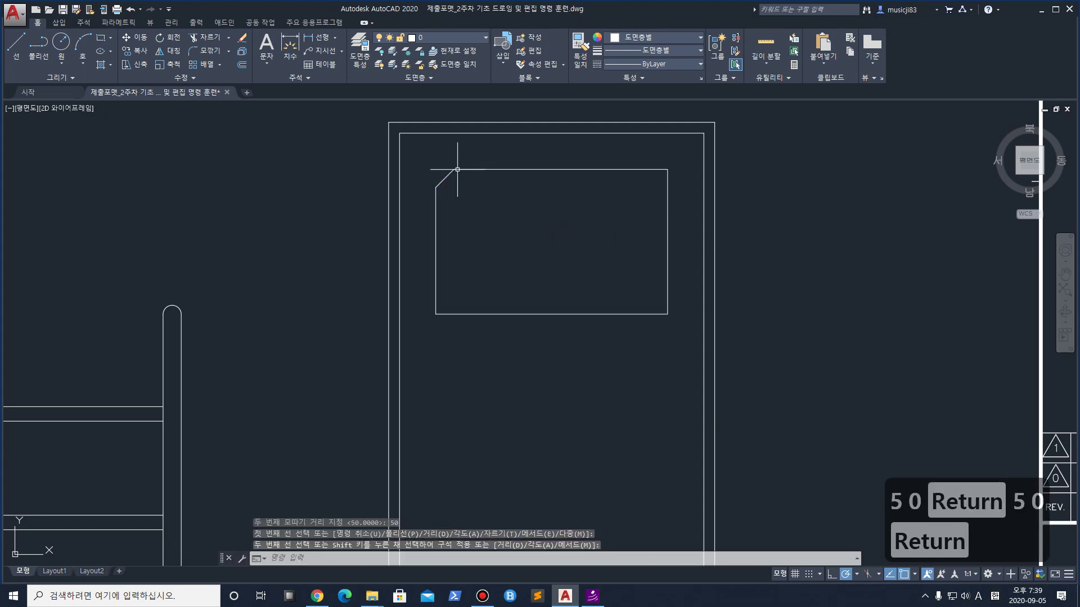
pyautogui.press('space')
pyautogui.click(652, 170)
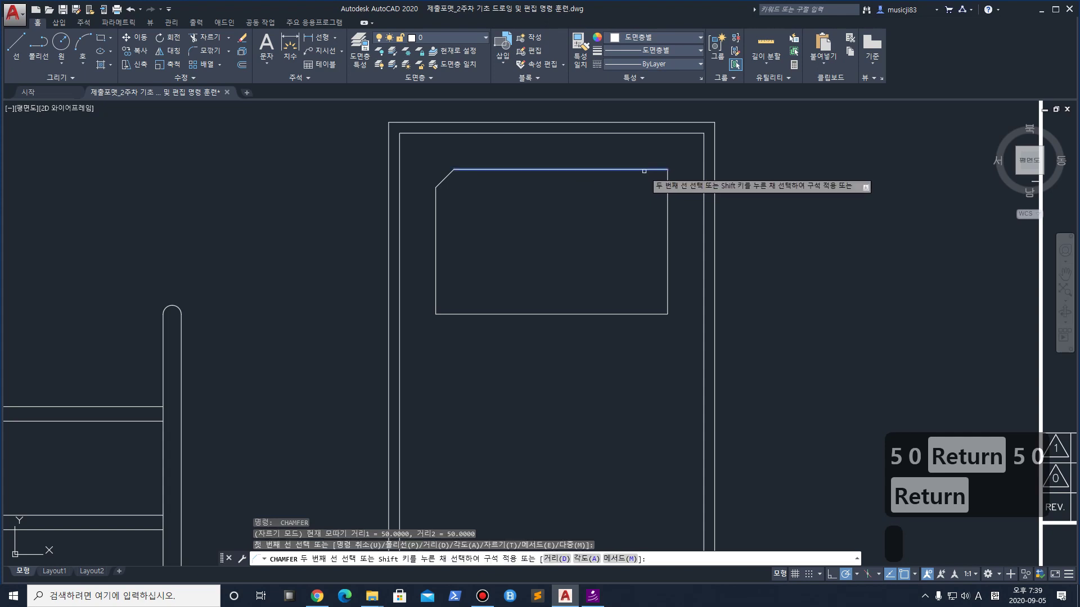
pyautogui.click(667, 195)
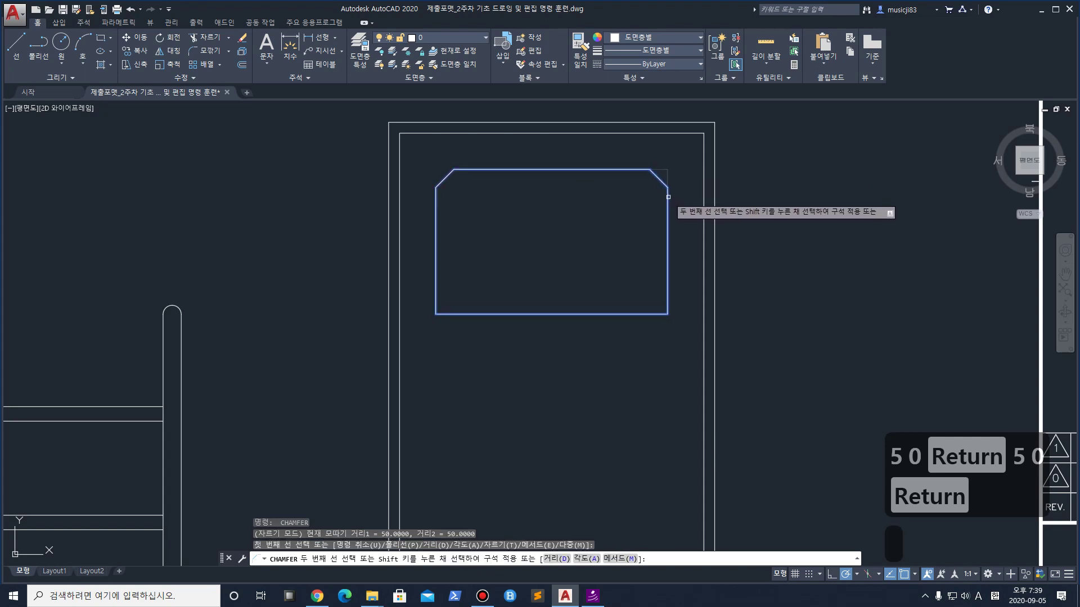
# Chamfer the rectangle's bottom-left and bottom-right corners at 50 × 50
pyautogui.press('space')
pyautogui.click(436, 303)
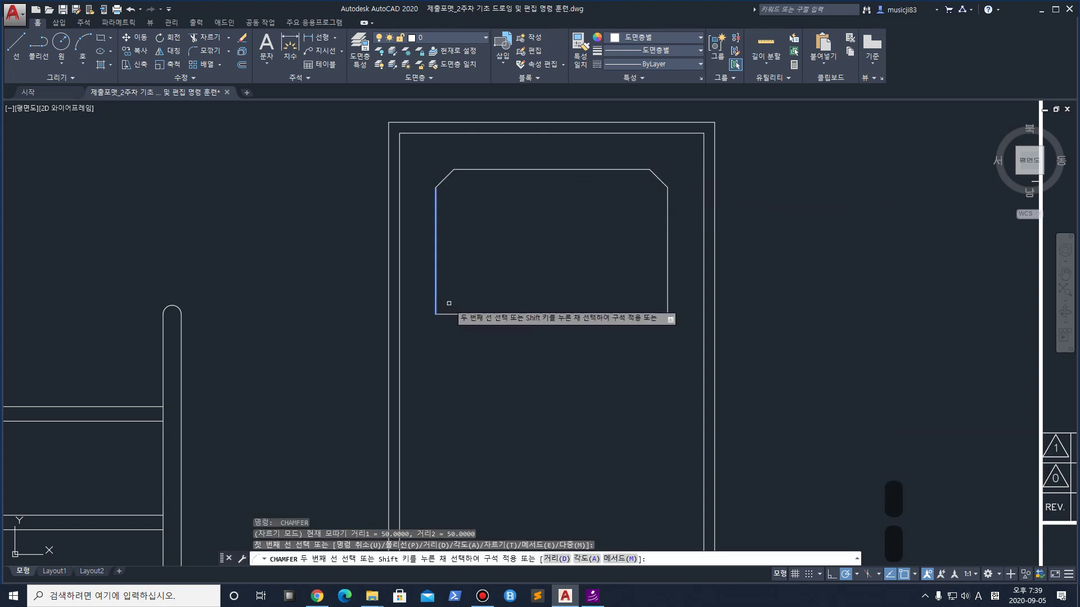
pyautogui.click(569, 314)
pyautogui.press('space')
pyautogui.click(646, 313)
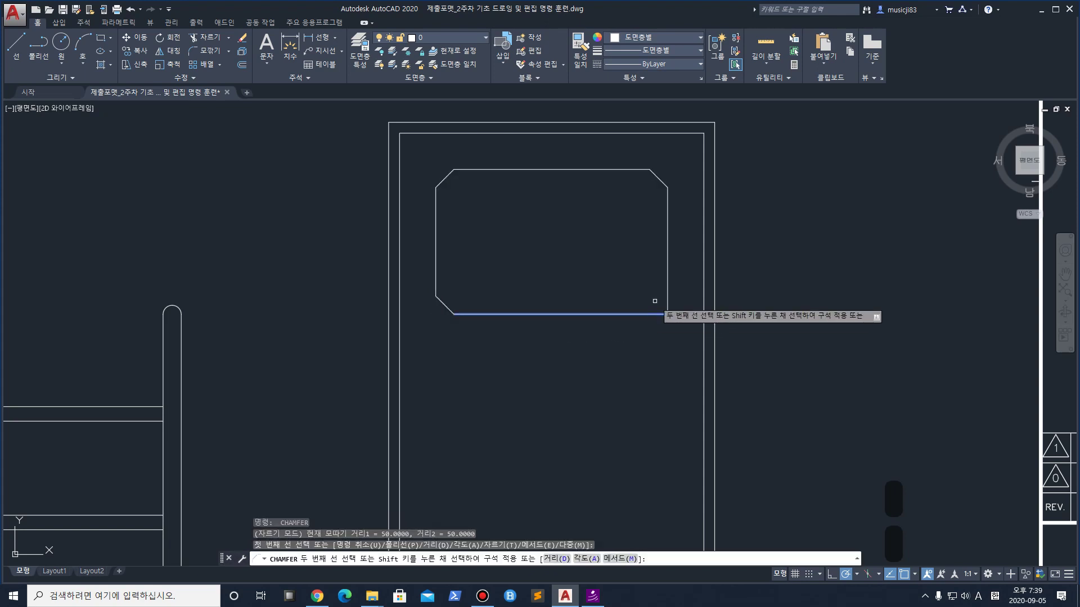
pyautogui.click(667, 298)
pyautogui.scroll(-1, 614, 298)
pyautogui.moveTo(623, 310); pyautogui.dragTo(555, 228, button='middle')
pyautogui.scroll(-1, 565, 164)
pyautogui.scroll(1, 558, 166)
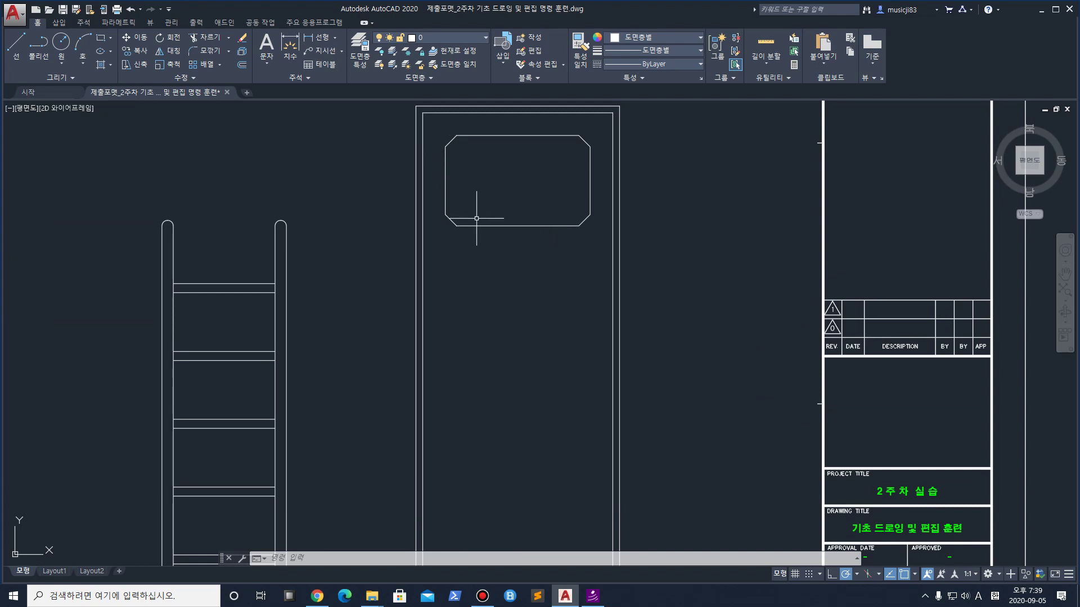
pyautogui.moveTo(473, 198); pyautogui.dragTo(473, 226, button='middle')
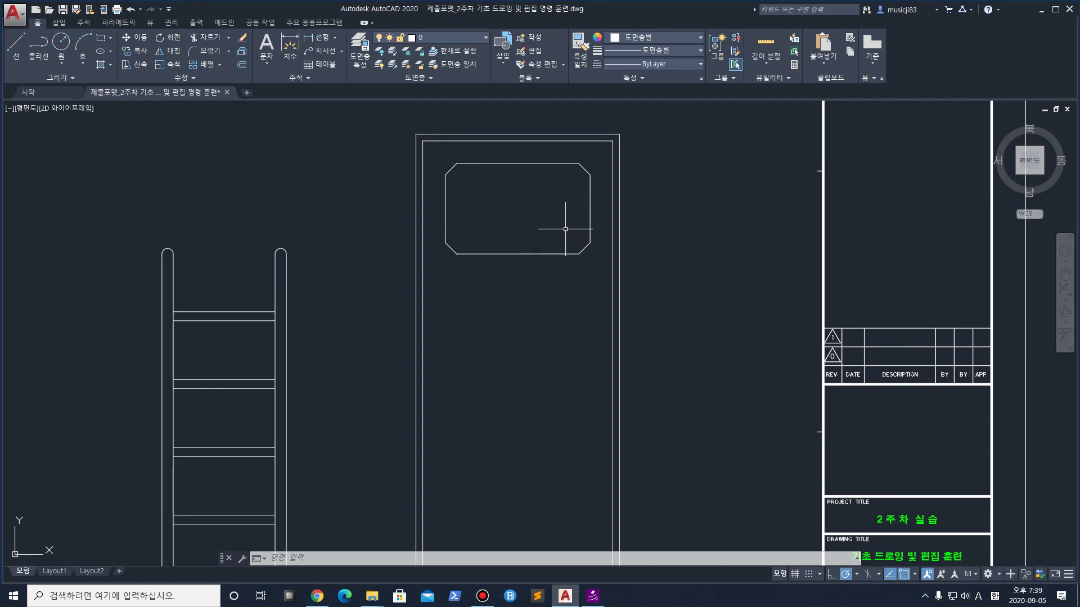
# Copy the chamfered window panel directly below the original
pyautogui.click(432, 151)
pyautogui.click(599, 281)
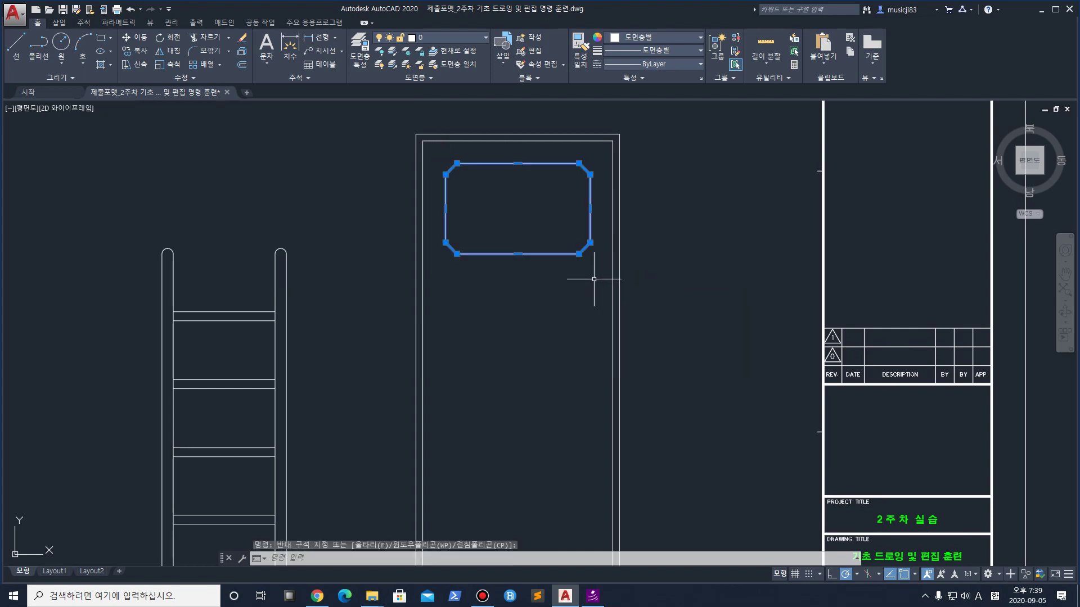
pyautogui.scroll(2, 479, 220)
pyautogui.moveTo(479, 220); pyautogui.dragTo(467, 279, button='middle')
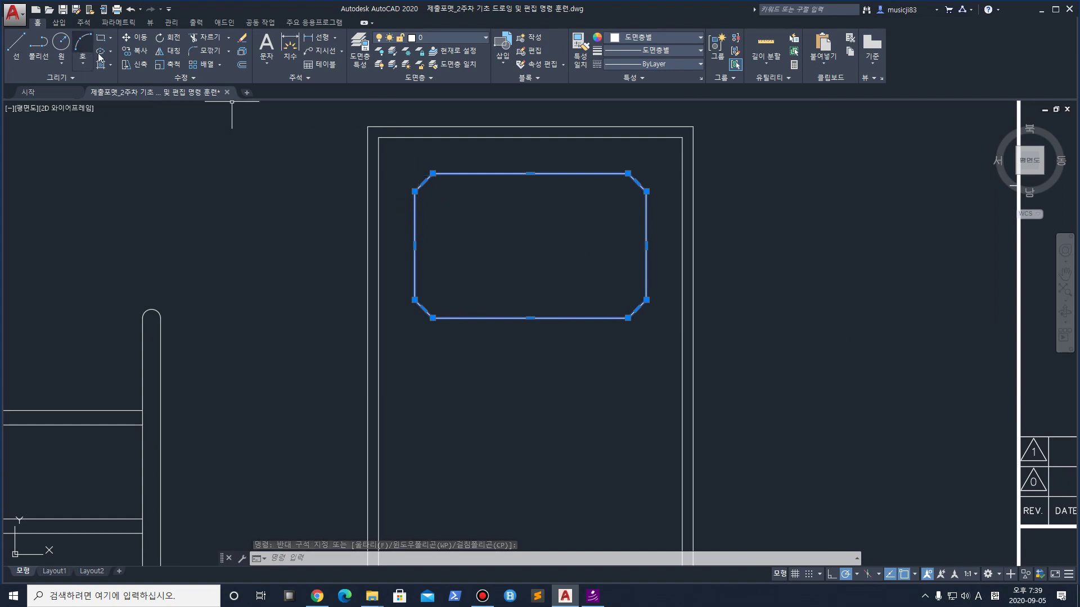
pyautogui.click(140, 51)
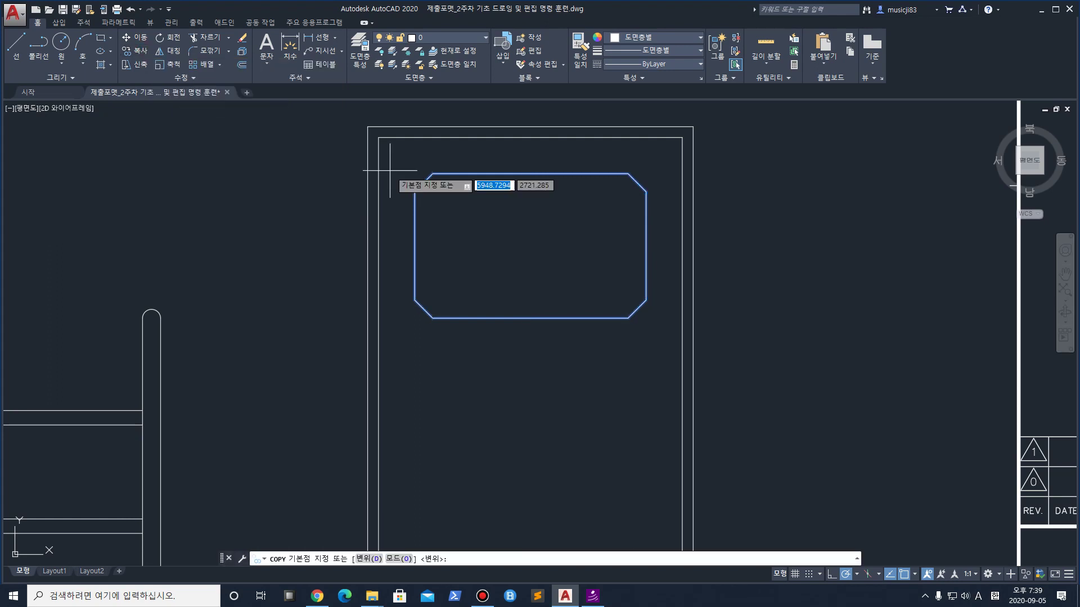
pyautogui.click(432, 173)
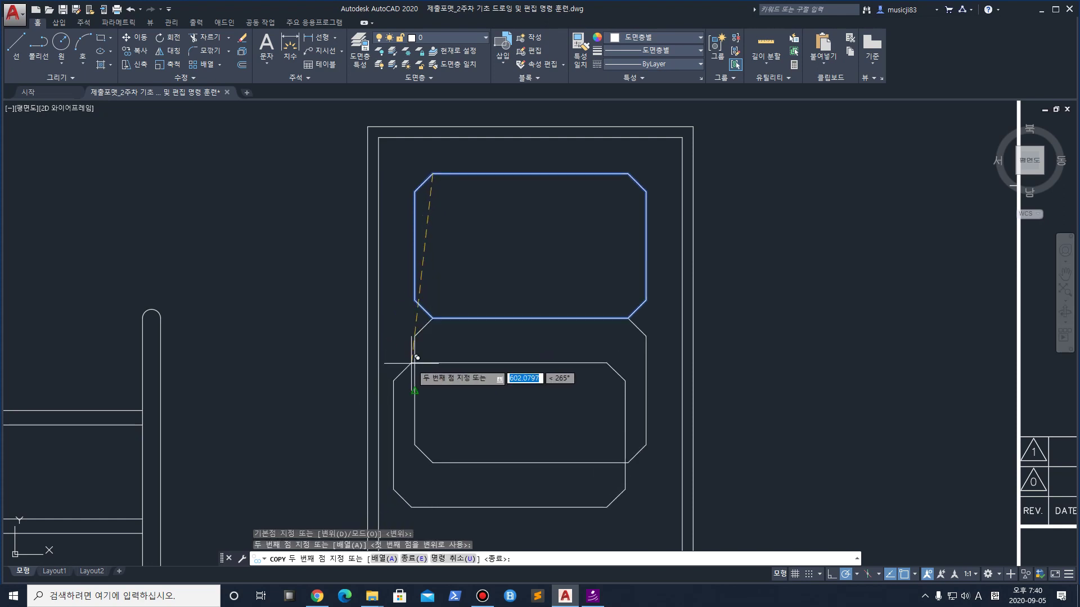
pyautogui.click(433, 318)
pyautogui.press('Return')
# Move the lower copy 20 units down to leave a gap
pyautogui.moveTo(433, 308); pyautogui.dragTo(389, 156, button='middle')
pyautogui.moveTo(416, 222); pyautogui.dragTo(407, 259, button='middle')
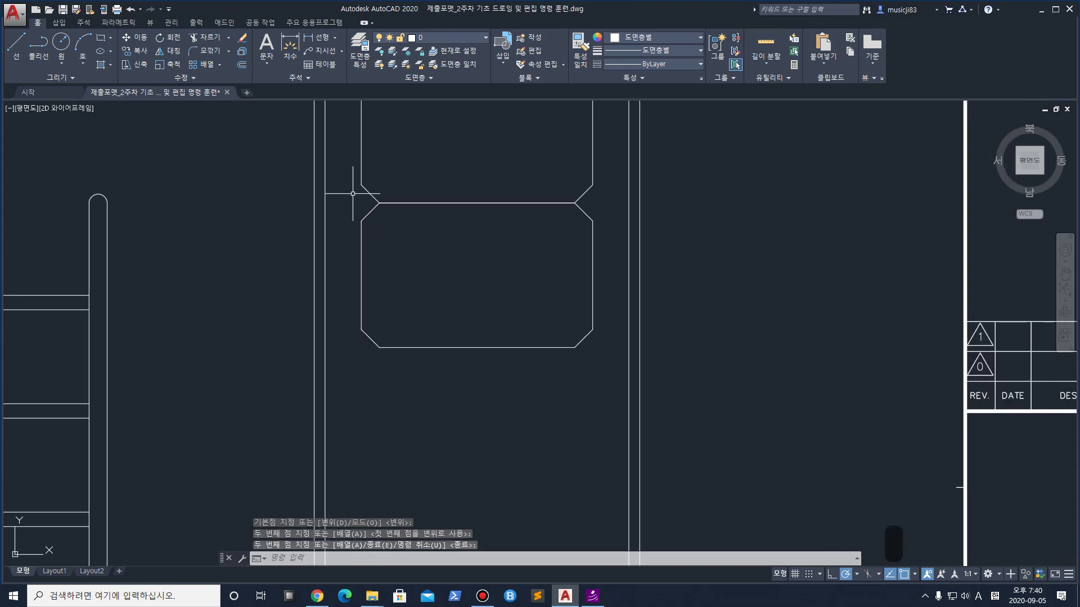
pyautogui.click(369, 216)
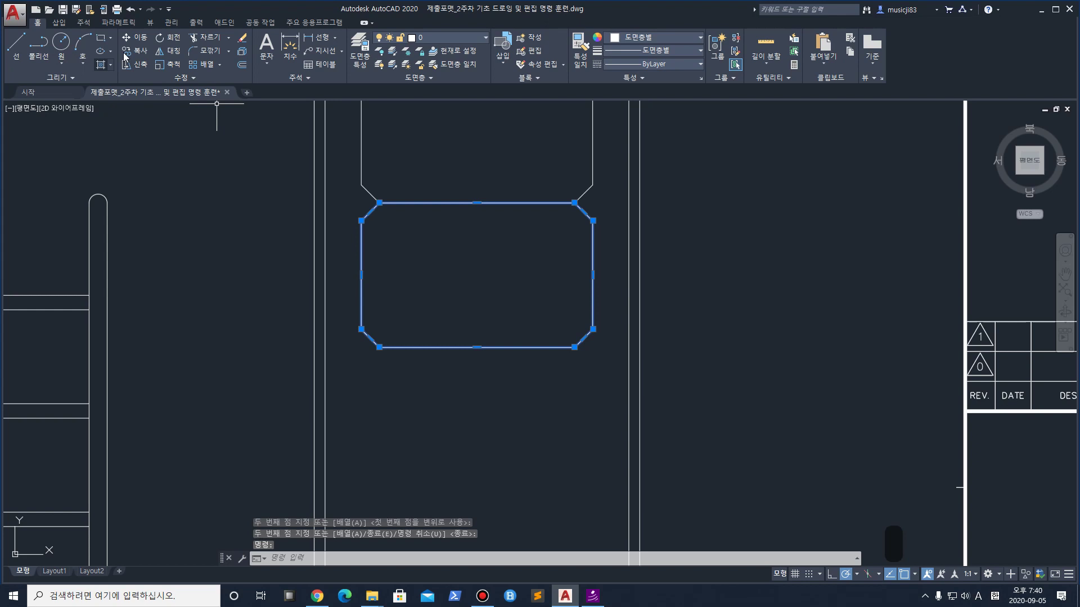
pyautogui.click(135, 37)
pyautogui.click(385, 194)
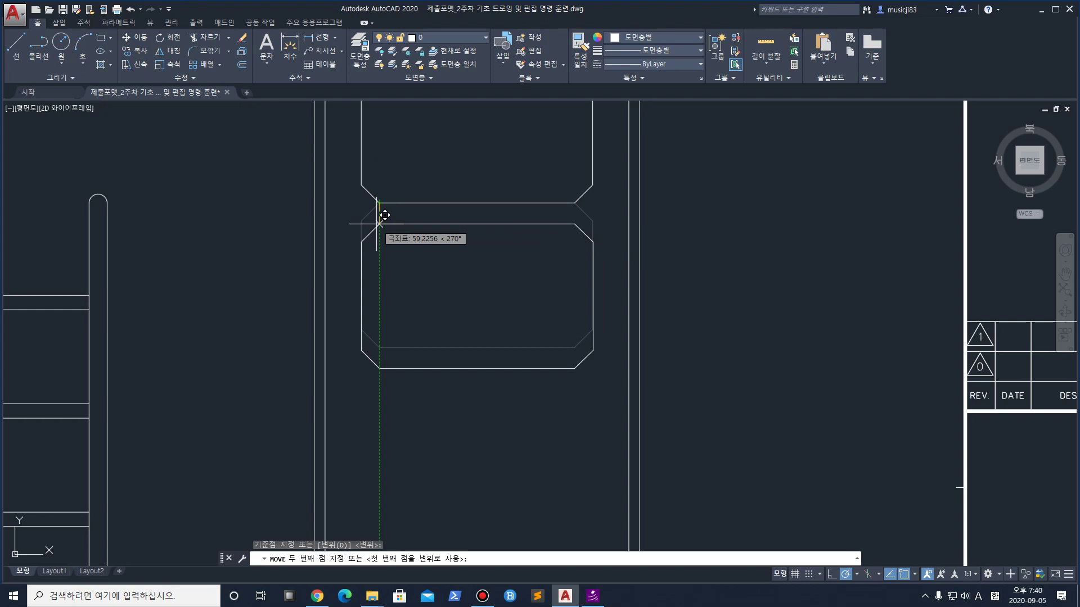
pyautogui.write('20')
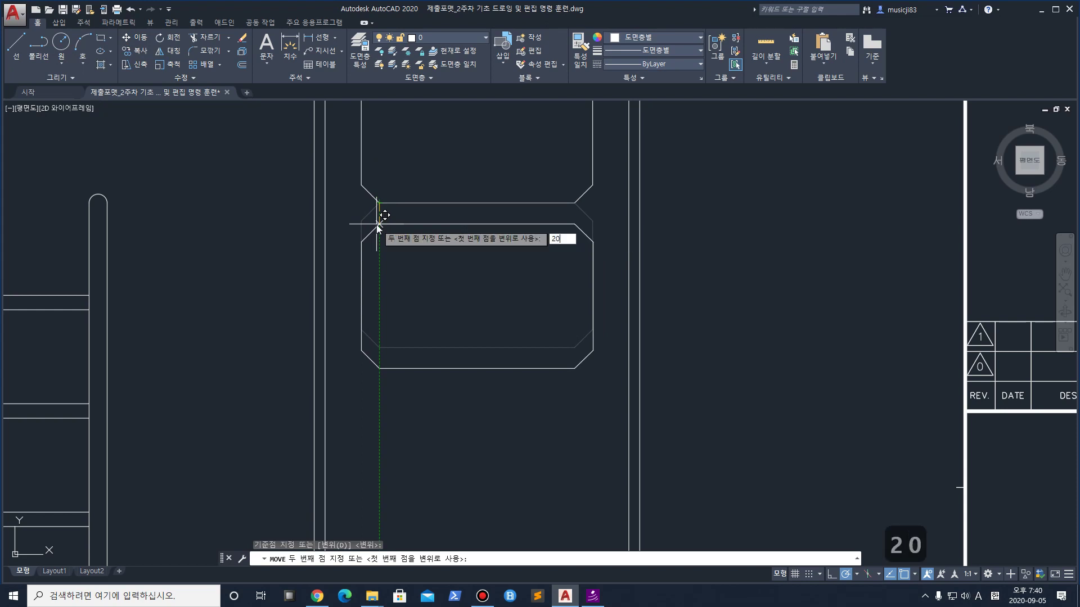
pyautogui.press('Return')
pyautogui.scroll(-4, 391, 200)
pyautogui.scroll(2, 388, 202)
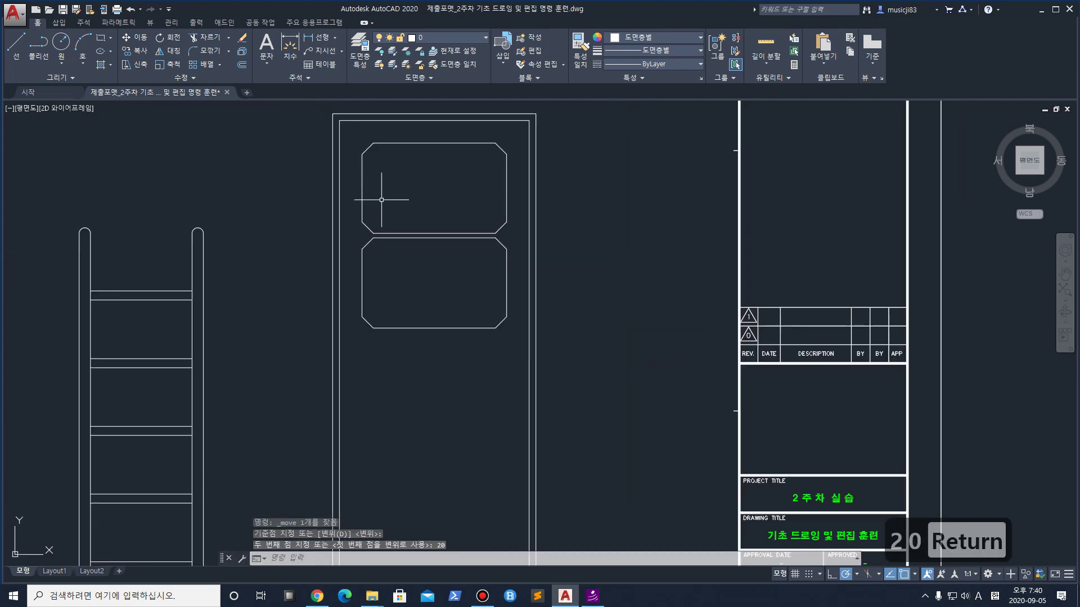
# Copy both octagonal panels downward, snapping to the upper panel's bottom corner
pyautogui.click(359, 134)
pyautogui.click(529, 339)
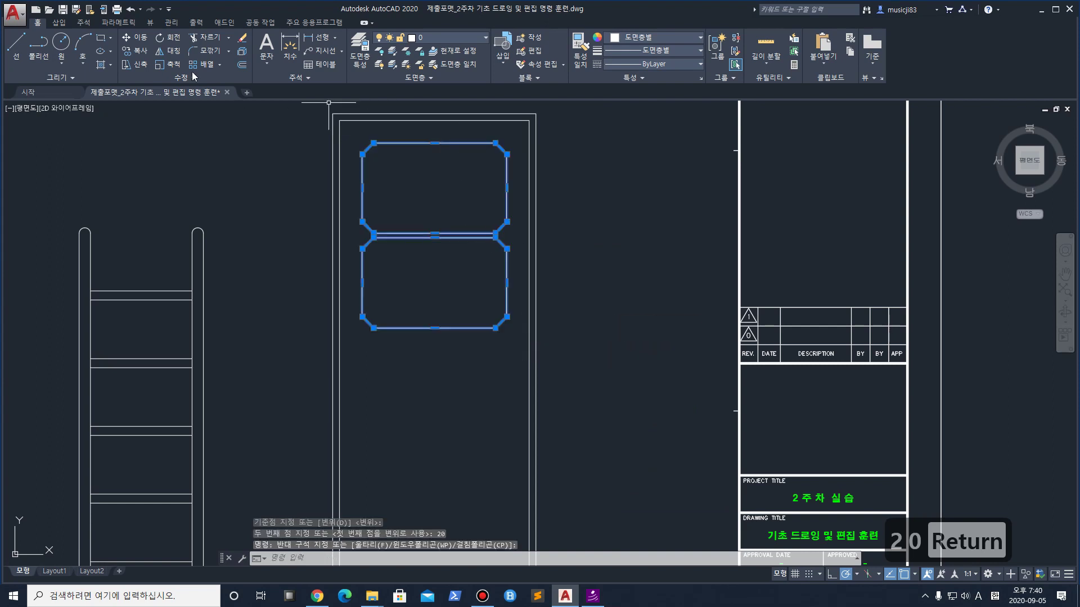
pyautogui.click(135, 50)
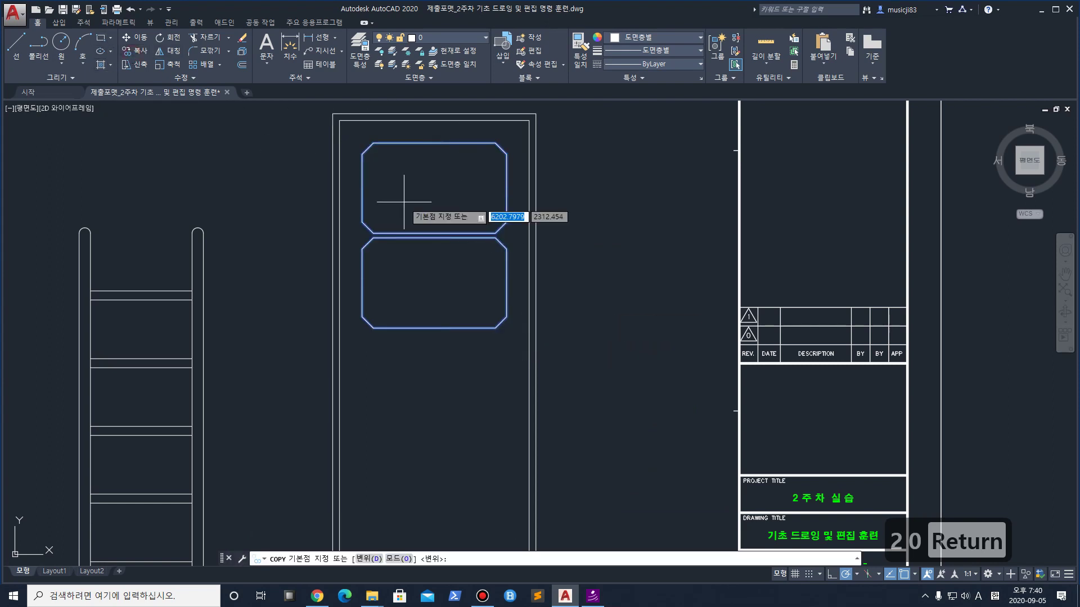
pyautogui.click(374, 144)
pyautogui.click(375, 326)
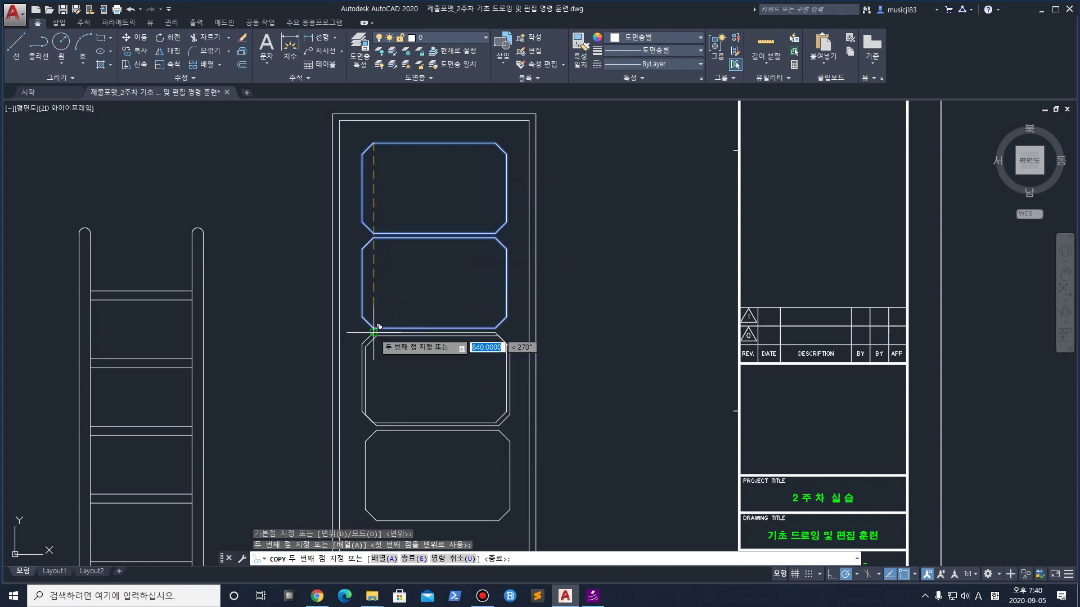
pyautogui.click(374, 326)
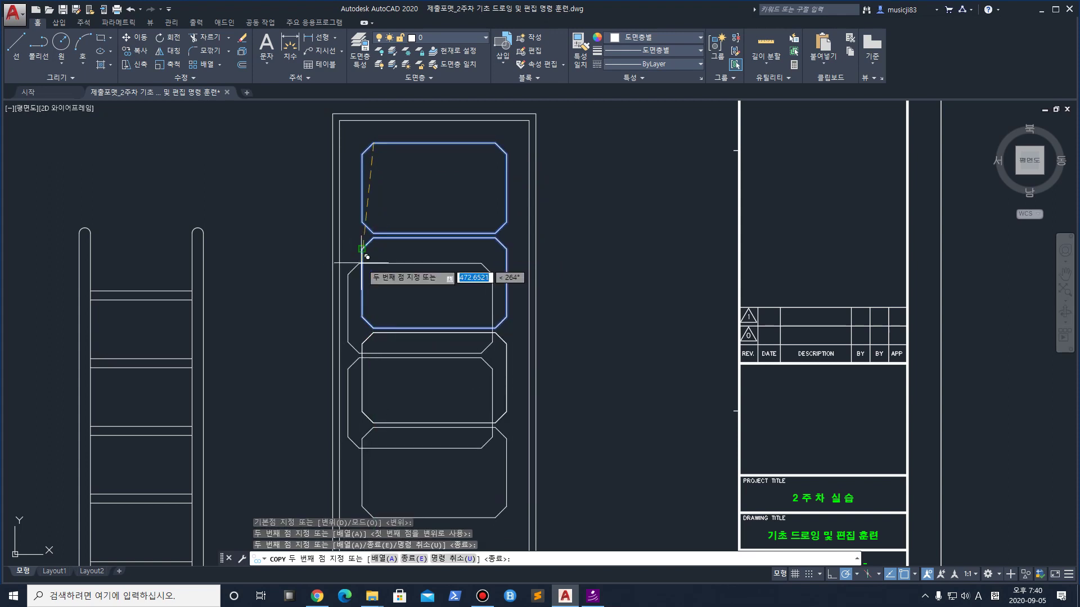
pyautogui.press('Return')
# Erase the two duplicate outlines left by the overlapping copies
pyautogui.click(363, 303)
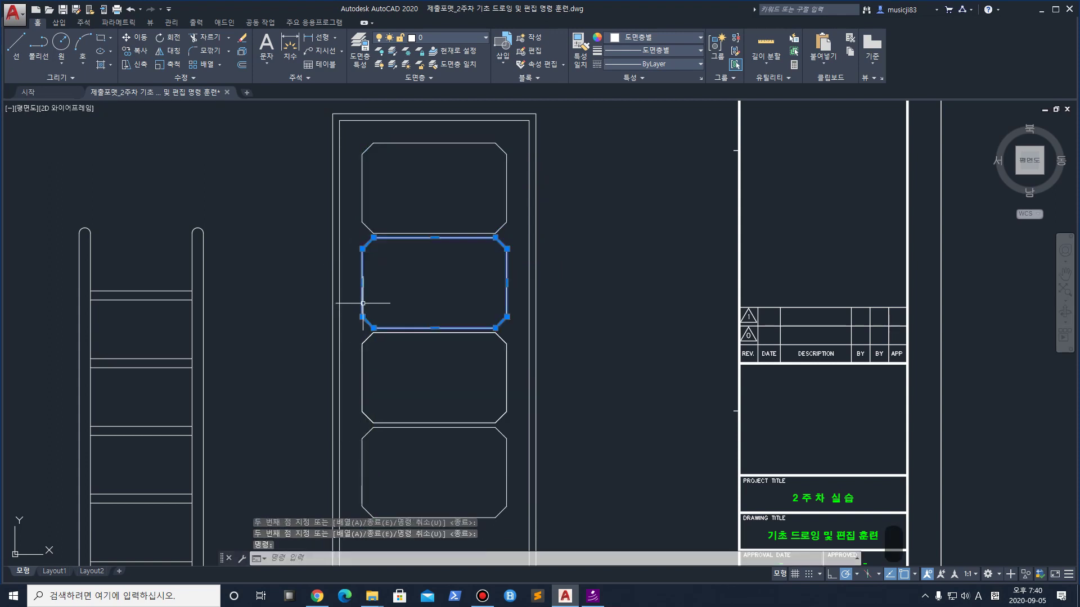
pyautogui.press('Delete')
pyautogui.click(363, 339)
pyautogui.press('Delete')
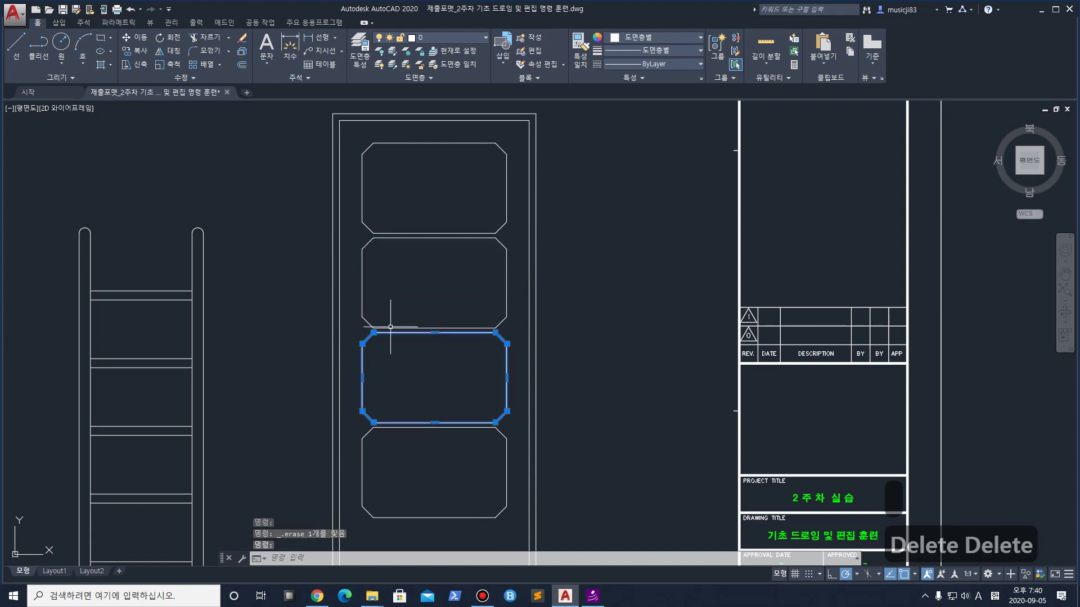
pyautogui.moveTo(438, 311); pyautogui.dragTo(451, 242, button='middle')
pyautogui.press('Escape')
# Remove the remaining overlapping outline, restoring the middle panel with undo
pyautogui.click(377, 278)
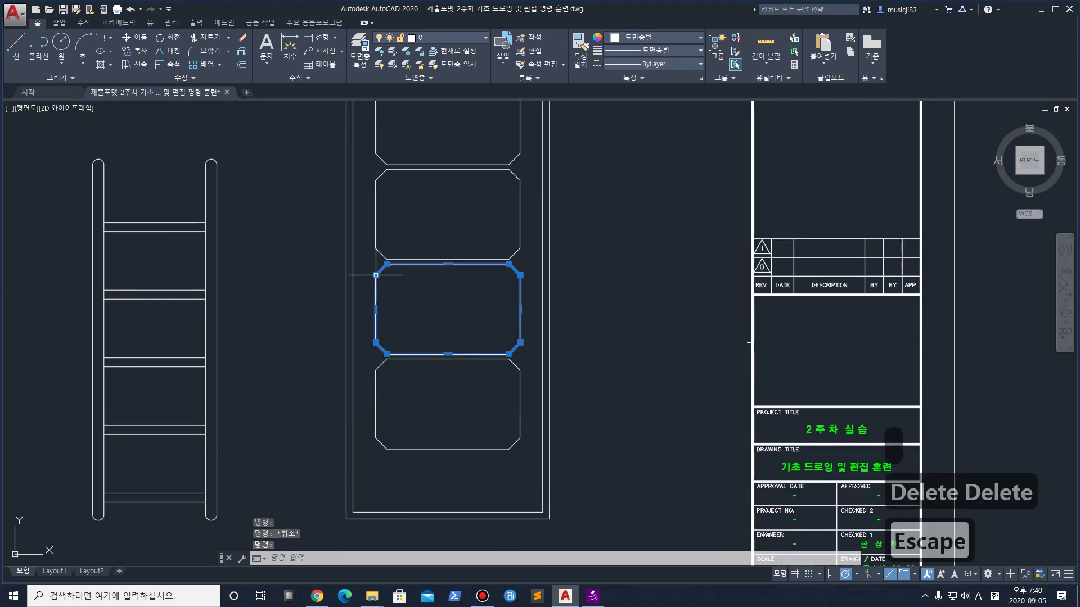
pyautogui.press('Delete')
pyautogui.click(383, 272)
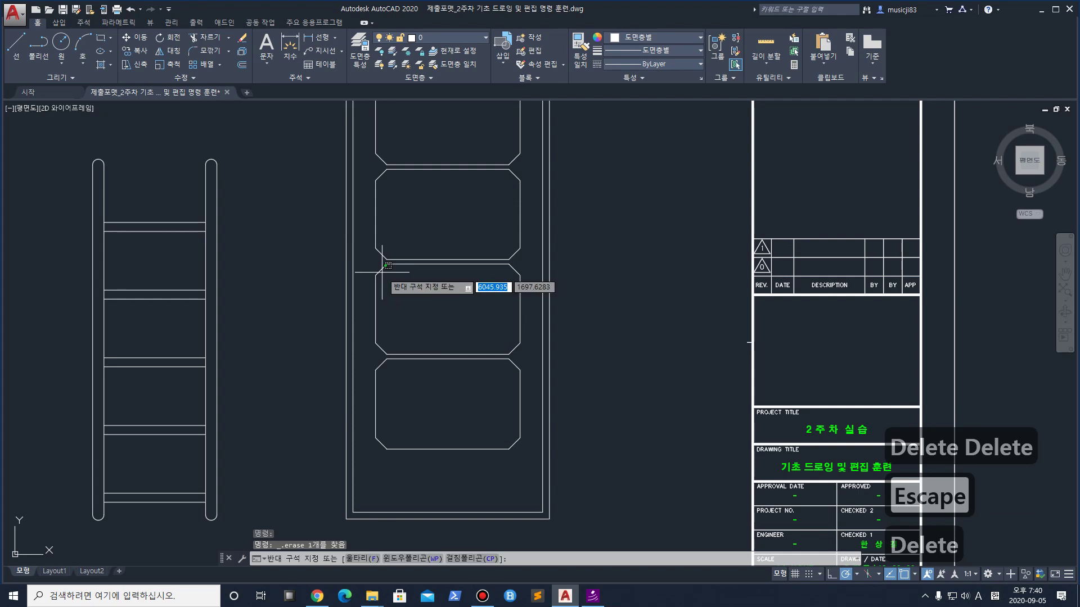
pyautogui.click(382, 268)
pyautogui.press('Escape')
pyautogui.press('Escape')
pyautogui.press('Escape')
pyautogui.press('Escape')
pyautogui.click(378, 272)
pyautogui.press('Delete')
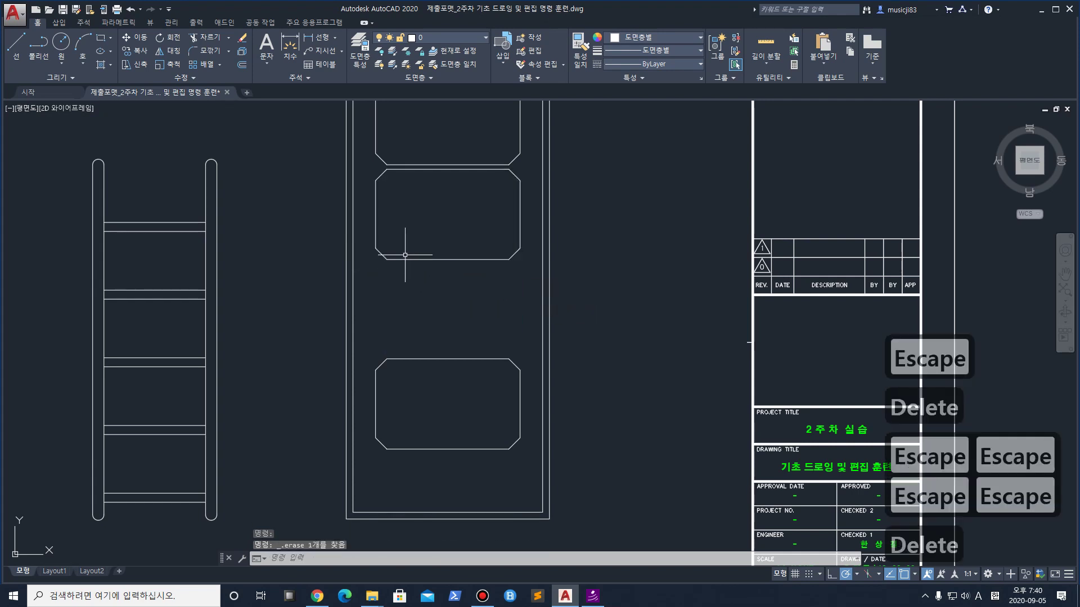
pyautogui.hotkey('ctrl', 'z')
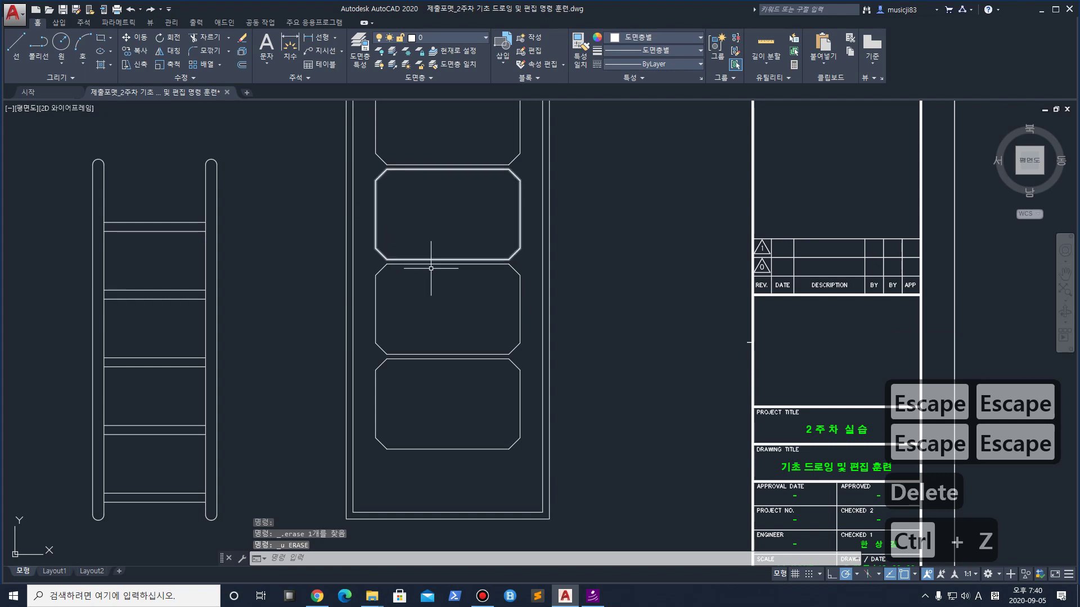
# Explode the middle octagonal door panel into separate lines (X)
pyautogui.scroll(-1, 428, 276)
pyautogui.scroll(1, 428, 241)
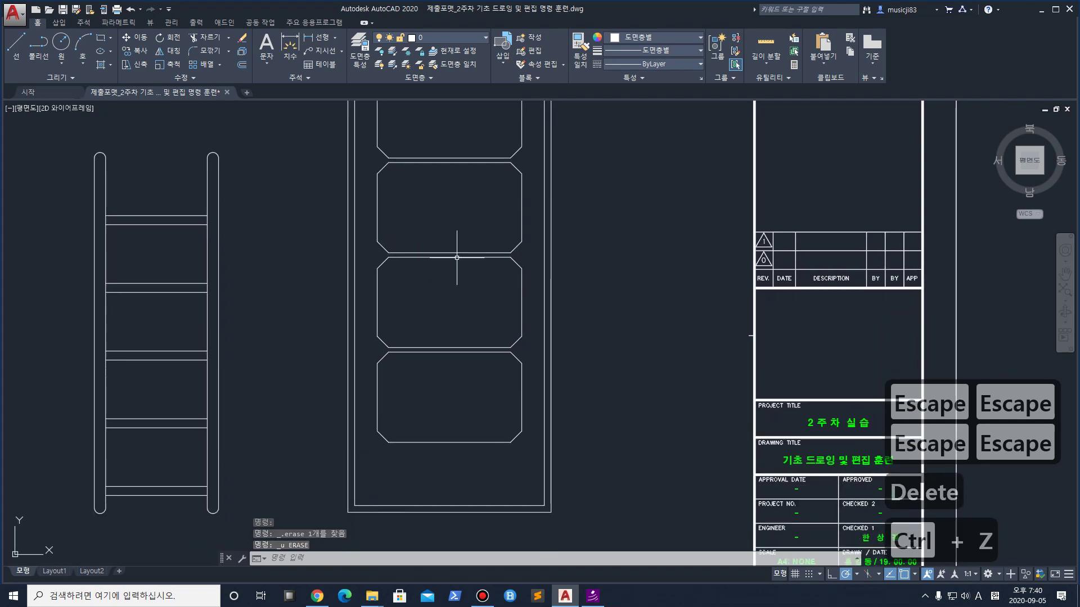
pyautogui.scroll(3, 446, 390)
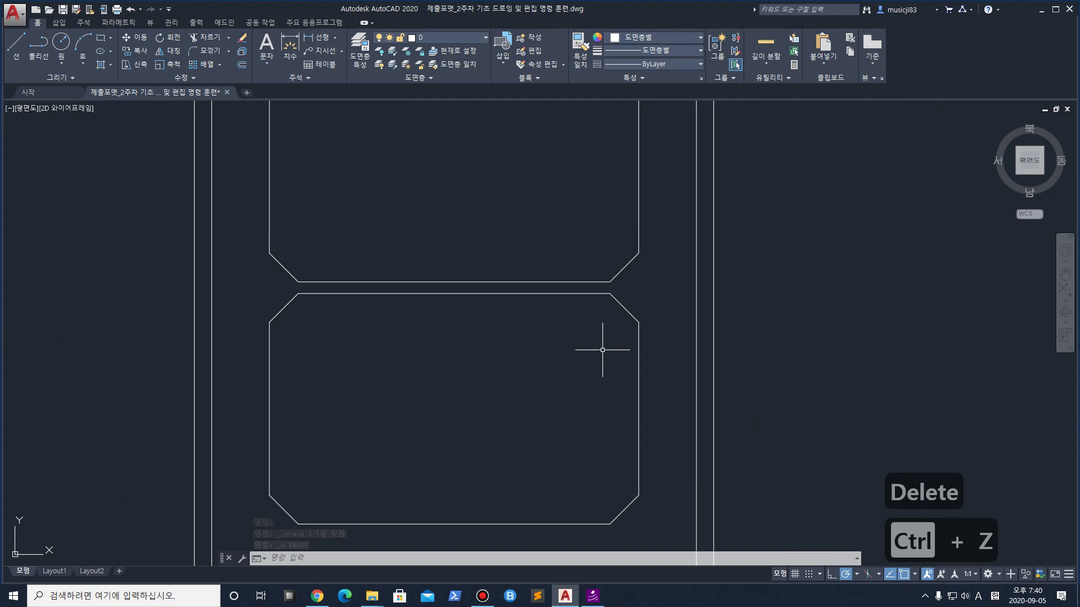
pyautogui.scroll(-3, 540, 254)
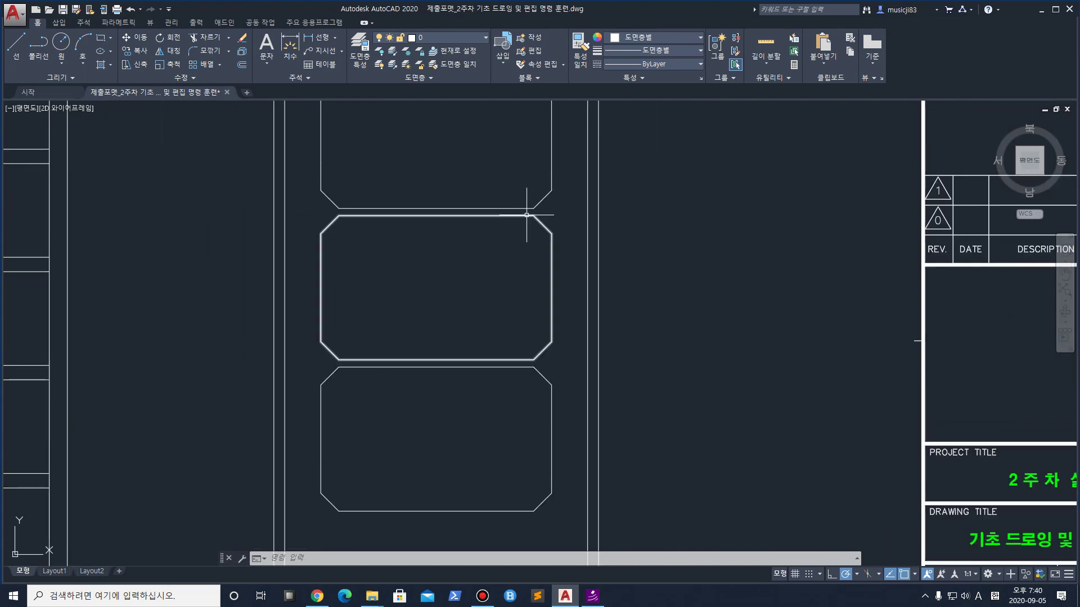
pyautogui.click(412, 216)
pyautogui.scroll(2, 569, 215)
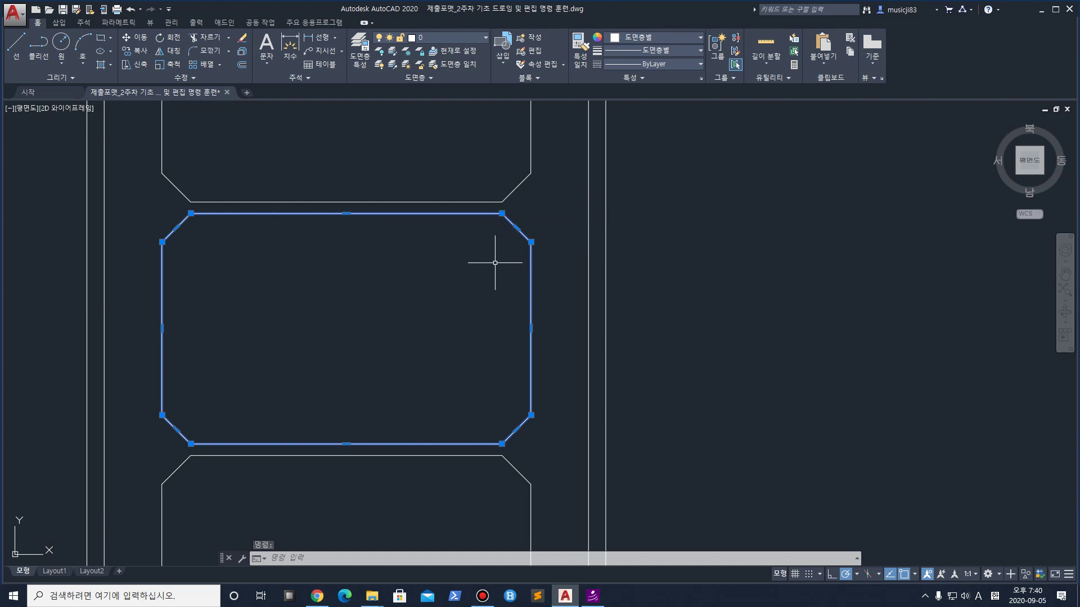
pyautogui.write('x')
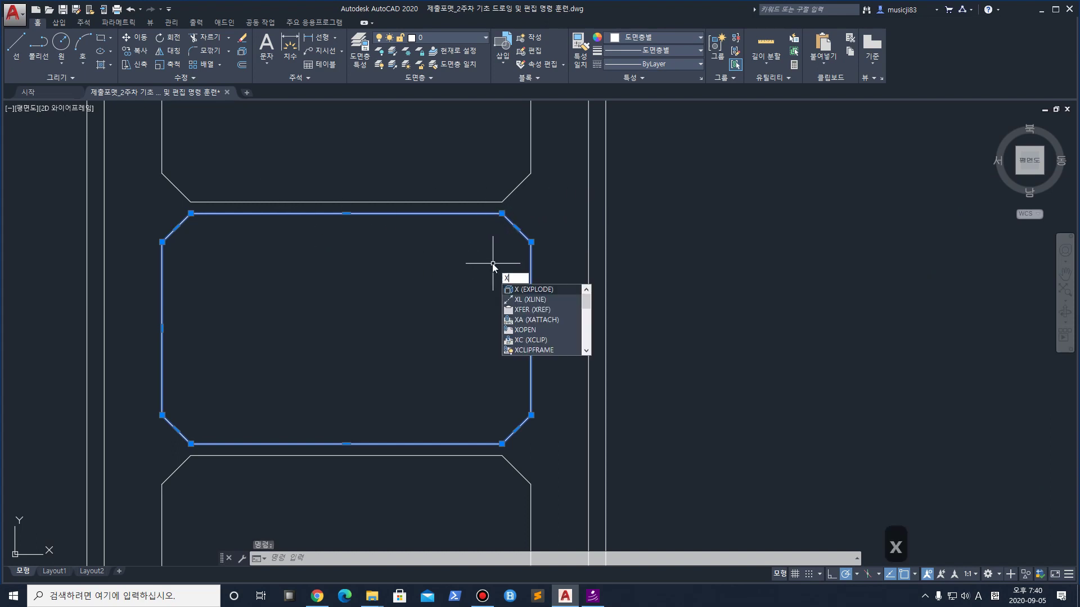
pyautogui.press('Return')
# Delete the upper-right chamfer and stretch the top and right edges past each other
pyautogui.click(544, 282)
pyautogui.click(517, 228)
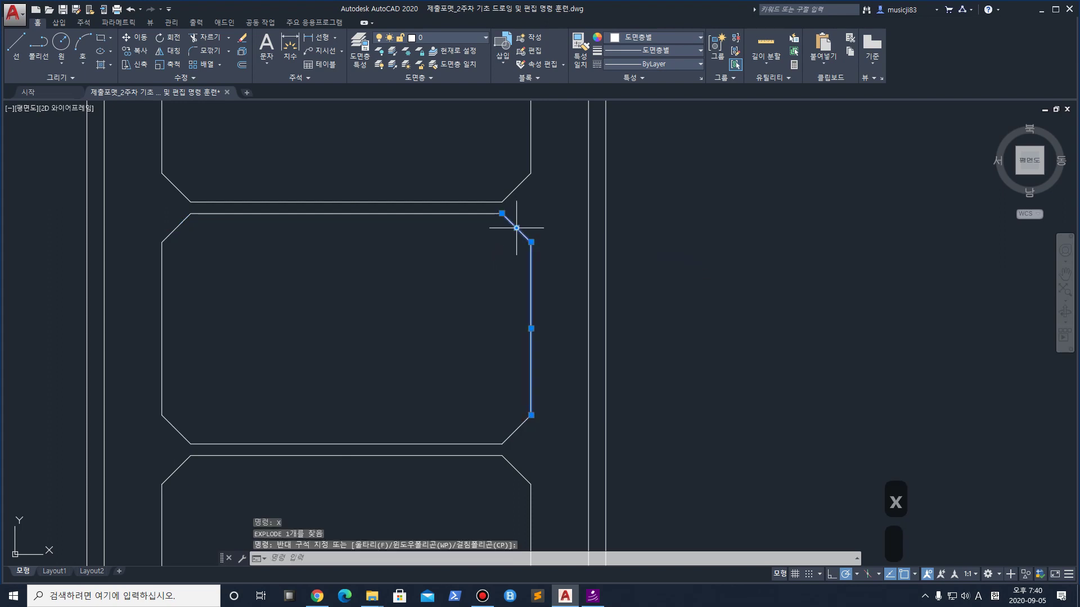
pyautogui.press('Escape')
pyautogui.press('Escape')
pyautogui.press('Escape')
pyautogui.click(516, 228)
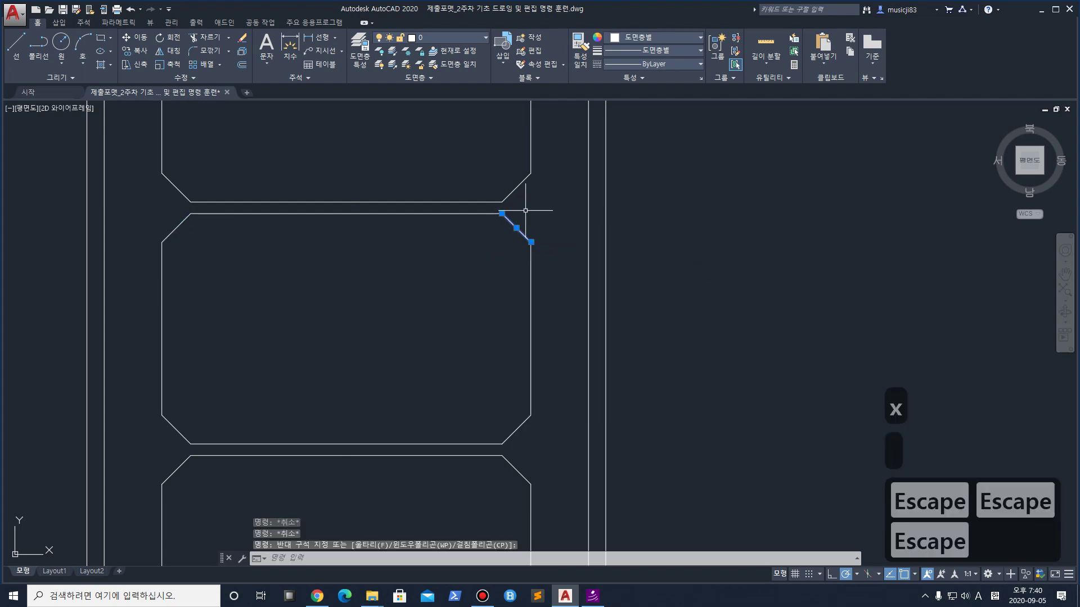
pyautogui.press('Delete')
pyautogui.click(491, 215)
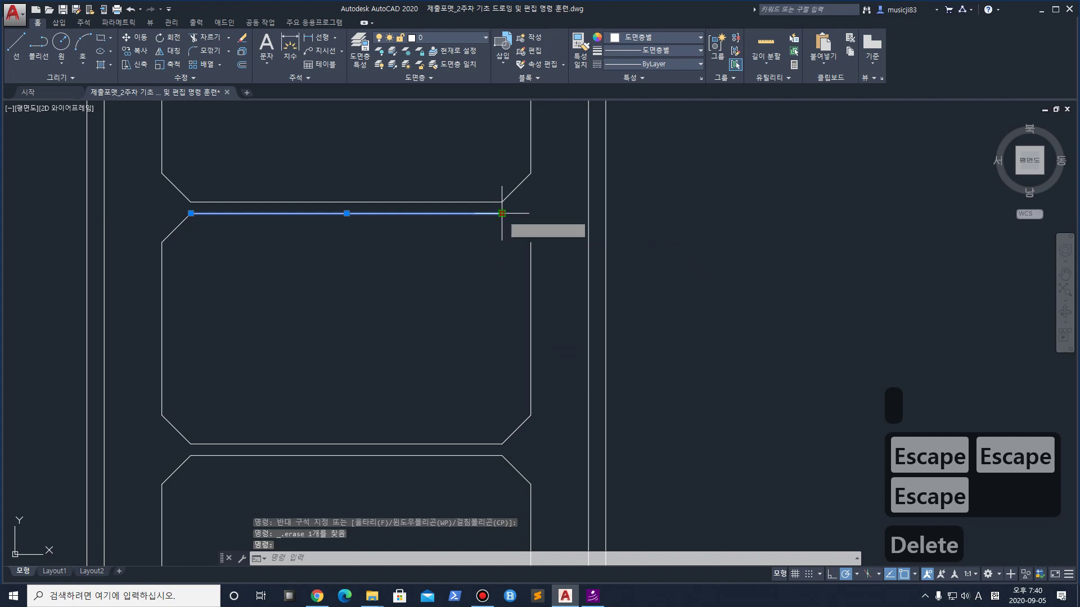
pyautogui.click(502, 214)
pyautogui.click(561, 213)
pyautogui.click(530, 247)
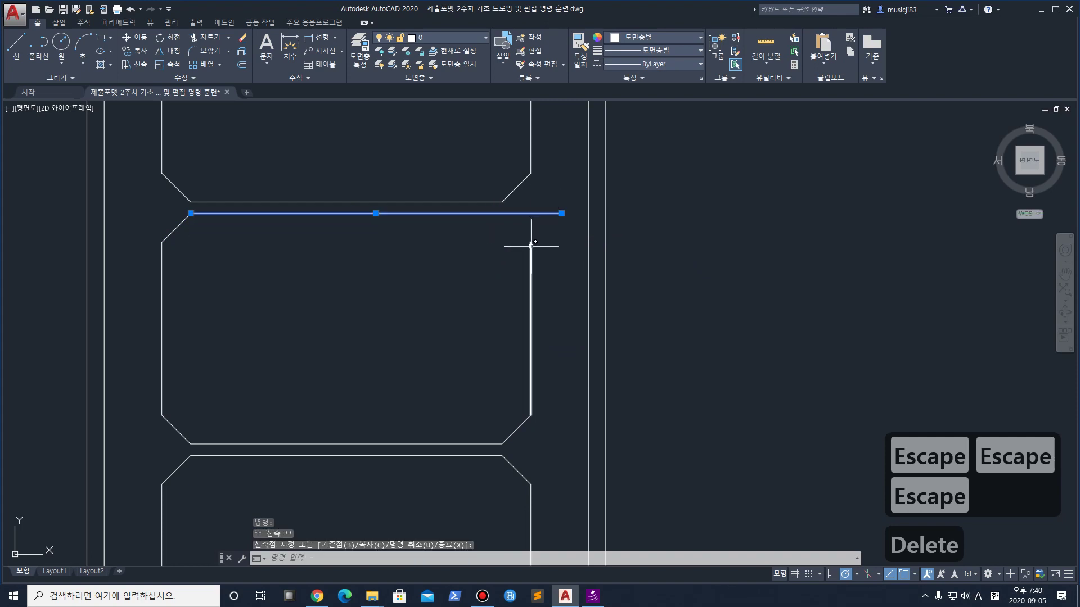
pyautogui.click(530, 241)
pyautogui.click(530, 195)
pyautogui.press('Escape')
# Delete the lower-right chamfer and stretch the bottom and right edges past each other
pyautogui.moveTo(525, 393); pyautogui.dragTo(508, 317, button='middle')
pyautogui.click(498, 352)
pyautogui.press('Delete')
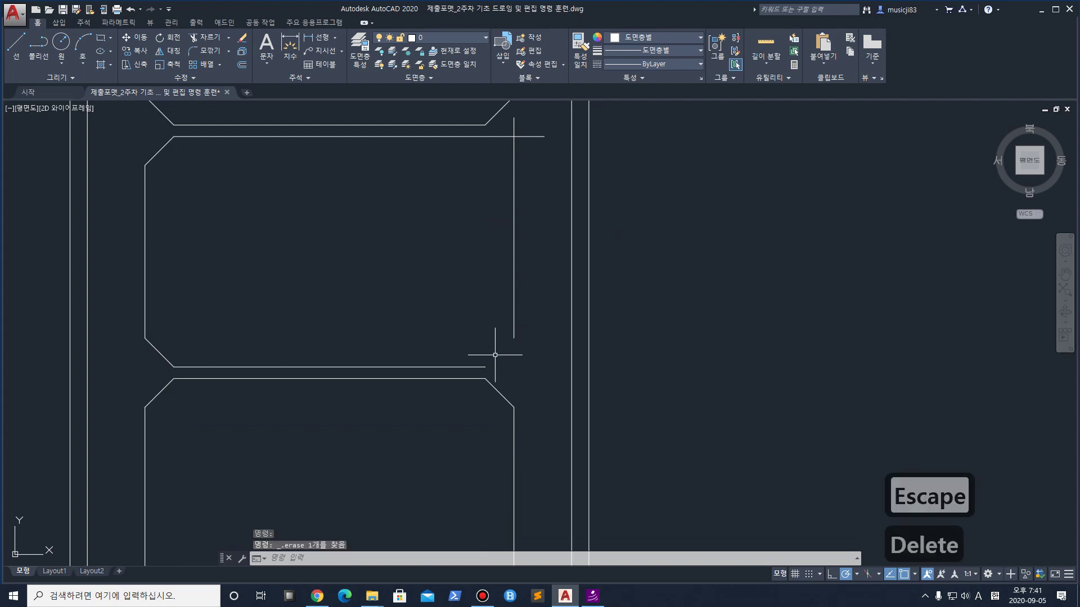
pyautogui.click(470, 368)
pyautogui.click(484, 366)
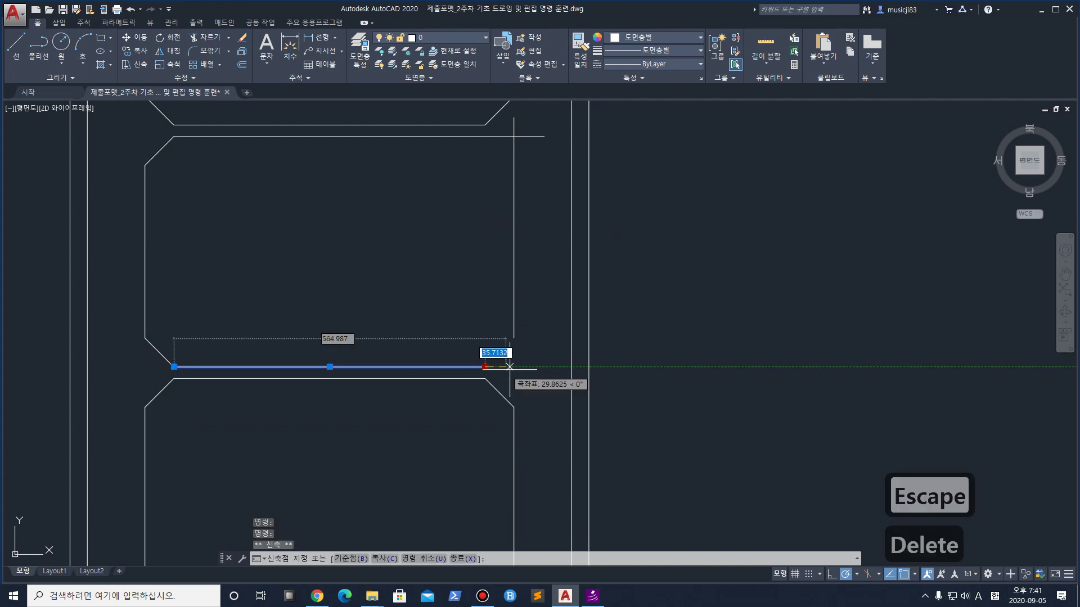
pyautogui.click(534, 365)
pyautogui.click(513, 333)
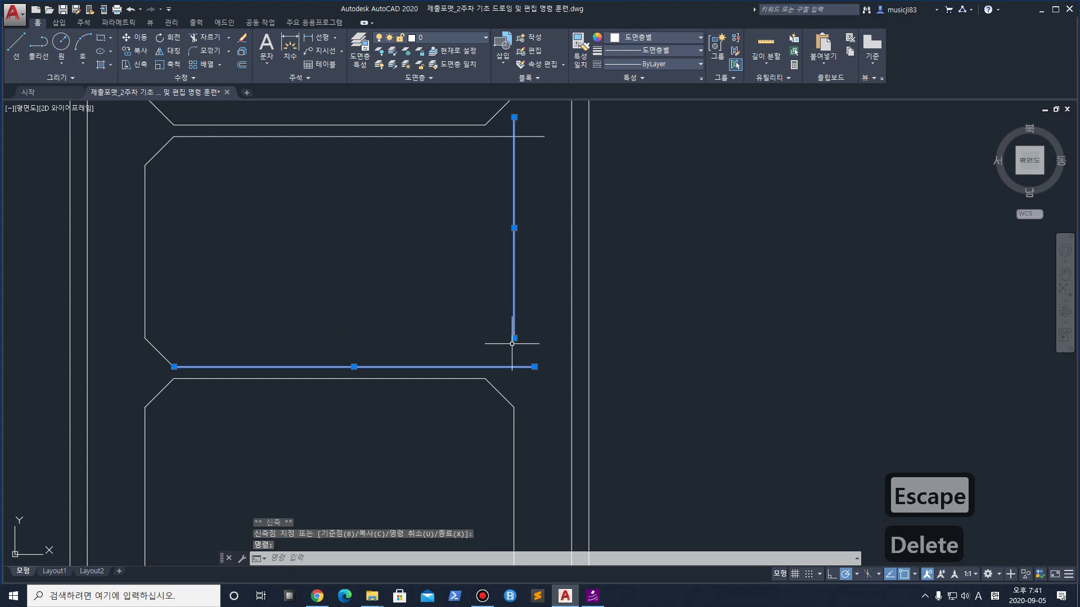
pyautogui.click(514, 338)
pyautogui.click(513, 385)
pyautogui.moveTo(505, 254); pyautogui.dragTo(515, 298, button='middle')
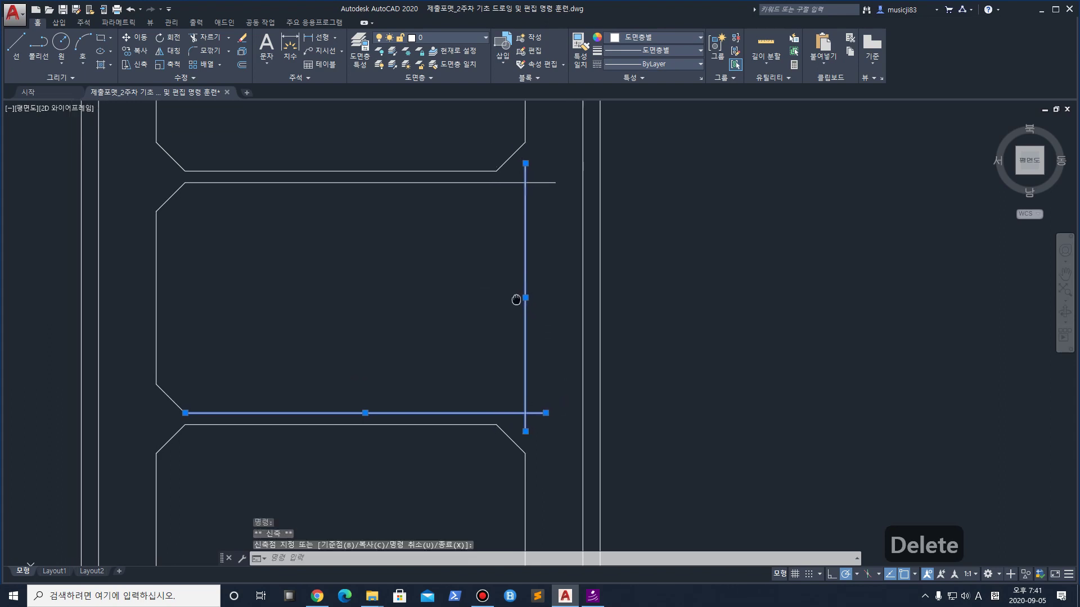
pyautogui.press('Escape')
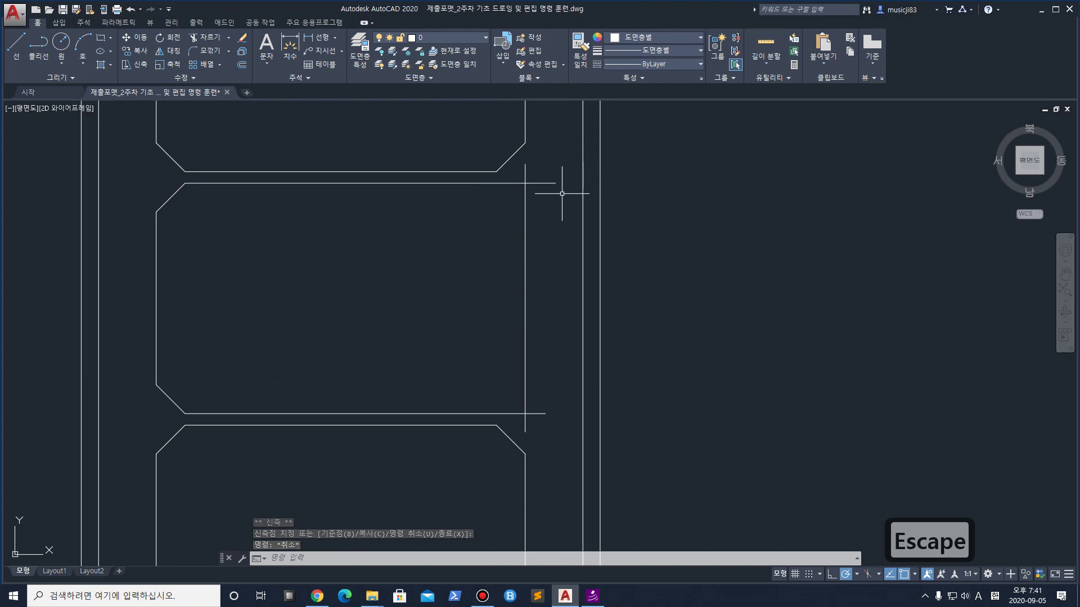
# Trim the four overhanging stubs at the middle panel's right-hand corners using the right-side lines
pyautogui.write('tr')
pyautogui.press('Return')
pyautogui.click(558, 229)
pyautogui.click(520, 170)
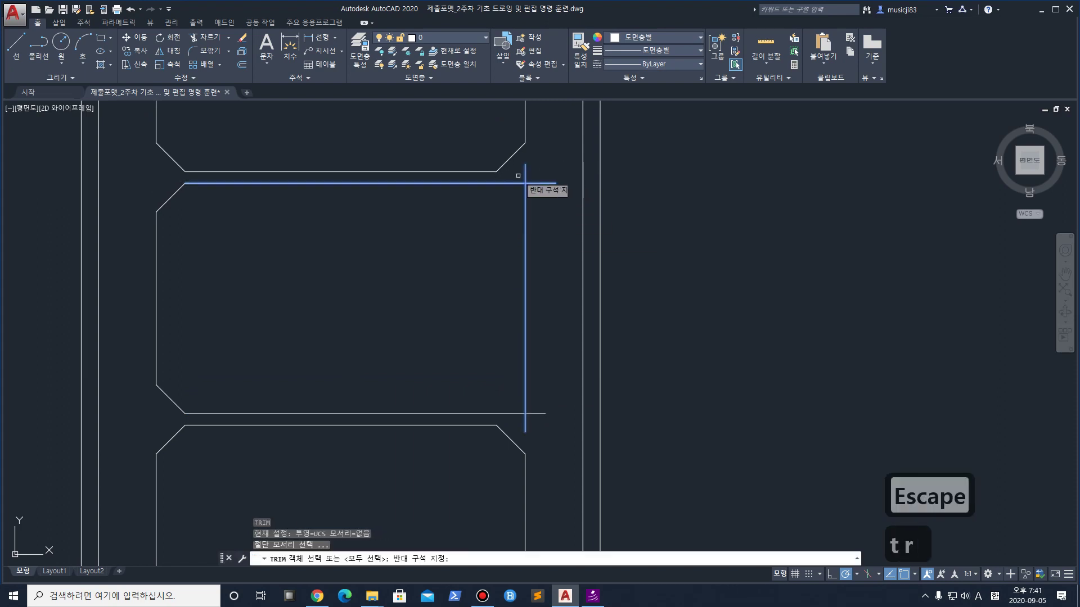
pyautogui.click(549, 405)
pyautogui.click(514, 427)
pyautogui.press('space')
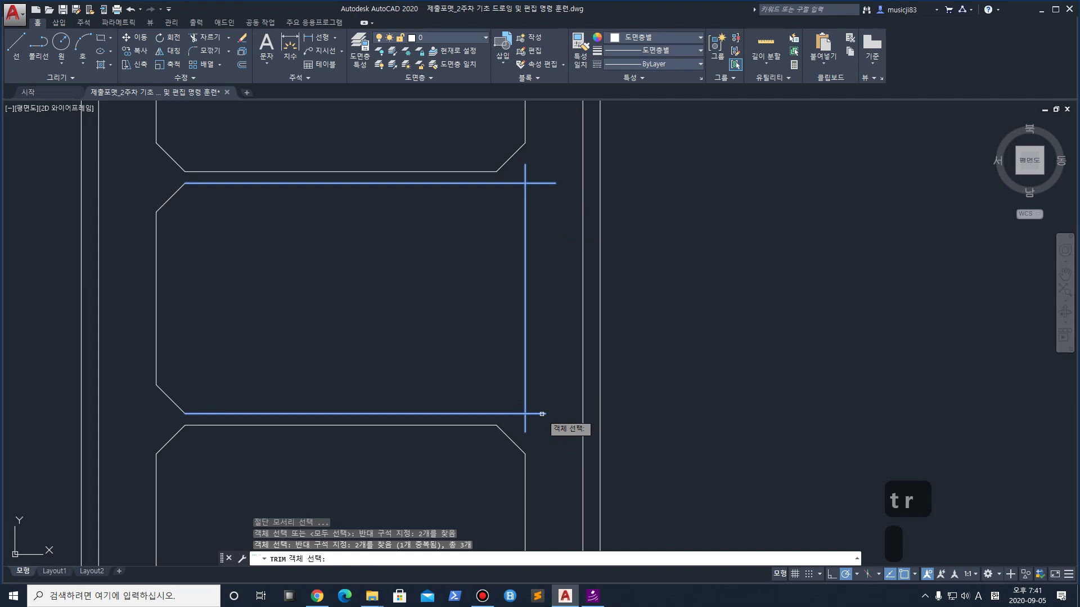
pyautogui.click(525, 425)
pyautogui.click(535, 413)
pyautogui.click(539, 183)
pyautogui.click(525, 172)
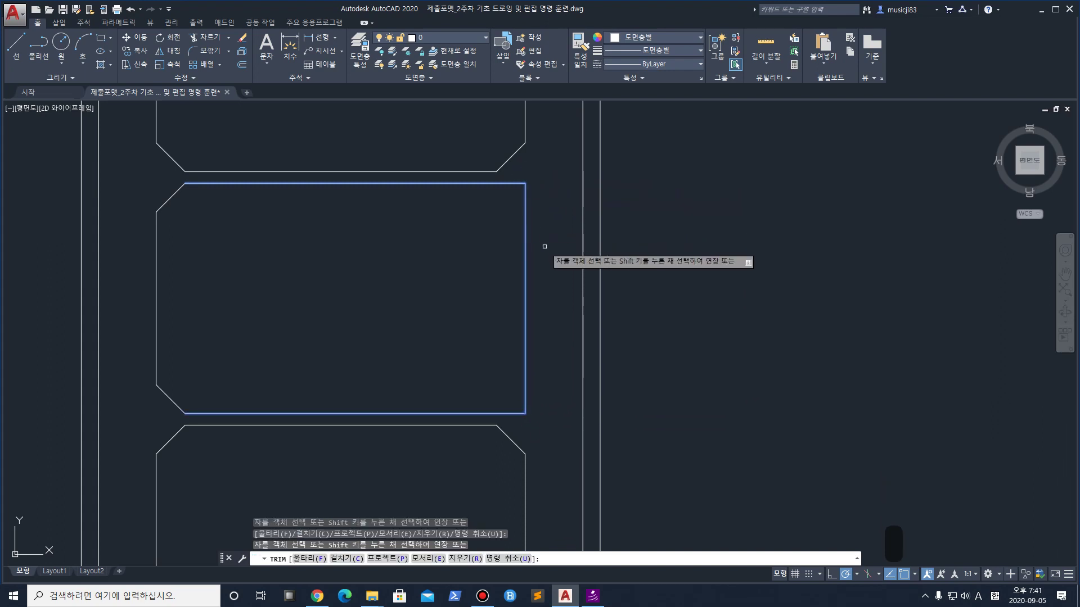
pyautogui.press('space')
# Undo the view shift and trims, then recentre on the panel's right side
pyautogui.moveTo(451, 325); pyautogui.dragTo(542, 334, button='middle')
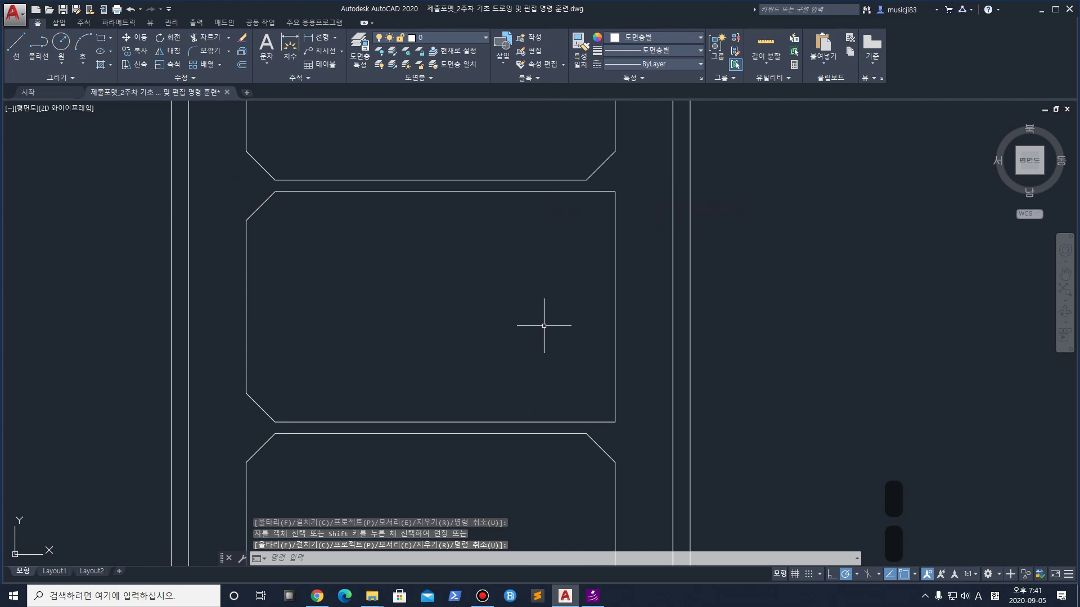
pyautogui.hotkey('ctrl', 'z')
pyautogui.hotkey('ctrl', 'z')
pyautogui.moveTo(520, 302); pyautogui.dragTo(553, 344, button='middle')
# Re-trim the right edge's tails and the top and bottom edges' stubs past the right side
pyautogui.write('tr')
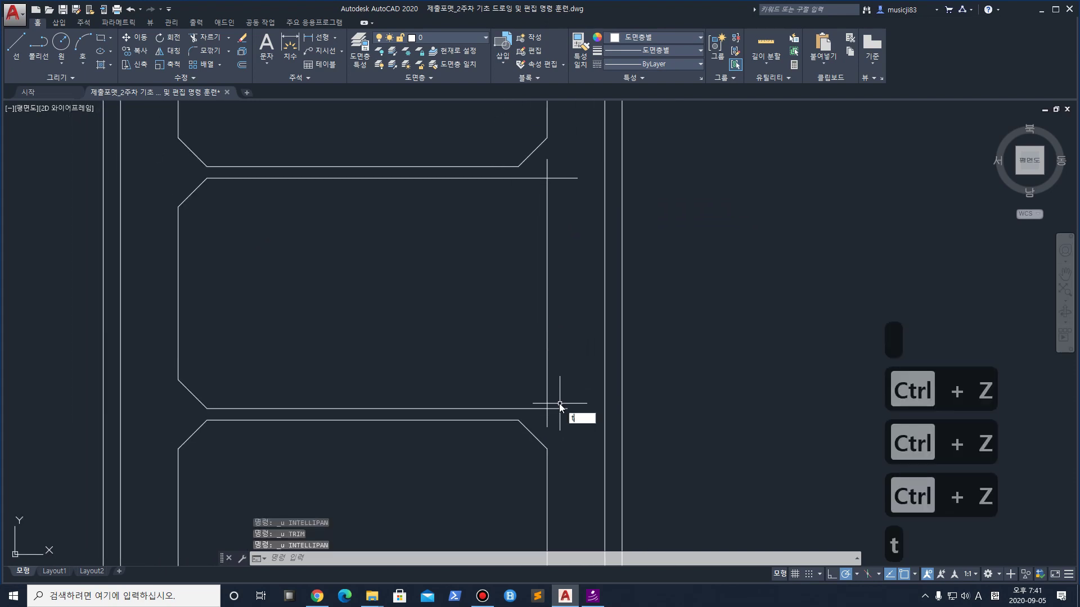
pyautogui.press('Return')
pyautogui.click(582, 419)
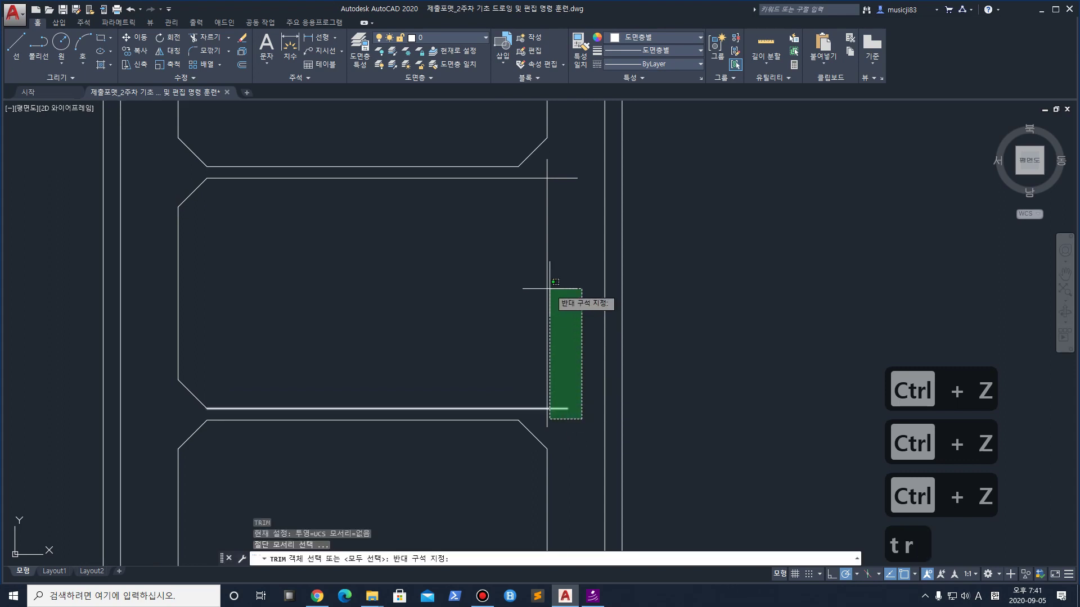
pyautogui.click(541, 170)
pyautogui.press('space')
pyautogui.click(547, 419)
pyautogui.click(564, 403)
pyautogui.click(556, 416)
pyautogui.click(571, 211)
pyautogui.click(554, 171)
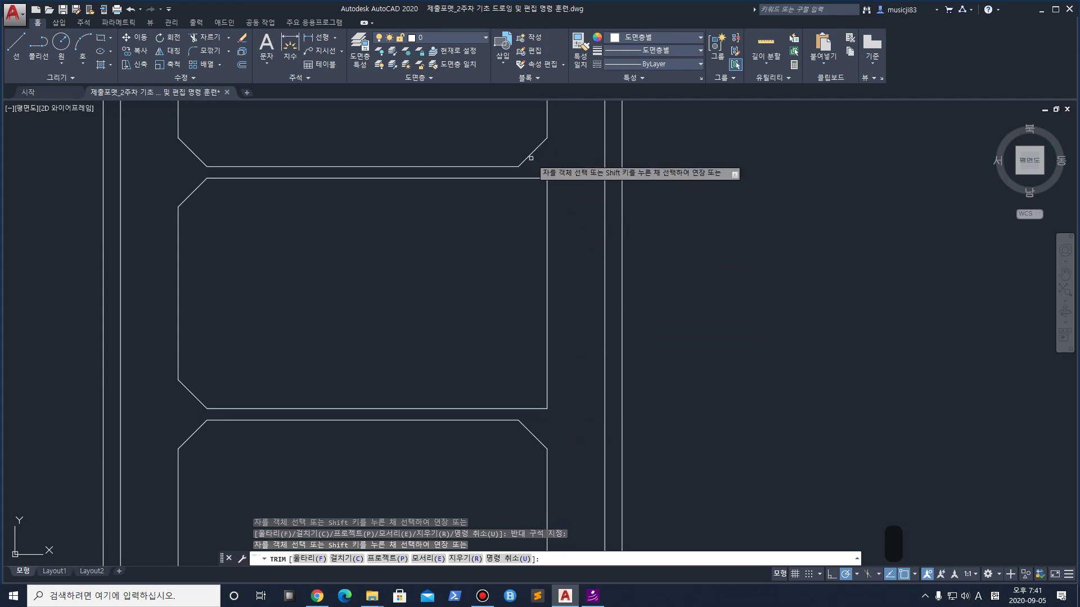
pyautogui.press('space')
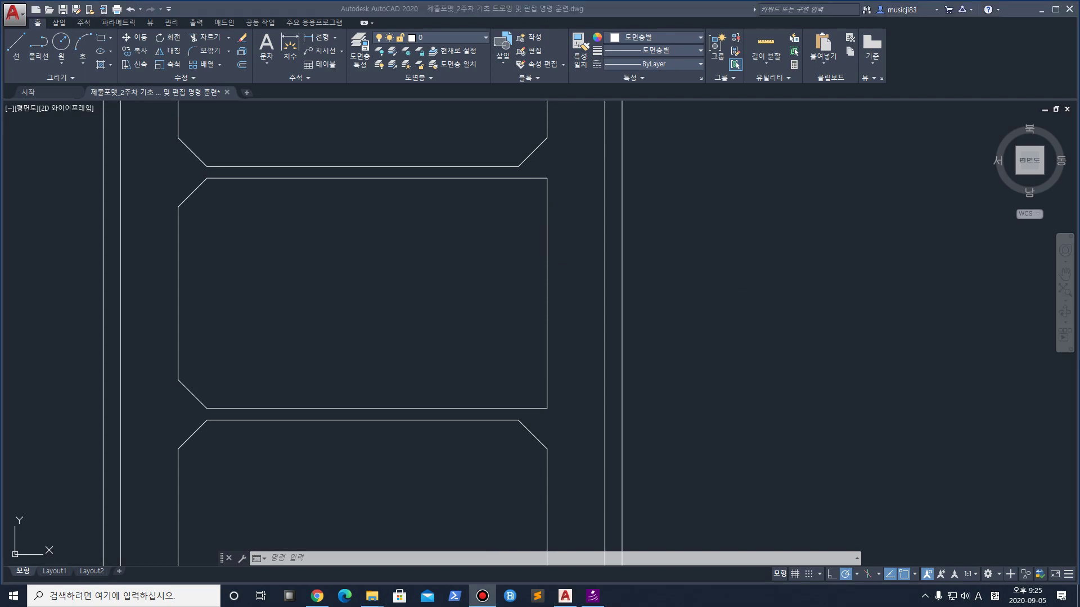
pyautogui.click(581, 305)
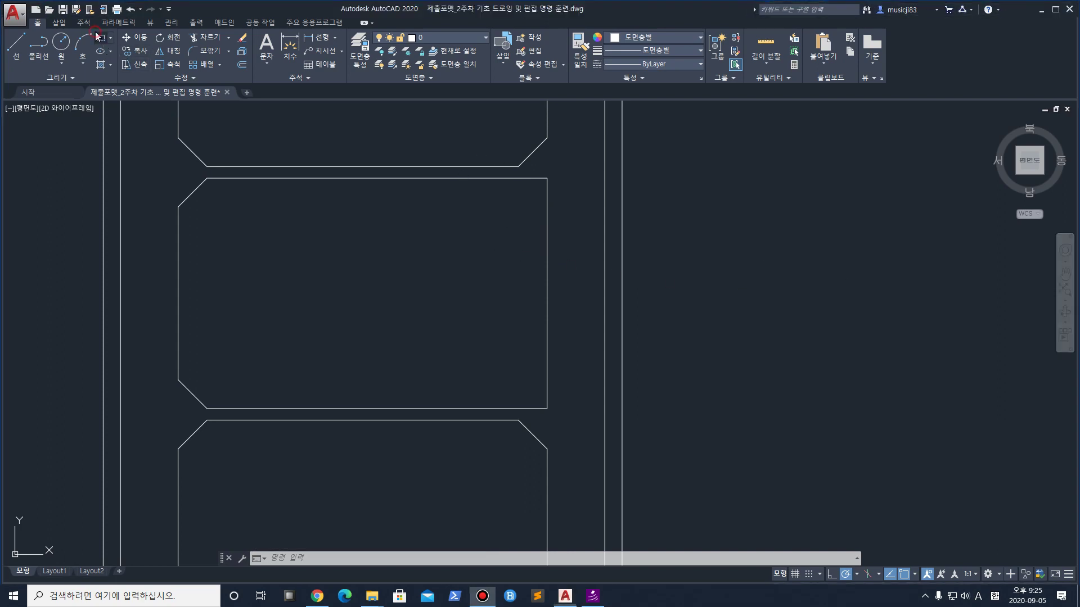
pyautogui.click(687, 339)
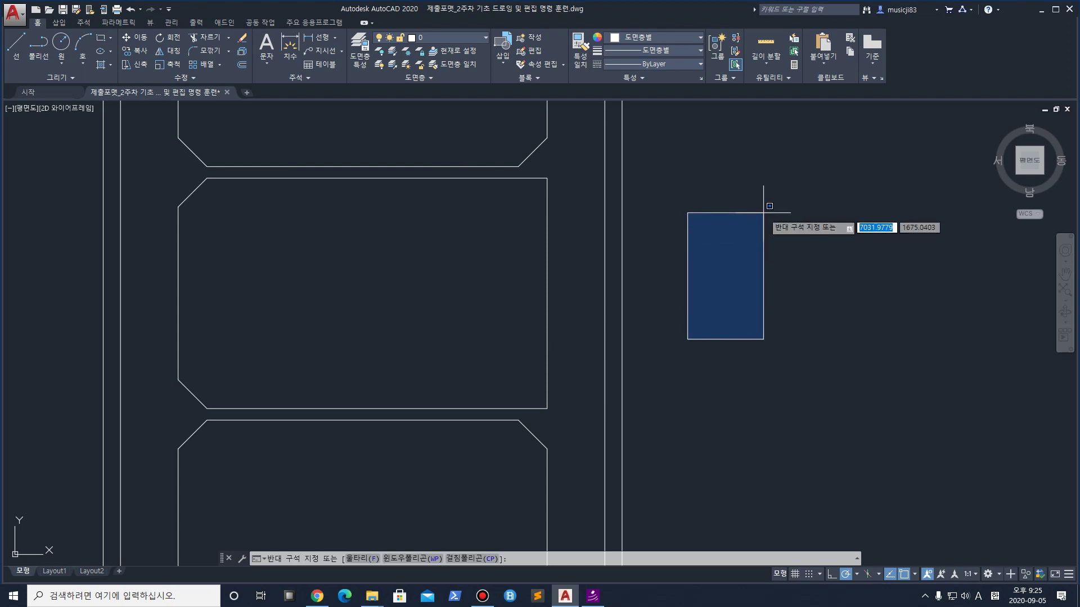
pyautogui.write('@')
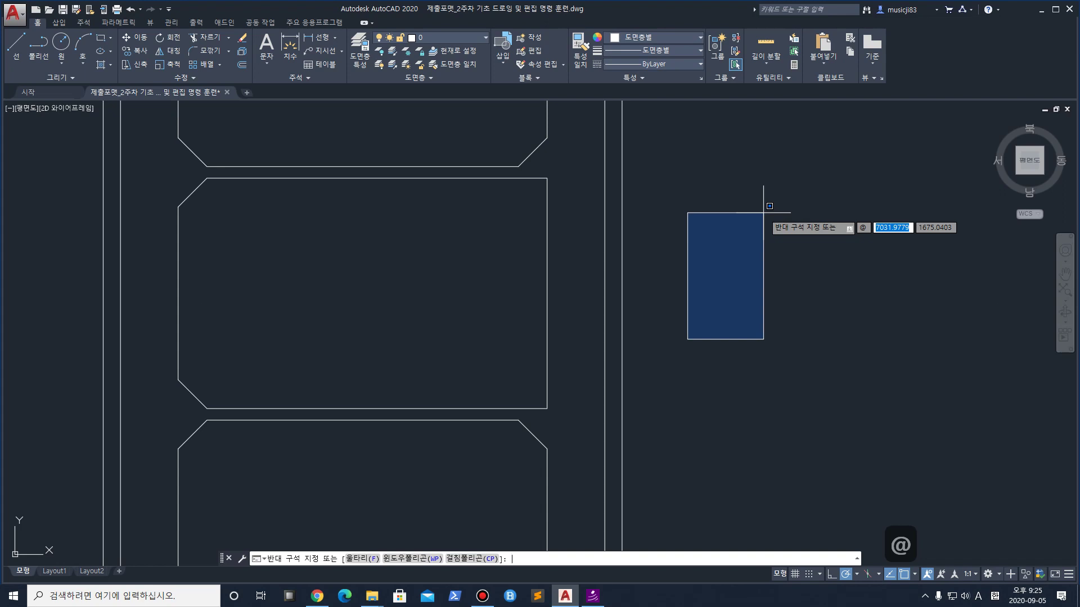
pyautogui.write('100,30')
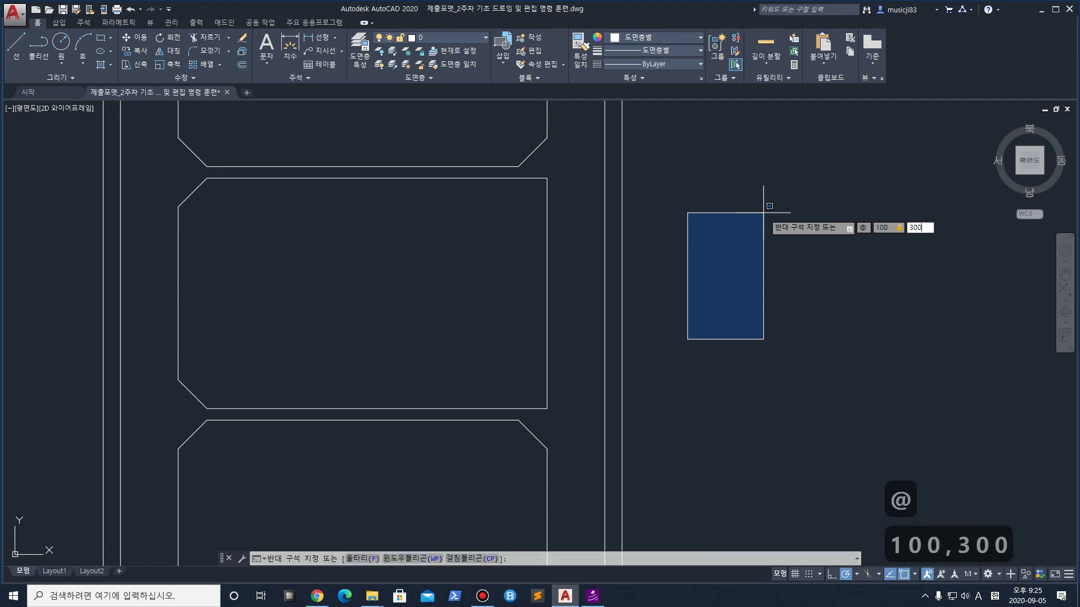
pyautogui.press('Return')
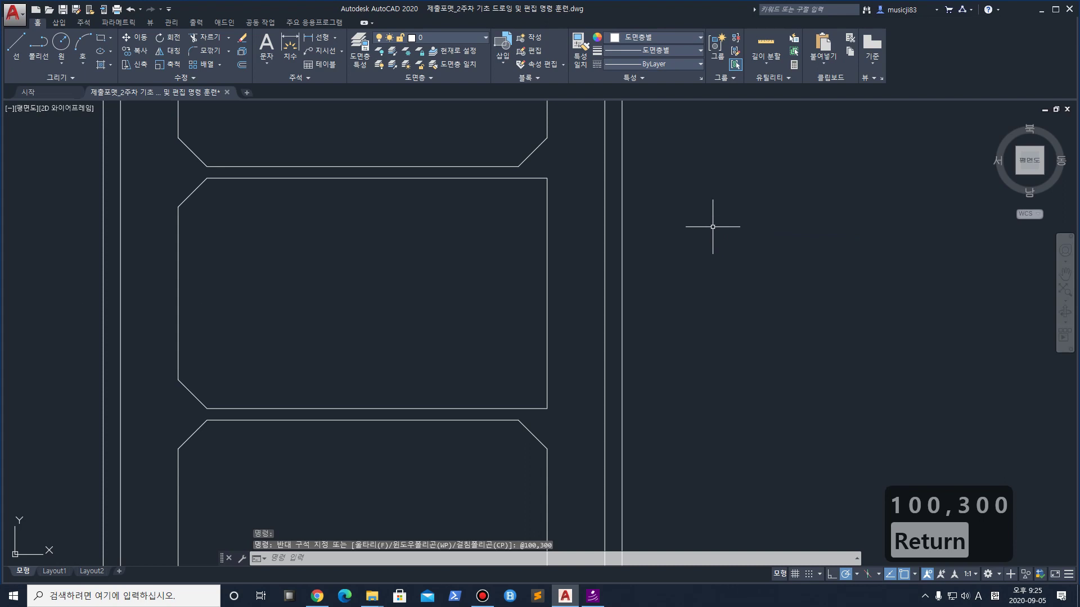
pyautogui.scroll(-10, 713, 260)
pyautogui.scroll(6, 713, 260)
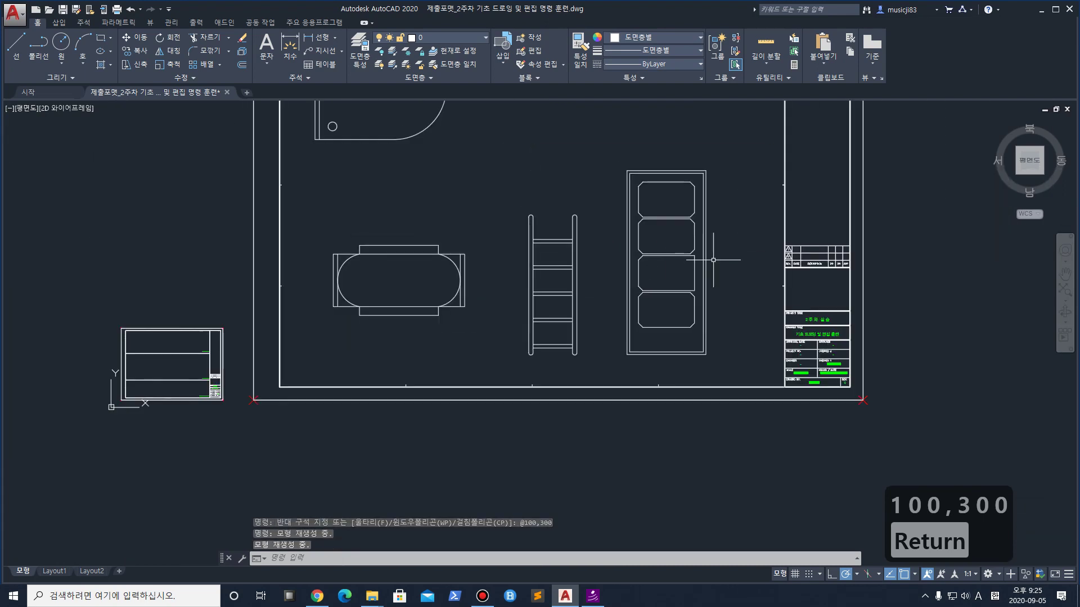
pyautogui.hotkey('ctrl', 'z')
pyautogui.scroll(2, 523, 294)
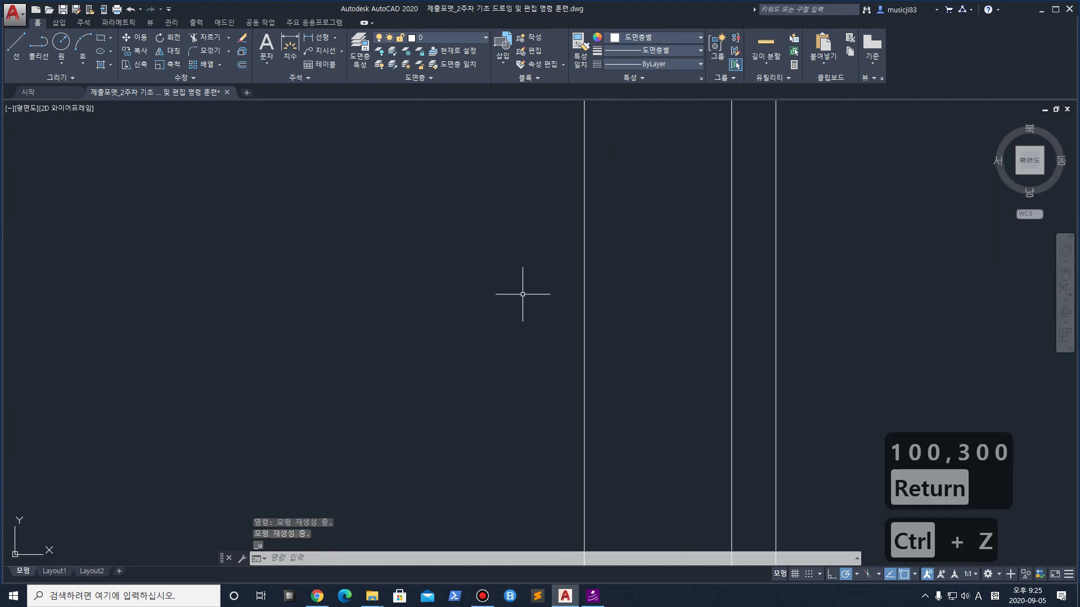
# Draw a 100 by 300 rectangle to the right of the panel and select it
pyautogui.click(101, 38)
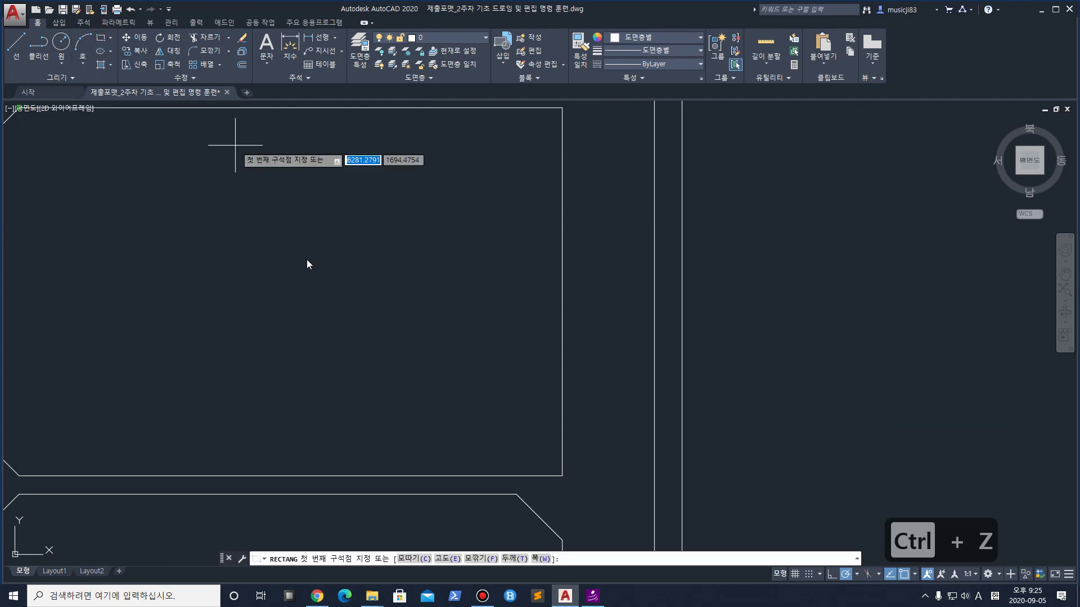
pyautogui.click(743, 321)
pyautogui.write('@')
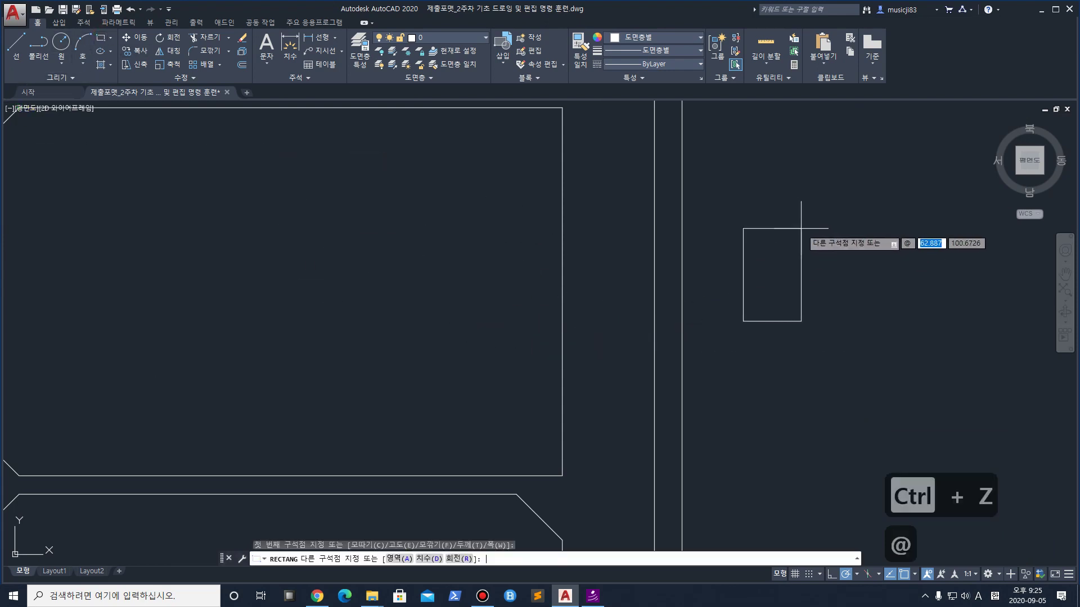
pyautogui.write('100,300')
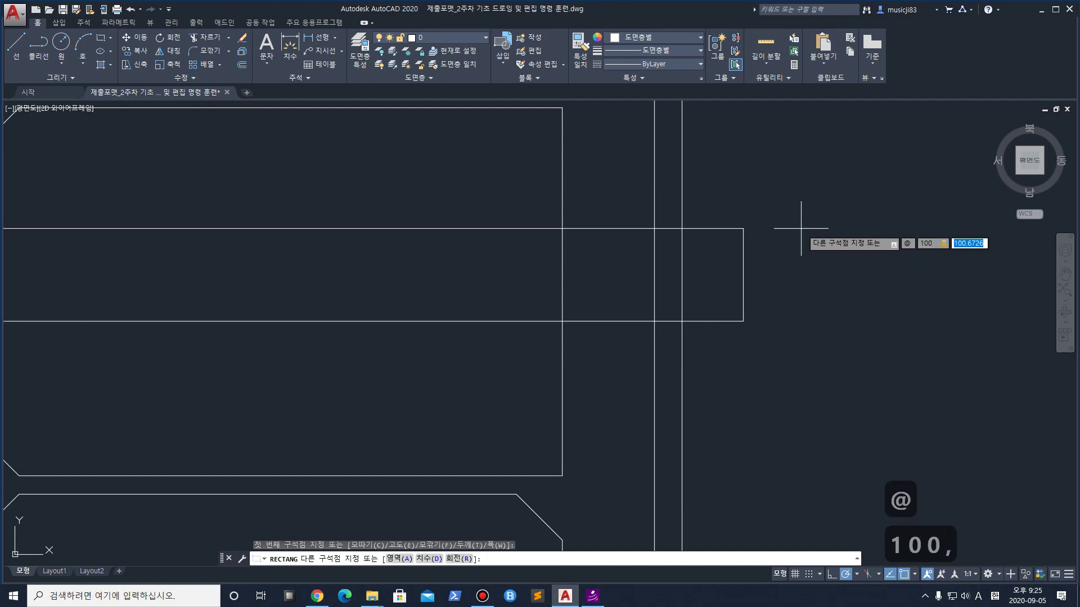
pyautogui.press('Return')
pyautogui.scroll(-3, 801, 228)
pyautogui.scroll(1, 809, 313)
pyautogui.click(889, 401)
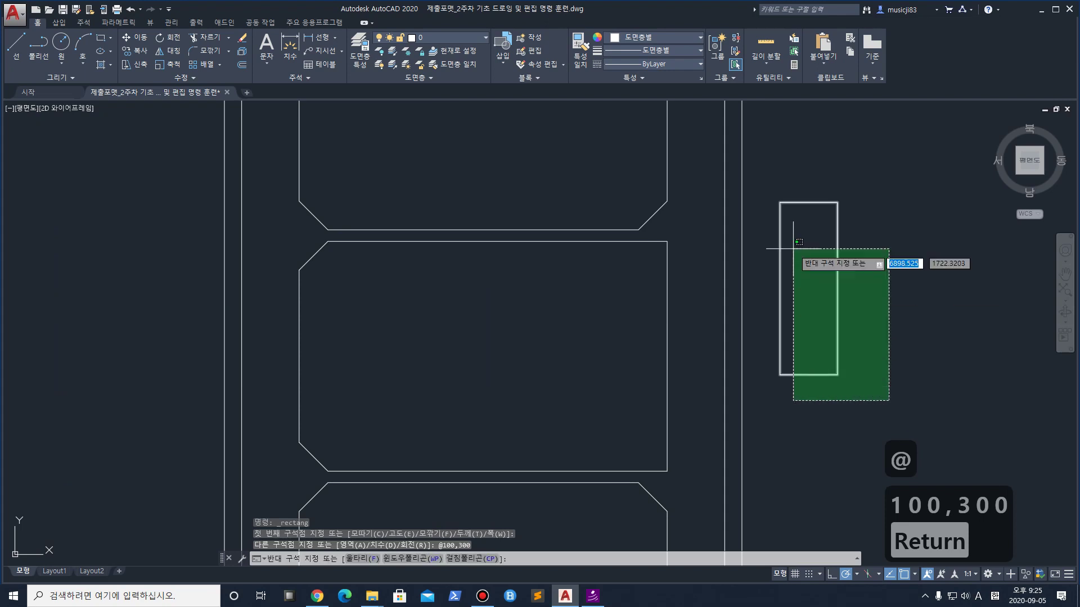
pyautogui.click(822, 296)
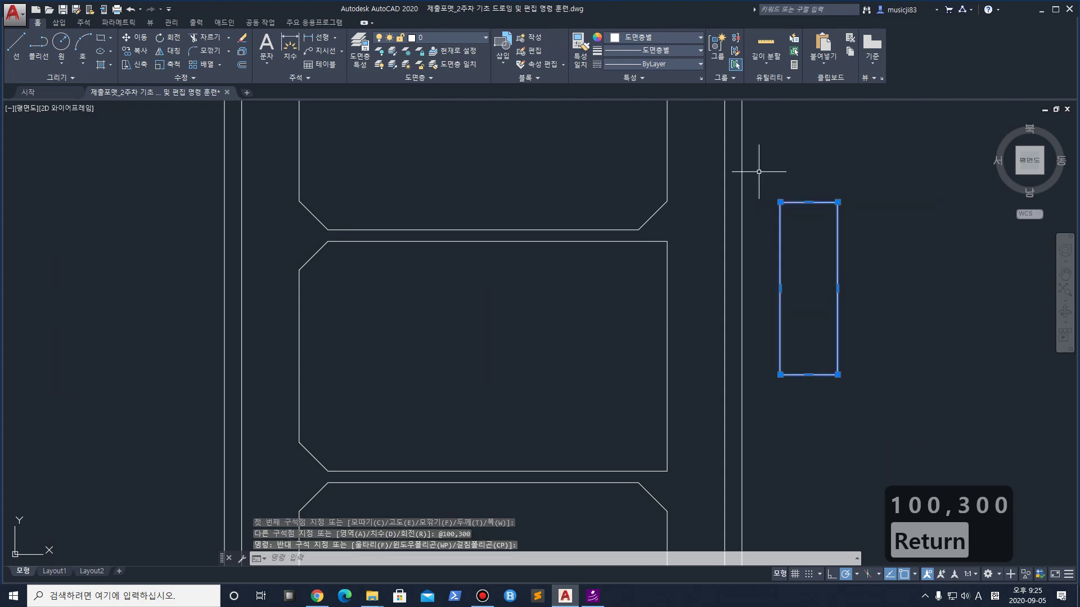
# Move the rectangle's left-edge midpoint onto the panel's right edge, then 50 units left
pyautogui.click(135, 37)
pyautogui.click(781, 287)
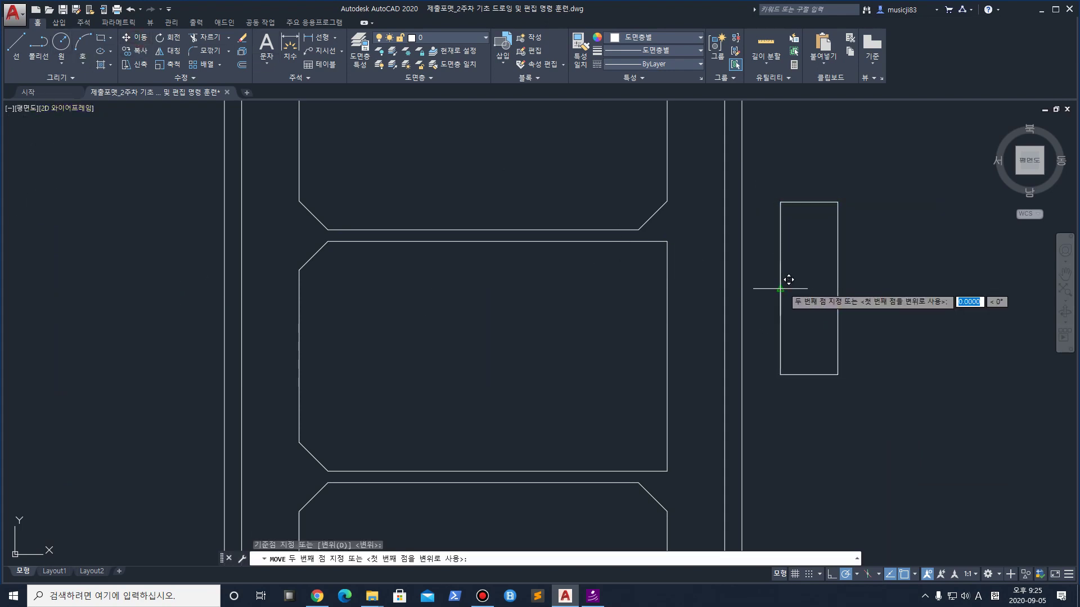
pyautogui.click(667, 356)
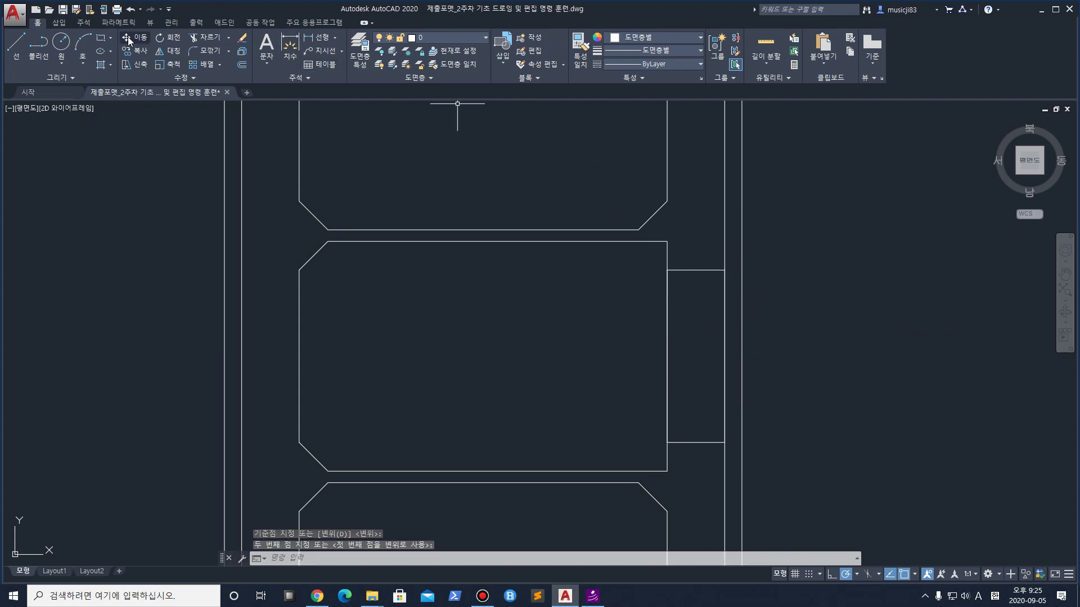
pyautogui.press('Return')
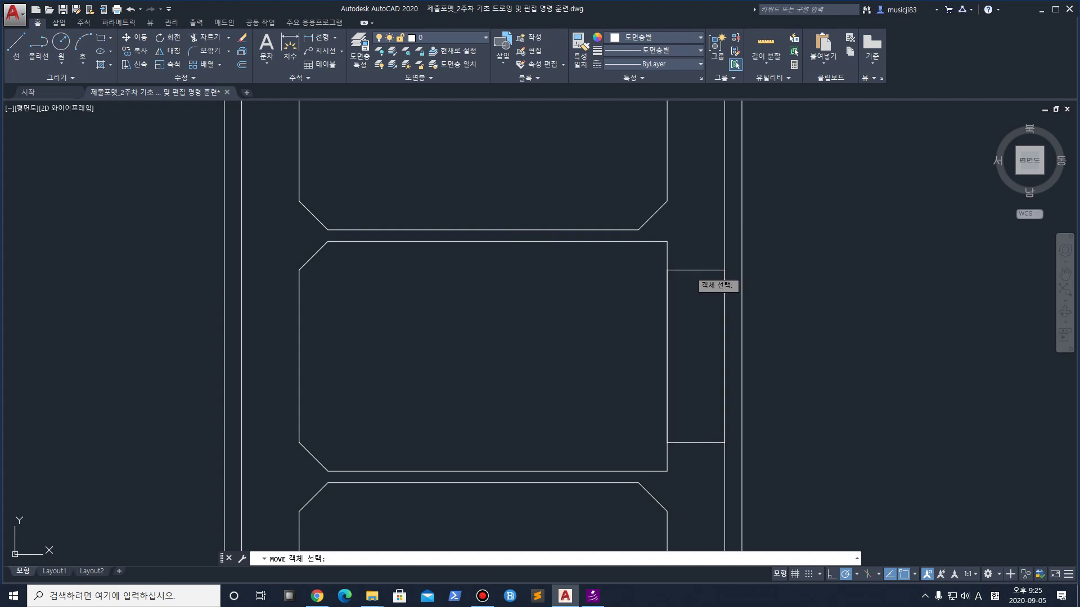
pyautogui.click(690, 271)
pyautogui.press('Return')
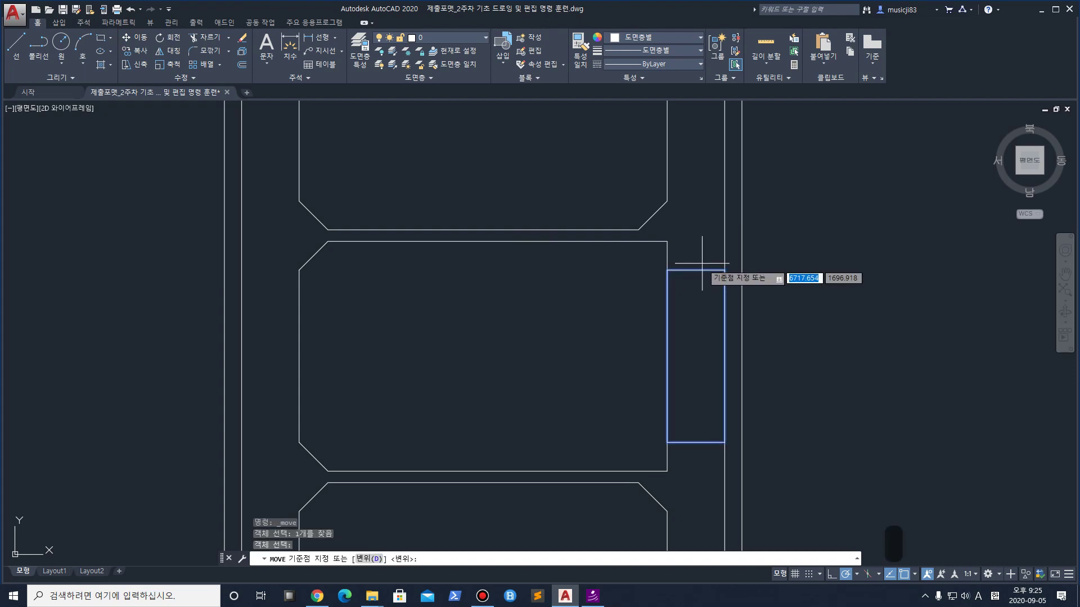
pyautogui.click(696, 271)
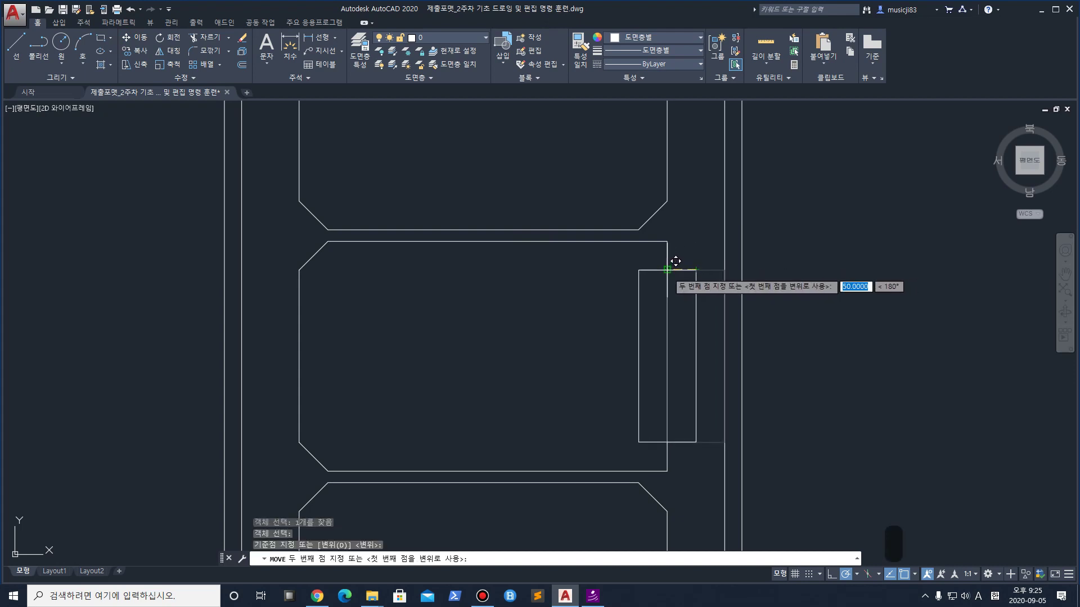
pyautogui.press('Return')
pyautogui.scroll(3, 661, 398)
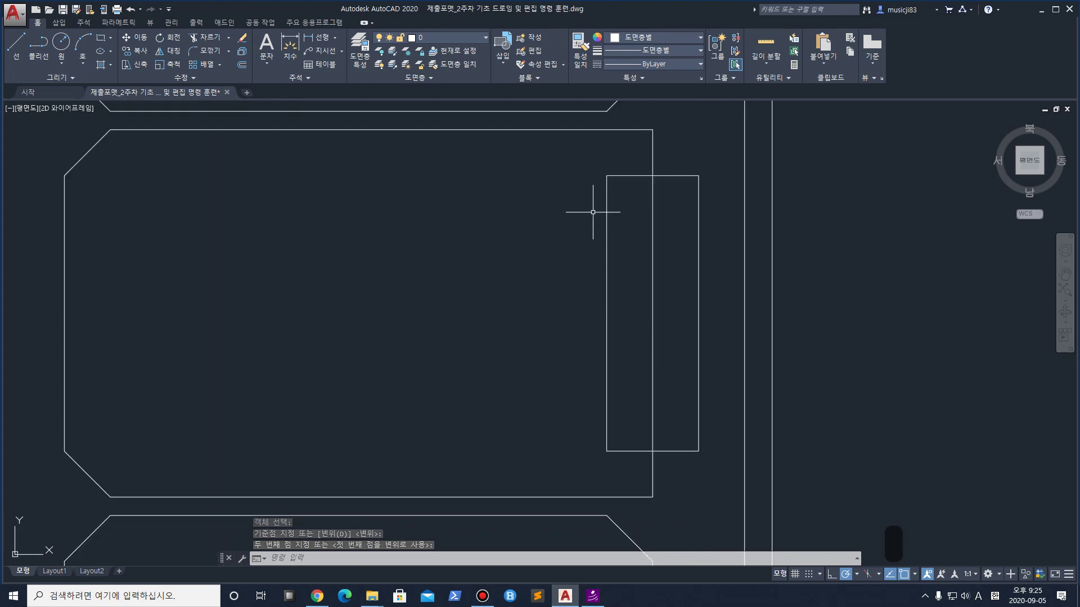
# Fillet all four corners of the handle rectangle with radius 20
pyautogui.write('f')
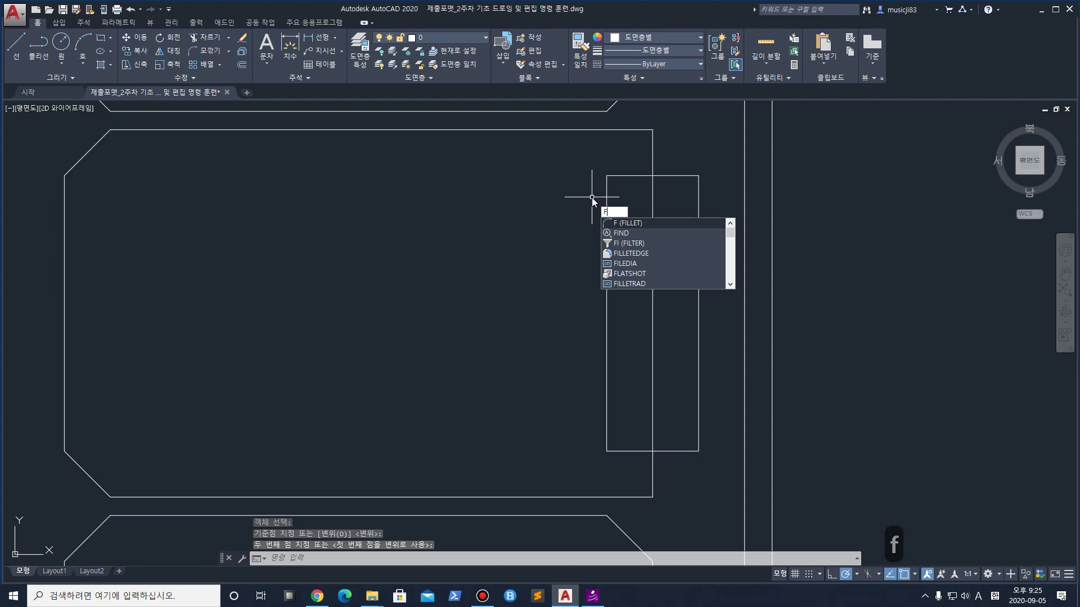
pyautogui.press('Return')
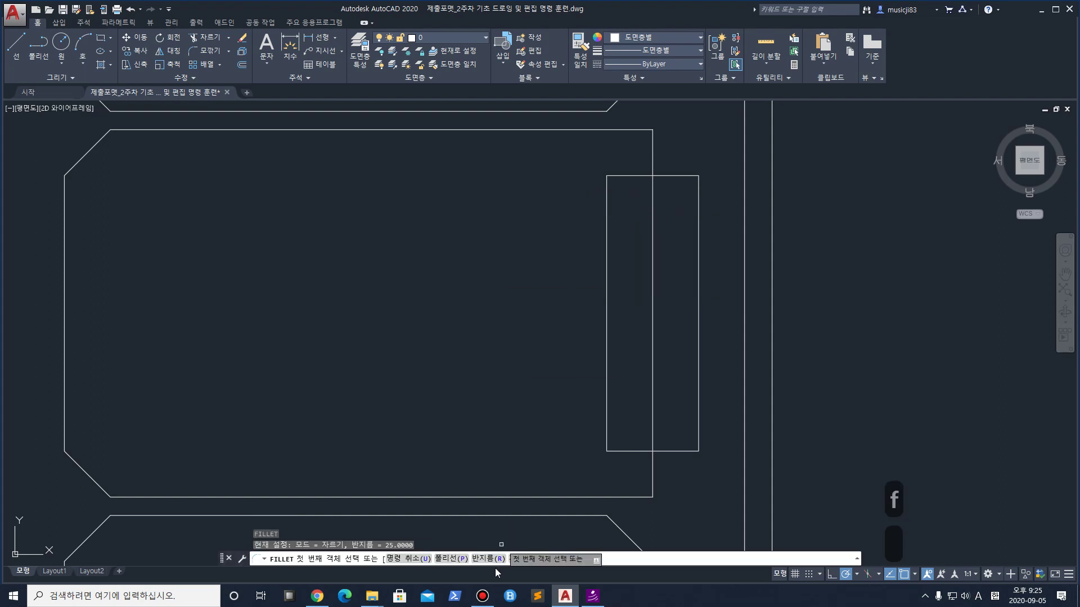
pyautogui.click(487, 558)
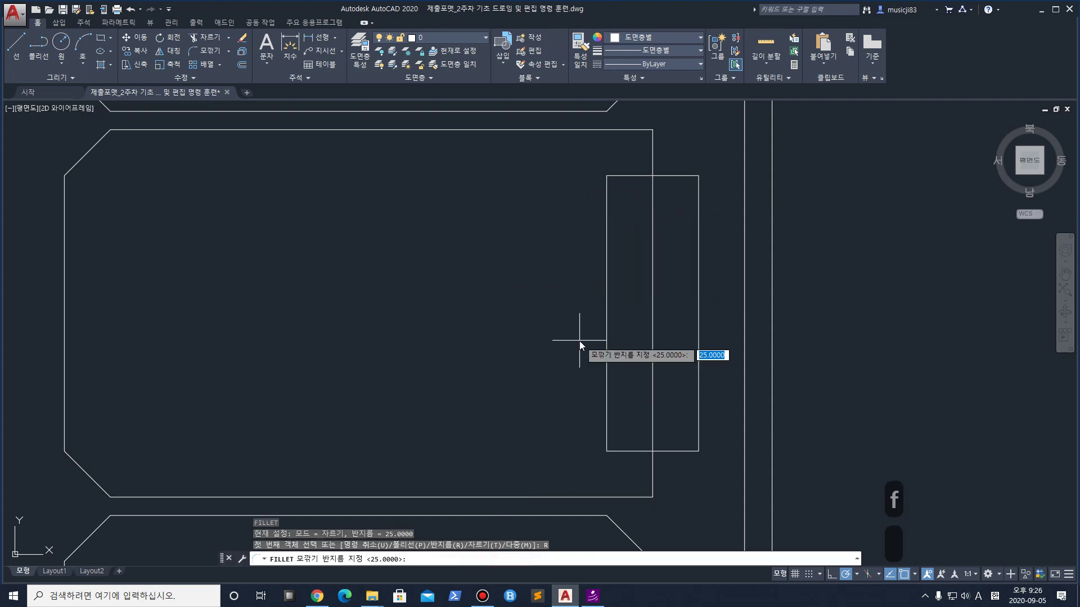
pyautogui.write('20')
pyautogui.press('Return')
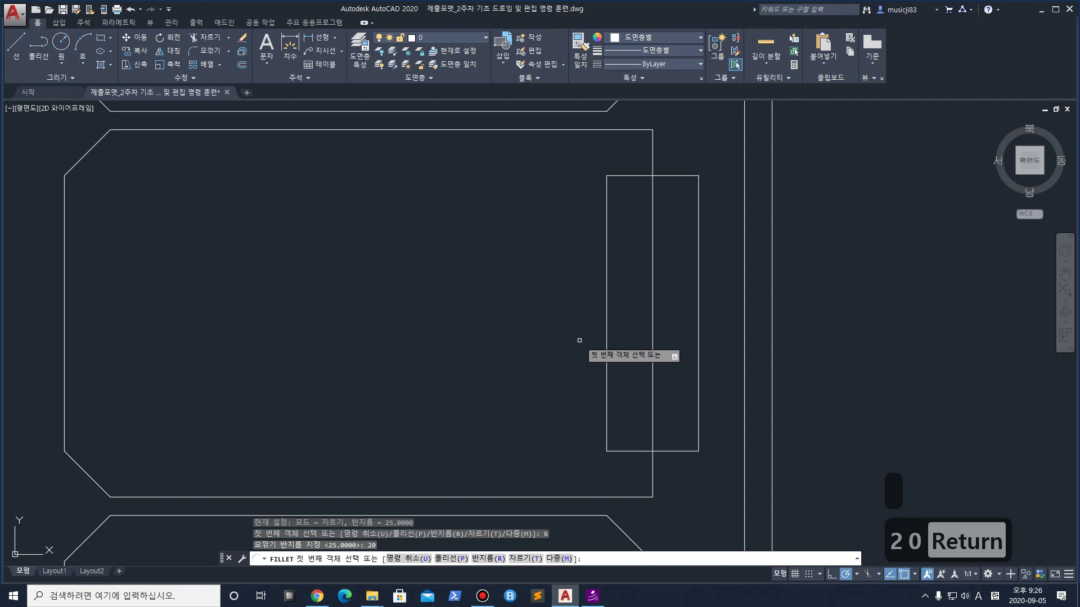
pyautogui.click(606, 202)
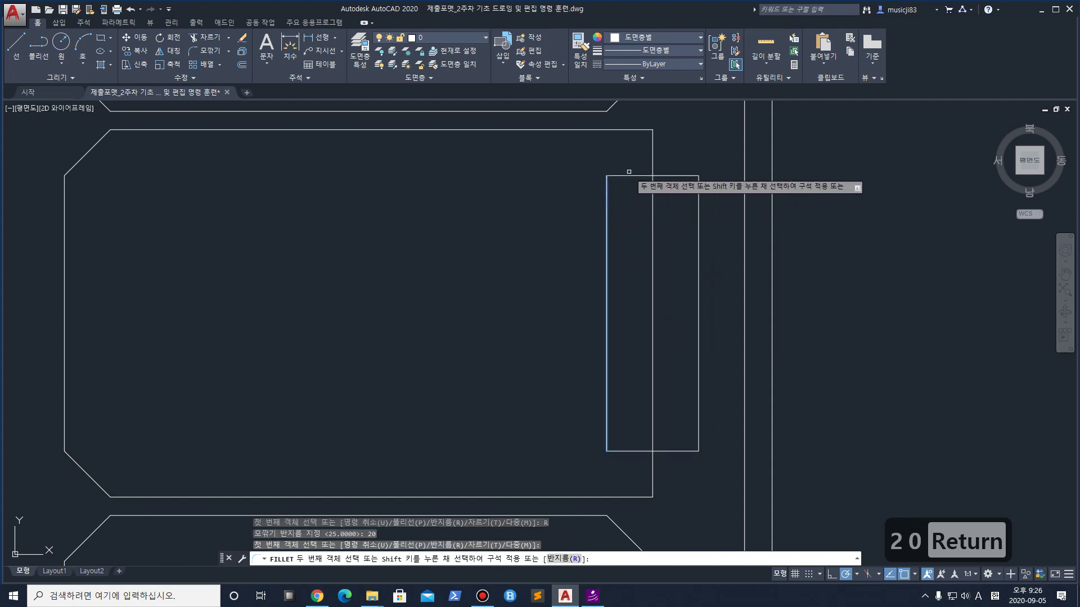
pyautogui.click(630, 176)
pyautogui.press('space')
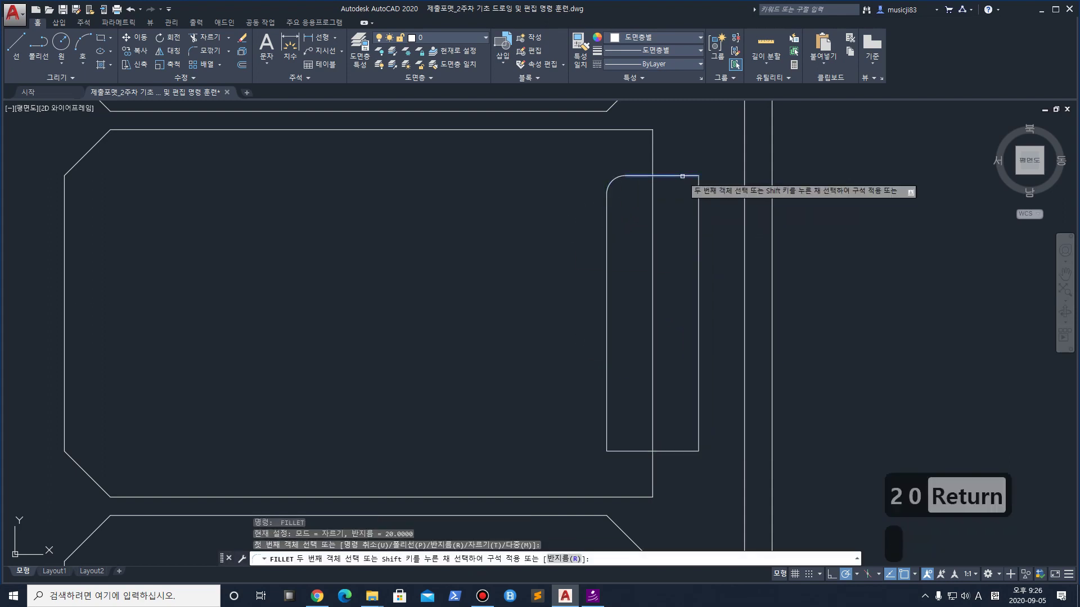
pyautogui.click(698, 194)
pyautogui.press('space')
pyautogui.click(697, 424)
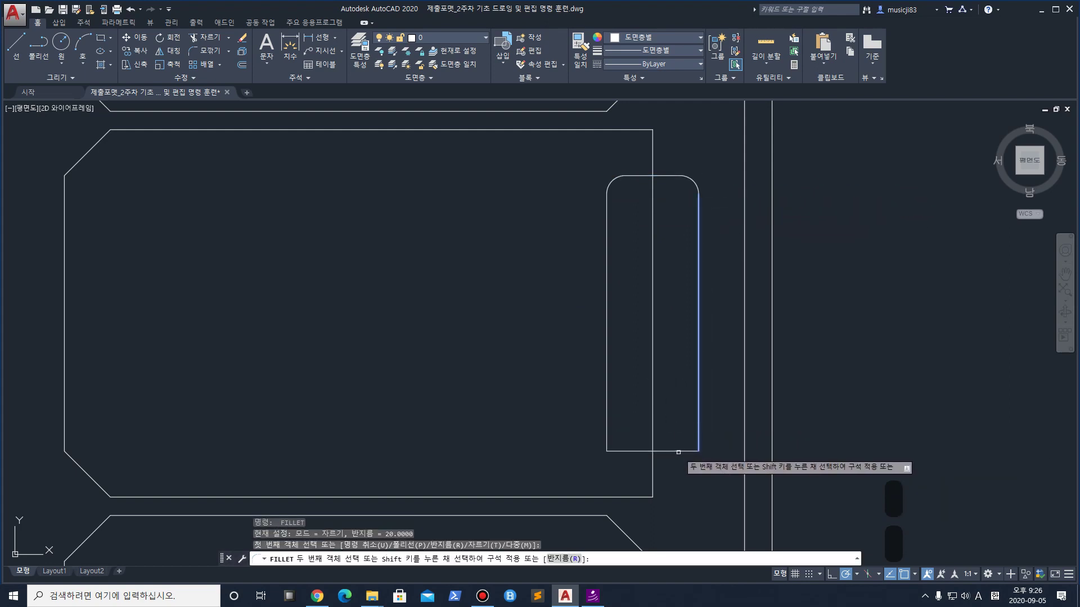
pyautogui.click(652, 451)
pyautogui.press('space')
pyautogui.click(624, 450)
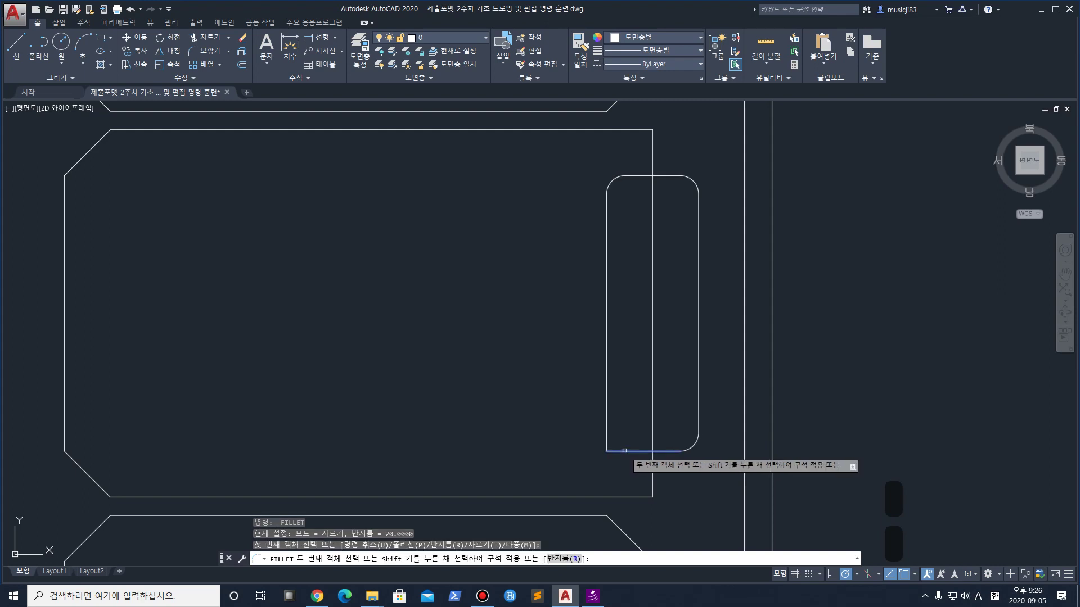
pyautogui.click(606, 433)
# Trim away the panel's vertical line inside the rounded handle
pyautogui.write('tr')
pyautogui.press('Return')
pyautogui.click(712, 456)
pyautogui.click(585, 180)
pyautogui.press('Return')
pyautogui.click(672, 262)
pyautogui.click(627, 386)
pyautogui.press('Return')
pyautogui.scroll(-7, 630, 383)
# Zoom and pan to the title block's lower cells and select the CHECKED 1 name text
pyautogui.scroll(-4, 572, 434)
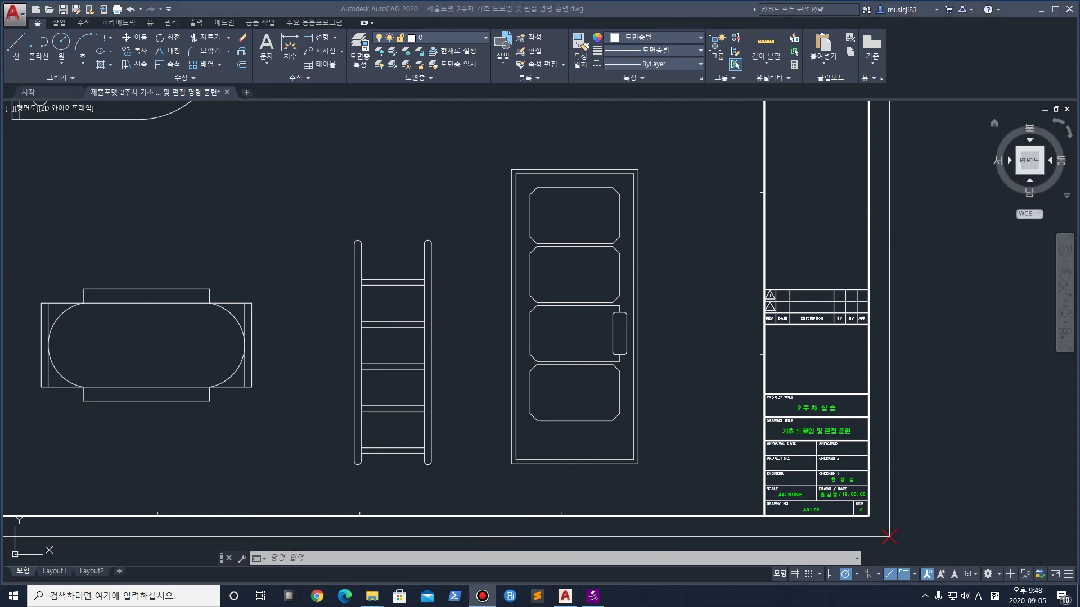
pyautogui.scroll(6, 843, 469)
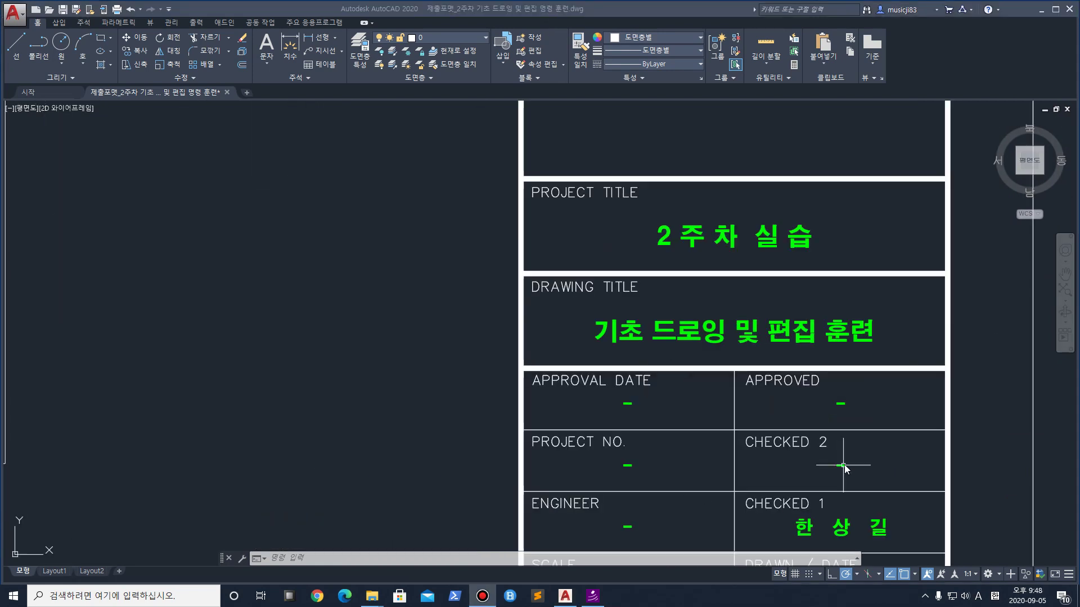
pyautogui.scroll(-2, 828, 428)
pyautogui.moveTo(828, 428); pyautogui.dragTo(749, 342, button='middle')
pyautogui.scroll(4, 748, 360)
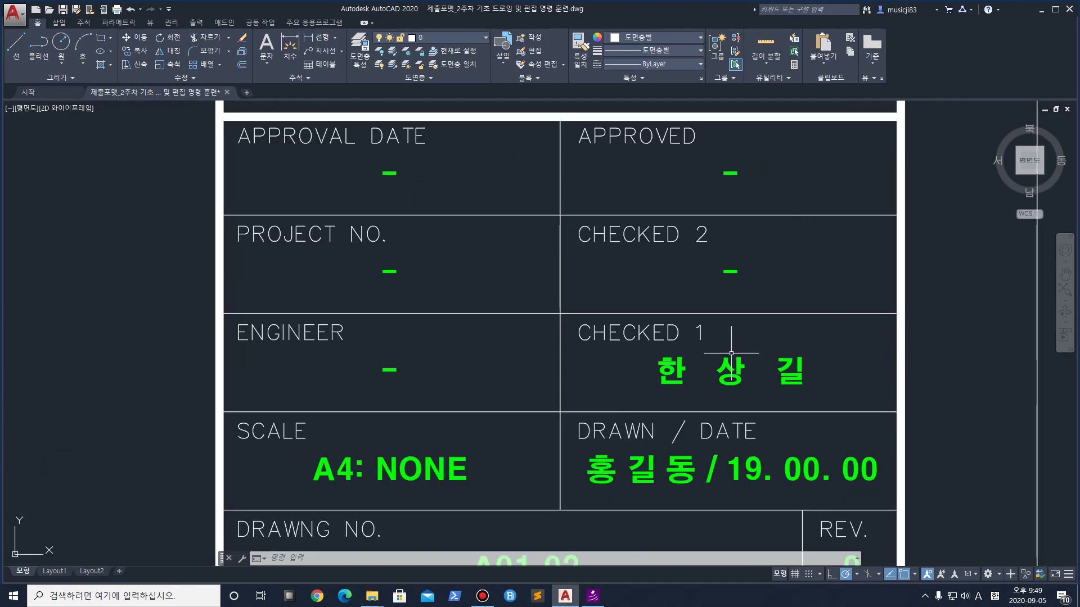
pyautogui.click(665, 371)
pyautogui.scroll(-2, 679, 364)
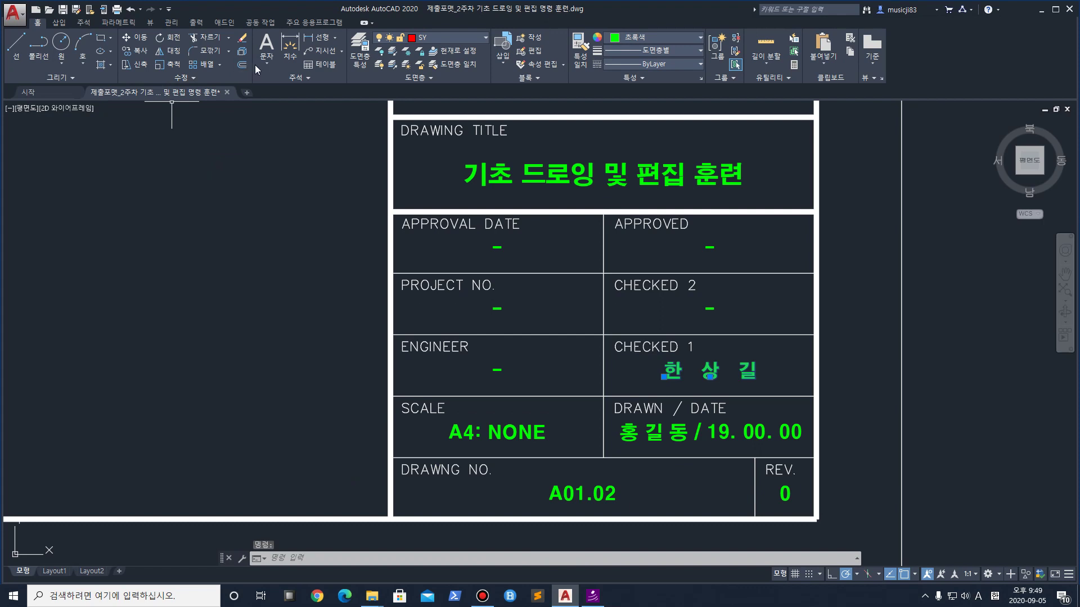
# Replace the CHECKED 1 name with the checker's name typed in Korean
pyautogui.rightClick(704, 375)
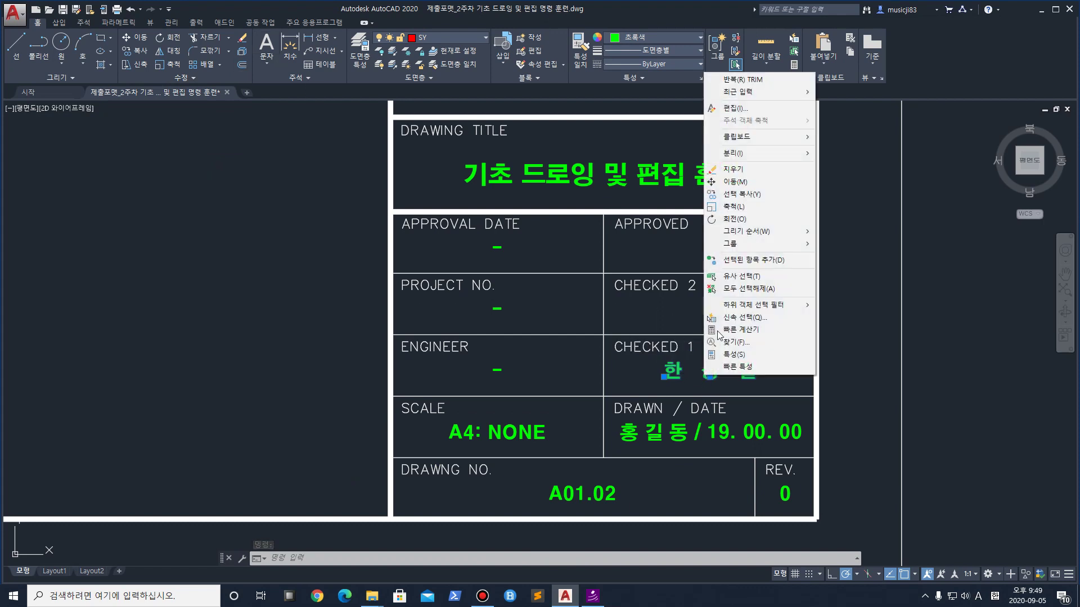
pyautogui.click(761, 108)
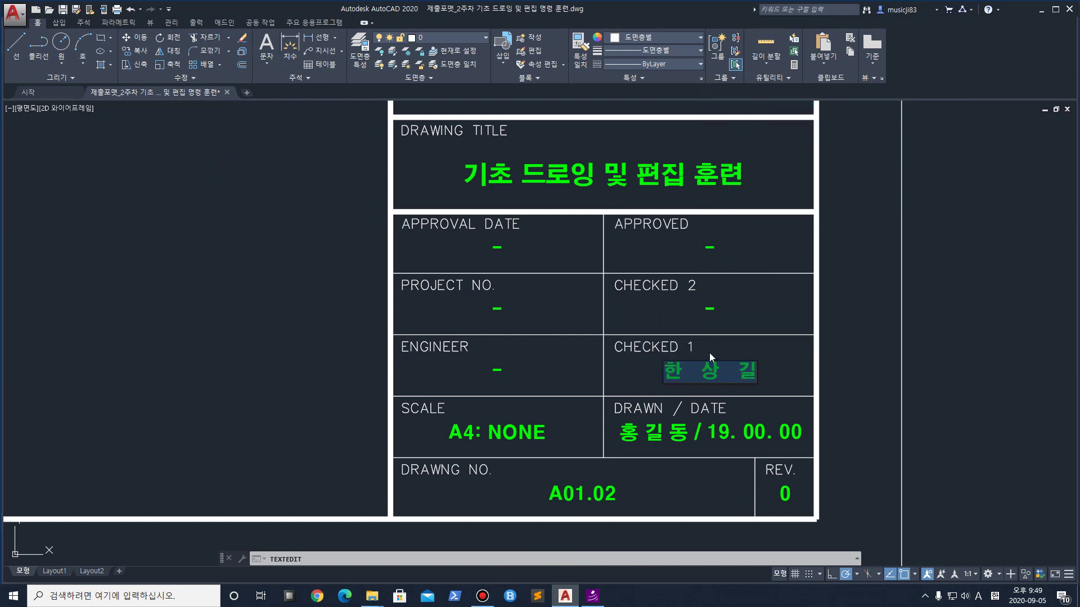
pyautogui.write('wl')
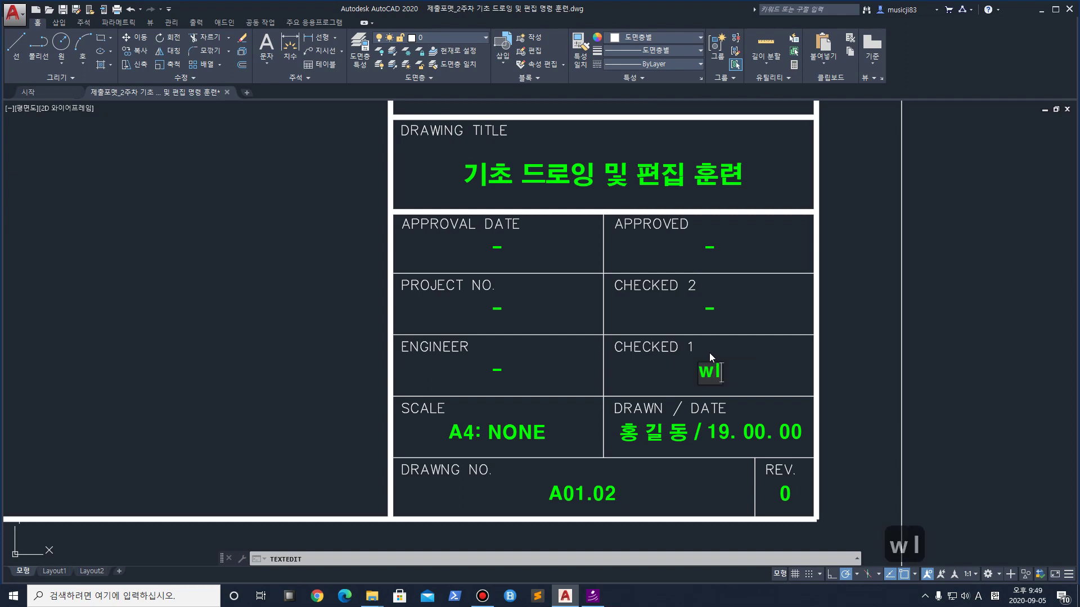
pyautogui.press('BackSpace')
pyautogui.press('BackSpace')
pyautogui.press('Hangul')
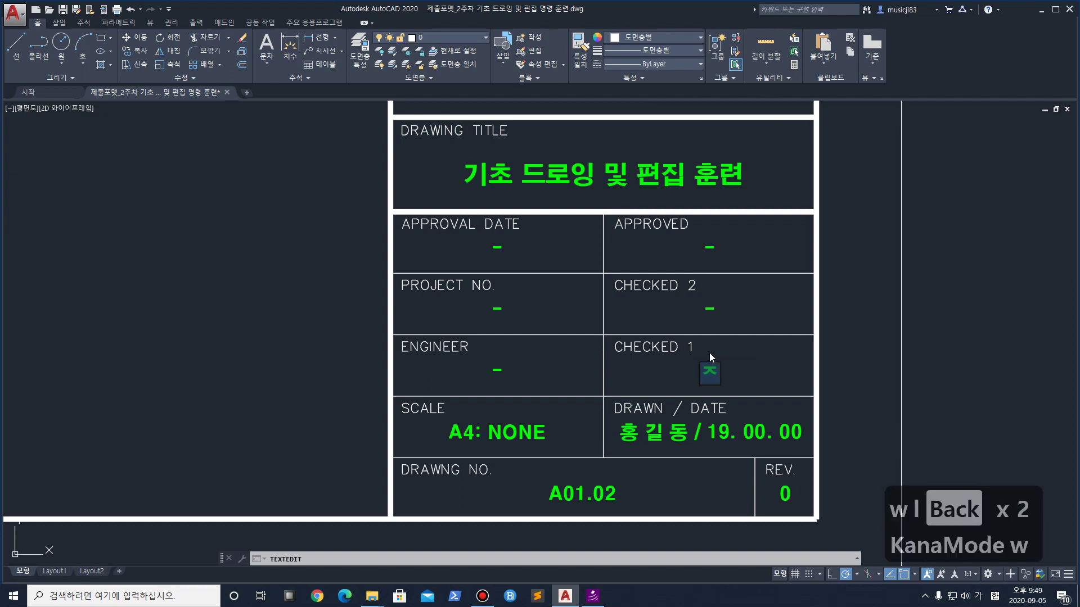
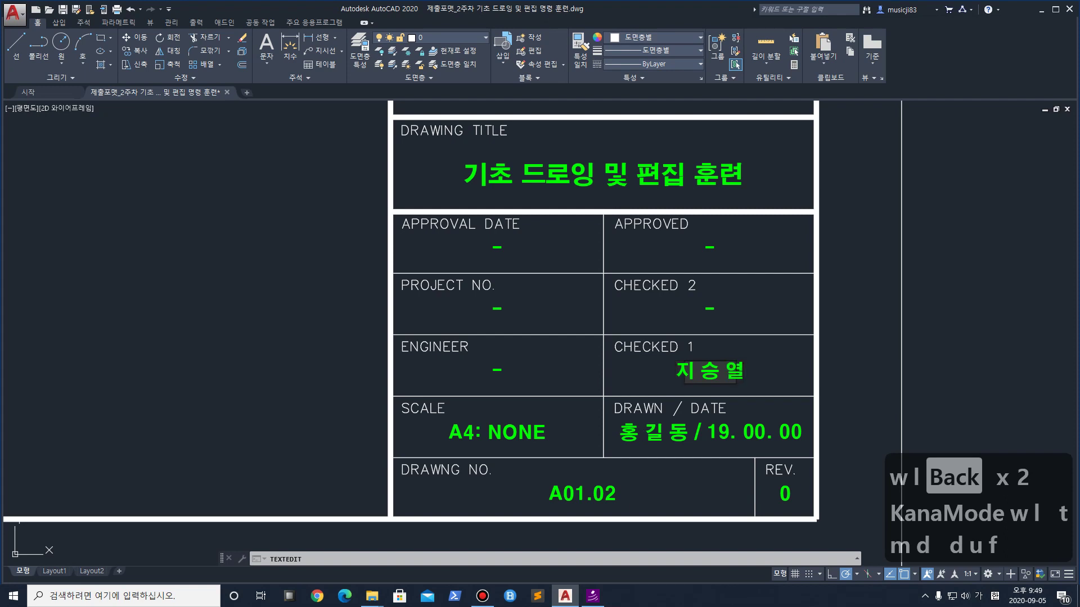
pyautogui.click(630, 436)
# Enter the drafter's name and date 2020. 09. 10 in the DRAWN / DATE cell
pyautogui.click(630, 436)
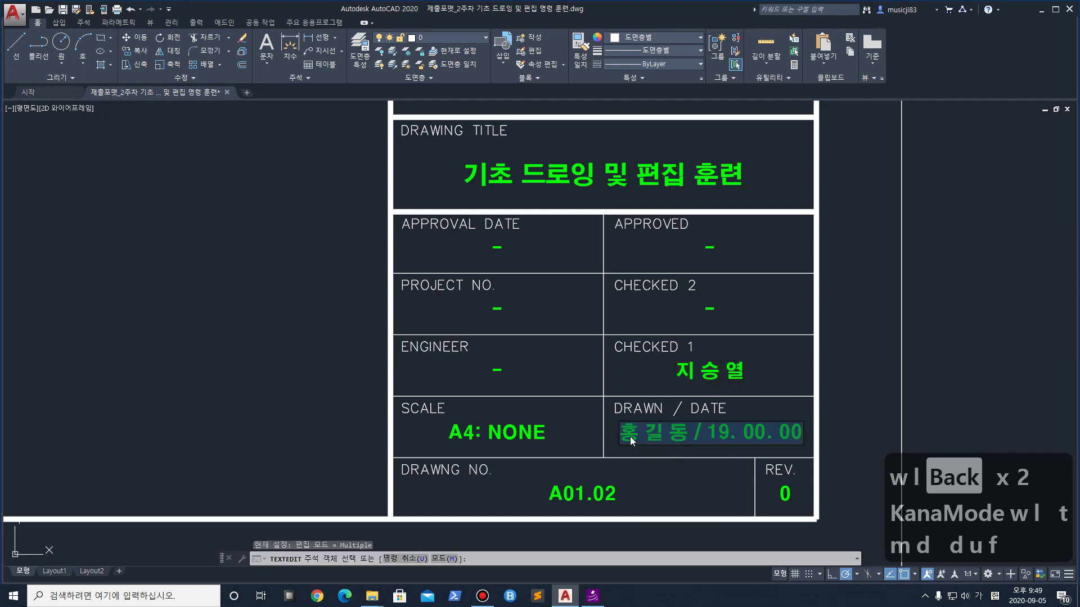
pyautogui.click(639, 437)
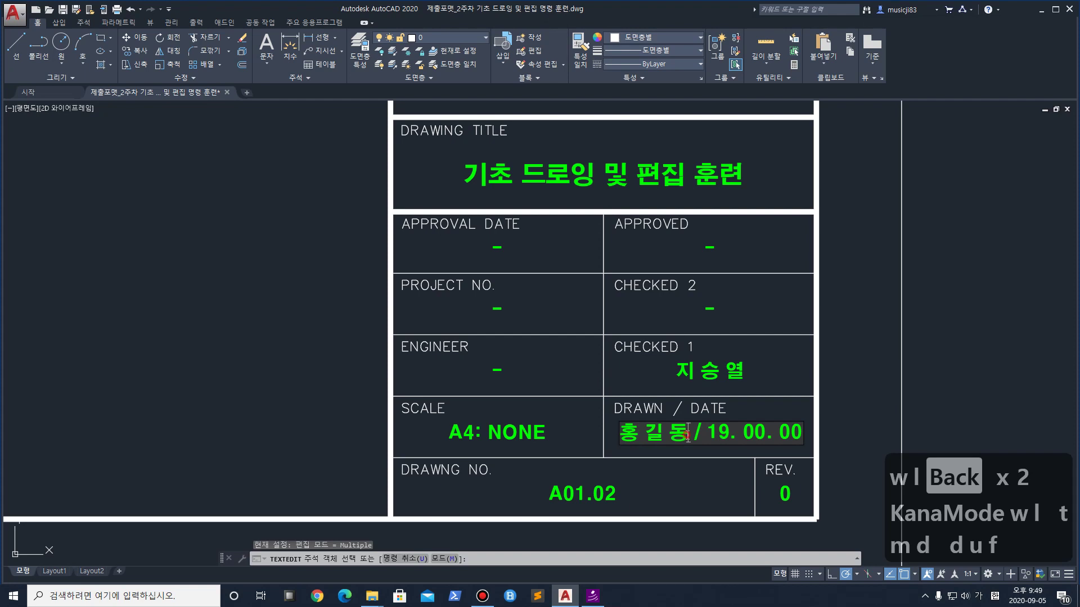
pyautogui.moveTo(687, 436); pyautogui.dragTo(616, 429)
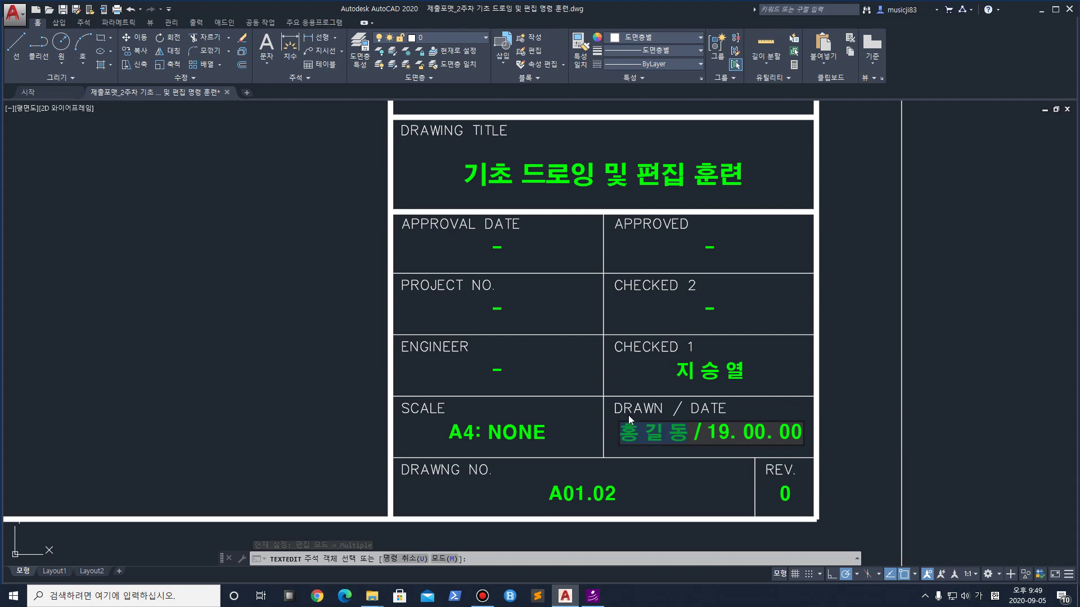
pyautogui.write('아 무 ')
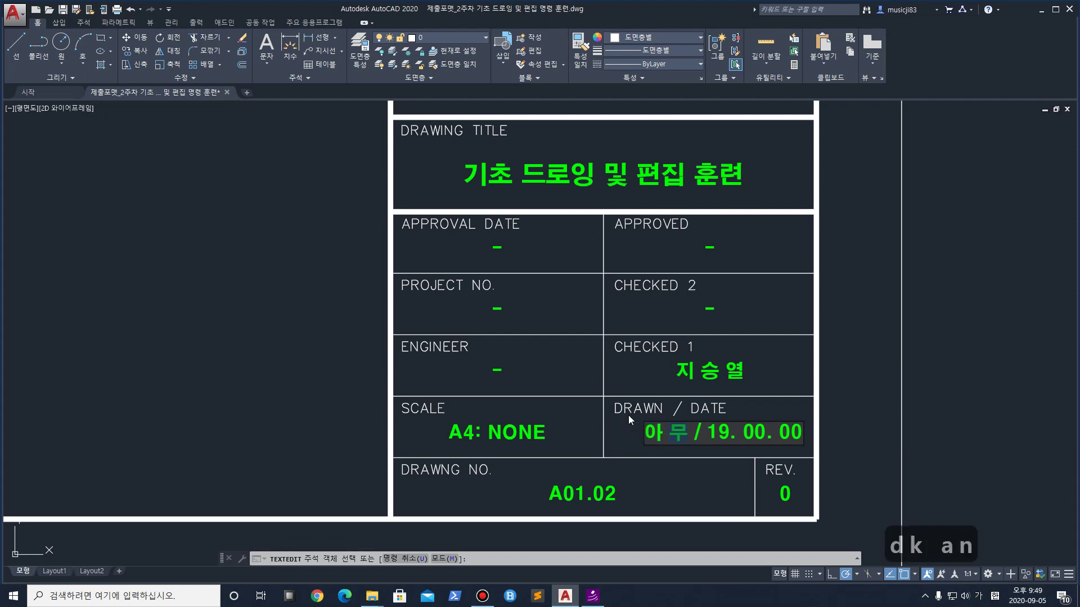
pyautogui.write('개')
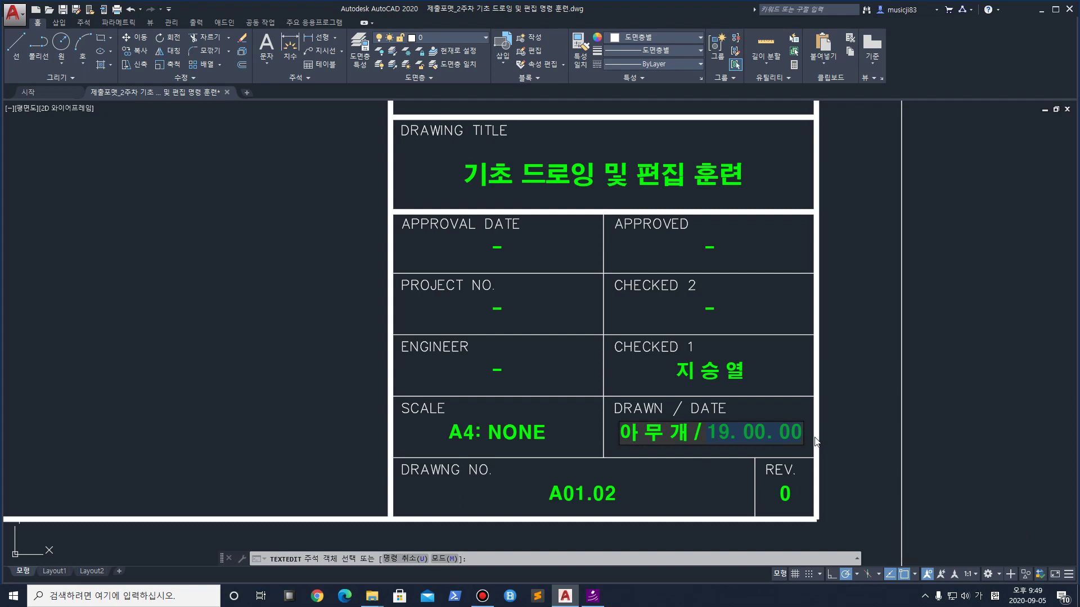
pyautogui.write('2020')
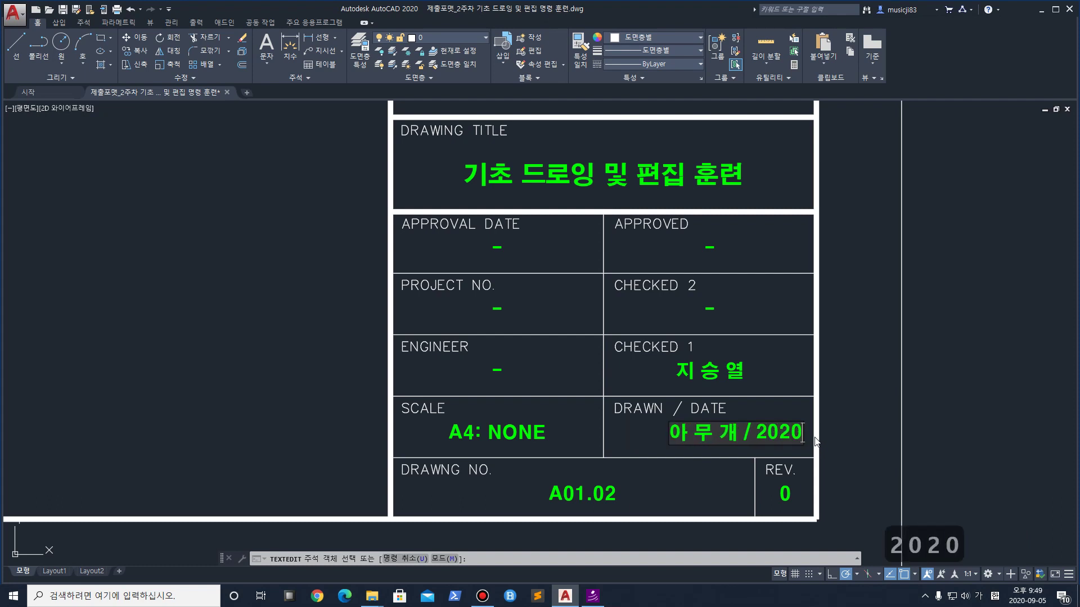
pyautogui.write('.')
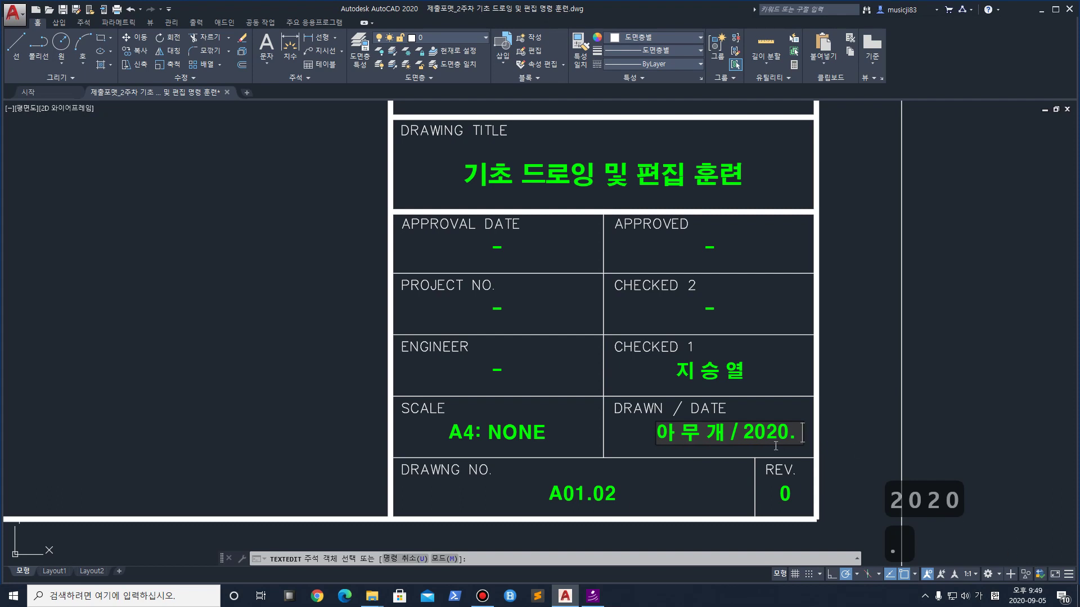
pyautogui.write(' 09.')
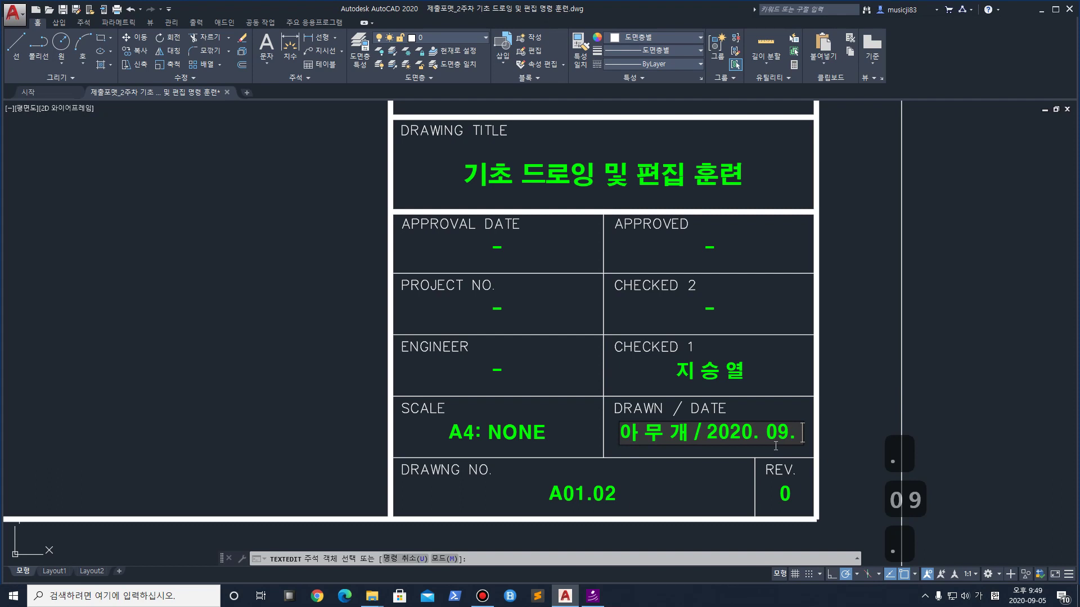
pyautogui.click(1027, 596)
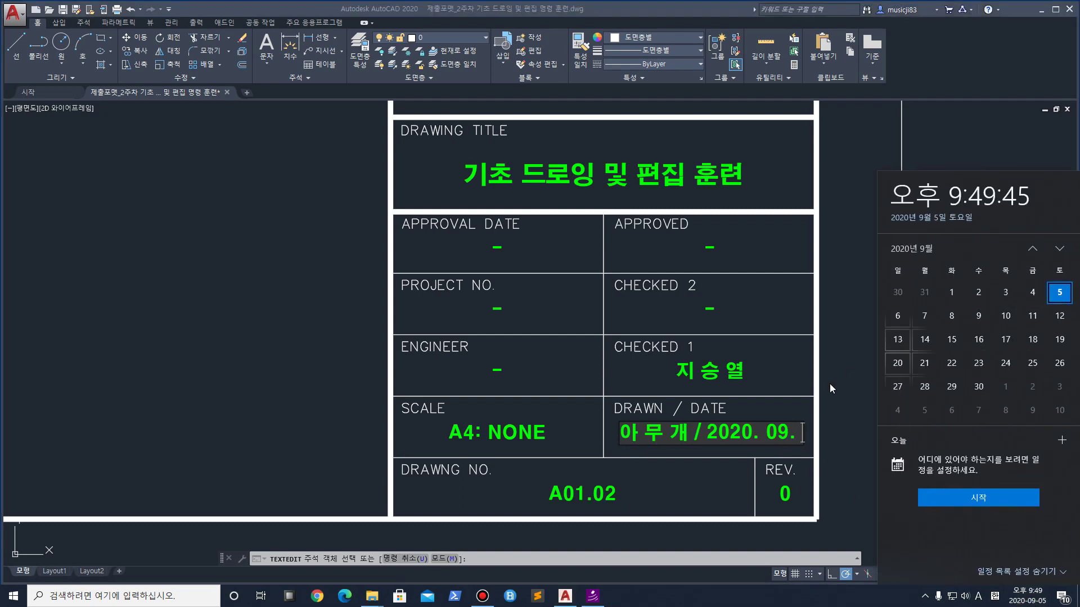
pyautogui.click(801, 436)
pyautogui.write('. 10')
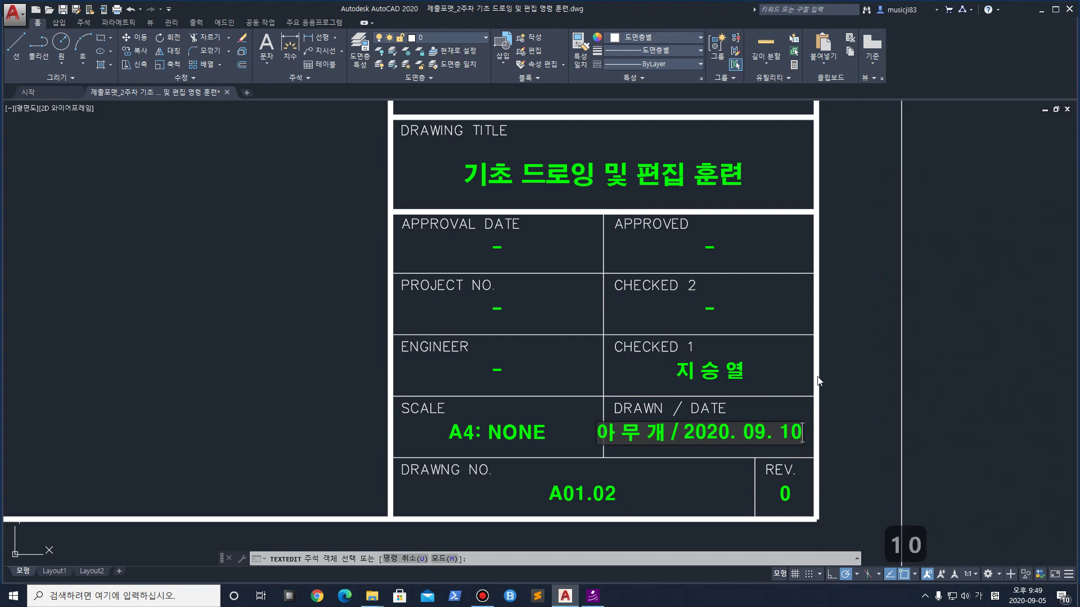
pyautogui.press('Return')
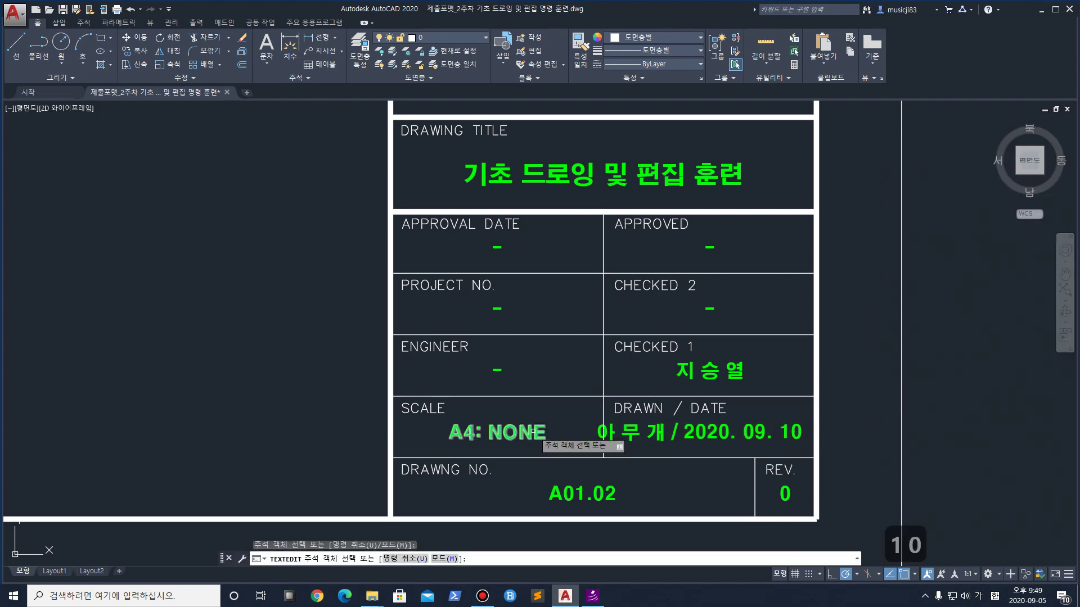
# Cancel text editing and zoom to the A01.01 title block's APPROVAL DATE row
pyautogui.scroll(-5, 541, 433)
pyautogui.scroll(-3, 360, 326)
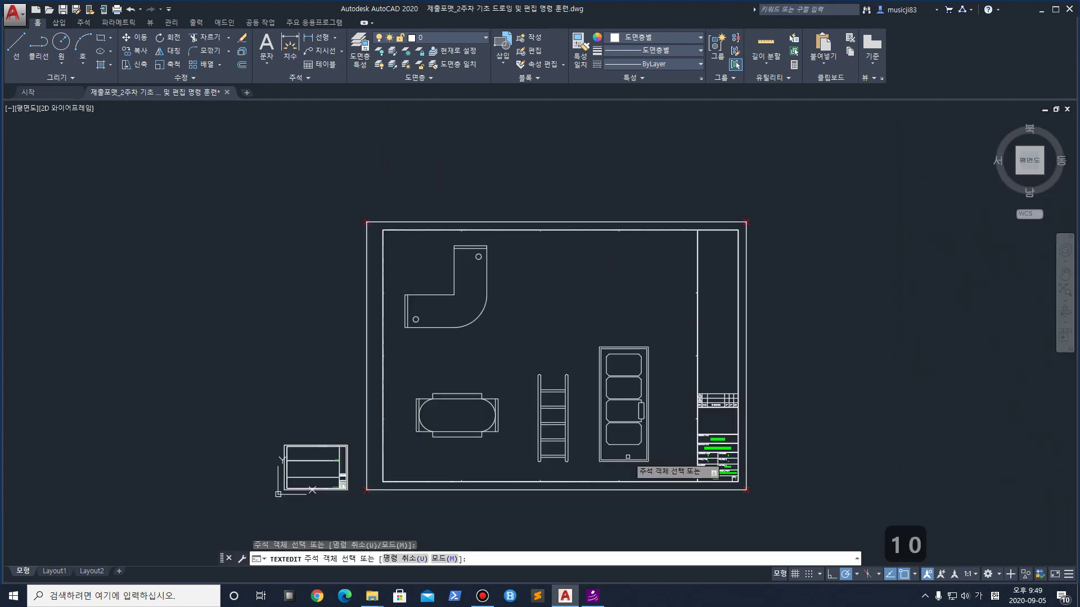
pyautogui.scroll(2, 450, 450)
pyautogui.moveTo(414, 469); pyautogui.dragTo(493, 308, button='middle')
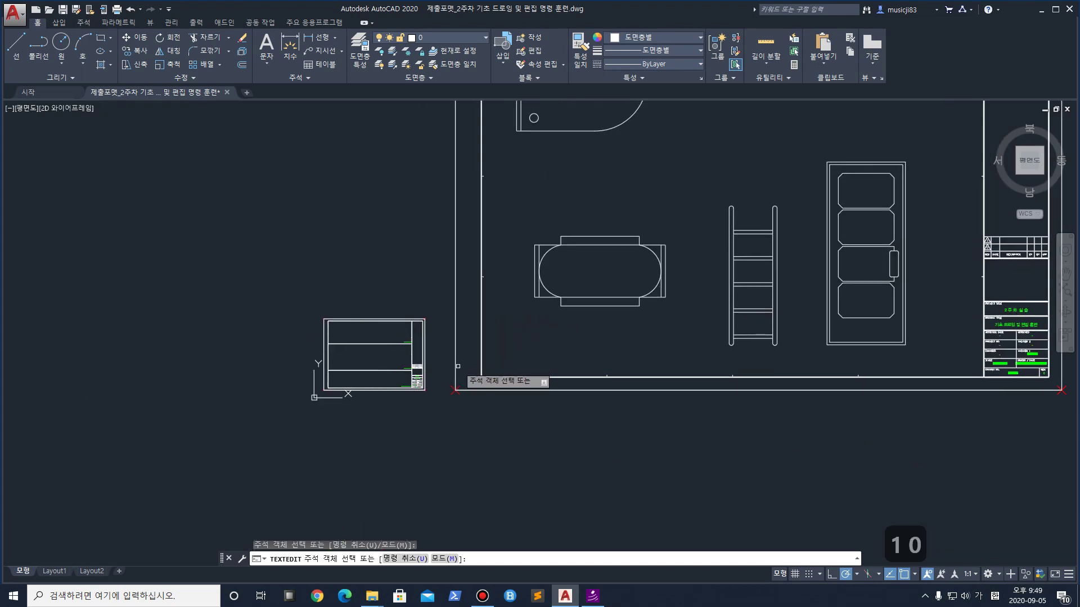
pyautogui.scroll(2, 467, 372)
pyautogui.scroll(2, 264, 388)
pyautogui.scroll(5, 265, 388)
pyautogui.scroll(-2, 264, 384)
pyautogui.scroll(-3, 292, 349)
pyautogui.moveTo(323, 334); pyautogui.dragTo(376, 369, button='middle')
pyautogui.scroll(2, 419, 368)
pyautogui.scroll(2, 417, 367)
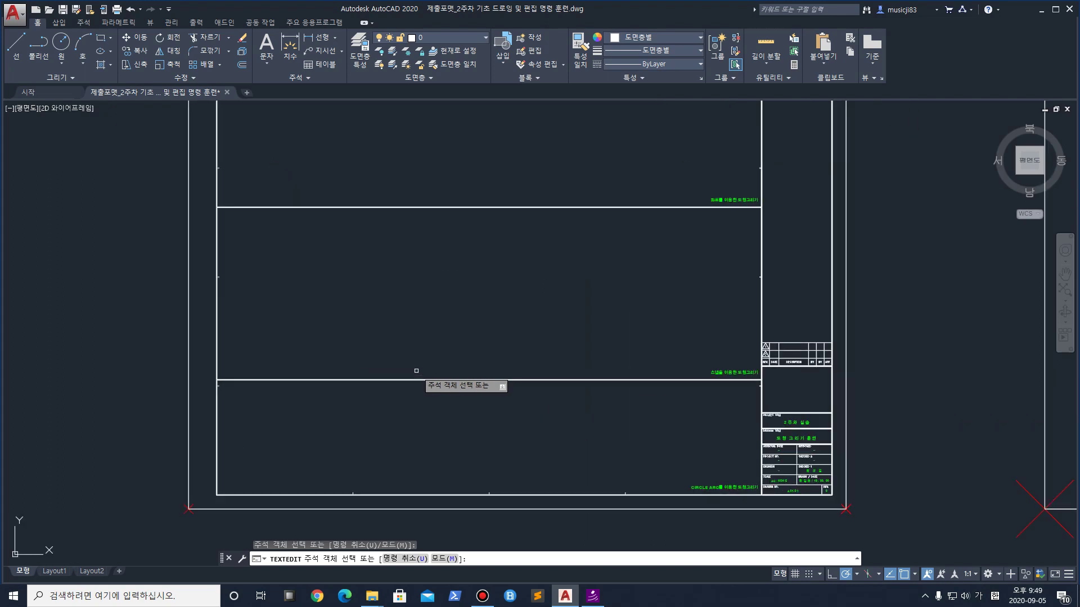
pyautogui.scroll(-2, 419, 365)
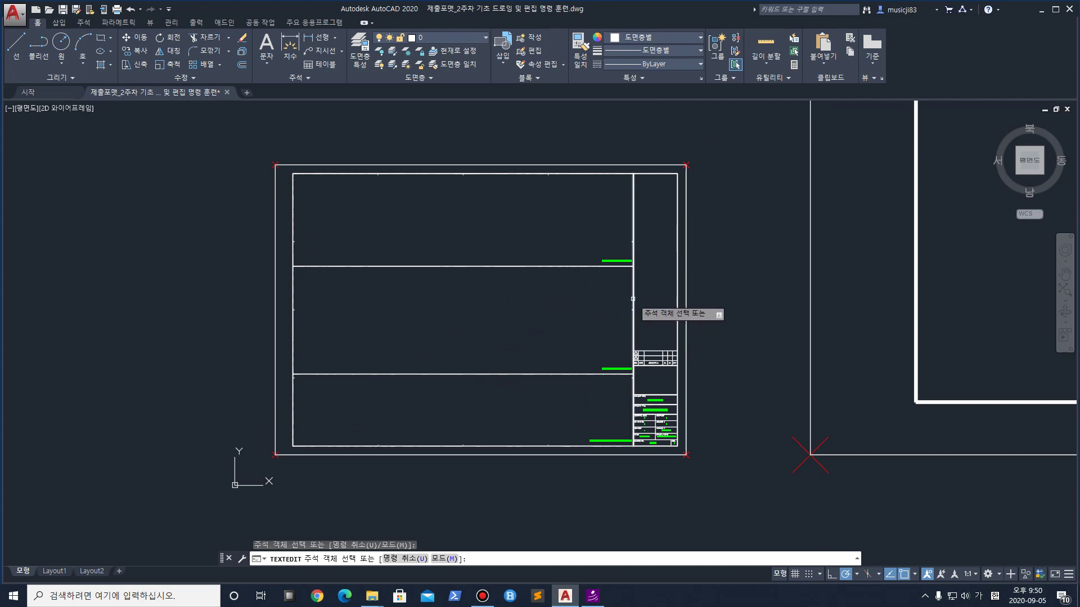
pyautogui.press('Escape')
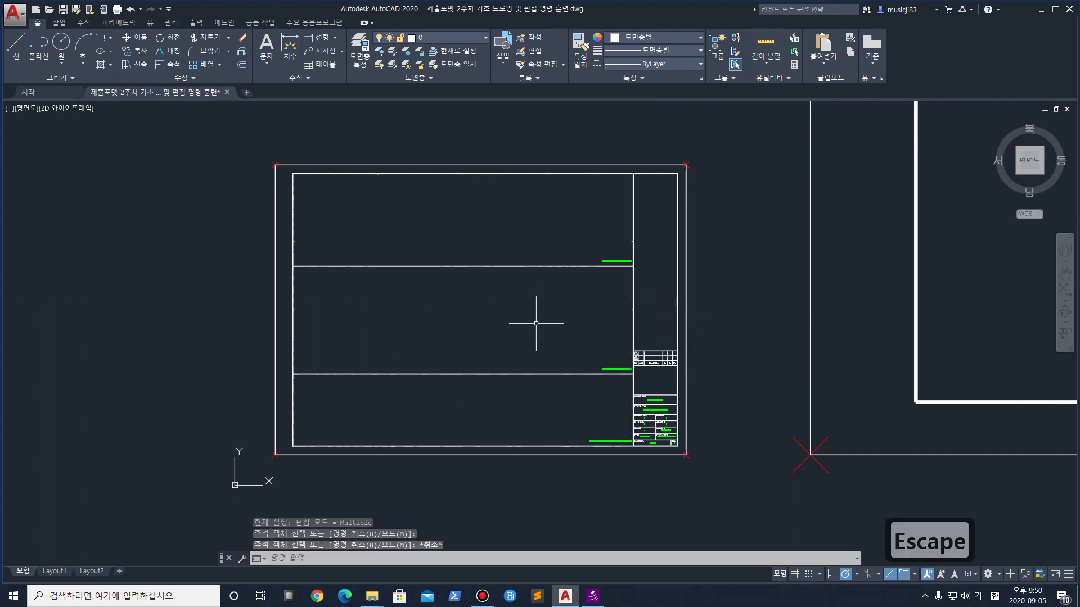
pyautogui.scroll(-2, 733, 329)
pyautogui.scroll(6, 645, 404)
pyautogui.scroll(1, 531, 244)
pyautogui.moveTo(531, 243); pyautogui.dragTo(554, 329, button='middle')
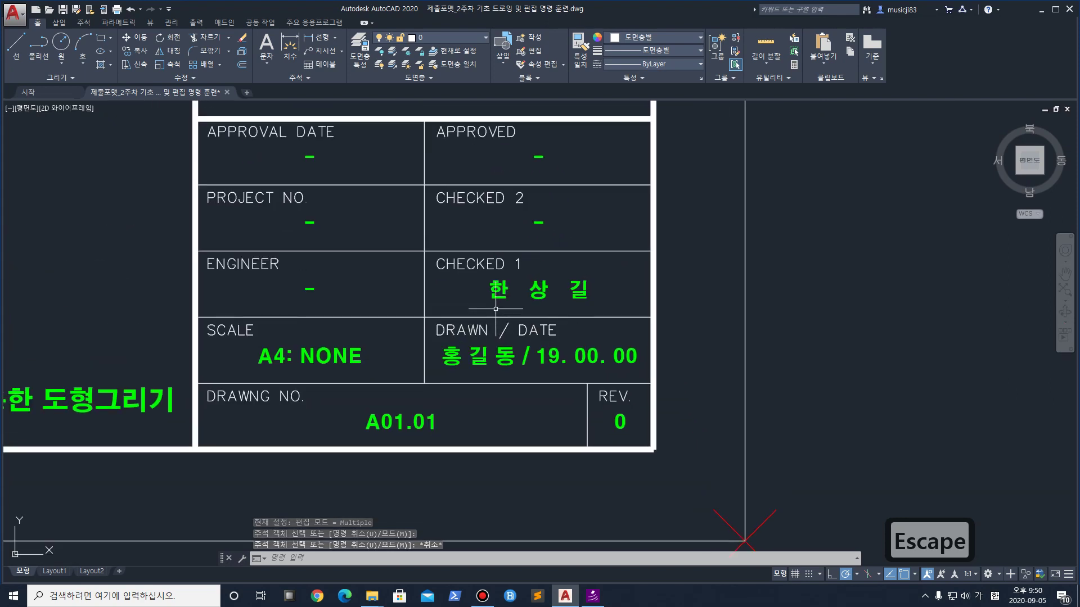
# Replace the CHECKED 1 name on sheet A01.01 with the checker's name
pyautogui.rightClick(527, 295)
pyautogui.click(504, 292)
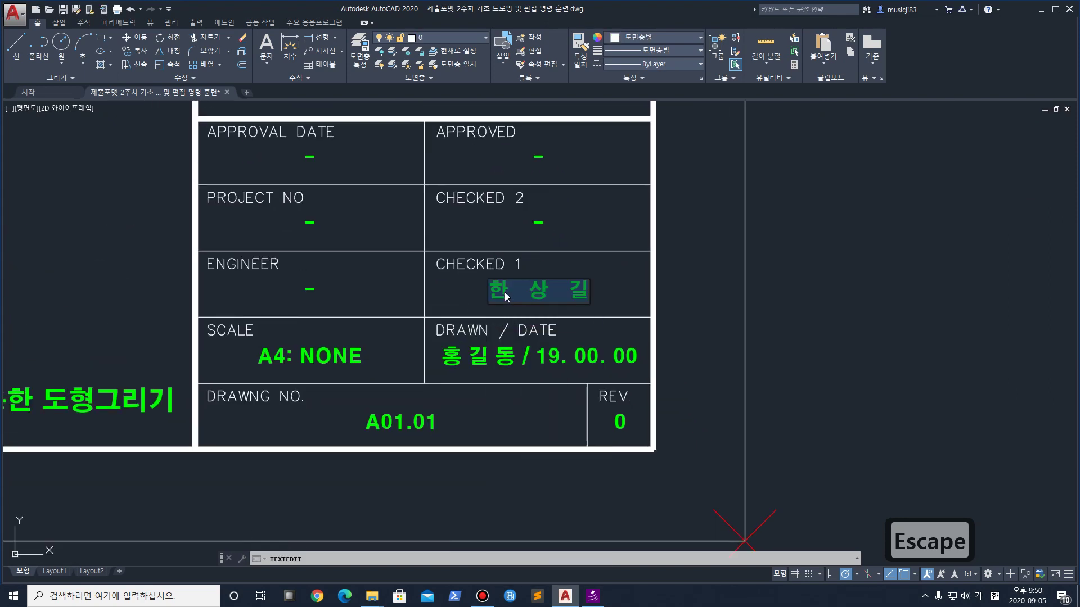
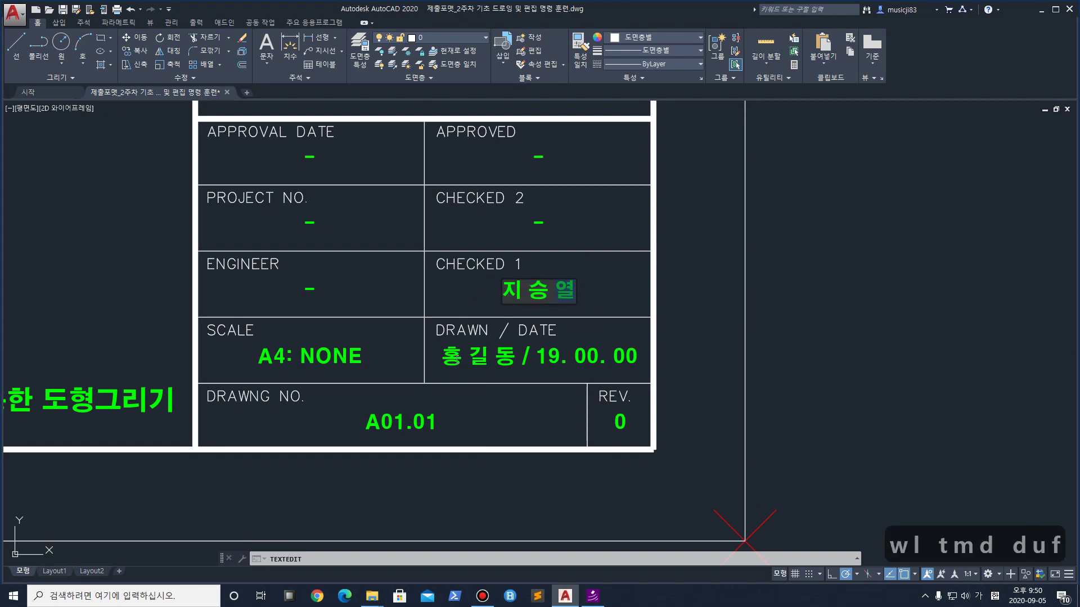
pyautogui.click(468, 344)
# Change DRAWN / DATE to the drafter's name followed by 20. 09. 10
pyautogui.click(456, 356)
pyautogui.moveTo(515, 357); pyautogui.dragTo(410, 364)
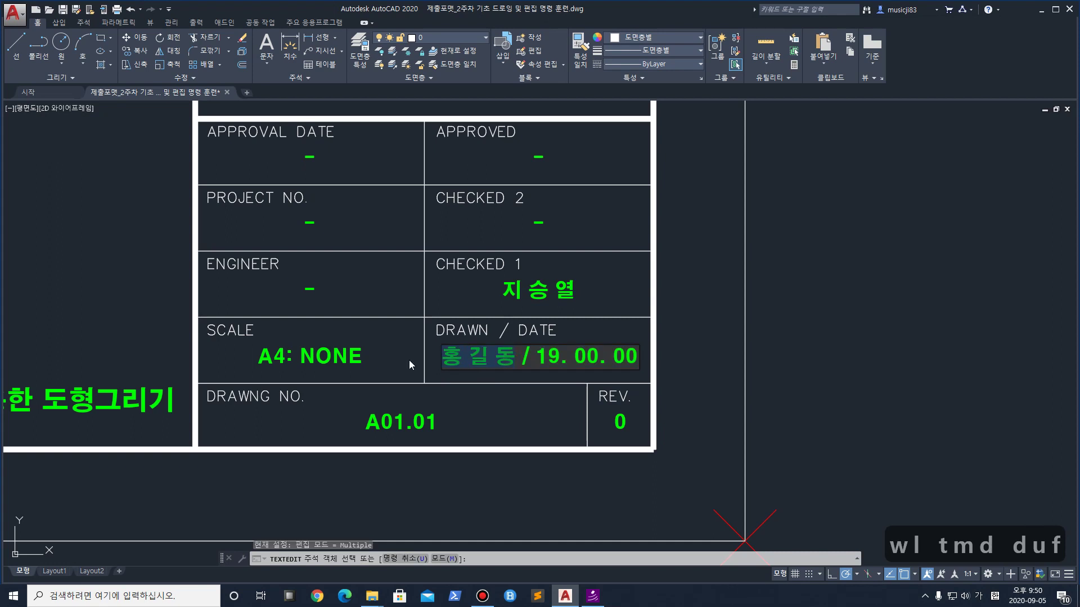
pyautogui.write('아무개/')
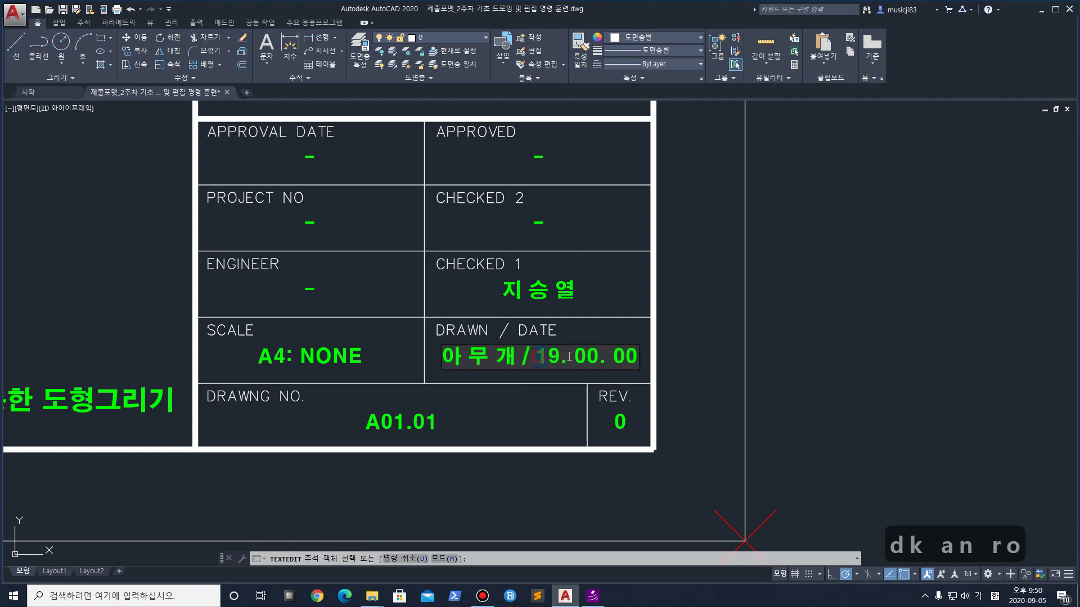
pyautogui.write('20')
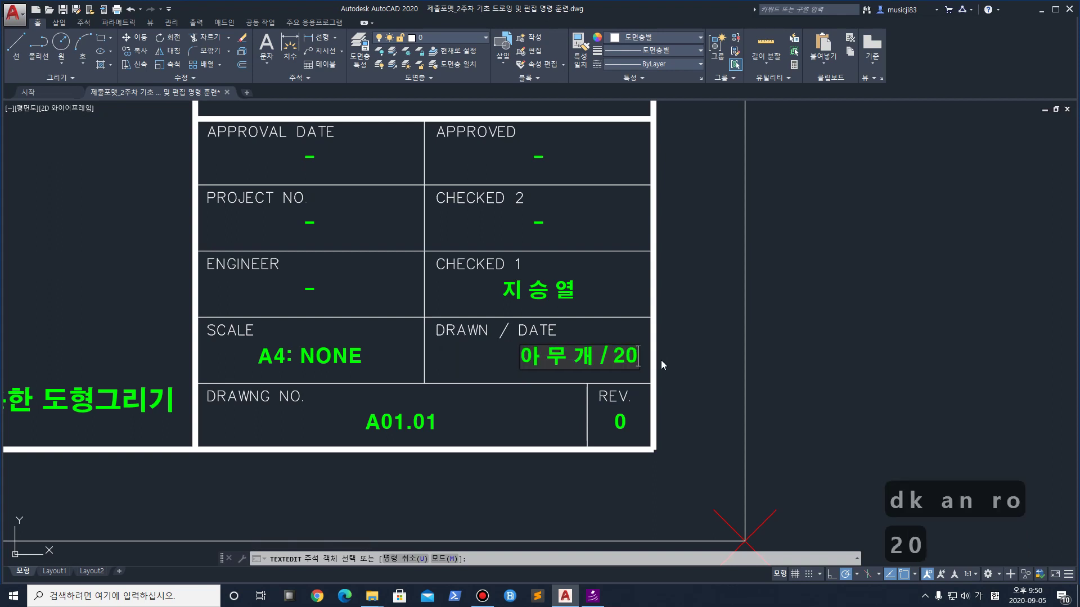
pyautogui.write('. 09')
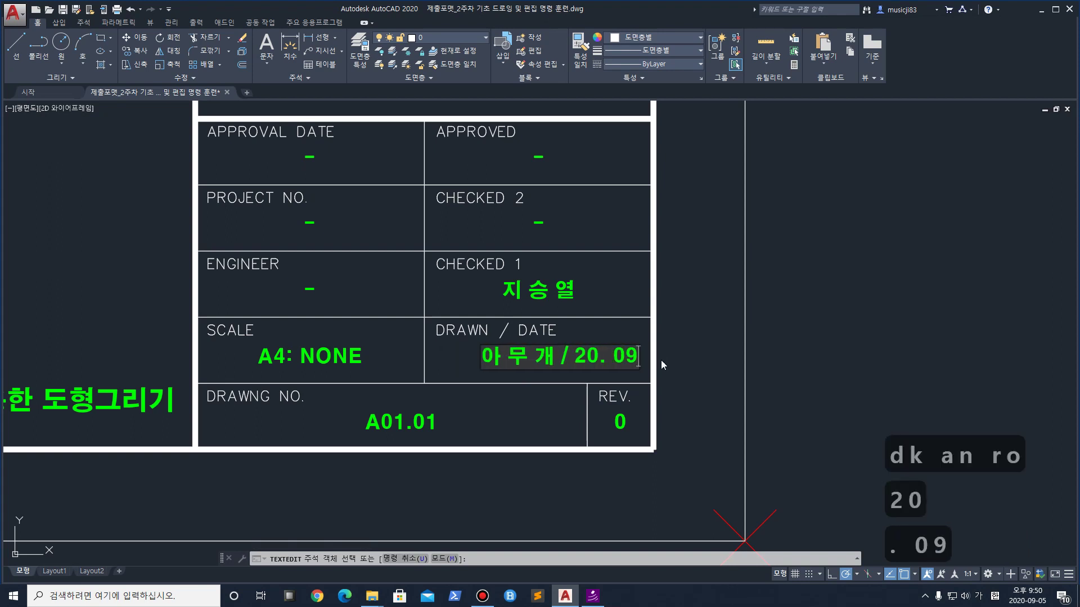
pyautogui.click(1028, 598)
pyautogui.click(1029, 598)
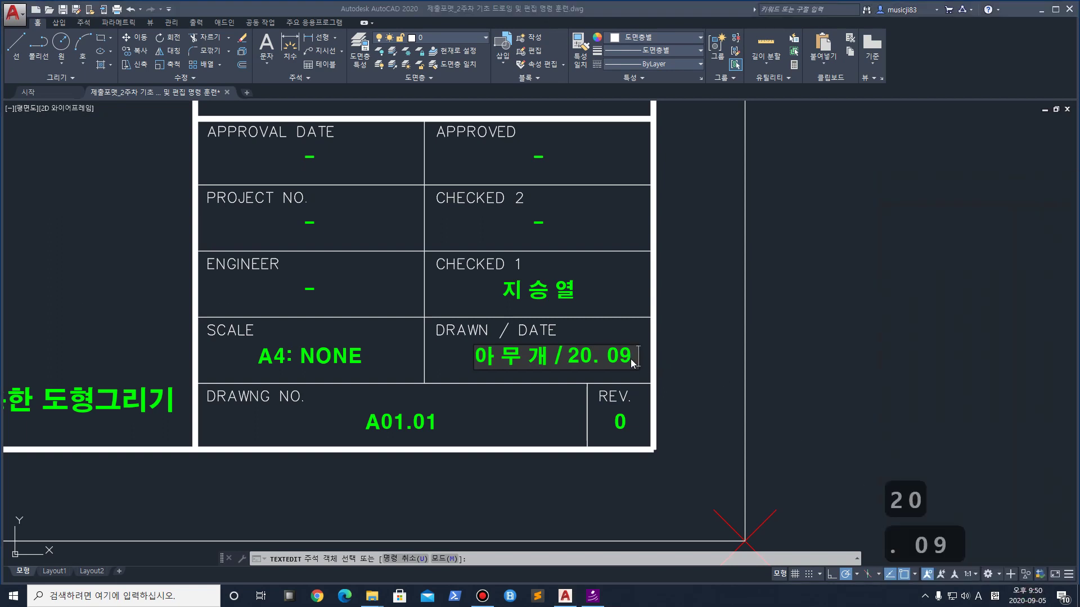
pyautogui.press('Left')
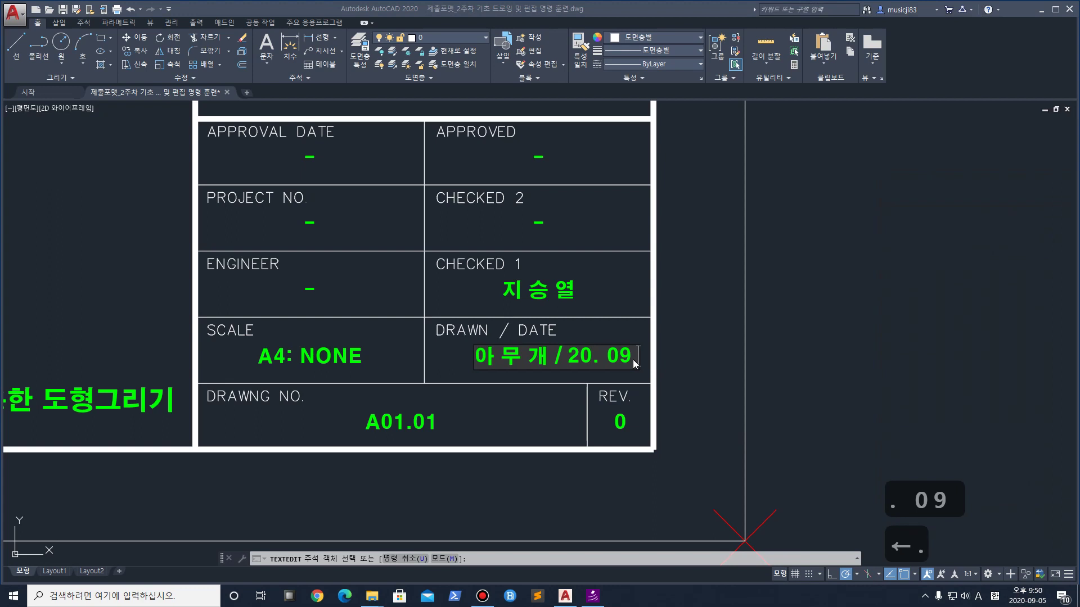
pyautogui.write('10')
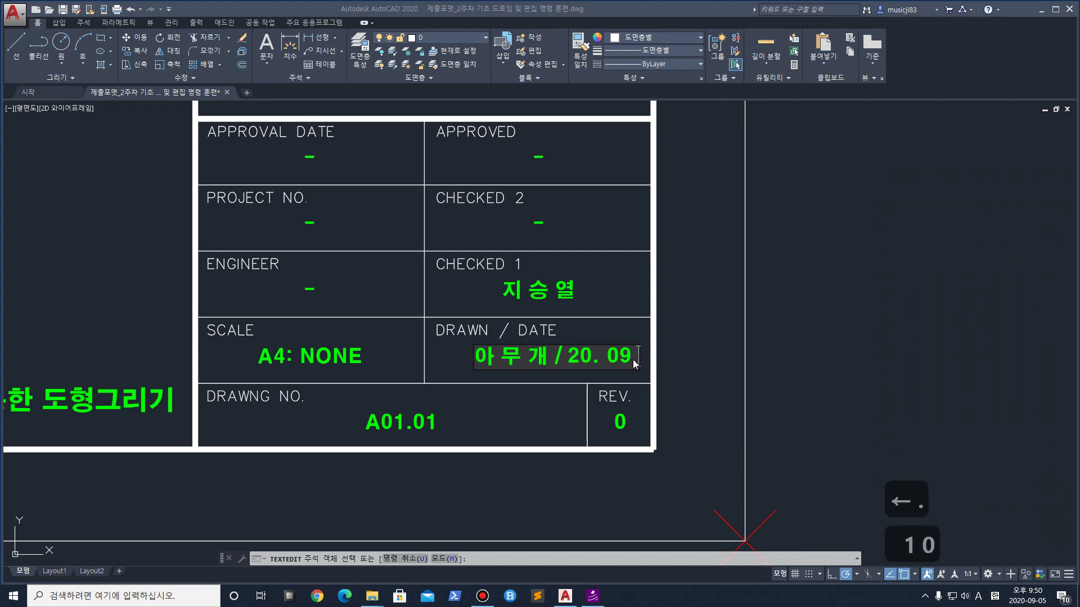
pyautogui.press('Return')
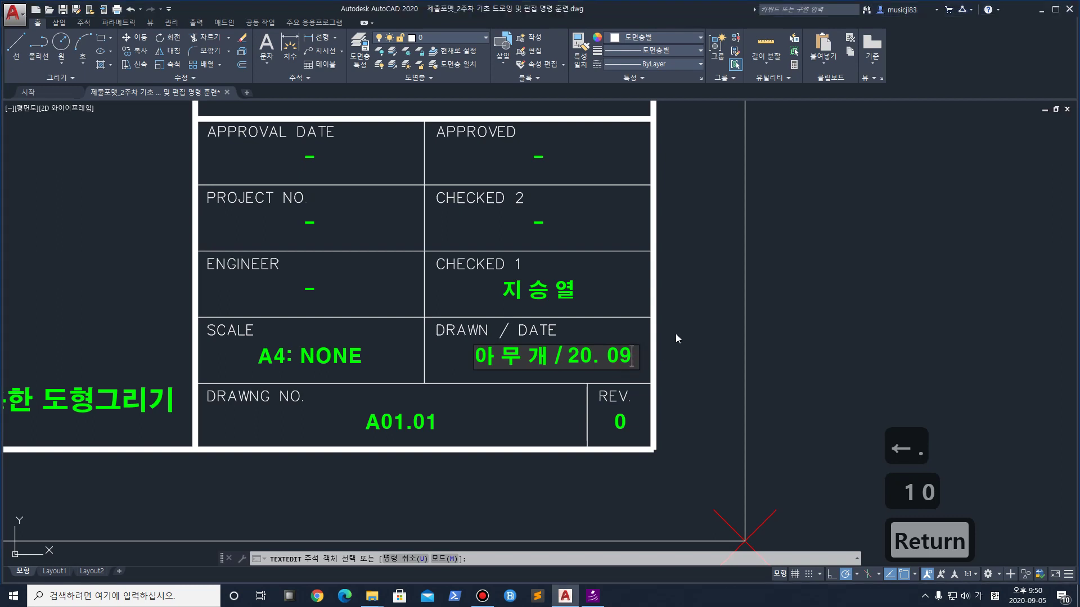
pyautogui.write('.10')
pyautogui.click(778, 371)
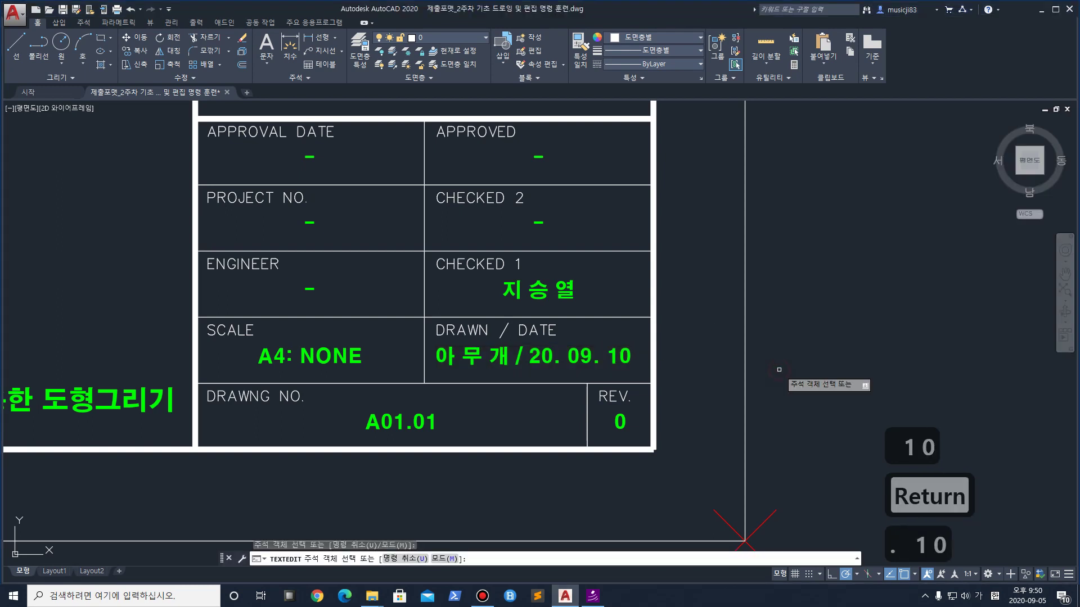
pyautogui.scroll(-3, 478, 405)
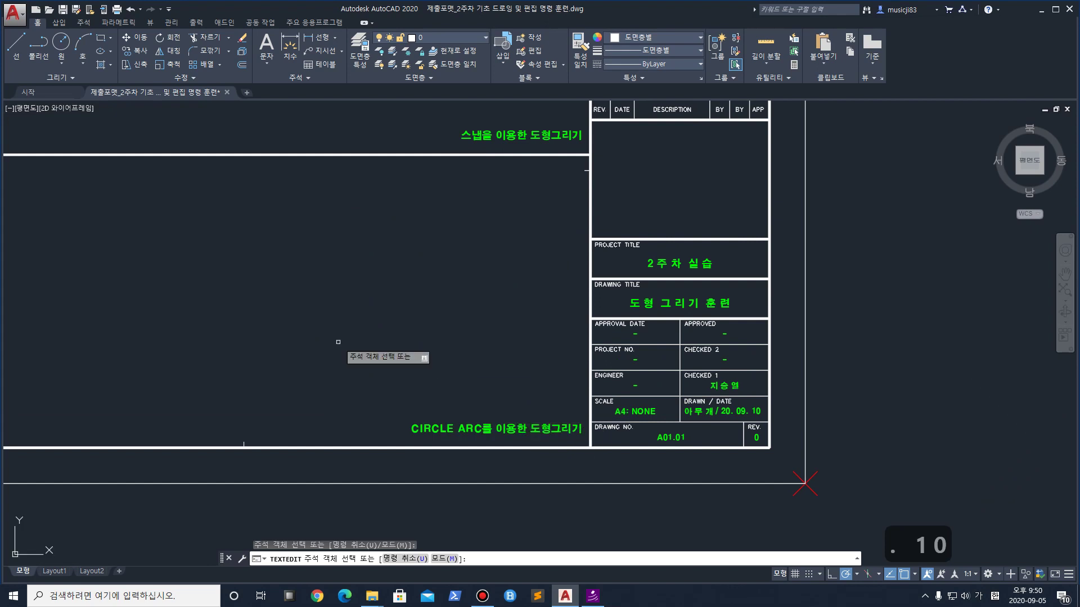
pyautogui.scroll(-5, 576, 428)
pyautogui.scroll(1, 608, 366)
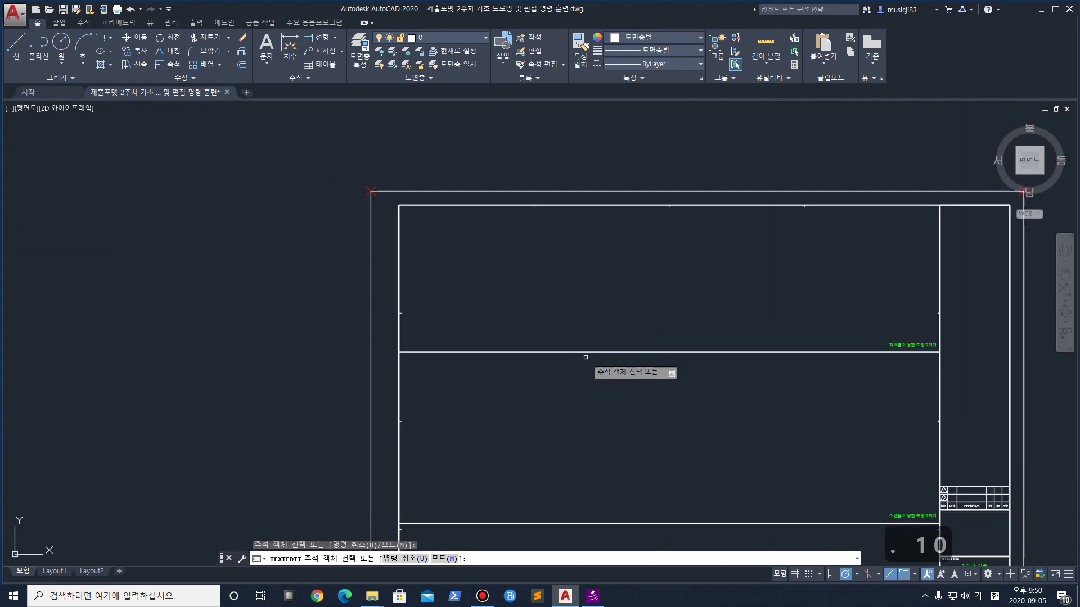
pyautogui.scroll(1, 584, 356)
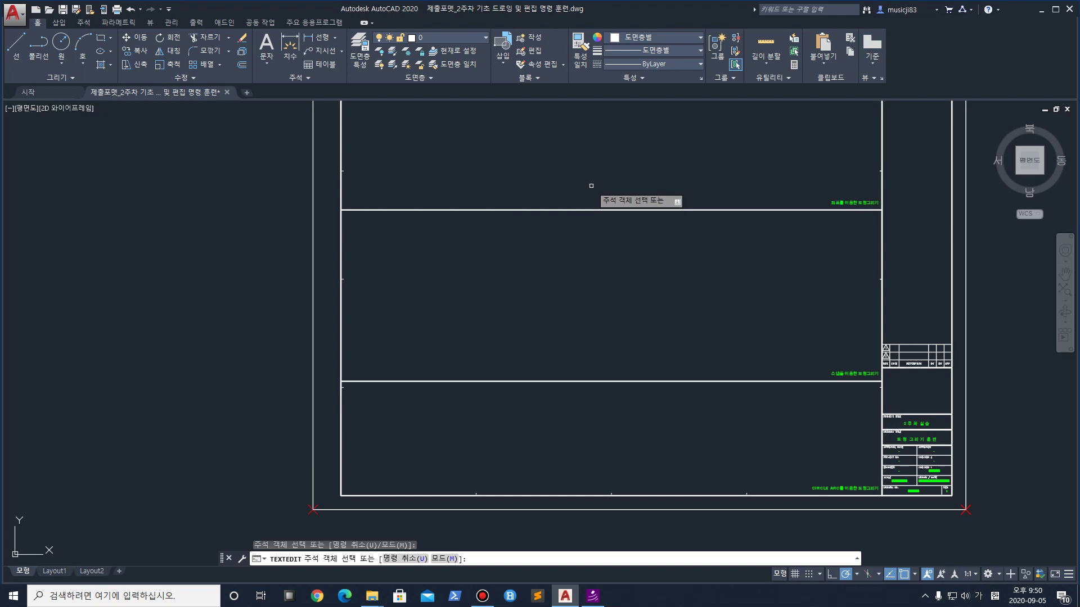
pyautogui.scroll(1, 531, 332)
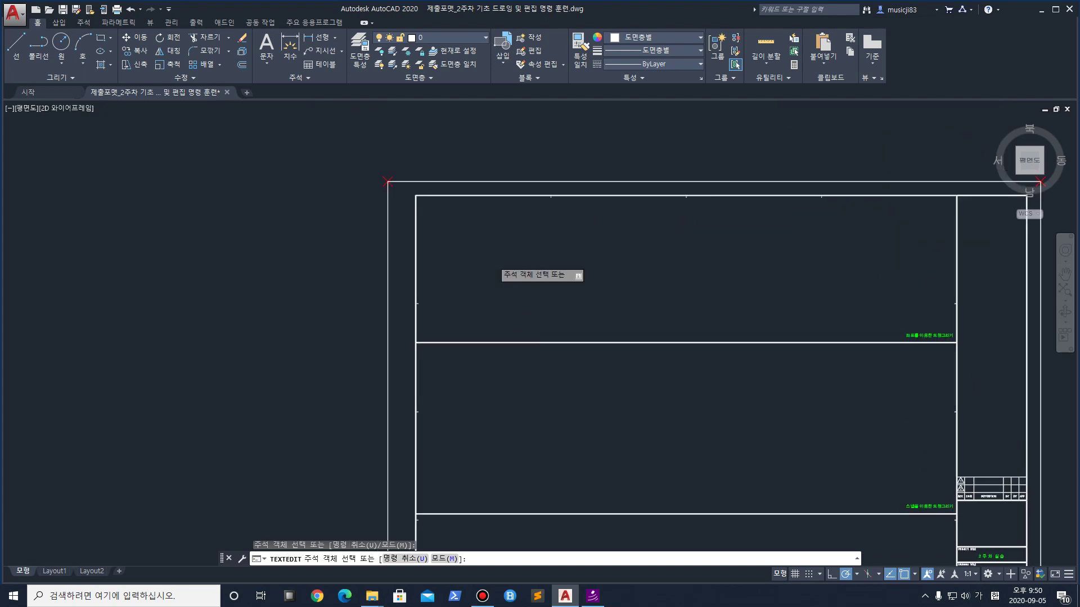
pyautogui.scroll(1, 499, 292)
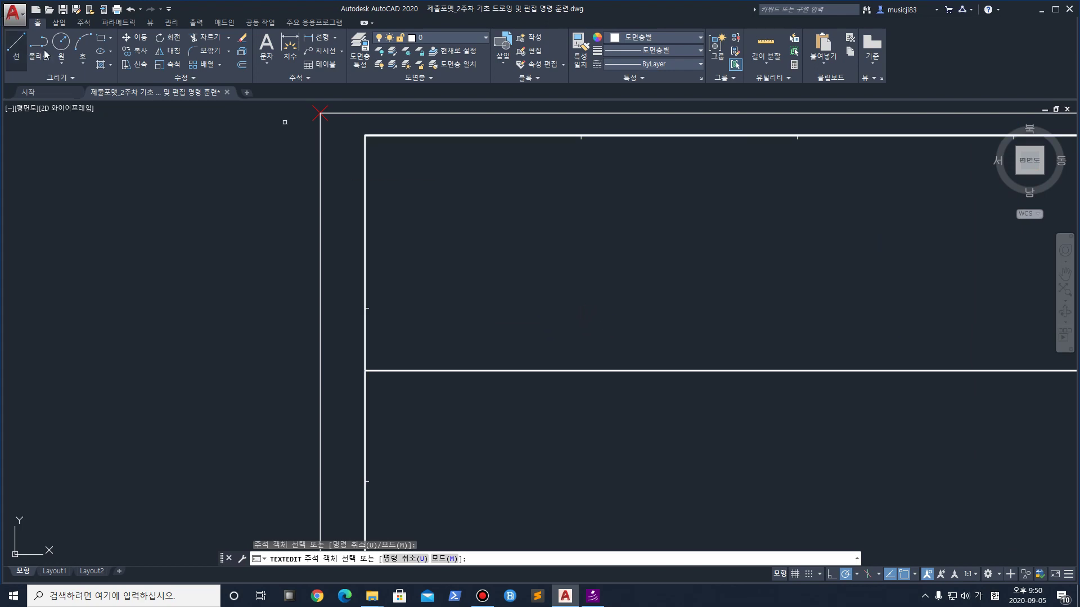
pyautogui.click(103, 38)
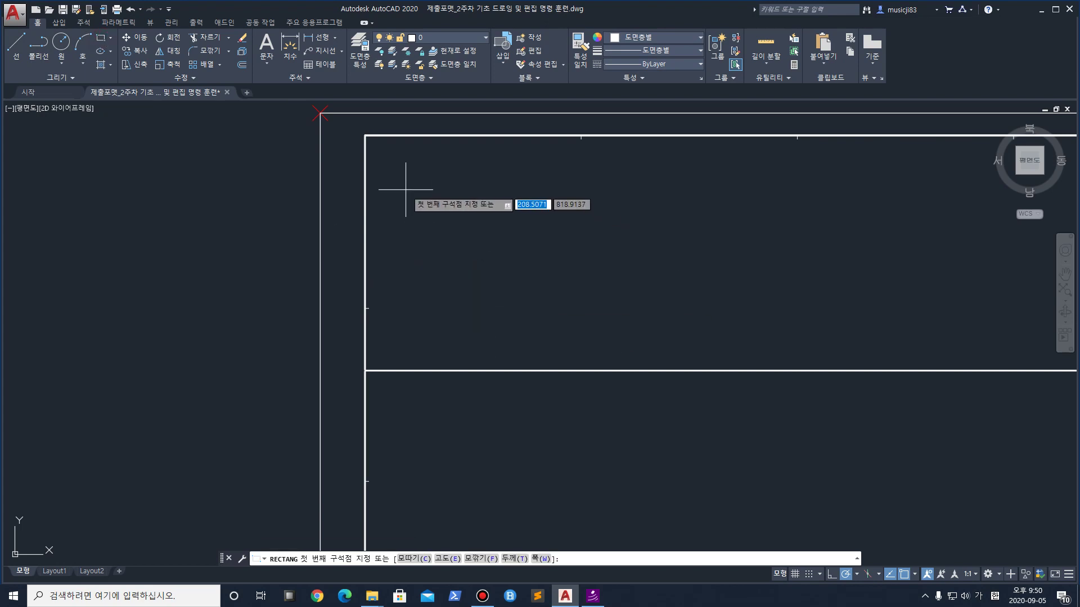
pyautogui.click(423, 312)
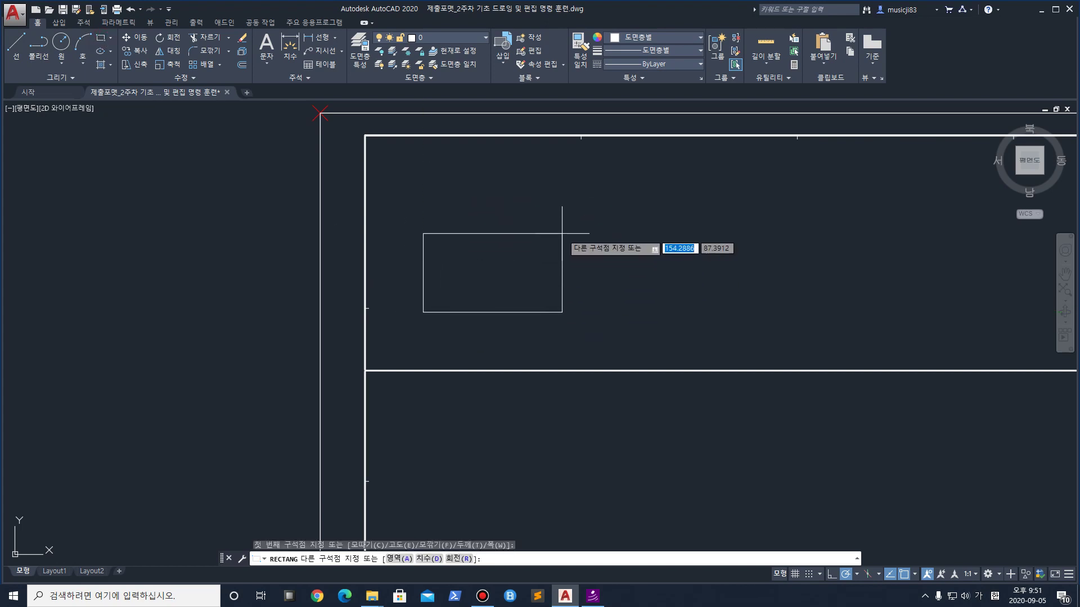
pyautogui.write('@89')
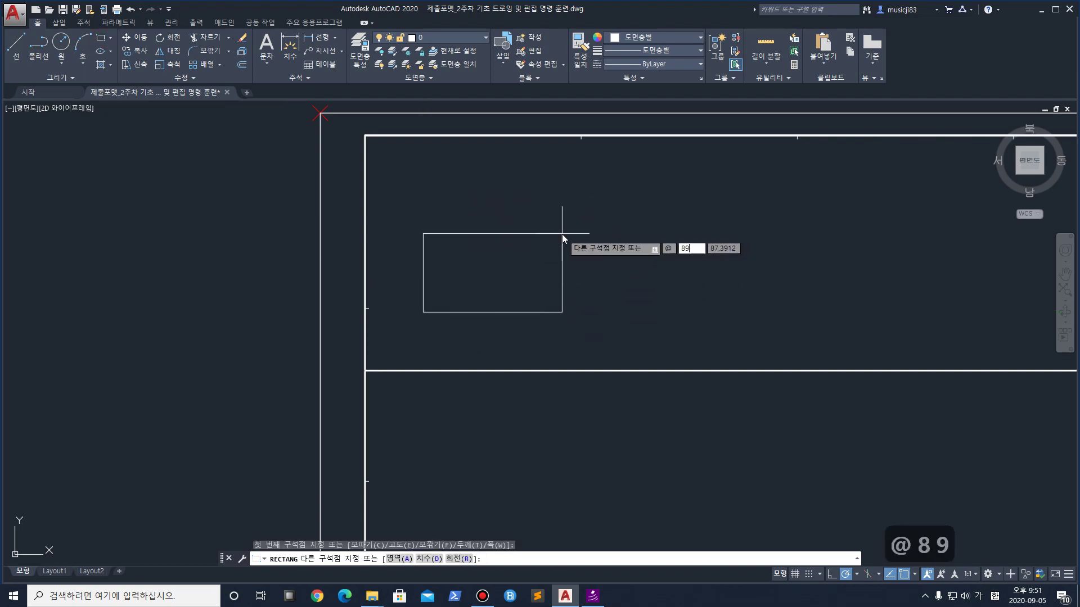
pyautogui.press('BackSpace')
pyautogui.write('0,80')
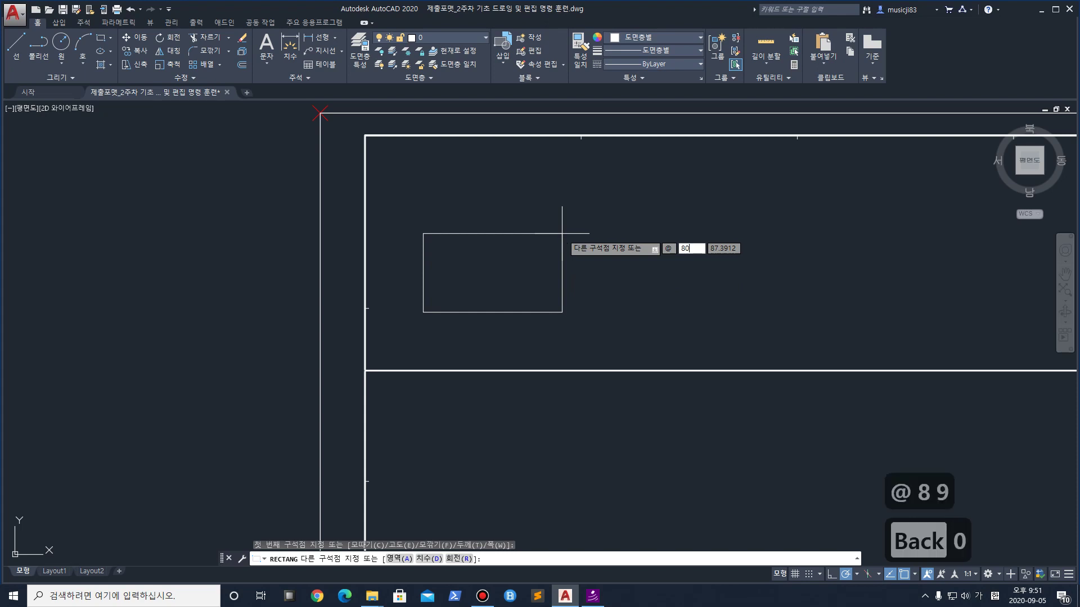
pyautogui.press('Return')
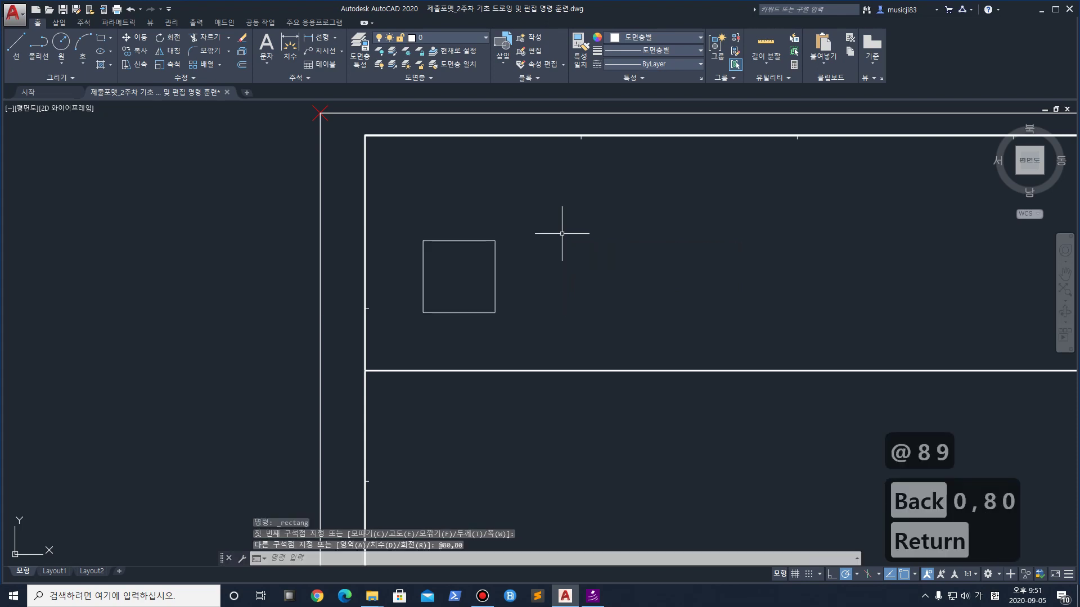
# Window-select the square and explode it with X, checking the top edge is a separate line
pyautogui.scroll(2, 517, 283)
pyautogui.click(553, 368)
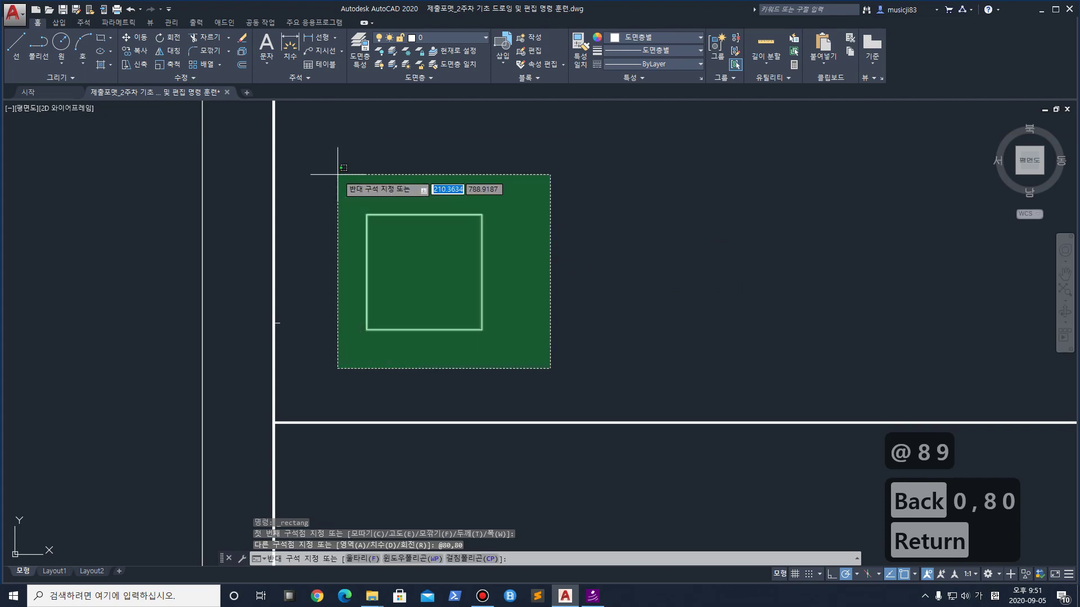
pyautogui.click(360, 192)
pyautogui.scroll(1, 494, 280)
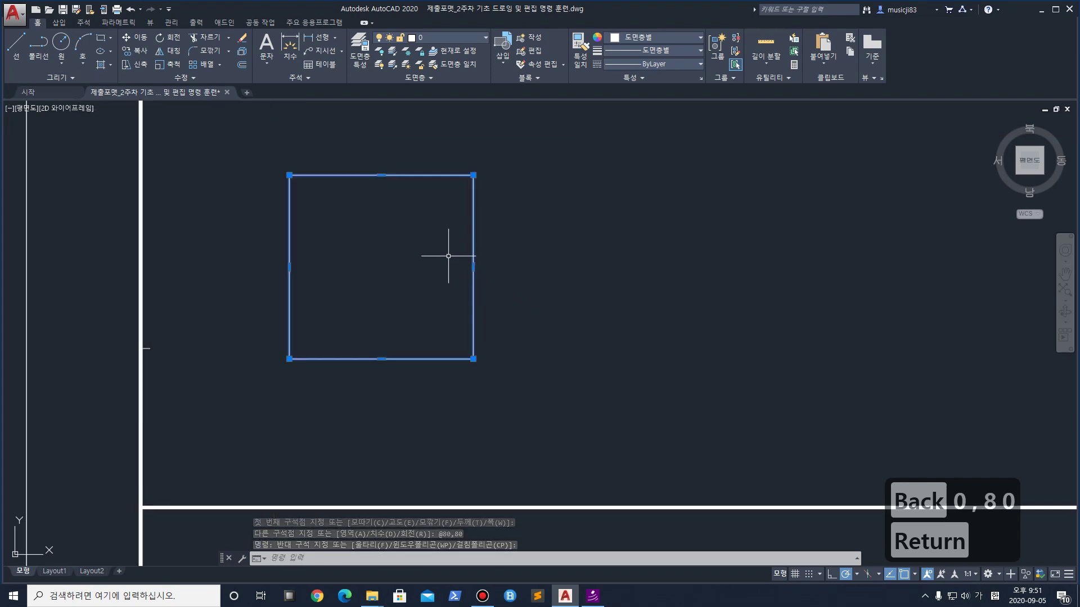
pyautogui.write('x')
pyautogui.press('Return')
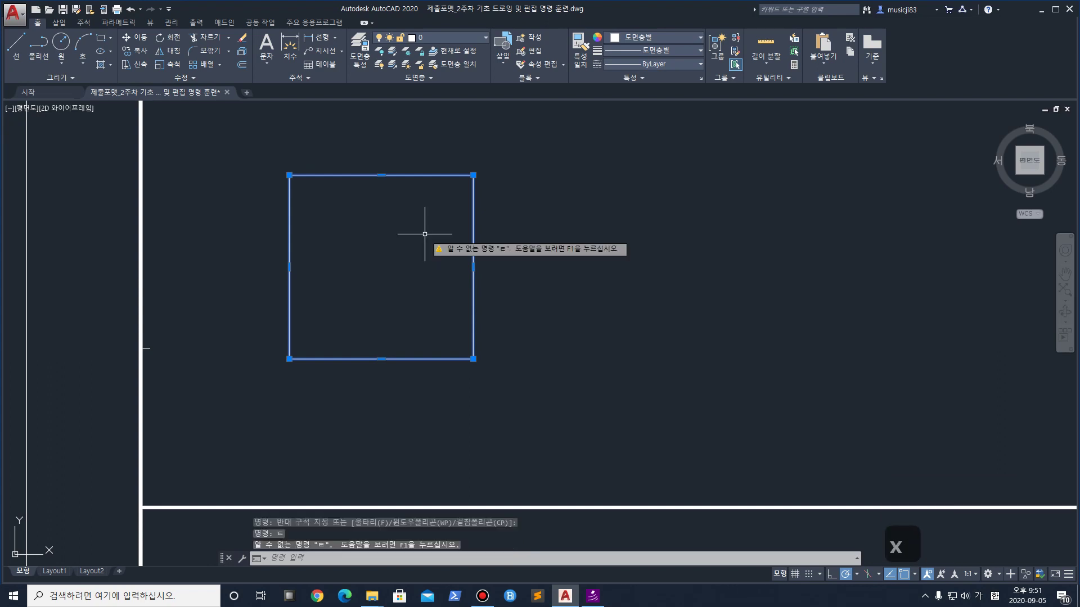
pyautogui.press('Hangul')
pyautogui.write('x')
pyautogui.press('Return')
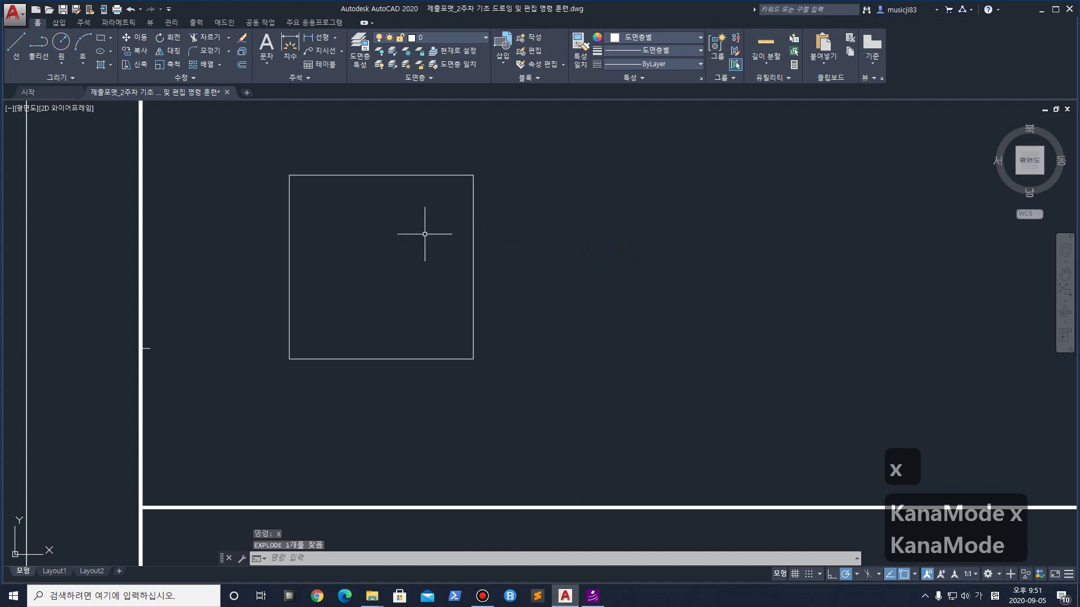
pyautogui.click(395, 175)
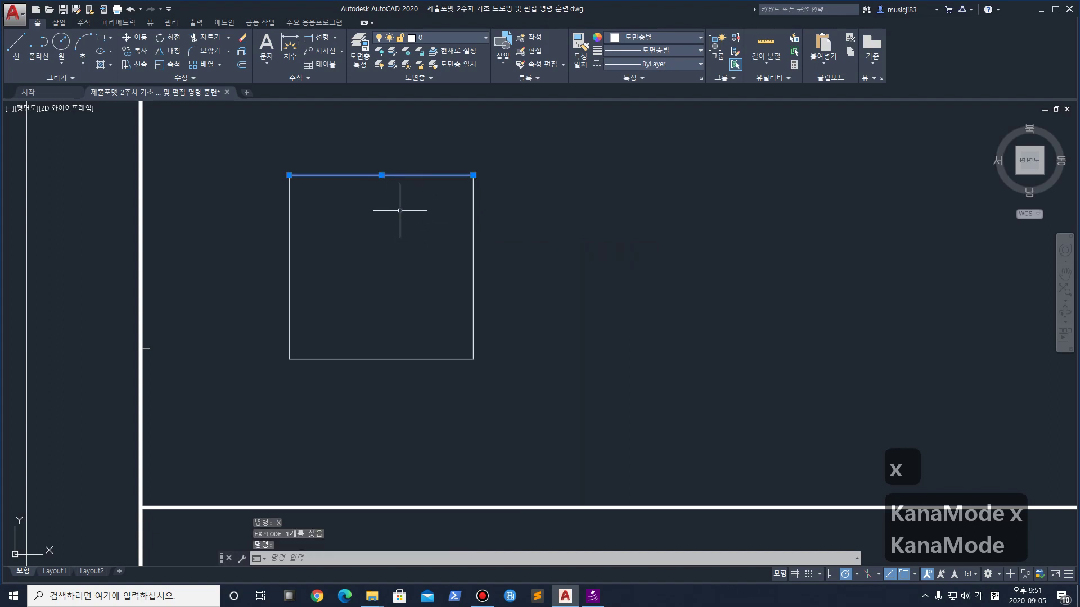
pyautogui.press('Escape')
pyautogui.press('Escape')
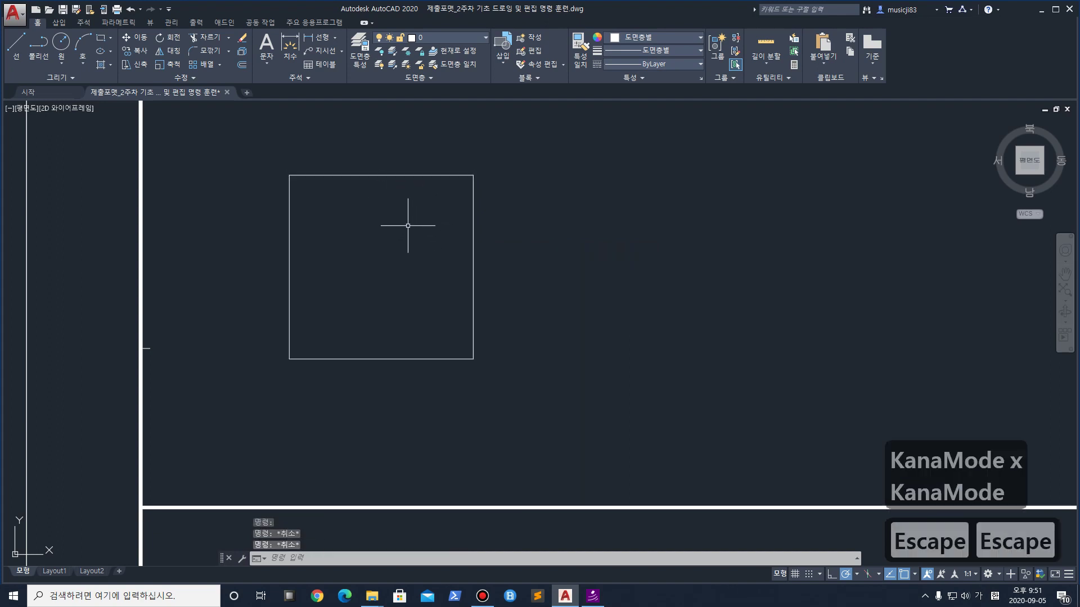
pyautogui.moveTo(349, 131); pyautogui.dragTo(410, 150, button='middle')
# Offset the square's left and right edges 20 units inward
pyautogui.scroll(2, 421, 221)
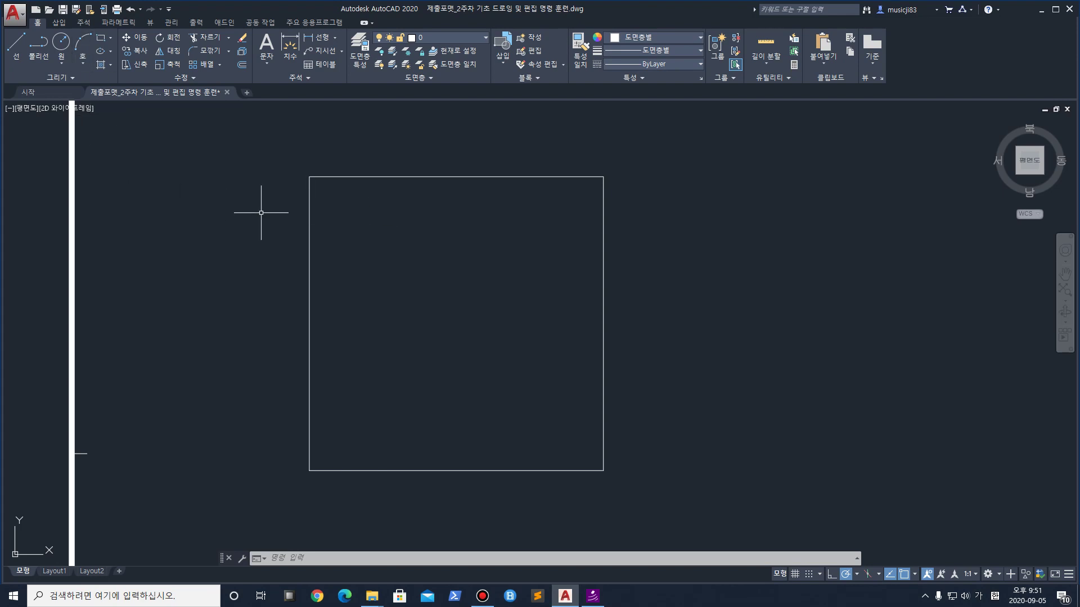
pyautogui.write('oo')
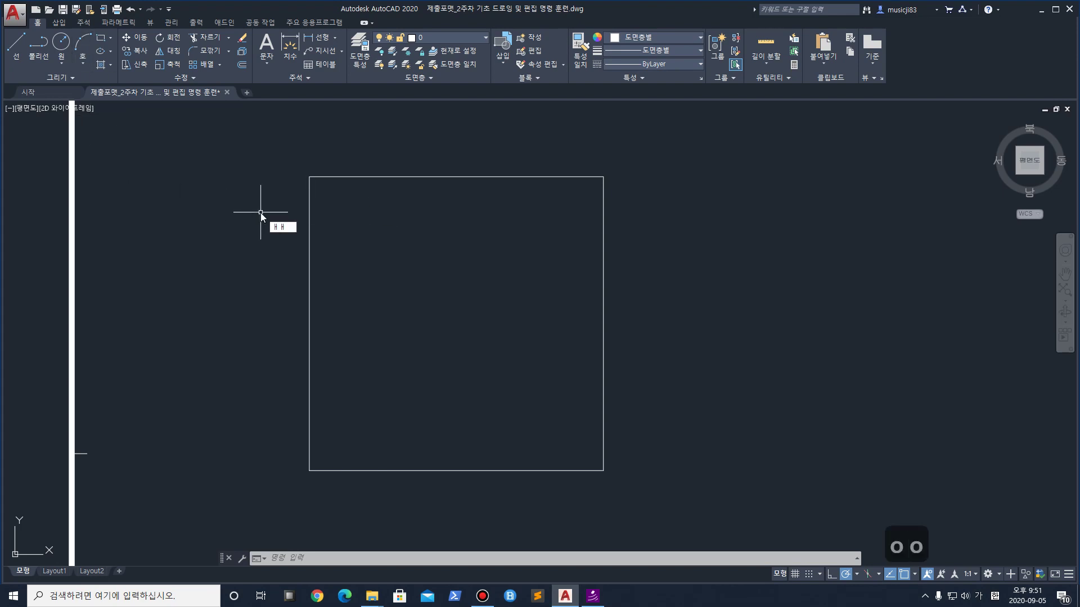
pyautogui.press('BackSpace')
pyautogui.press('BackSpace')
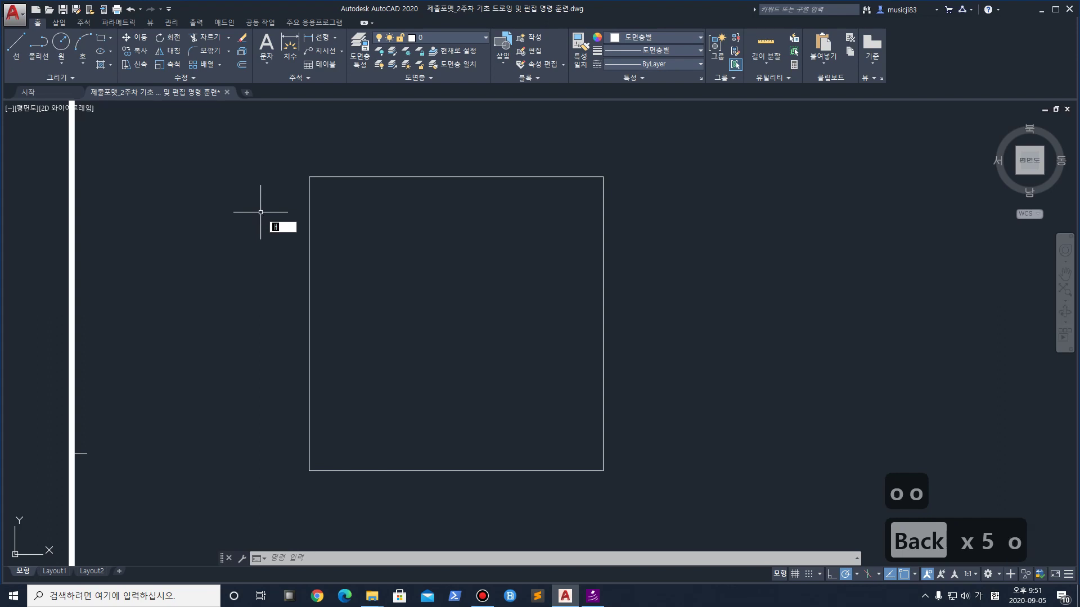
pyautogui.write('o')
pyautogui.press('Hangul')
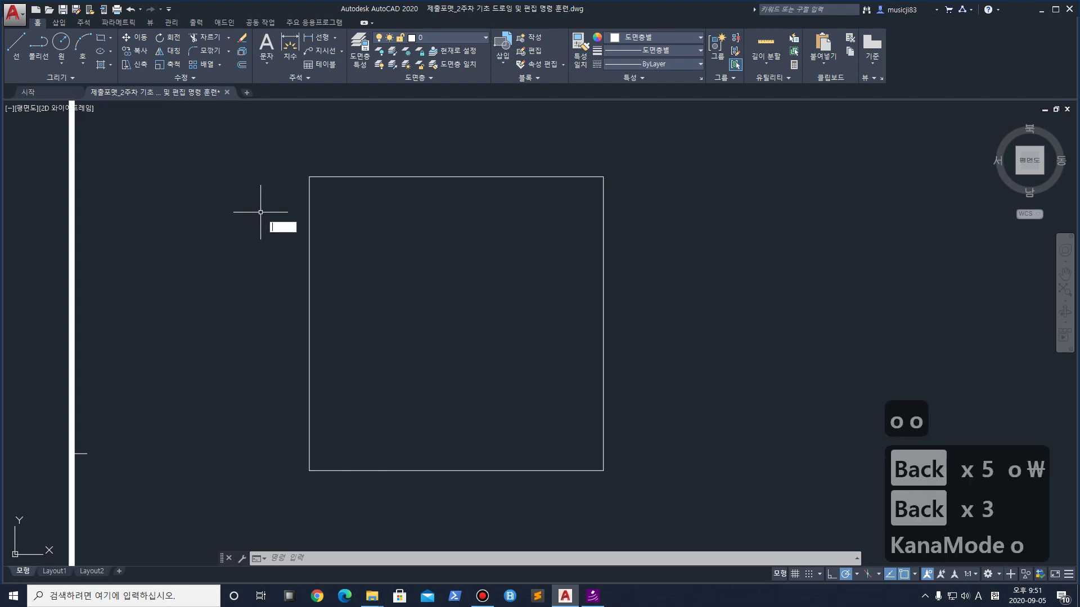
pyautogui.press('Return')
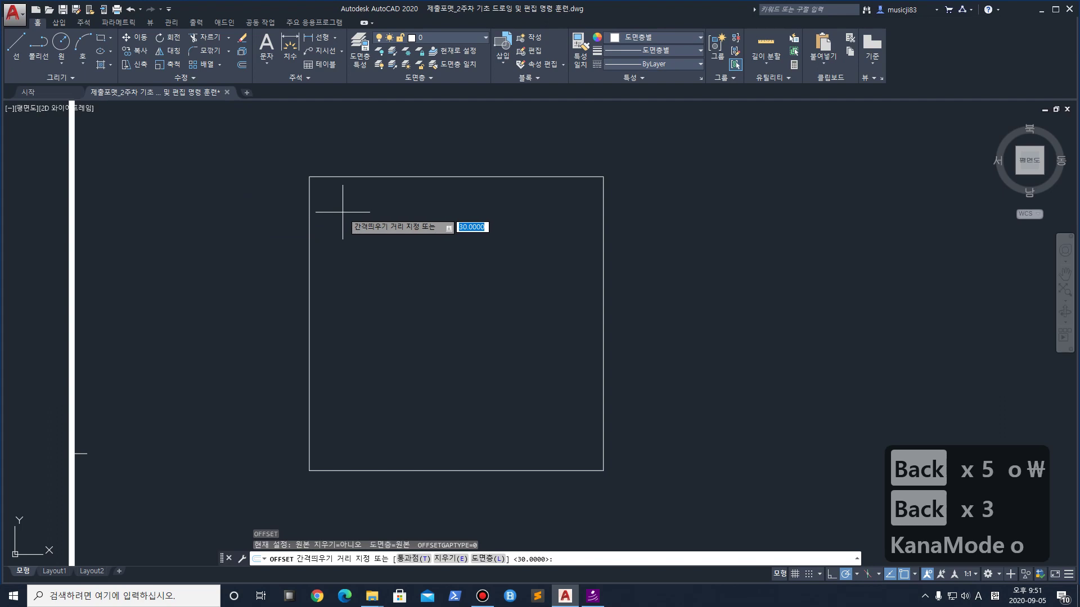
pyautogui.write('20')
pyautogui.press('Return')
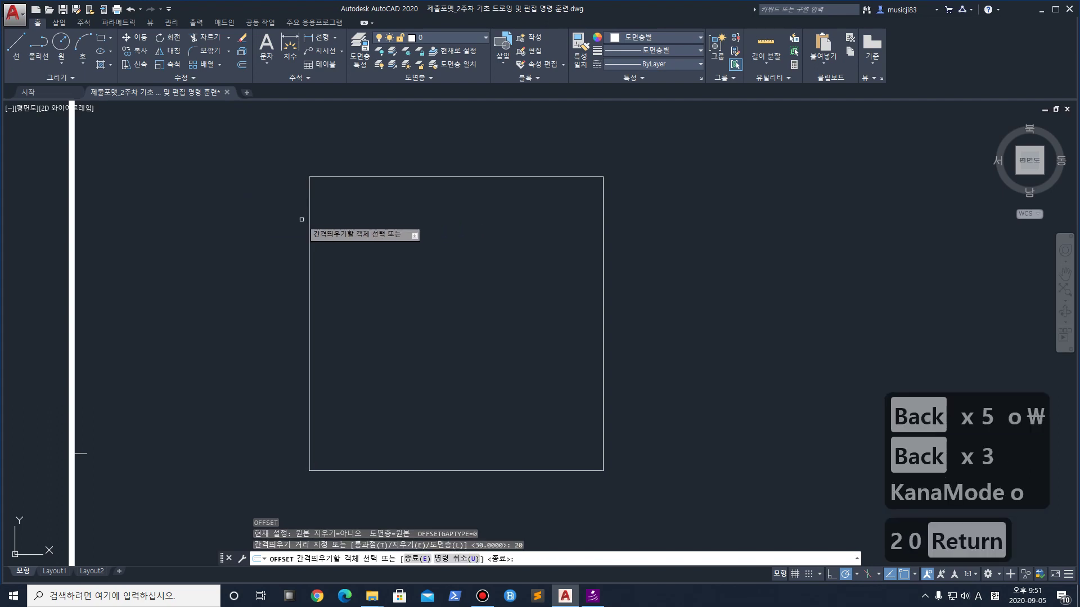
pyautogui.click(310, 225)
pyautogui.click(419, 242)
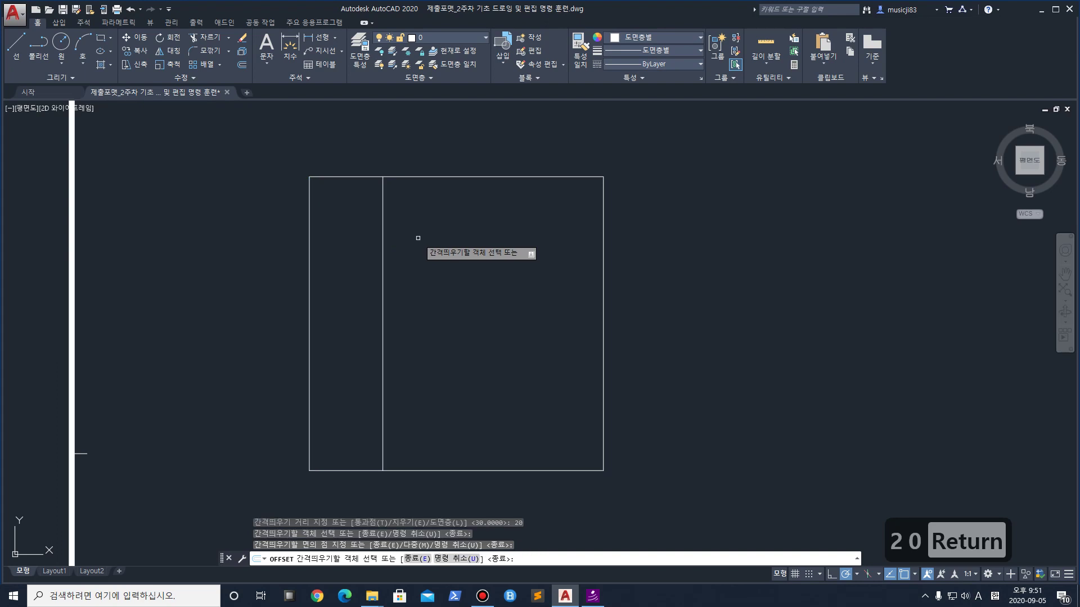
pyautogui.click(603, 289)
pyautogui.click(554, 292)
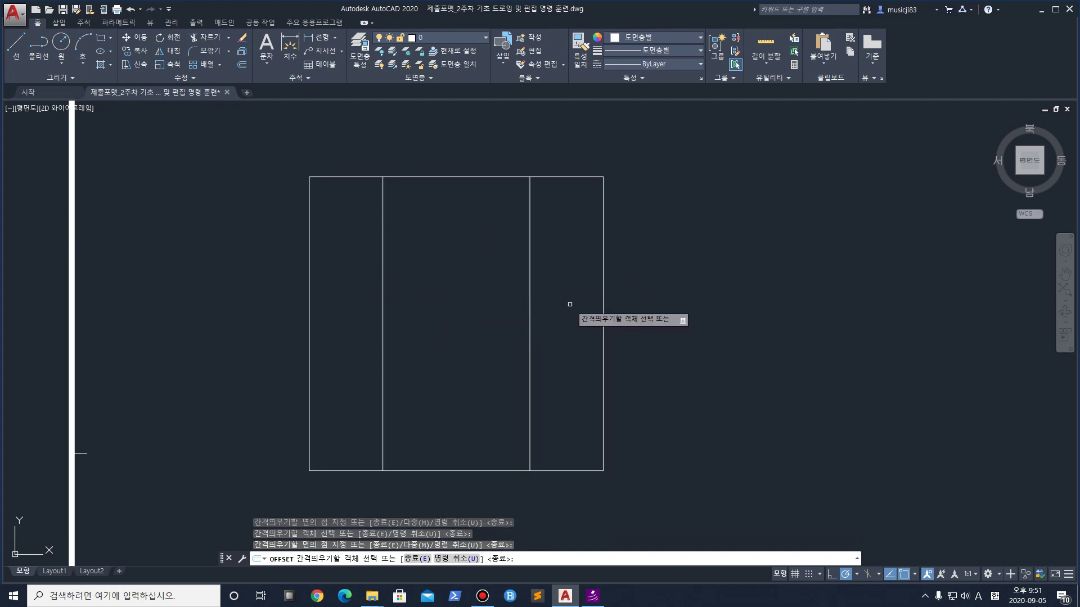
# Offset the bottom and top edges 20 units into the square
pyautogui.click(472, 470)
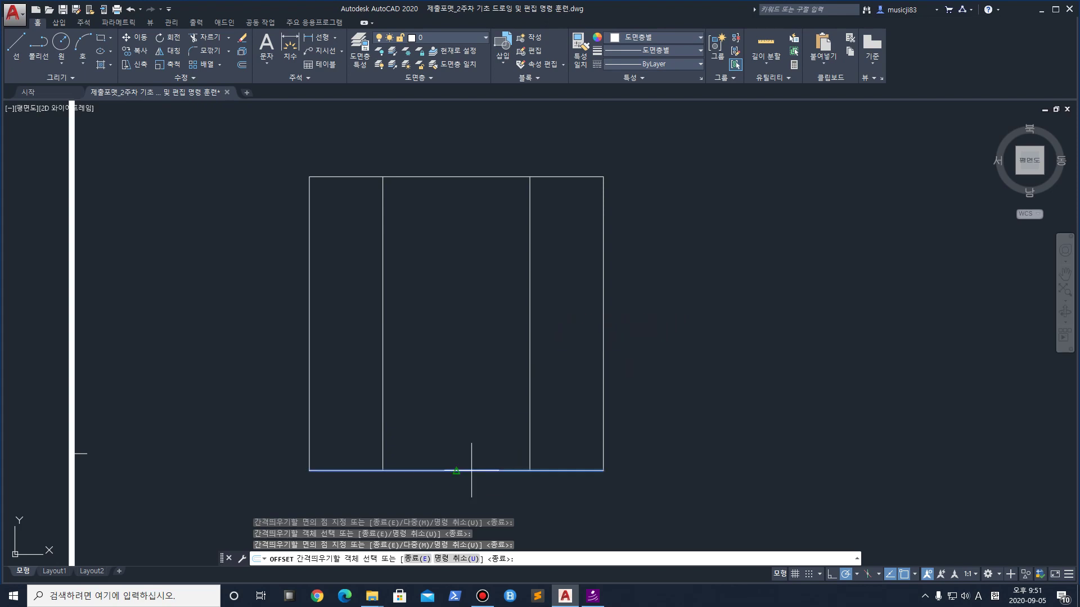
pyautogui.click(470, 374)
pyautogui.click(473, 177)
pyautogui.click(473, 209)
pyautogui.press('Escape')
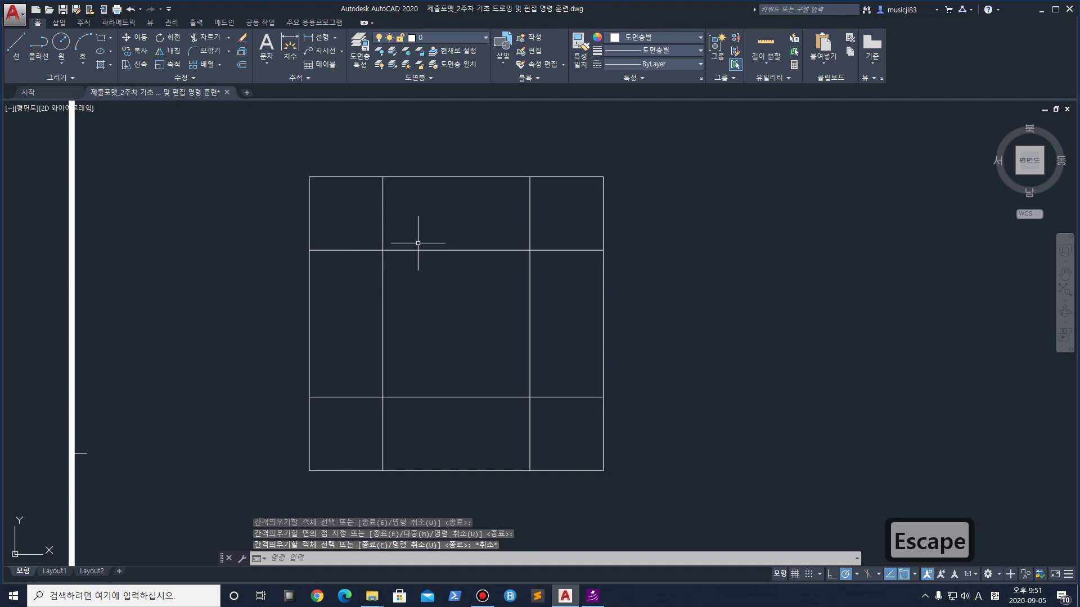
# Trim with all eight grid lines as cutting edges, removing the top middle segment
pyautogui.write('tr')
pyautogui.press('space')
pyautogui.click(666, 475)
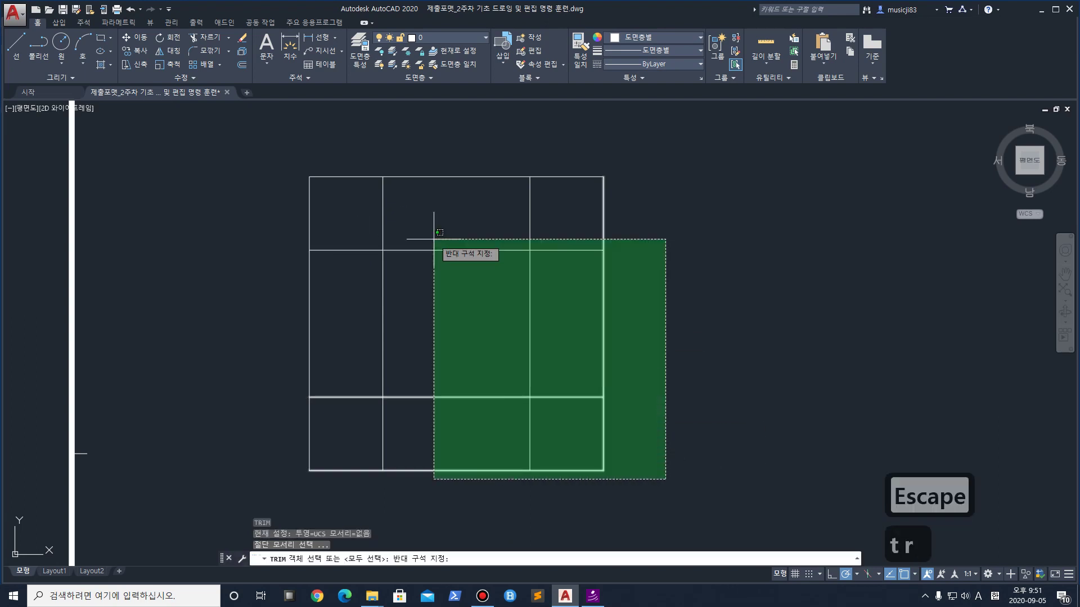
pyautogui.click(250, 140)
pyautogui.press('space')
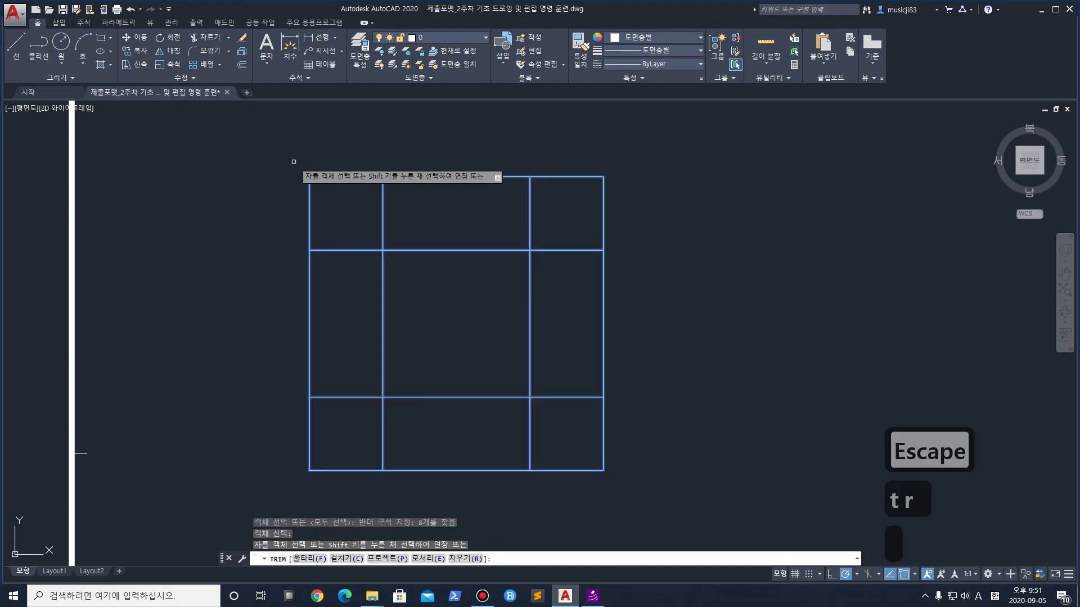
pyautogui.click(457, 176)
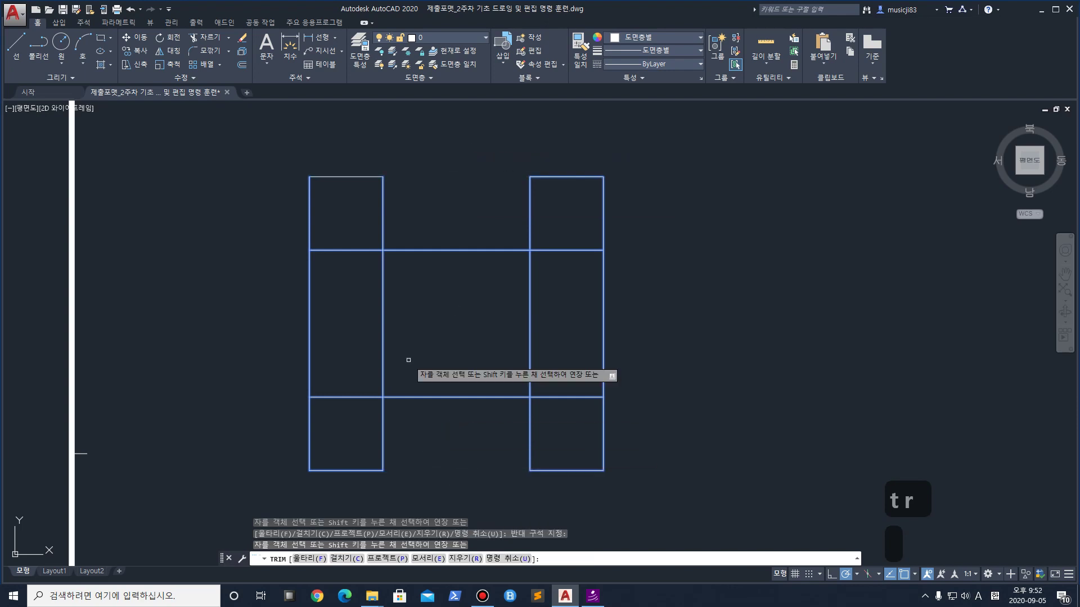
# Trim the horizontal pieces in the side columns and the inner vertical segments, leaving an H
pyautogui.click(353, 417)
pyautogui.click(324, 234)
pyautogui.click(587, 420)
pyautogui.click(554, 239)
pyautogui.click(554, 335)
pyautogui.click(364, 311)
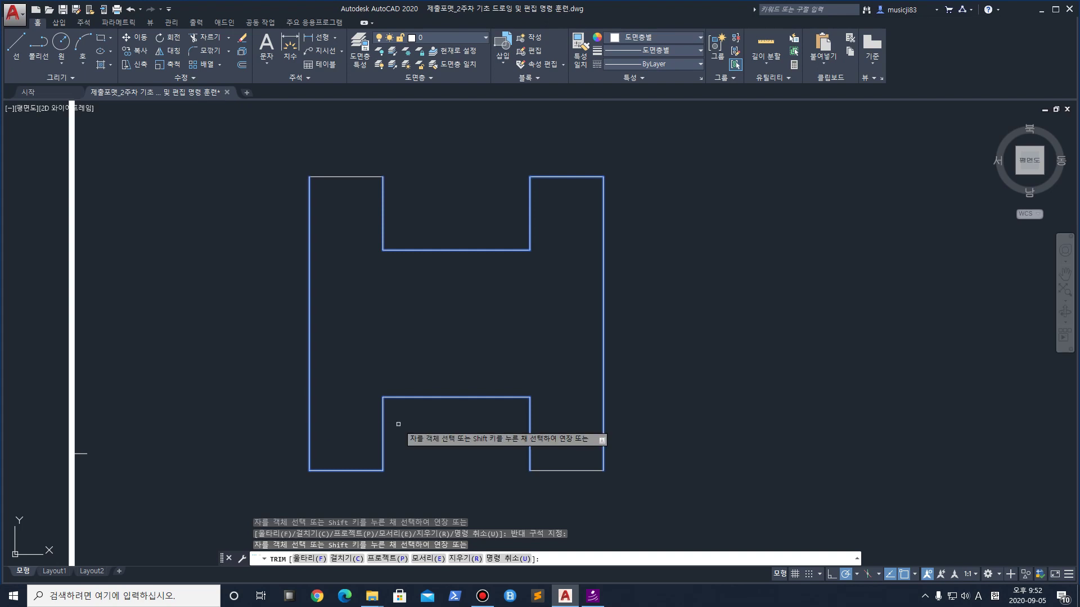
pyautogui.press('space')
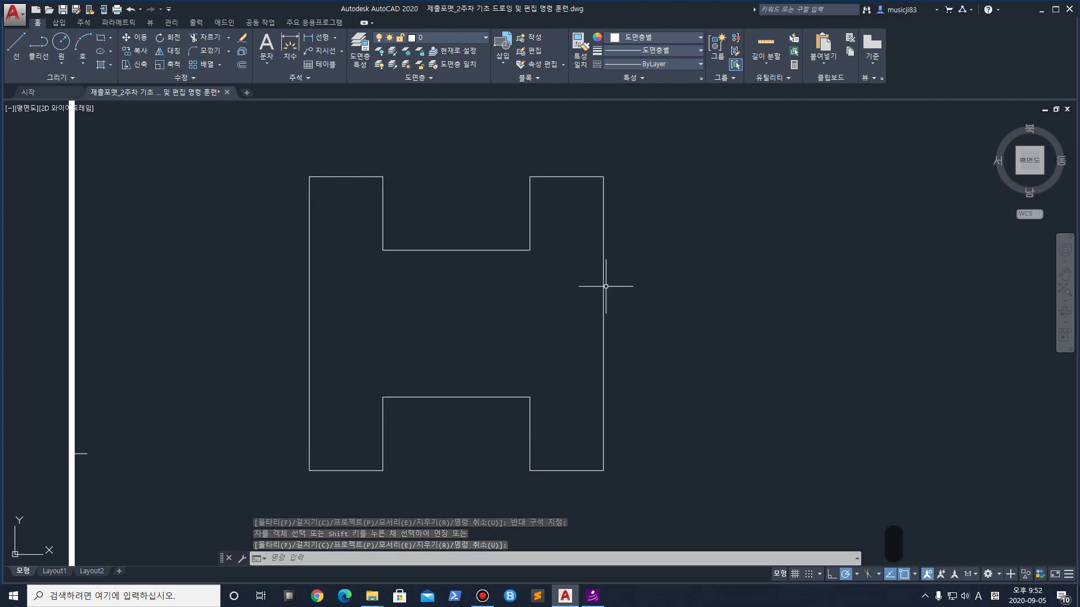
pyautogui.press('Escape')
# Shift the H shape left and mark up the magnified screen
pyautogui.scroll(-4, 461, 284)
pyautogui.moveTo(464, 285); pyautogui.dragTo(403, 287, button='middle')
pyautogui.scroll(3, 403, 287)
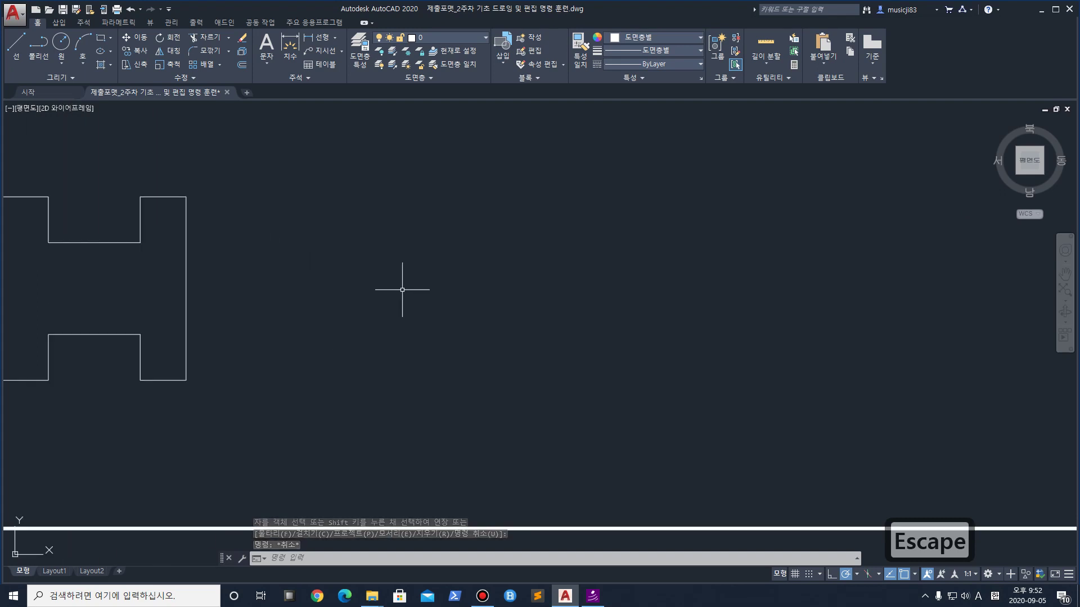
pyautogui.hotkey('ctrl', '1')
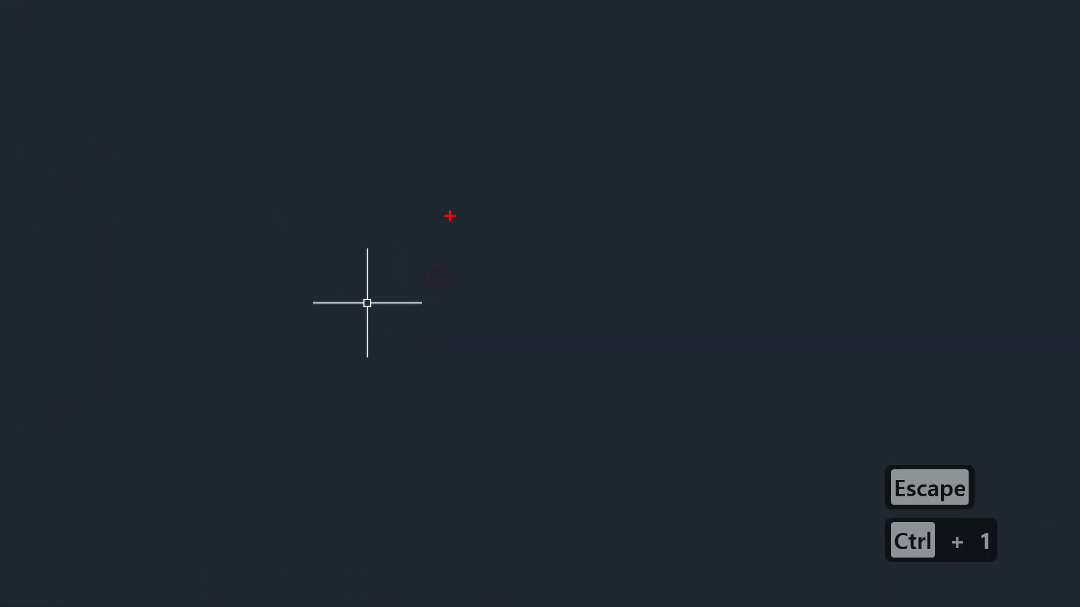
pyautogui.moveTo(543, 82)
pyautogui.mouseDown()
pyautogui.moveTo(429, 236)
pyautogui.moveTo(554, 422)
pyautogui.moveTo(964, 417)
pyautogui.moveTo(922, 45)
pyautogui.moveTo(933, 229)
pyautogui.moveTo(748, 460)
pyautogui.mouseUp()
pyautogui.moveTo(567, 57)
pyautogui.mouseDown()
pyautogui.moveTo(472, 197)
pyautogui.moveTo(326, 465)
pyautogui.moveTo(884, 481)
pyautogui.mouseUp()
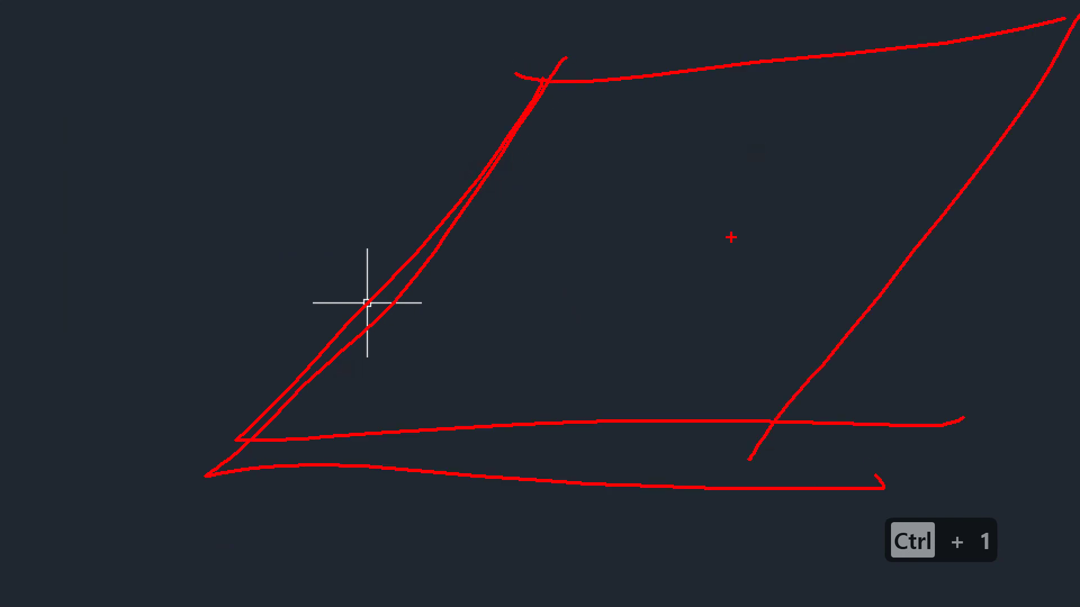
pyautogui.press('Escape')
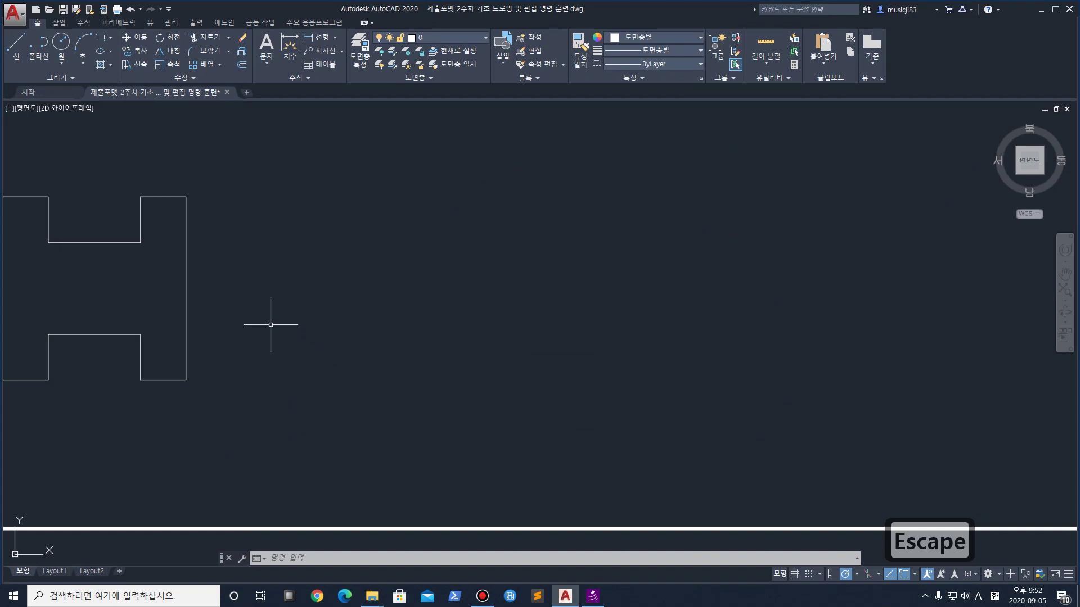
# Draw a 110-unit horizontal line to the right of the H
pyautogui.click(16, 45)
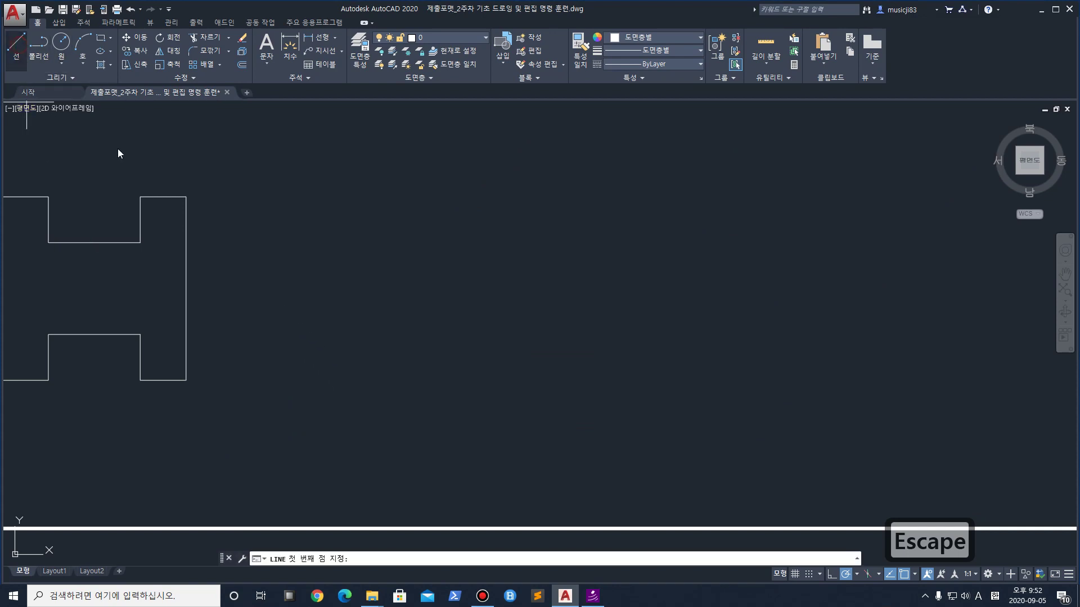
pyautogui.click(335, 385)
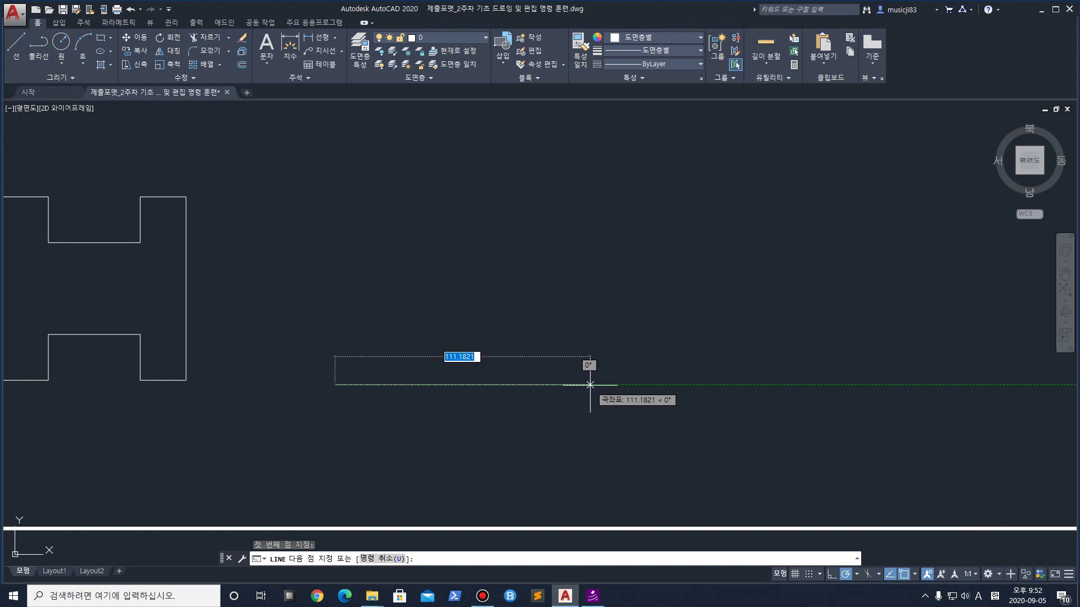
pyautogui.write('101')
pyautogui.press('BackSpace')
pyautogui.press('BackSpace')
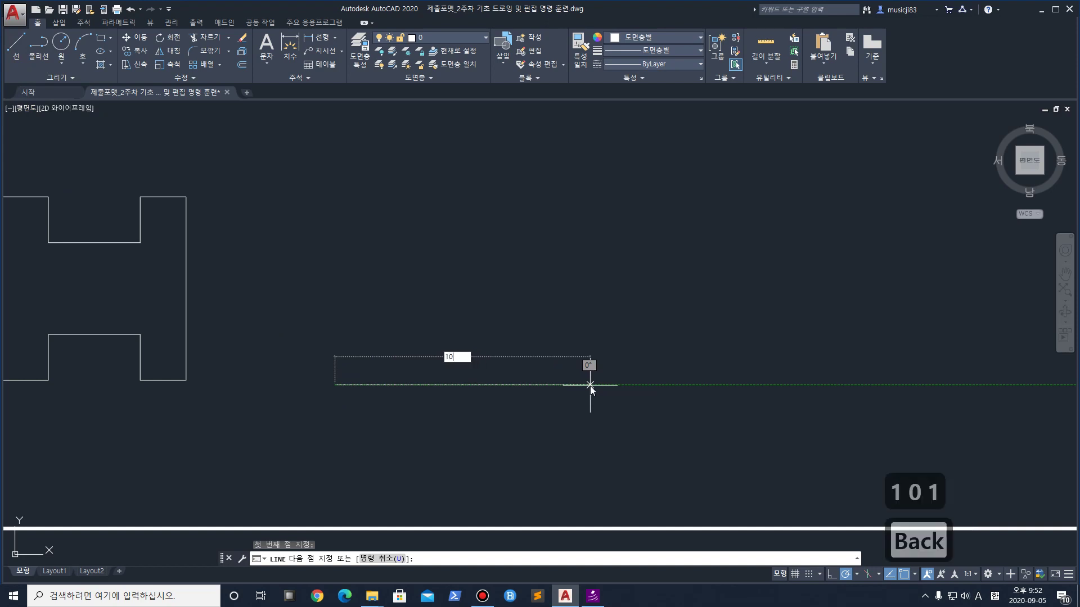
pyautogui.write('10')
pyautogui.press('Return')
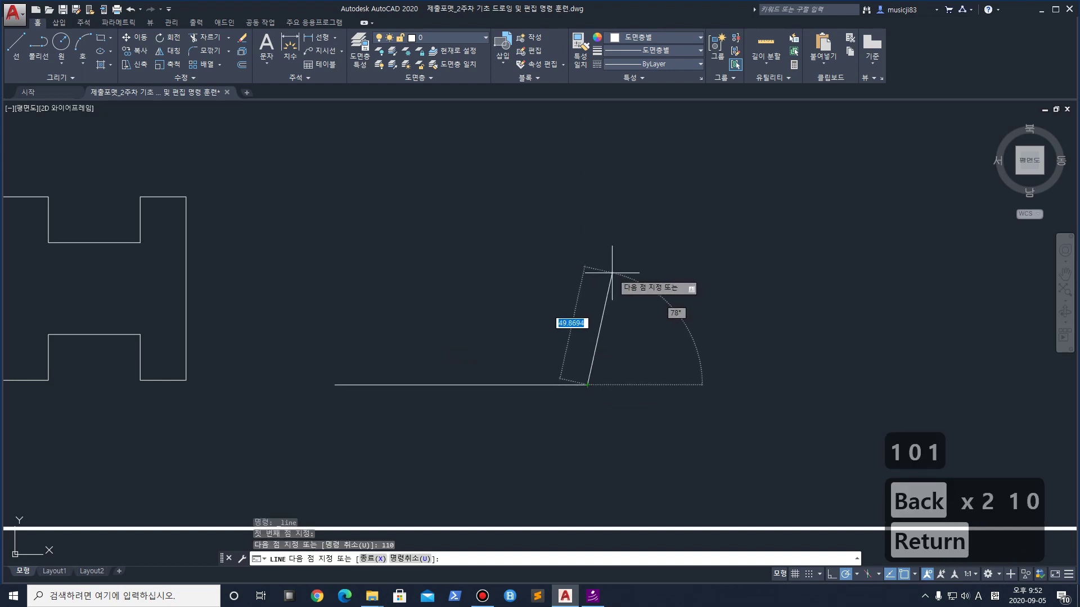
pyautogui.press('Return')
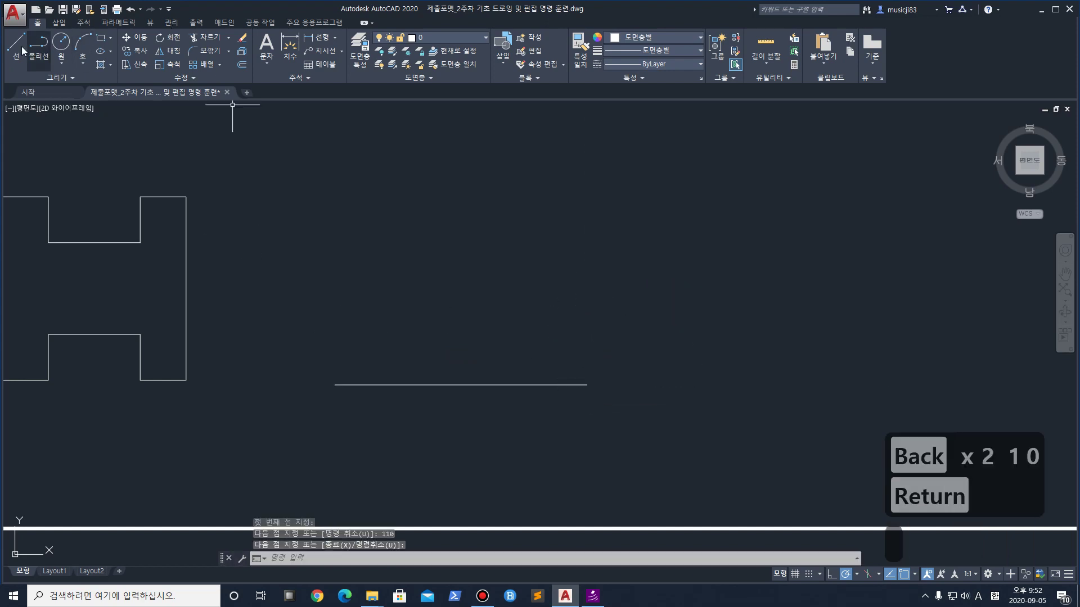
# Sketch and label a 45° angle off the base line on the magnified screen
pyautogui.click(19, 50)
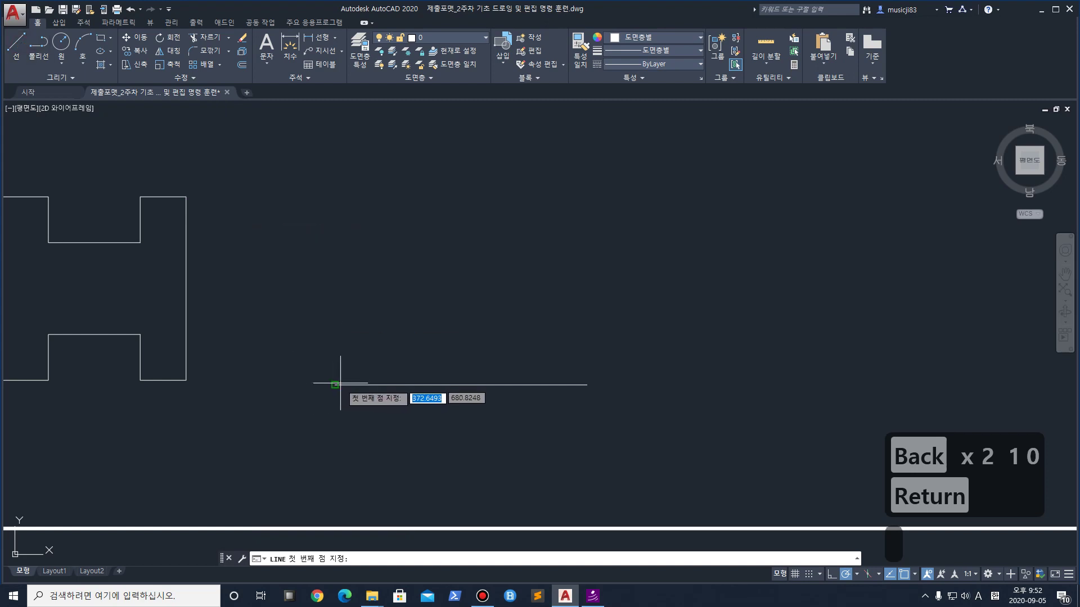
pyautogui.press('Escape')
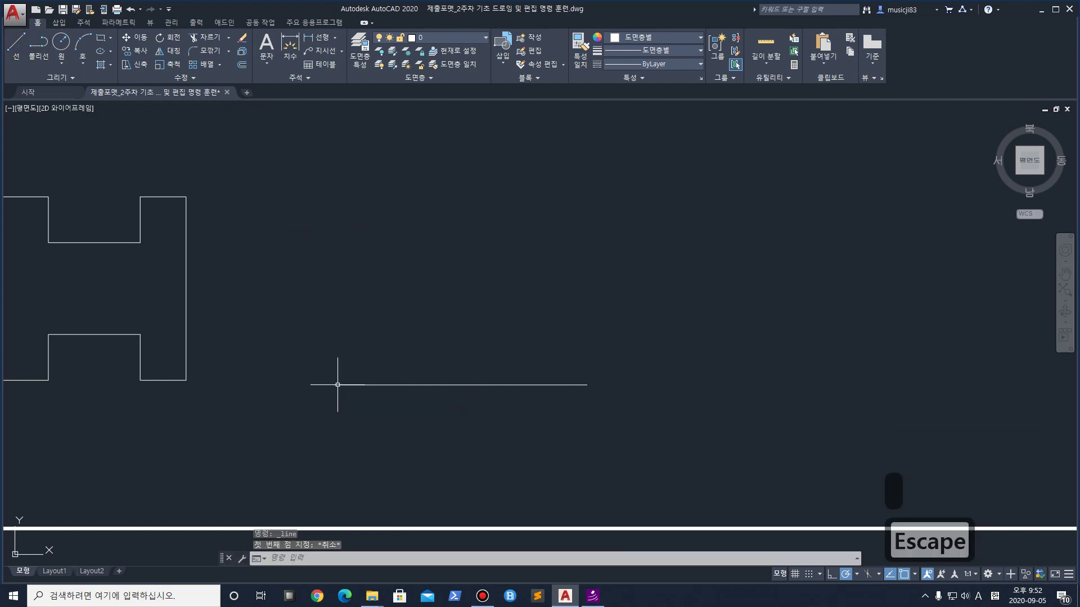
pyautogui.scroll(1, 337, 384)
pyautogui.hotkey('ctrl', '1')
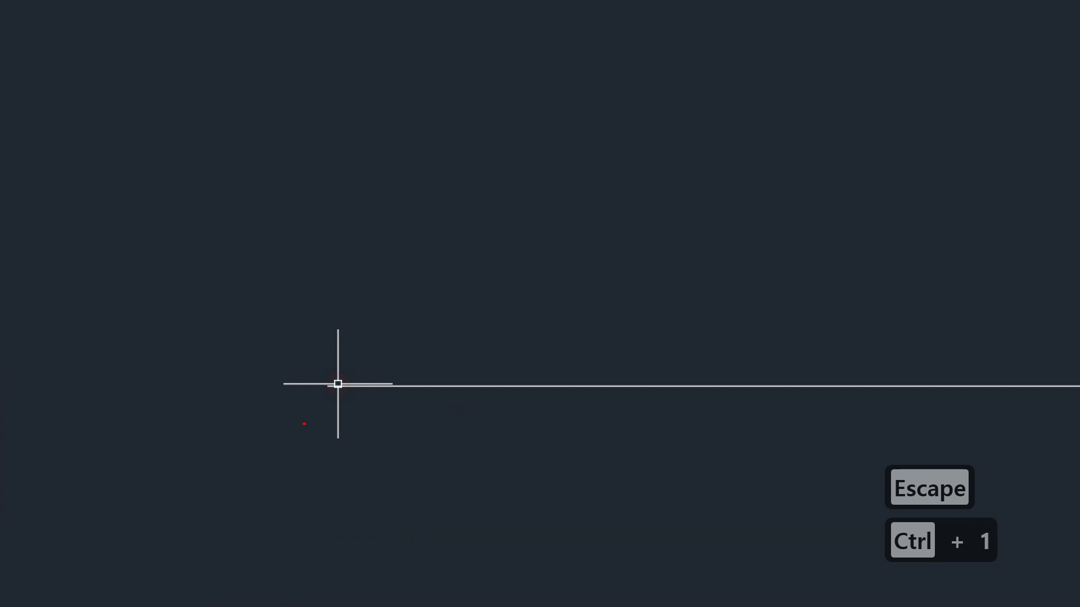
pyautogui.moveTo(380, 304); pyautogui.dragTo(438, 434)
pyautogui.moveTo(471, 313)
pyautogui.mouseDown()
pyautogui.moveTo(490, 341)
pyautogui.moveTo(460, 371)
pyautogui.mouseUp()
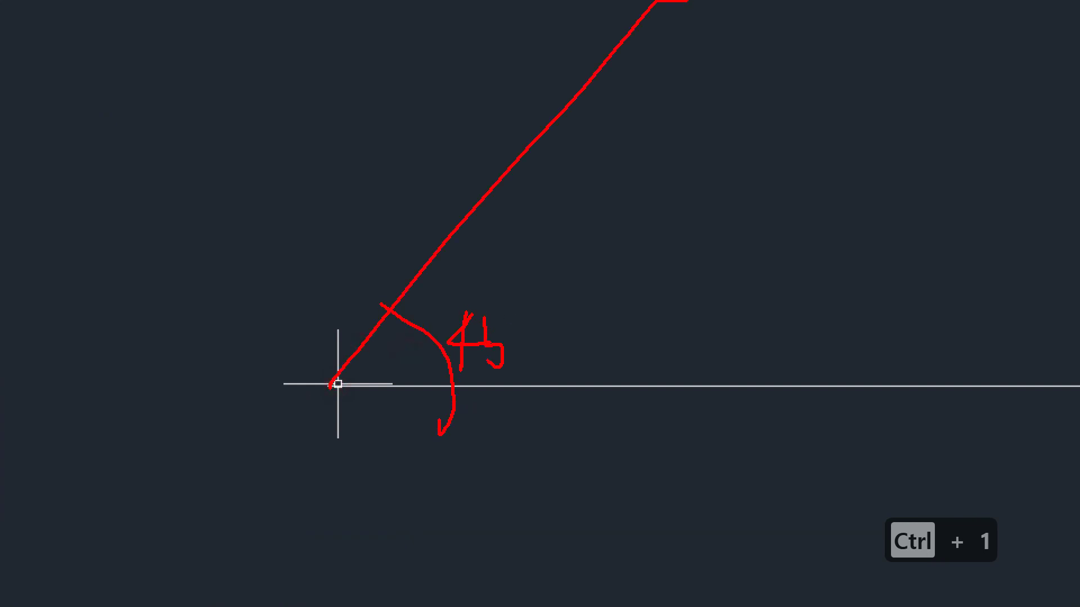
pyautogui.press('Escape')
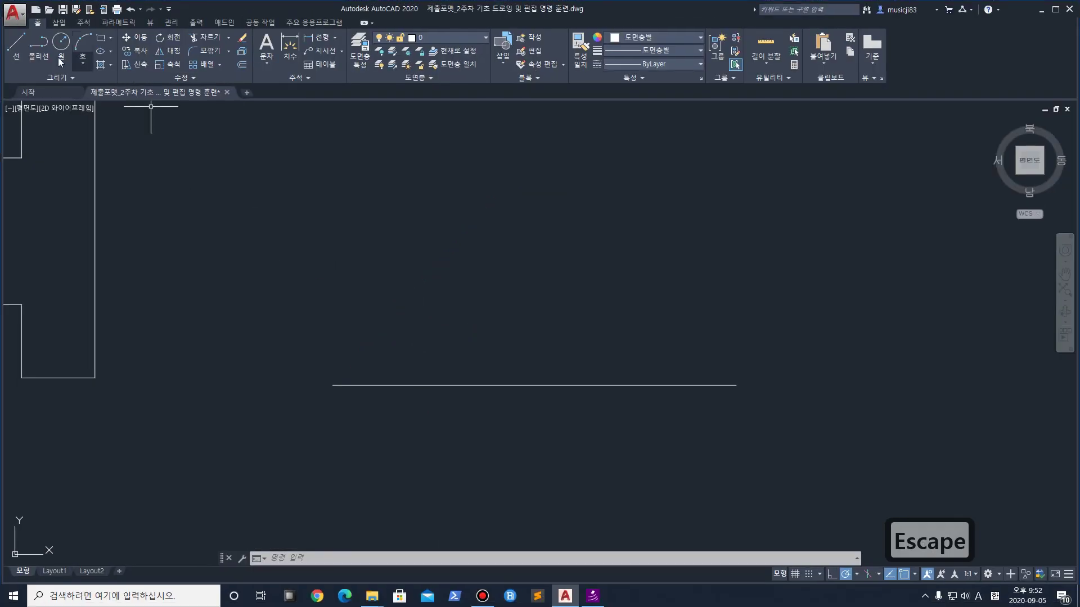
# Start a line at the horizontal line's left end with length 110, awaiting the angle
pyautogui.click(16, 44)
pyautogui.click(332, 385)
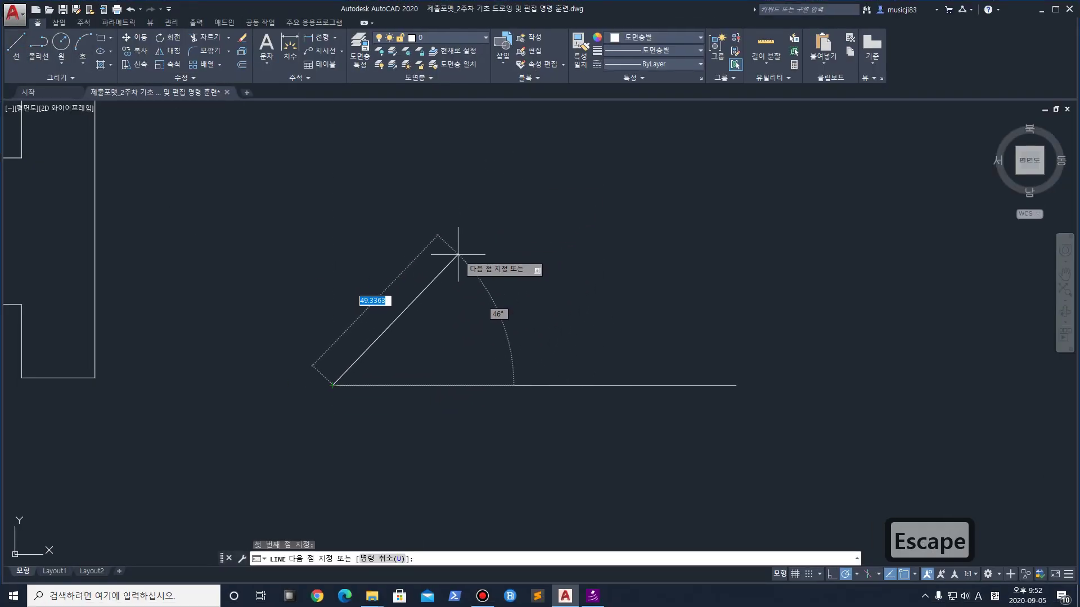
pyautogui.write('110')
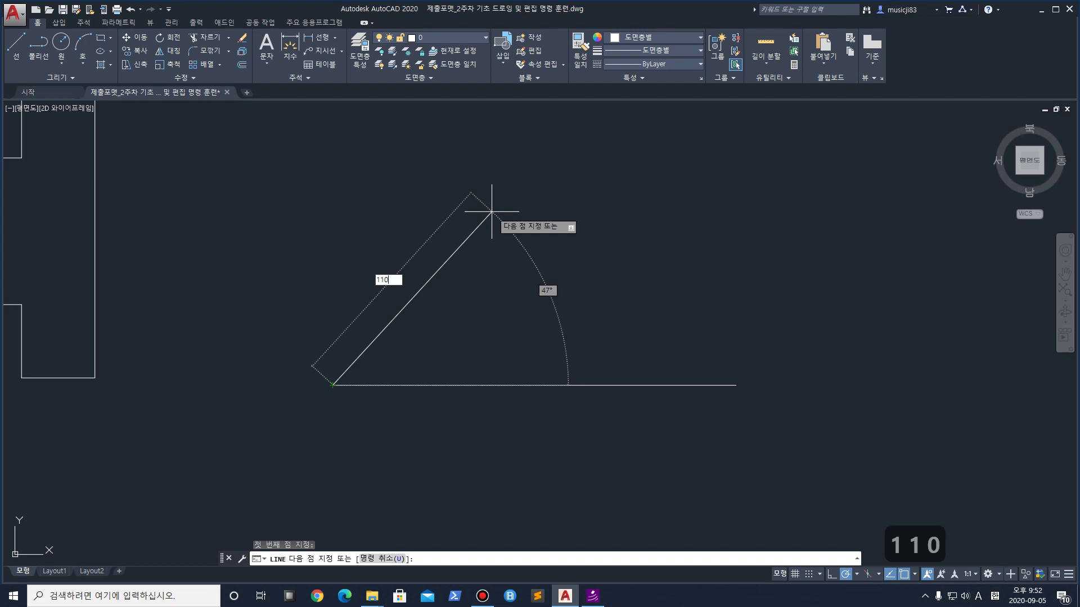
pyautogui.write('< 47°')
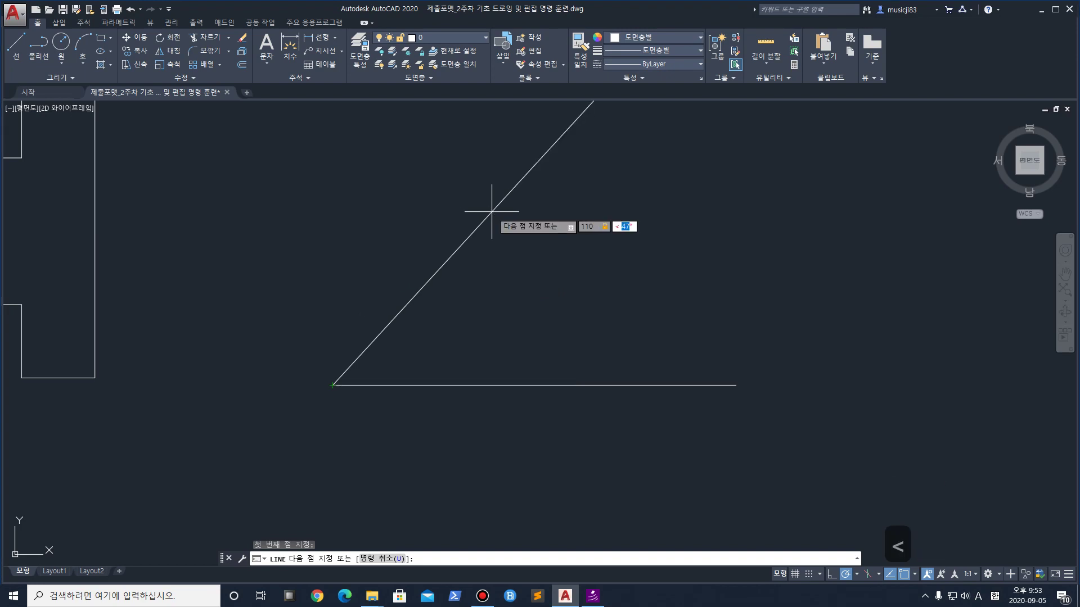
pyautogui.hotkey('ctrl', '1')
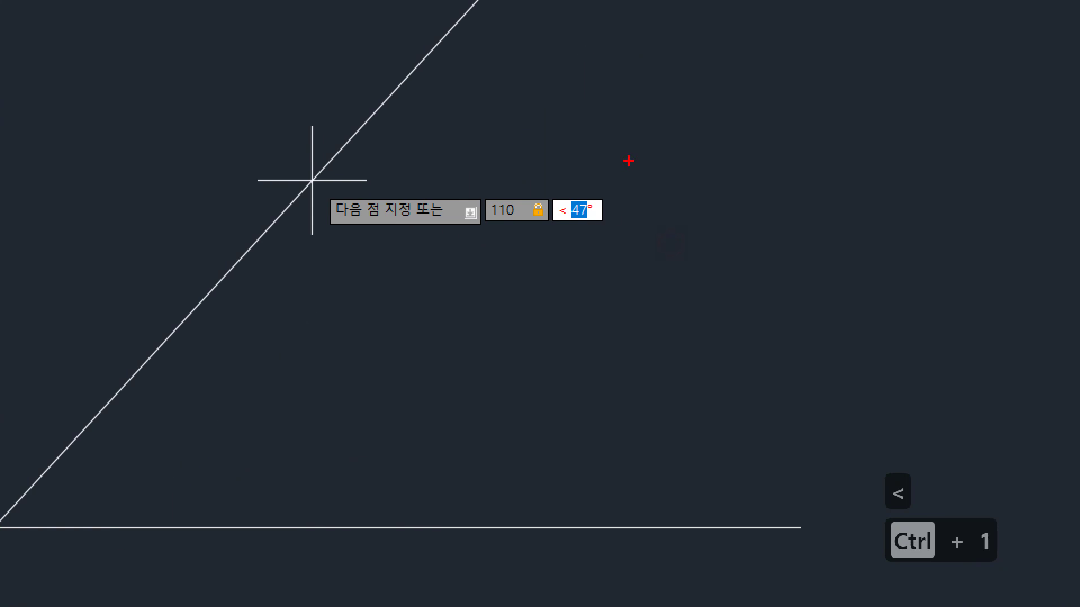
pyautogui.moveTo(646, 134)
pyautogui.mouseDown()
pyautogui.moveTo(559, 194)
pyautogui.moveTo(672, 265)
pyautogui.mouseUp()
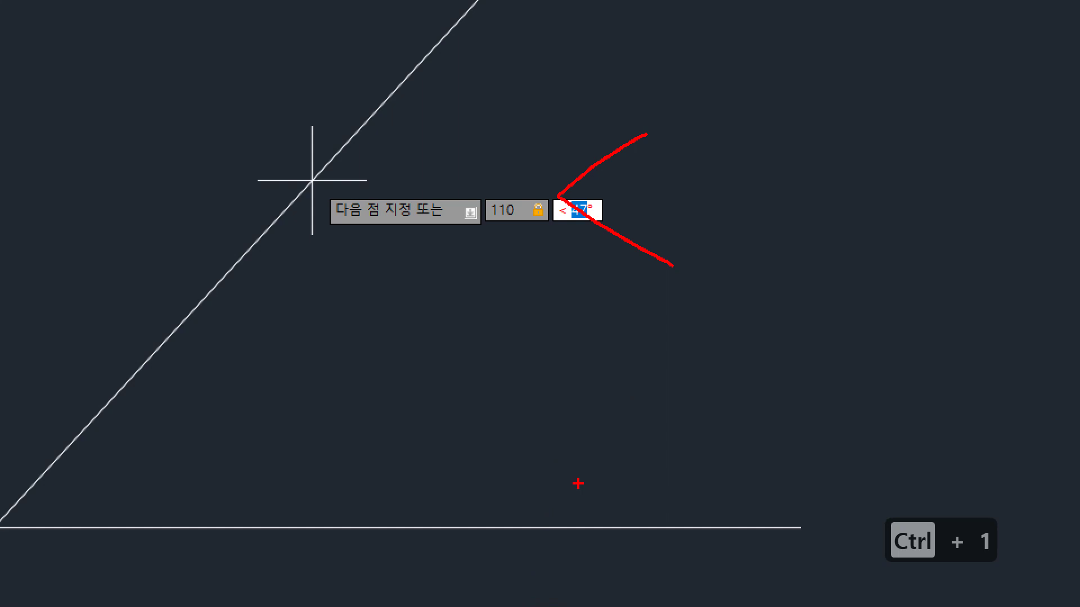
pyautogui.moveTo(600, 358); pyautogui.dragTo(614, 337)
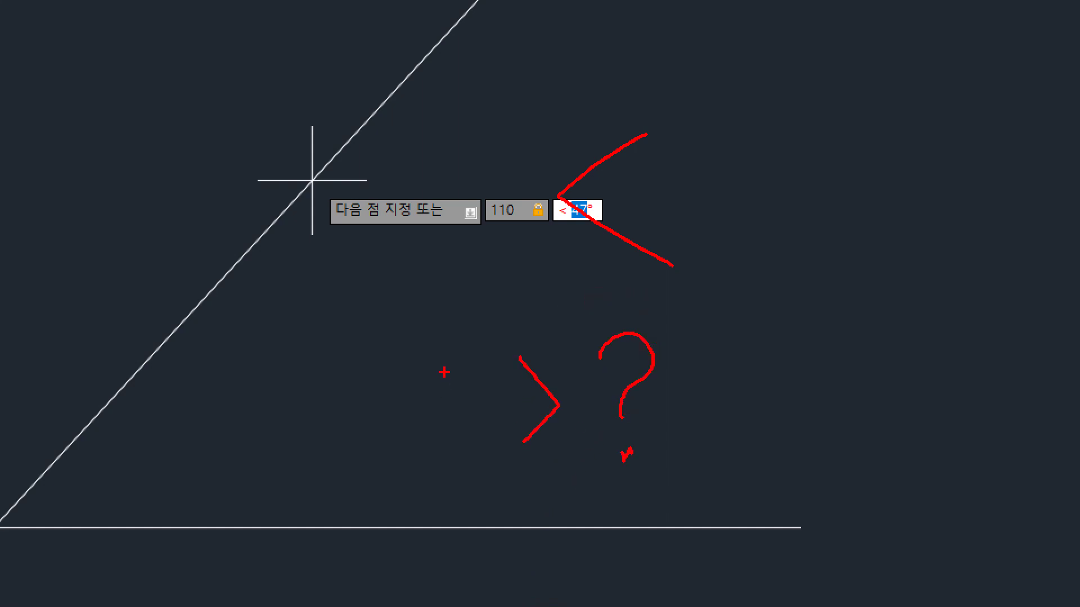
pyautogui.moveTo(460, 467)
pyautogui.mouseDown()
pyautogui.moveTo(444, 334)
pyautogui.moveTo(414, 471)
pyautogui.mouseUp()
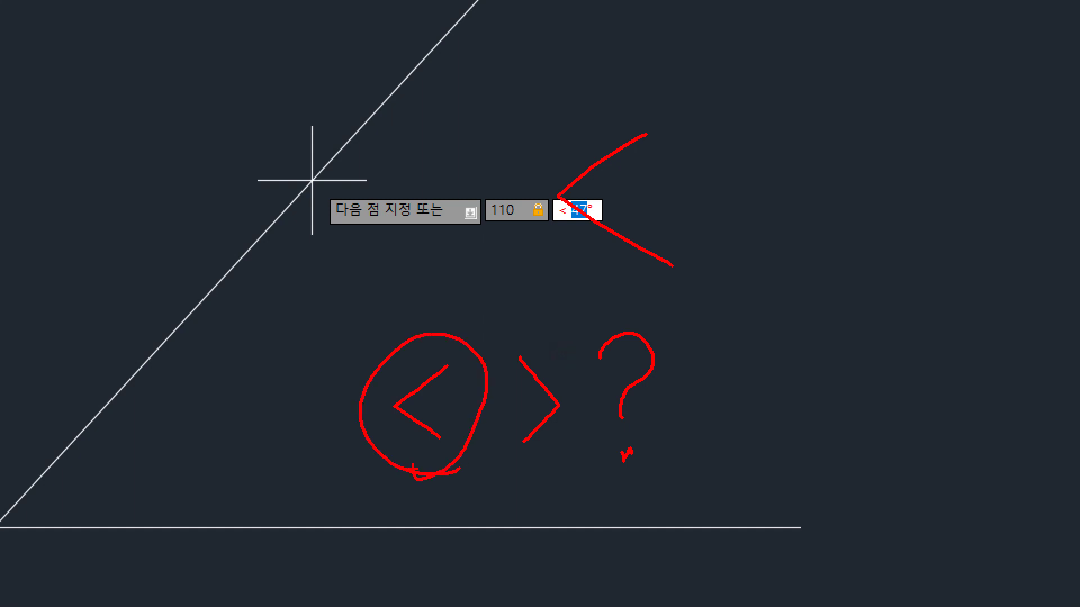
pyautogui.moveTo(651, 134)
pyautogui.mouseDown()
pyautogui.moveTo(582, 182)
pyautogui.moveTo(651, 264)
pyautogui.mouseUp()
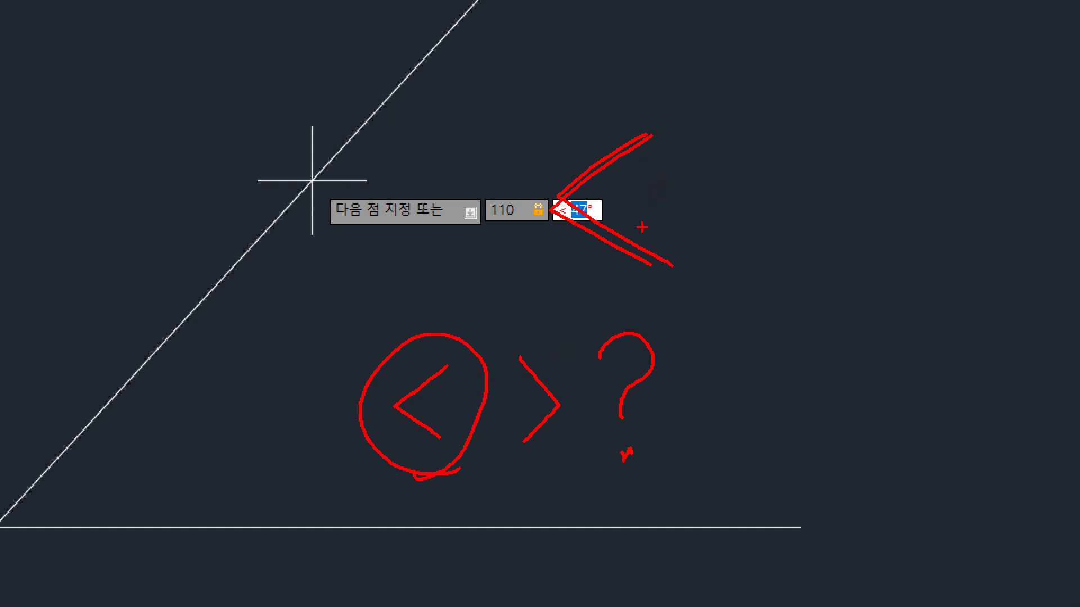
pyautogui.press('Escape')
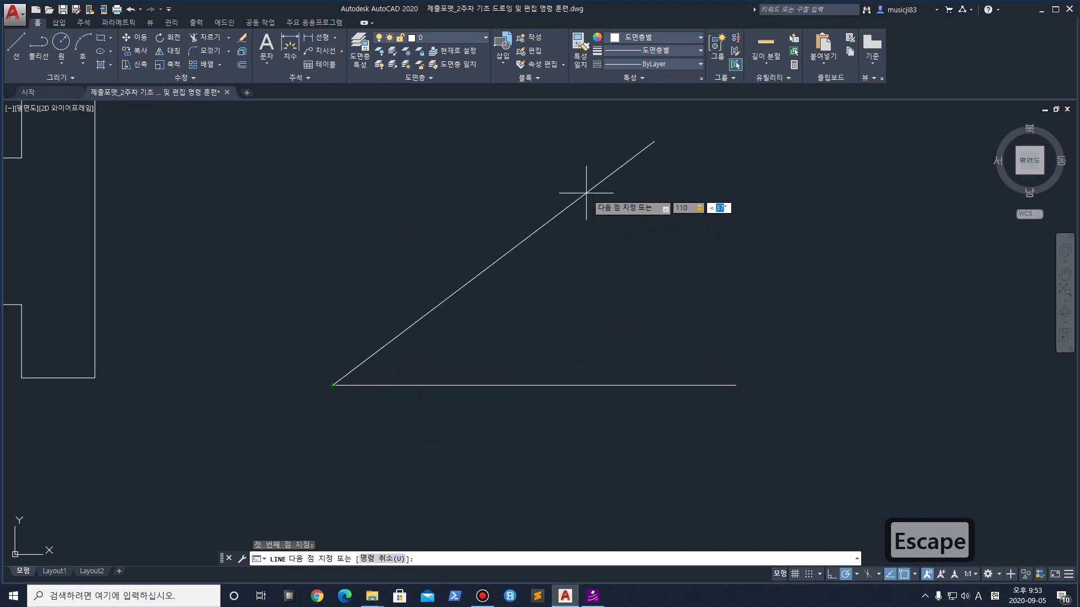
# Draw the 110 segment at 45° and a 110-long horizontal top edge, completing the parallelogram
pyautogui.write('45')
pyautogui.press('Return')
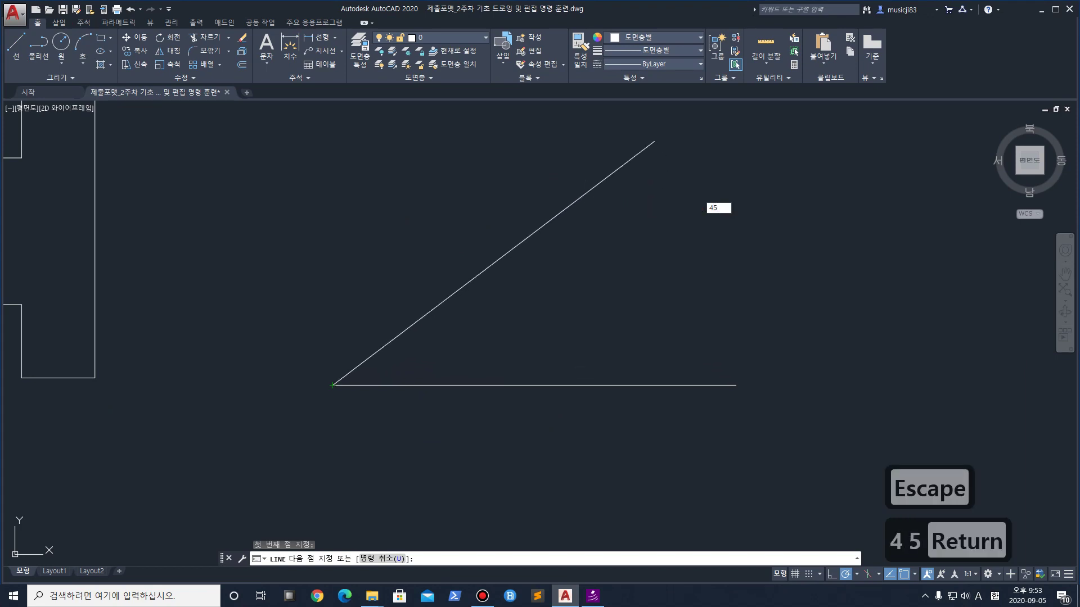
pyautogui.scroll(-3, 614, 188)
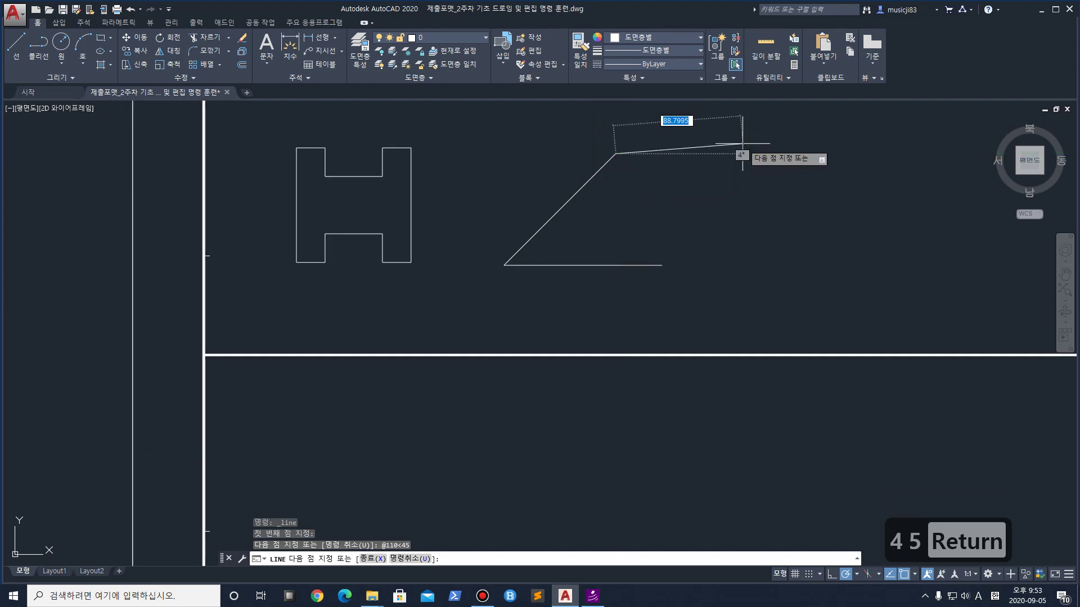
pyautogui.write('110')
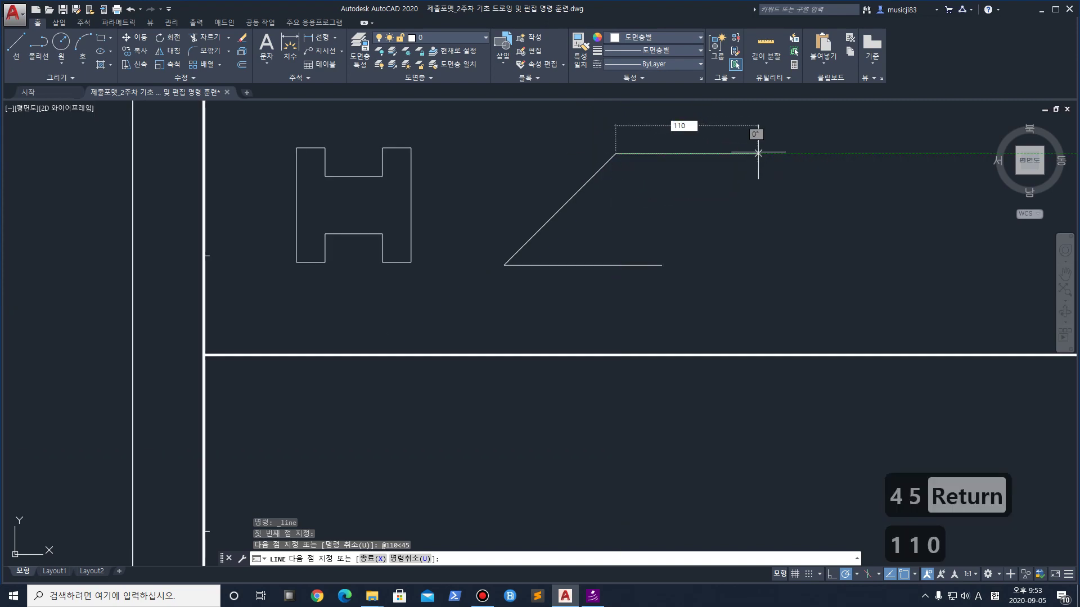
pyautogui.press('Return')
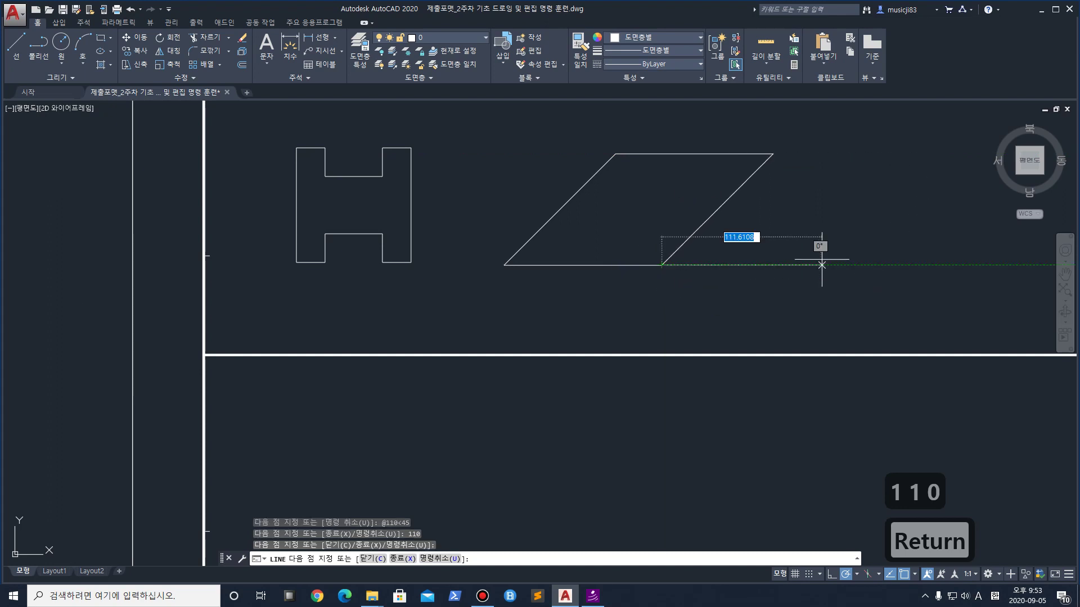
pyautogui.moveTo(812, 230); pyautogui.dragTo(627, 334, button='middle')
pyautogui.press('Escape')
pyautogui.scroll(4, 423, 340)
pyautogui.scroll(-2, 422, 339)
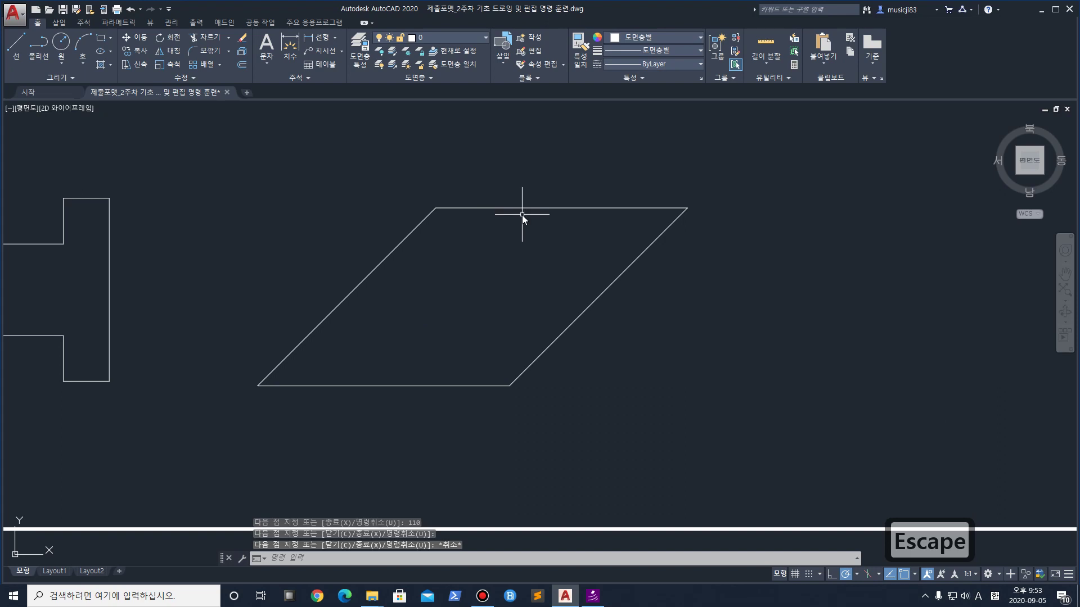
# Measure the parallelogram's top edge with DIST to confirm it is 110
pyautogui.write('d')
pyautogui.press('Return')
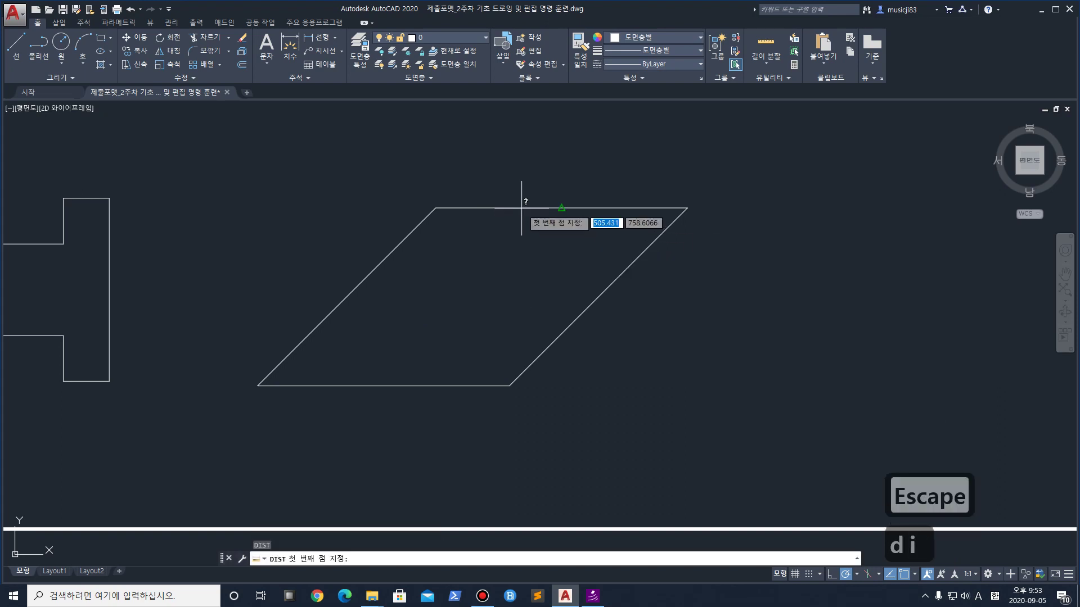
pyautogui.click(435, 208)
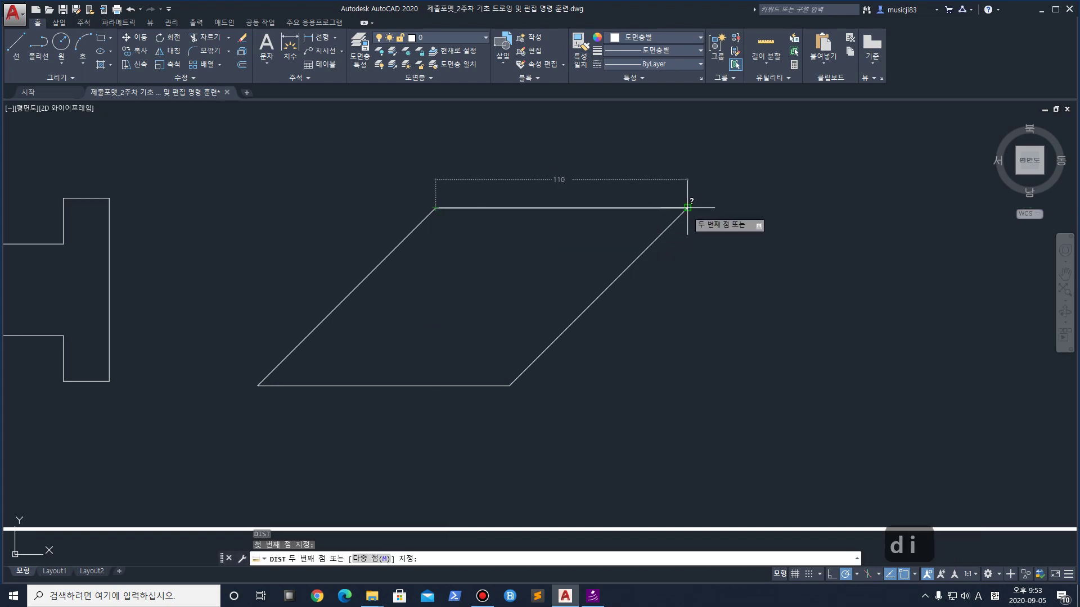
pyautogui.press('Escape')
pyautogui.scroll(-4, 699, 290)
pyautogui.moveTo(776, 273); pyautogui.dragTo(515, 298, button='middle')
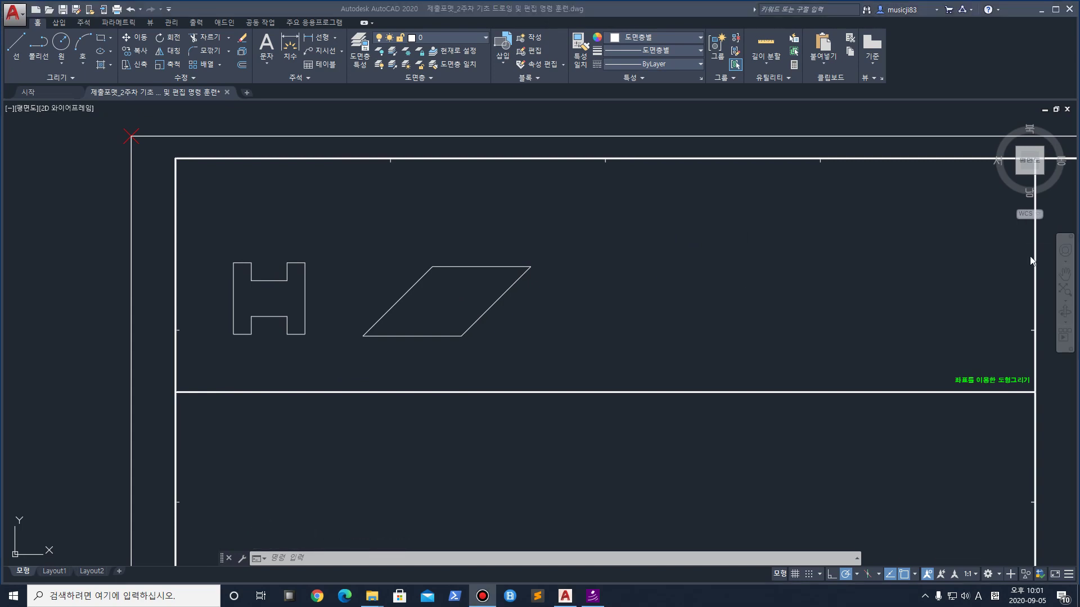
pyautogui.scroll(2, 730, 289)
pyautogui.scroll(-2, 728, 287)
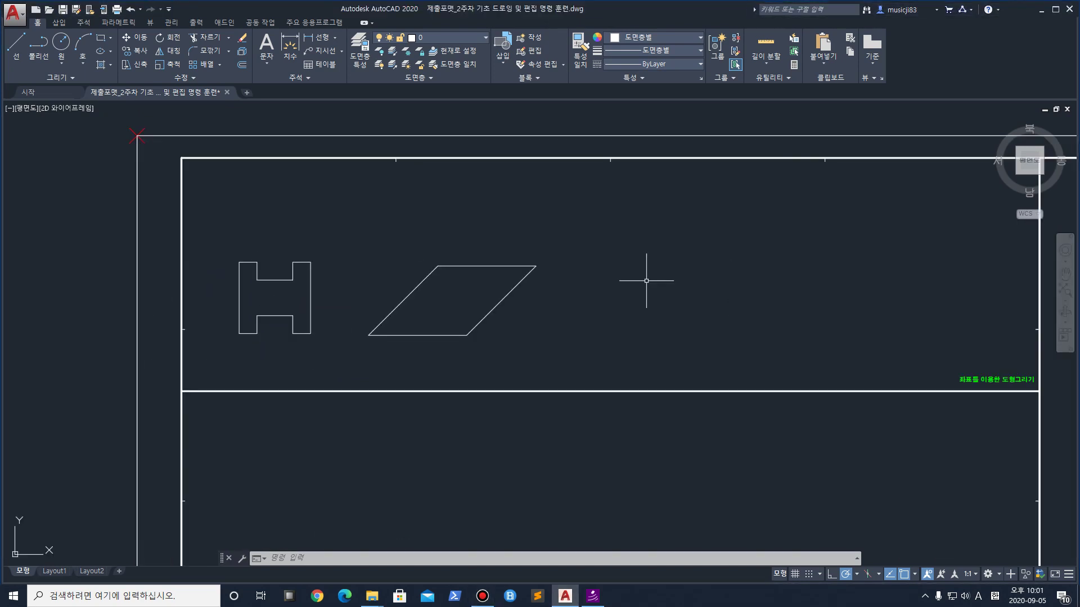
pyautogui.moveTo(645, 282); pyautogui.dragTo(607, 285, button='middle')
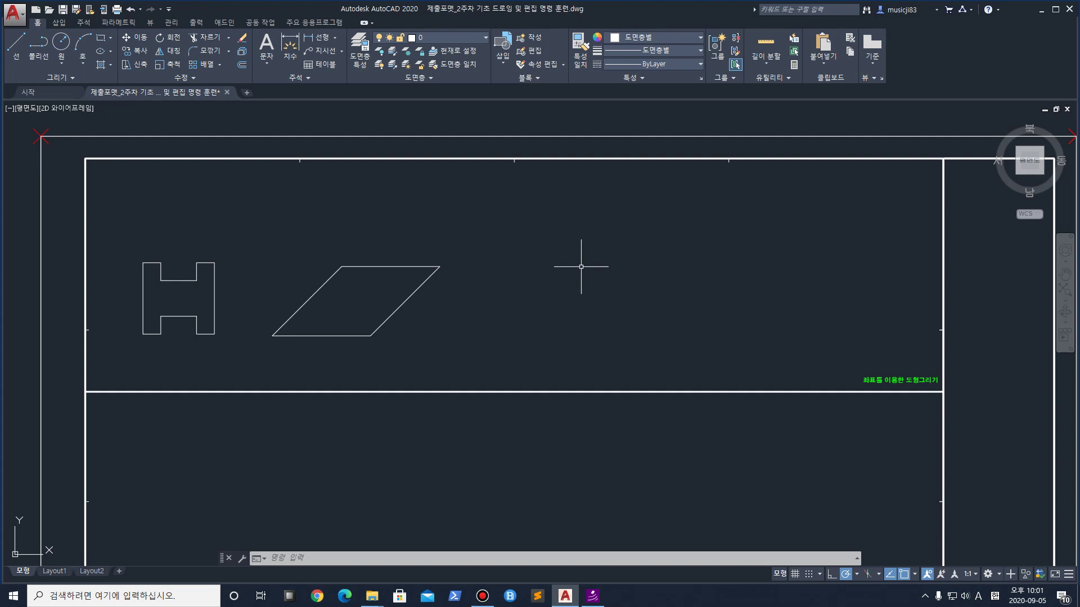
pyautogui.hotkey('ctrl', '1')
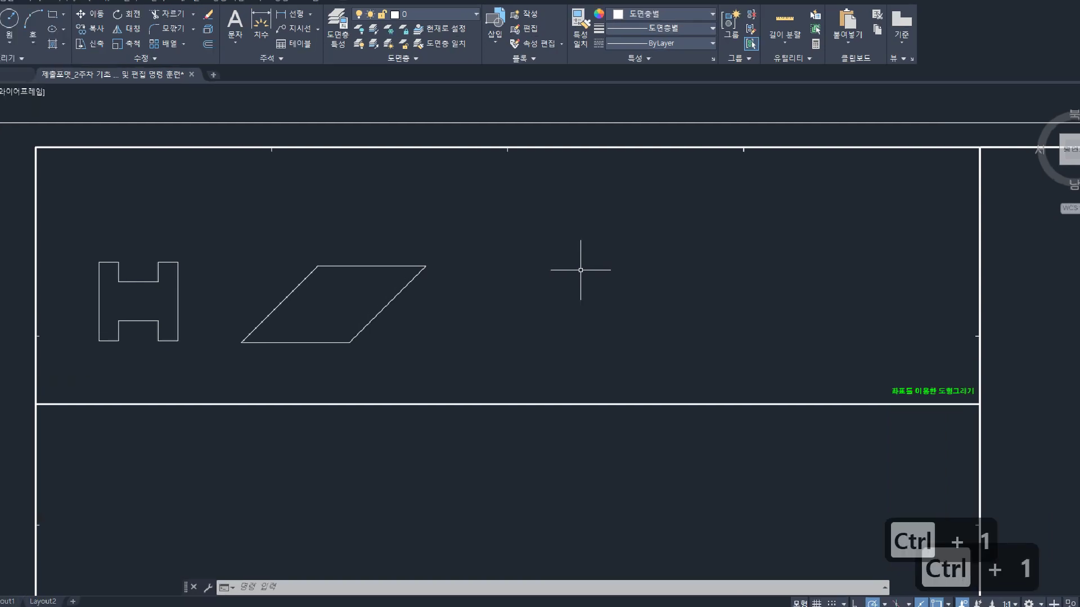
pyautogui.moveTo(577, 246)
pyautogui.mouseDown()
pyautogui.moveTo(750, 246)
pyautogui.moveTo(527, 409)
pyautogui.mouseUp()
pyautogui.moveTo(723, 234)
pyautogui.mouseDown()
pyautogui.moveTo(798, 319)
pyautogui.moveTo(928, 411)
pyautogui.mouseUp()
pyautogui.press('Escape')
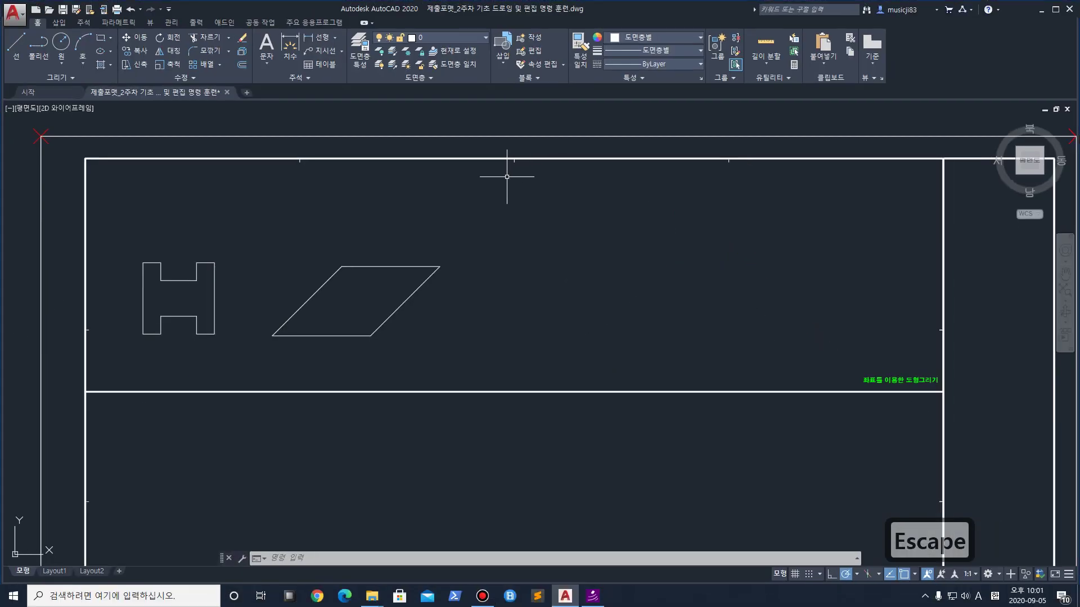
# Begin the new outline with a 20-unit rise, a 60-unit run and a 30-unit rise
pyautogui.click(17, 45)
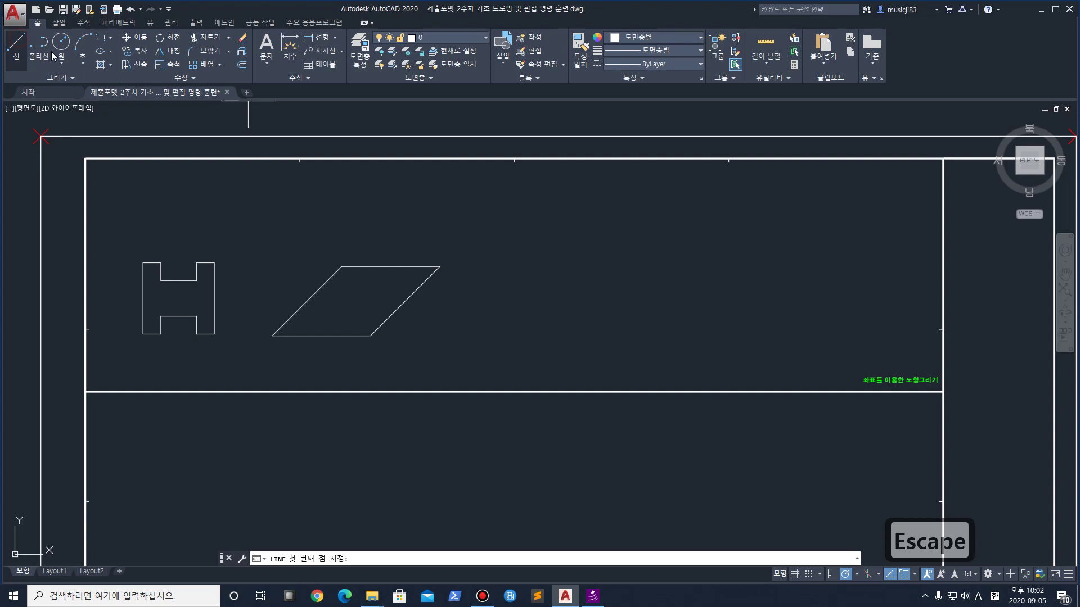
pyautogui.scroll(2, 559, 245)
pyautogui.scroll(2, 553, 254)
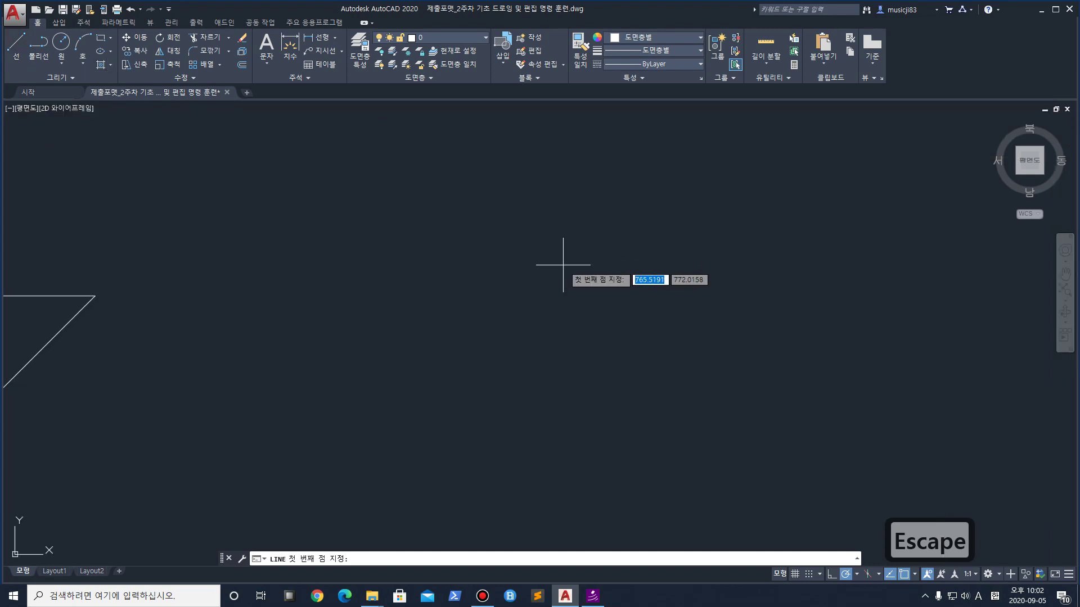
pyautogui.click(538, 315)
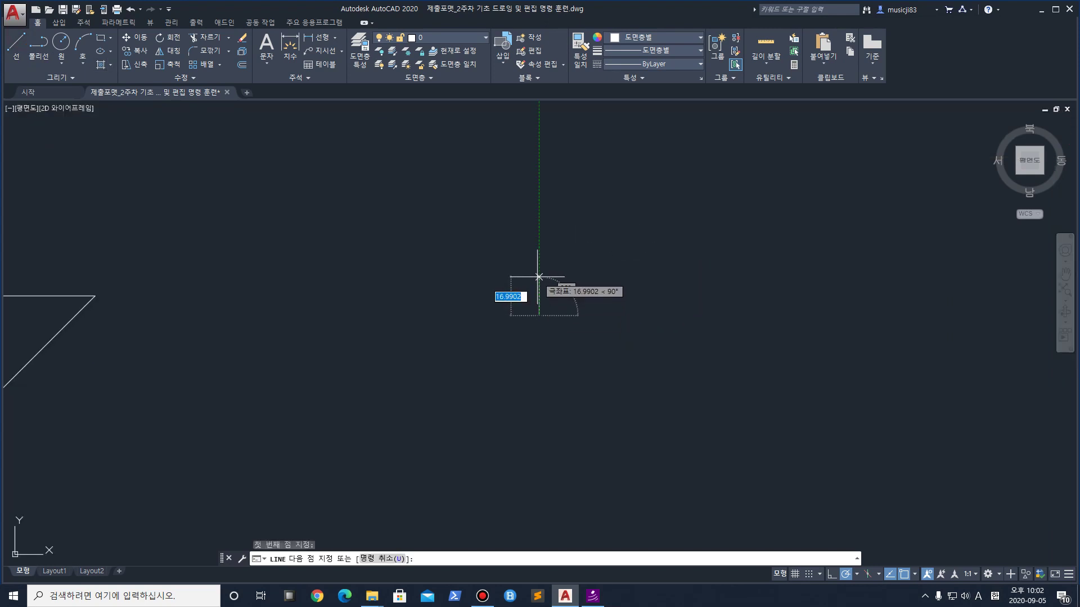
pyautogui.write('20')
pyautogui.press('Return')
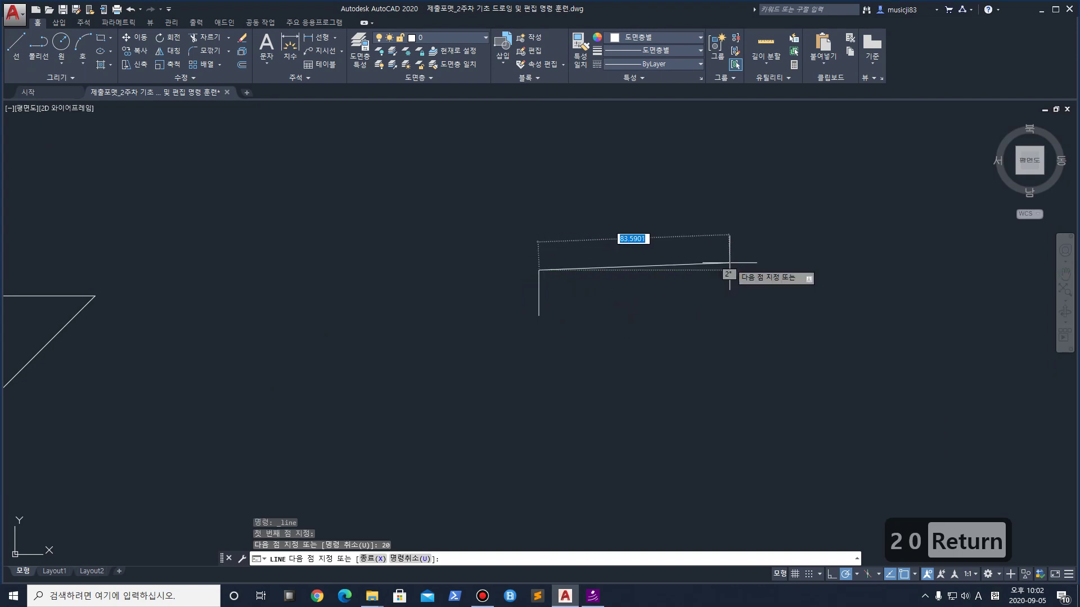
pyautogui.write('60')
pyautogui.press('Return')
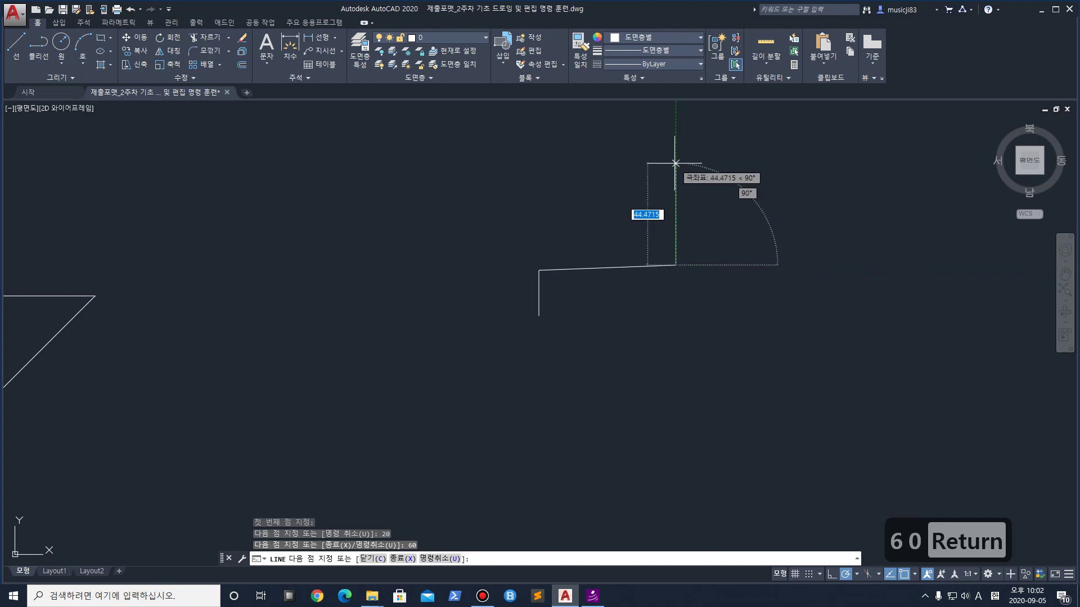
pyautogui.write('30')
pyautogui.press('Return')
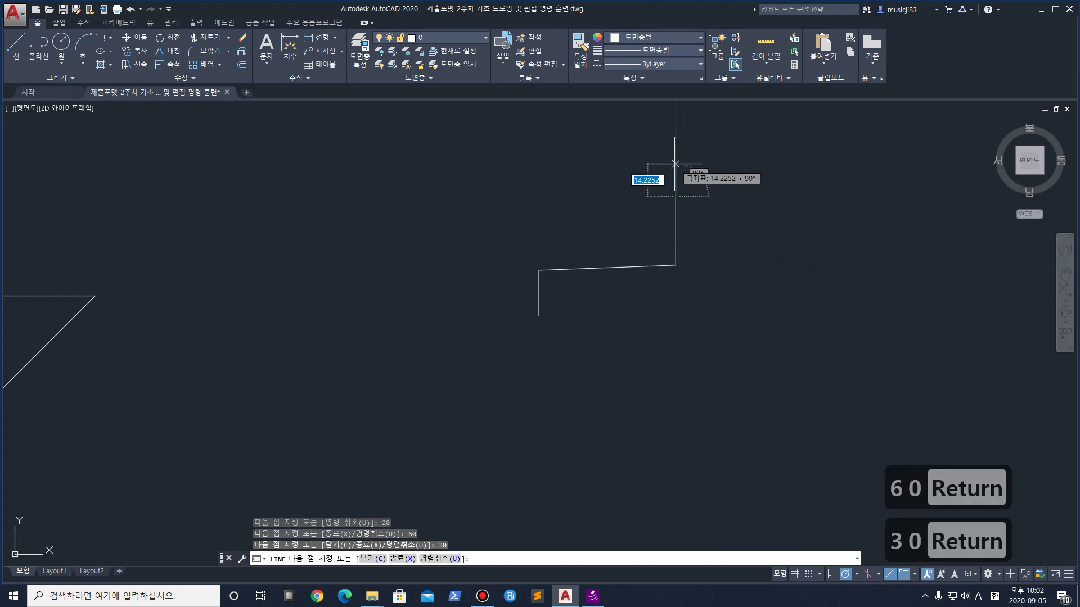
# Continue the outline with 40, 30, 60, 20 and 60 unit segments around the raised block
pyautogui.scroll(-2, 755, 190)
pyautogui.moveTo(838, 212); pyautogui.dragTo(612, 206, button='middle')
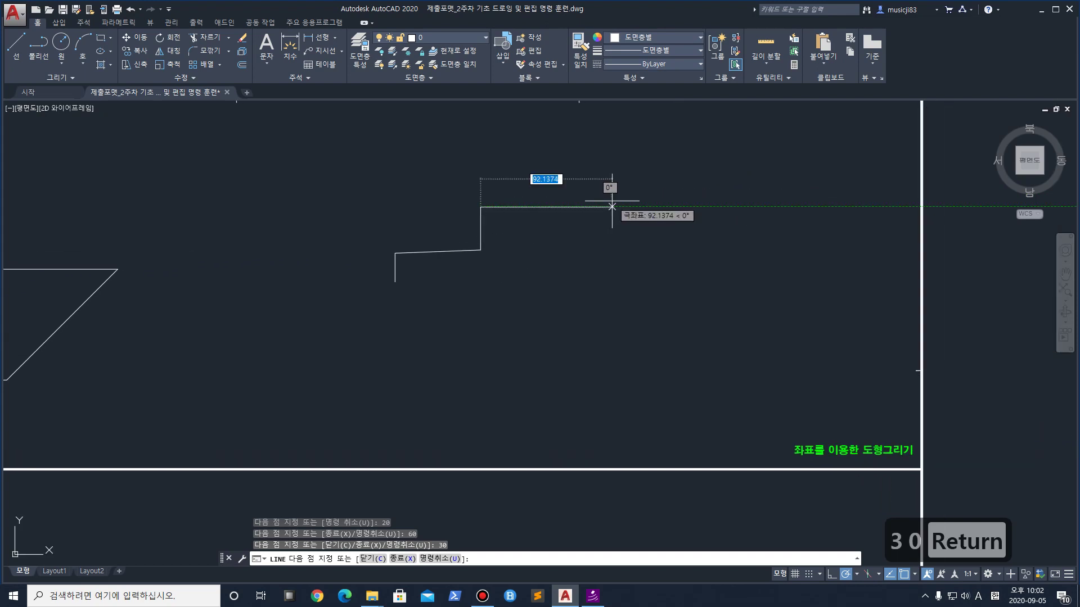
pyautogui.write('40')
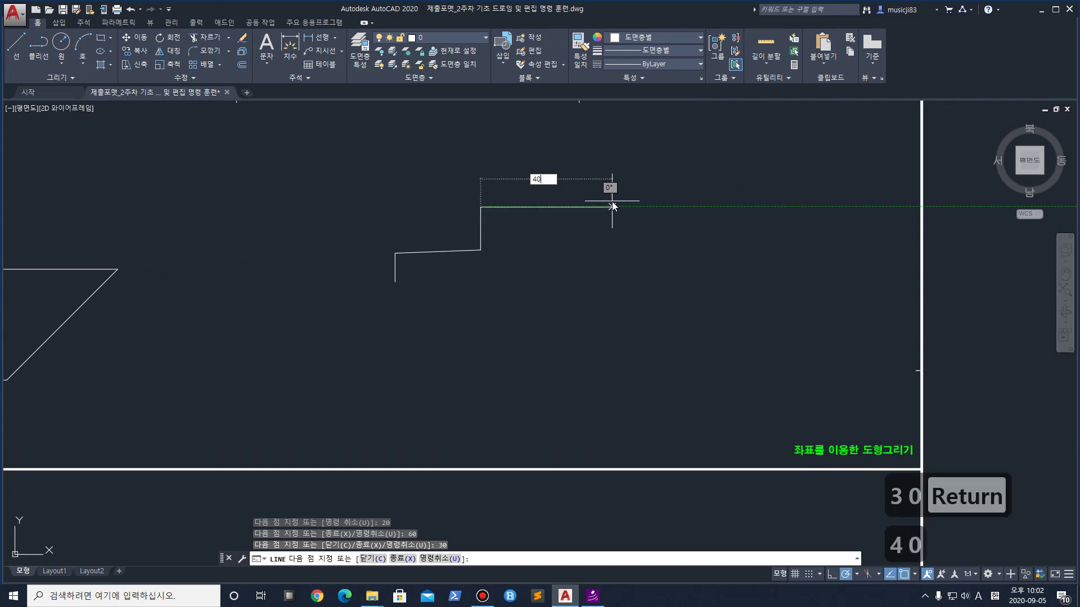
pyautogui.press('Return')
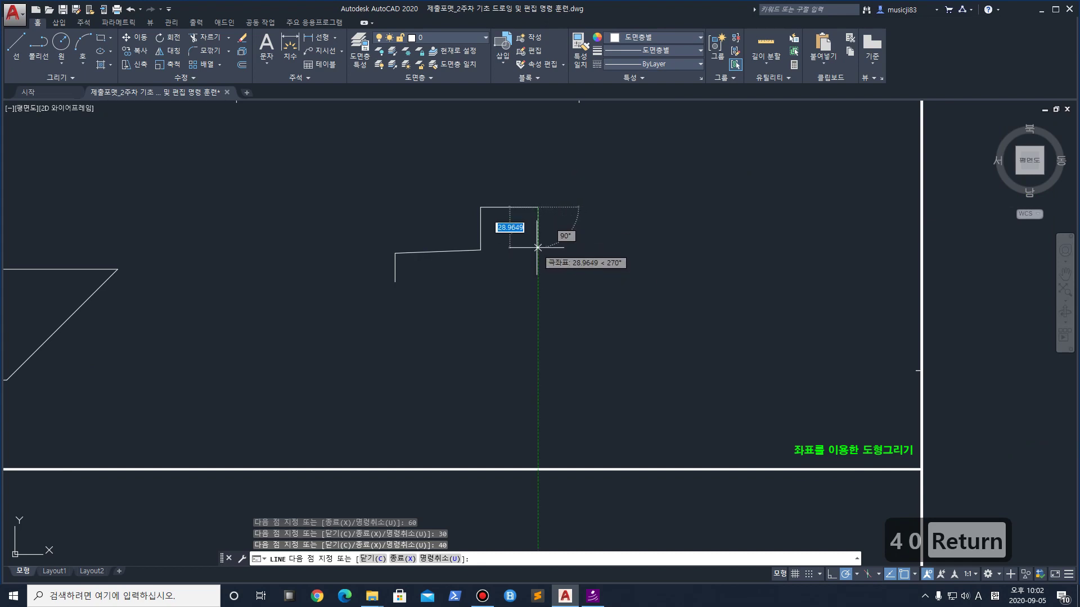
pyautogui.write('30')
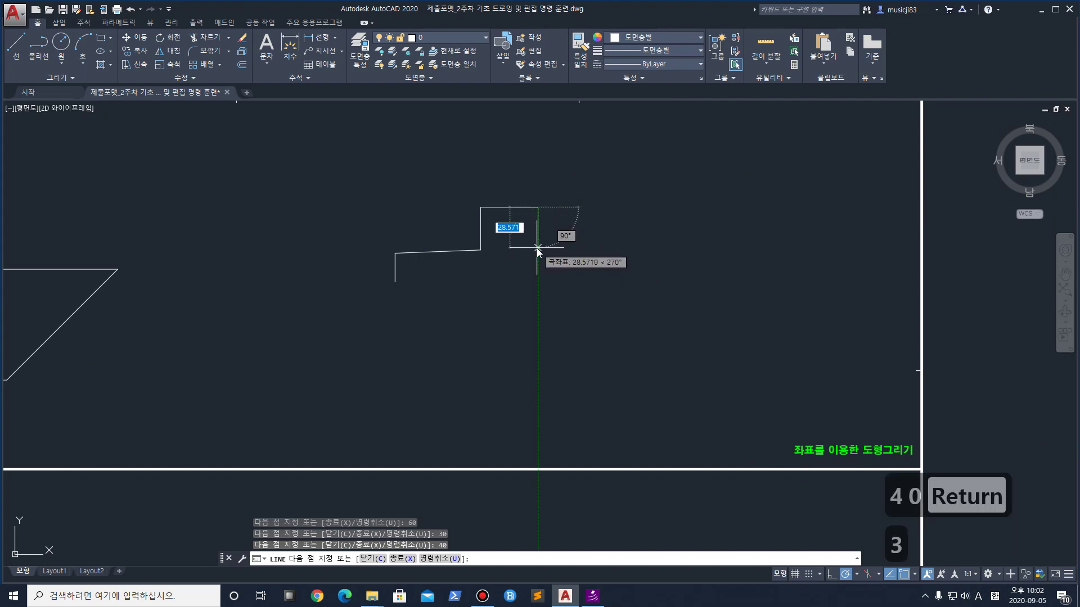
pyautogui.press('Return')
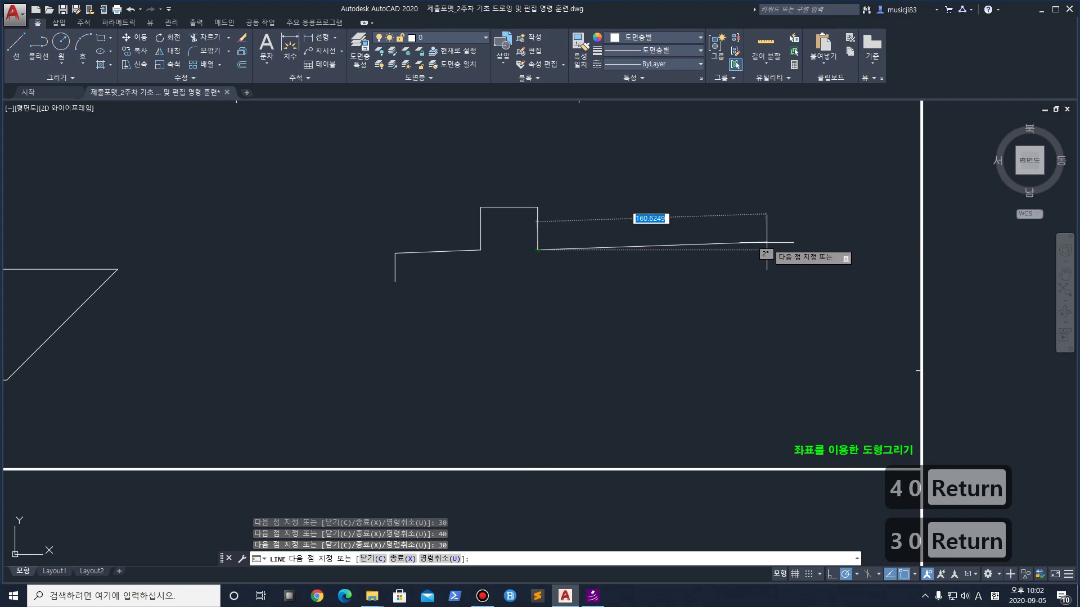
pyautogui.write('60')
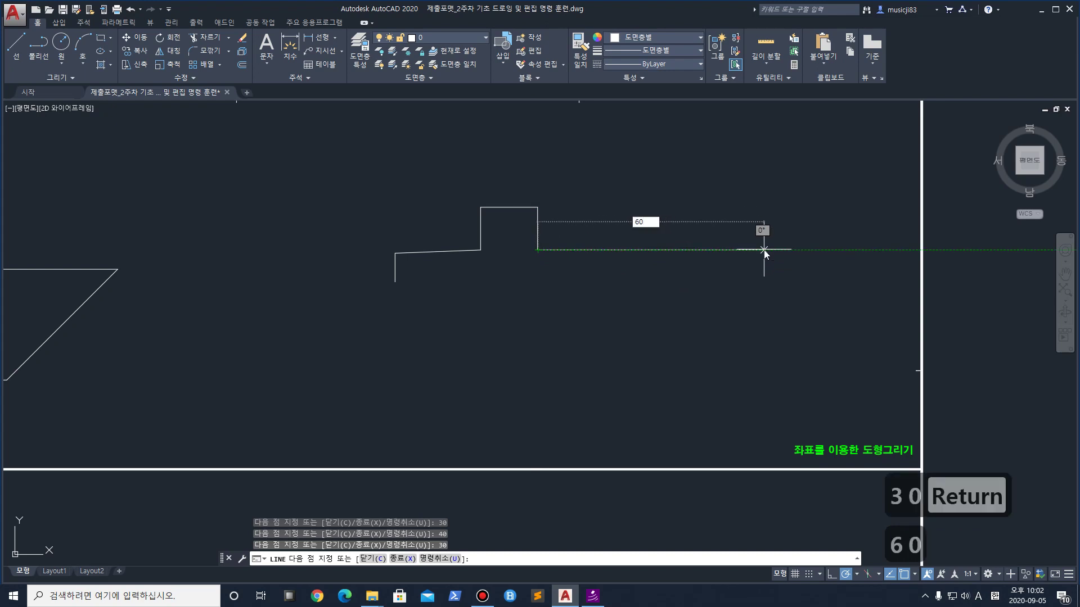
pyautogui.press('Return')
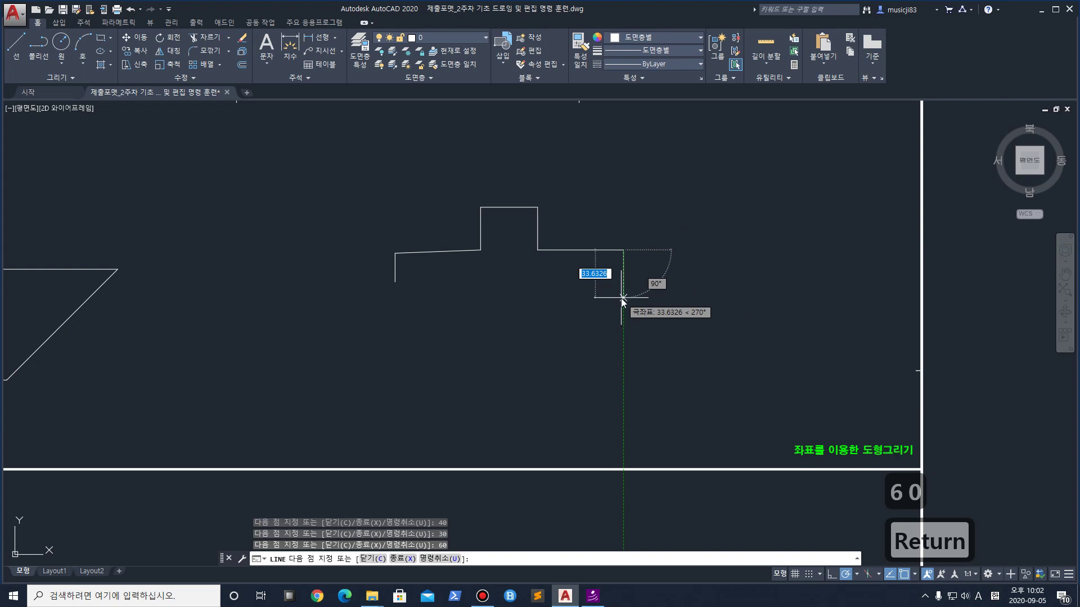
pyautogui.write('20')
pyautogui.press('Return')
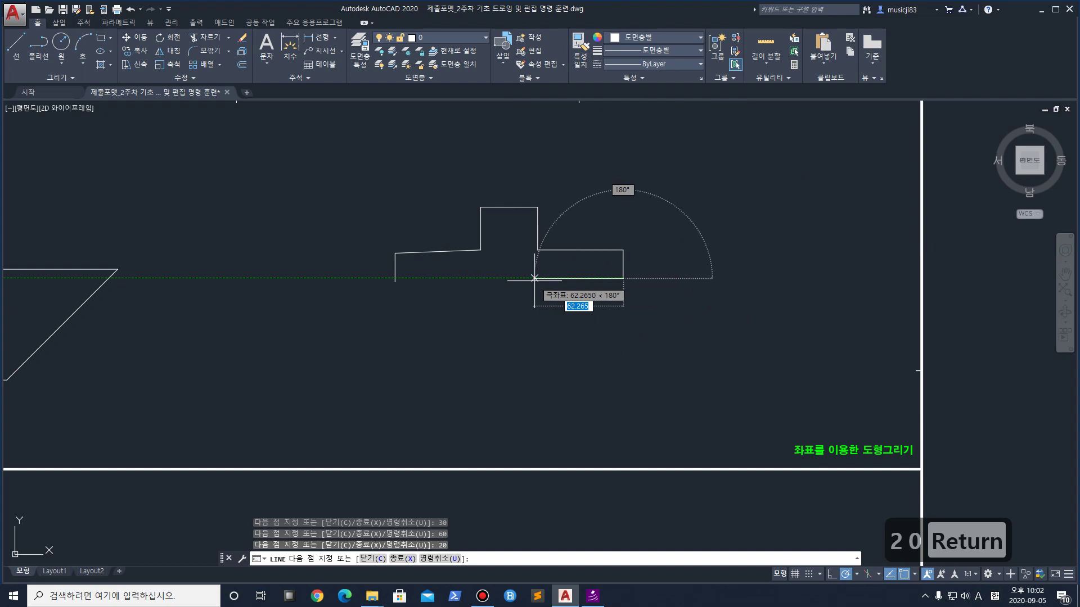
pyautogui.write('60')
pyautogui.press('Return')
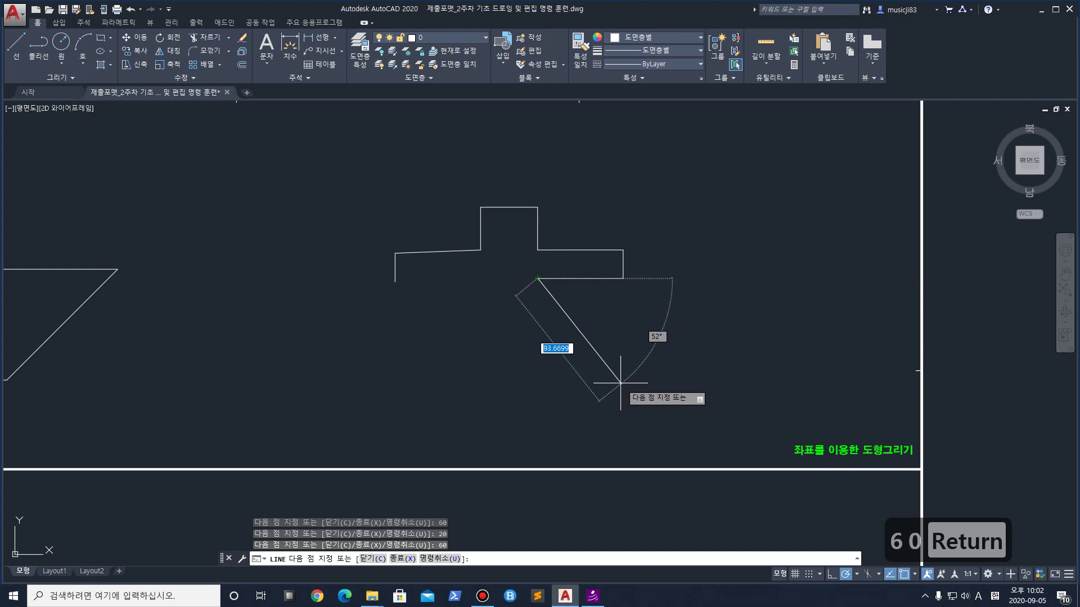
pyautogui.press('space')
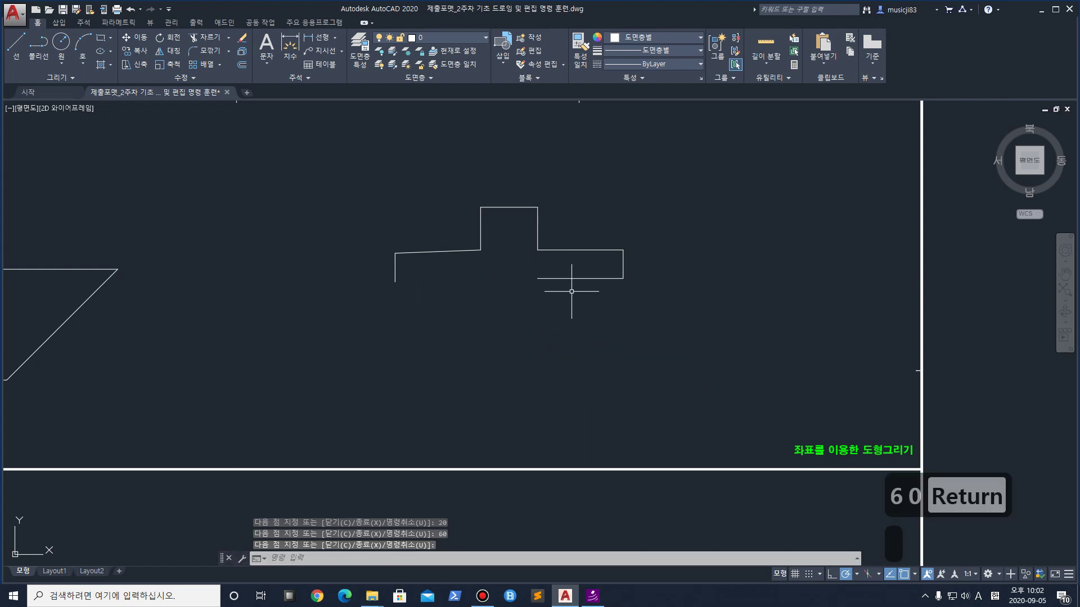
# Add a 60-unit line along the bottom from the left vertical's lower end
pyautogui.click(16, 46)
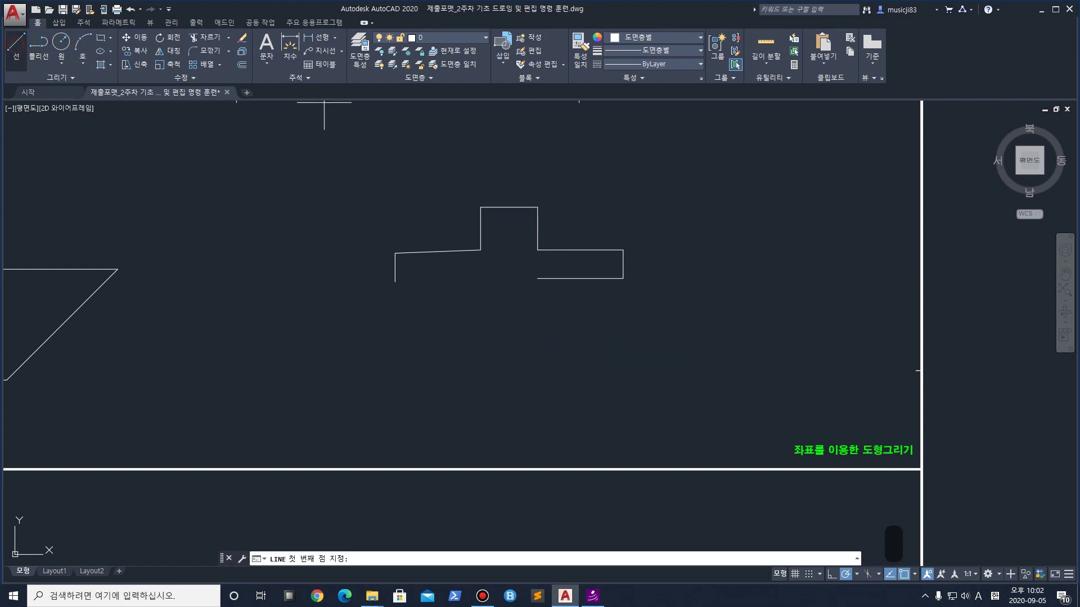
pyautogui.click(395, 282)
pyautogui.write('60')
pyautogui.press('Return')
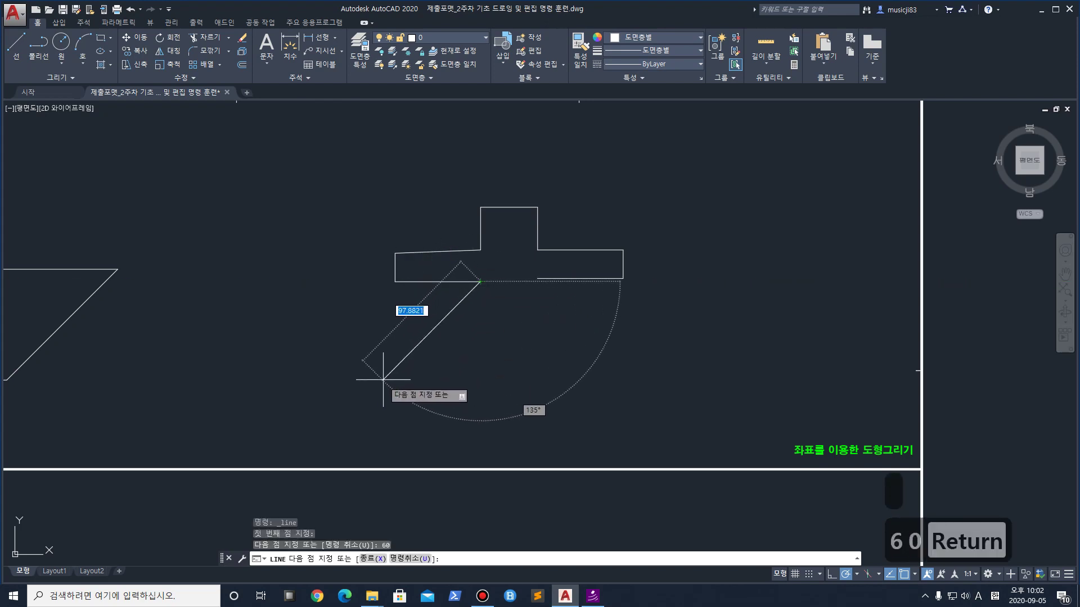
pyautogui.press('space')
# Erase the faulty bottom, slanted and left vertical lines
pyautogui.scroll(2, 552, 290)
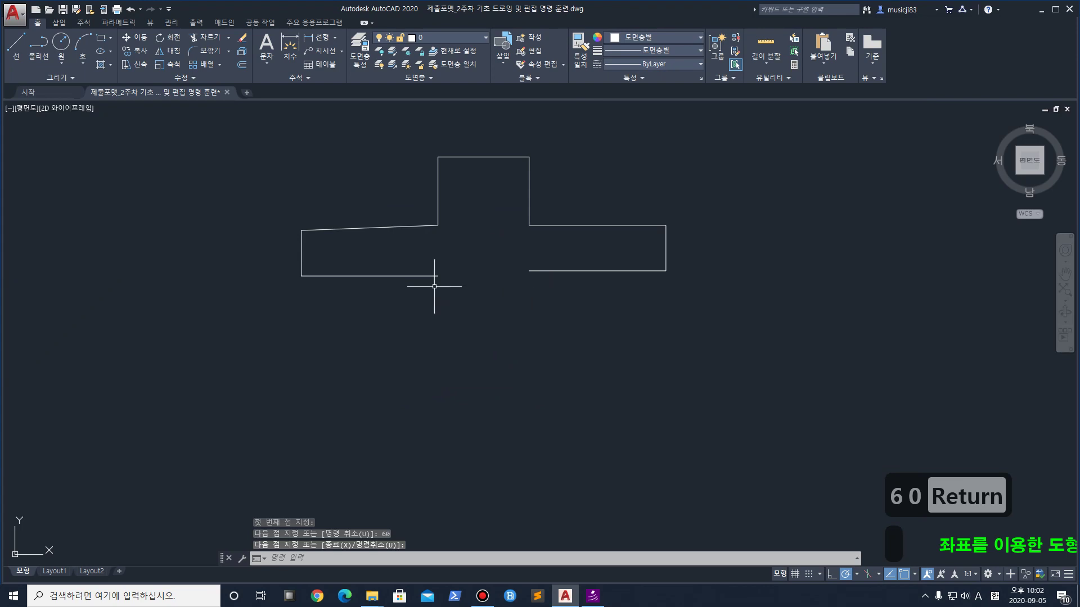
pyautogui.scroll(2, 313, 242)
pyautogui.moveTo(412, 237); pyautogui.dragTo(421, 294, button='middle')
pyautogui.scroll(4, 434, 272)
pyautogui.scroll(-2, 602, 258)
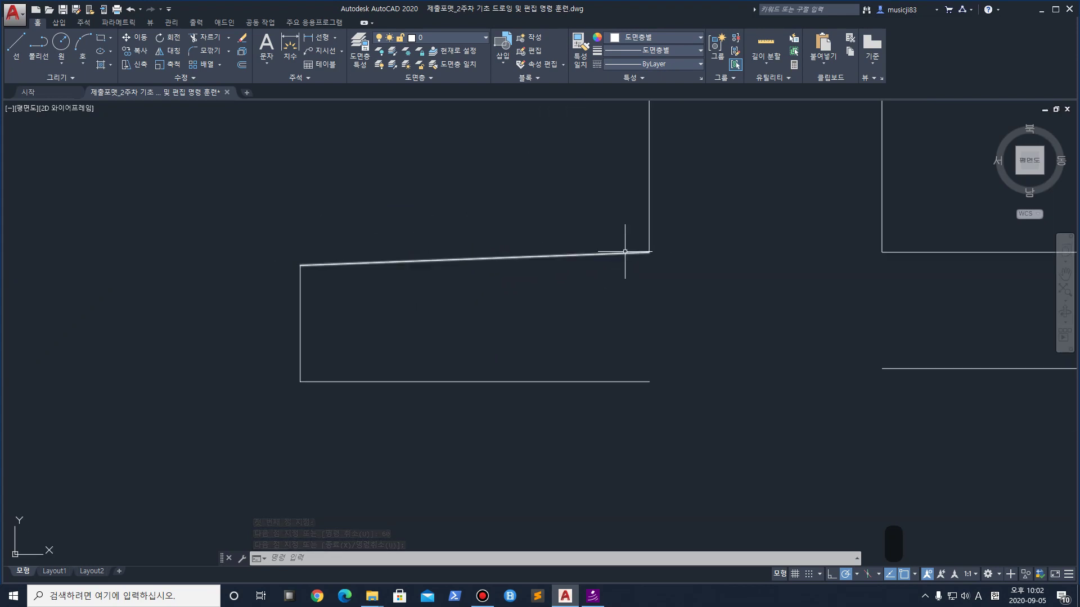
pyautogui.scroll(-2, 329, 257)
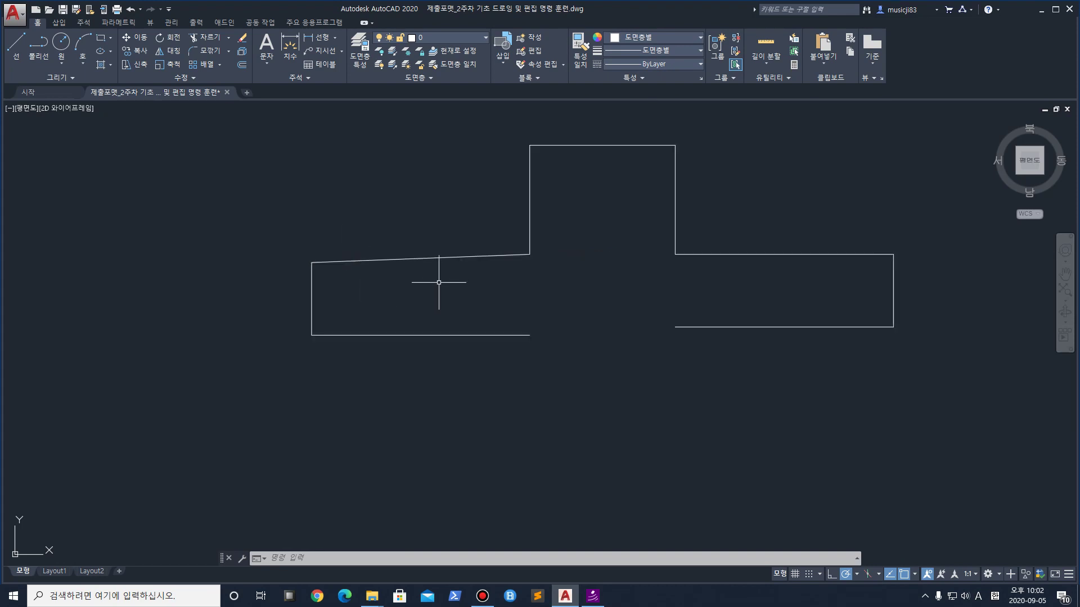
pyautogui.click(541, 352)
pyautogui.click(461, 267)
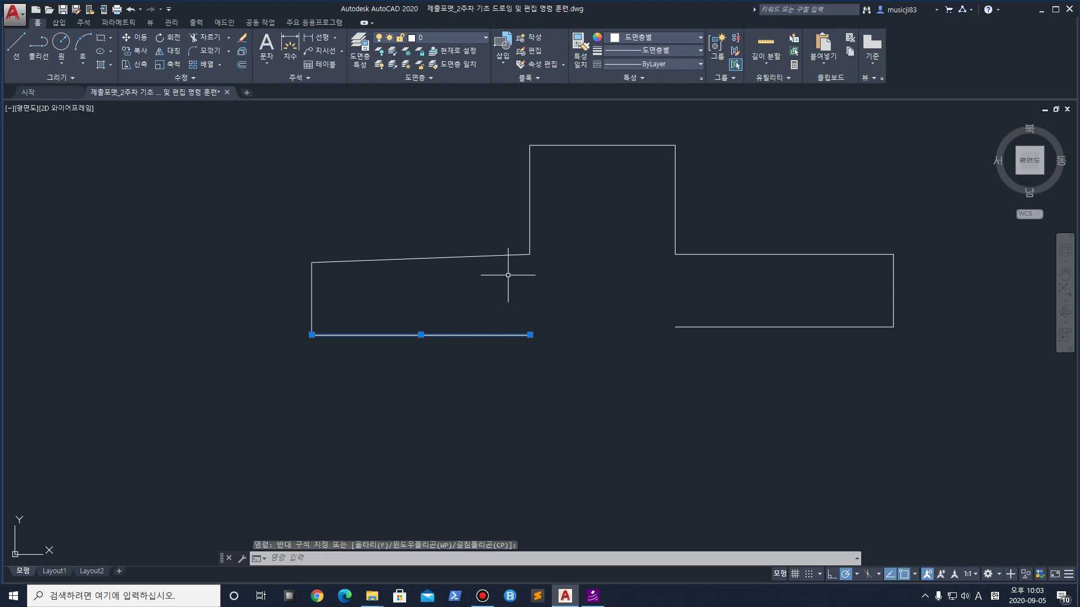
pyautogui.press('Escape')
pyautogui.click(453, 366)
pyautogui.click(338, 188)
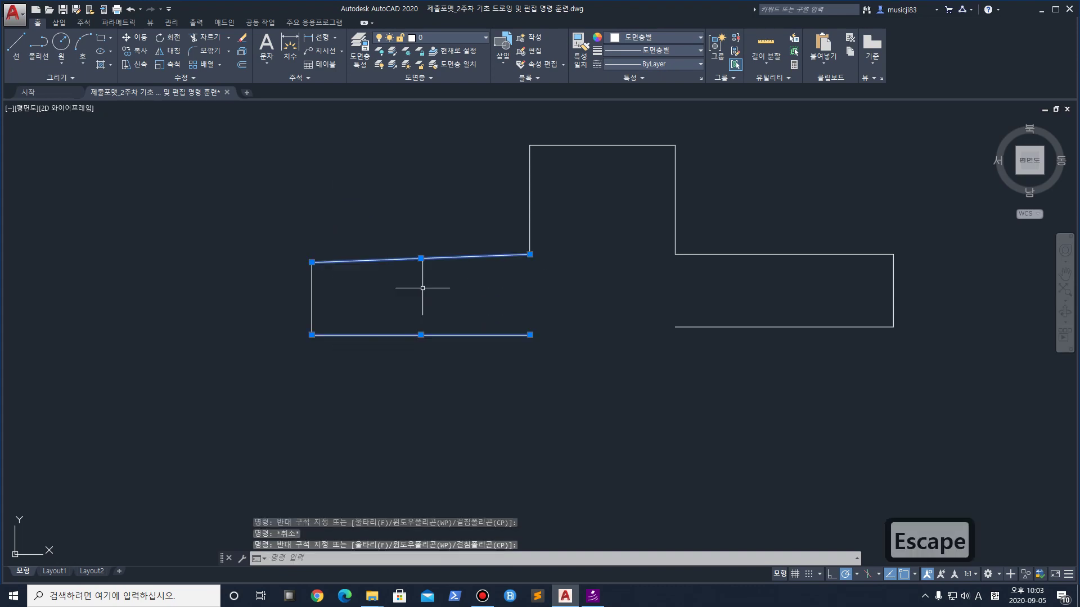
pyautogui.press('Delete')
pyautogui.click(393, 382)
pyautogui.click(261, 213)
pyautogui.press('Delete')
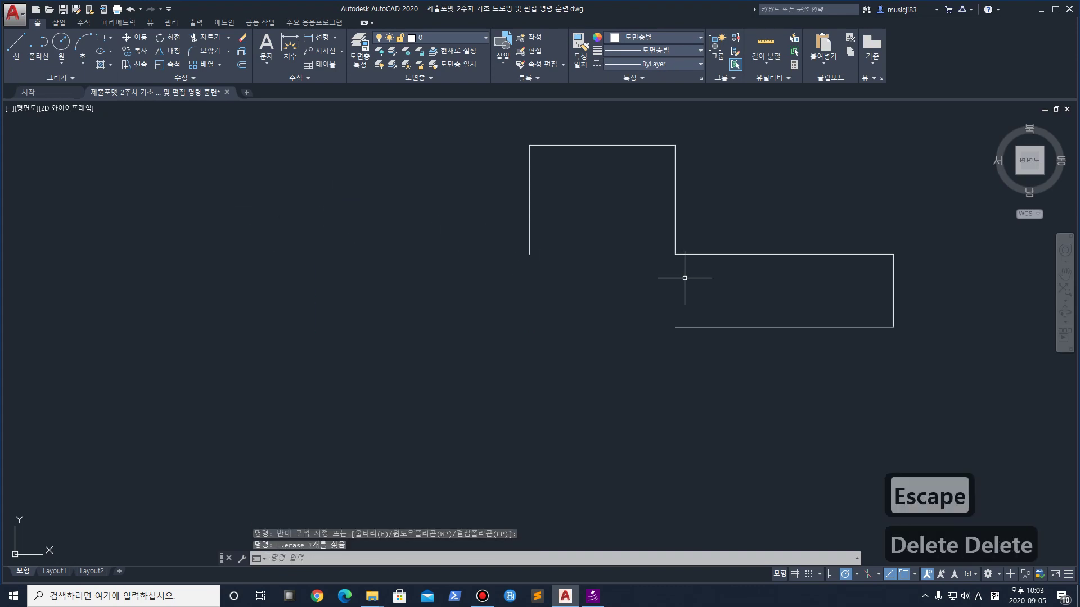
# Try a 60-unit left line and 30-unit drop from the block's corner, then undo them
pyautogui.click(16, 44)
pyautogui.click(529, 254)
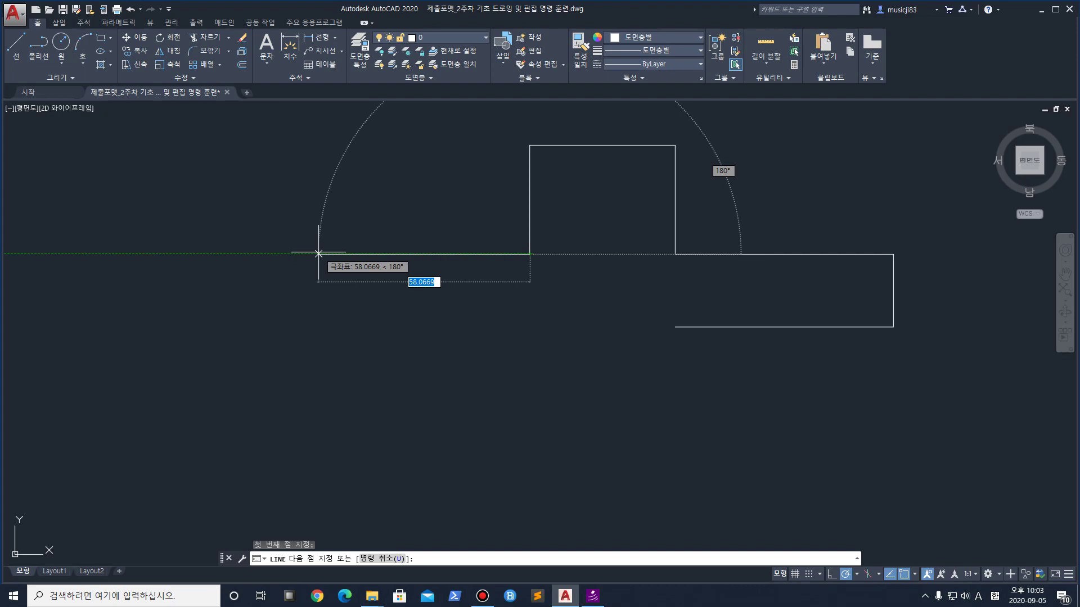
pyautogui.write('60')
pyautogui.press('Return')
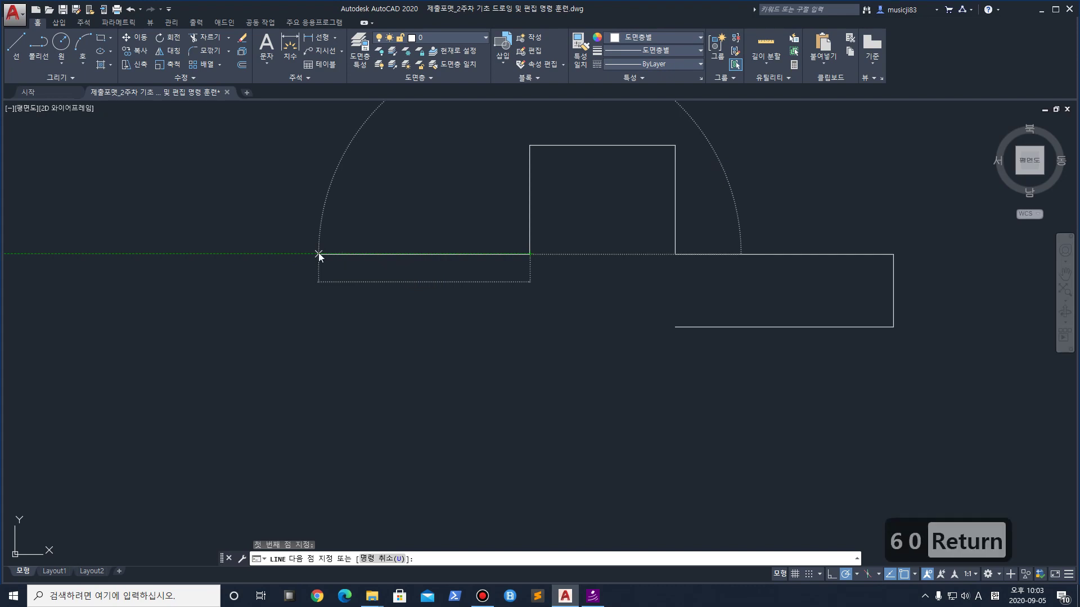
pyautogui.write('30')
pyautogui.press('Return')
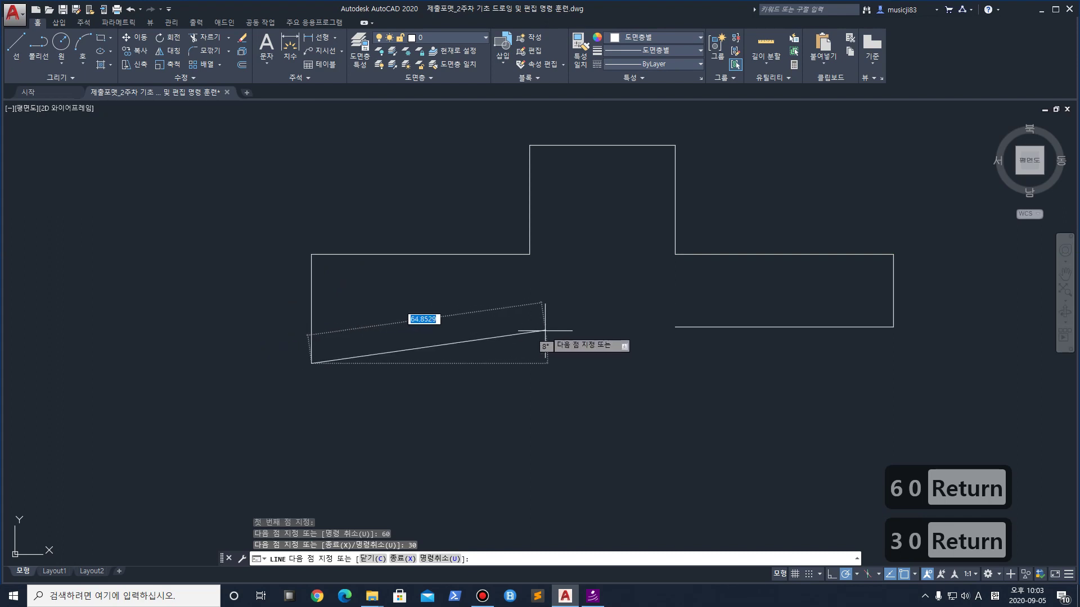
pyautogui.press('Escape')
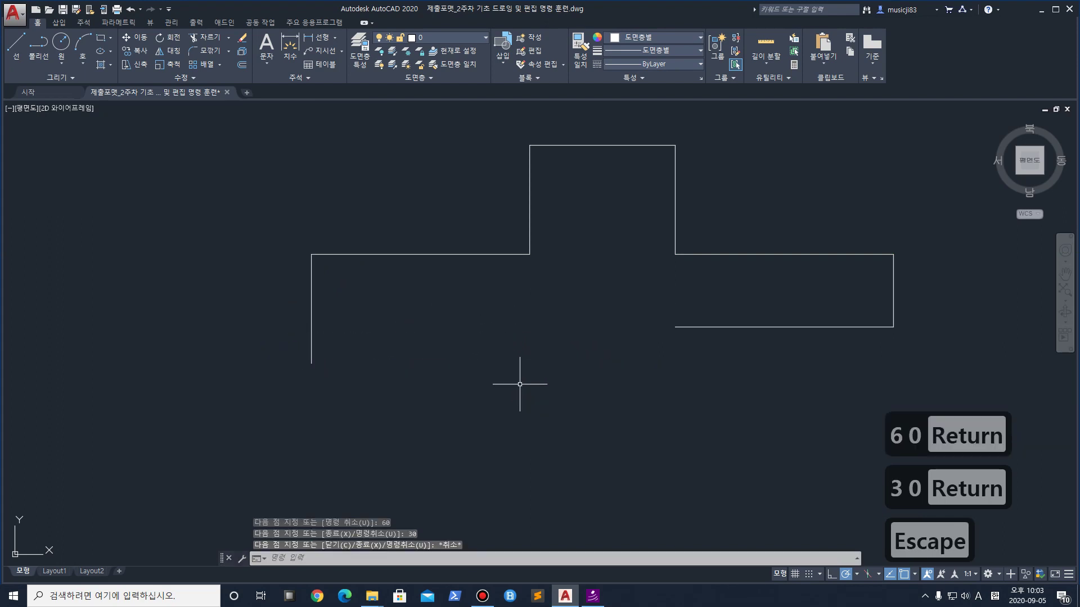
pyautogui.hotkey('ctrl', 'z')
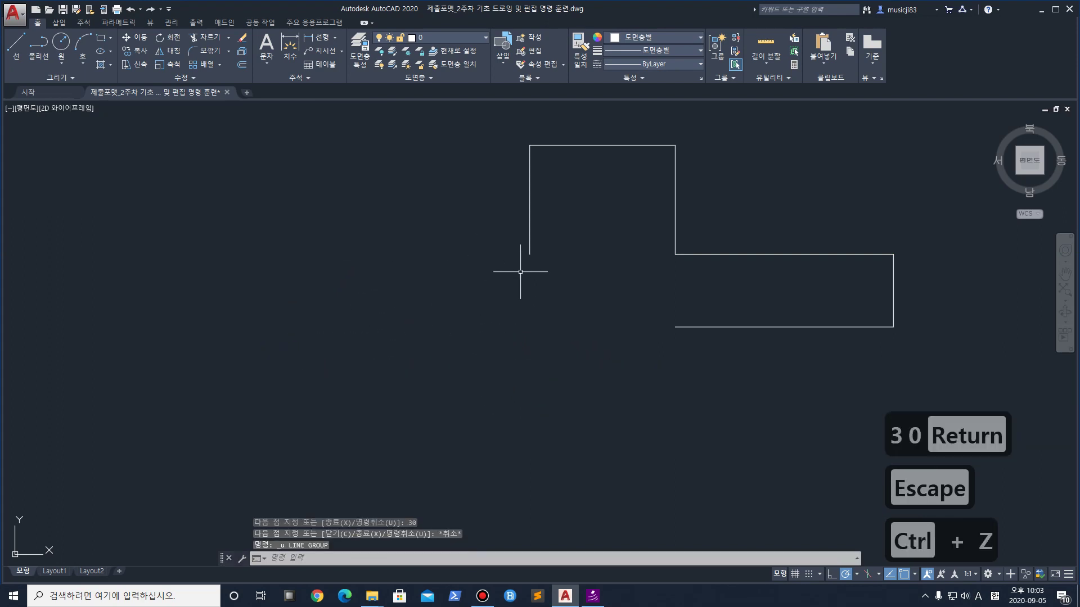
# Redraw the left arm as 60 left, 20 down and 60 back right from the block's corner
pyautogui.click(16, 44)
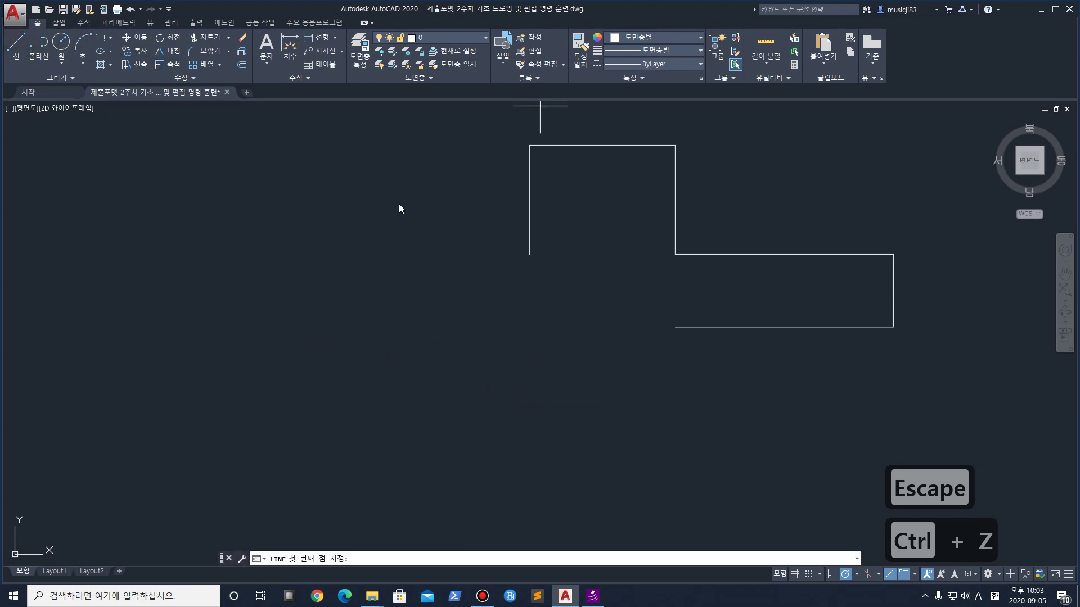
pyautogui.click(529, 254)
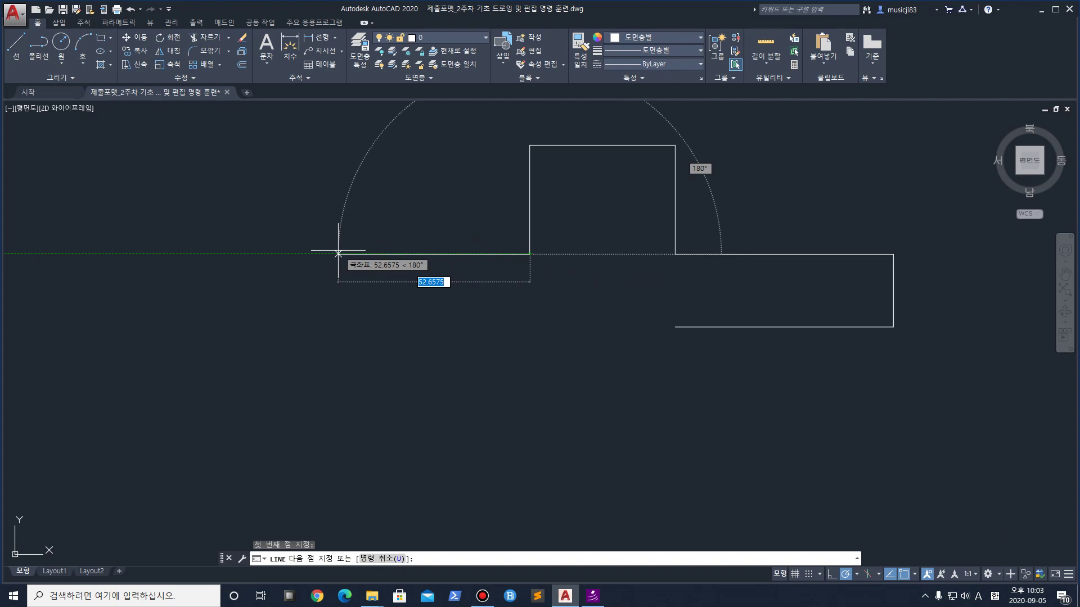
pyautogui.write('60')
pyautogui.press('Return')
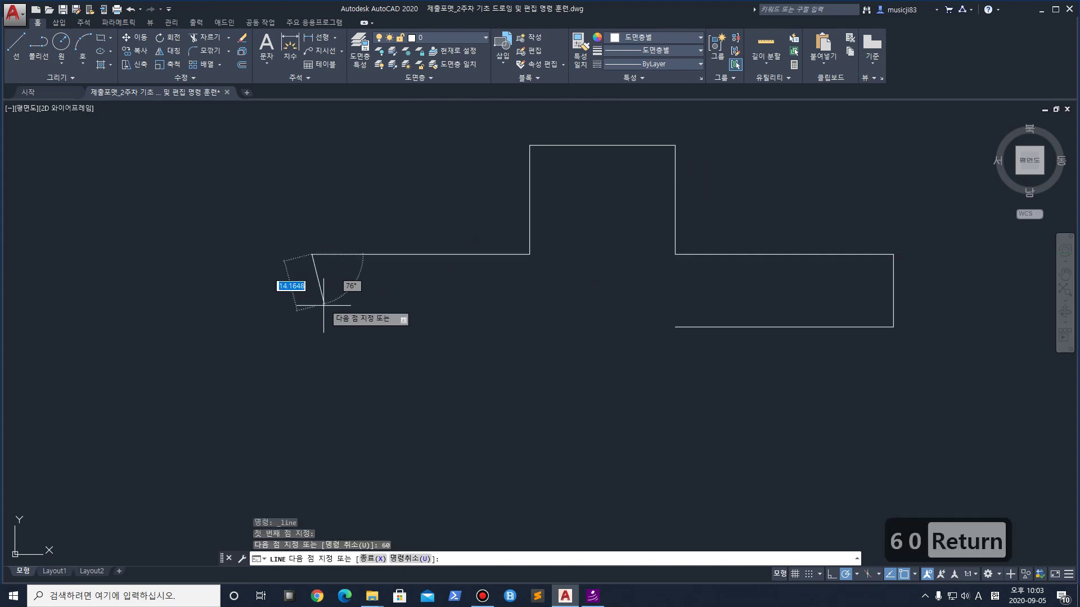
pyautogui.write('20')
pyautogui.press('Return')
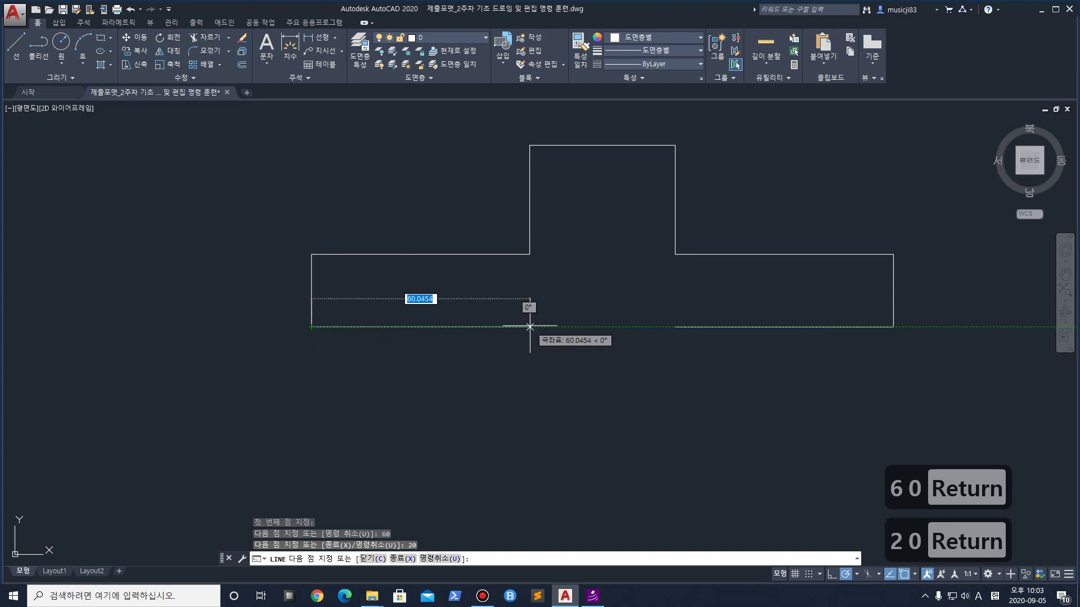
pyautogui.write('60')
pyautogui.press('Return')
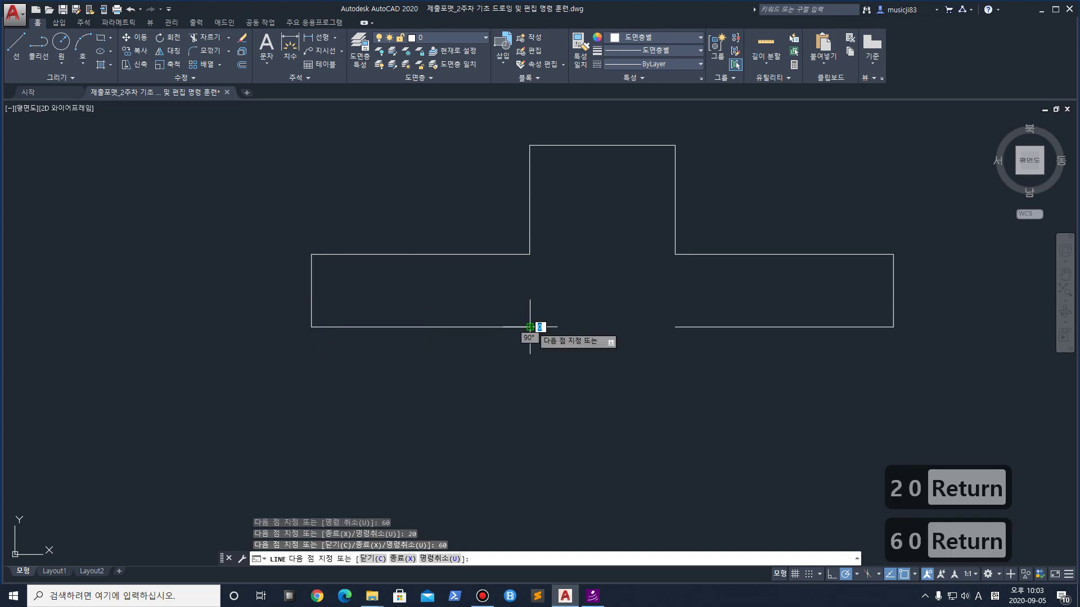
pyautogui.press('Return')
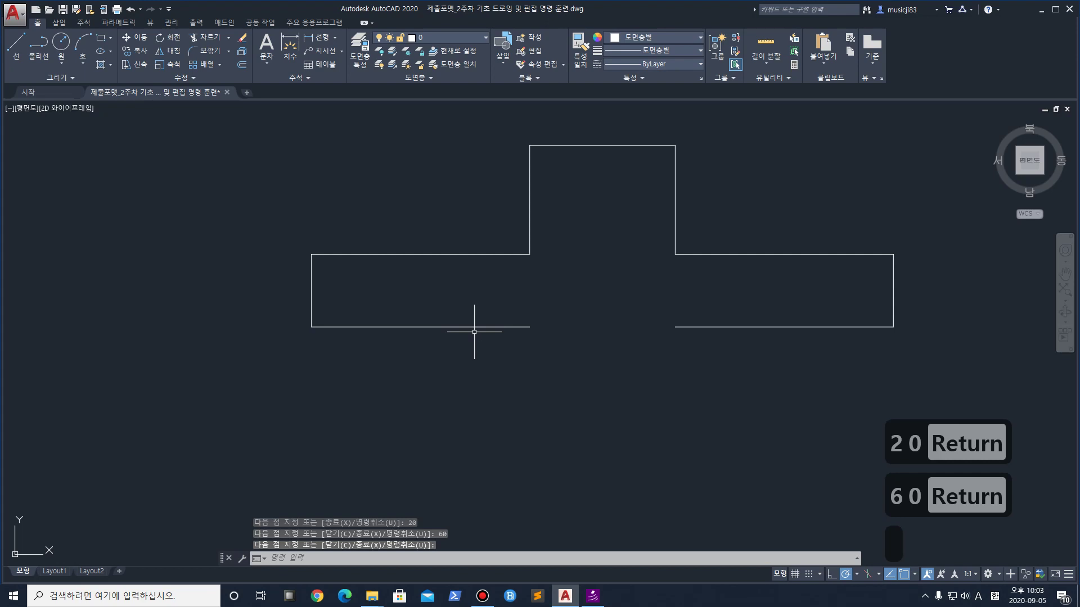
pyautogui.moveTo(502, 343); pyautogui.dragTo(499, 236, button='middle')
pyautogui.scroll(-2, 498, 236)
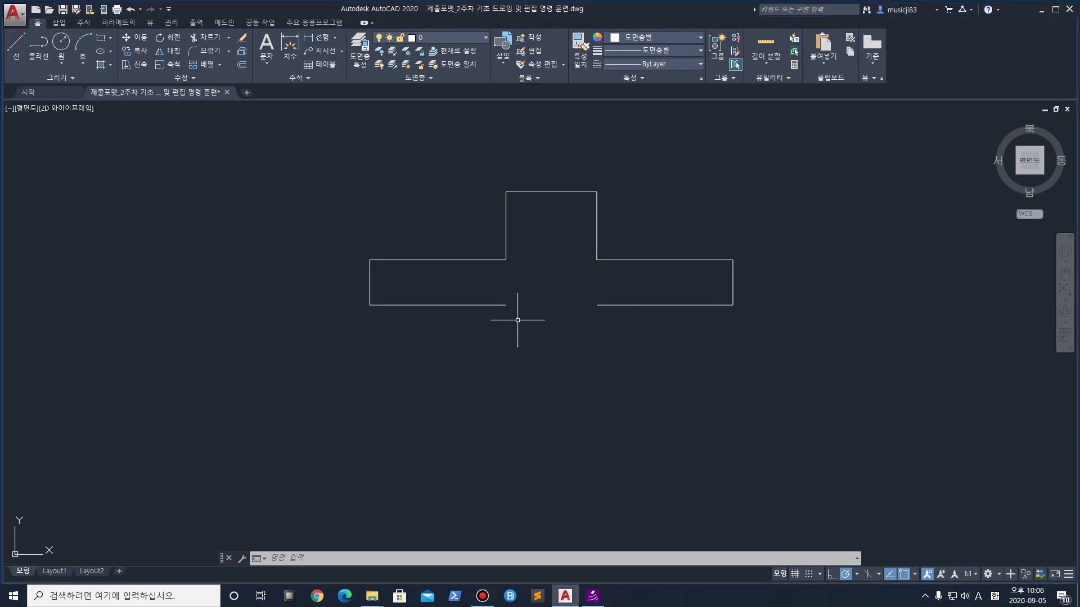
# Start a line at the left bottom edge's inner endpoint, briefly opening the Properties palette
pyautogui.click(16, 45)
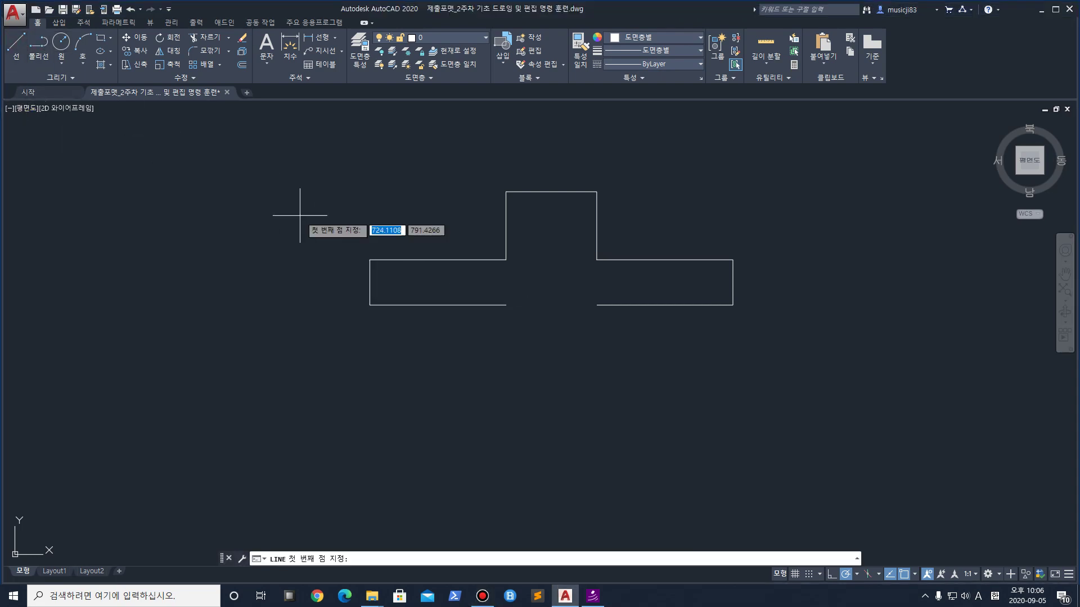
pyautogui.click(506, 305)
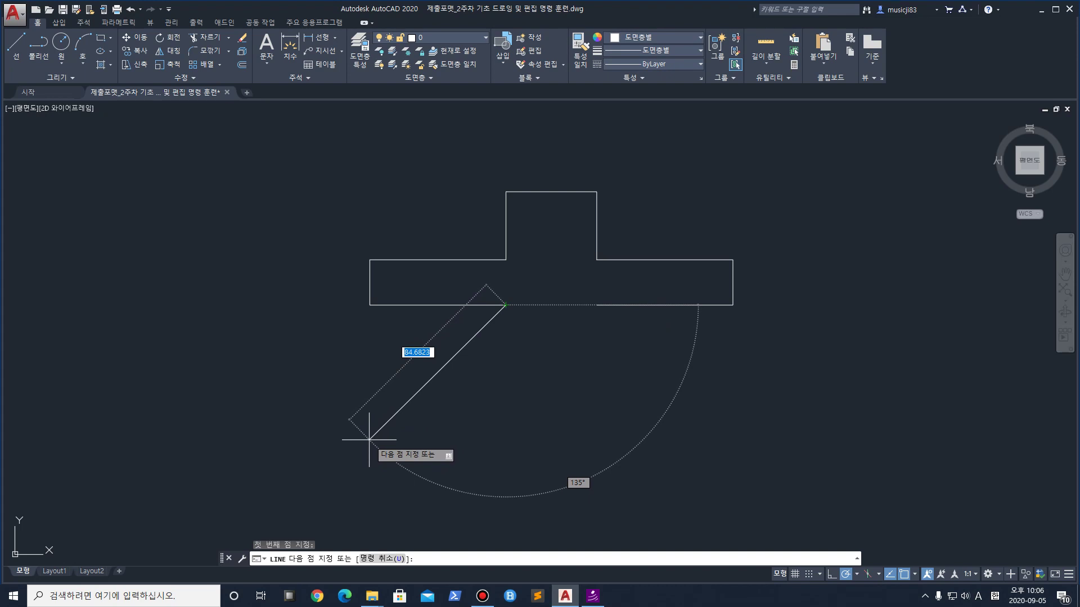
pyautogui.hotkey('ctrl', 'Escape')
pyautogui.press('Escape')
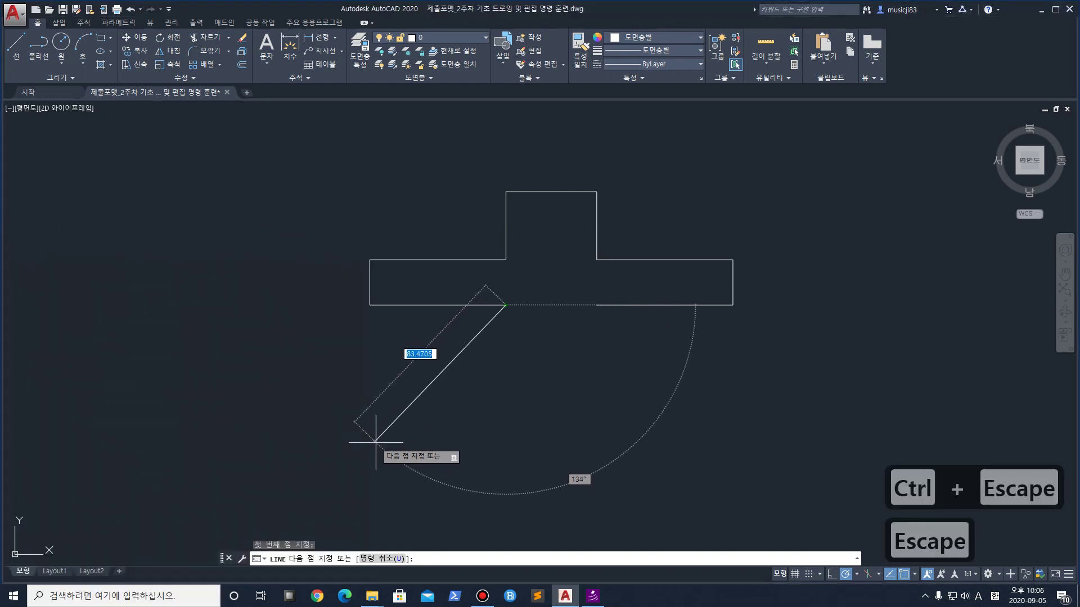
pyautogui.hotkey('ctrl', '1')
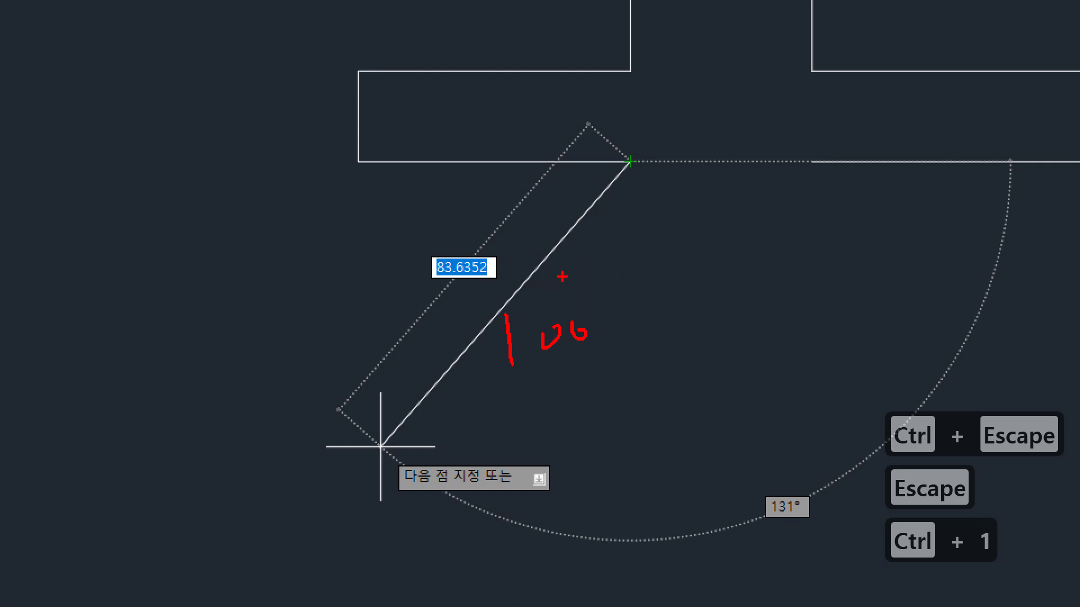
pyautogui.moveTo(583, 160); pyautogui.dragTo(600, 226)
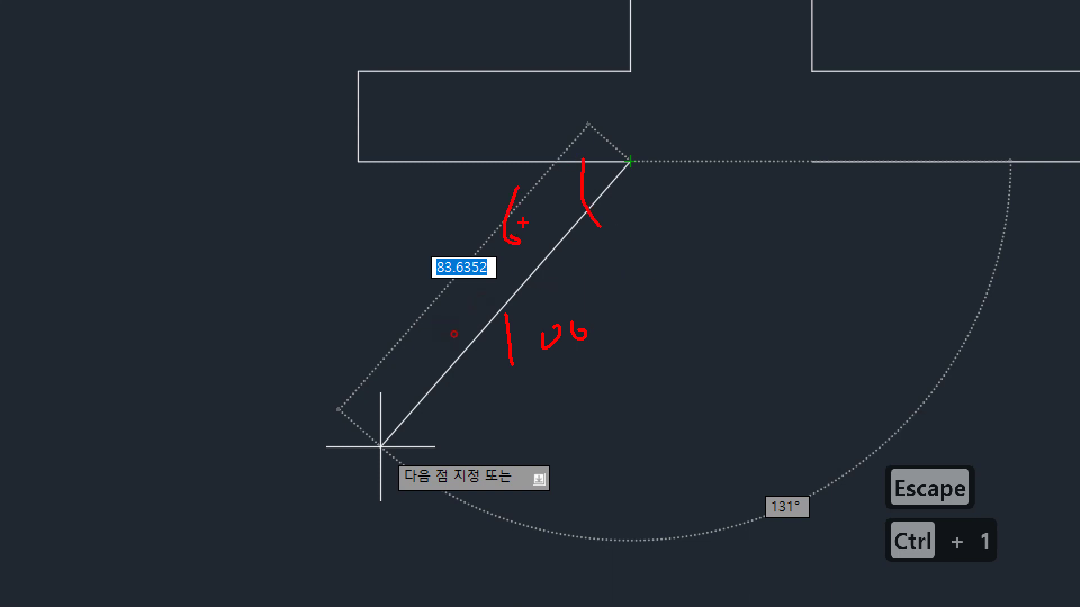
pyautogui.moveTo(523, 222); pyautogui.dragTo(528, 223)
pyautogui.moveTo(608, 336)
pyautogui.mouseDown()
pyautogui.moveTo(637, 304)
pyautogui.moveTo(668, 340)
pyautogui.mouseUp()
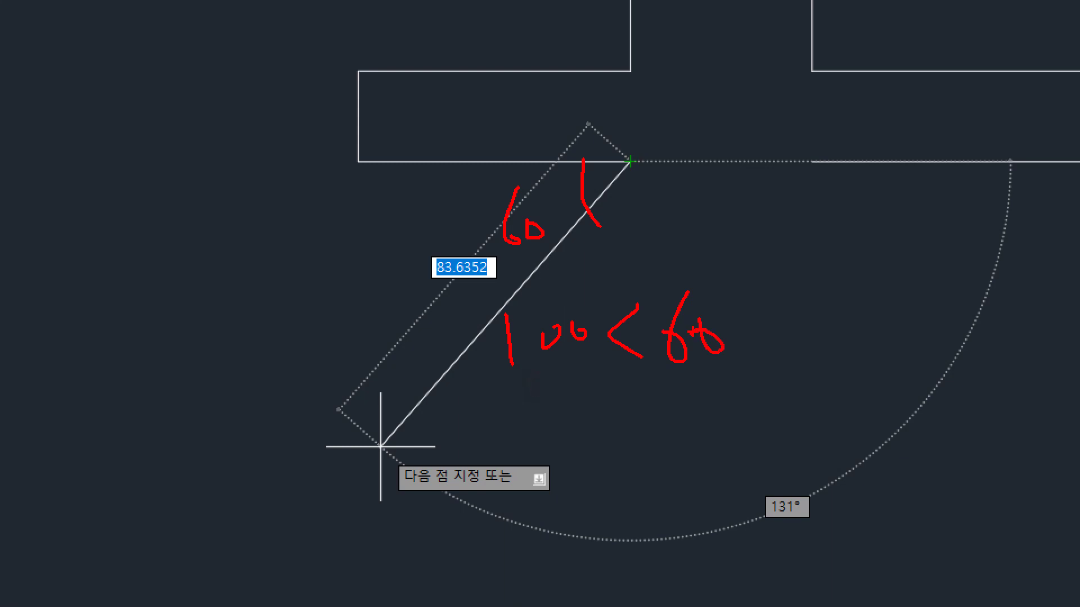
pyautogui.press('Escape')
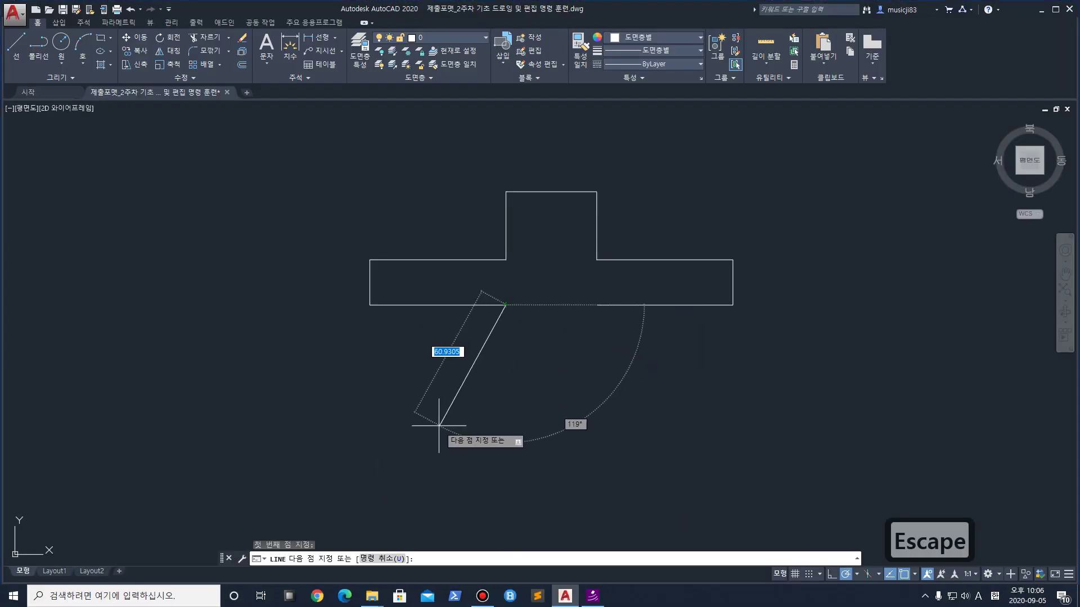
# Draw the line as 100<60, 100 units at 60°, and end the command
pyautogui.write('100')
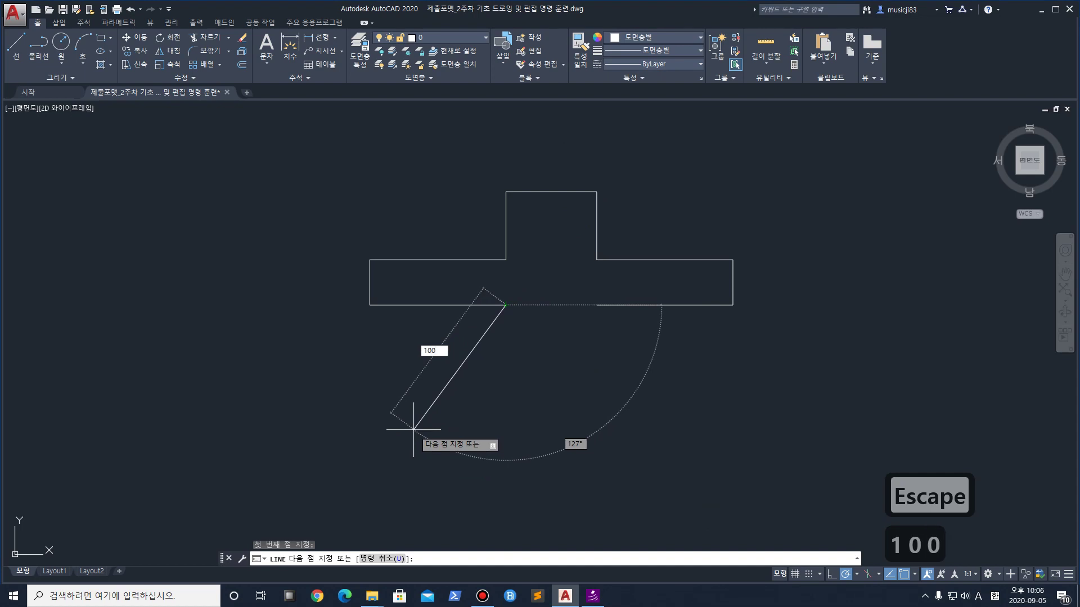
pyautogui.write('<60')
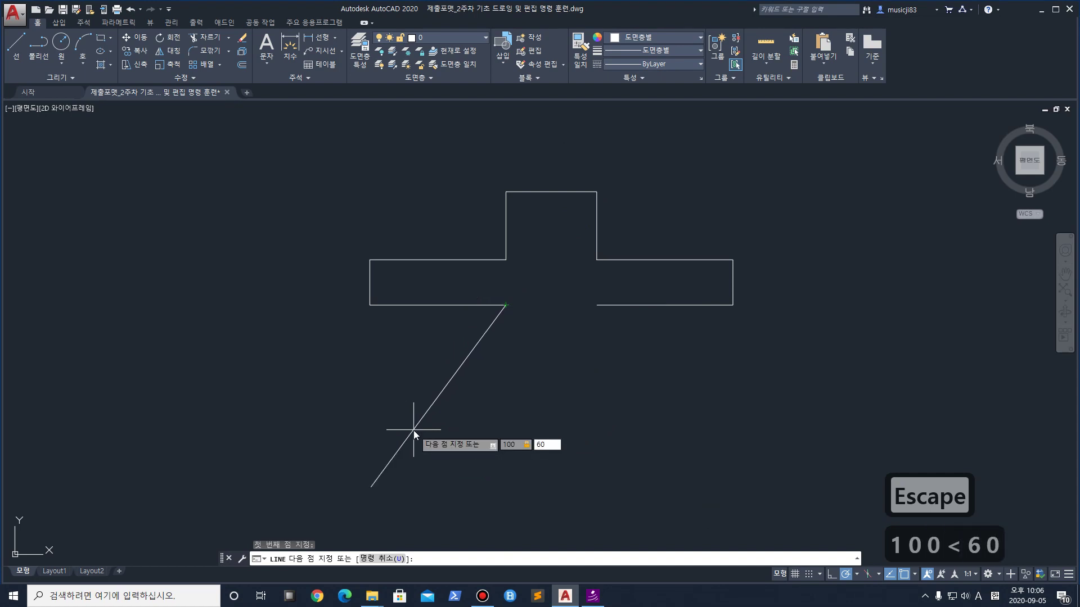
pyautogui.press('Return')
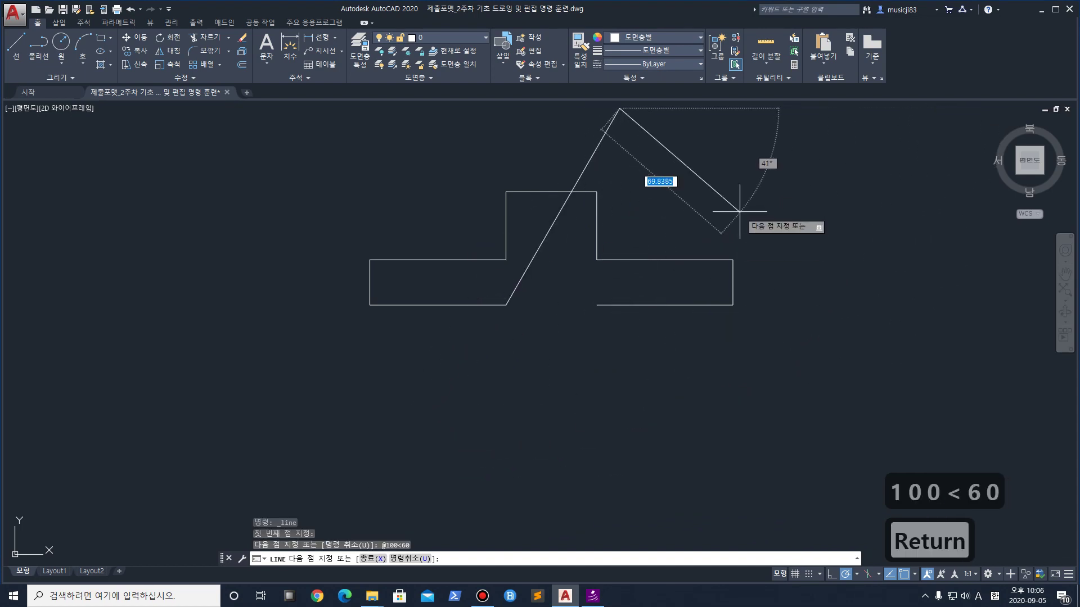
pyautogui.press('space')
pyautogui.scroll(2, 693, 215)
pyautogui.scroll(2, 530, 302)
pyautogui.scroll(-2, 517, 312)
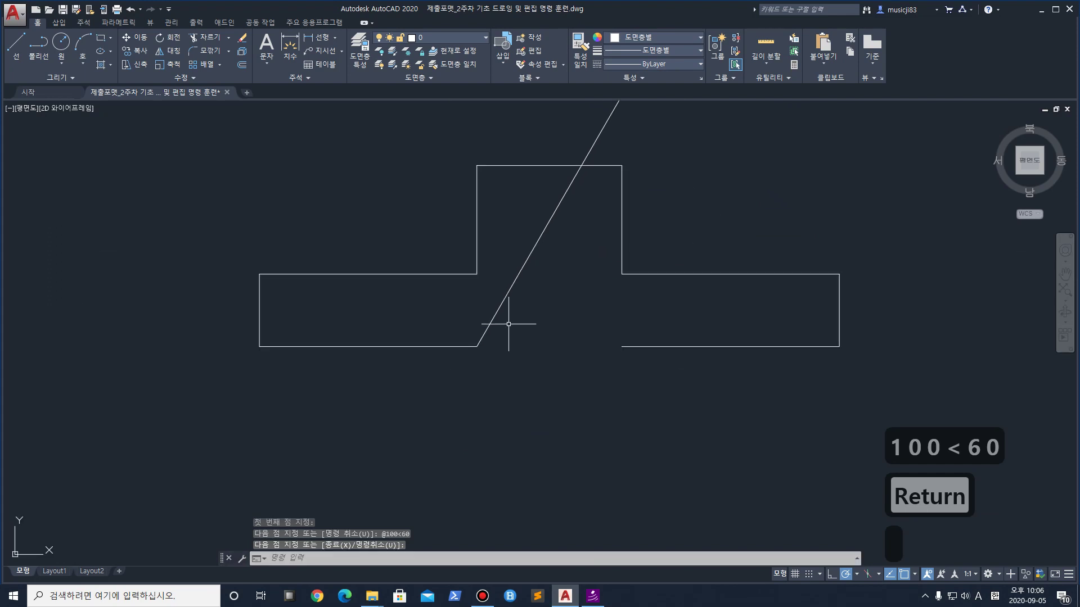
pyautogui.hotkey('ctrl', '1')
pyautogui.moveTo(430, 359); pyautogui.dragTo(783, 369)
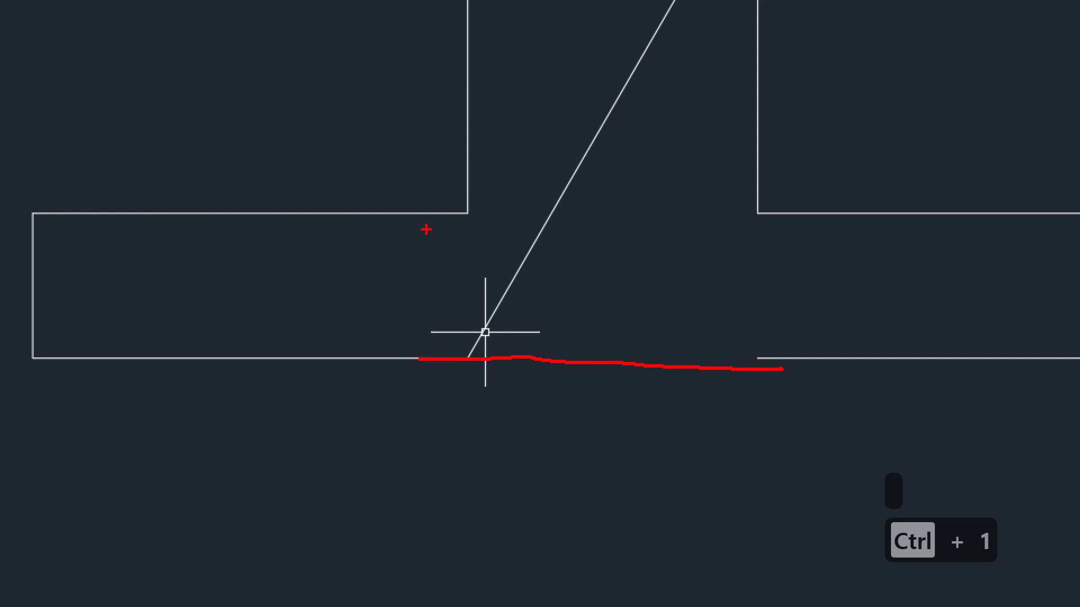
pyautogui.moveTo(459, 1)
pyautogui.mouseDown()
pyautogui.moveTo(466, 189)
pyautogui.moveTo(453, 584)
pyautogui.mouseUp()
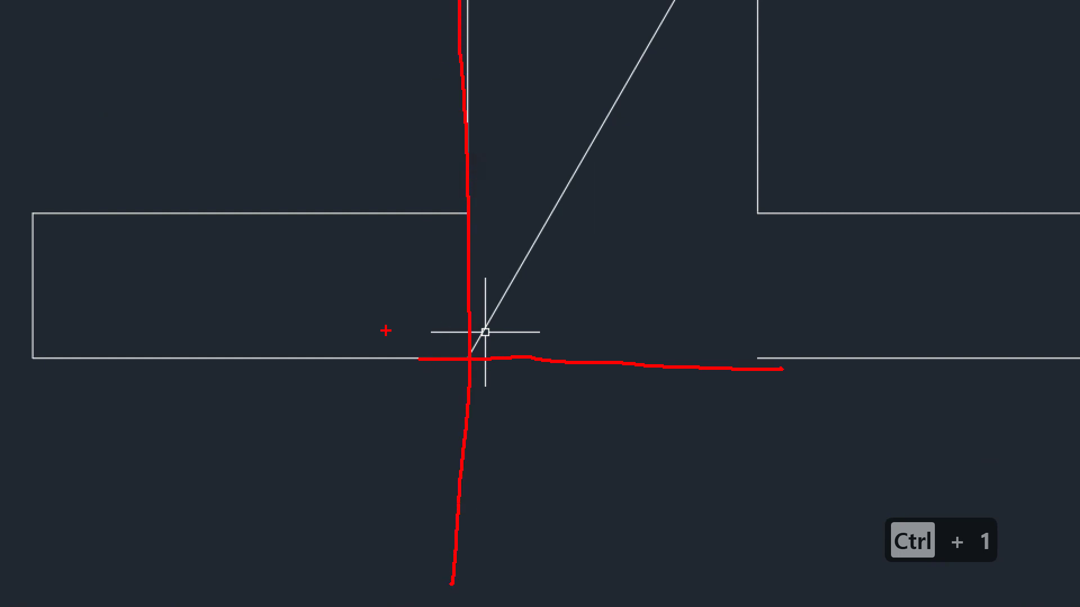
pyautogui.moveTo(444, 366); pyautogui.dragTo(79, 378)
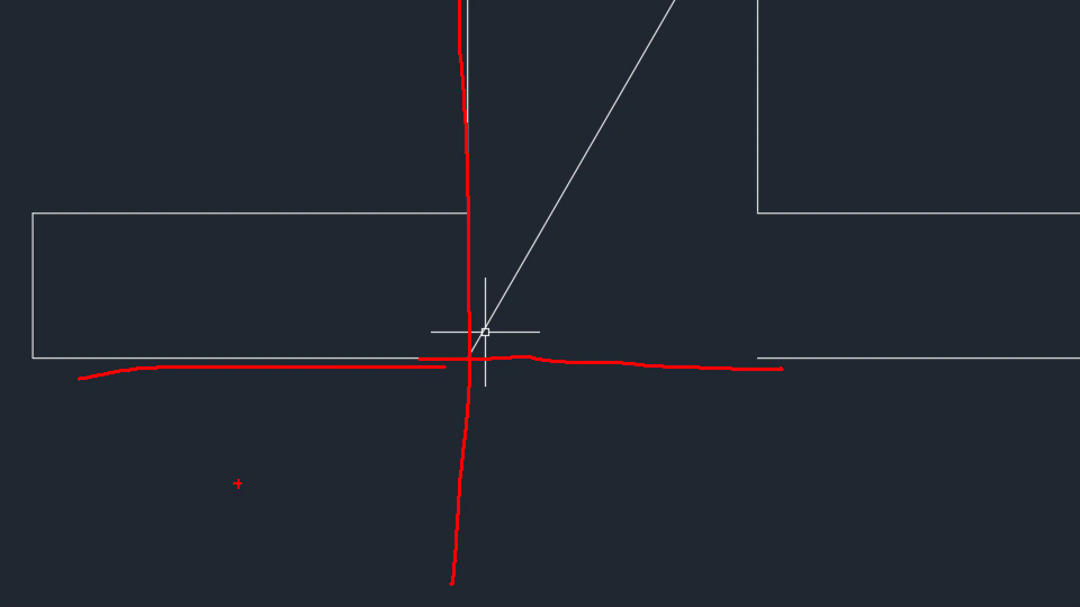
pyautogui.moveTo(475, 358); pyautogui.dragTo(843, 351)
pyautogui.moveTo(641, 357); pyautogui.dragTo(568, 259)
pyautogui.moveTo(656, 245); pyautogui.dragTo(664, 304)
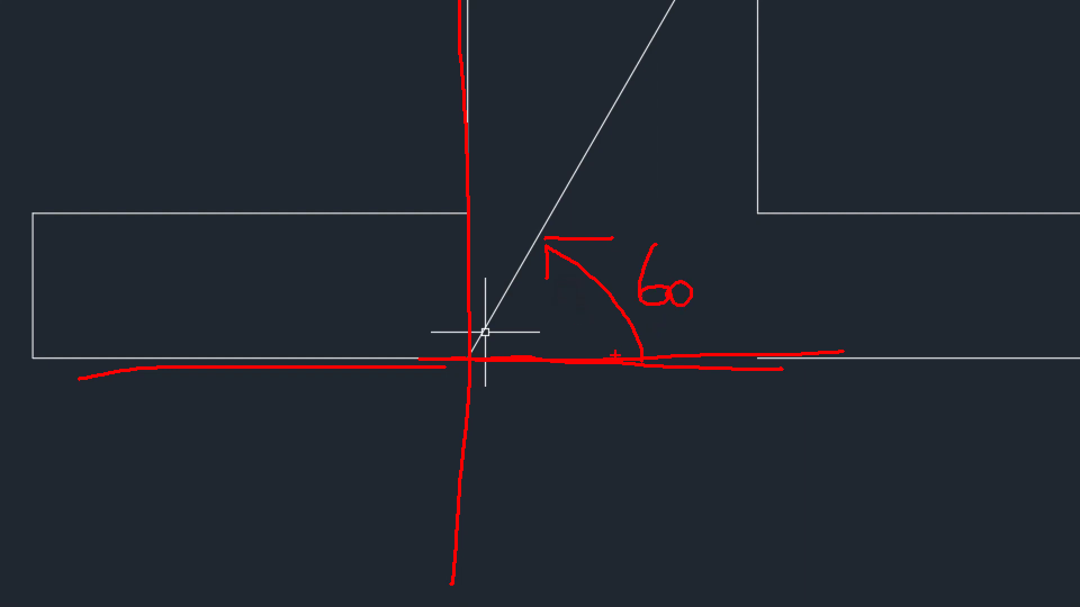
pyautogui.moveTo(444, 388); pyautogui.dragTo(169, 606)
pyautogui.moveTo(318, 392); pyautogui.dragTo(282, 437)
pyautogui.moveTo(349, 407); pyautogui.dragTo(315, 429)
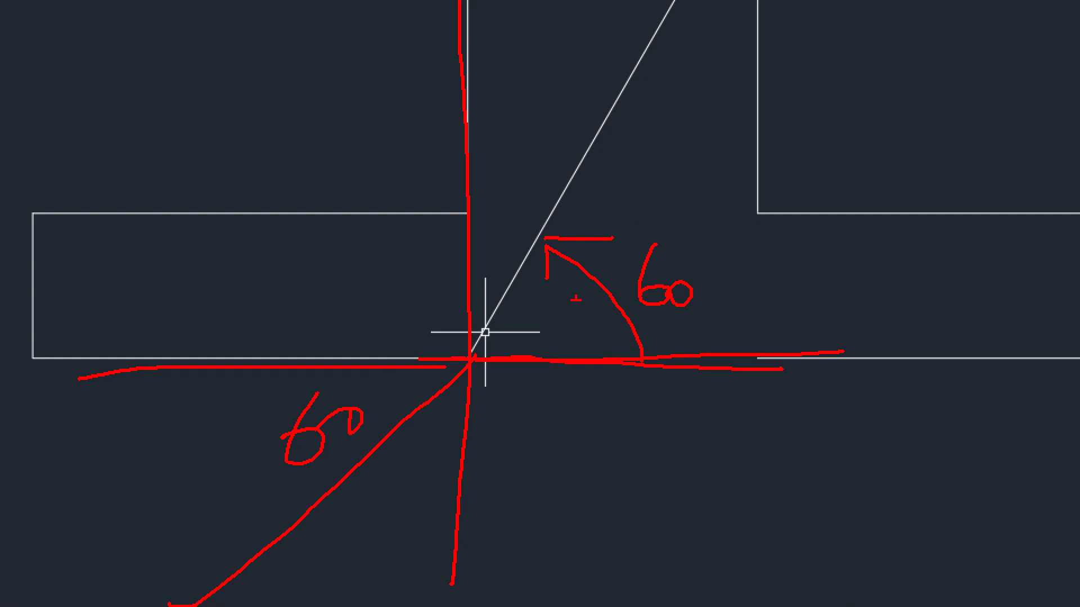
pyautogui.moveTo(652, 356)
pyautogui.mouseDown()
pyautogui.moveTo(367, 206)
pyautogui.moveTo(354, 459)
pyautogui.mouseUp()
pyautogui.moveTo(539, 354); pyautogui.dragTo(279, 353)
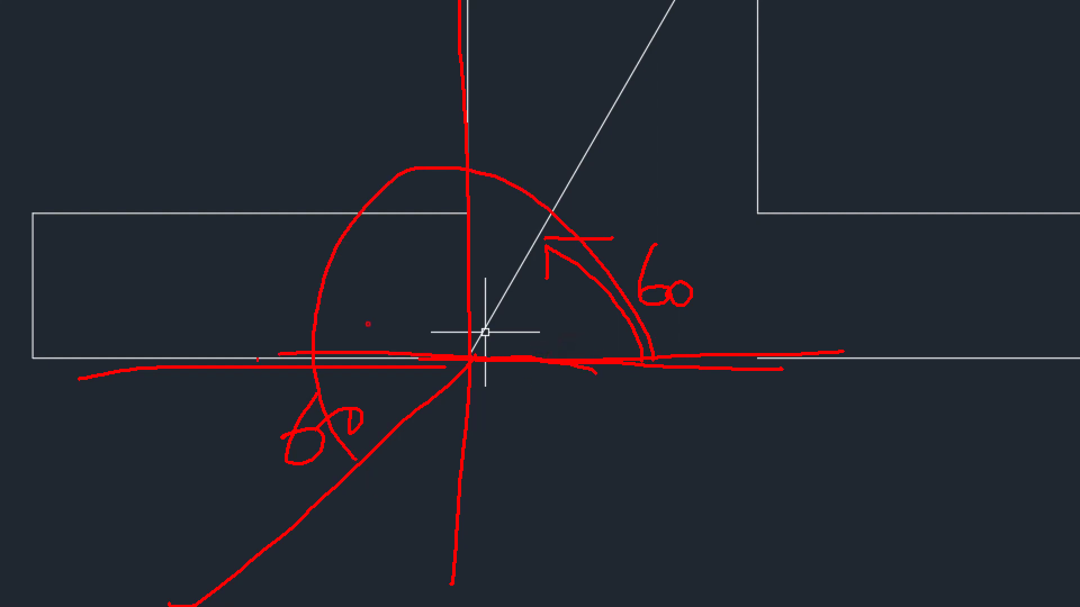
pyautogui.moveTo(275, 307); pyautogui.dragTo(319, 297)
pyautogui.moveTo(349, 278); pyautogui.dragTo(366, 295)
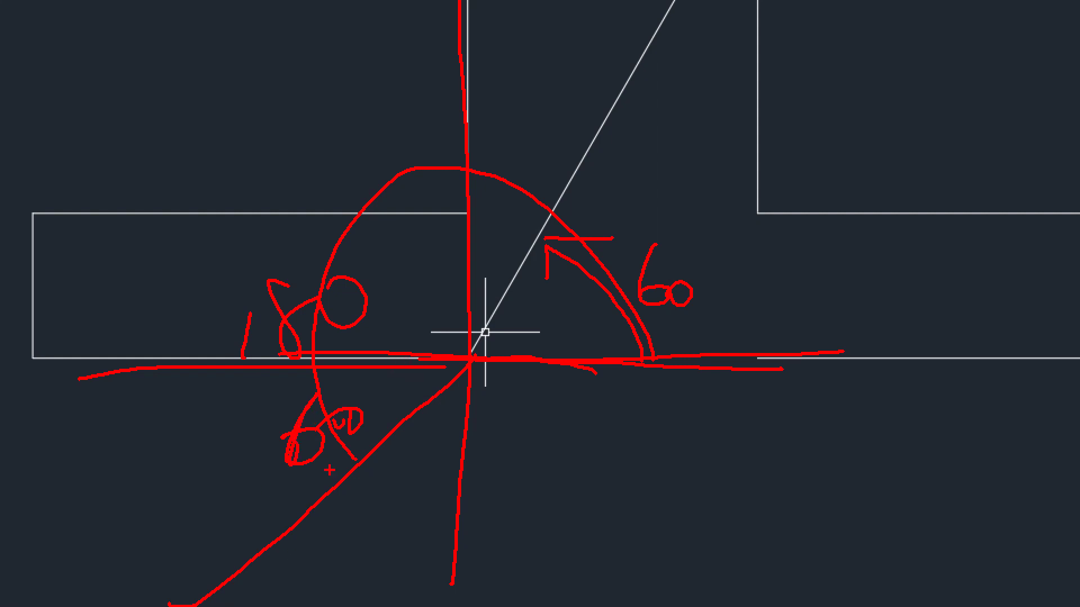
pyautogui.press('Escape')
pyautogui.scroll(-2, 478, 326)
pyautogui.scroll(3, 489, 328)
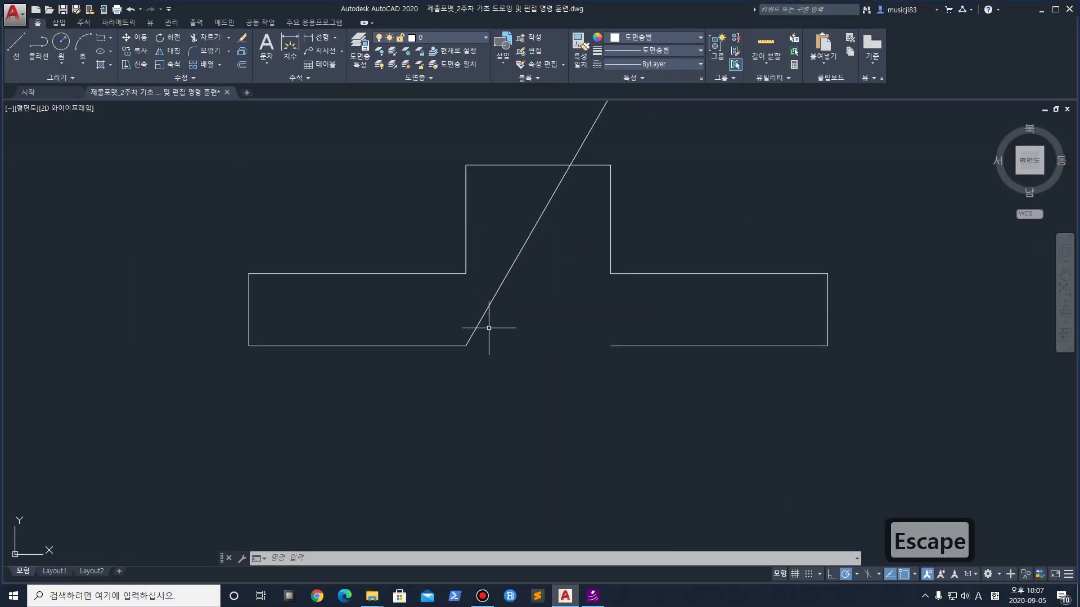
# Erase the slanted 60° line
pyautogui.click(490, 316)
pyautogui.click(388, 338)
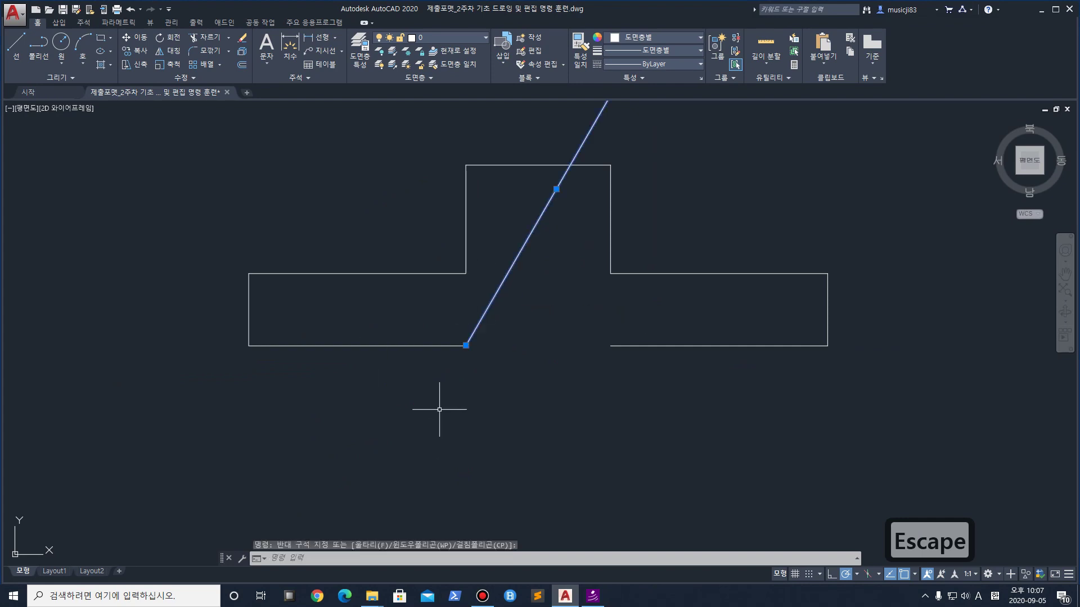
pyautogui.press('Escape')
pyautogui.scroll(-2, 506, 270)
pyautogui.click(541, 247)
pyautogui.click(509, 212)
pyautogui.press('Delete')
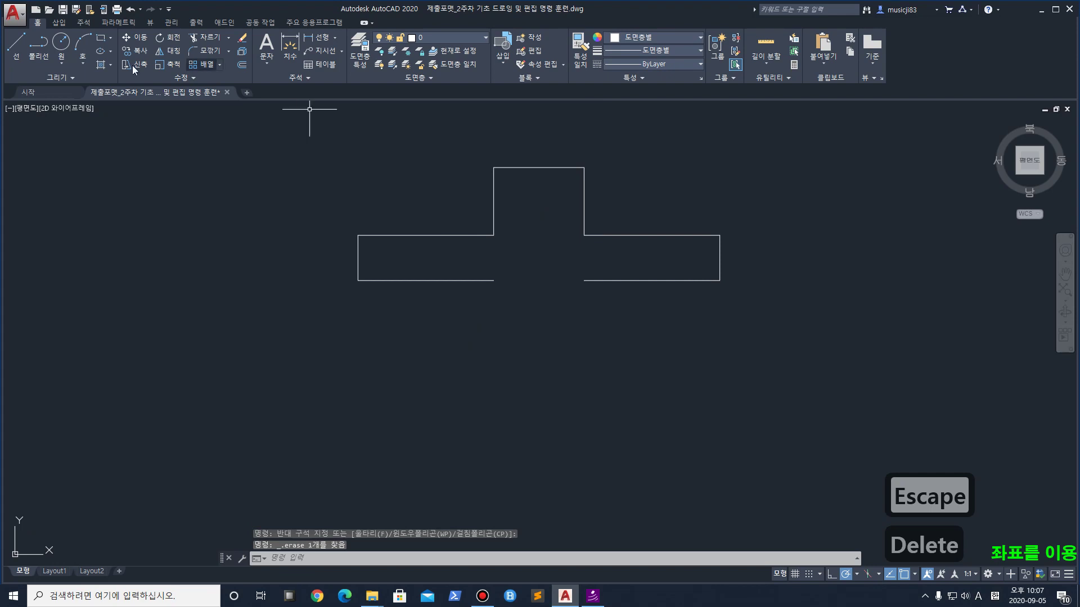
# From the bottom corner, draw a 100-unit line at 240° followed by a 40-unit horizontal segment
pyautogui.click(24, 49)
pyautogui.click(493, 280)
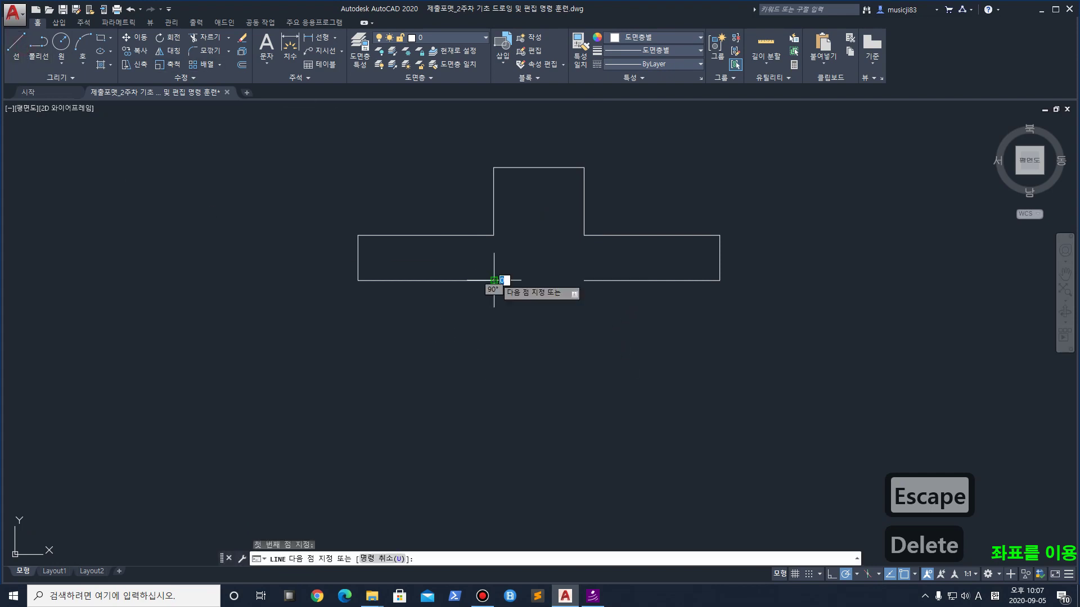
pyautogui.write('100<')
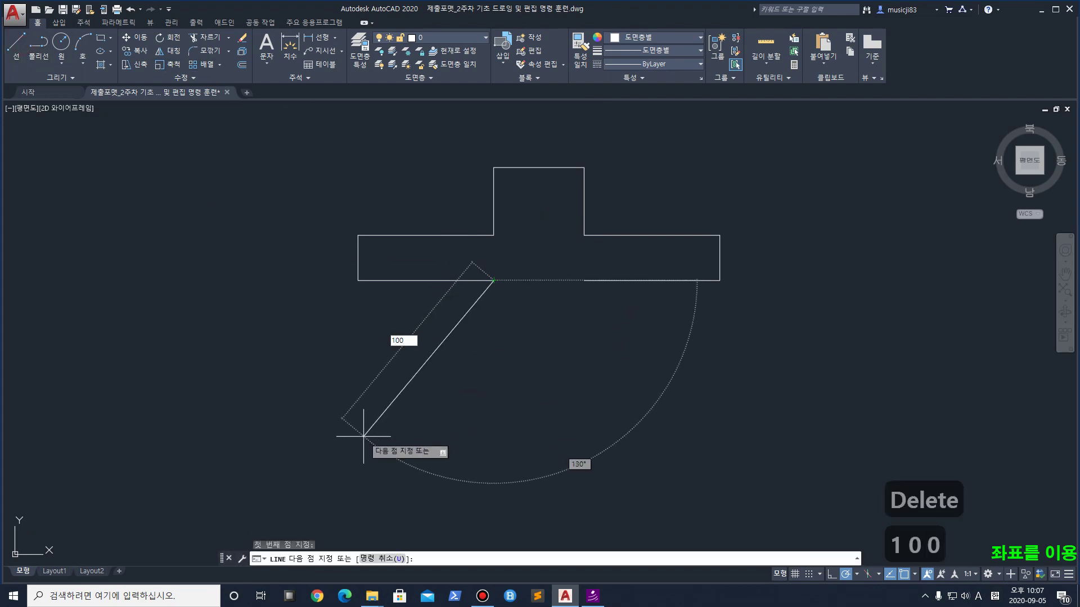
pyautogui.write('240')
pyautogui.press('Return')
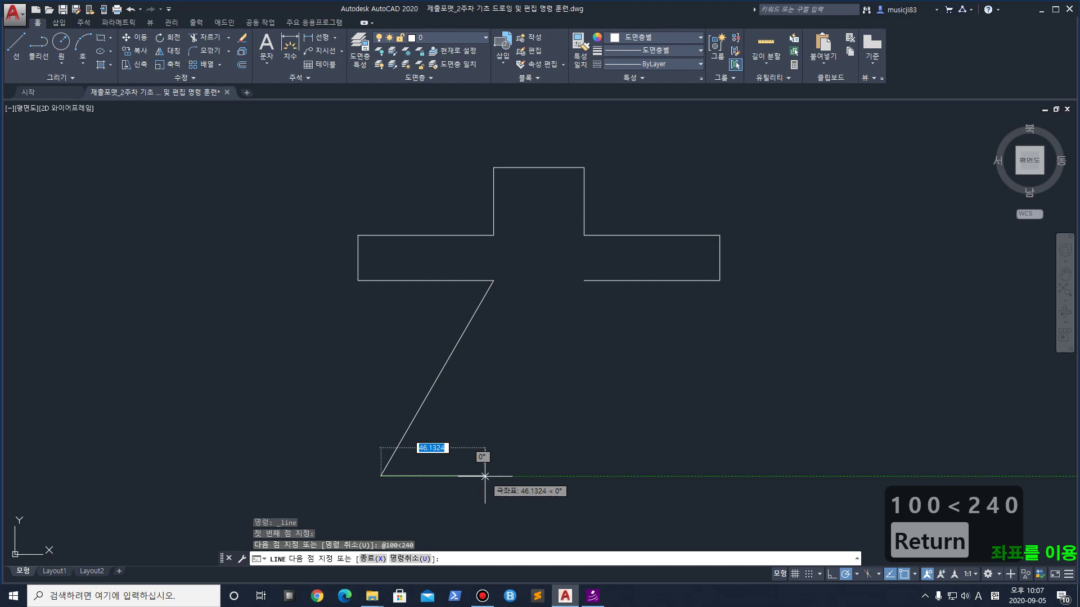
pyautogui.write('40')
pyautogui.press('Return')
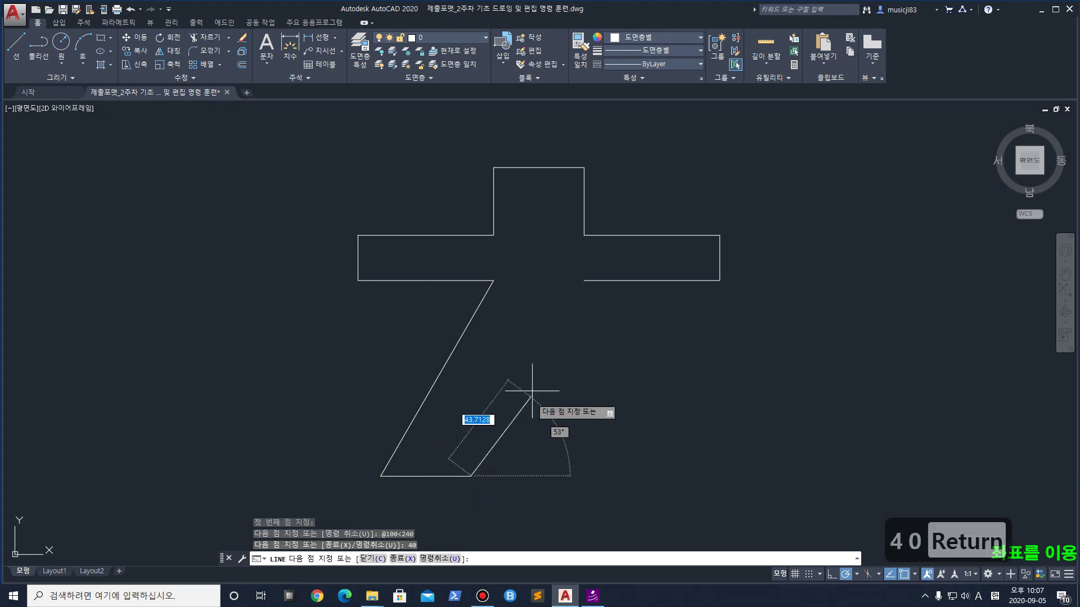
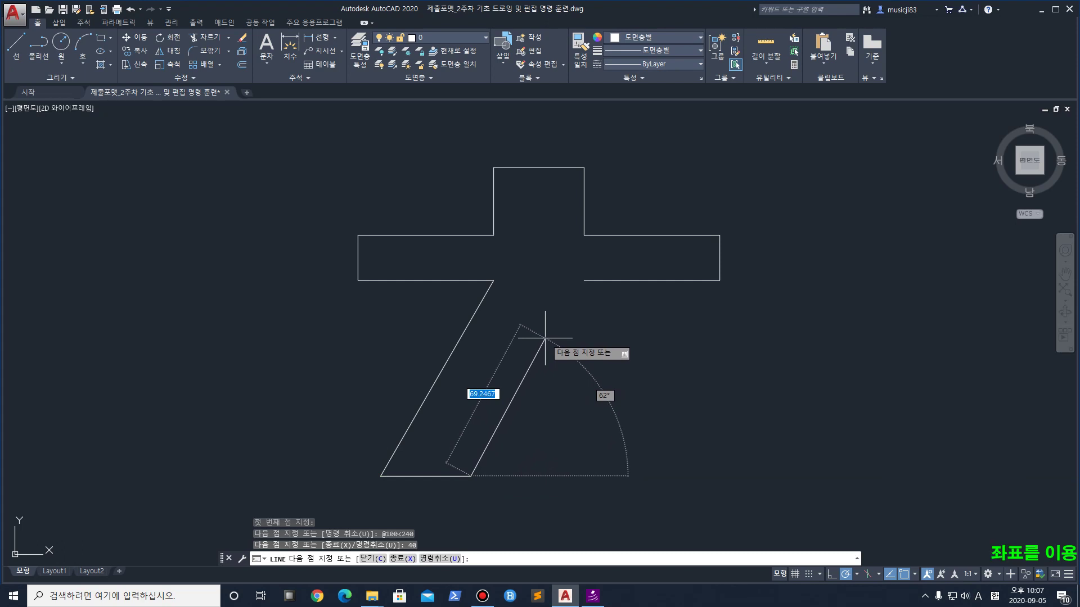
pyautogui.press('Return')
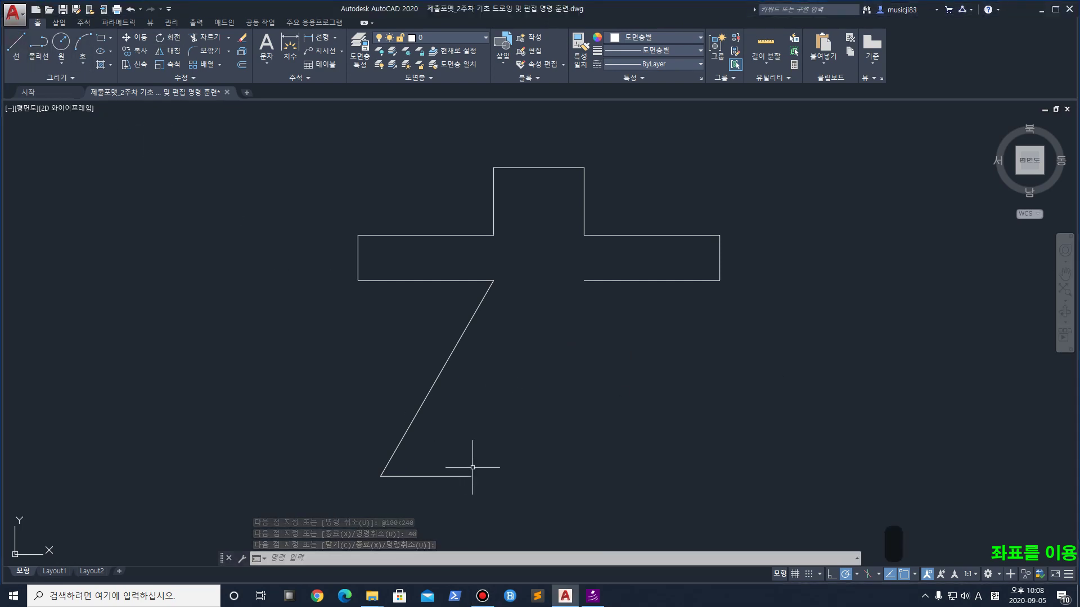
pyautogui.click(15, 45)
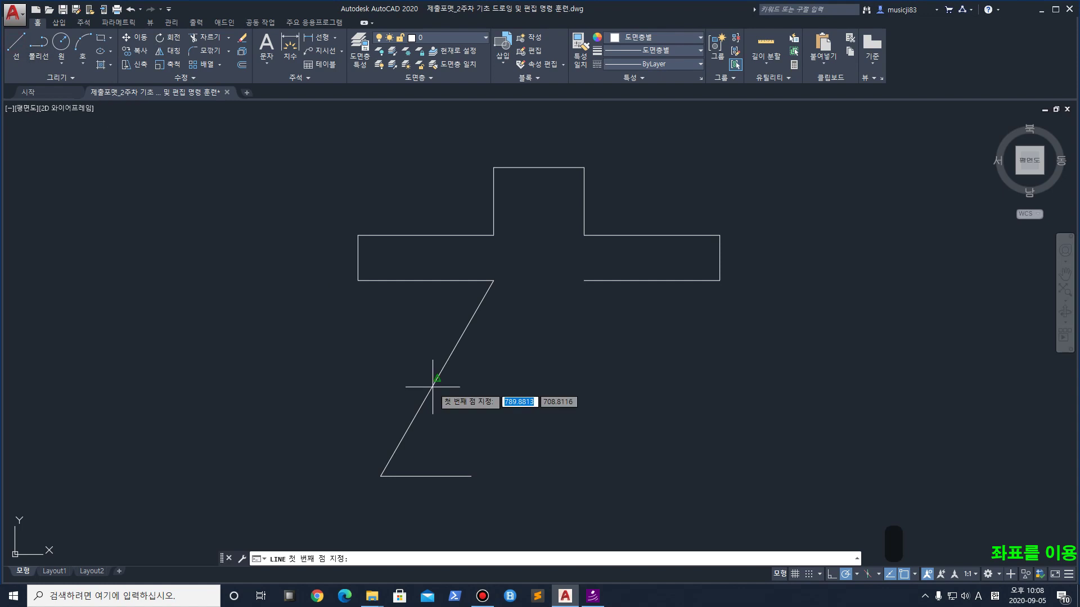
pyautogui.click(470, 476)
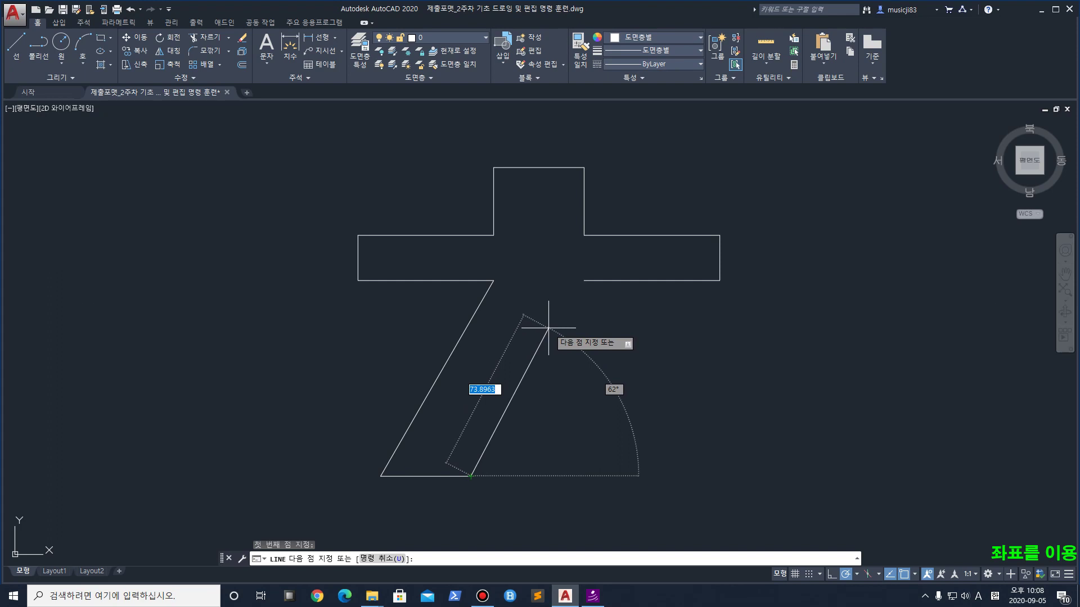
pyautogui.hotkey('ctrl', '1')
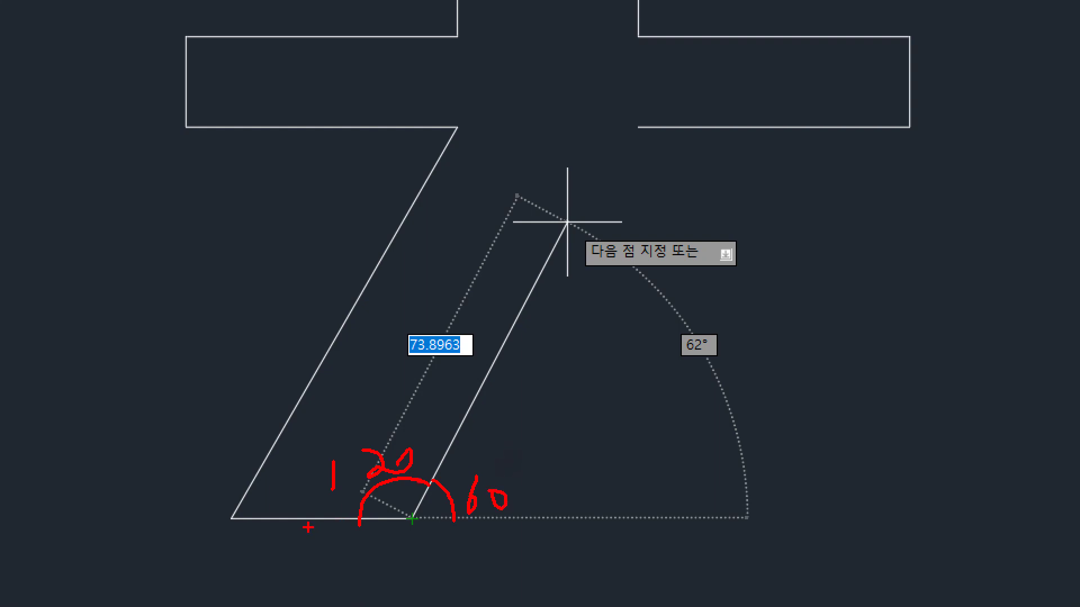
pyautogui.moveTo(416, 349); pyautogui.dragTo(410, 606)
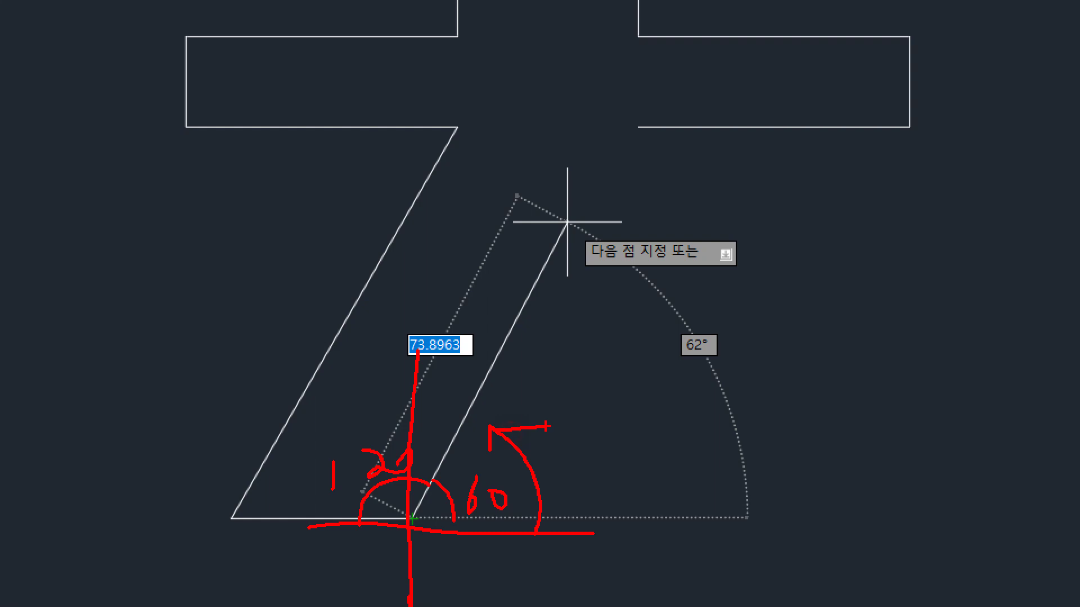
pyautogui.press('Escape')
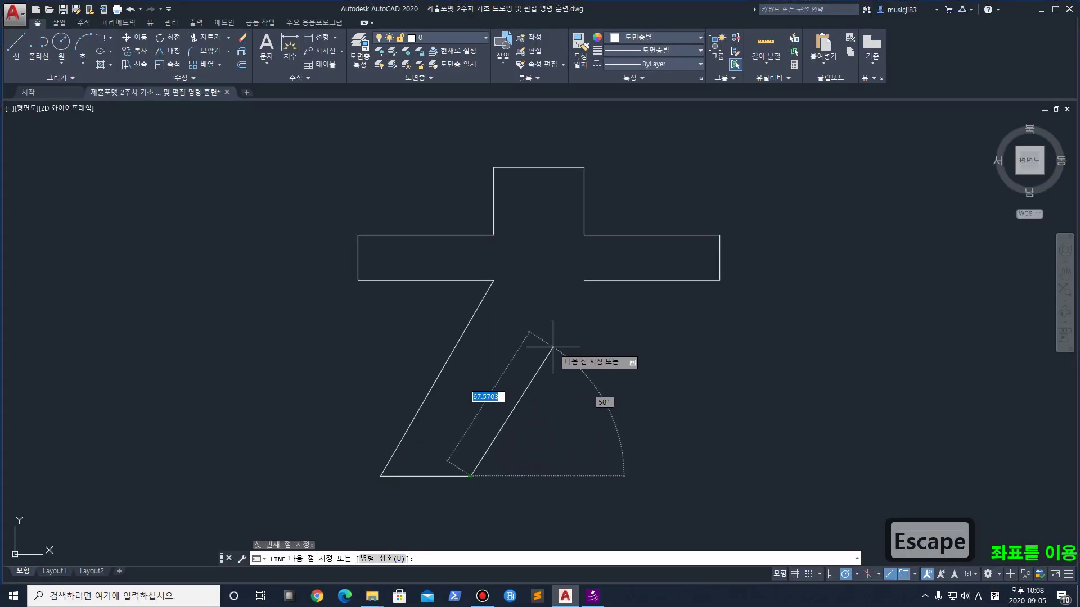
pyautogui.write('6')
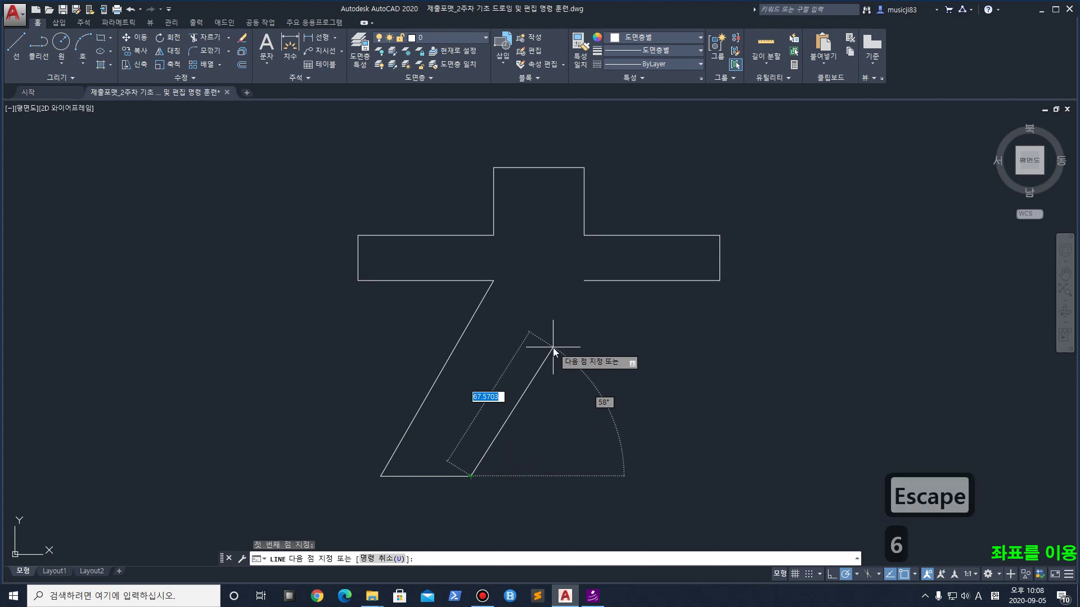
pyautogui.write('0')
pyautogui.write('<')
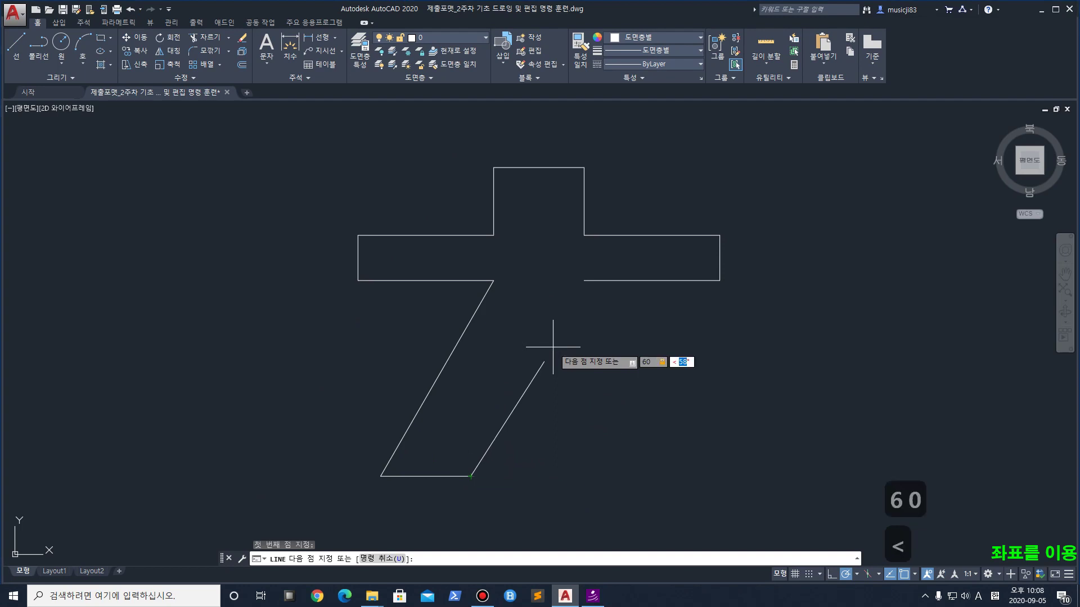
pyautogui.press('Return')
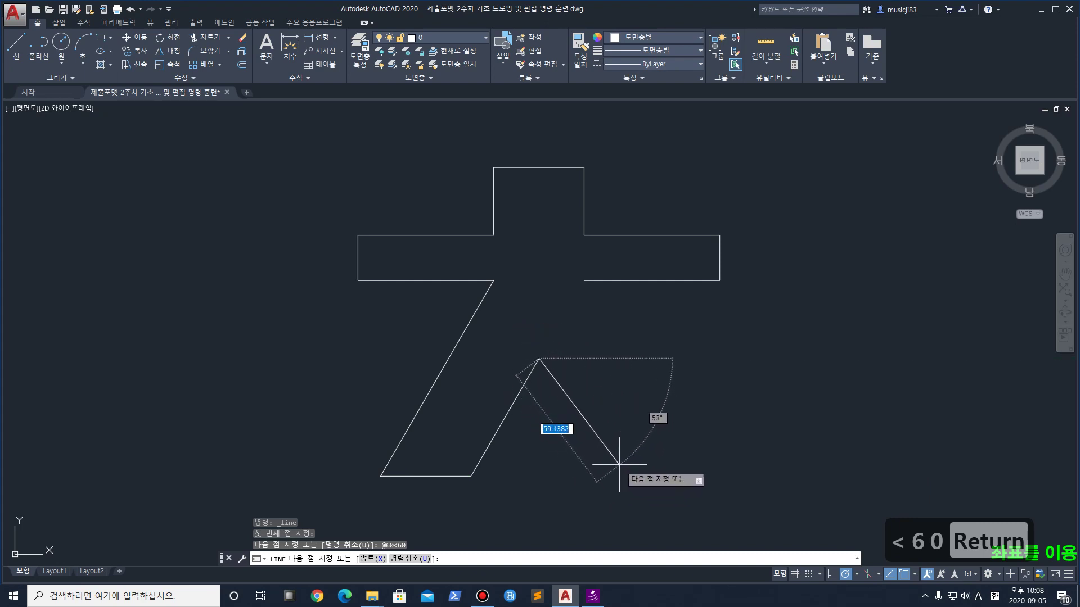
pyautogui.press('Return')
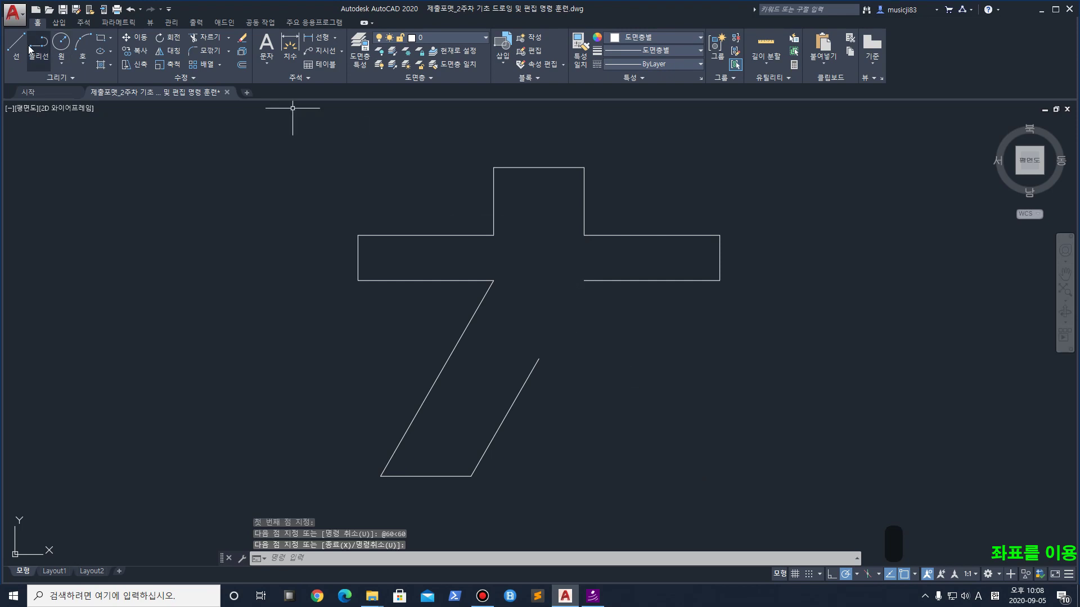
pyautogui.press('Return')
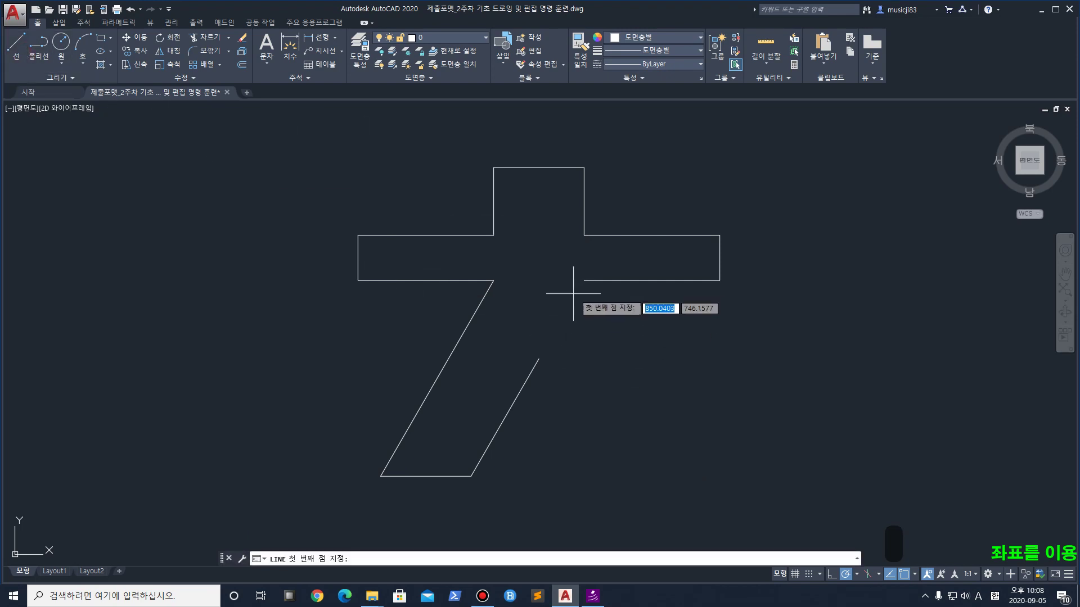
# Cancel a false-start line at the crossbar's inner corner and toggle the Properties palette
pyautogui.click(584, 280)
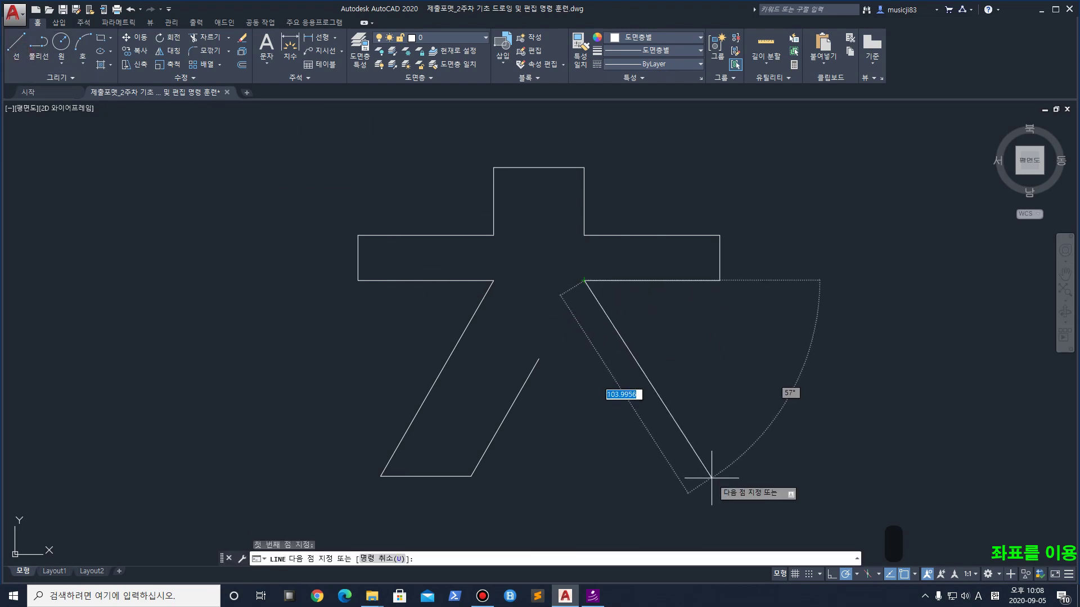
pyautogui.hotkey('ctrl', '1')
pyautogui.hotkey('ctrl', '1')
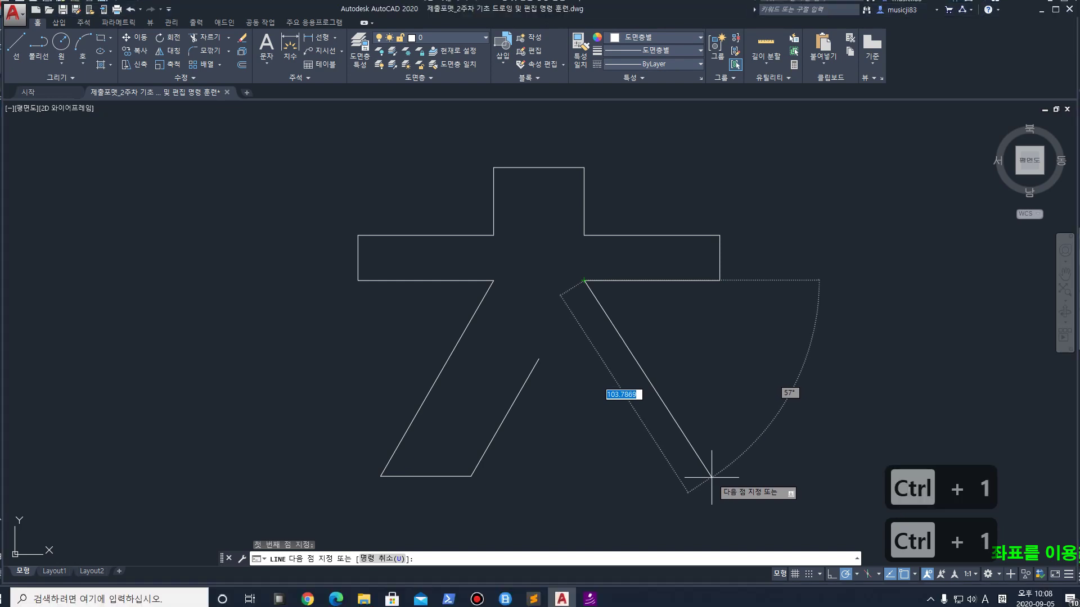
pyautogui.press('Escape')
pyautogui.hotkey('ctrl', '1')
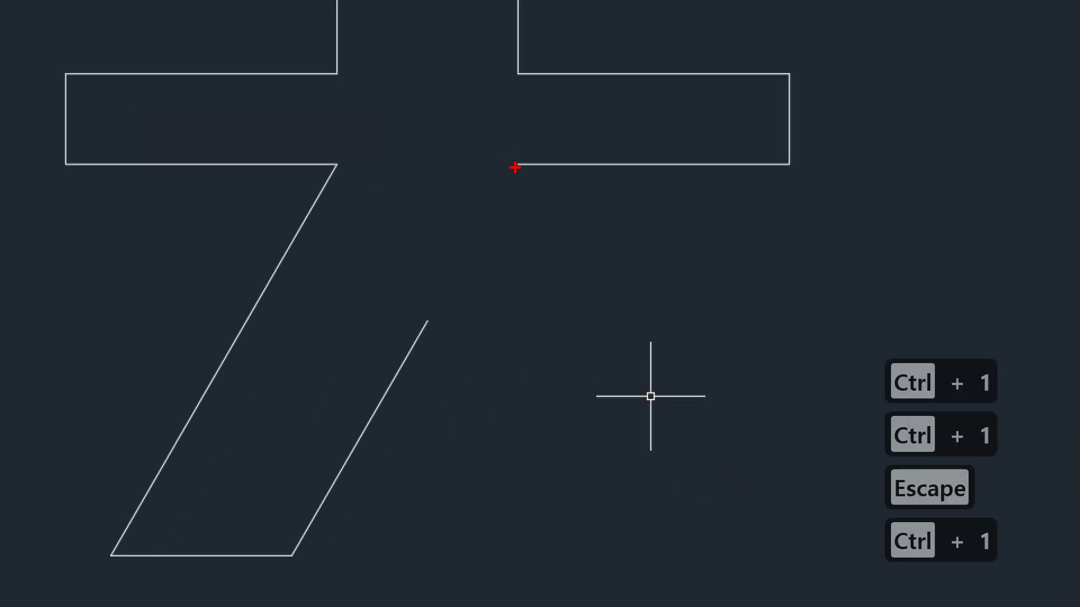
pyautogui.moveTo(515, 167); pyautogui.dragTo(611, 364)
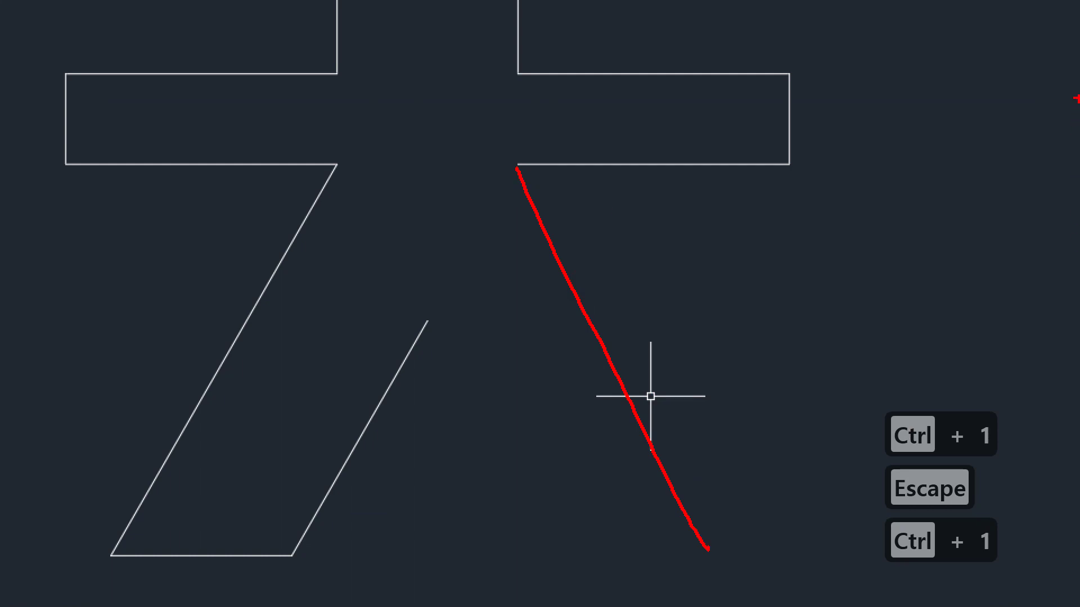
pyautogui.click(559, 166)
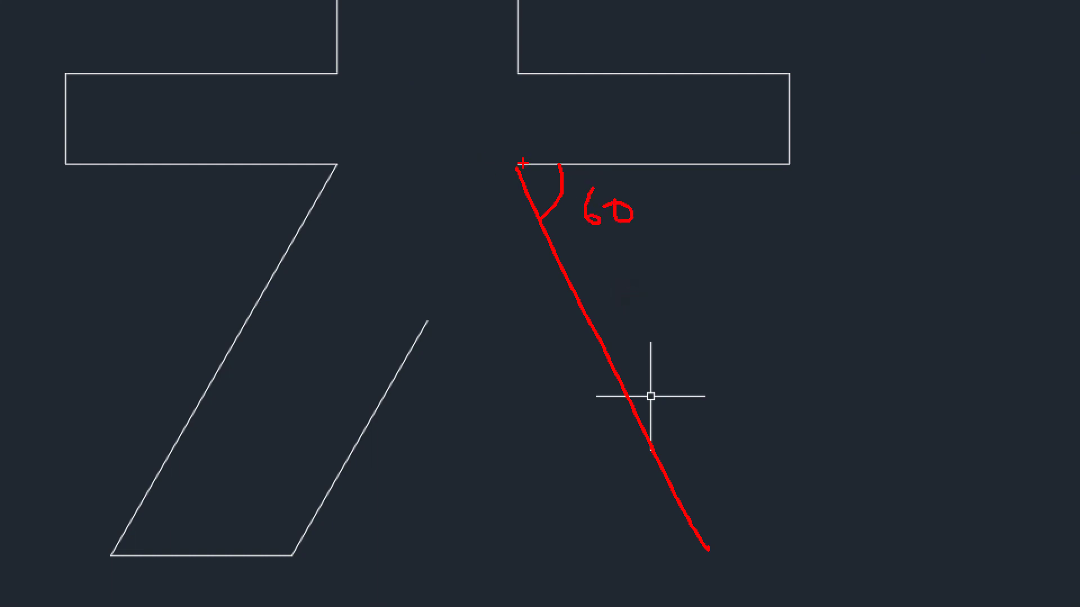
pyautogui.moveTo(510, 84); pyautogui.dragTo(508, 316)
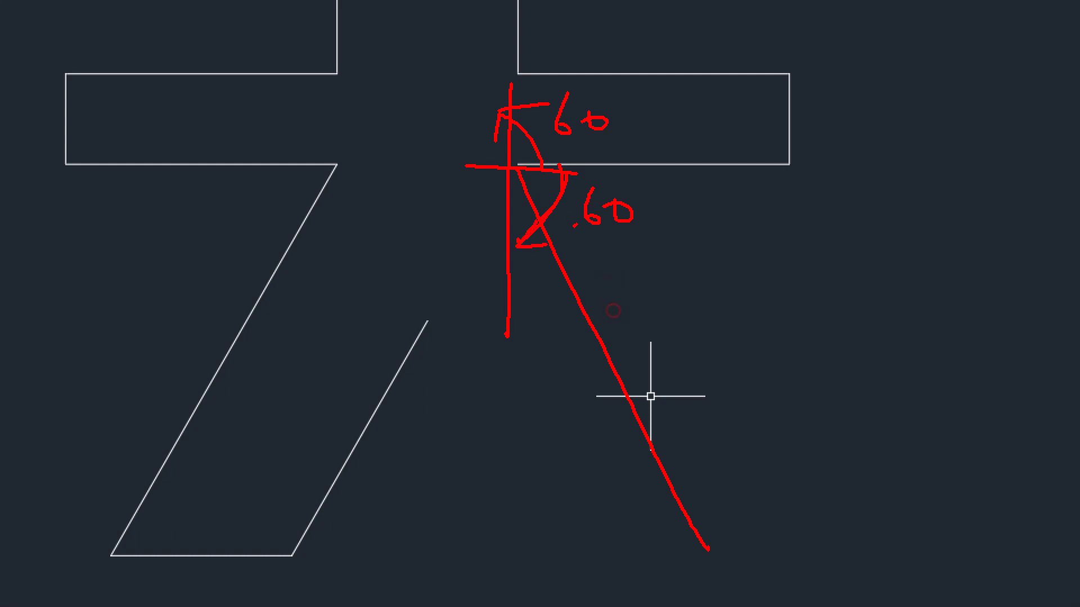
pyautogui.press('Escape')
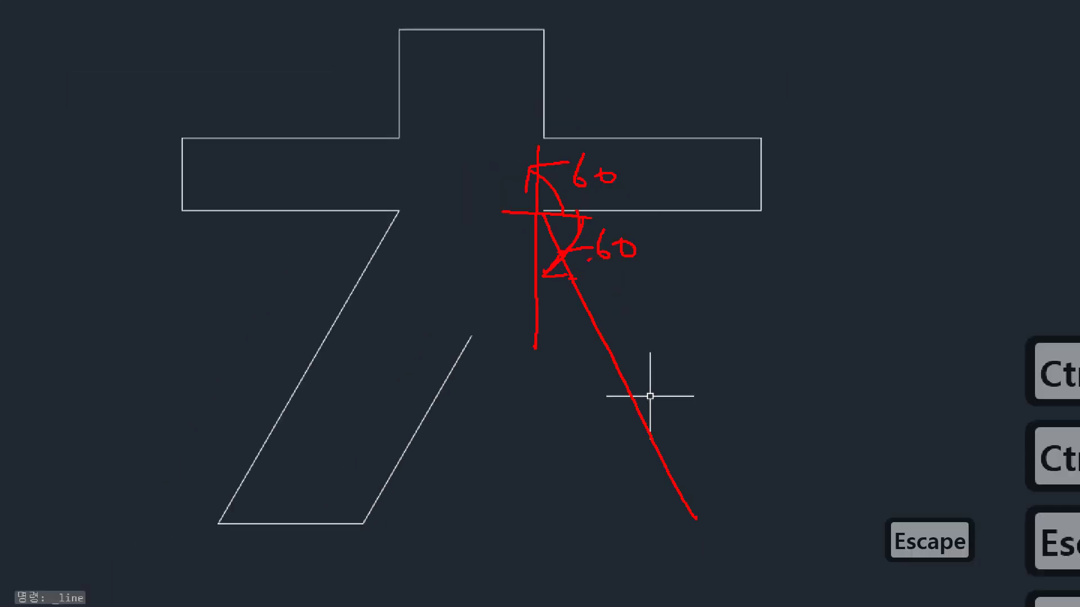
# From the crossbar's inner corner, draw 100<-60, a 40-unit base left, closing at the inner stroke
pyautogui.click(16, 54)
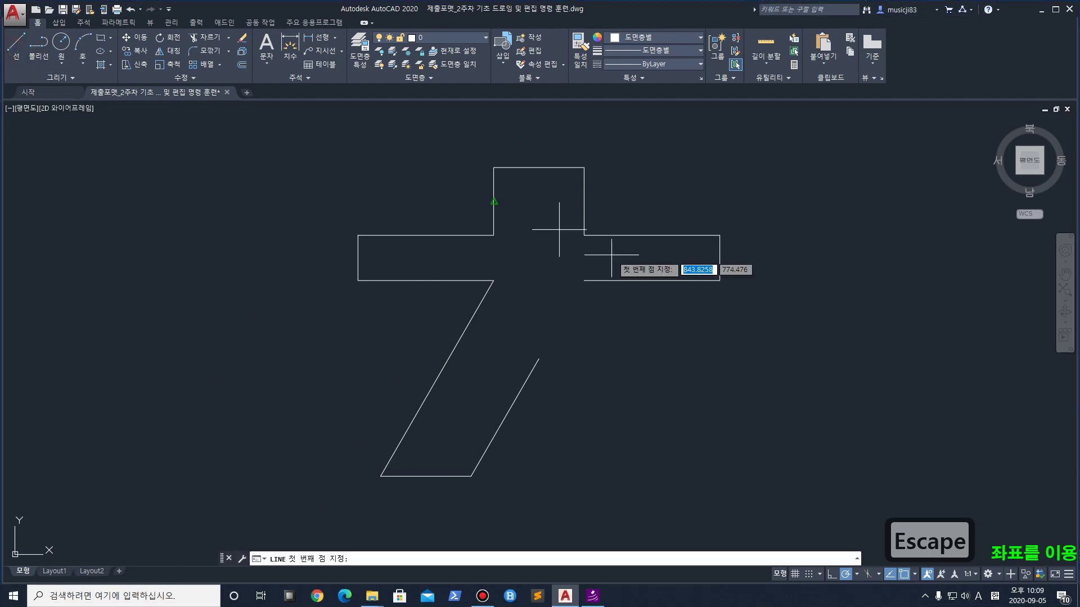
pyautogui.click(584, 280)
pyautogui.write('10')
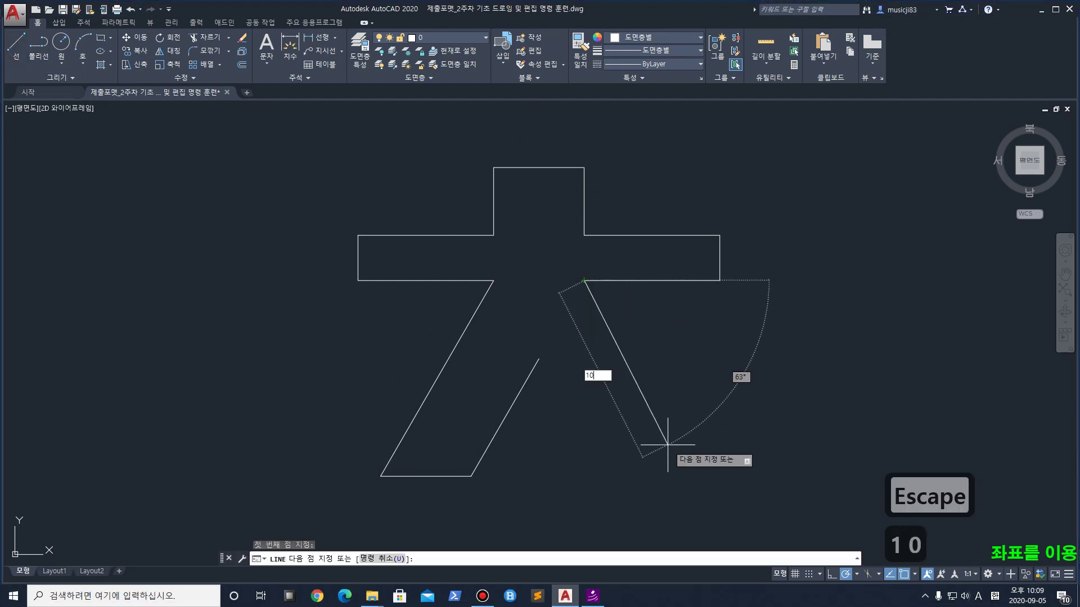
pyautogui.write('0<')
pyautogui.write('-60')
pyautogui.press('Return')
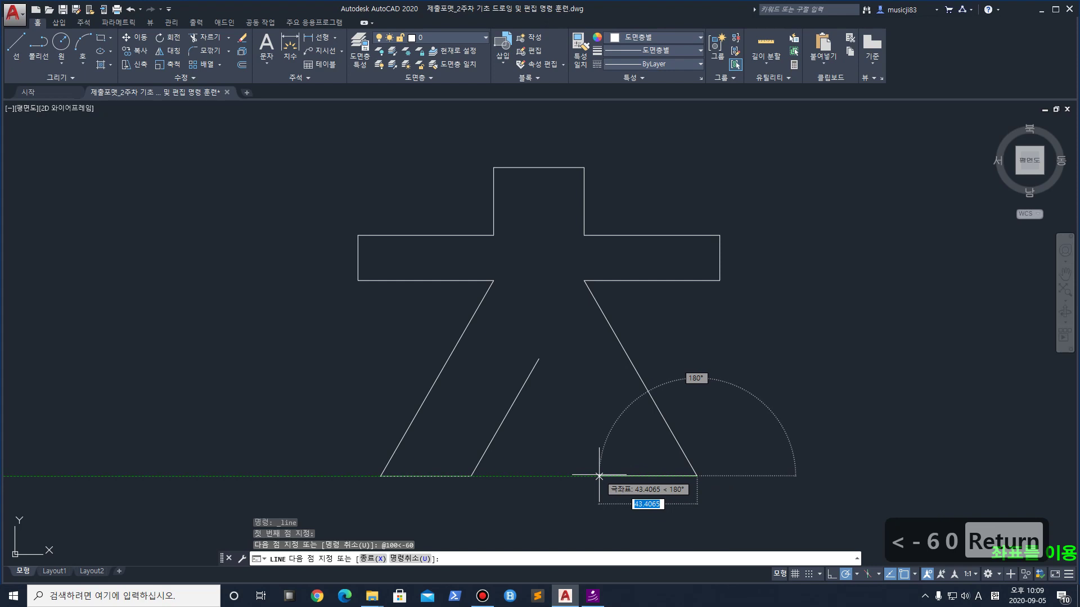
pyautogui.write('40')
pyautogui.press('Return')
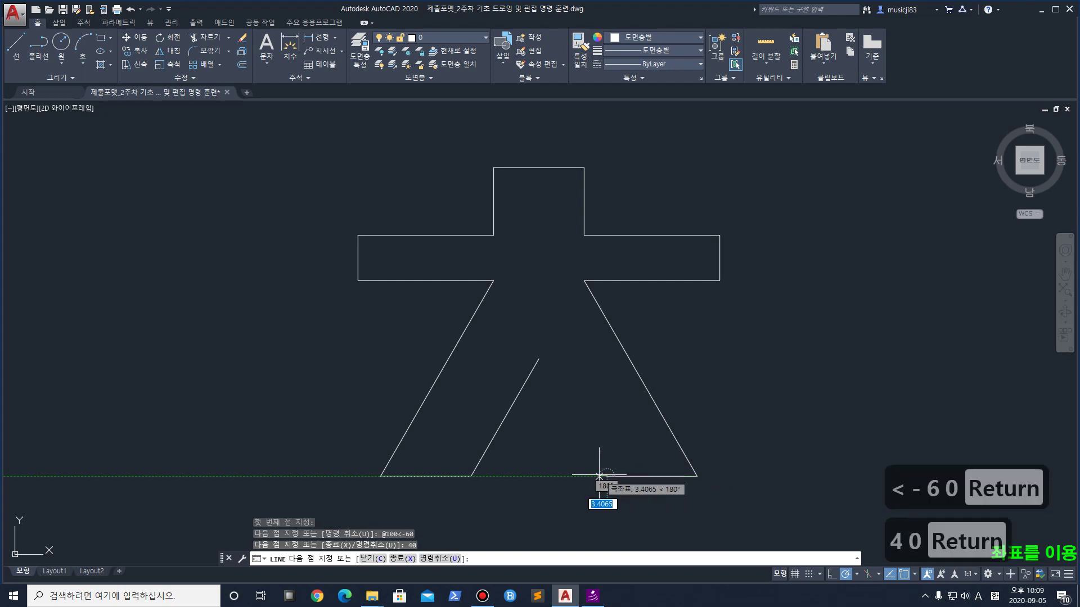
pyautogui.click(538, 358)
pyautogui.press('Return')
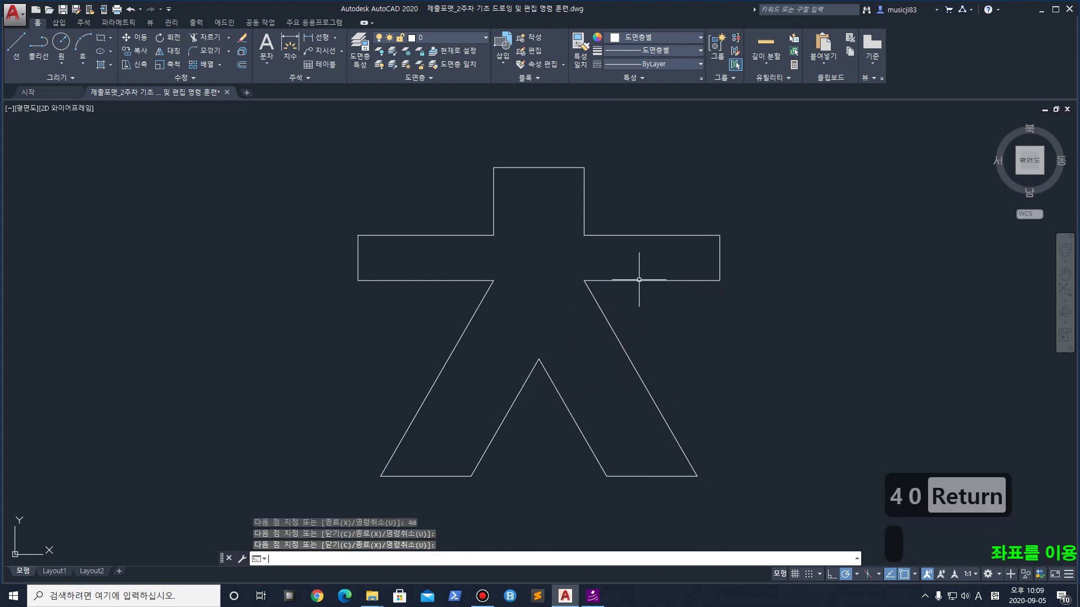
pyautogui.scroll(-4, 631, 275)
pyautogui.scroll(-2, 631, 275)
# Select the parallelogram with a window and move it further right
pyautogui.moveTo(348, 394); pyautogui.dragTo(466, 369, button='middle')
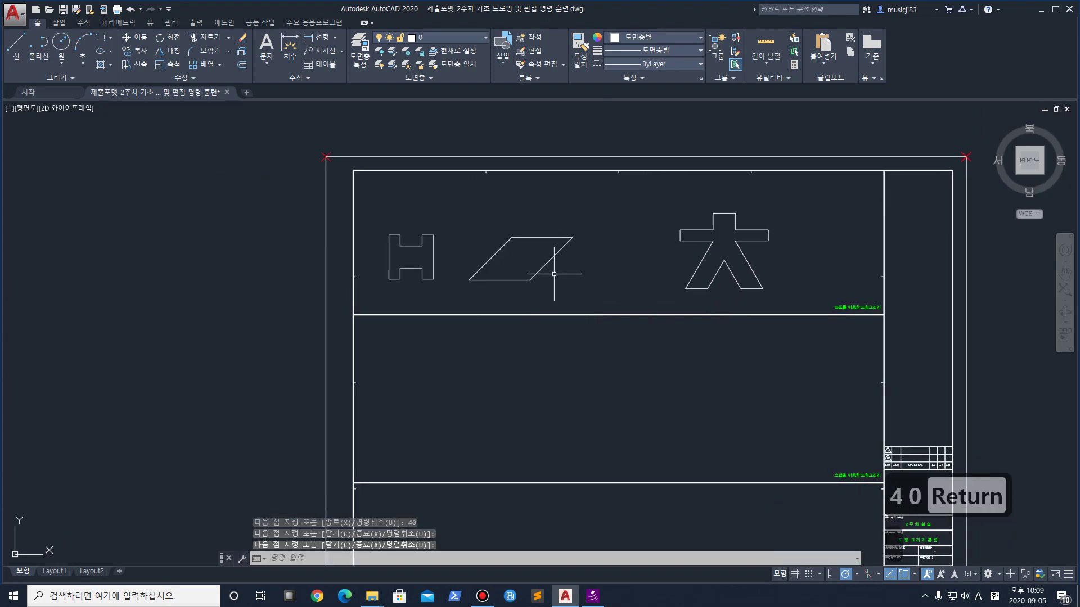
pyautogui.scroll(4, 563, 286)
pyautogui.click(616, 311)
pyautogui.click(290, 111)
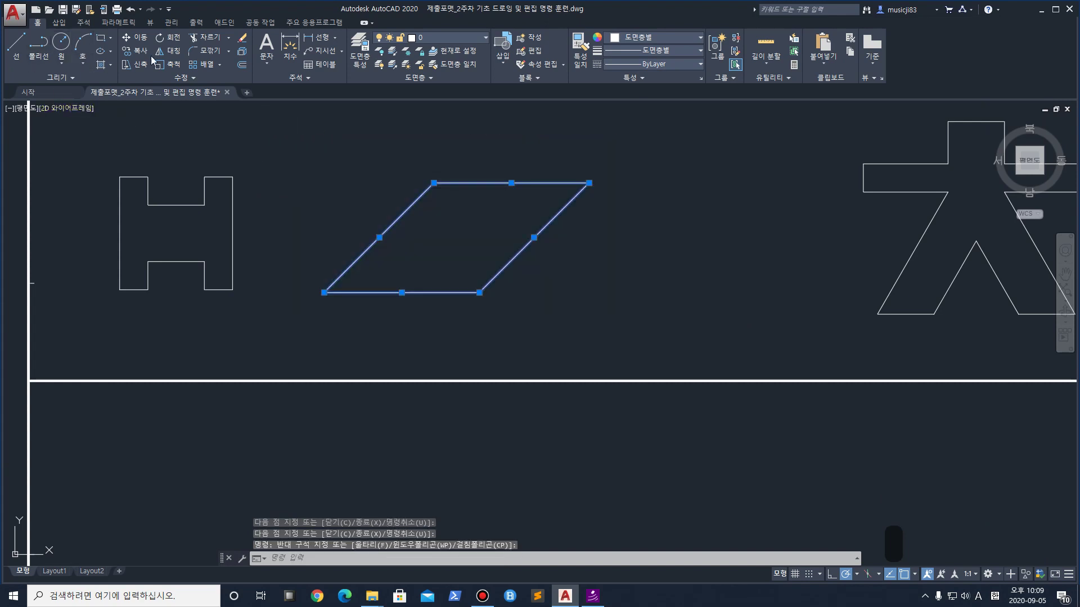
pyautogui.click(133, 42)
pyautogui.click(630, 309)
pyautogui.click(787, 308)
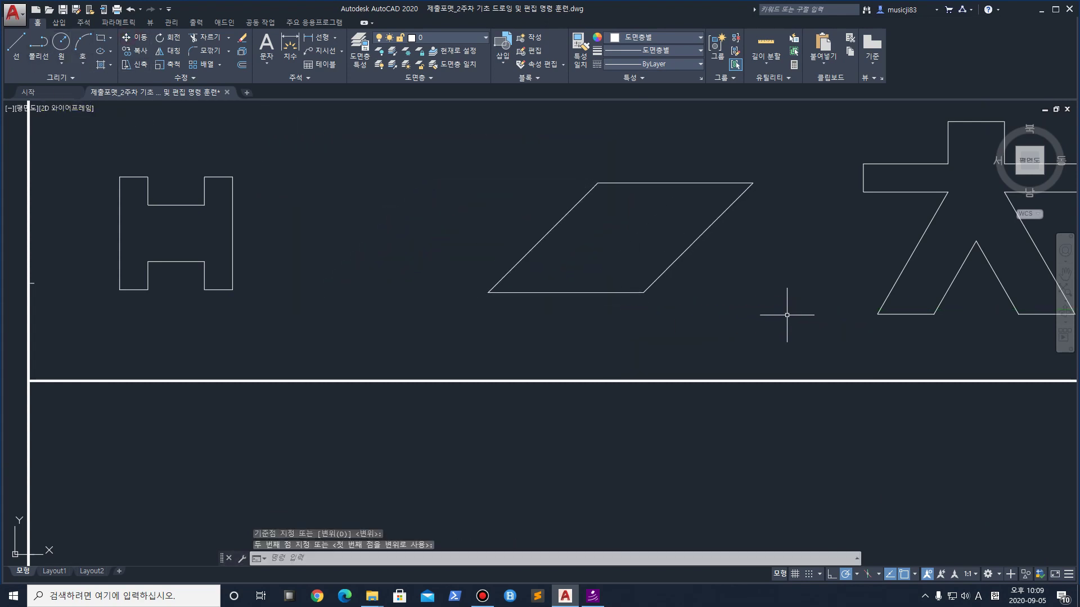
pyautogui.scroll(-5, 689, 286)
pyautogui.scroll(-2, 619, 287)
pyautogui.scroll(4, 554, 285)
# Select just the H shape and move it a little to the right
pyautogui.click(579, 307)
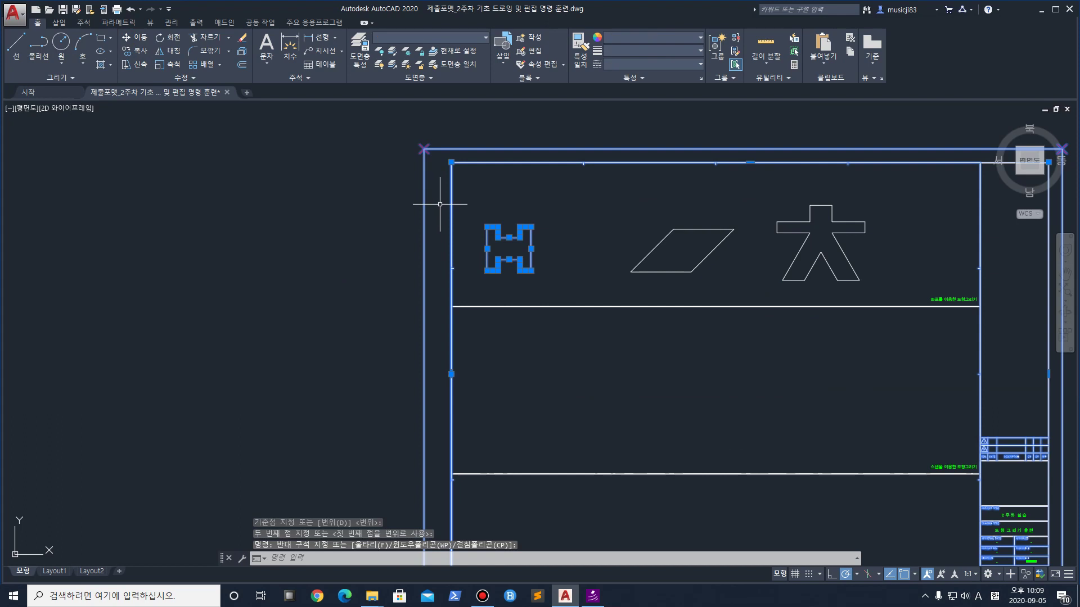
pyautogui.press('Escape')
pyautogui.click(579, 277)
pyautogui.click(495, 232)
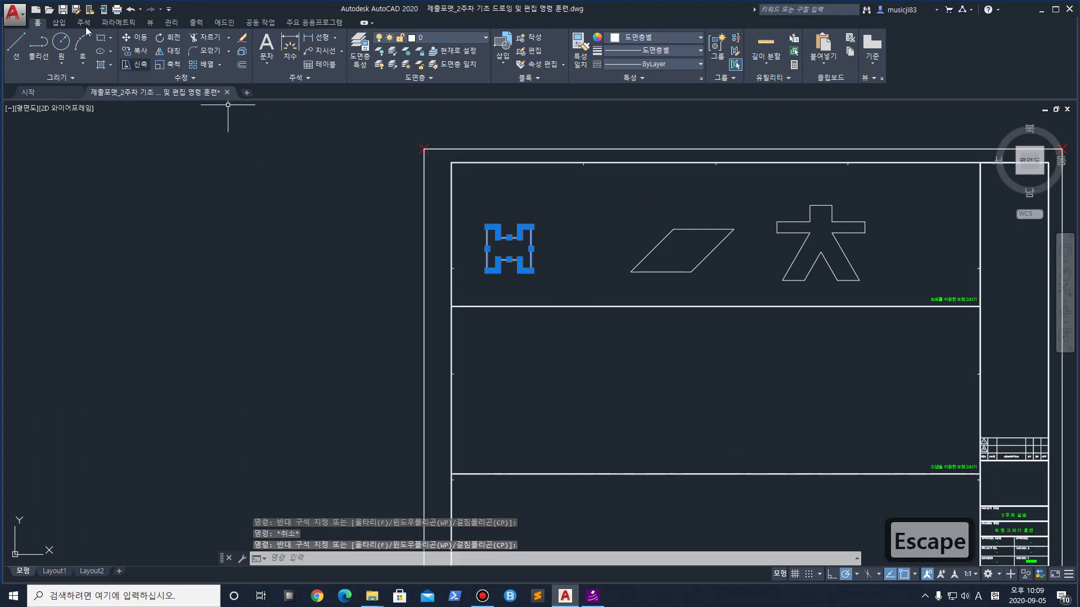
pyautogui.click(137, 45)
pyautogui.click(549, 281)
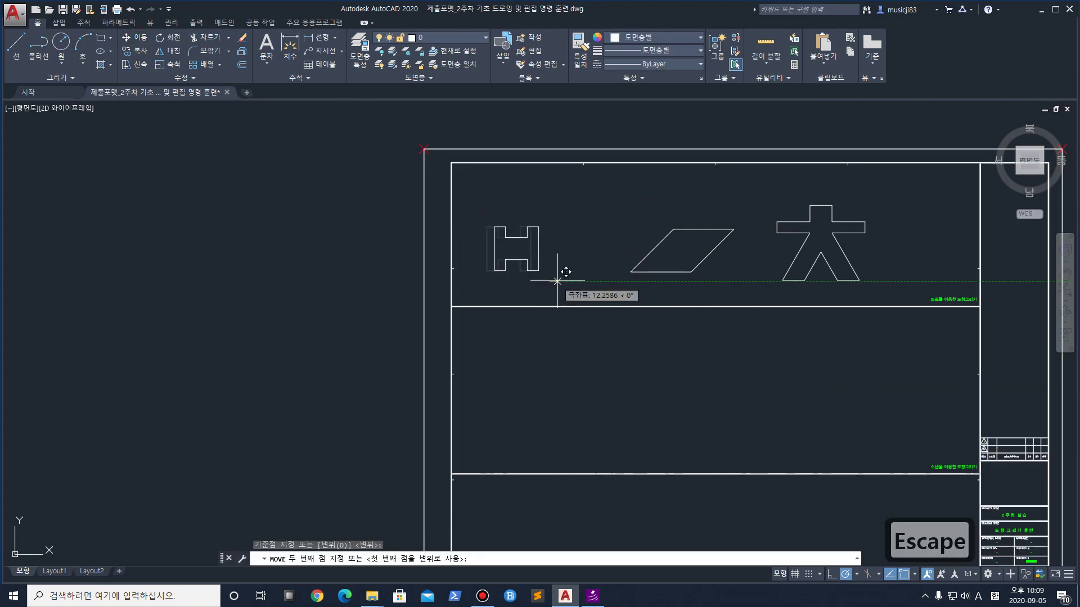
pyautogui.click(590, 281)
pyautogui.scroll(2, 714, 241)
pyautogui.scroll(3, 424, 275)
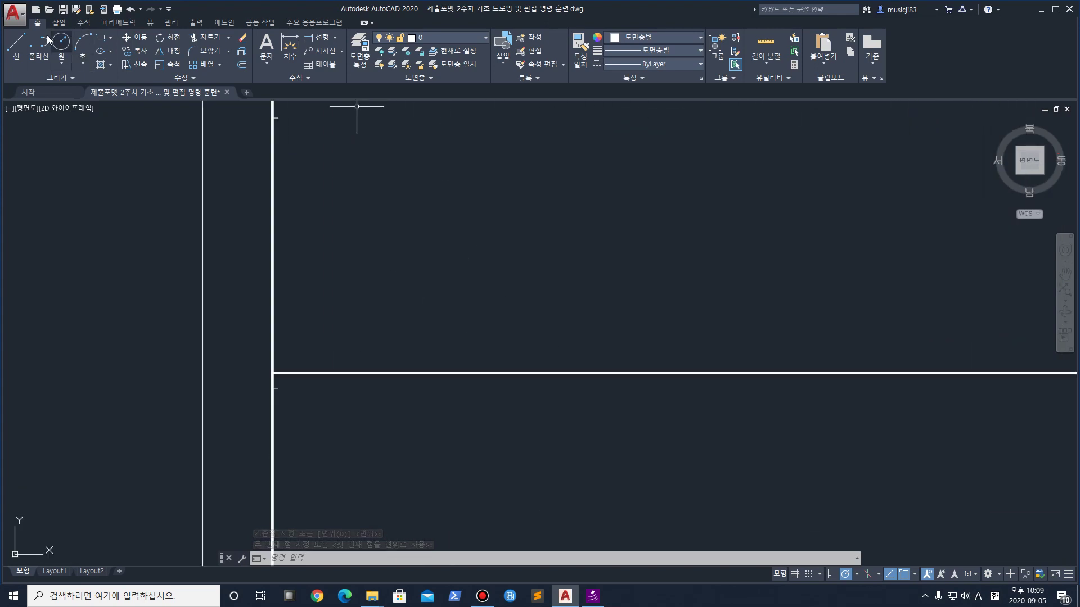
pyautogui.click(100, 39)
pyautogui.moveTo(435, 197); pyautogui.dragTo(406, 334, button='middle')
pyautogui.scroll(-5, 444, 283)
pyautogui.scroll(5, 405, 357)
pyautogui.click(371, 414)
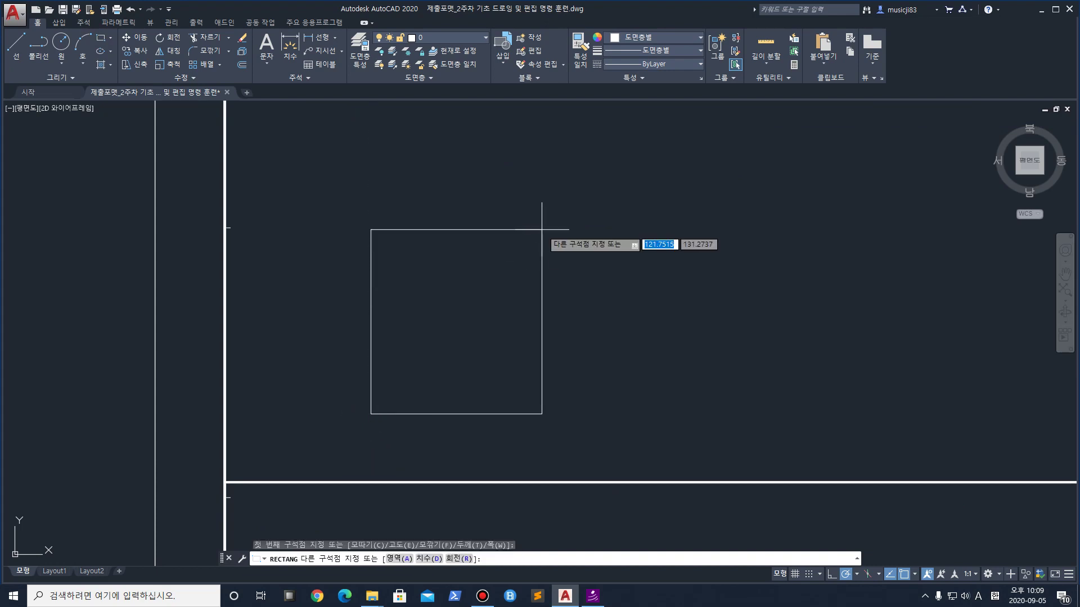
pyautogui.write('@')
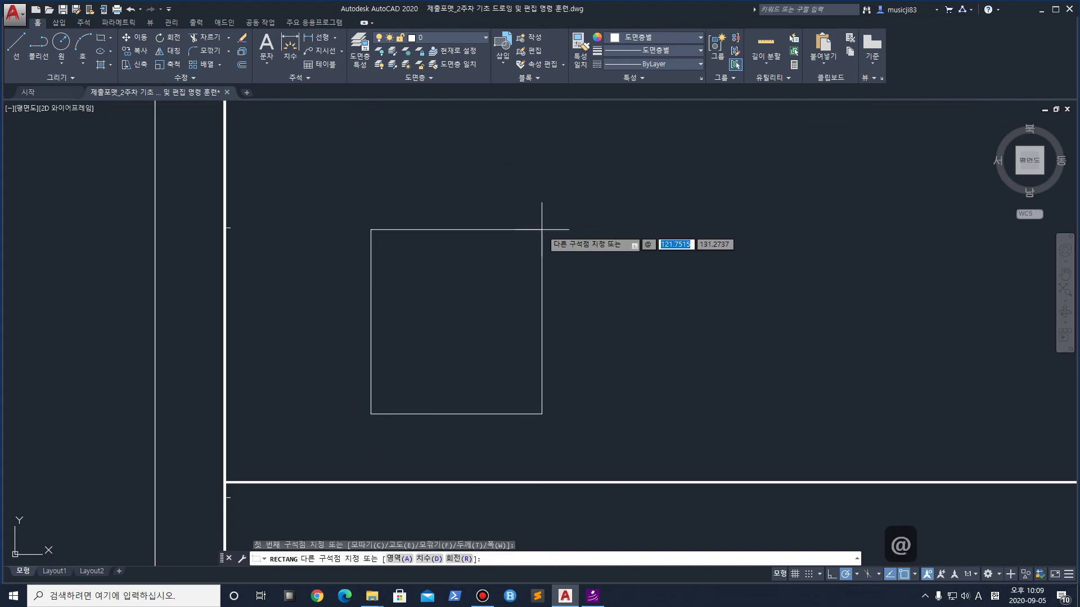
pyautogui.write('200,200')
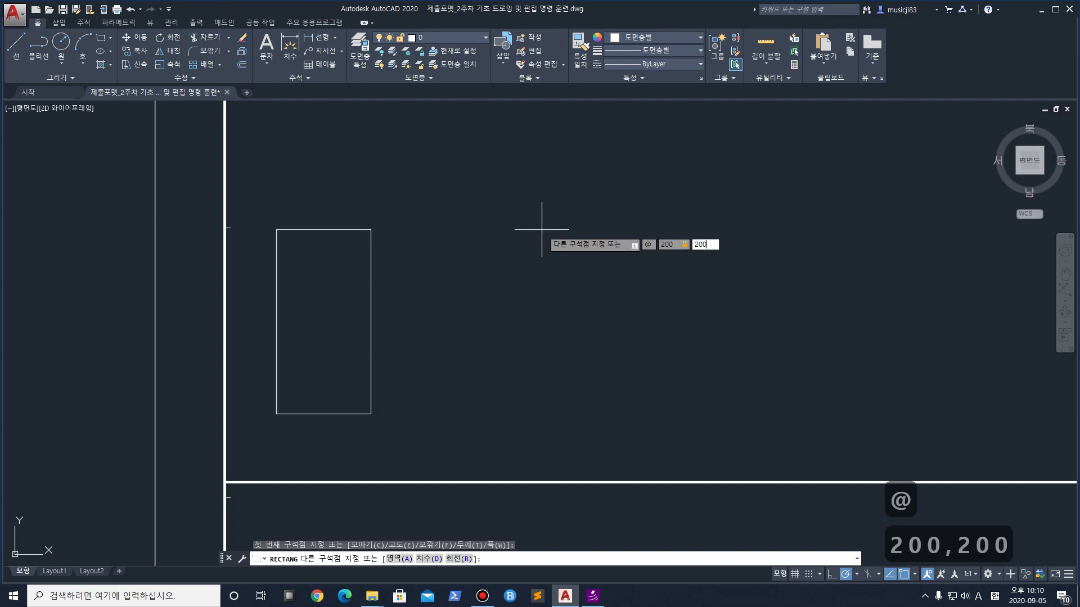
pyautogui.press('Return')
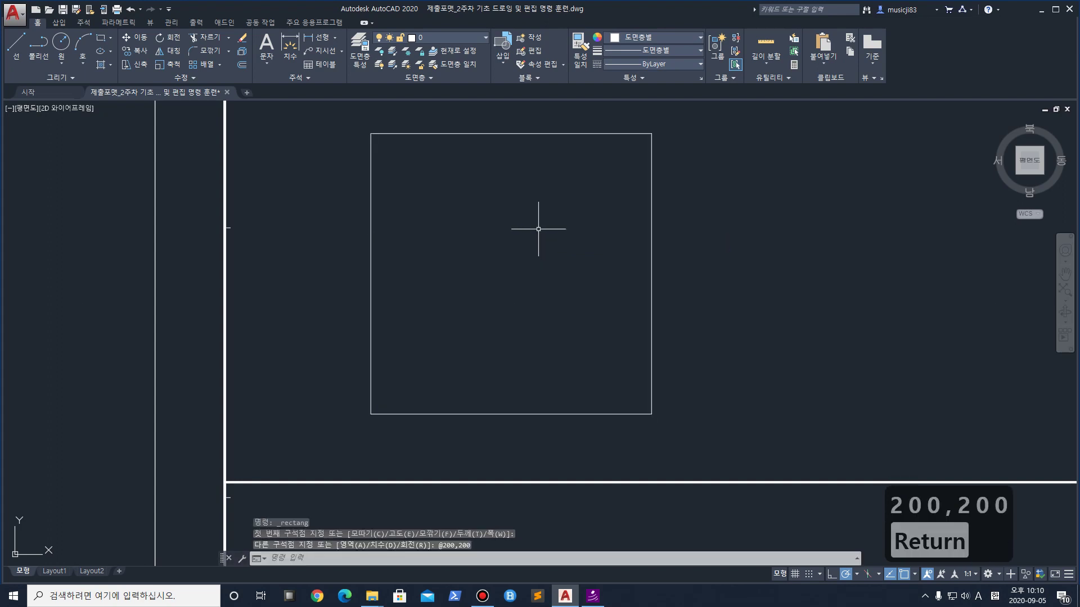
# Draw horizontal and vertical center lines between the square's side midpoints
pyautogui.click(18, 43)
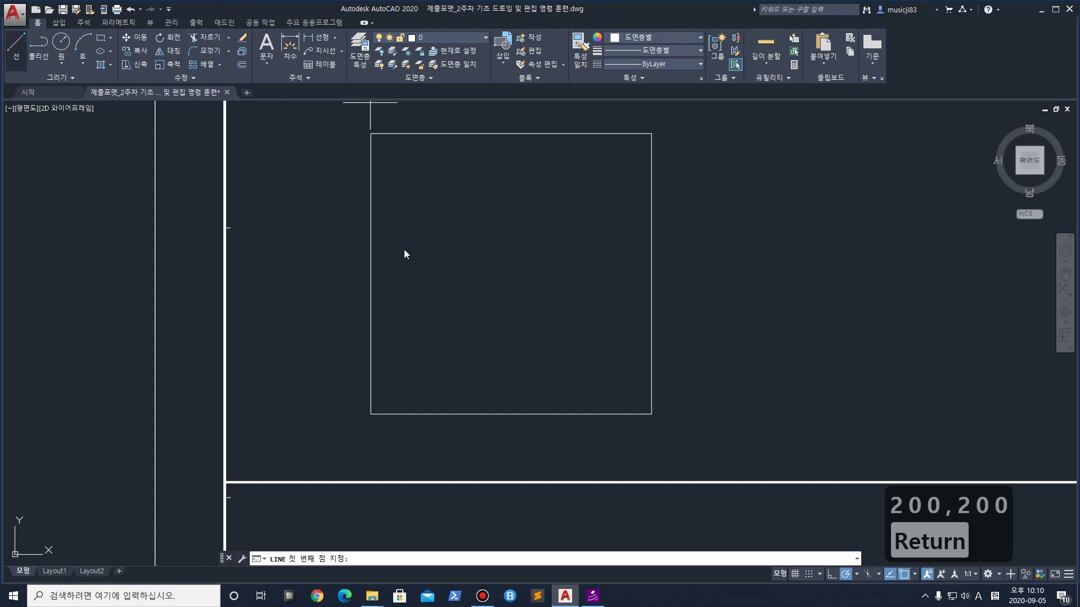
pyautogui.click(371, 274)
pyautogui.click(652, 275)
pyautogui.press('space')
pyautogui.press('space')
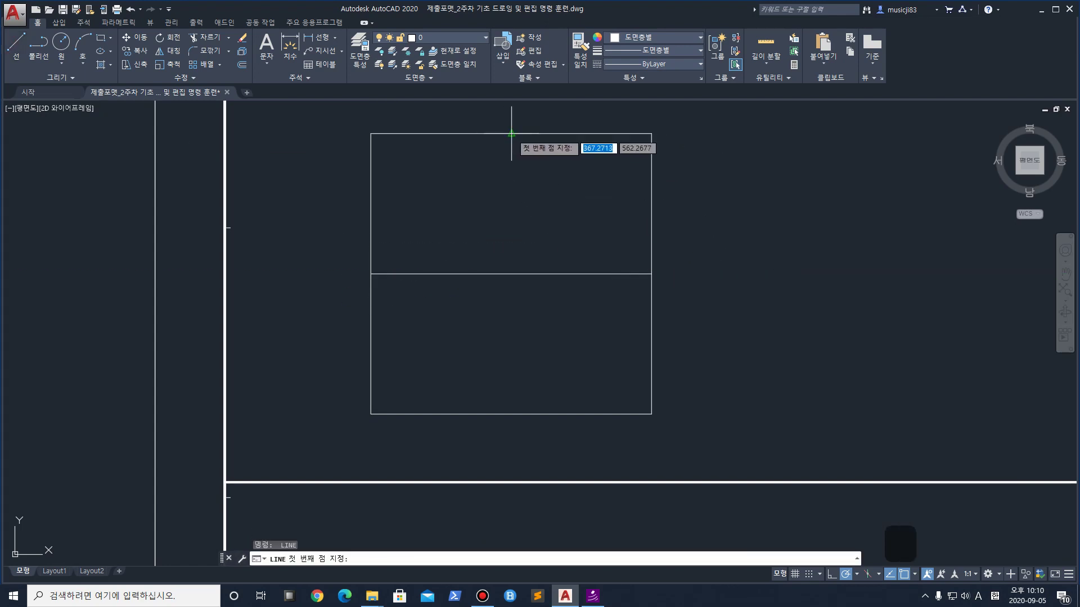
pyautogui.click(510, 133)
pyautogui.click(511, 415)
pyautogui.press('space')
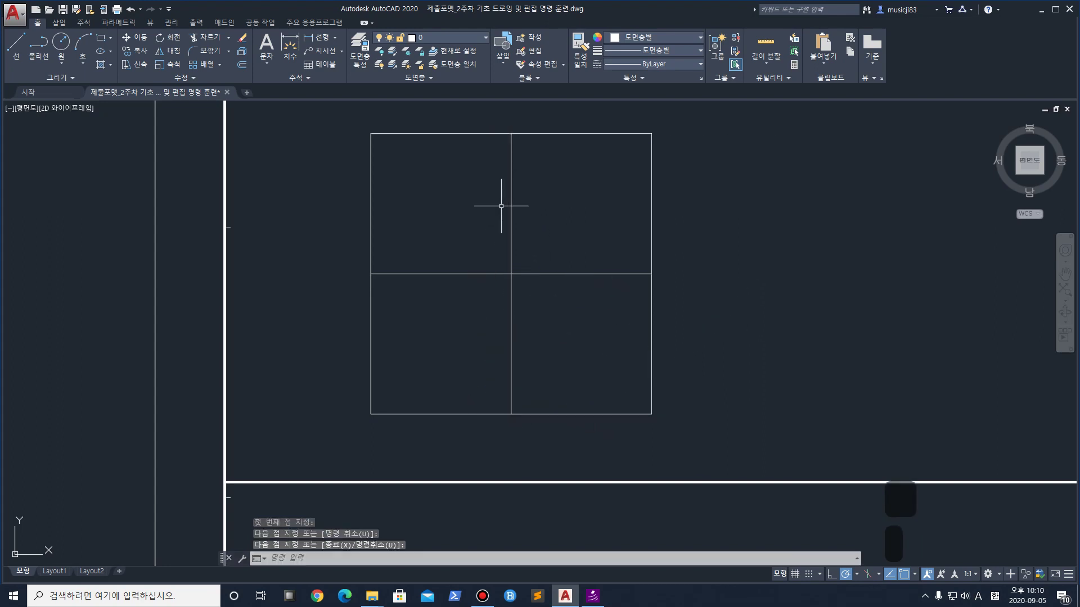
# Draw a diamond joining the left, top, right and bottom midpoints of the square
pyautogui.press('space')
pyautogui.click(370, 274)
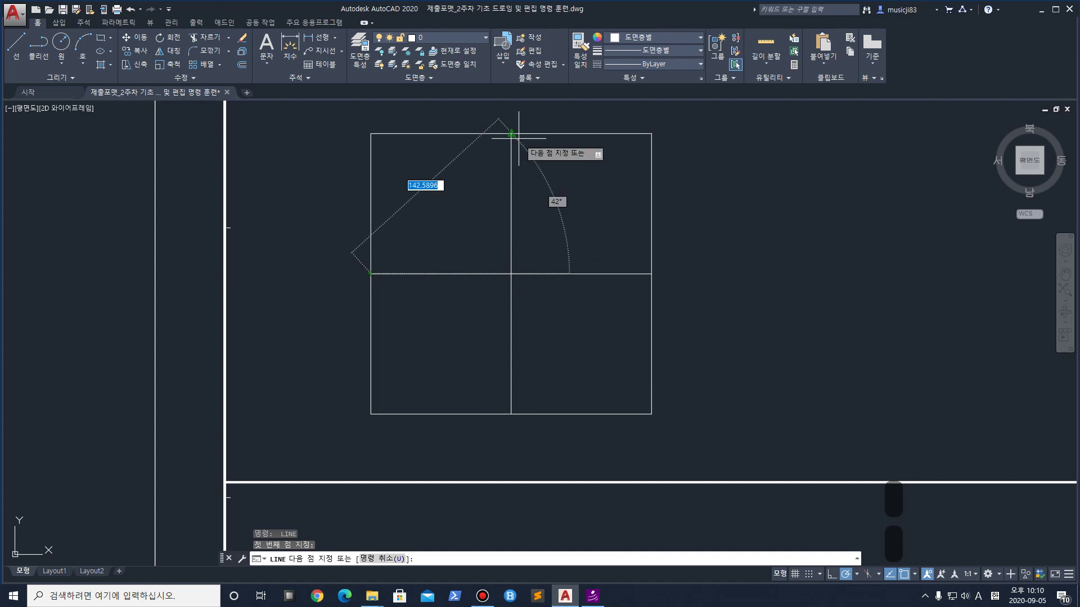
pyautogui.click(512, 133)
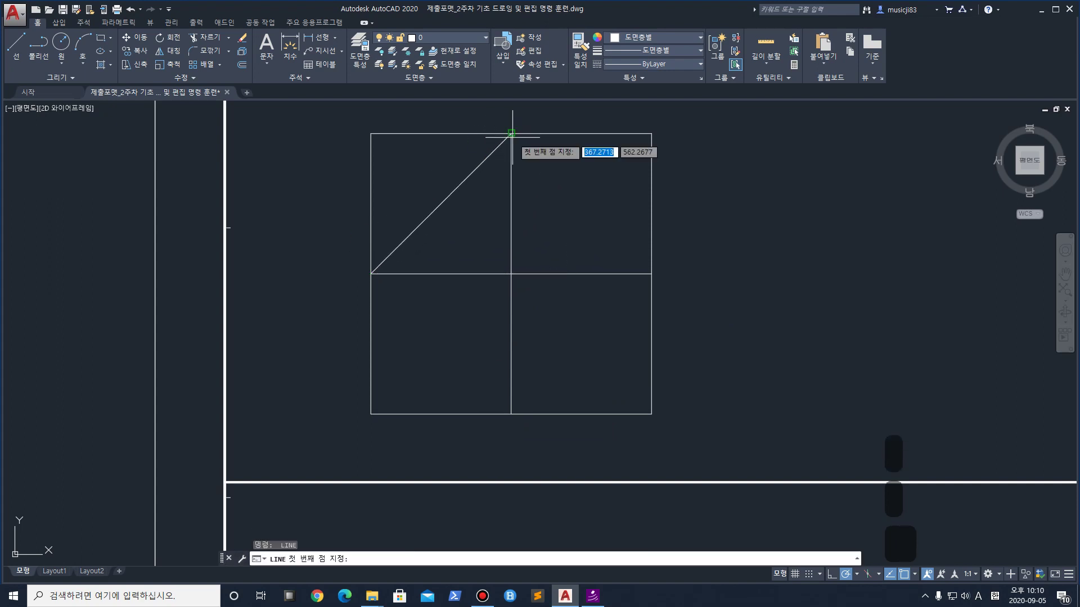
pyautogui.click(651, 274)
pyautogui.press('space')
pyautogui.press('space')
pyautogui.click(652, 274)
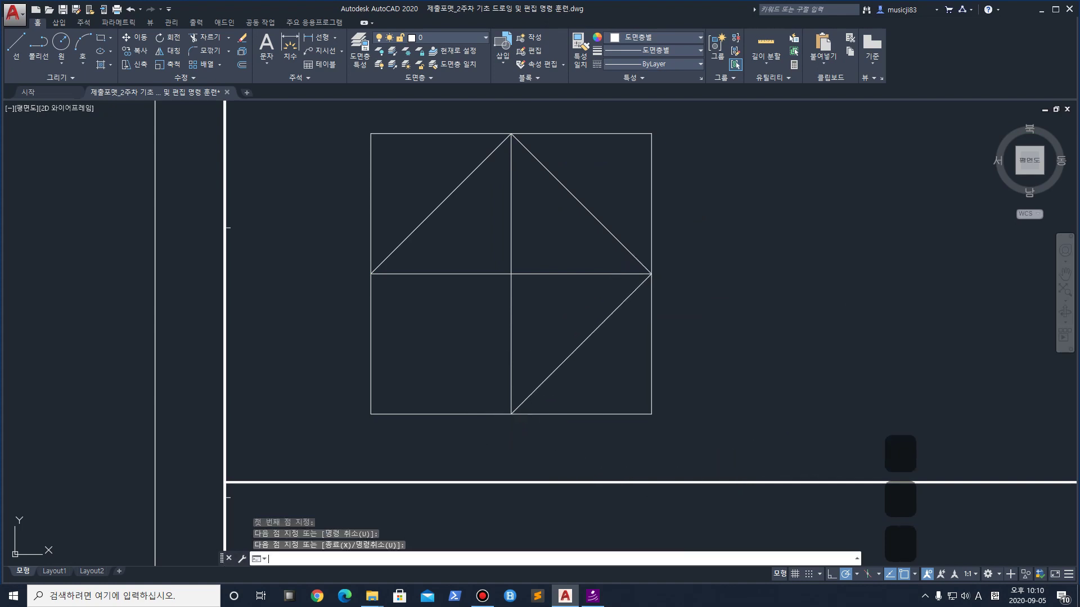
pyautogui.click(511, 413)
pyautogui.click(370, 273)
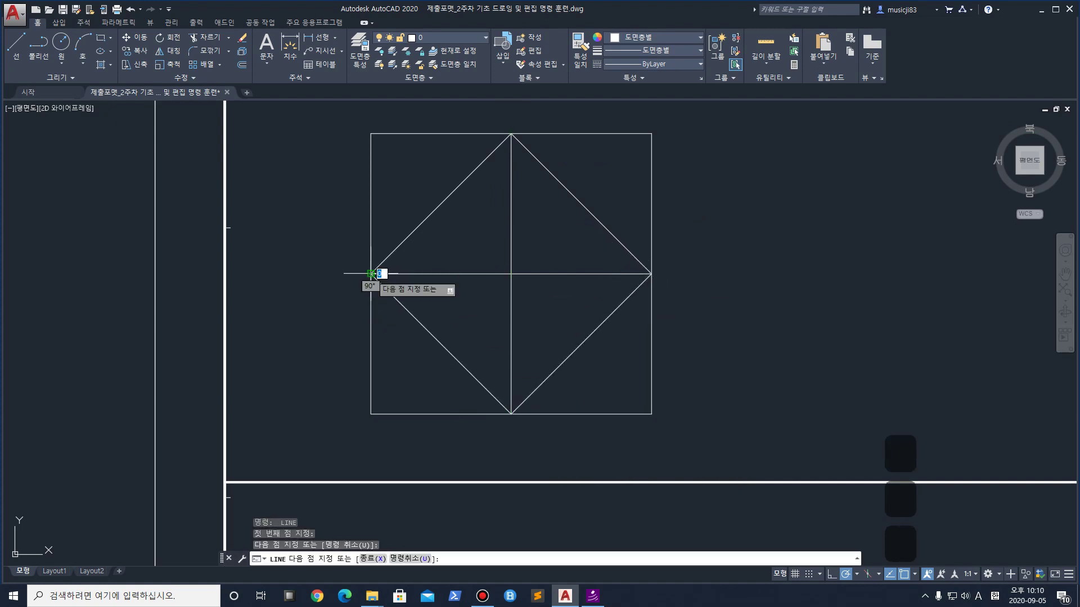
pyautogui.press('space')
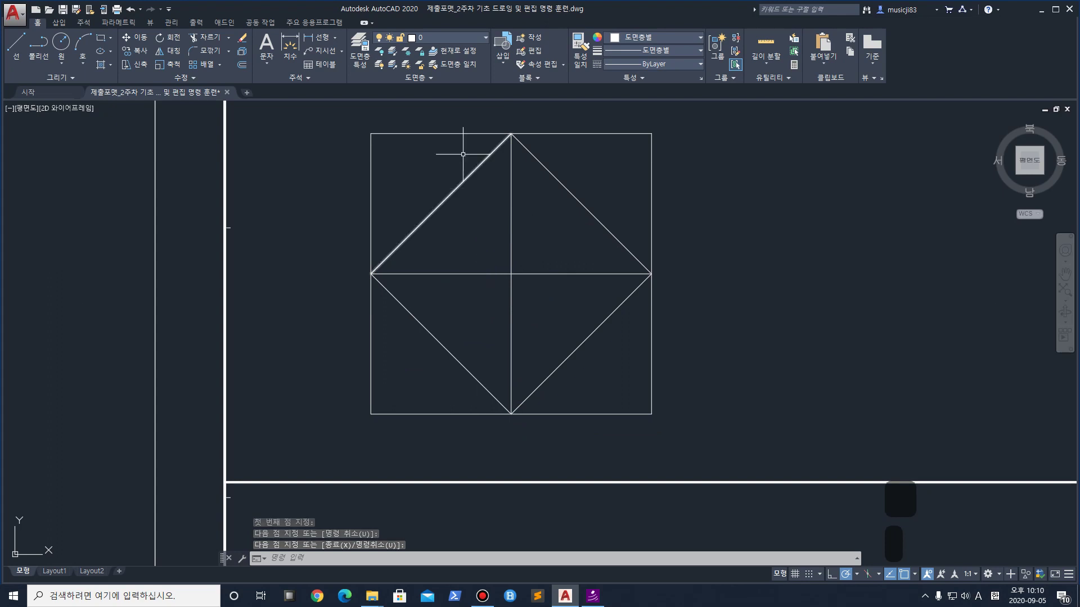
pyautogui.moveTo(386, 144); pyautogui.dragTo(358, 177, button='middle')
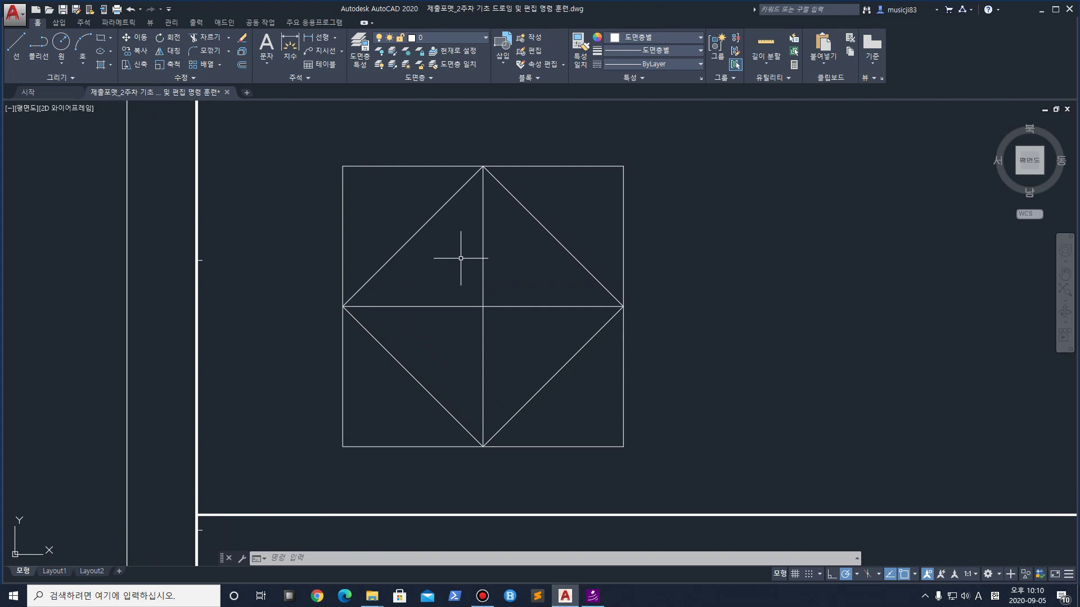
pyautogui.write('CHA')
# Set chamfer distances to 50 and 50 and chamfer the square's top-left corner
pyautogui.click(510, 283)
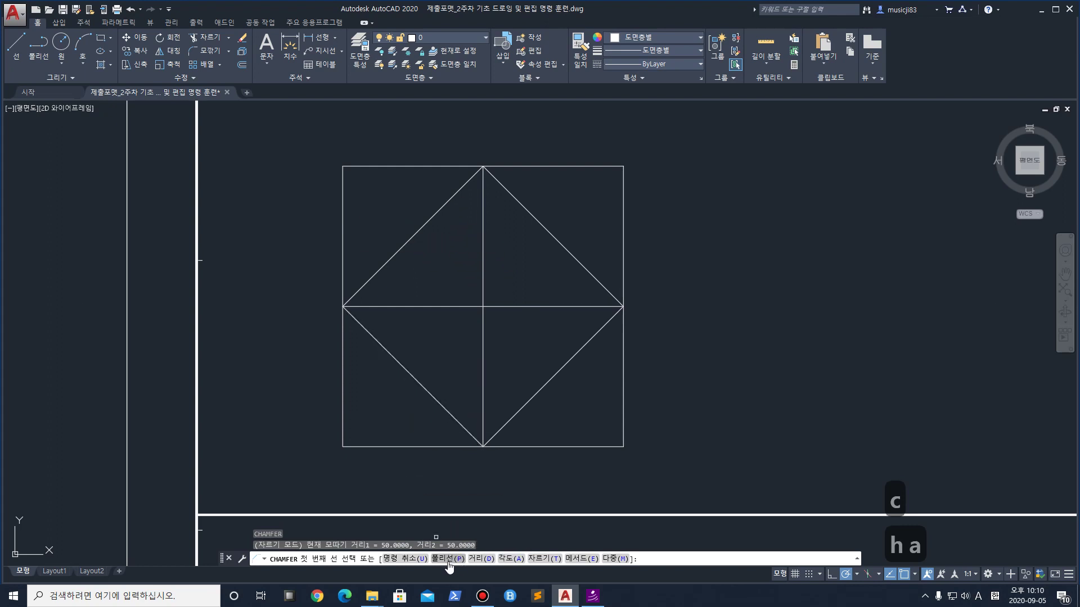
pyautogui.click(481, 558)
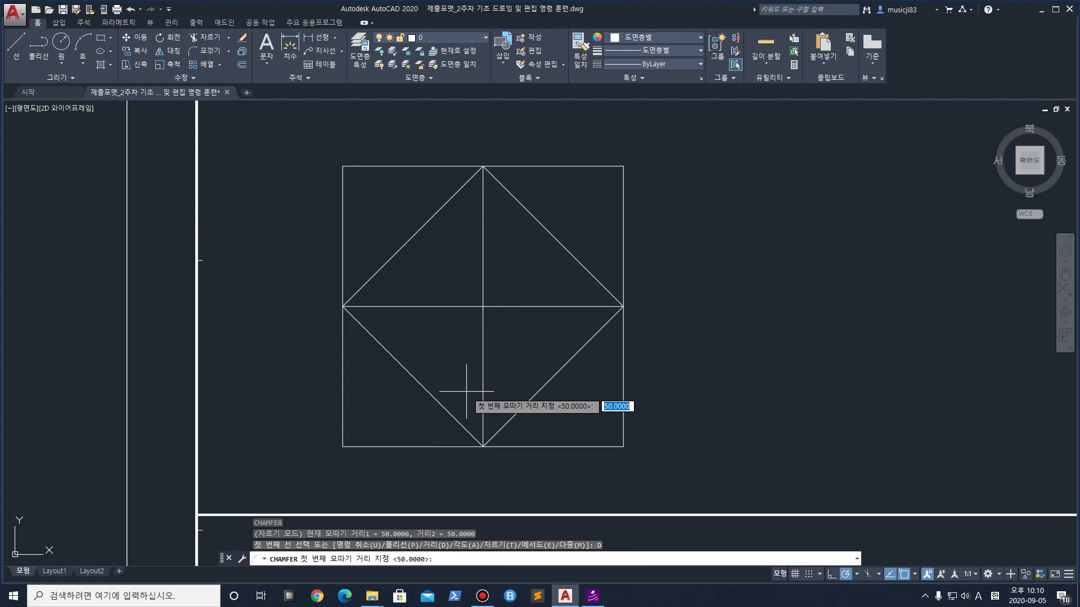
pyautogui.write('50')
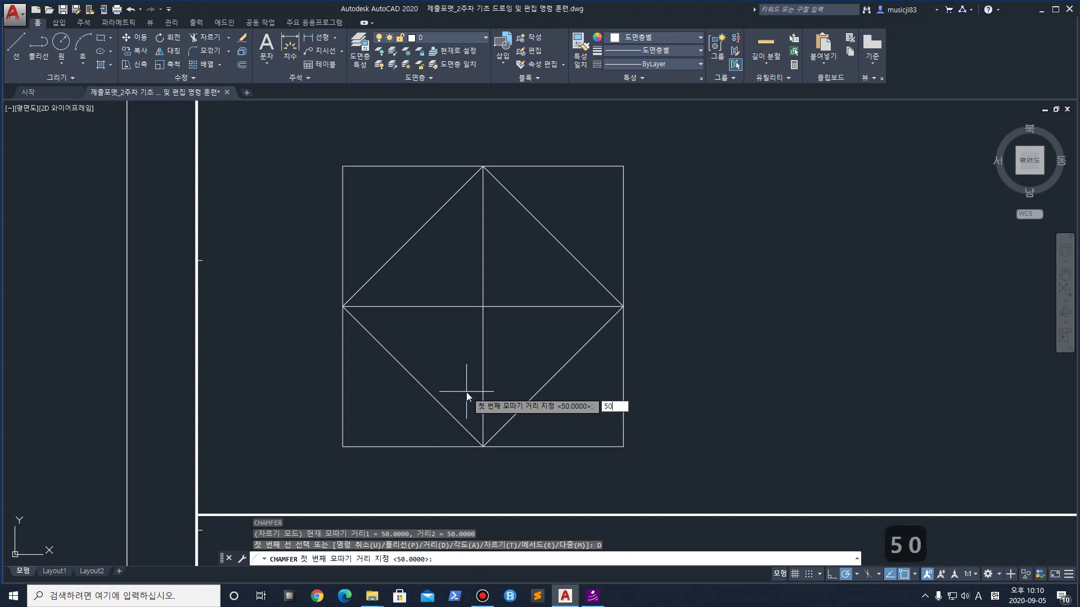
pyautogui.press('Return')
pyautogui.write('50')
pyautogui.press('Return')
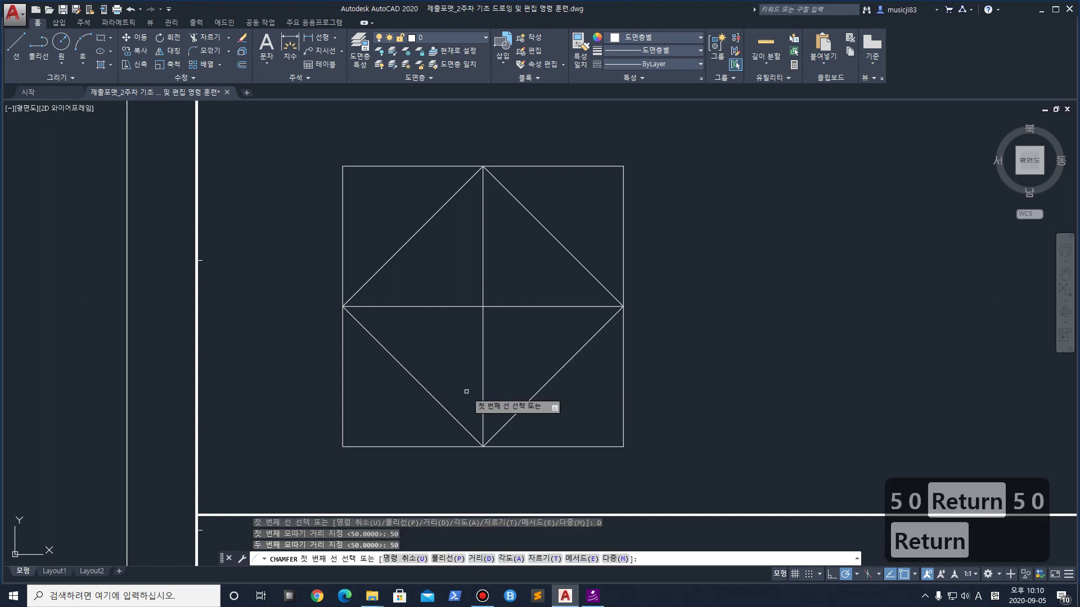
pyautogui.click(340, 197)
pyautogui.click(372, 166)
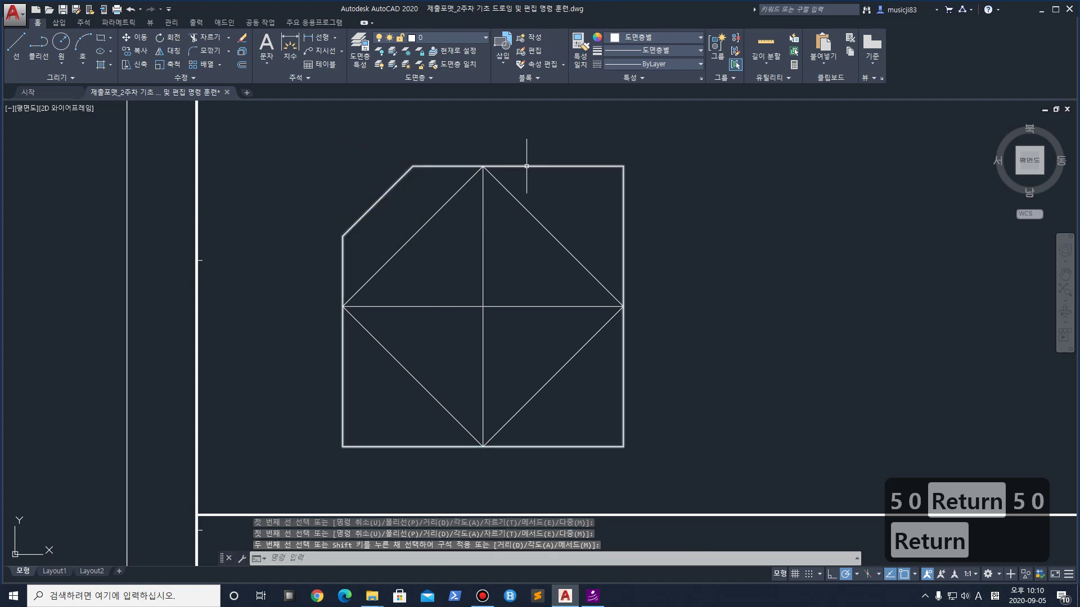
# Dismiss the accidental View Manager and chamfer the top-right corner with CHA
pyautogui.press('v')
pyautogui.press('Escape')
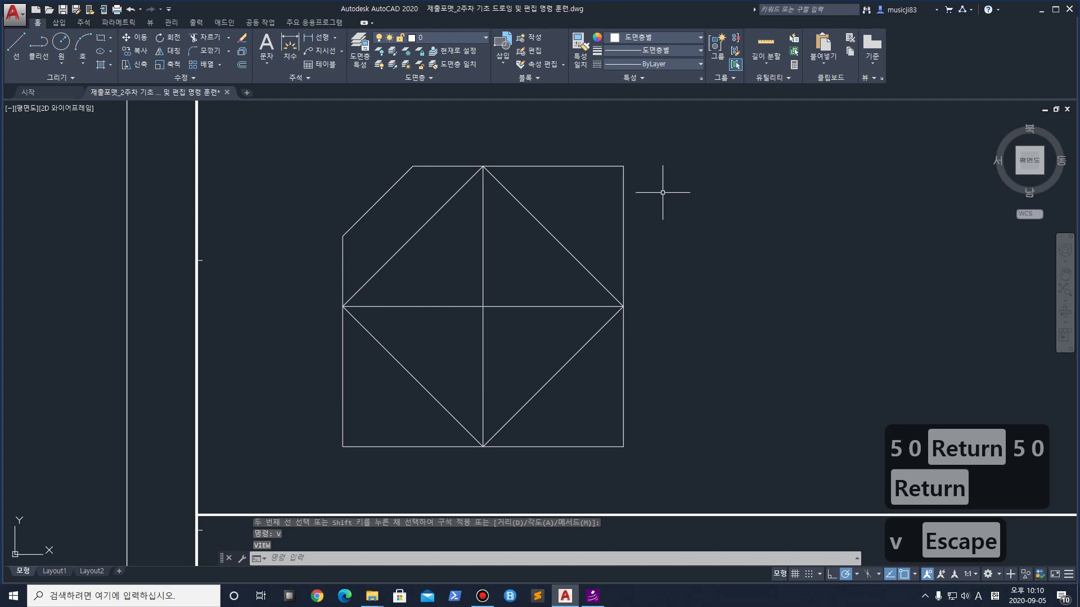
pyautogui.rightClick(579, 174)
pyautogui.press('Escape')
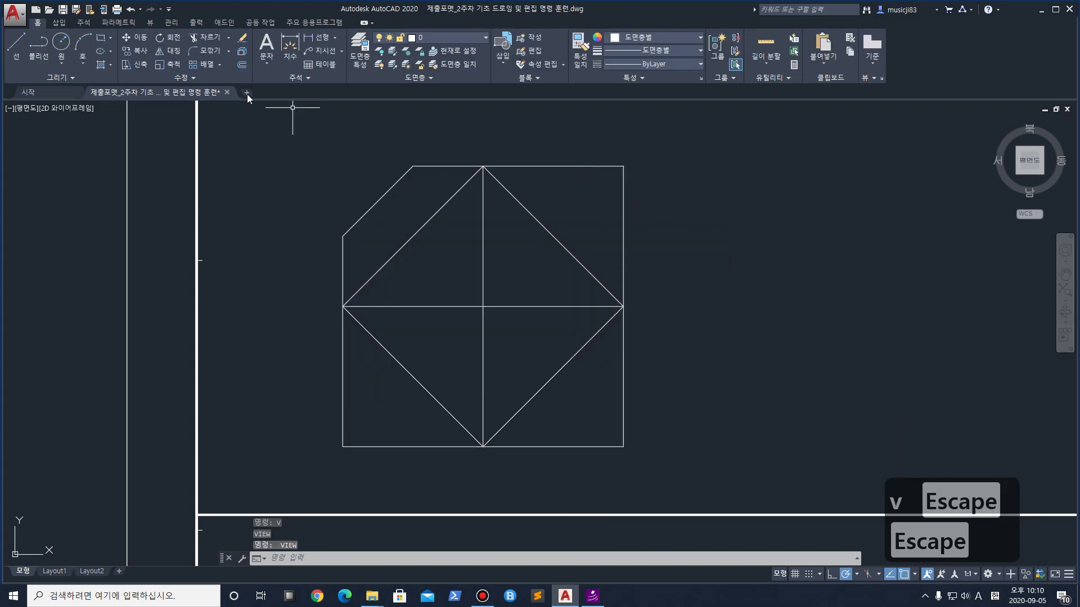
pyautogui.write('cha')
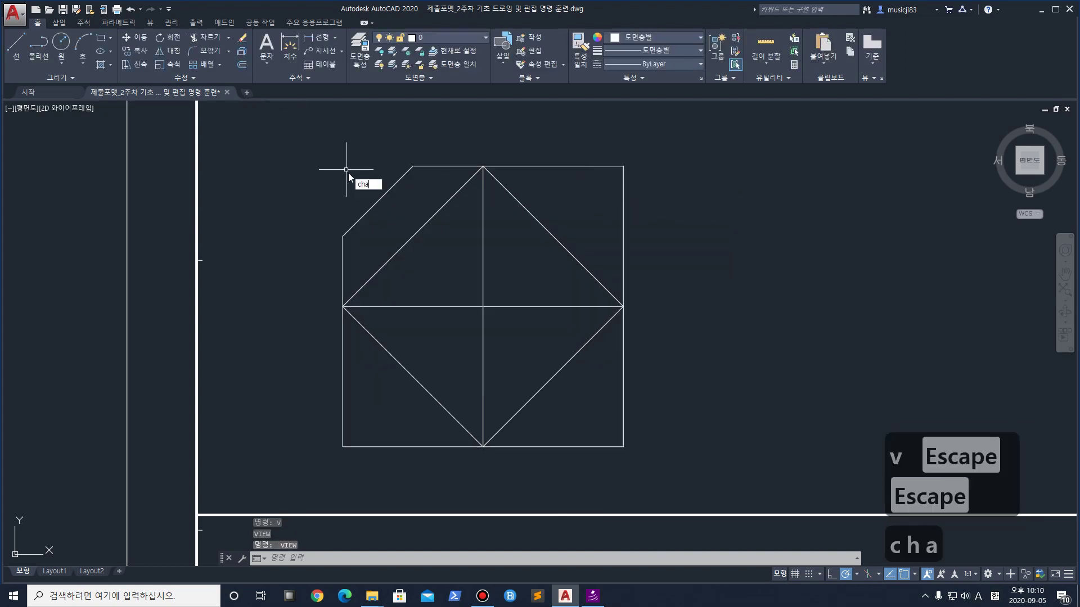
pyautogui.press('Return')
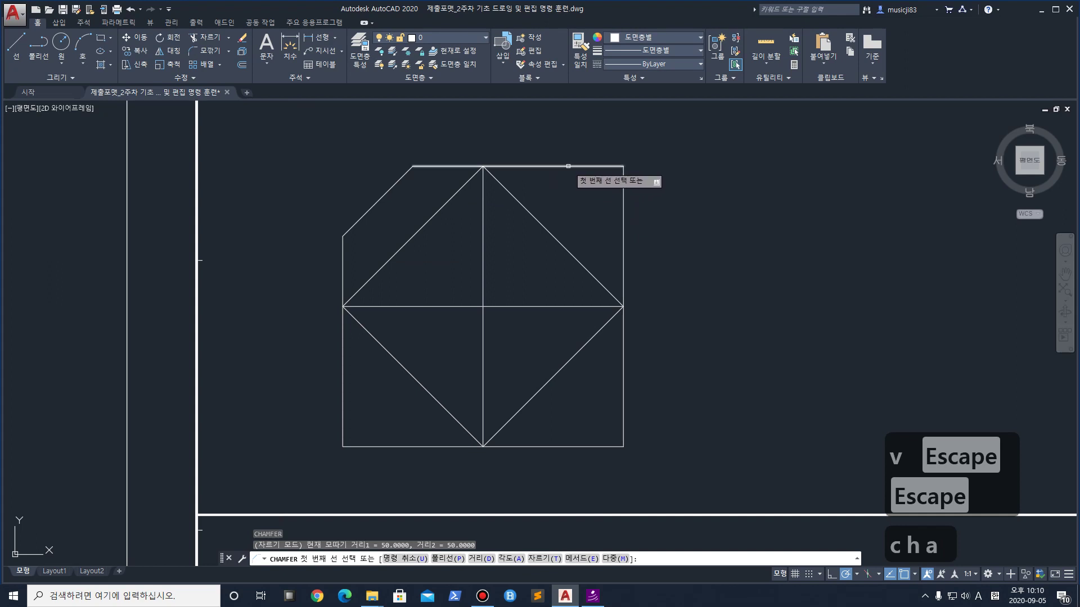
pyautogui.click(568, 167)
pyautogui.click(624, 196)
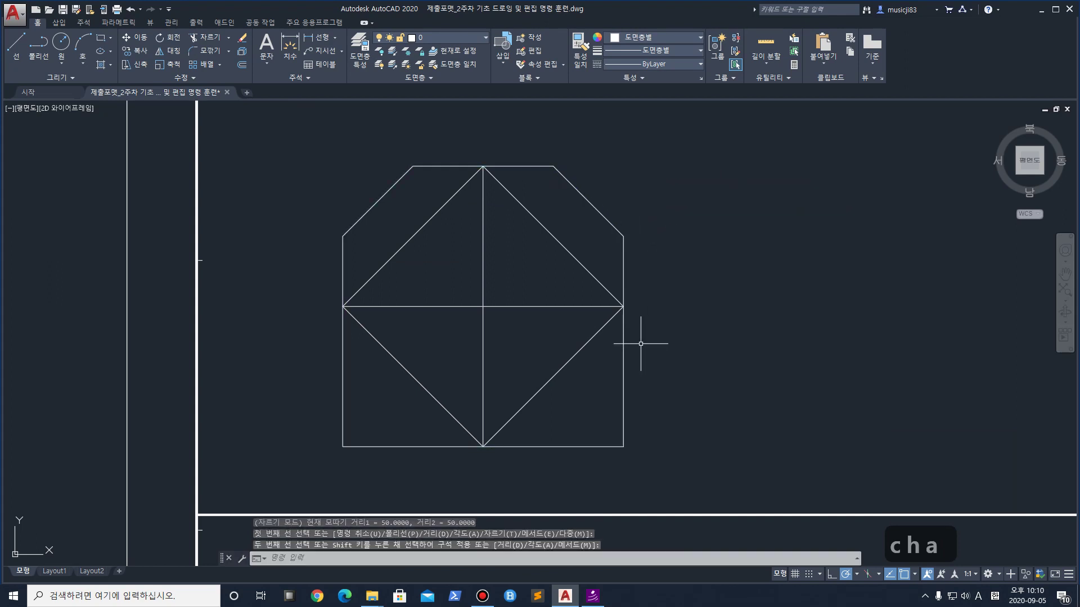
# Chamfer the bottom-right and bottom-left corners at 50 units
pyautogui.press('Return')
pyautogui.click(624, 389)
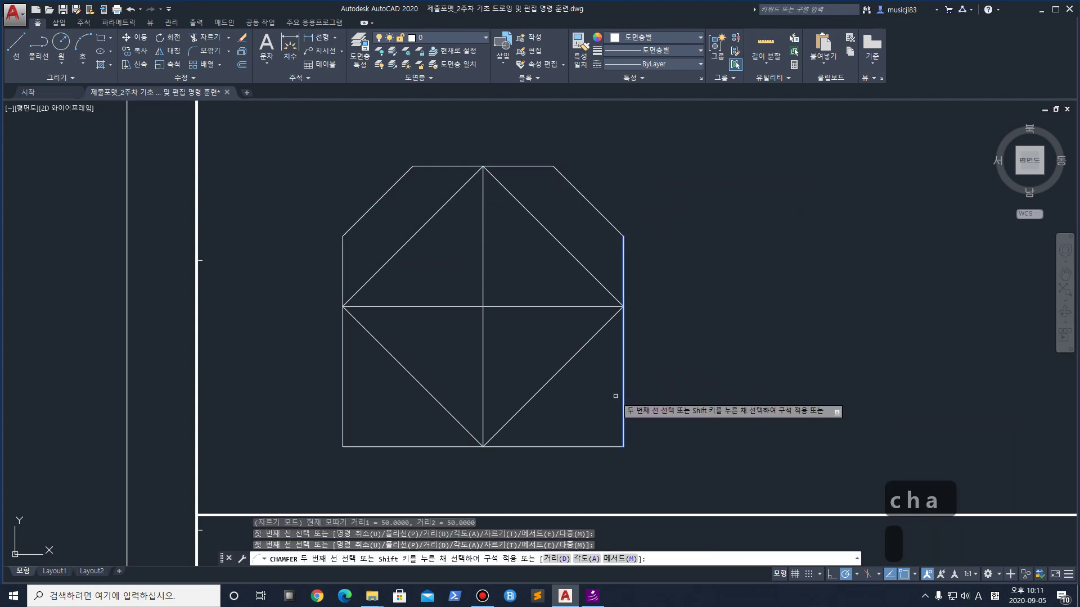
pyautogui.click(551, 447)
pyautogui.press('Return')
pyautogui.click(394, 448)
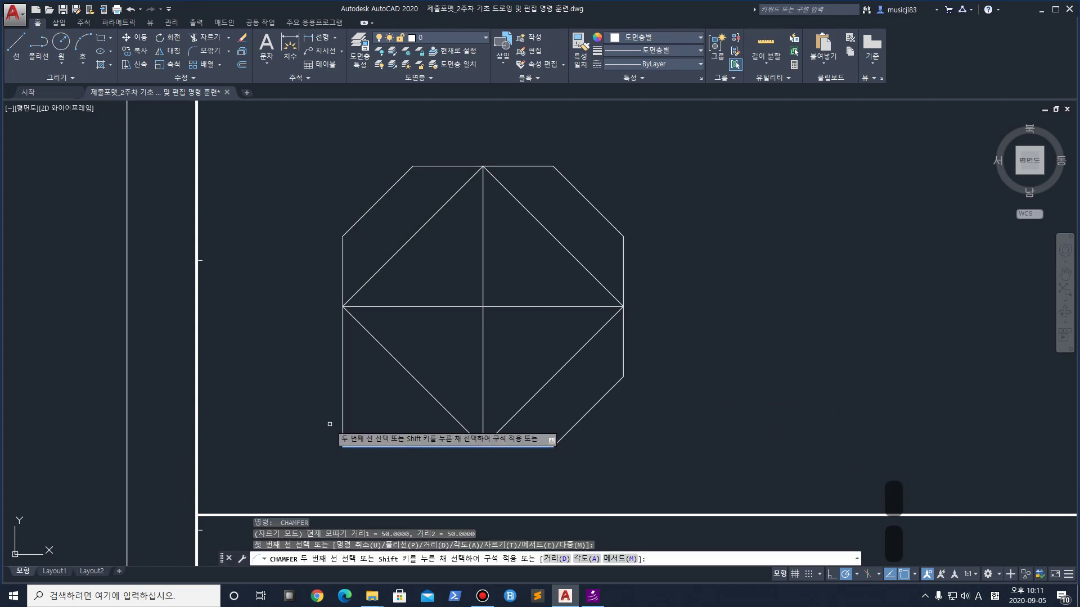
pyautogui.click(343, 416)
pyautogui.press('Return')
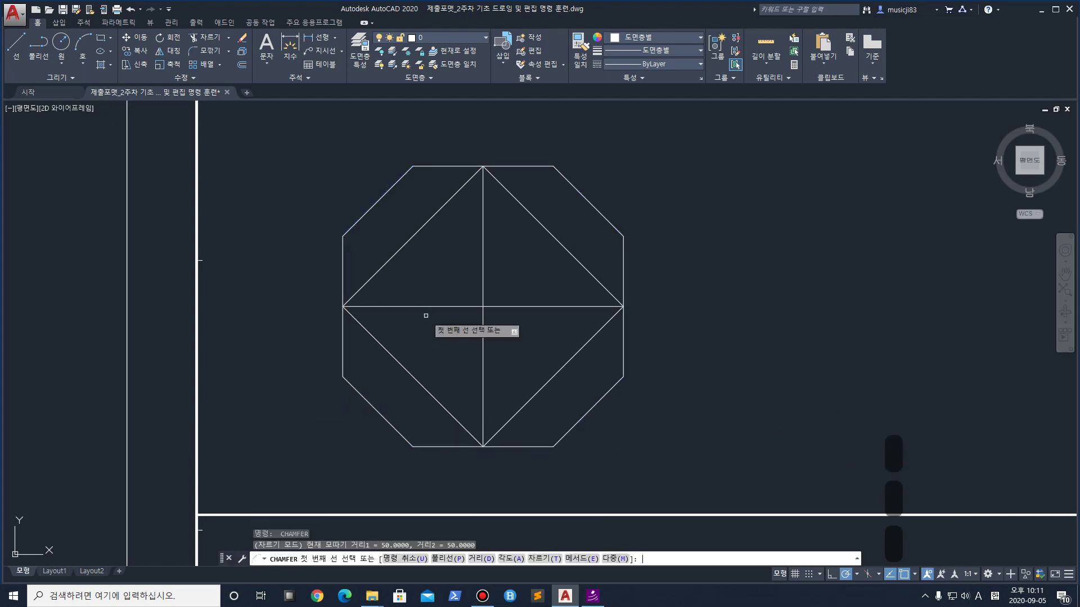
# Draw lines inside the octagon, including a horizontal one from the left vertex to the upper-left crossing
pyautogui.click(16, 45)
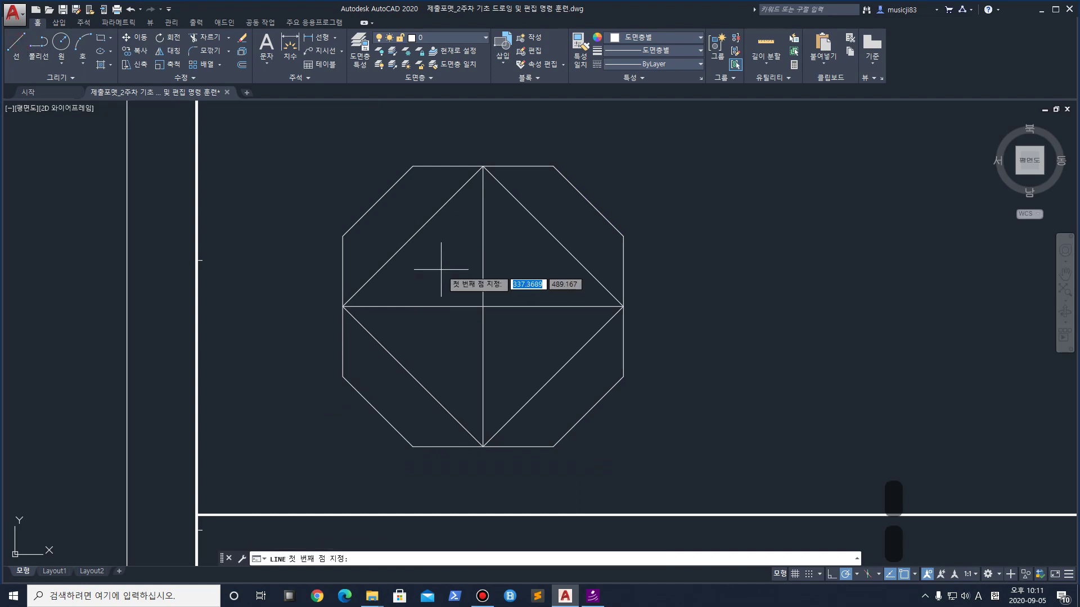
pyautogui.click(380, 207)
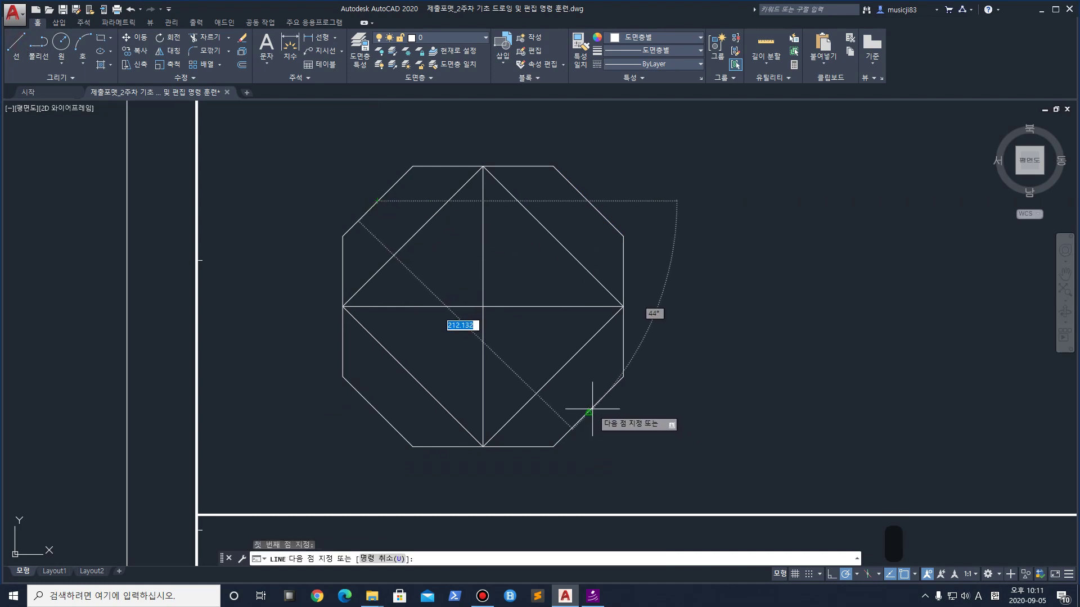
pyautogui.press('Return')
pyautogui.press('Return')
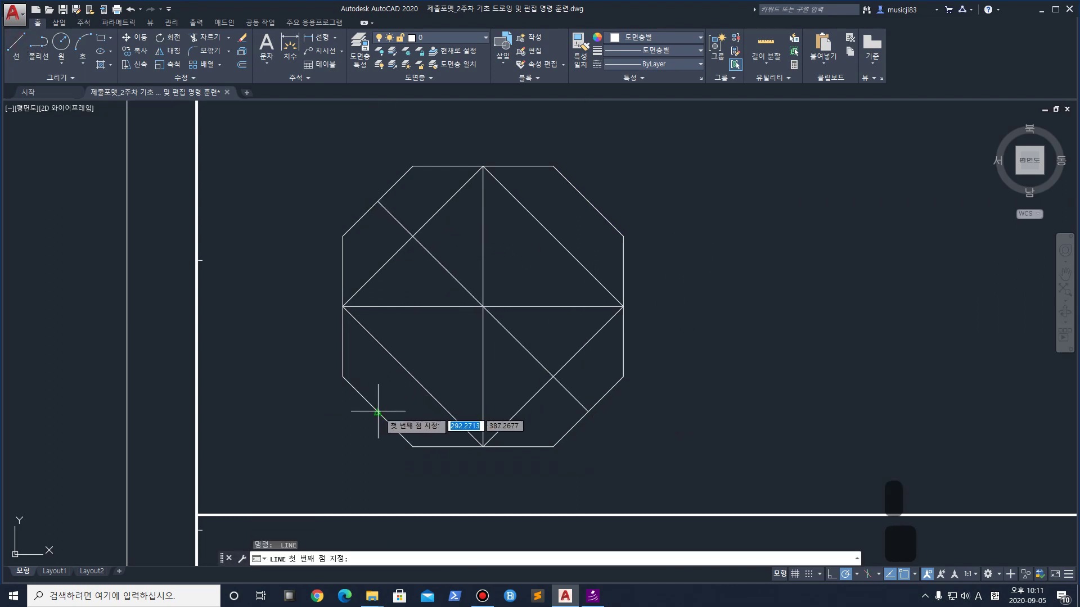
pyautogui.click(376, 411)
pyautogui.click(598, 206)
pyautogui.press('Return')
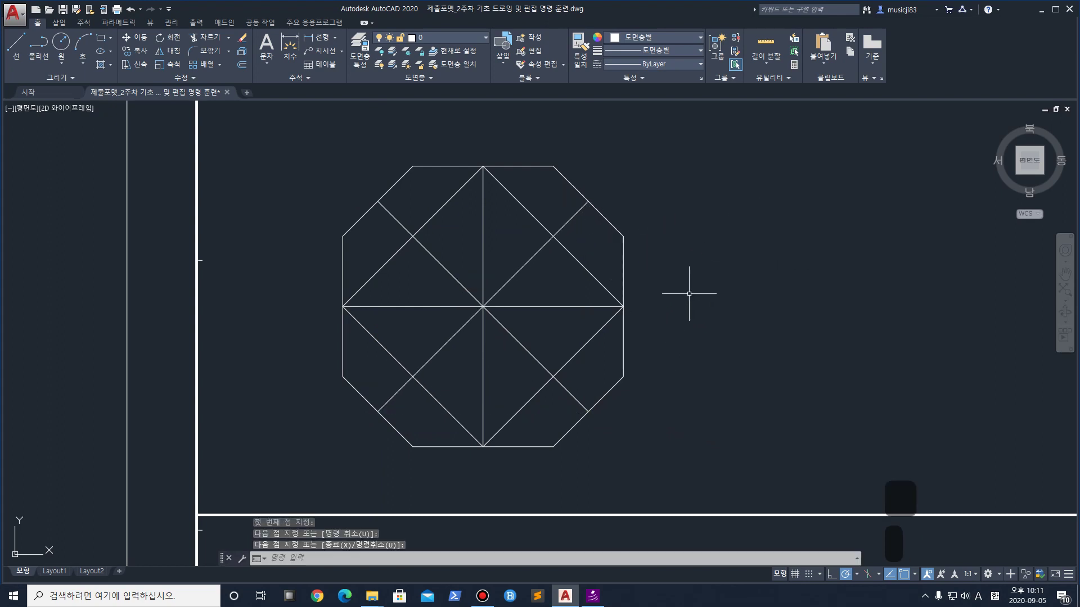
pyautogui.press('Return')
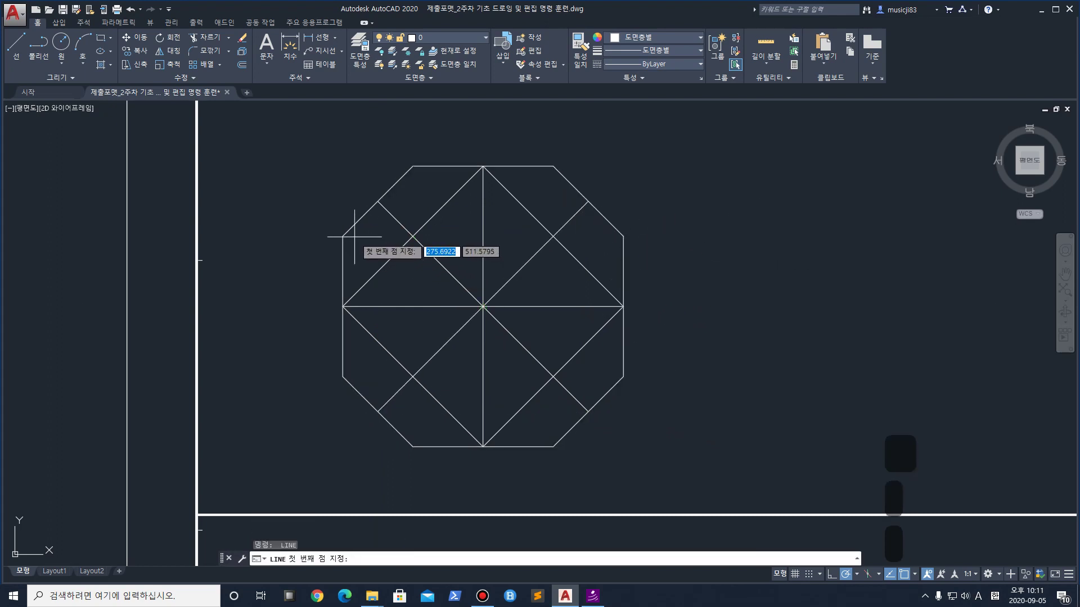
pyautogui.click(342, 237)
pyautogui.click(412, 236)
pyautogui.press('Return')
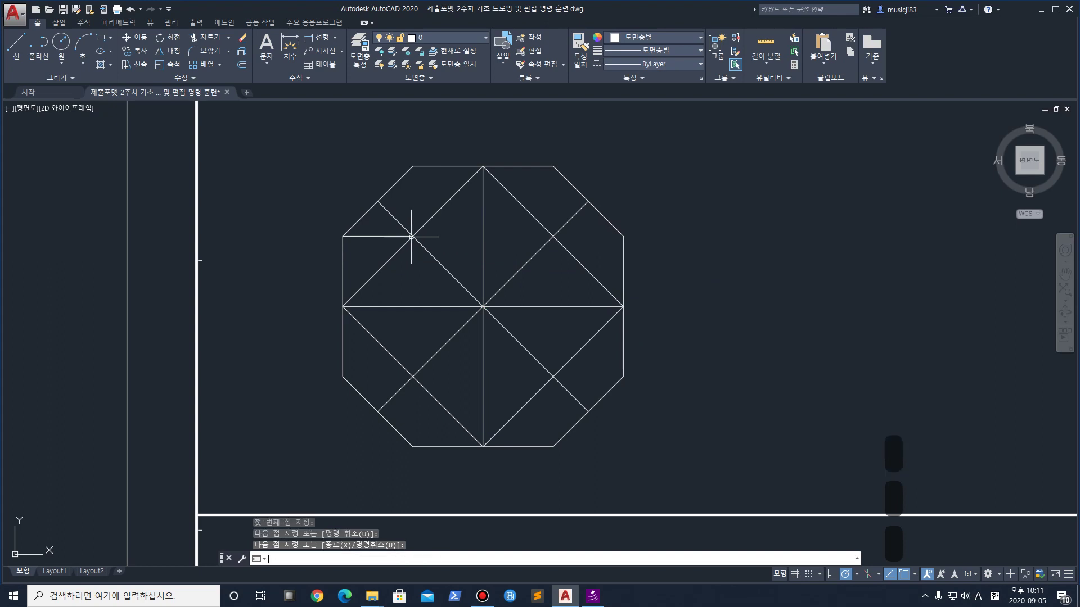
# Add the upper-left vertical line and the upper-right vertical and horizontal lines to the octagon vertices
pyautogui.press('Return')
pyautogui.click(412, 236)
pyautogui.click(412, 167)
pyautogui.press('Return')
pyautogui.press('Return')
pyautogui.click(553, 166)
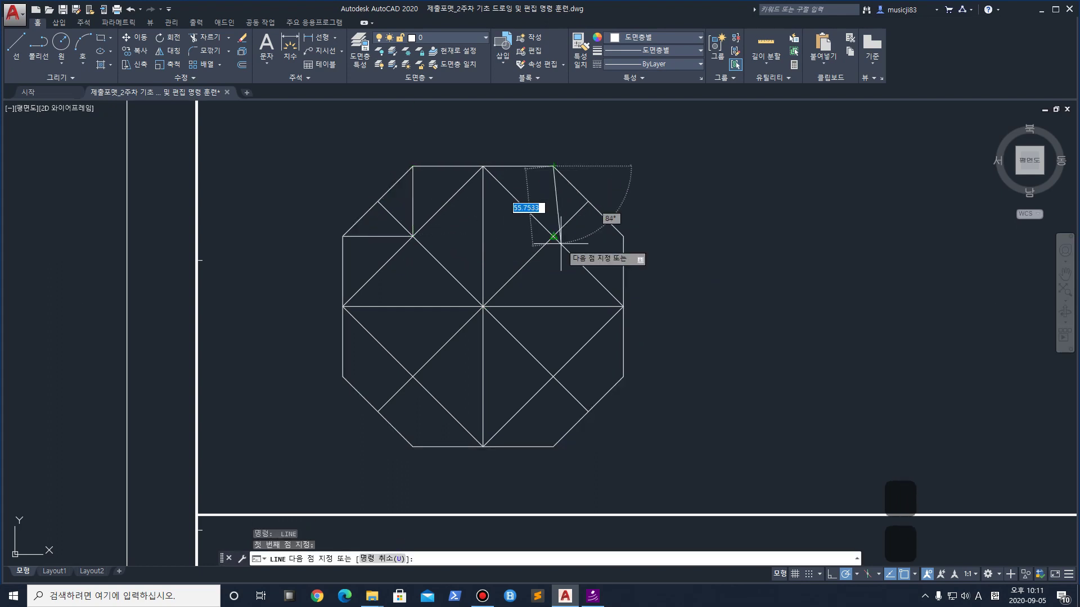
pyautogui.click(553, 236)
pyautogui.press('Return')
pyautogui.press('Return')
pyautogui.click(553, 236)
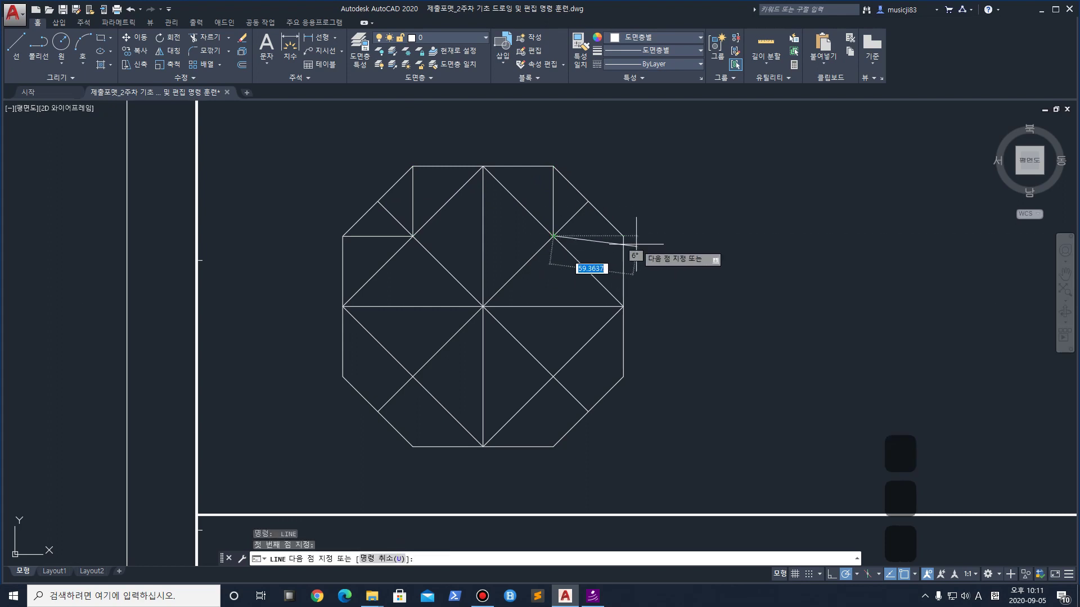
pyautogui.click(623, 236)
# Fill the lower-right and lower-left corners with horizontal and vertical lines from the diagonal crossings
pyautogui.click(623, 376)
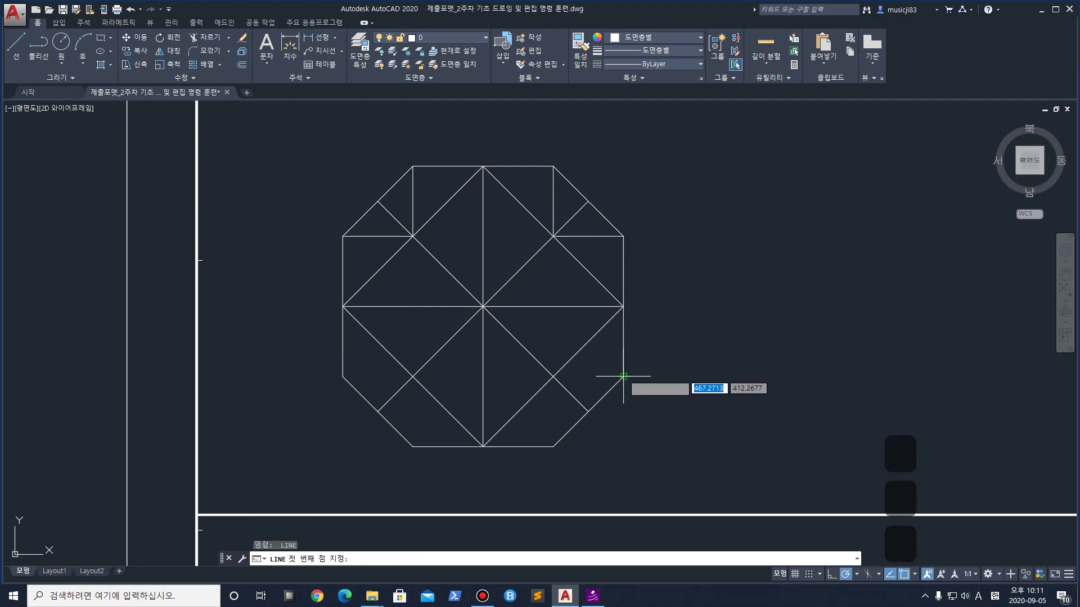
pyautogui.click(553, 376)
pyautogui.press('Return')
pyautogui.press('Return')
pyautogui.click(553, 375)
pyautogui.click(553, 447)
pyautogui.press('Return')
pyautogui.press('Return')
pyautogui.click(554, 447)
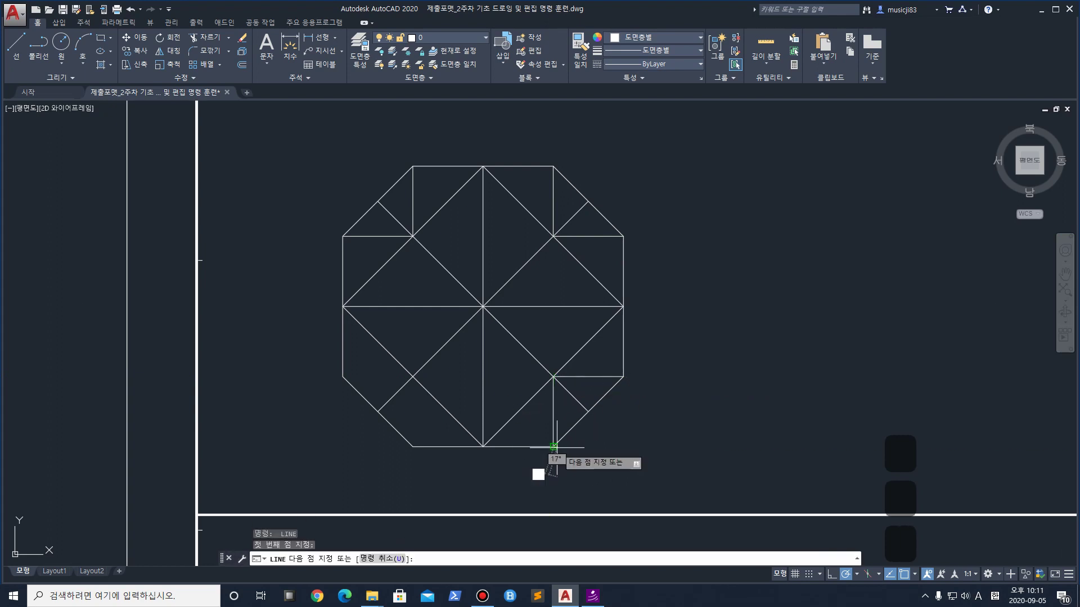
pyautogui.press('Escape')
pyautogui.press('Return')
pyautogui.click(413, 447)
pyautogui.click(412, 375)
pyautogui.press('Return')
pyautogui.press('Return')
pyautogui.click(343, 376)
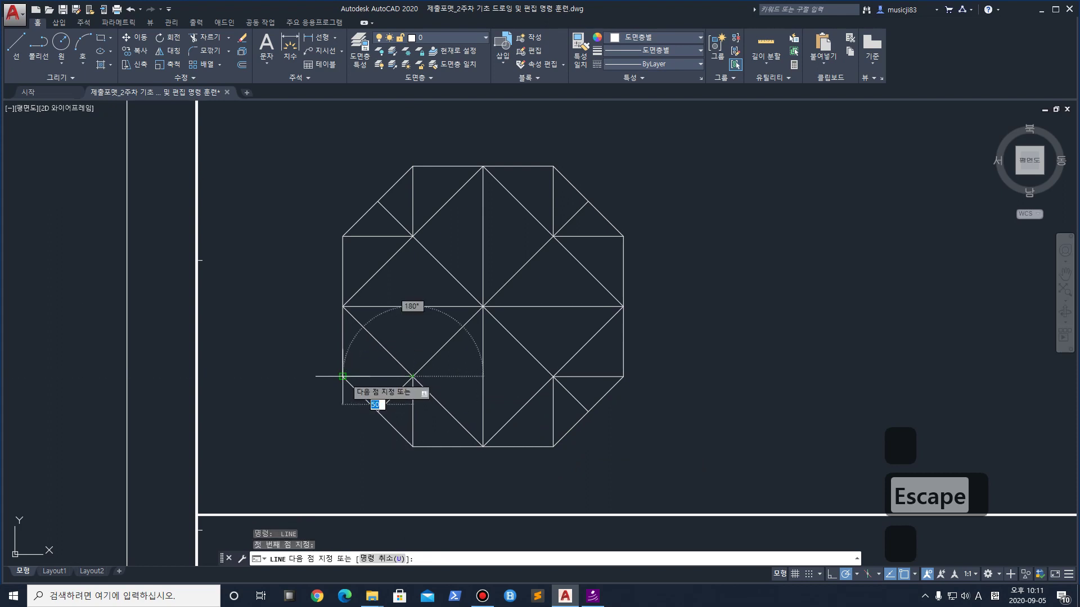
pyautogui.press('Escape')
pyautogui.scroll(-2, 567, 340)
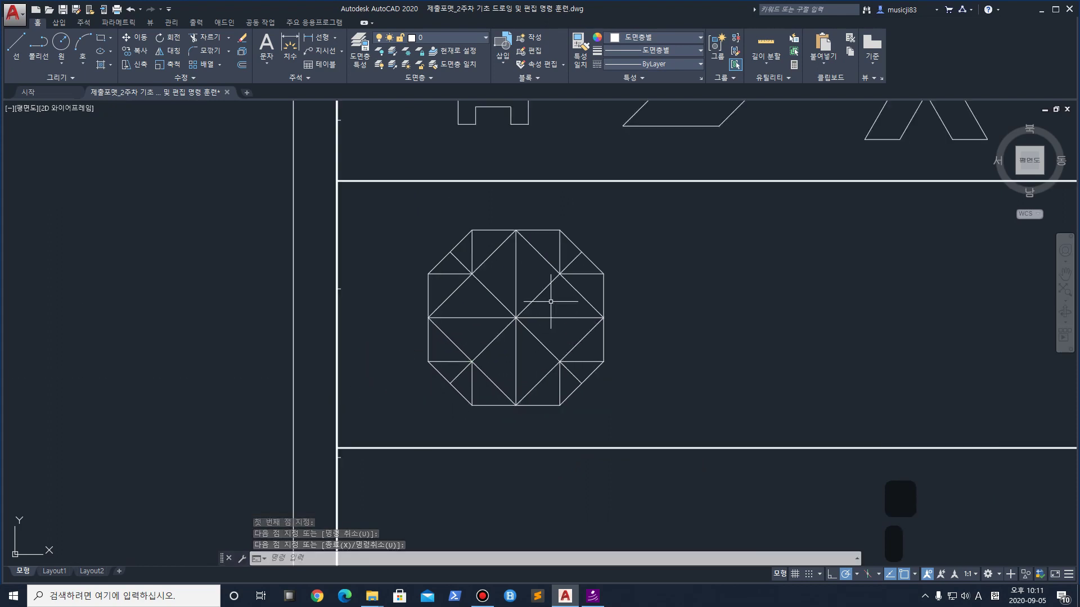
pyautogui.moveTo(842, 334); pyautogui.dragTo(518, 319, button='middle')
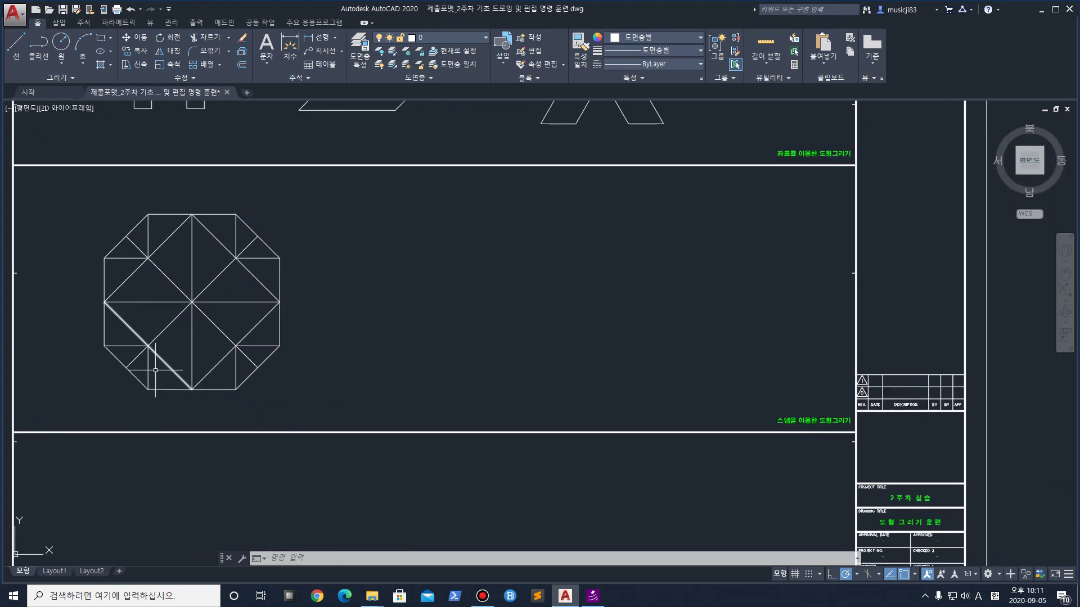
pyautogui.click(102, 38)
pyautogui.click(427, 389)
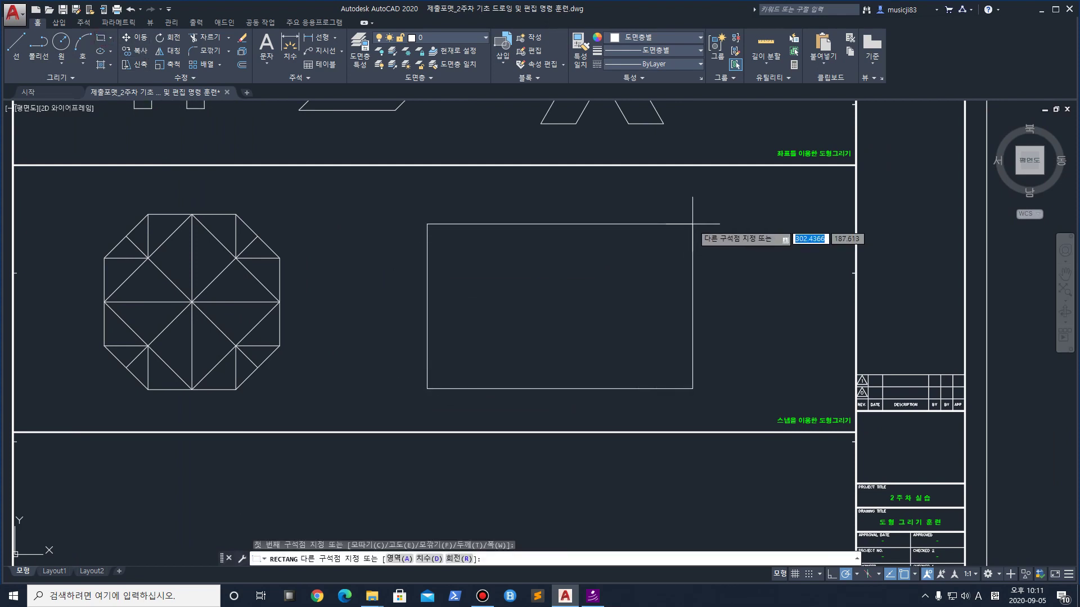
pyautogui.write('@')
pyautogui.write('300')
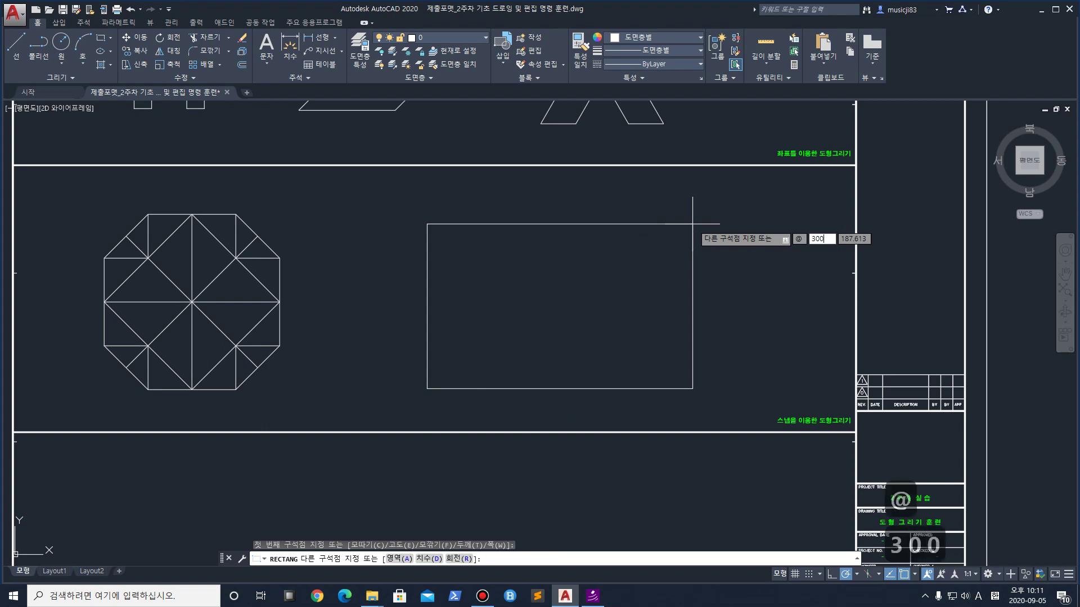
pyautogui.write(',150')
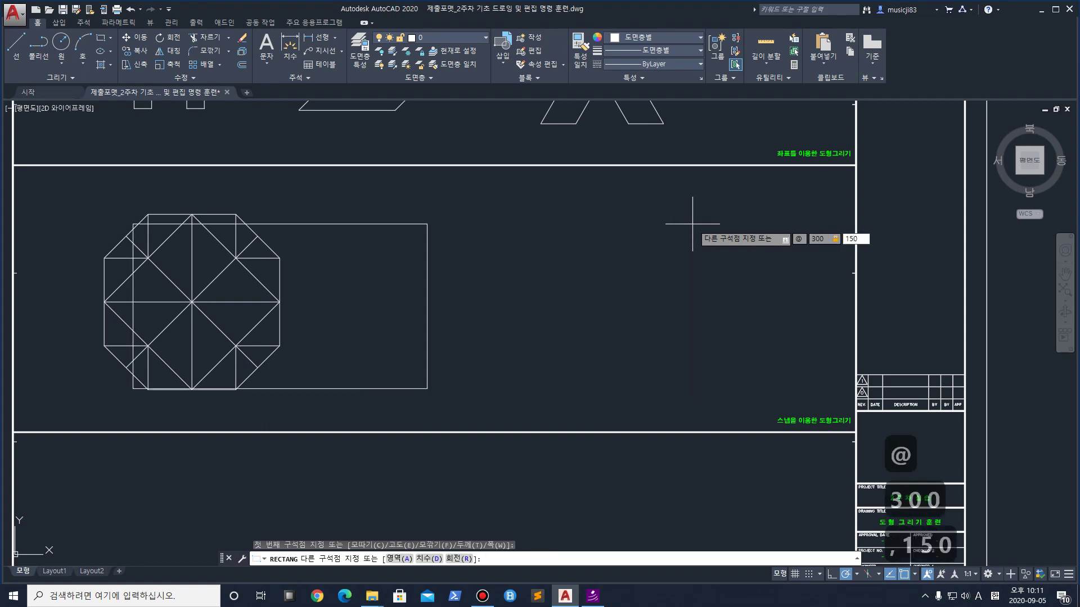
pyautogui.press('Return')
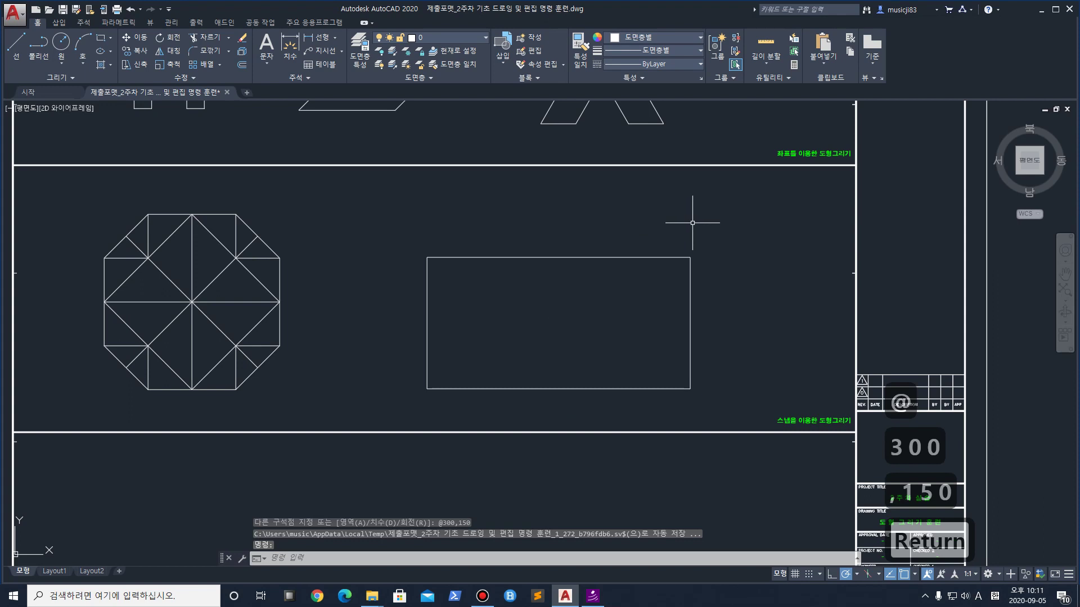
pyautogui.scroll(2, 503, 313)
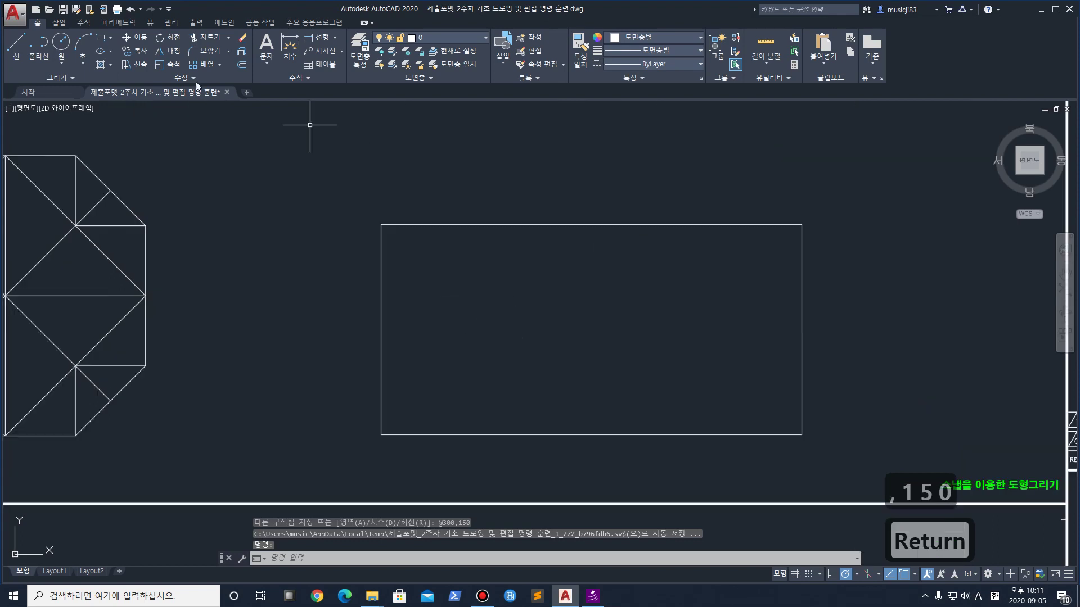
# Draw a closed diamond through the midpoints of the rectangle's four sides
pyautogui.click(16, 45)
pyautogui.click(383, 331)
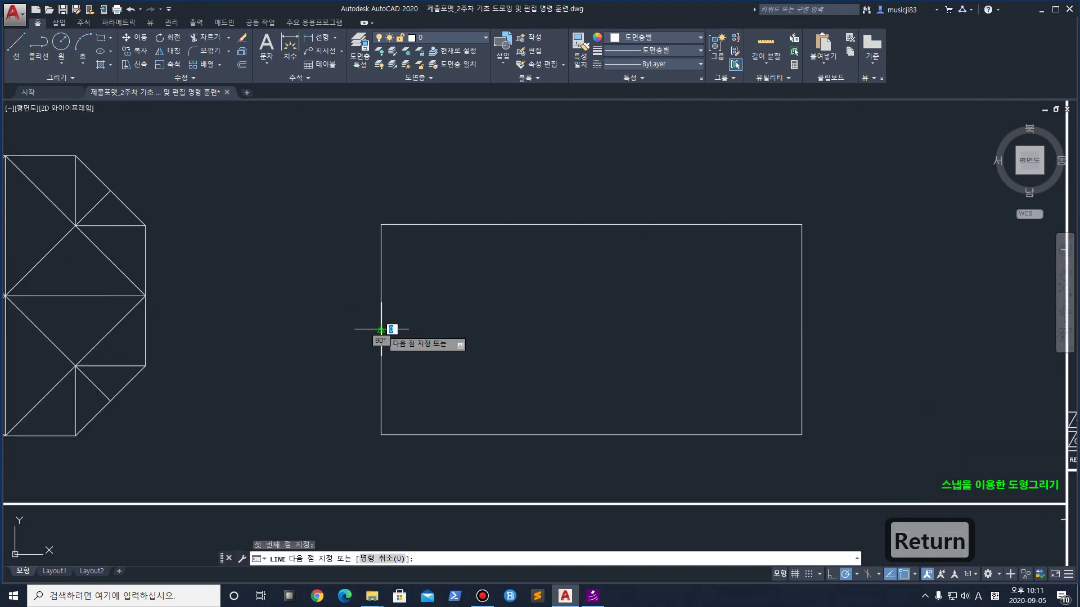
pyautogui.click(590, 226)
pyautogui.press('Return')
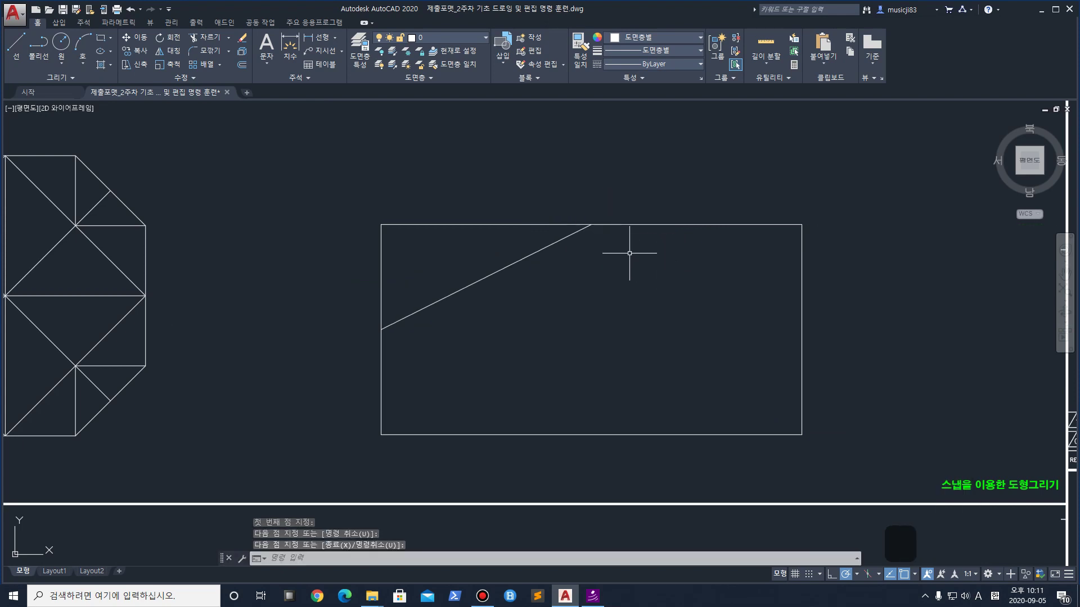
pyautogui.click(590, 226)
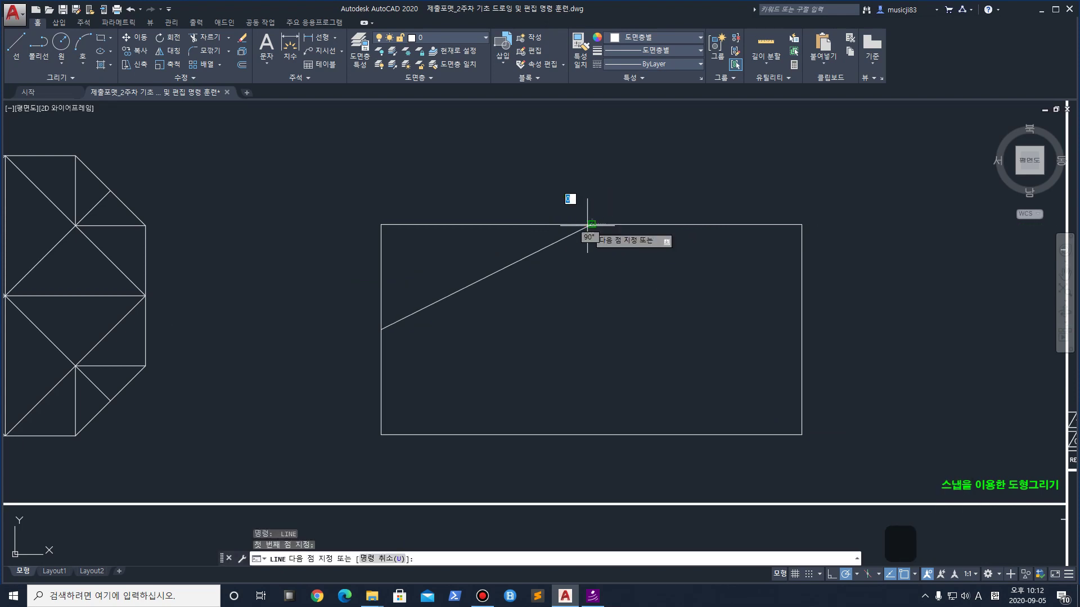
pyautogui.click(801, 331)
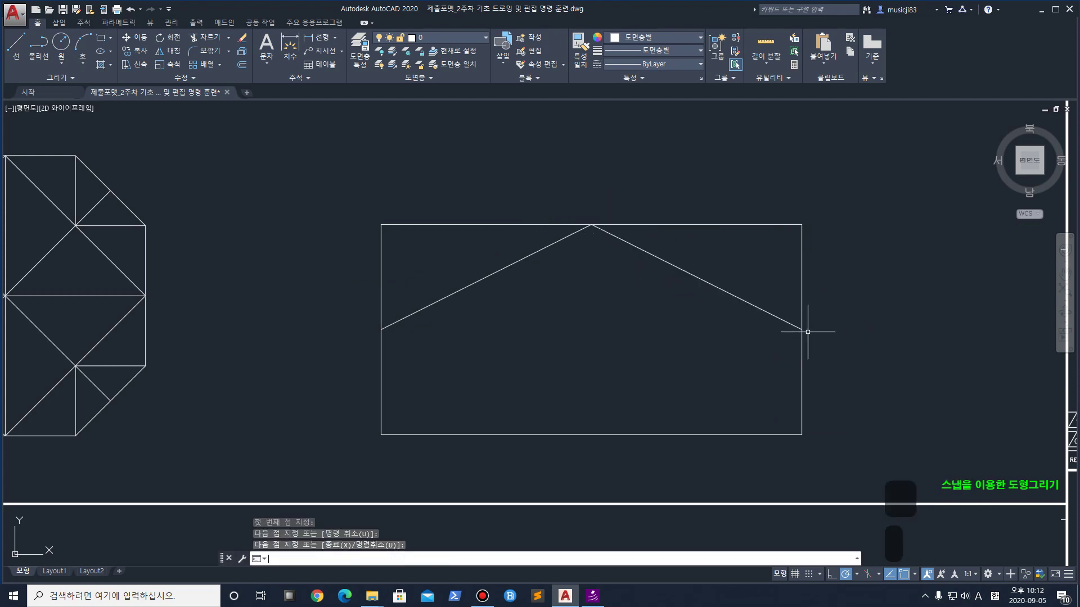
pyautogui.click(592, 435)
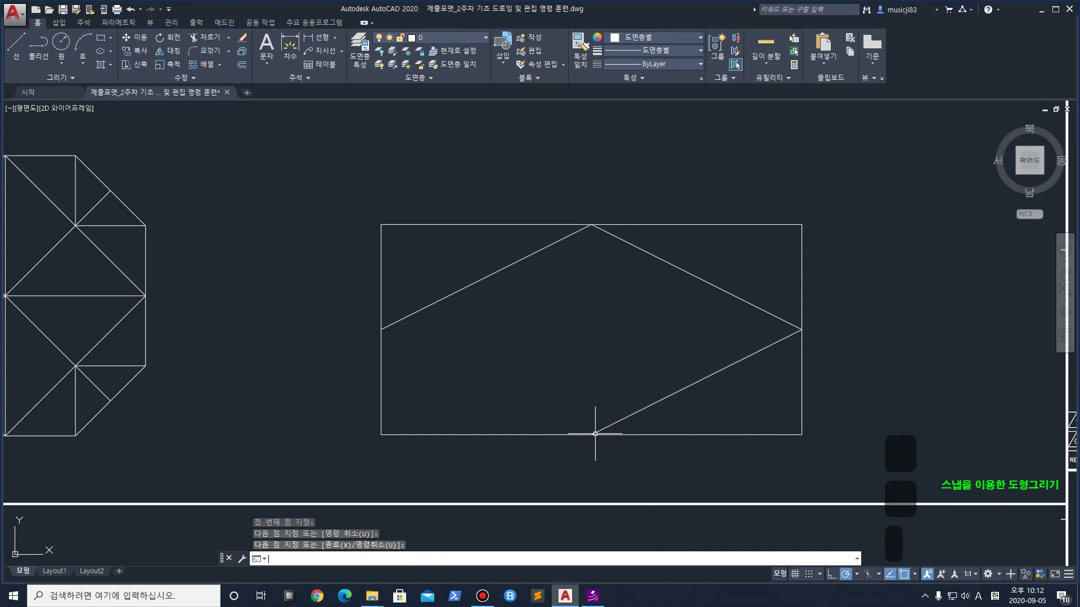
pyautogui.click(382, 330)
pyautogui.press('Return')
# Draw a horizontal line between the rectangle's side midpoints, then undo it
pyautogui.moveTo(495, 330); pyautogui.dragTo(471, 292, button='middle')
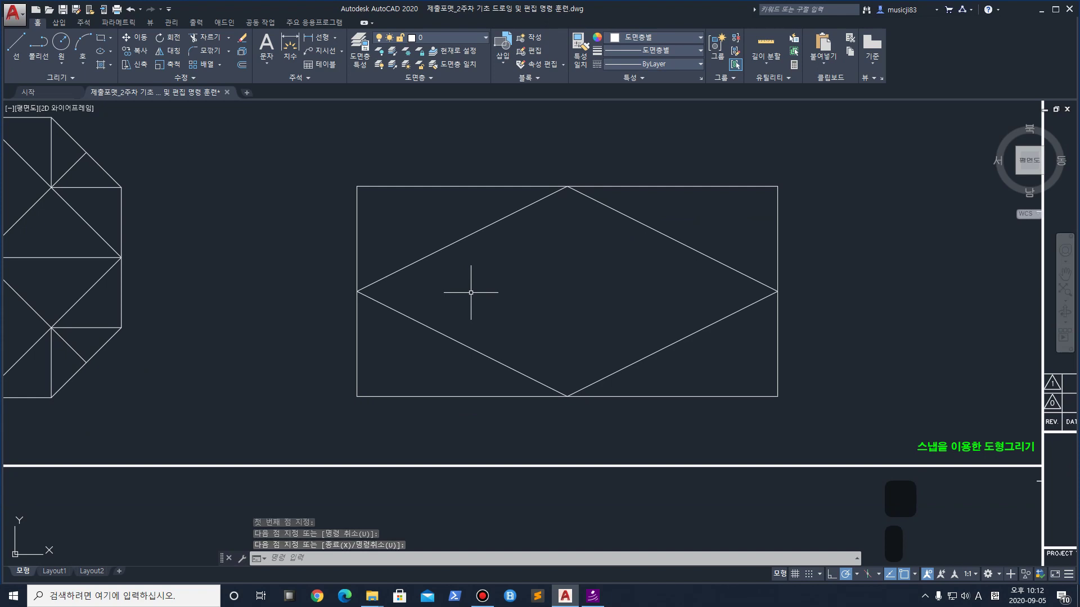
pyautogui.press('Return')
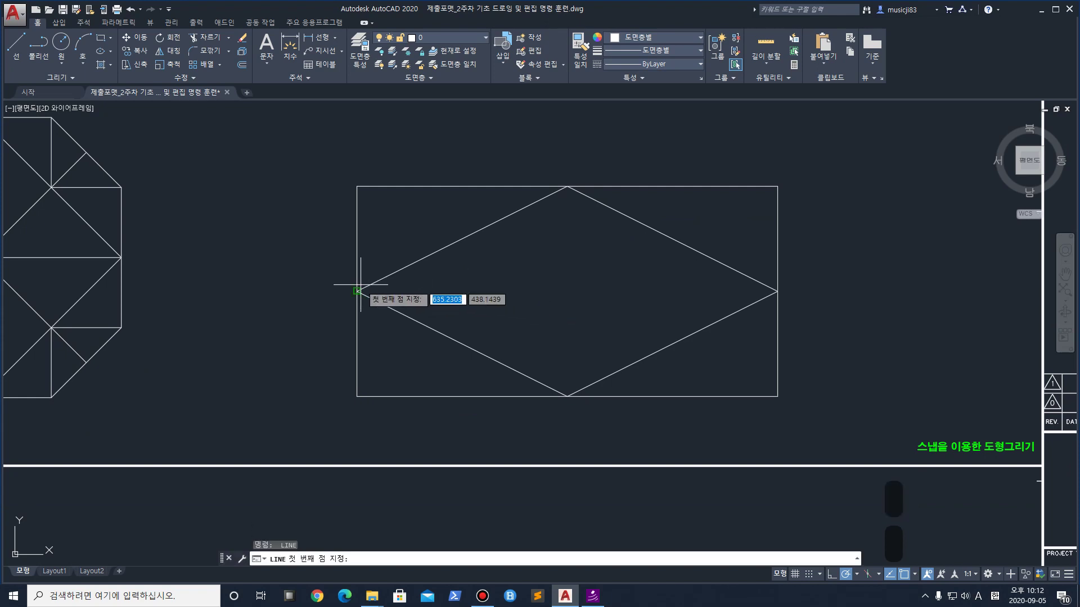
pyautogui.click(358, 291)
pyautogui.click(777, 291)
pyautogui.press('Escape')
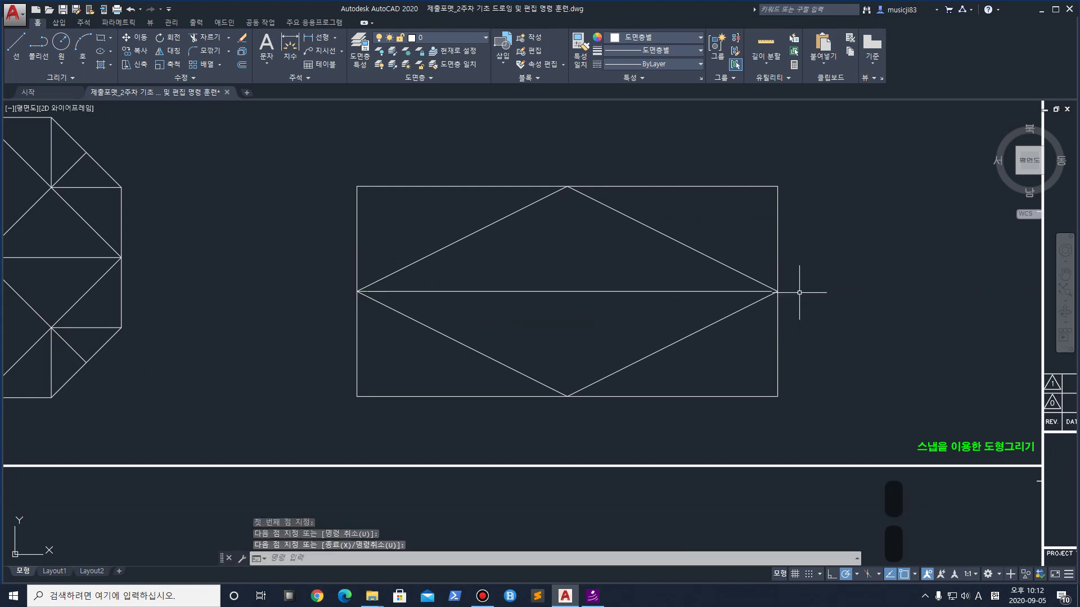
pyautogui.hotkey('ctrl', 'z')
# Draw the horizontal and vertical centre lines through the diamond's opposite points
pyautogui.moveTo(342, 254); pyautogui.dragTo(366, 292, button='middle')
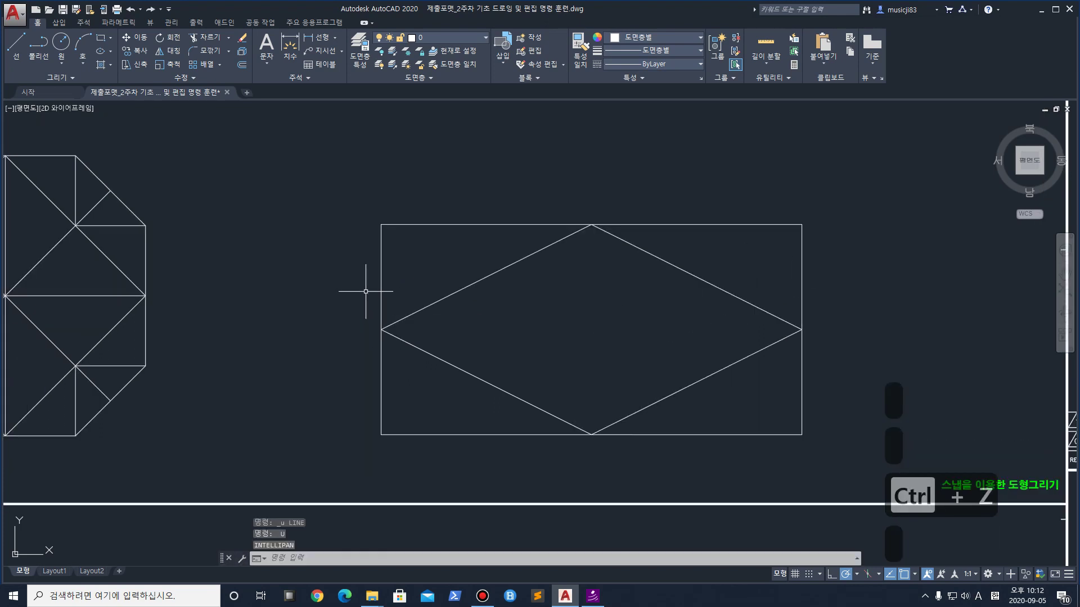
pyautogui.moveTo(531, 342); pyautogui.dragTo(479, 262, button='middle')
pyautogui.click(16, 44)
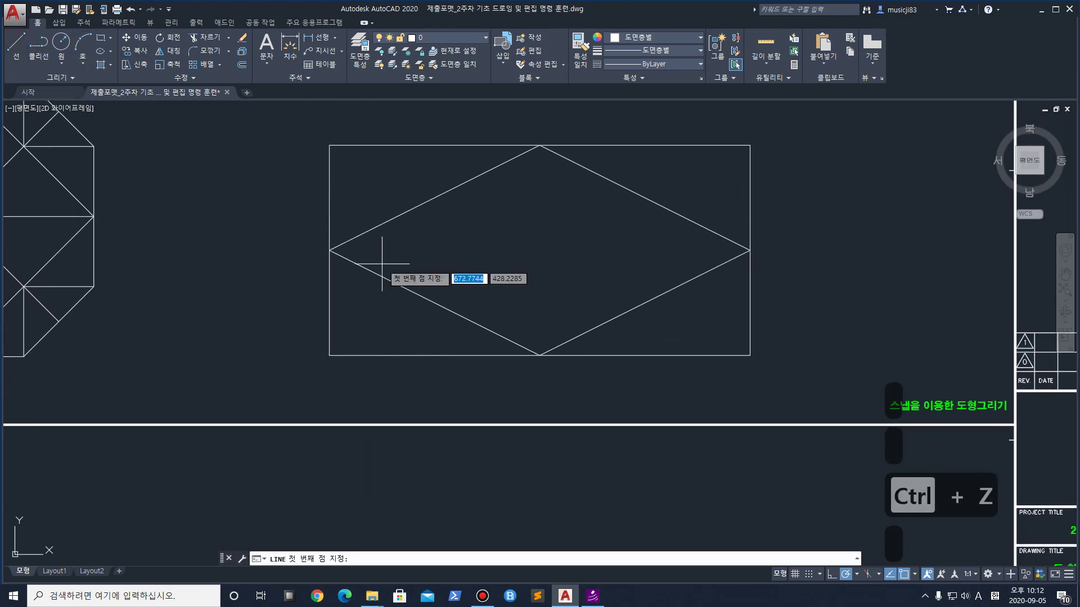
pyautogui.click(329, 250)
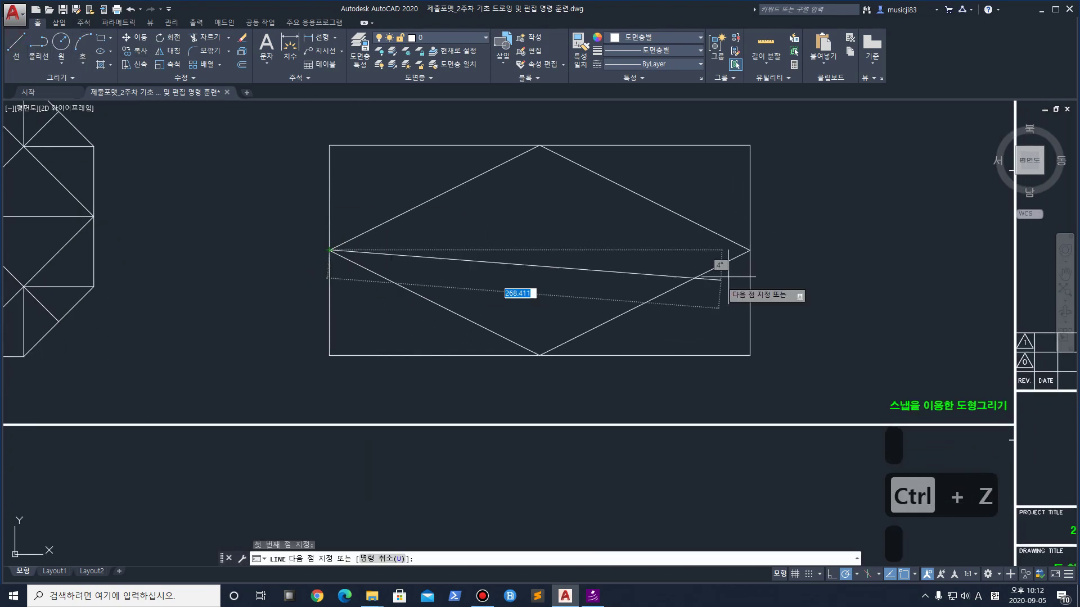
pyautogui.click(749, 250)
pyautogui.press('Return')
pyautogui.press('Return')
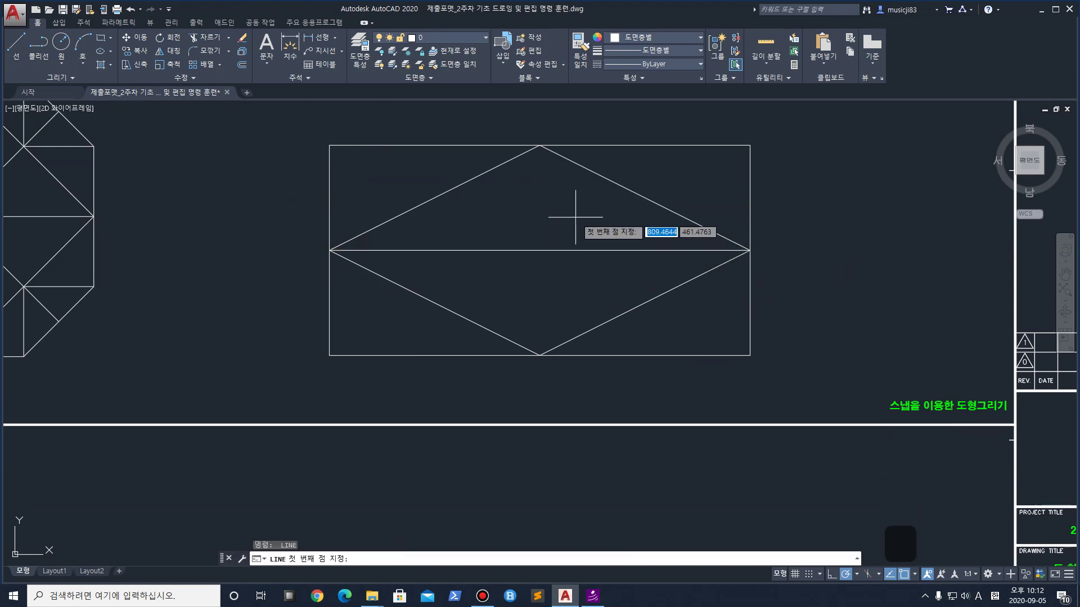
pyautogui.click(540, 146)
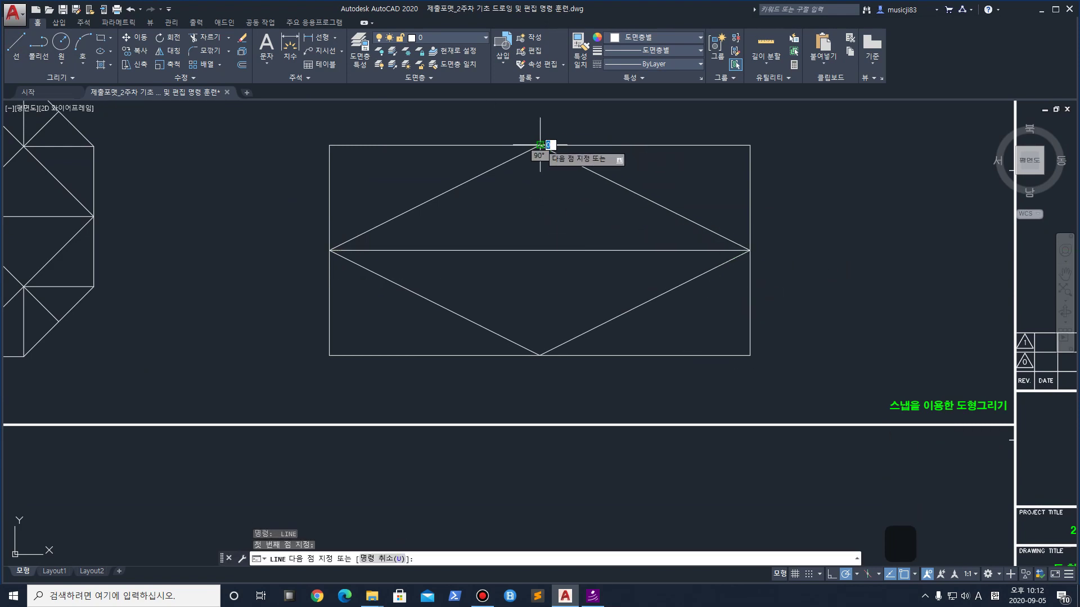
pyautogui.click(540, 355)
pyautogui.press('Return')
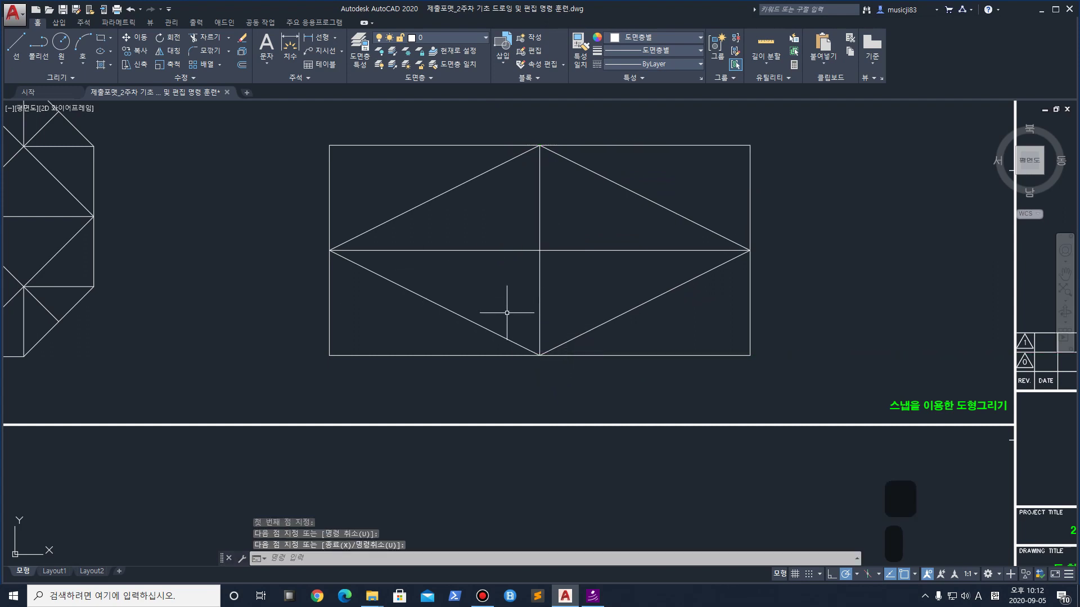
# Draw left and right vertical quarter lines from the upper to the lower diamond edges
pyautogui.press('Return')
pyautogui.click(434, 197)
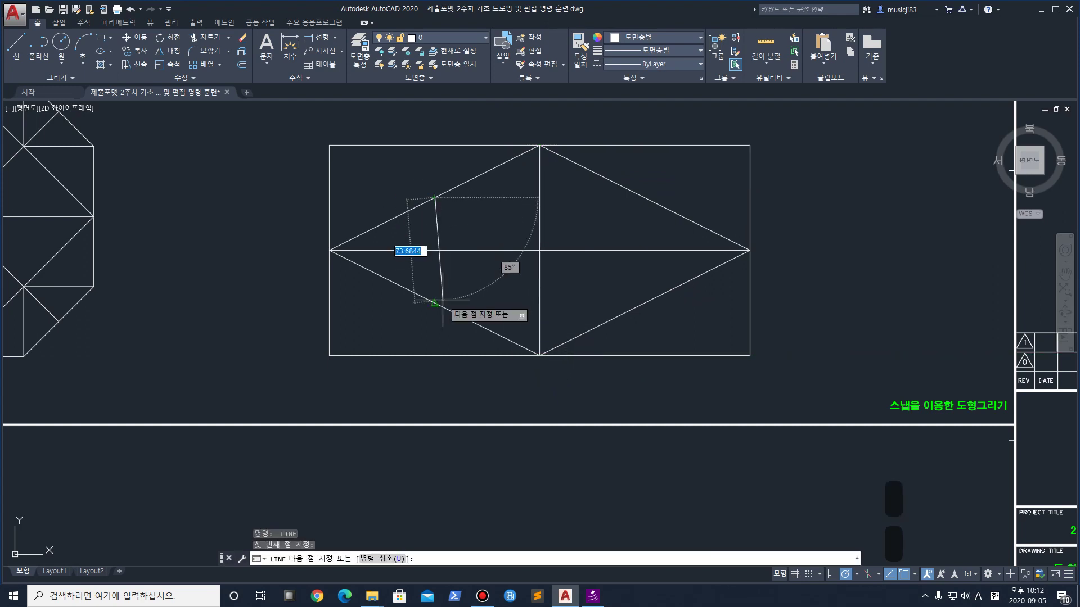
pyautogui.click(434, 302)
pyautogui.press('Return')
pyautogui.press('Return')
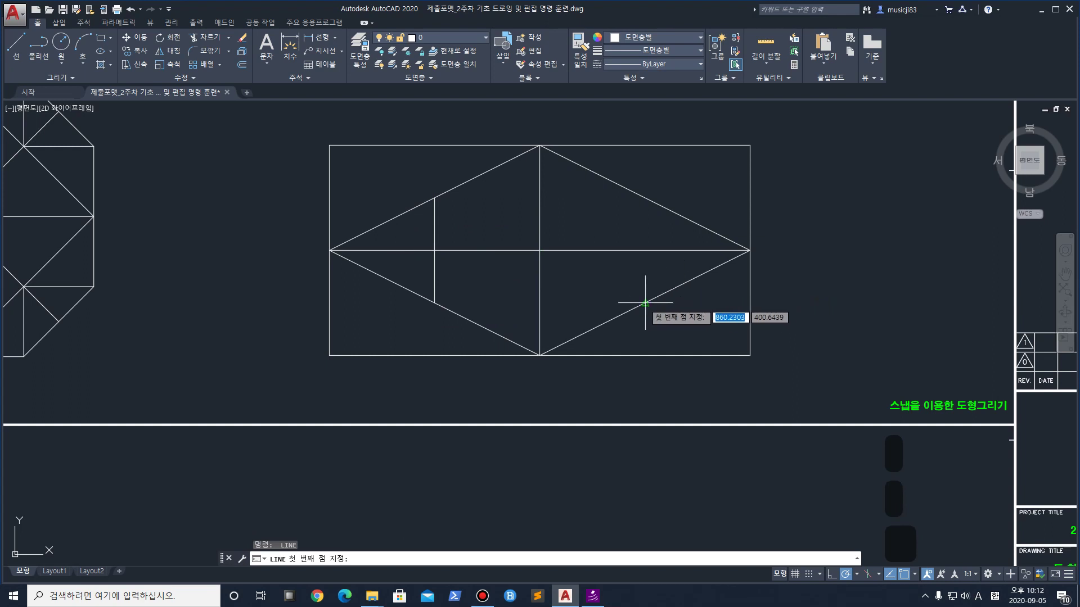
pyautogui.click(645, 303)
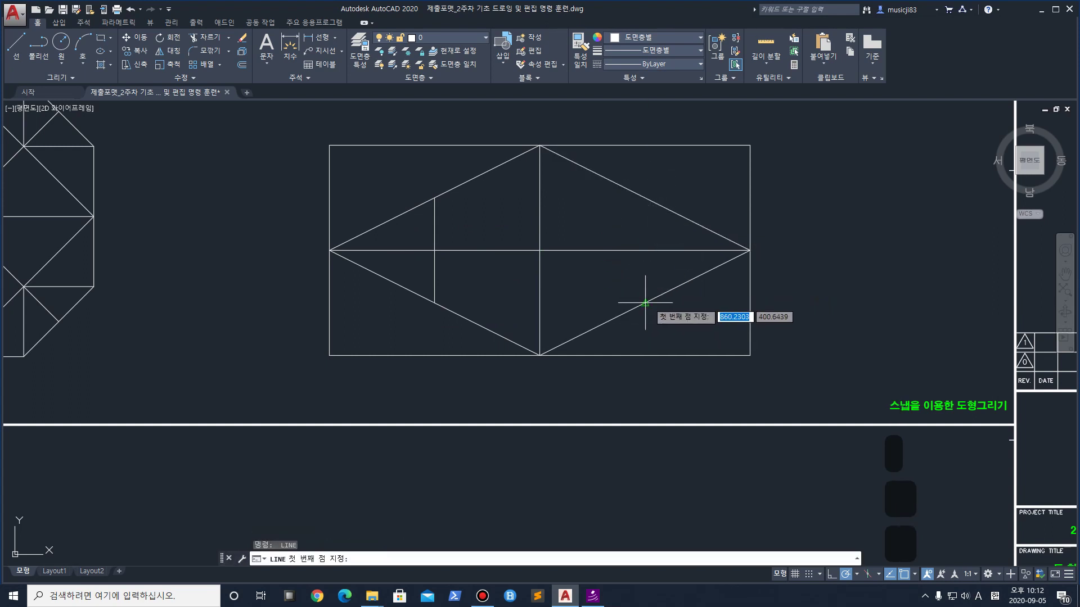
pyautogui.click(645, 197)
pyautogui.press('Return')
pyautogui.press('Return')
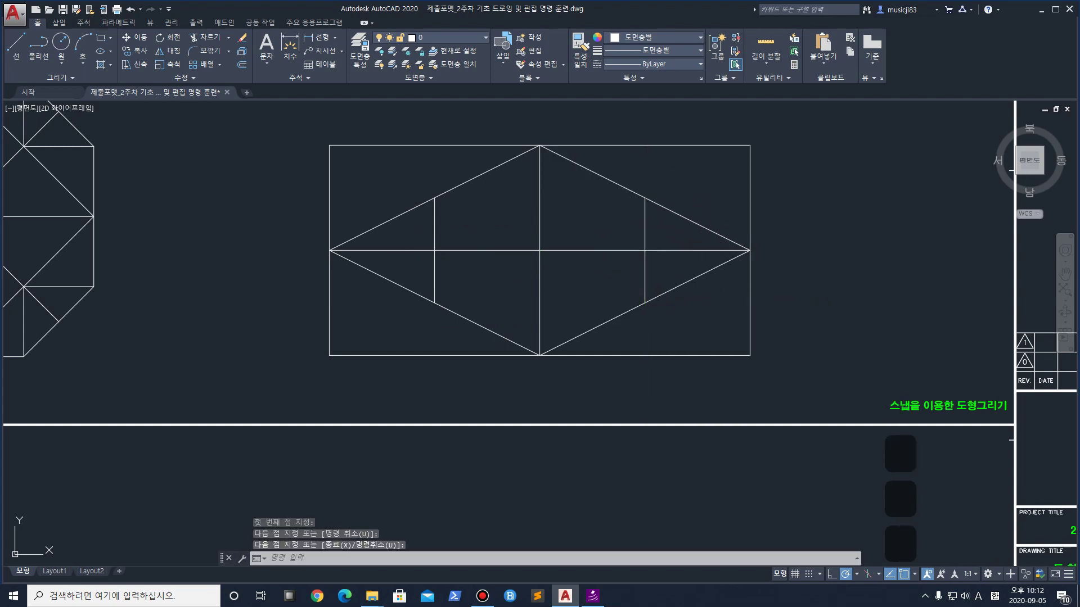
pyautogui.moveTo(604, 275); pyautogui.dragTo(555, 353, button='middle')
pyautogui.press('Escape')
pyautogui.press('Escape')
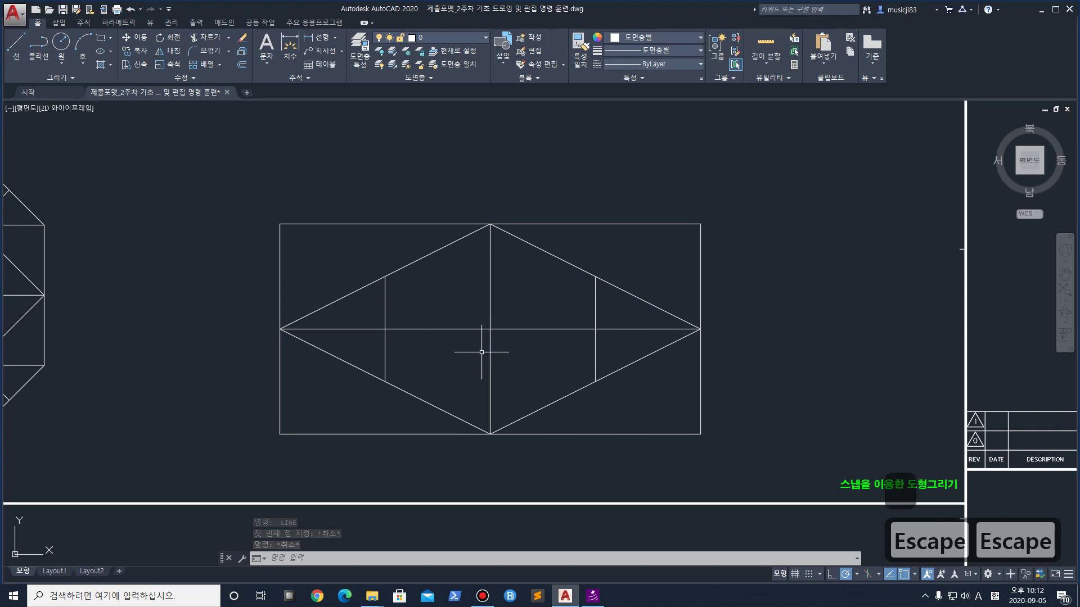
# Select the diamond's vertical centre line and view its properties
pyautogui.click(490, 225)
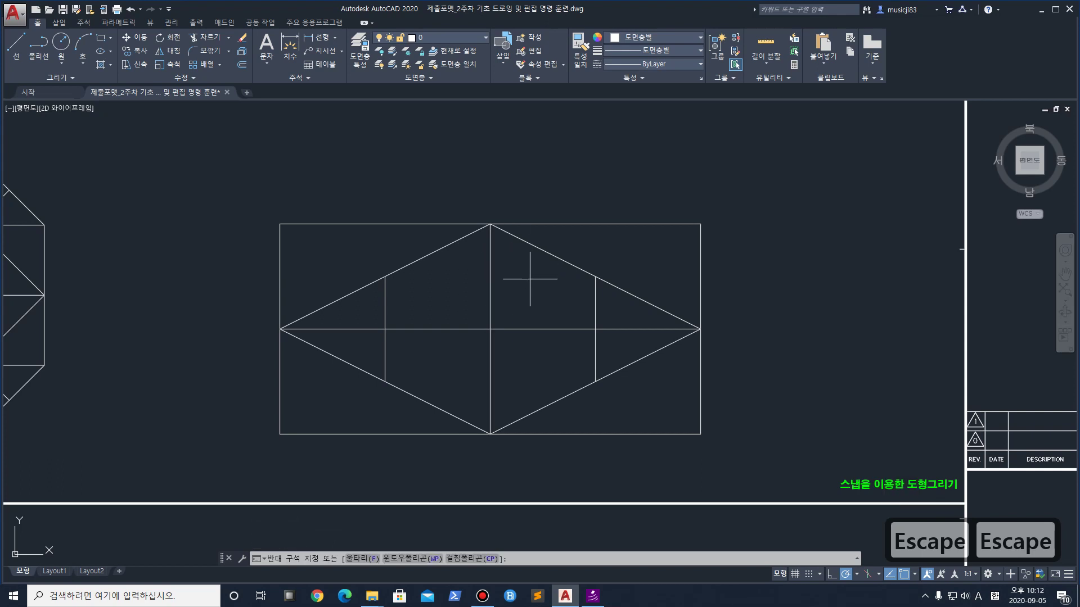
pyautogui.click(522, 305)
pyautogui.hotkey('ctrl', '1')
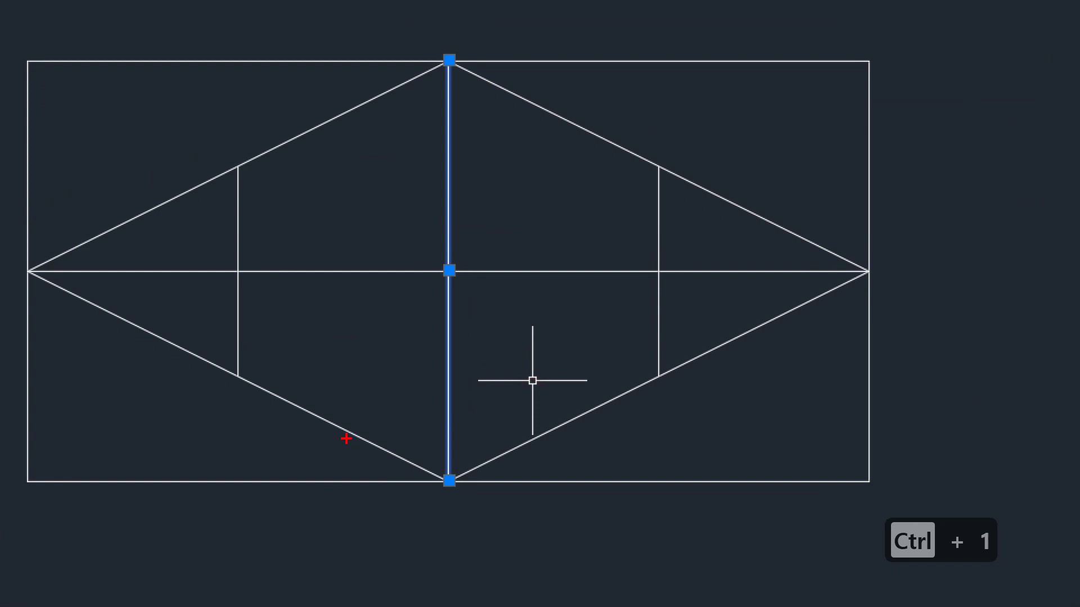
pyautogui.moveTo(334, 443); pyautogui.dragTo(581, 1)
pyautogui.moveTo(360, 32); pyautogui.dragTo(525, 344)
pyautogui.hotkey('ctrl', 'z')
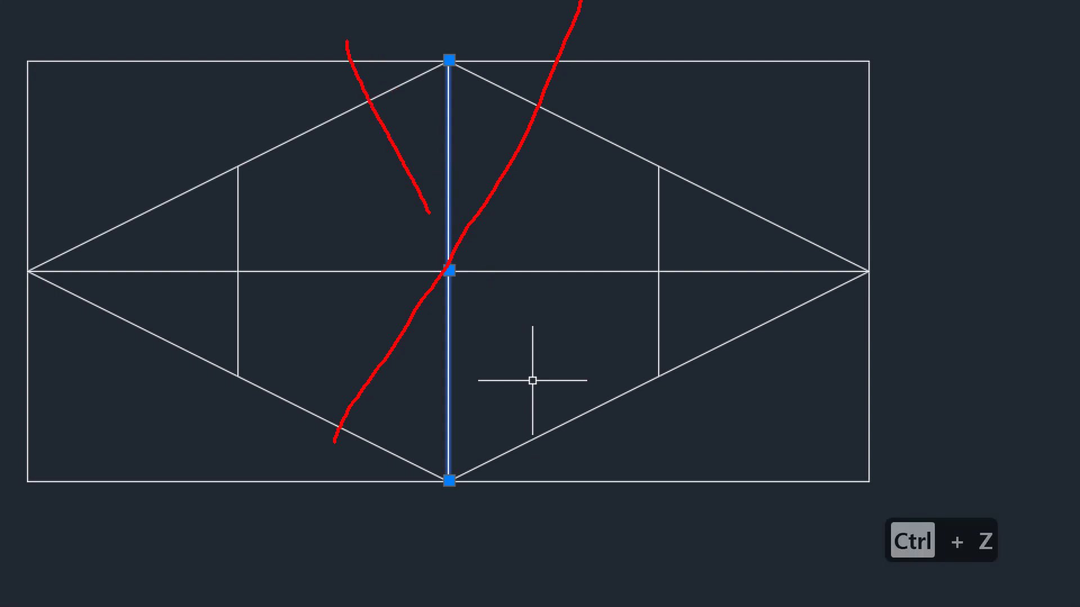
pyautogui.moveTo(485, 336); pyautogui.dragTo(563, 517)
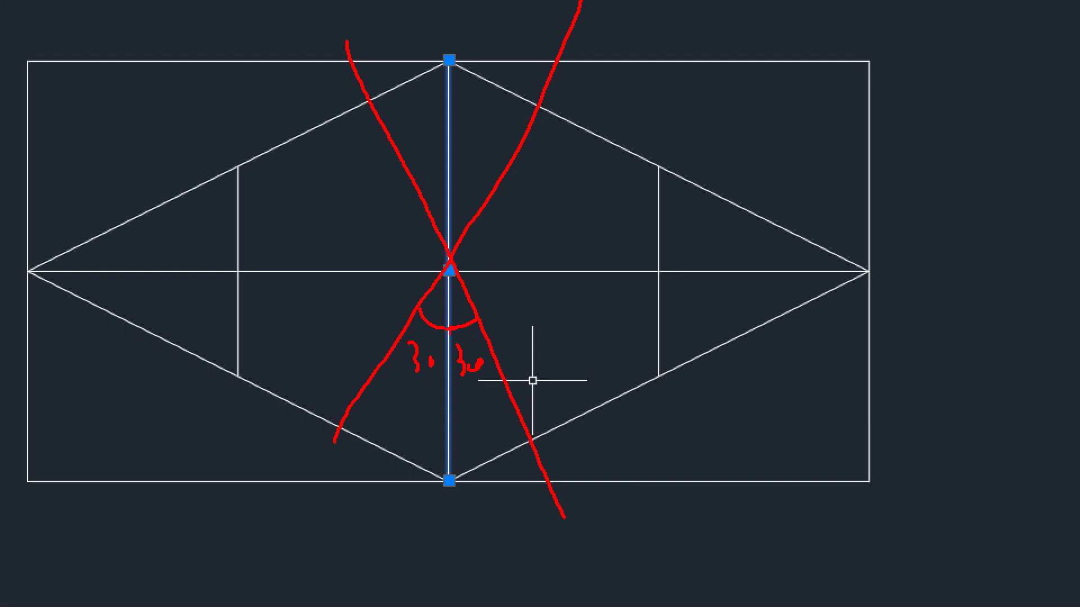
pyautogui.moveTo(384, 272); pyautogui.dragTo(502, 276)
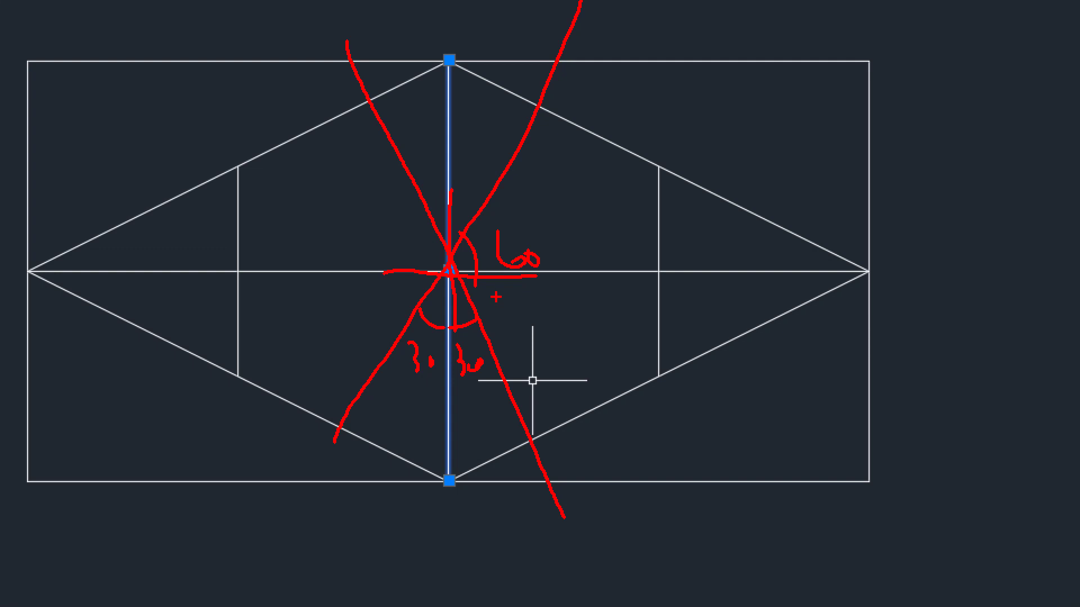
pyautogui.press('b')
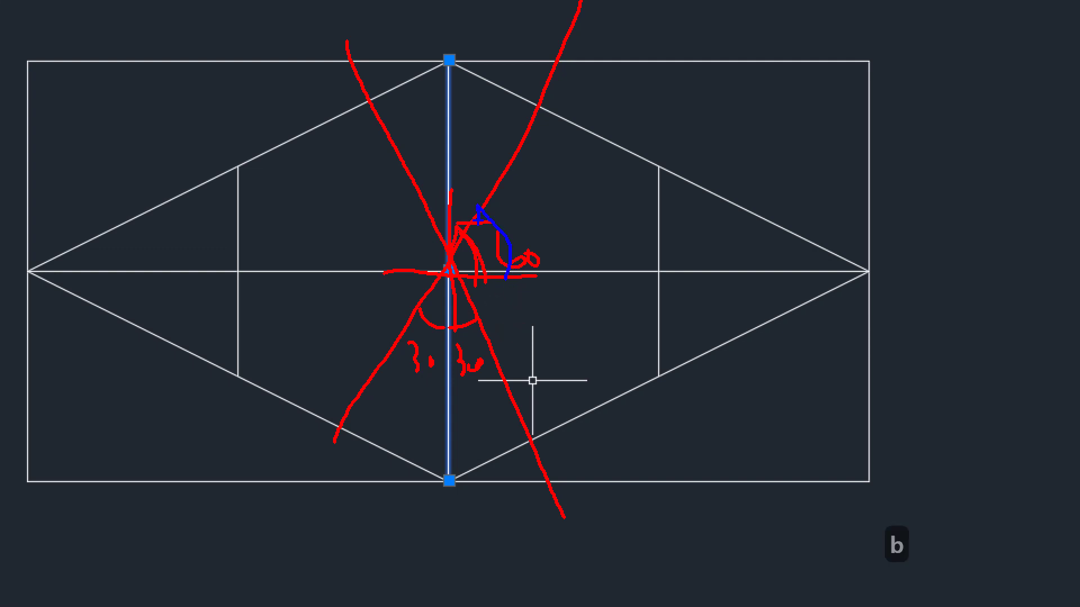
pyautogui.press('Escape')
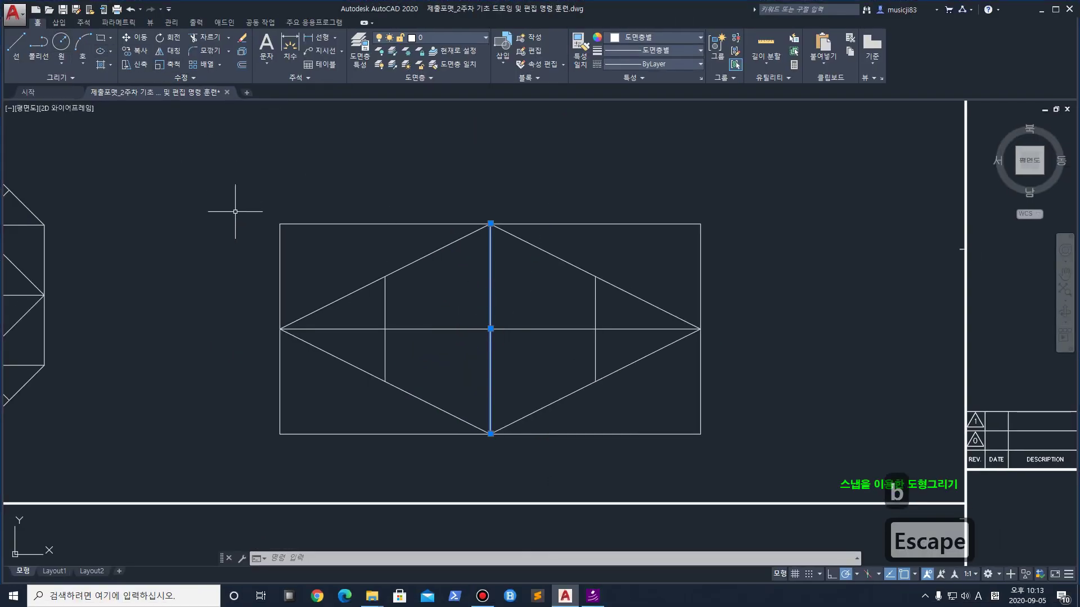
pyautogui.write('ro')
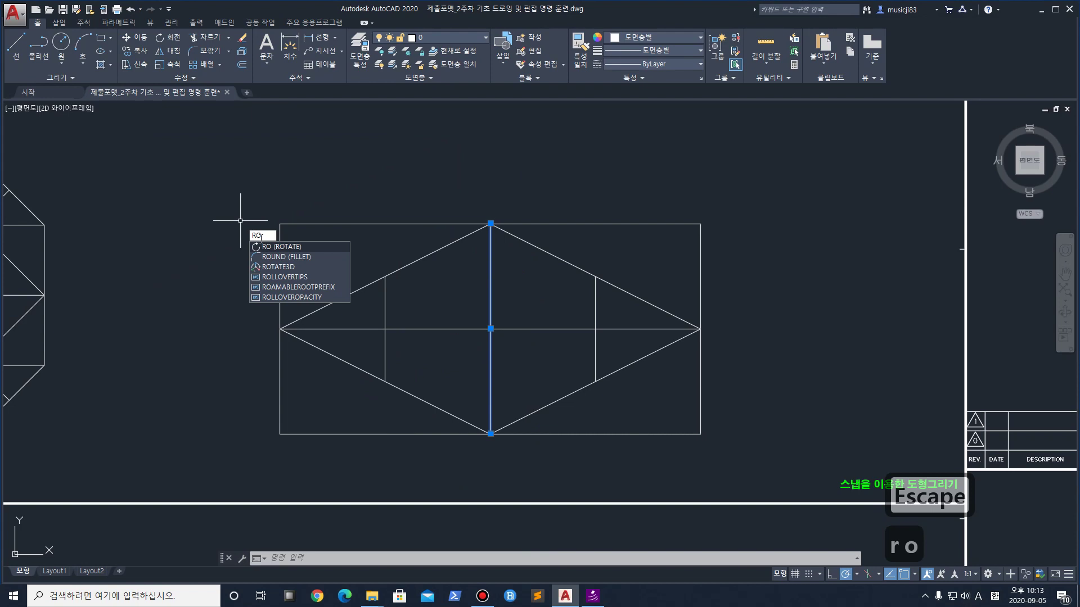
pyautogui.press('Return')
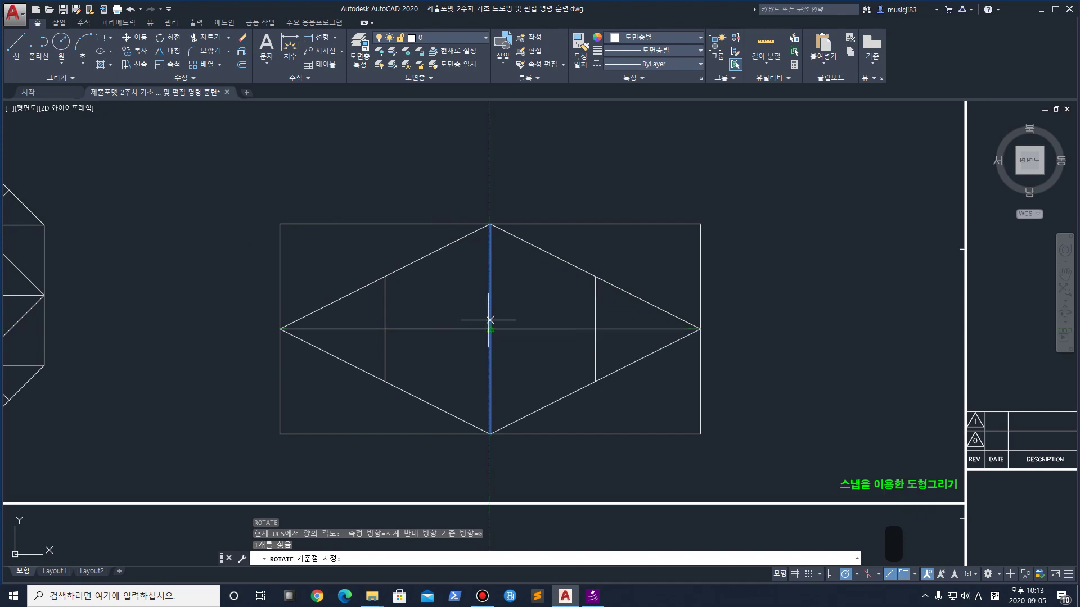
pyautogui.click(490, 329)
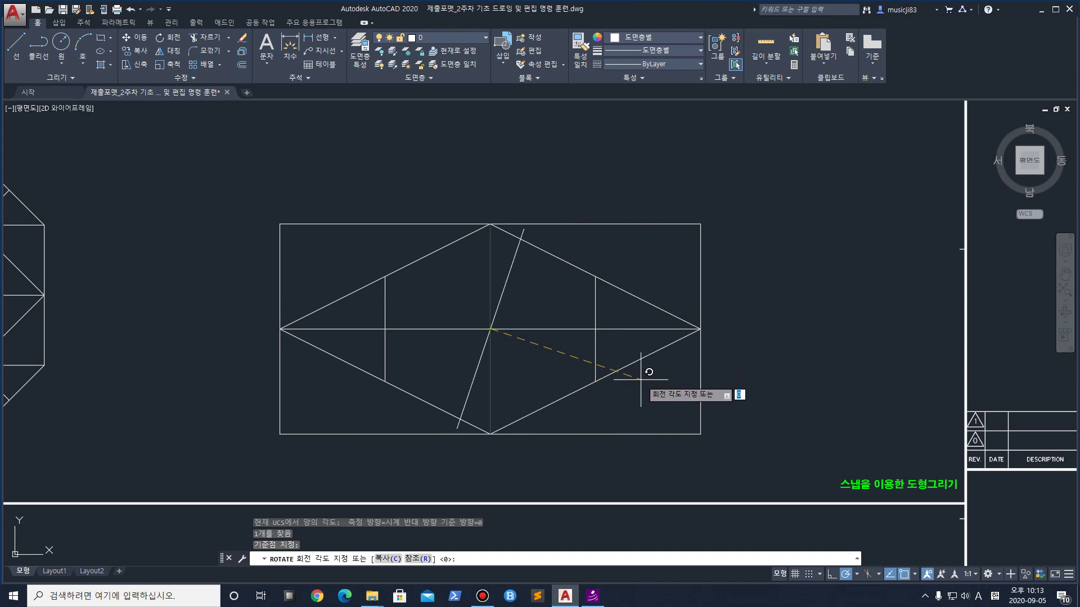
pyautogui.click(621, 415)
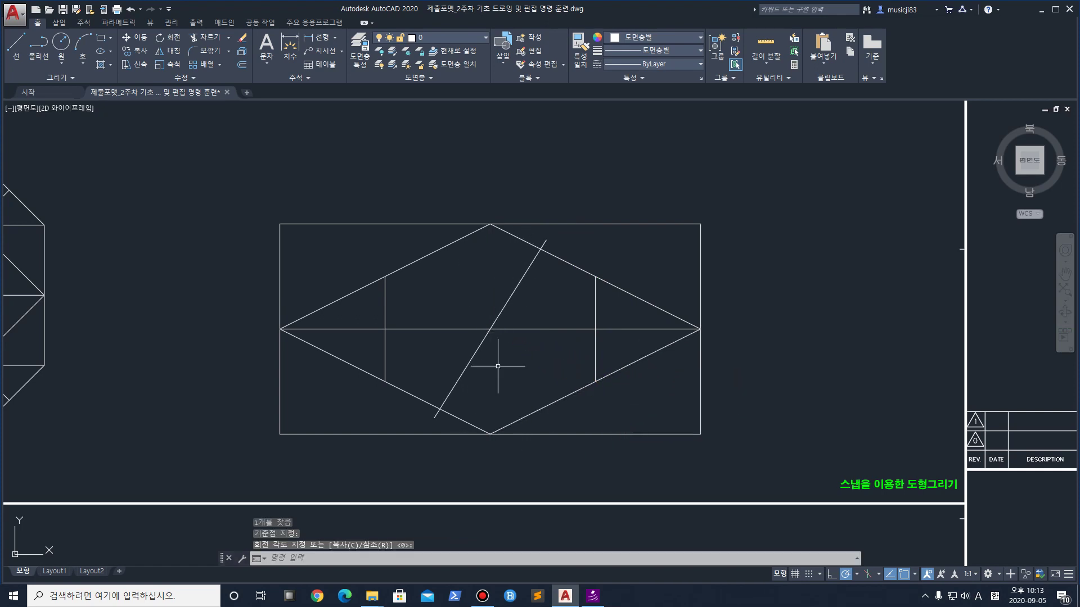
pyautogui.hotkey('ctrl', 'z')
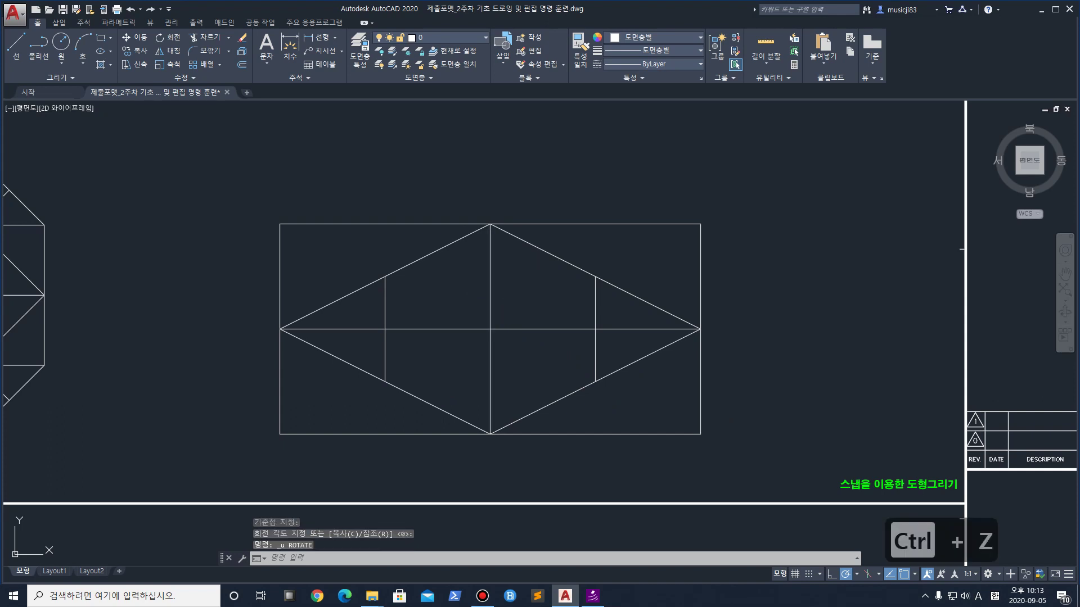
pyautogui.write('ro')
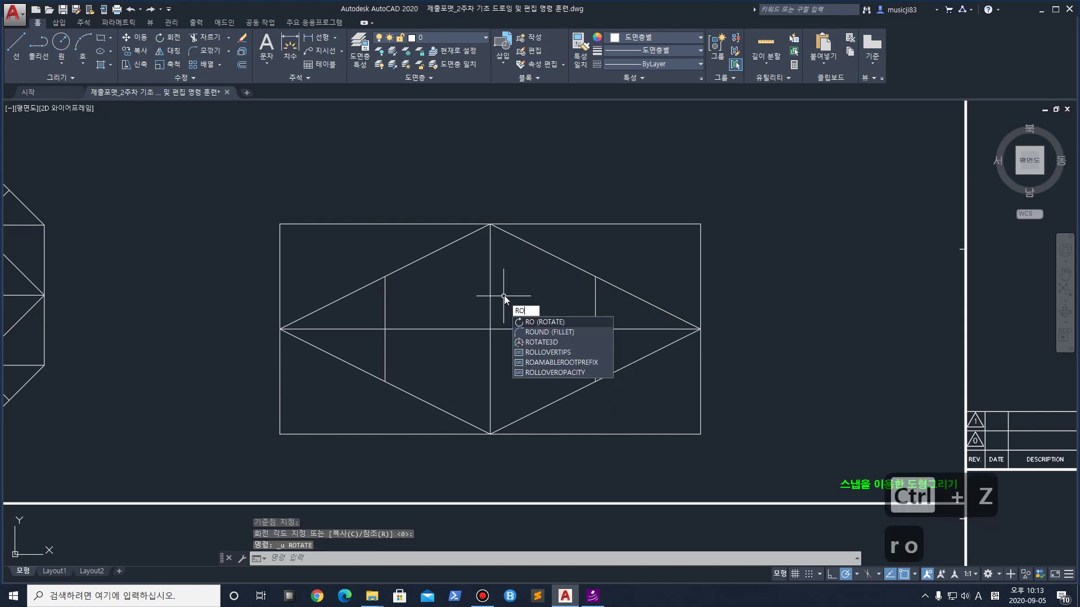
pyautogui.press('space')
pyautogui.click(490, 296)
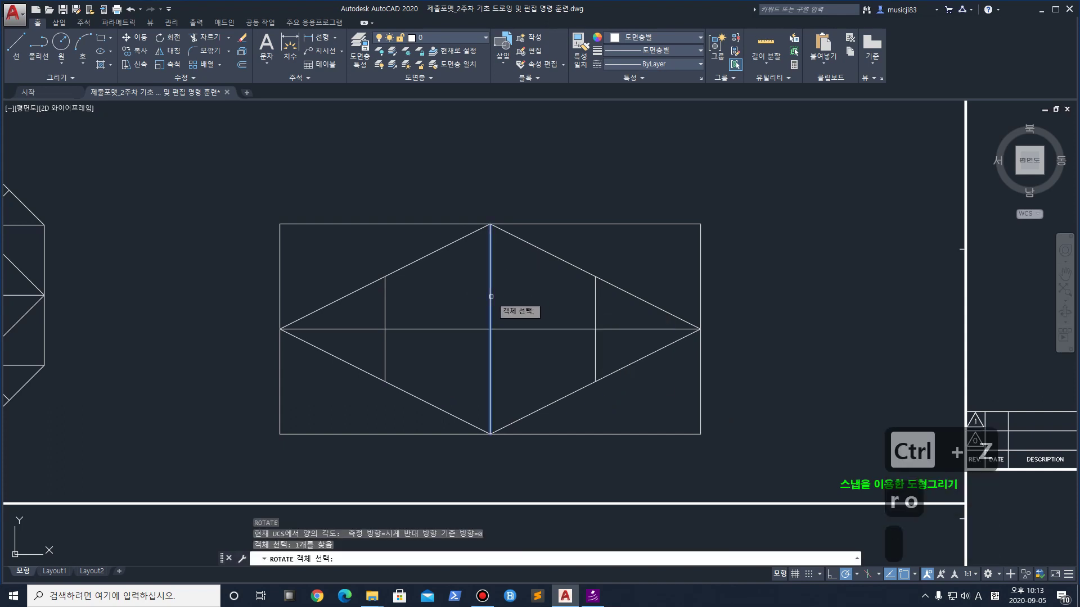
pyautogui.press('Return')
pyautogui.click(491, 329)
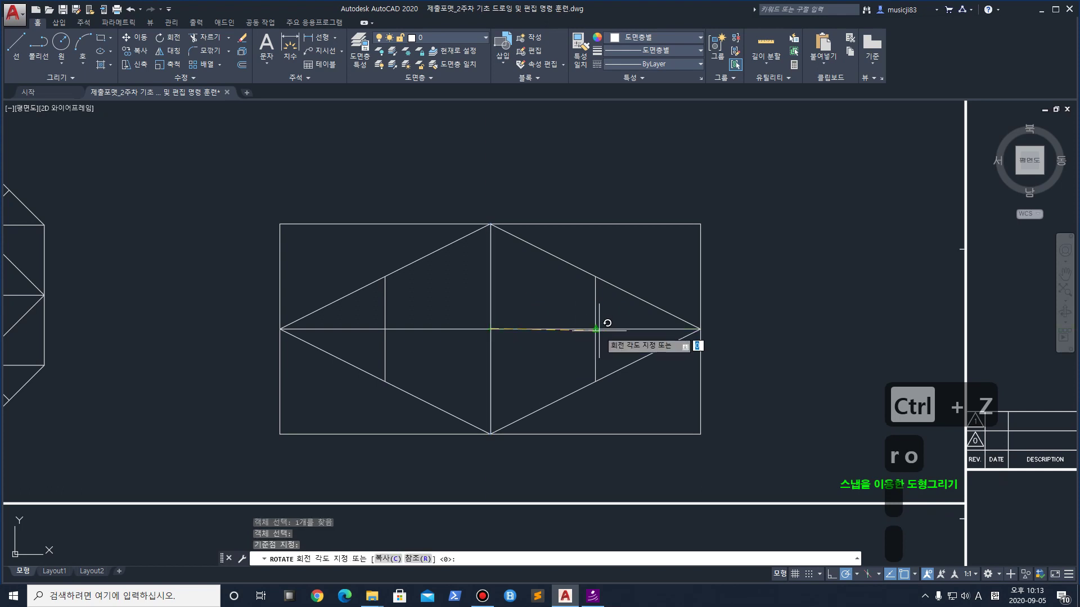
pyautogui.hotkey('ctrl', '1')
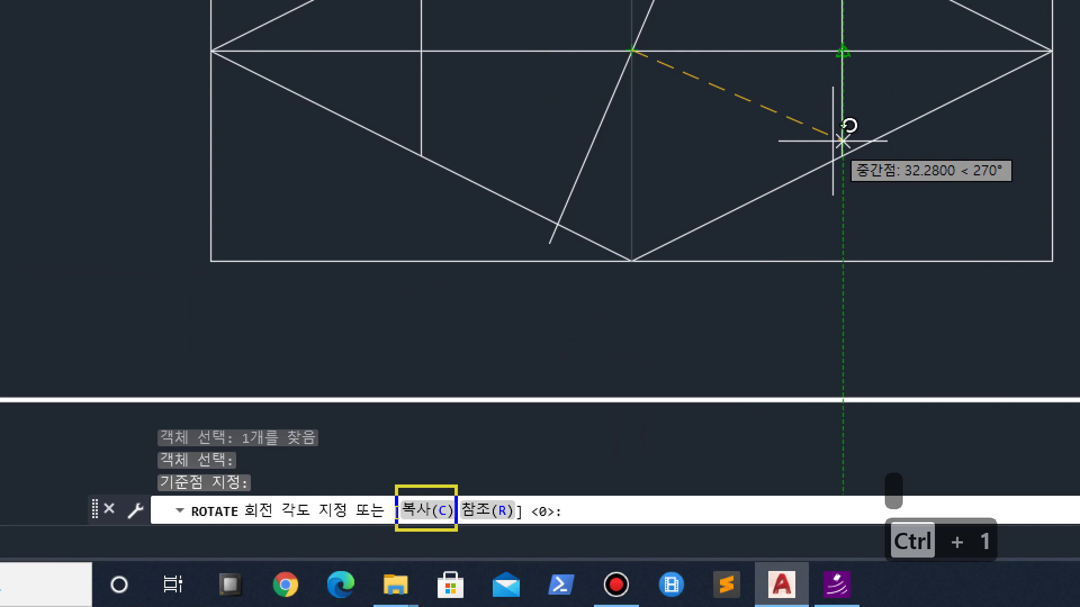
pyautogui.write('r')
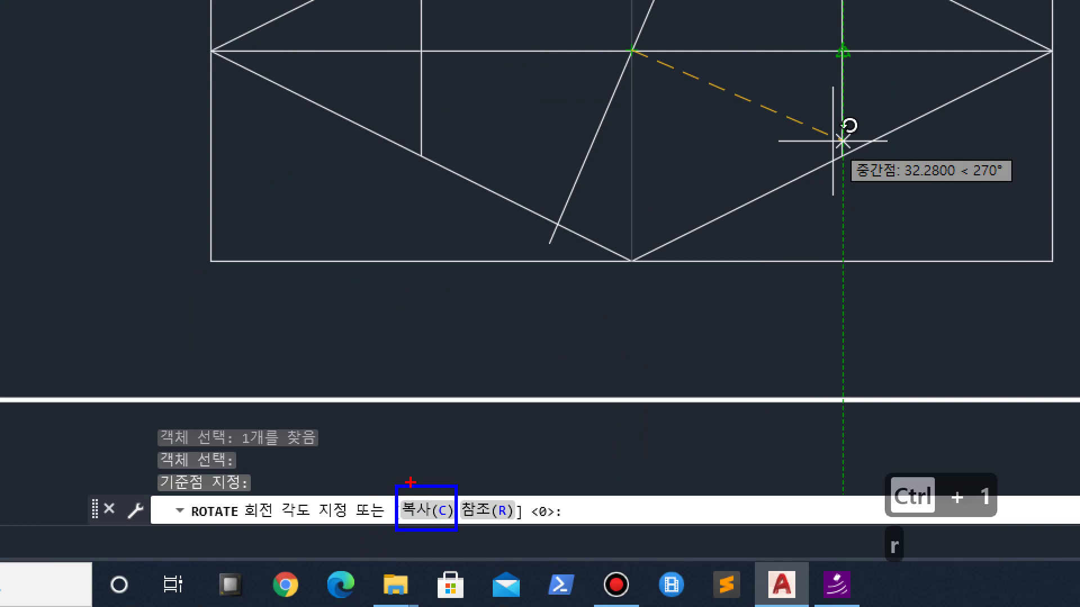
pyautogui.press('Escape')
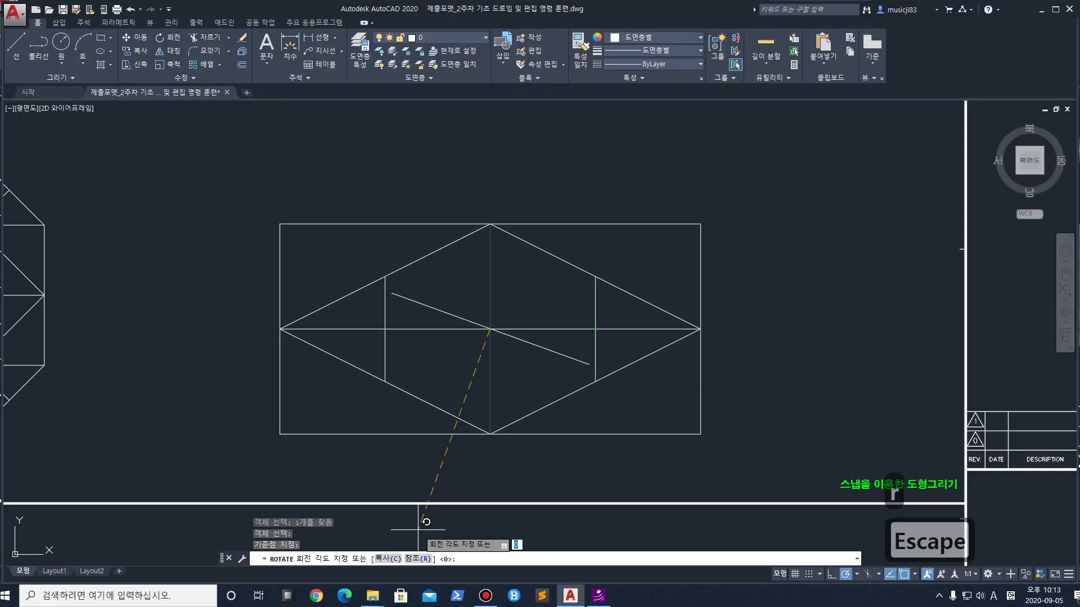
pyautogui.write('c')
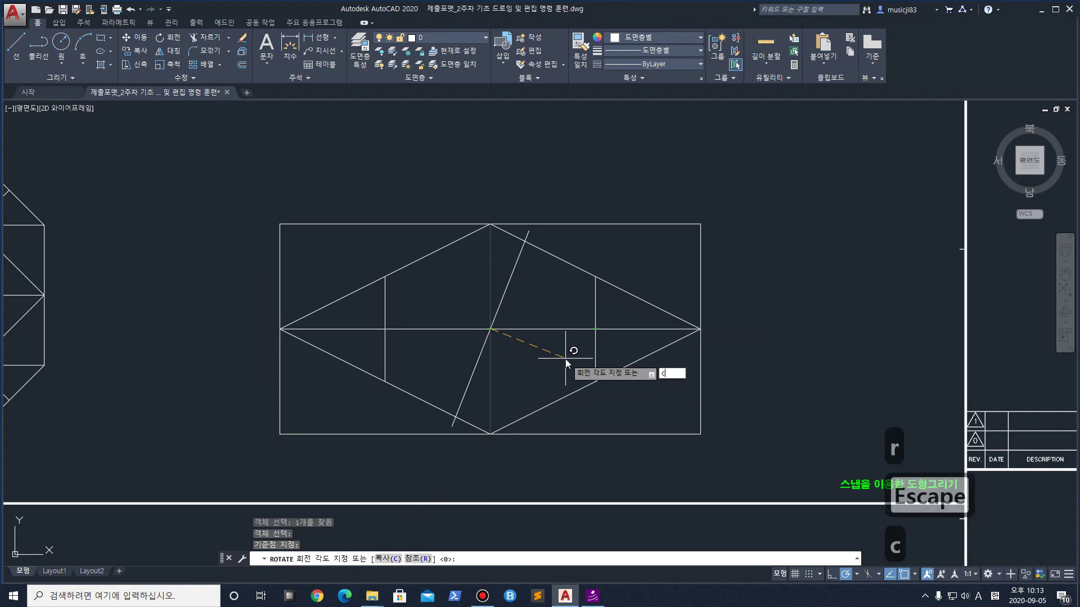
pyautogui.press('Return')
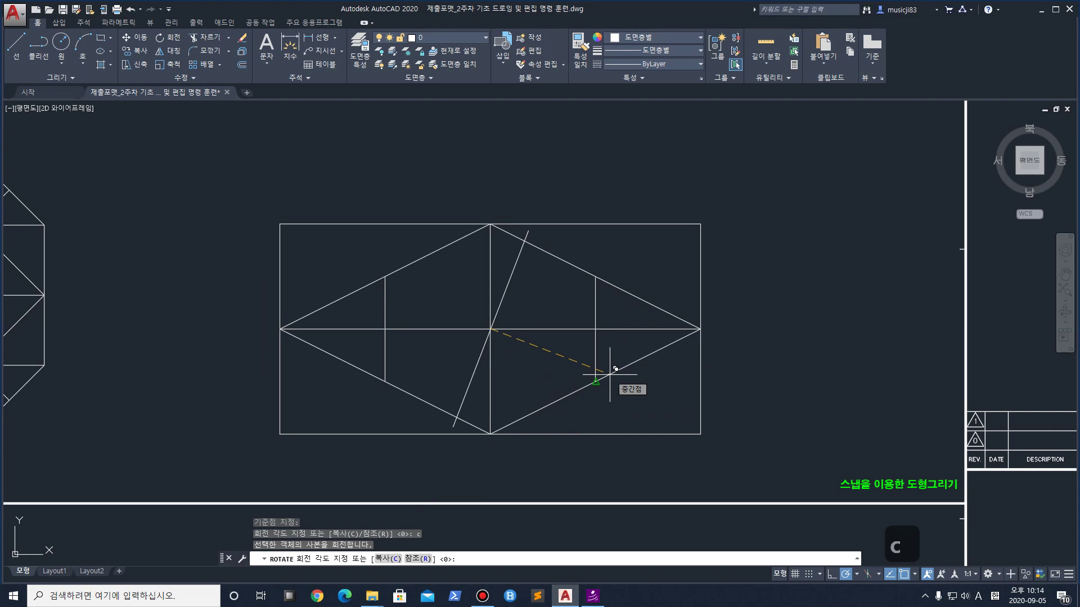
pyautogui.write('60')
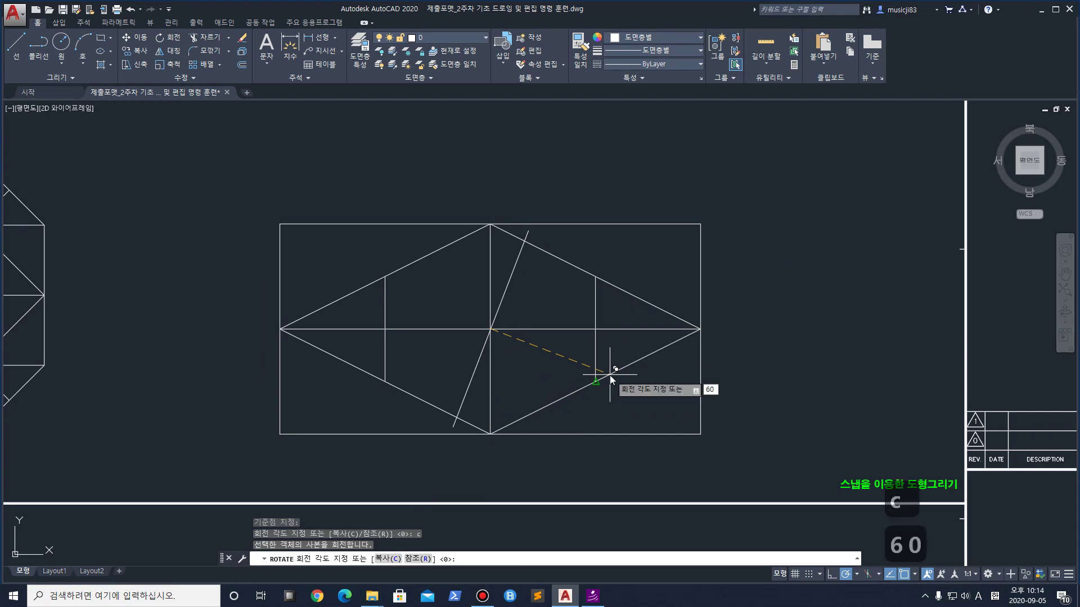
pyautogui.press('Return')
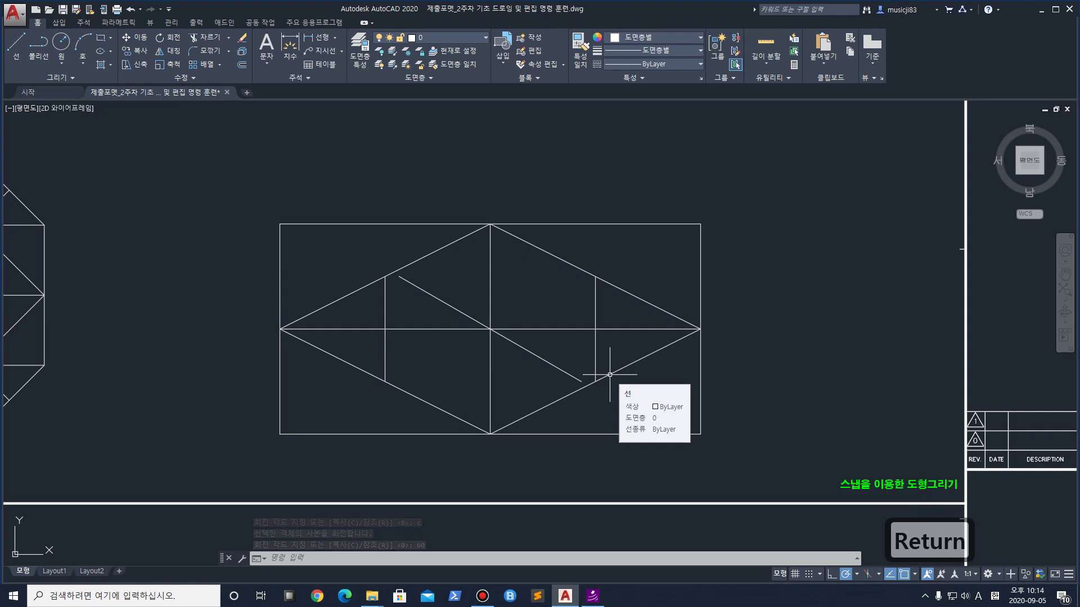
pyautogui.hotkey('ctrl', 'z')
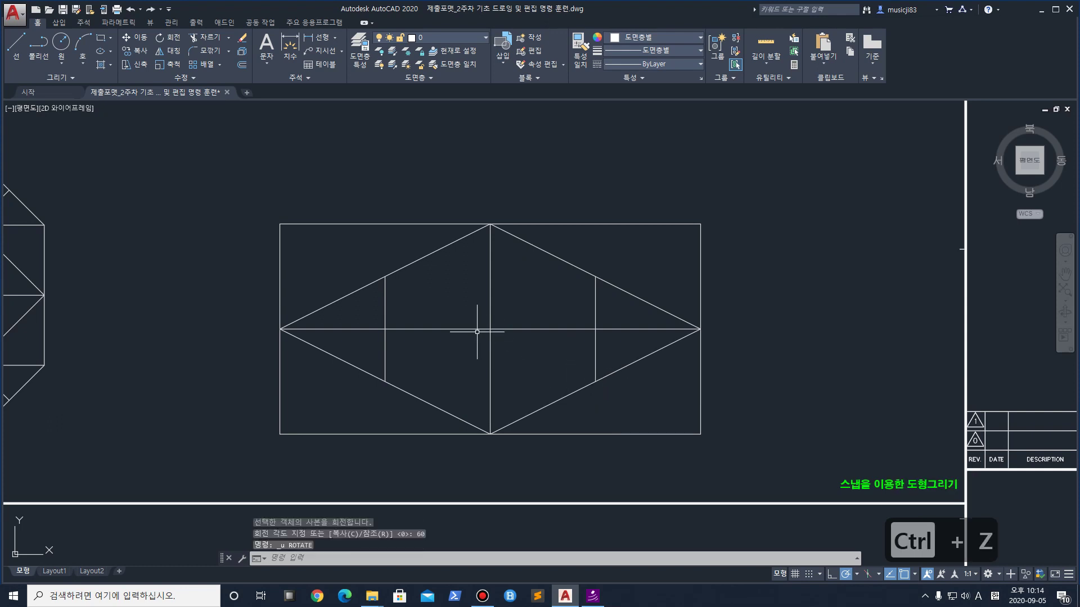
# Rotate a copy of the vertical centre line 30° about the central intersection
pyautogui.write('ro')
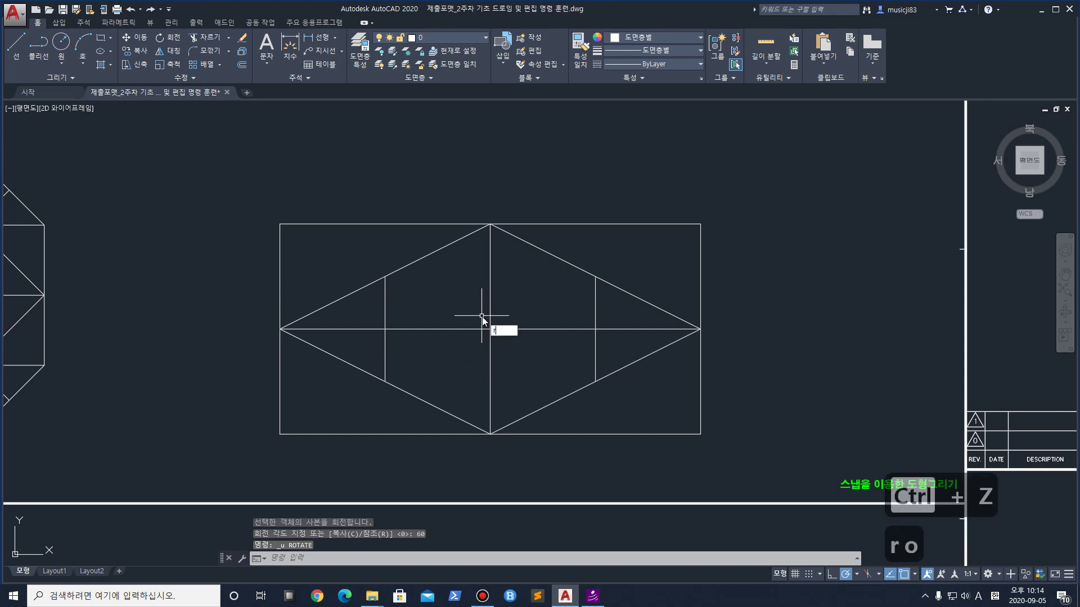
pyautogui.press('Return')
pyautogui.click(491, 299)
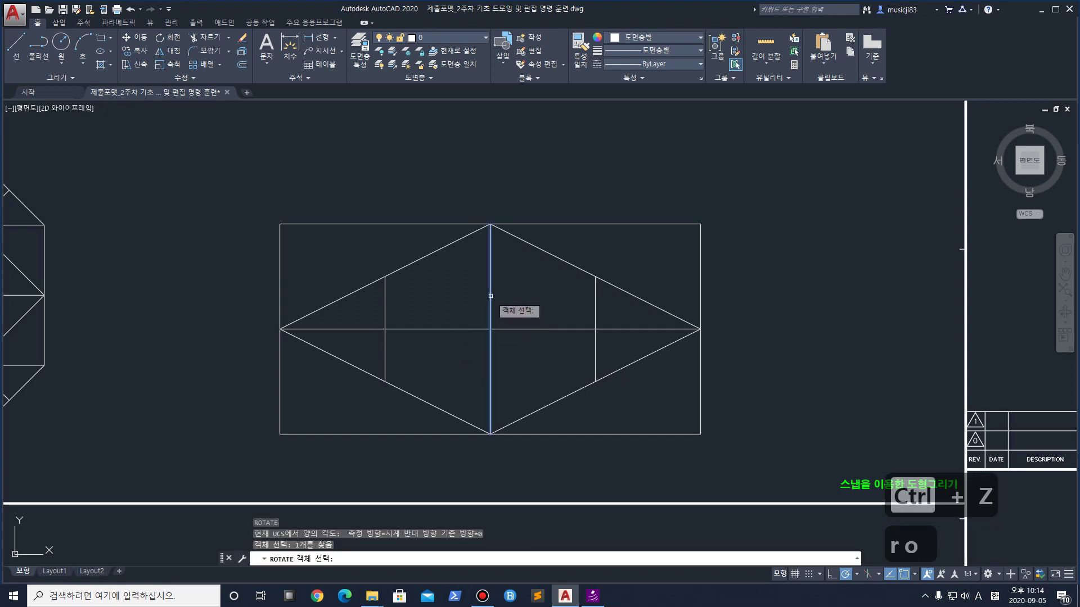
pyautogui.press('Return')
pyautogui.click(490, 329)
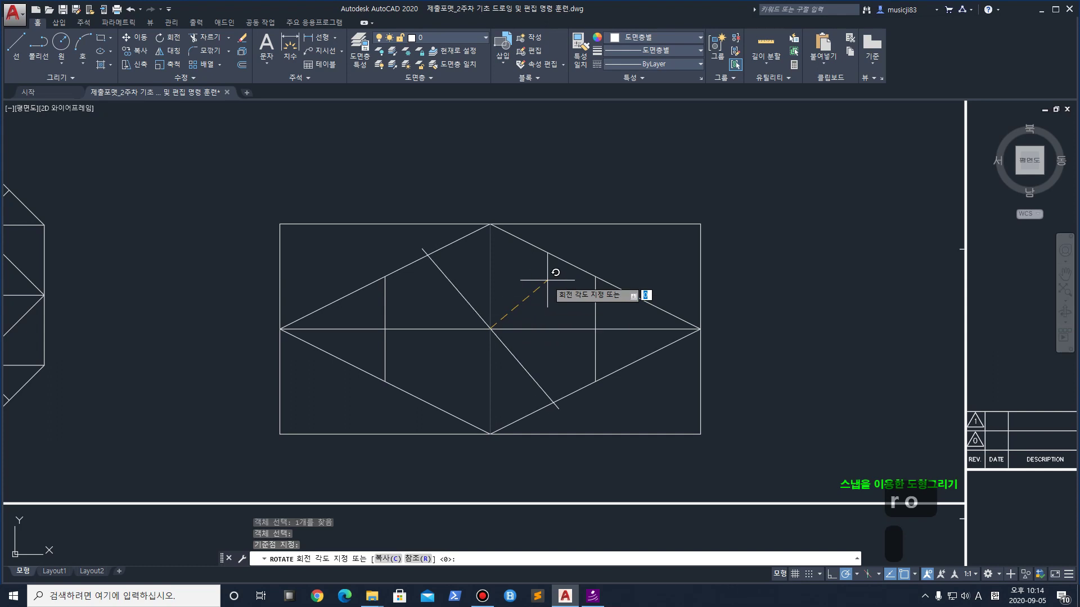
pyautogui.write('c')
pyautogui.press('Return')
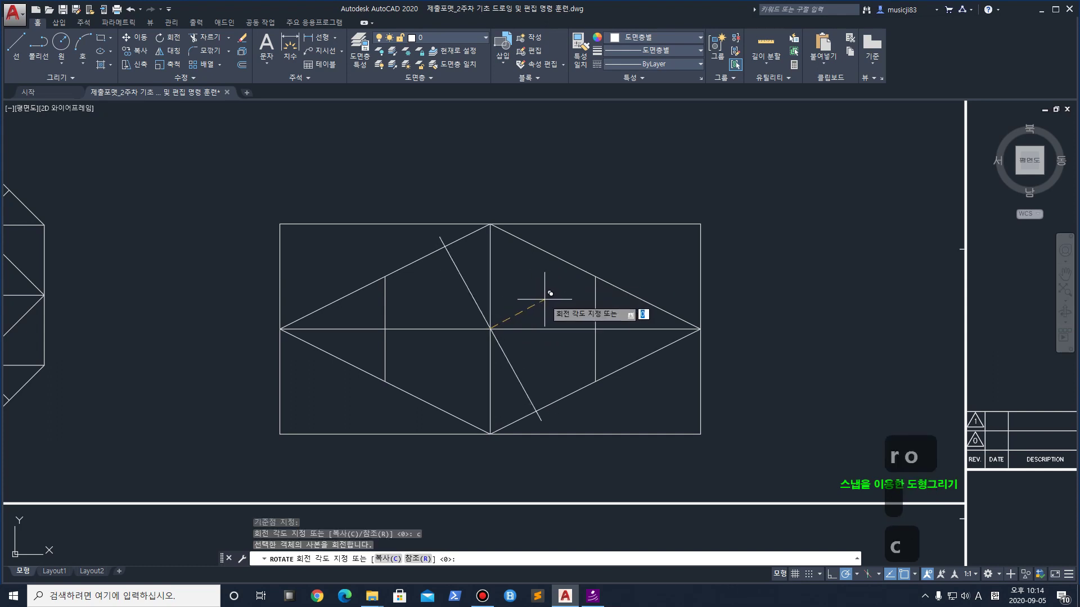
pyautogui.write('30')
pyautogui.press('Return')
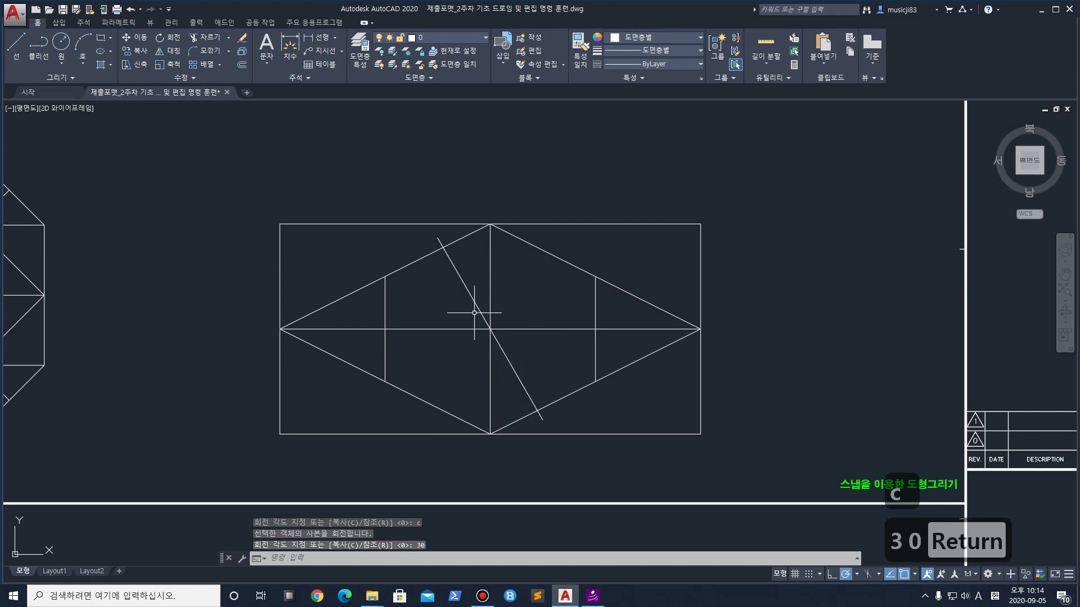
pyautogui.scroll(2, 485, 313)
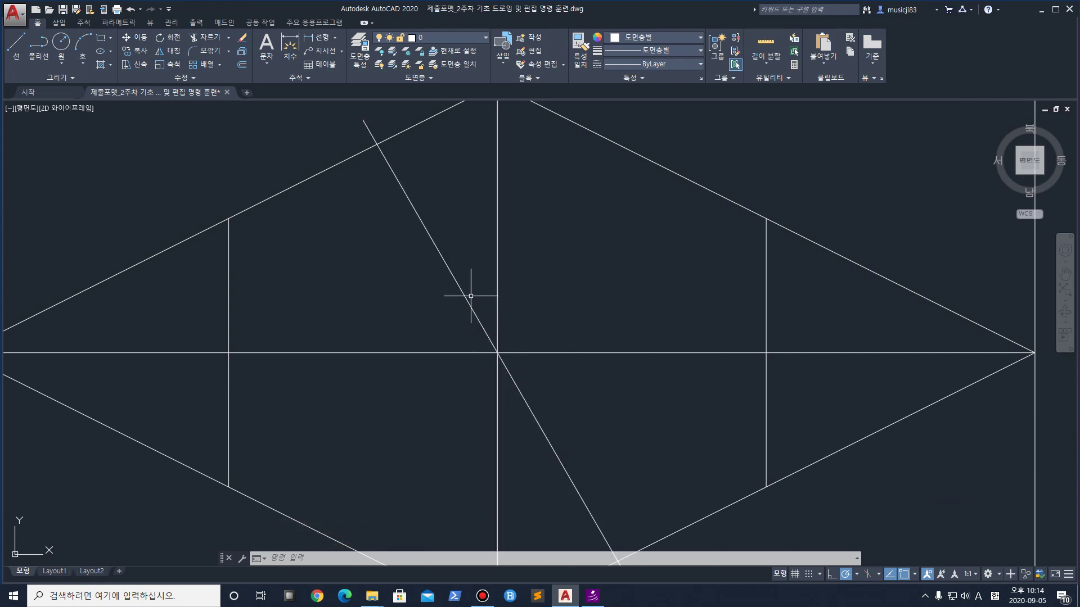
pyautogui.hotkey('ctrl', '1')
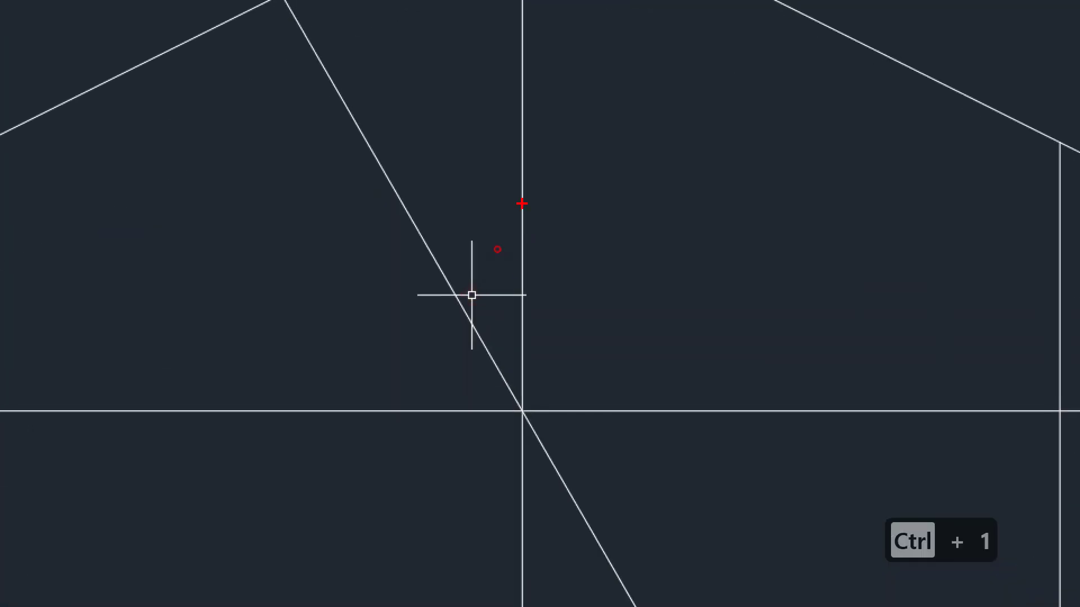
pyautogui.moveTo(522, 203); pyautogui.dragTo(506, 497)
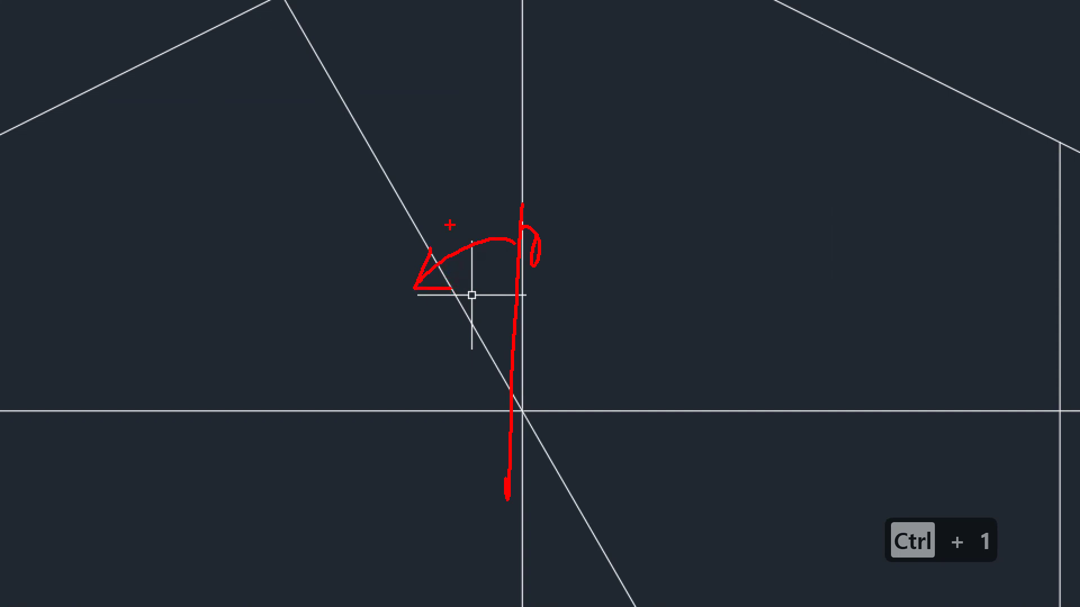
pyautogui.press('Escape')
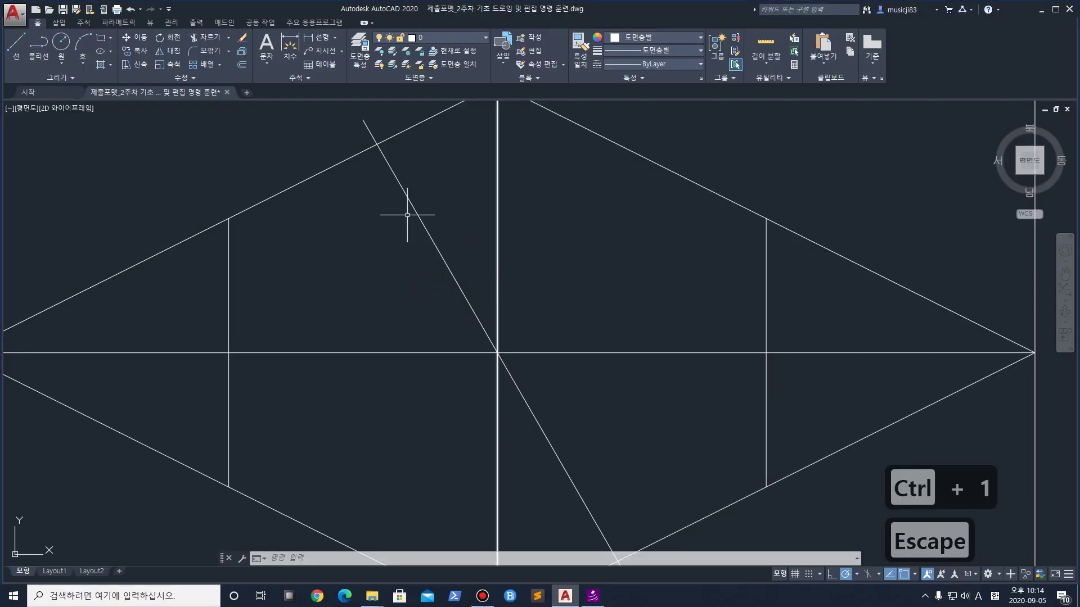
pyautogui.press('super+space')
pyautogui.hotkey('ctrl', '1')
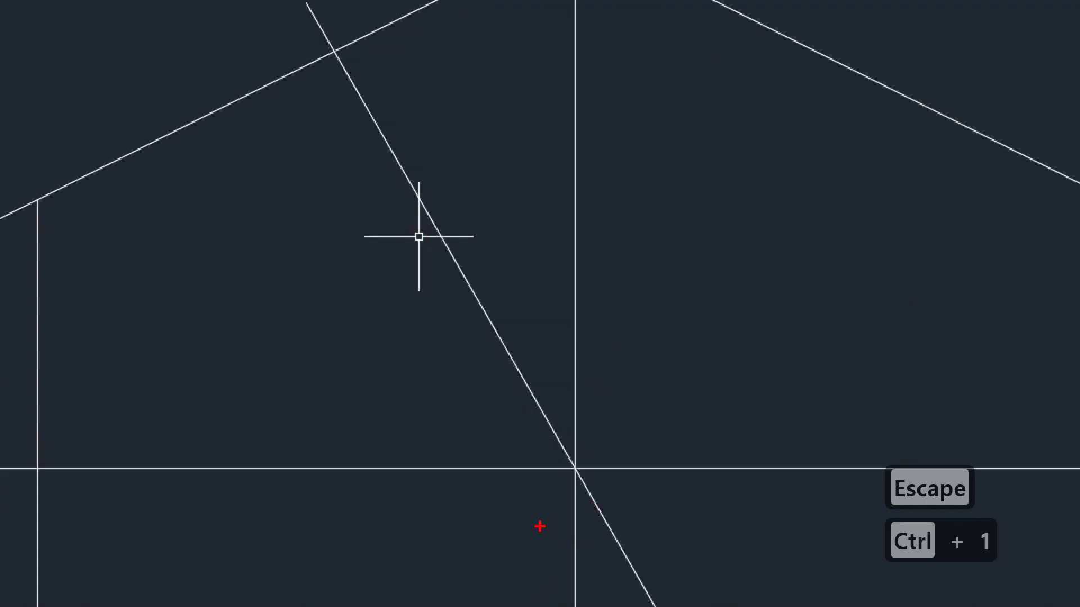
pyautogui.moveTo(782, 22)
pyautogui.mouseDown()
pyautogui.moveTo(755, 89)
pyautogui.moveTo(441, 597)
pyautogui.mouseUp()
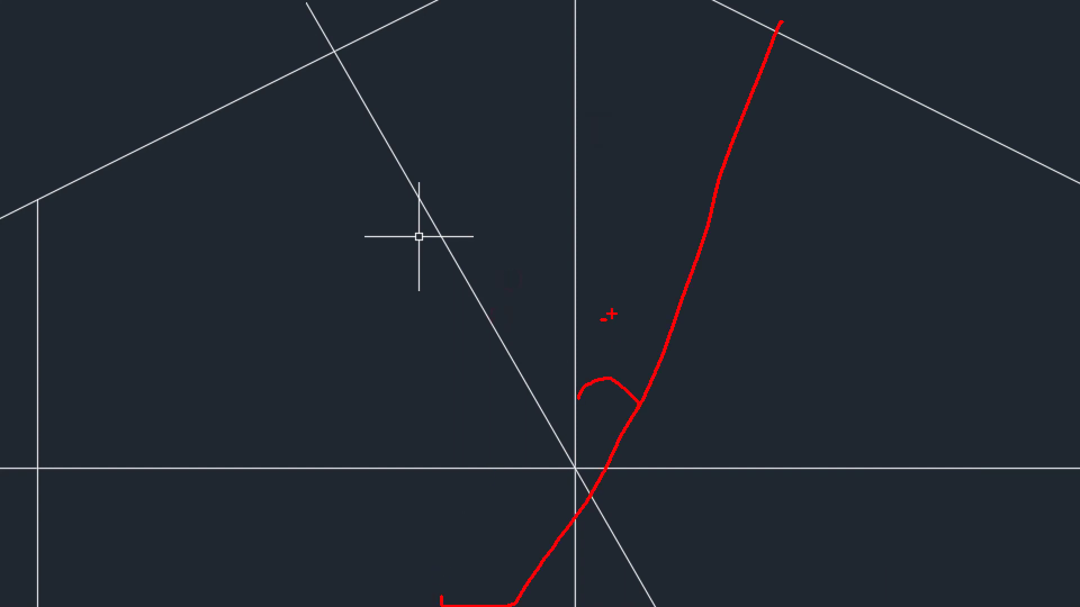
pyautogui.press('Escape')
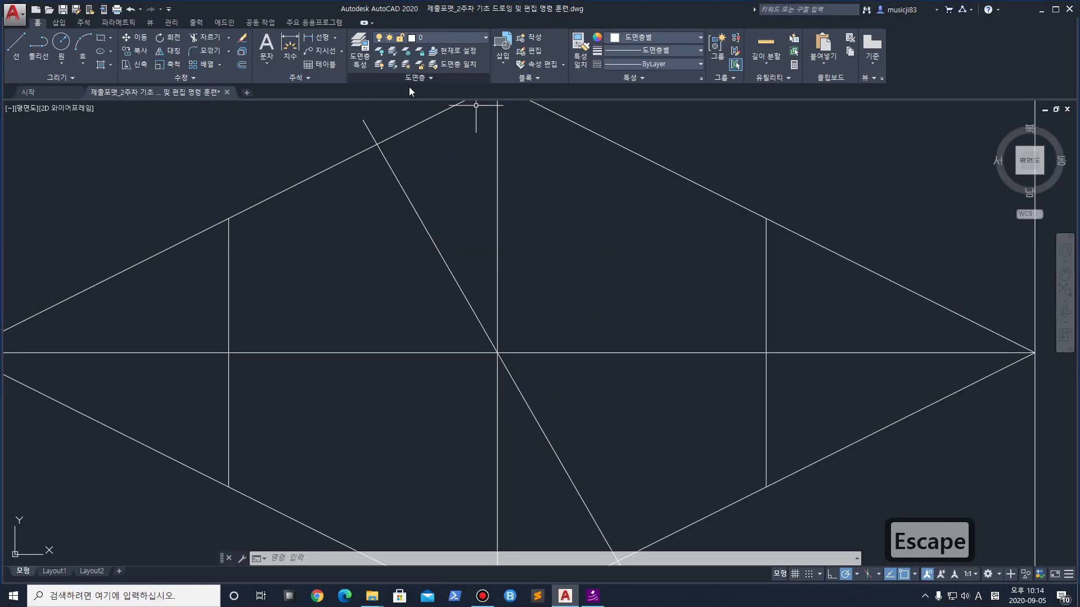
# Rotate a copy of the vertical centreline −30° about the diamond's centre
pyautogui.write('ro')
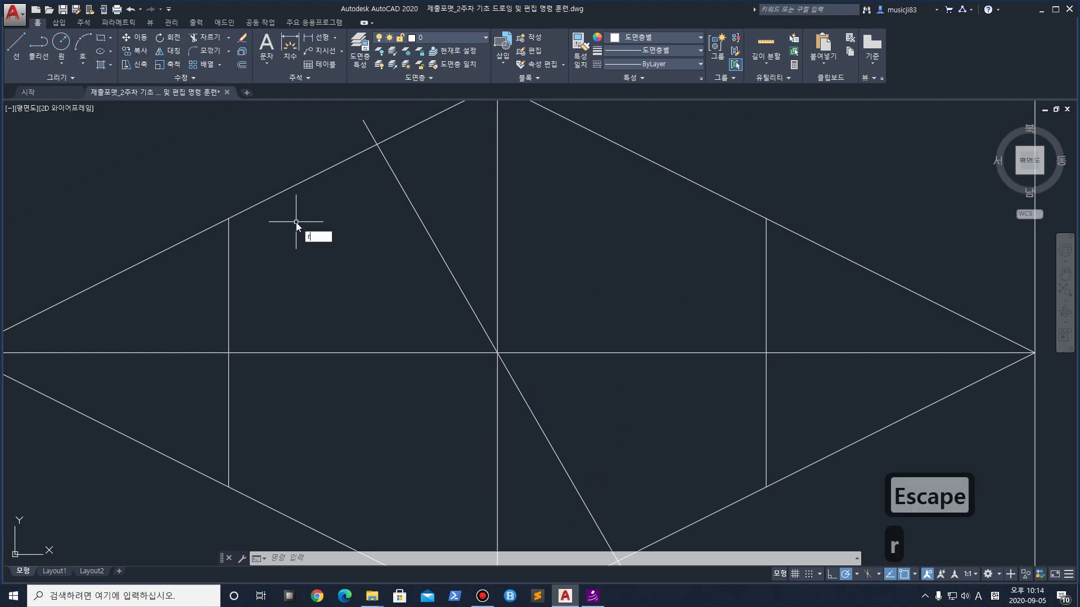
pyautogui.press('Return')
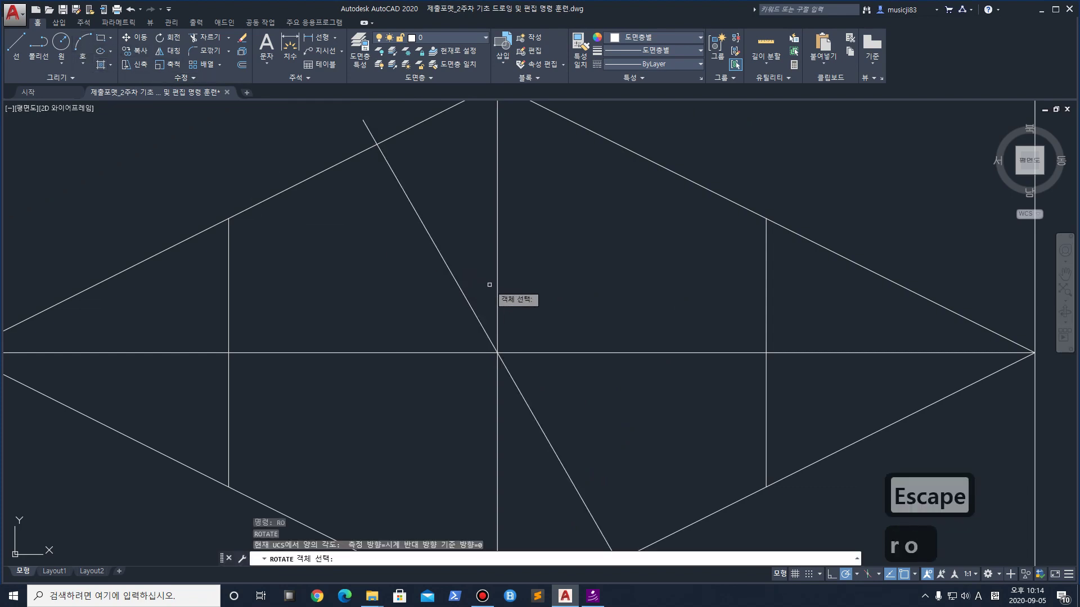
pyautogui.click(498, 277)
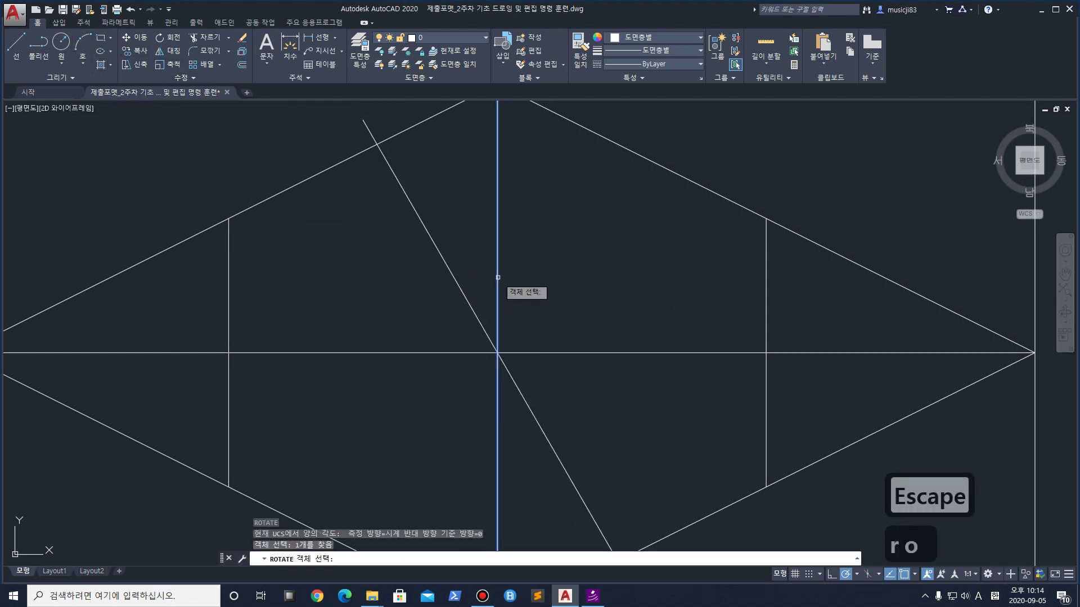
pyautogui.click(498, 353)
pyautogui.write('c')
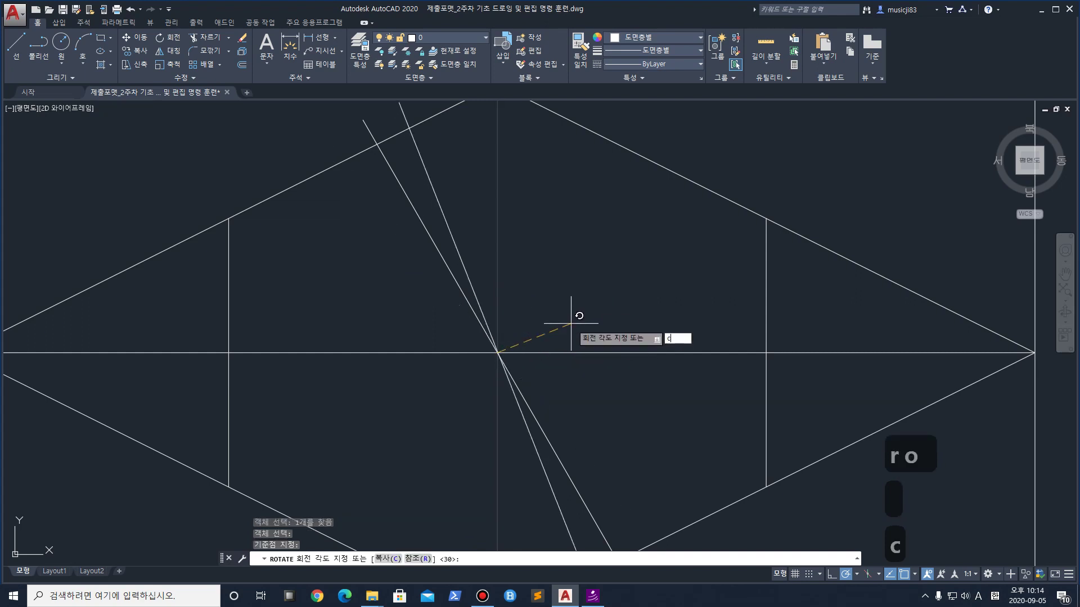
pyautogui.press('Return')
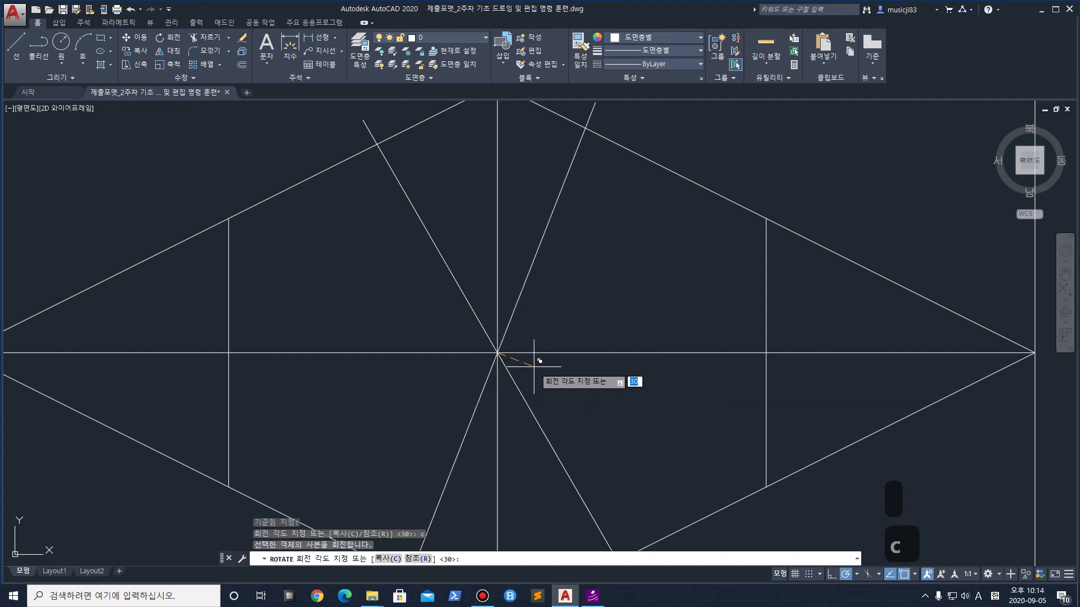
pyautogui.write('-3')
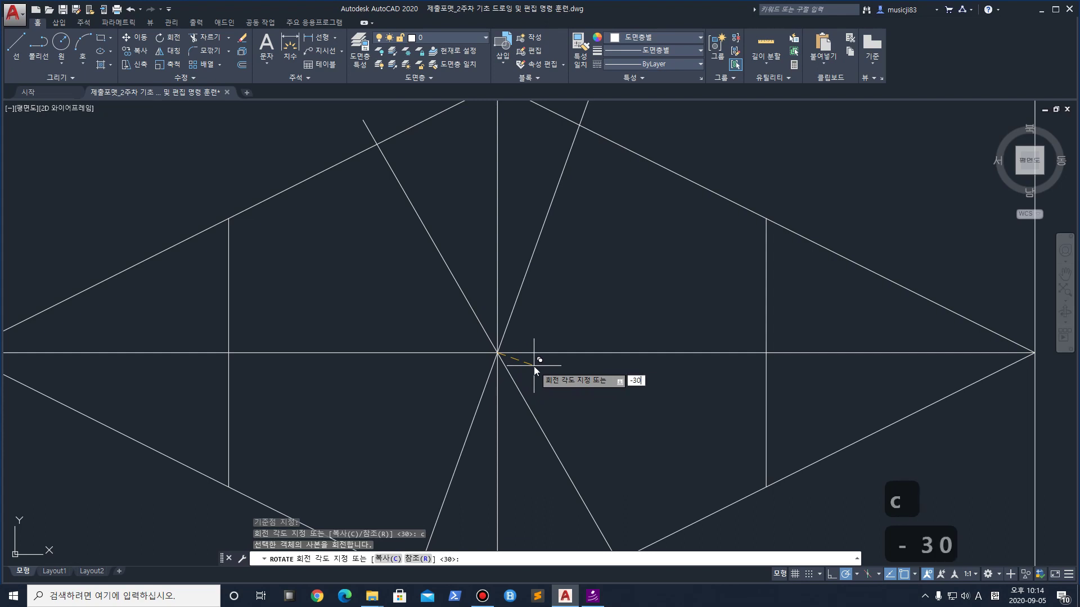
pyautogui.press('Return')
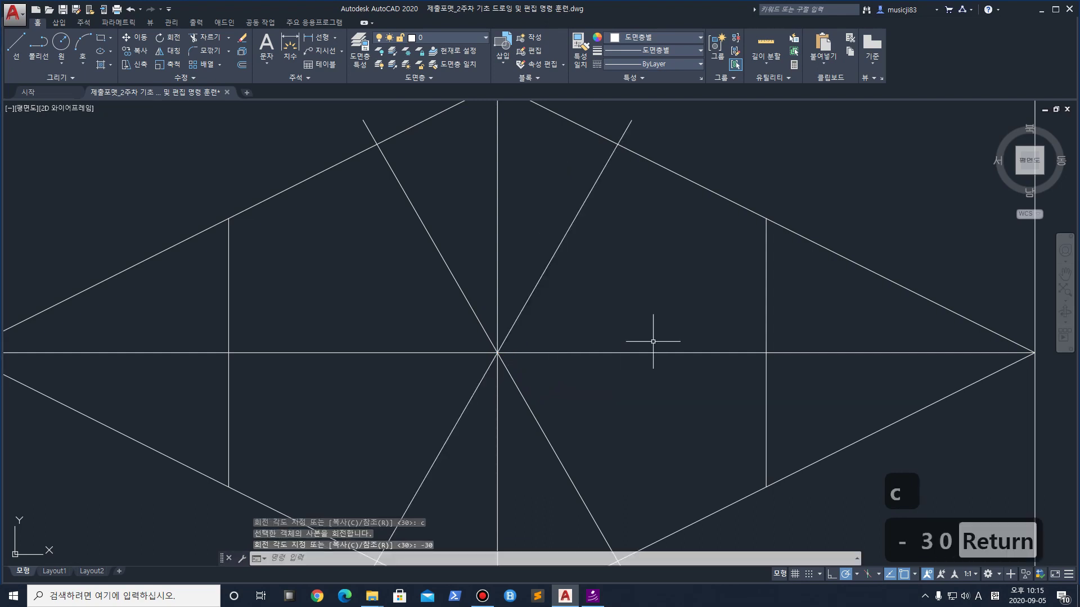
pyautogui.scroll(-2, 664, 339)
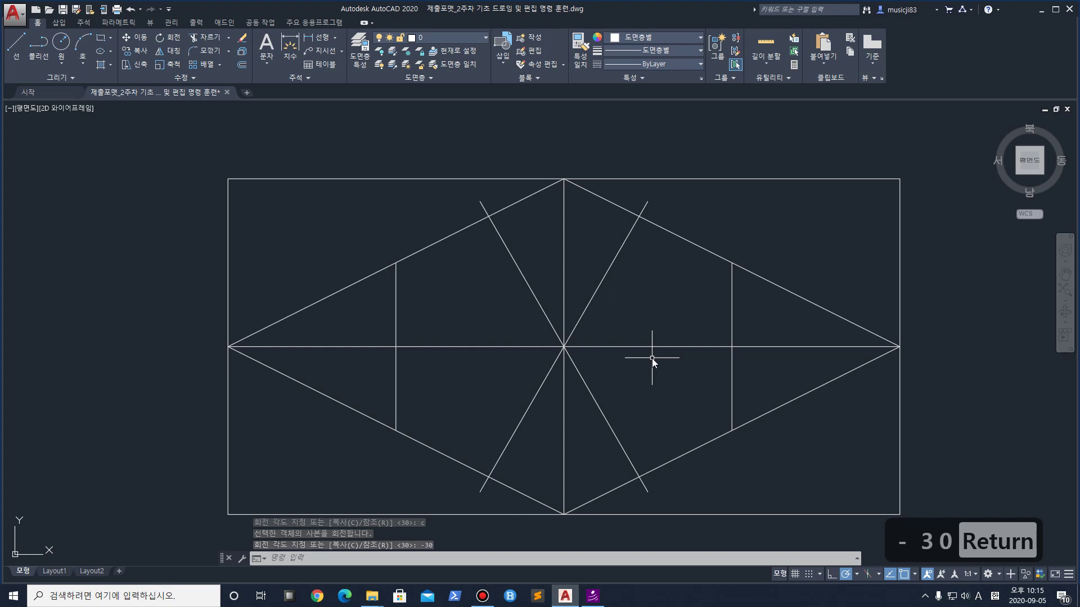
# Start TRIM and begin a selection window around the star lines
pyautogui.write('tr')
pyautogui.press('space')
pyautogui.click(717, 486)
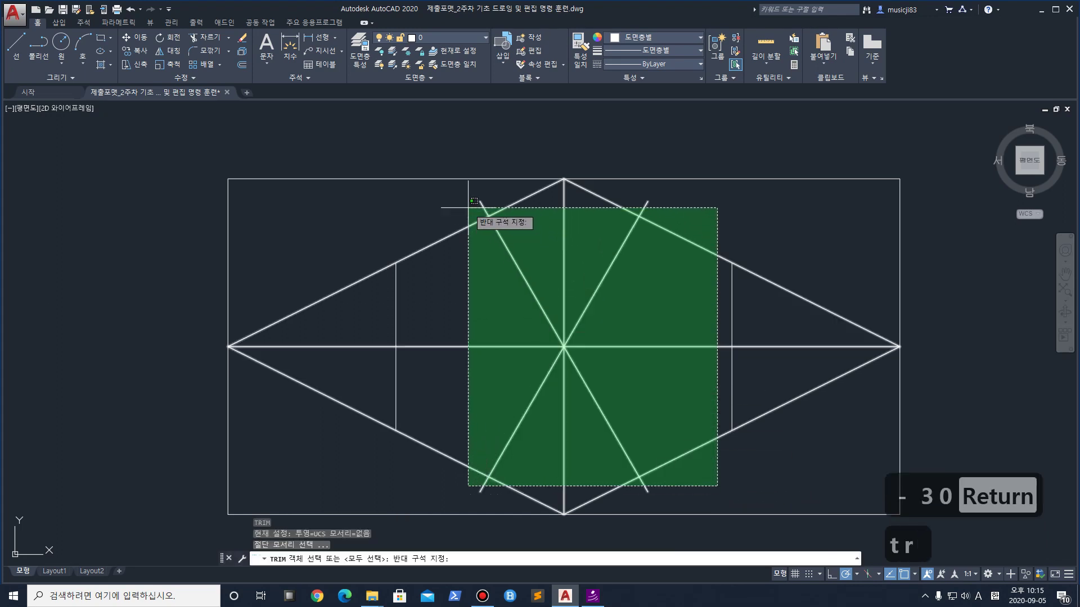
# Trim the four diagonal overhangs beyond the diamond at top-left, top-right, bottom-right and bottom-left
pyautogui.click(472, 208)
pyautogui.click(482, 206)
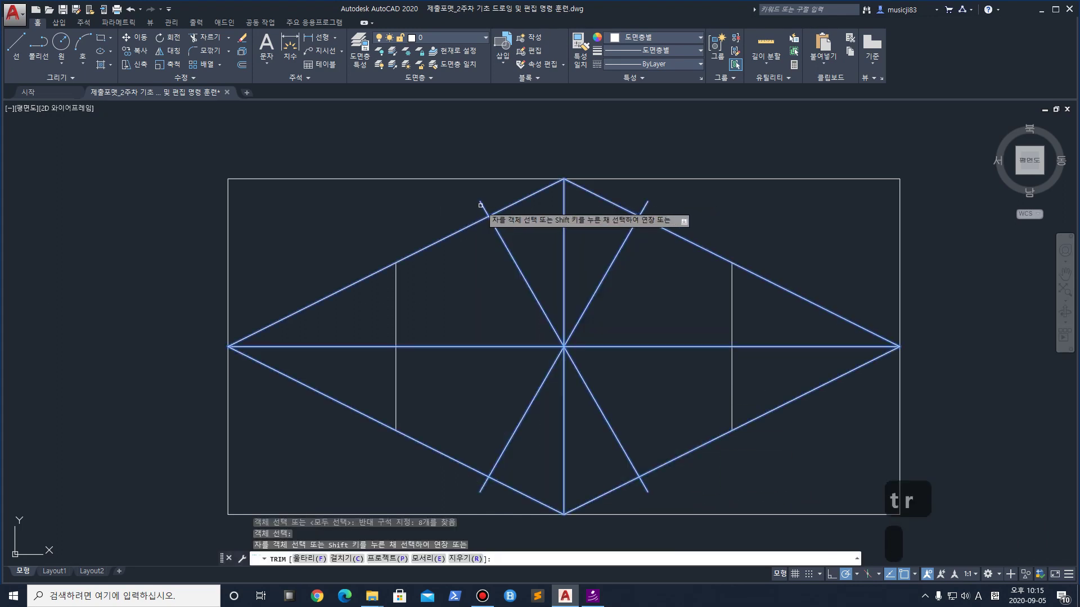
pyautogui.click(643, 208)
pyautogui.click(644, 486)
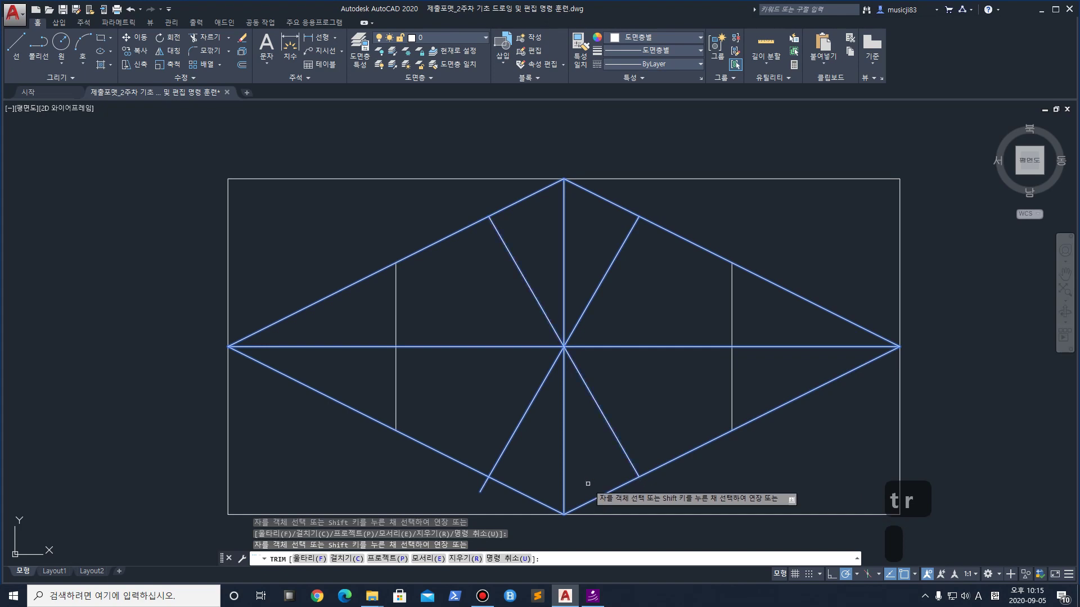
pyautogui.click(483, 487)
pyautogui.press('Return')
pyautogui.scroll(-4, 565, 343)
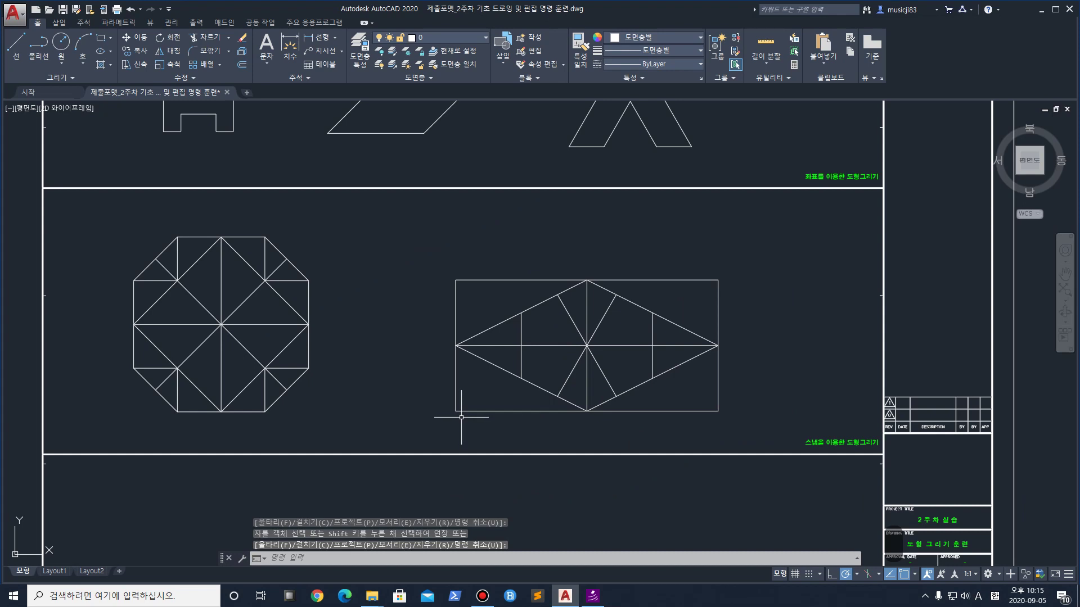
# Delete the stray object in the bottom panel and place a new line's first point there
pyautogui.scroll(-2, 461, 418)
pyautogui.scroll(3, 470, 345)
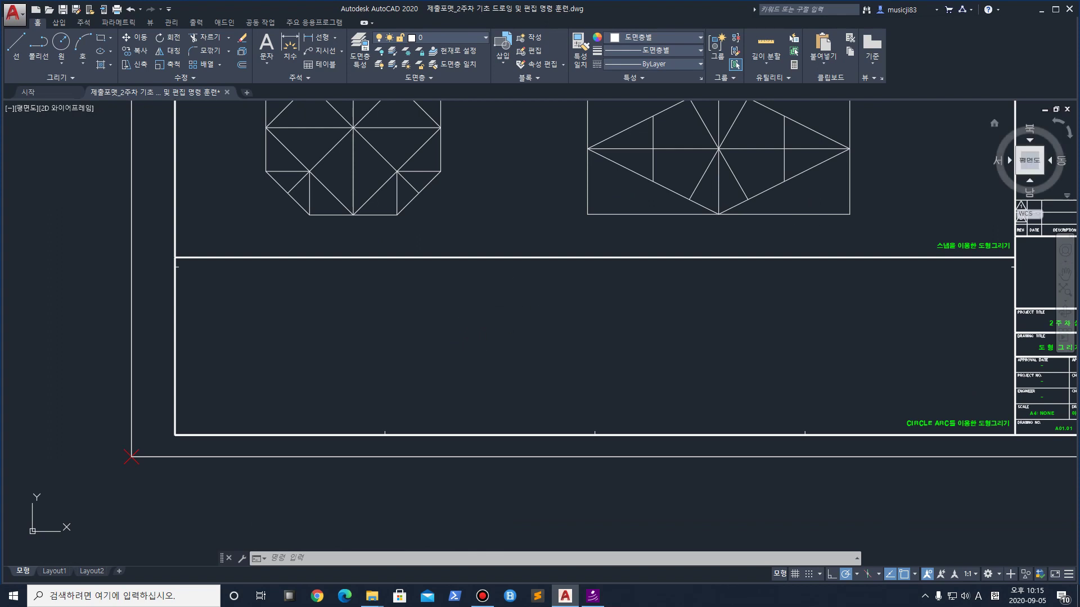
pyautogui.press('Escape')
pyautogui.press('Delete')
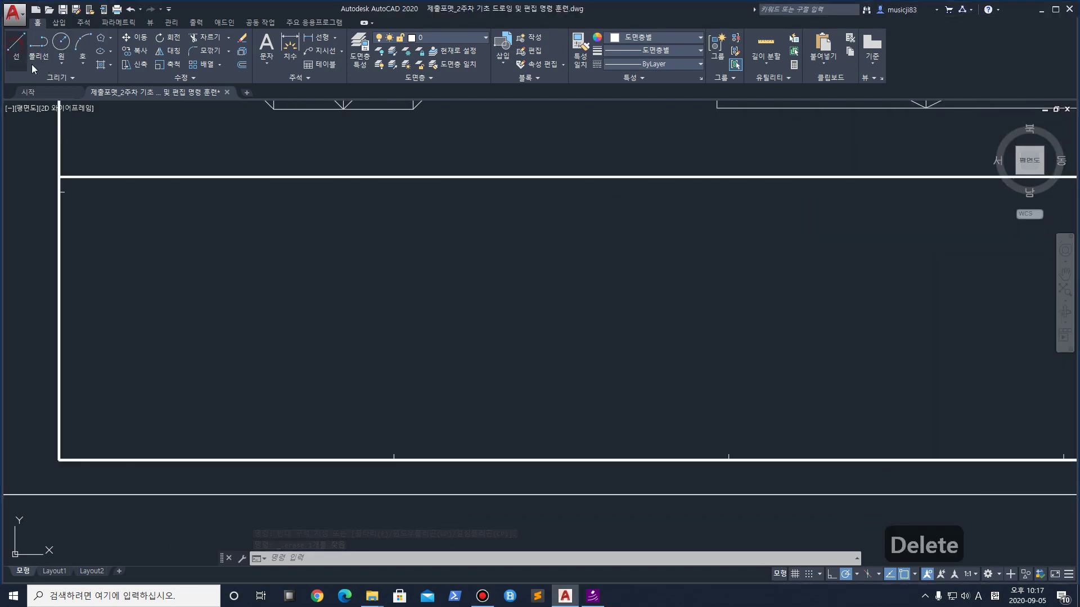
pyautogui.click(16, 42)
pyautogui.click(177, 360)
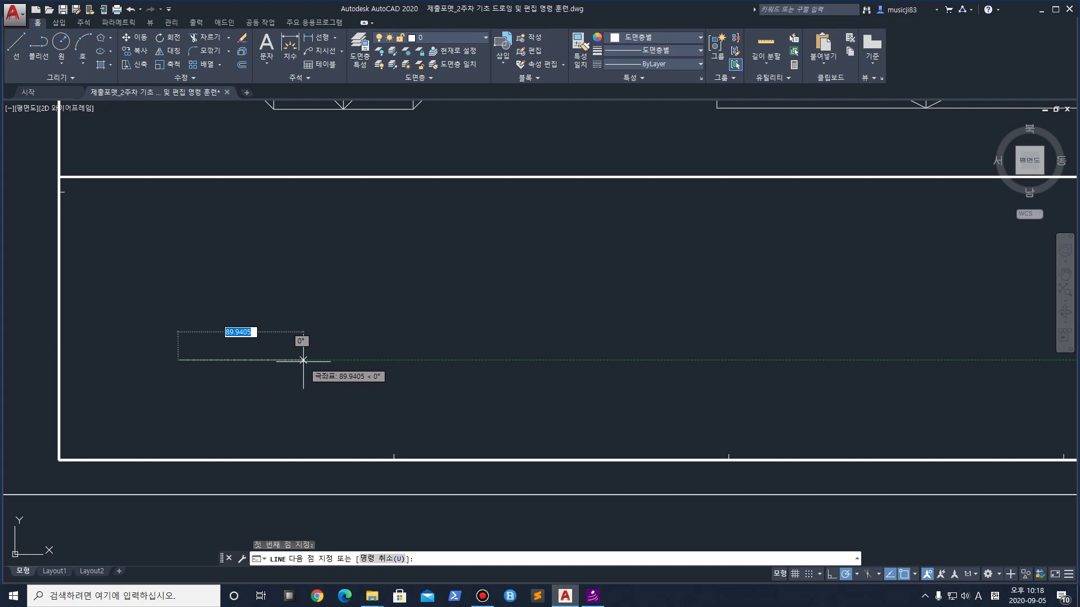
pyautogui.write('60')
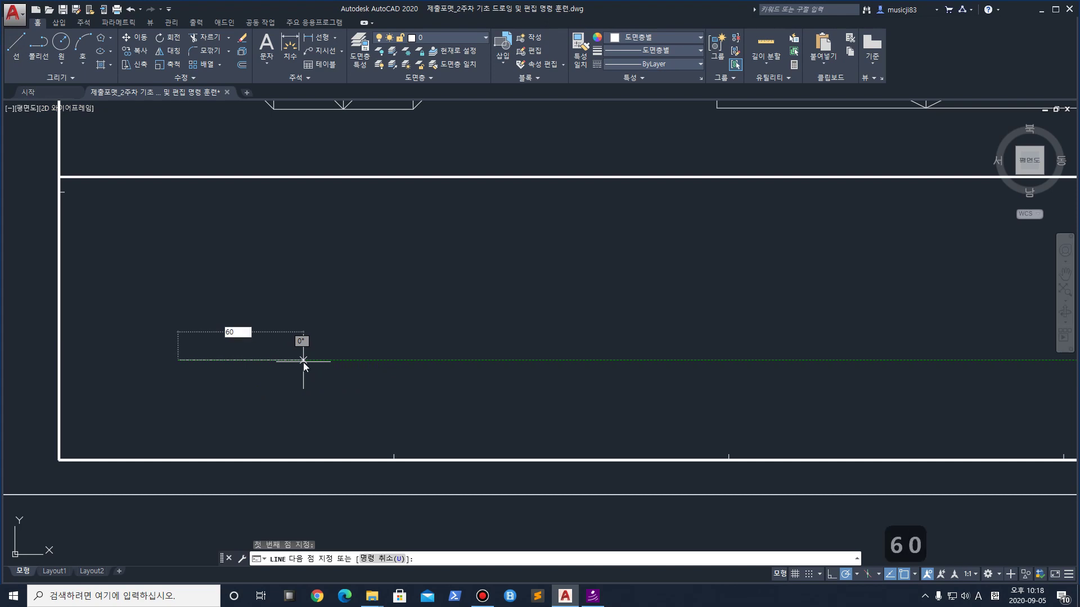
pyautogui.press('BackSpace')
pyautogui.press('BackSpace')
pyautogui.press('BackSpace')
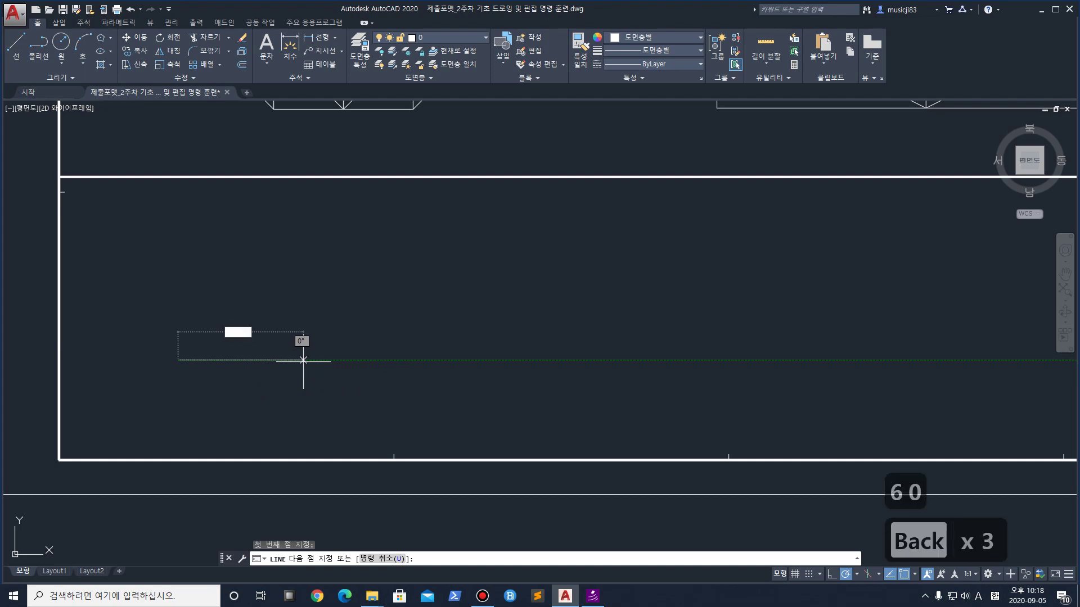
pyautogui.write('50')
pyautogui.press('Return')
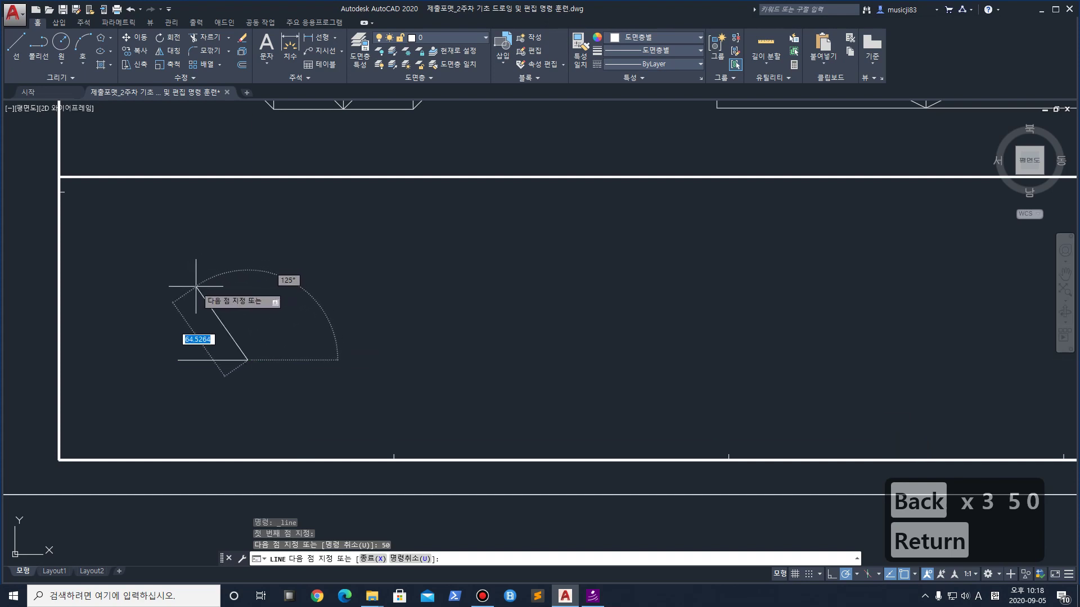
pyautogui.hotkey('ctrl', '1')
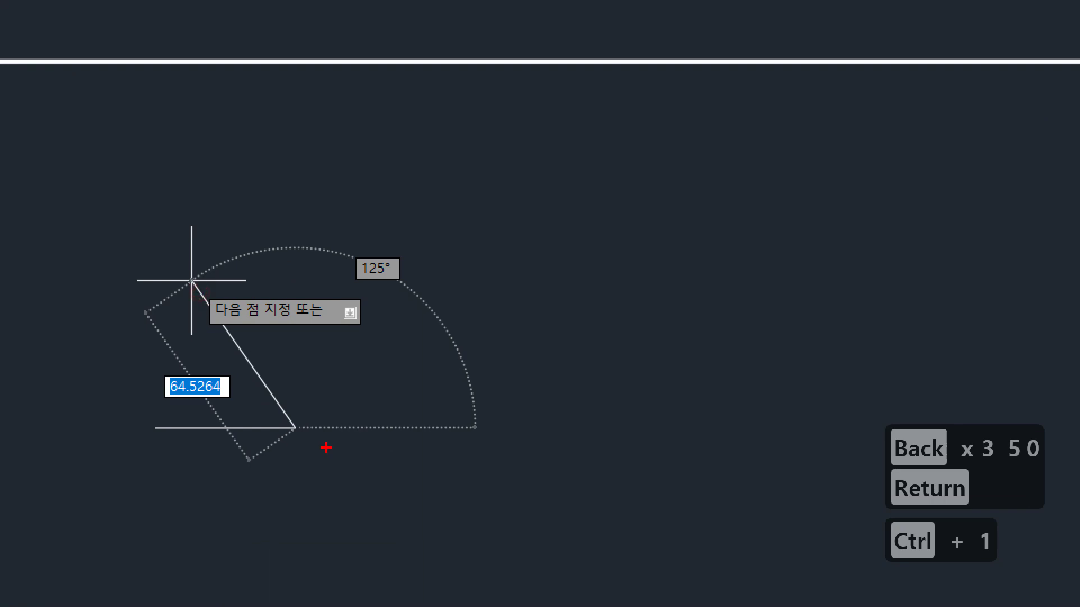
pyautogui.moveTo(150, 429); pyautogui.dragTo(438, 453)
pyautogui.moveTo(298, 371); pyautogui.dragTo(291, 606)
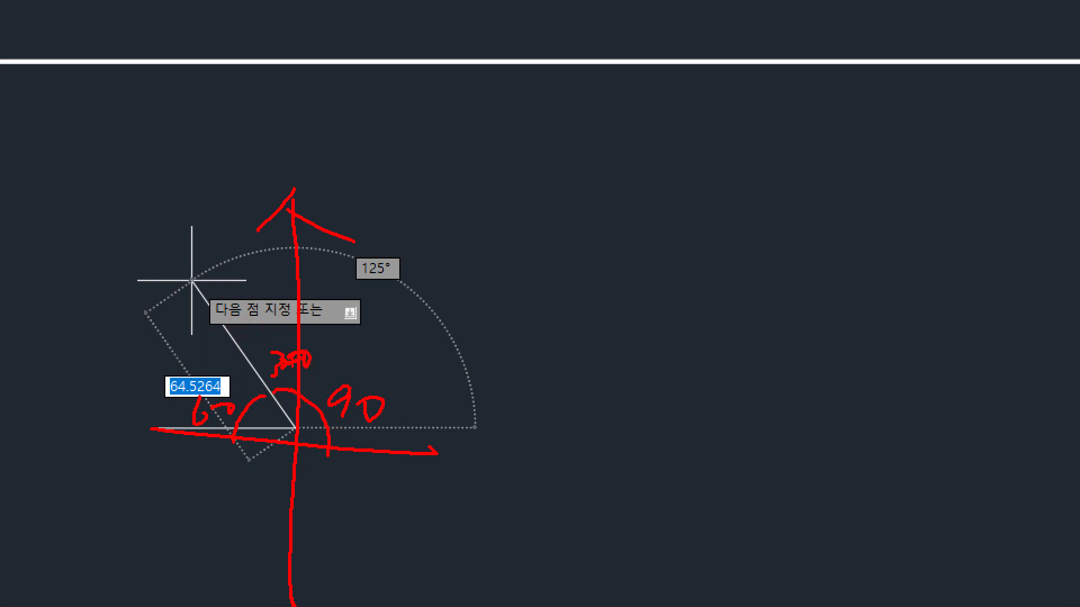
pyautogui.press('Escape')
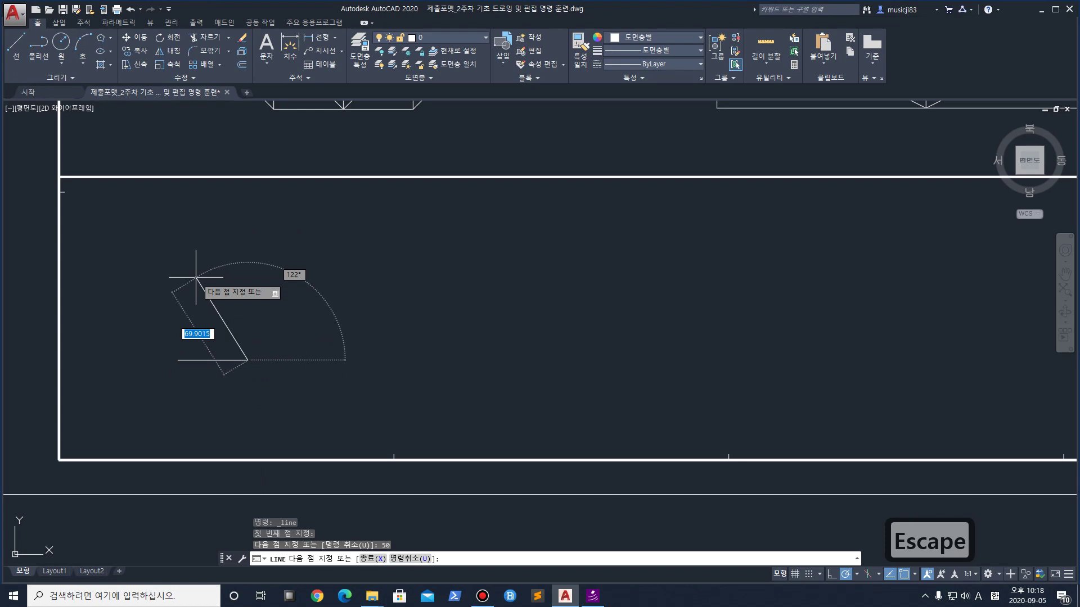
pyautogui.write('50<12')
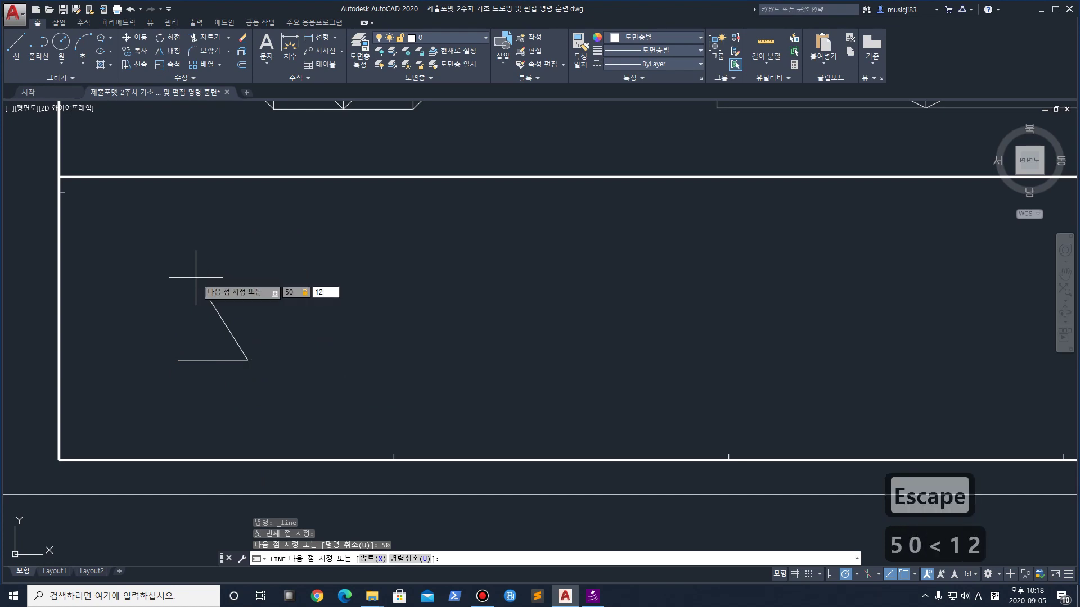
pyautogui.press('Return')
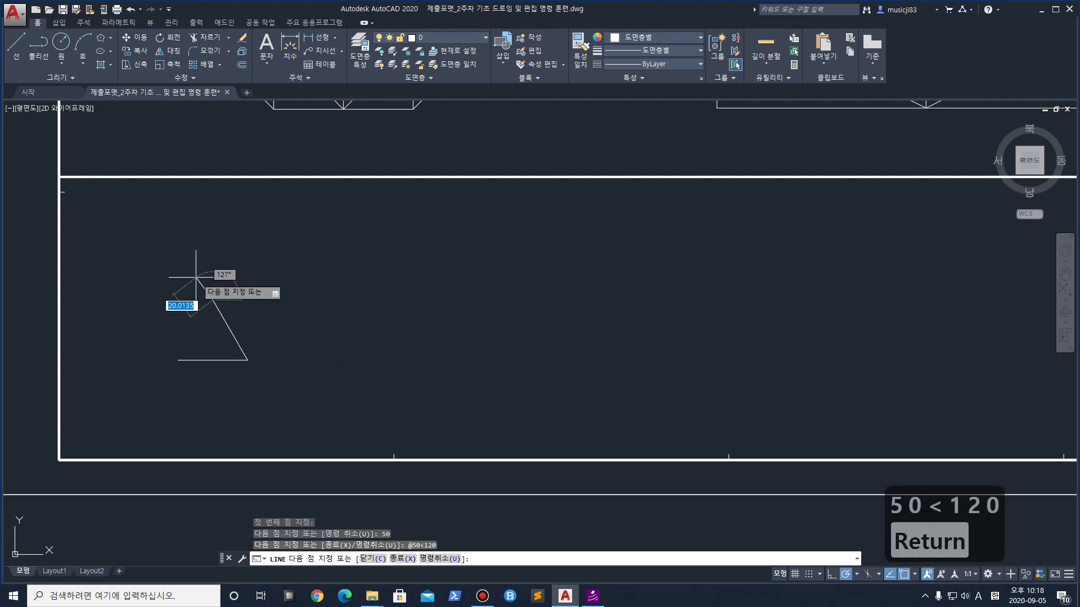
pyautogui.click(177, 360)
pyautogui.press('Return')
pyautogui.scroll(4, 145, 357)
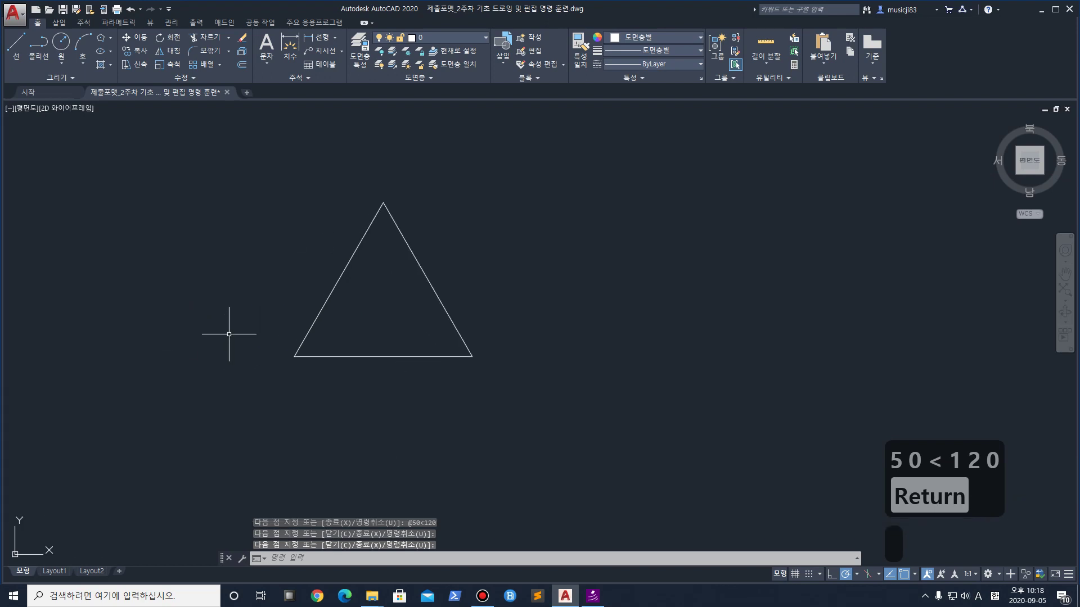
# Begin a DI distance measurement from the triangle's bottom-left corner, then cancel it
pyautogui.write('di')
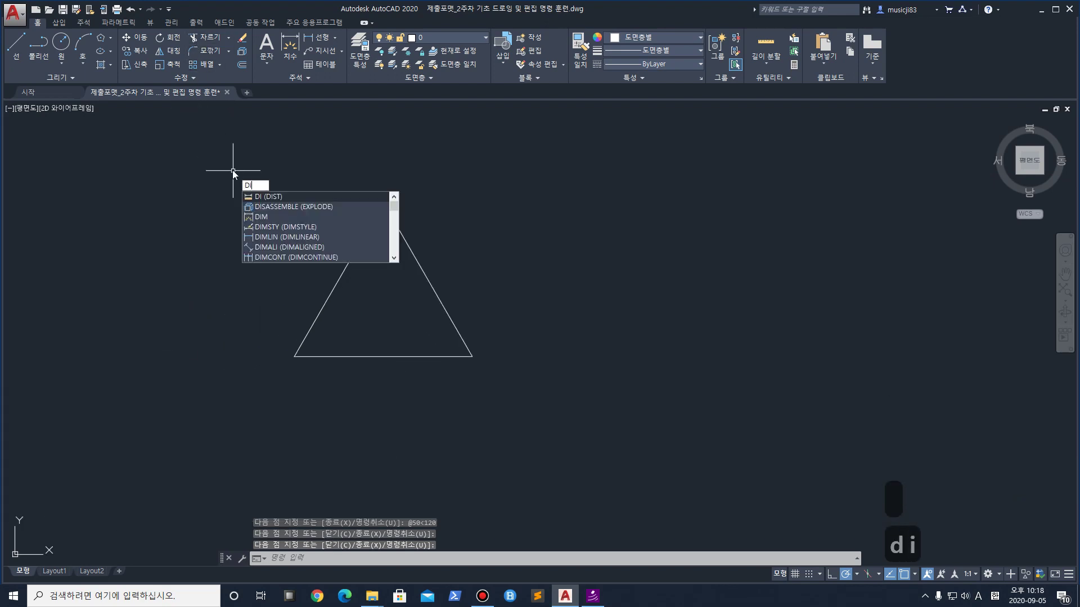
pyautogui.press('space')
pyautogui.click(294, 356)
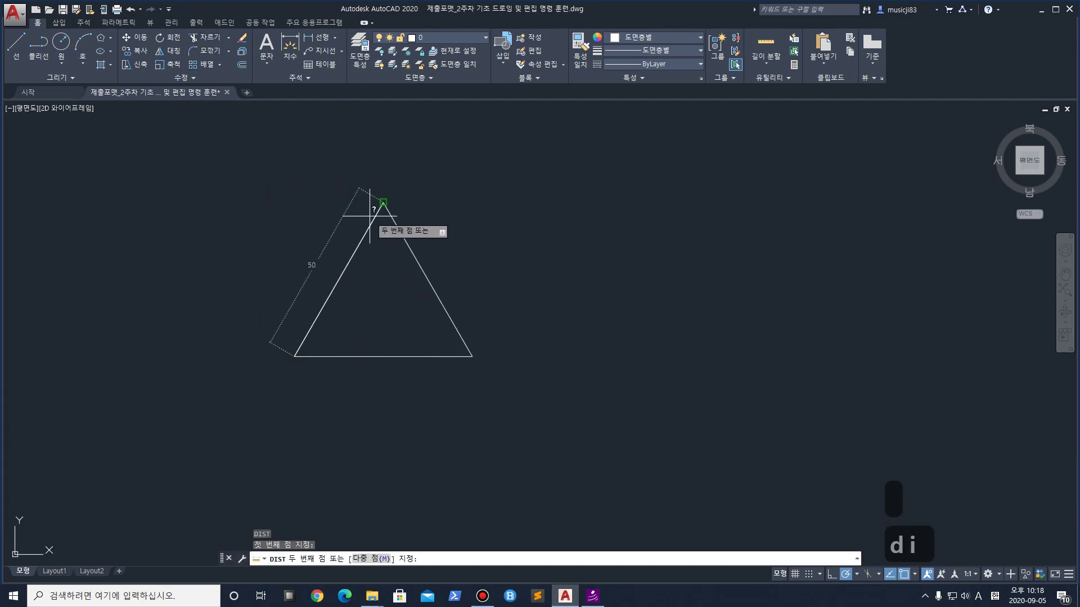
pyautogui.press('Escape')
pyautogui.scroll(-2, 375, 194)
pyautogui.moveTo(374, 189); pyautogui.dragTo(380, 281, button='middle')
# Draw a radius-50 circle on the triangle's apex, then undo it
pyautogui.click(61, 57)
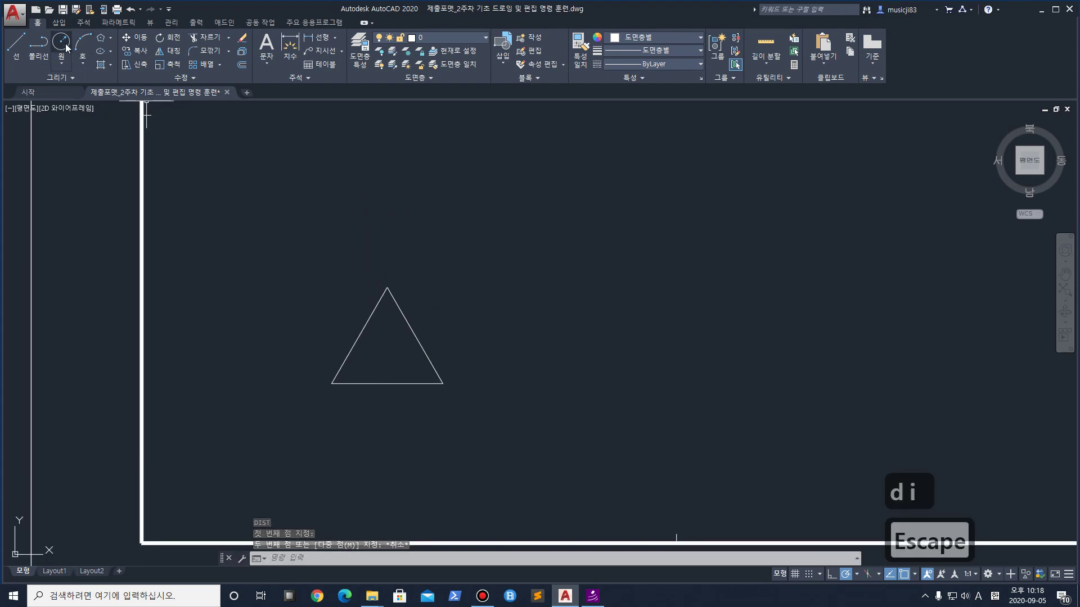
pyautogui.click(386, 287)
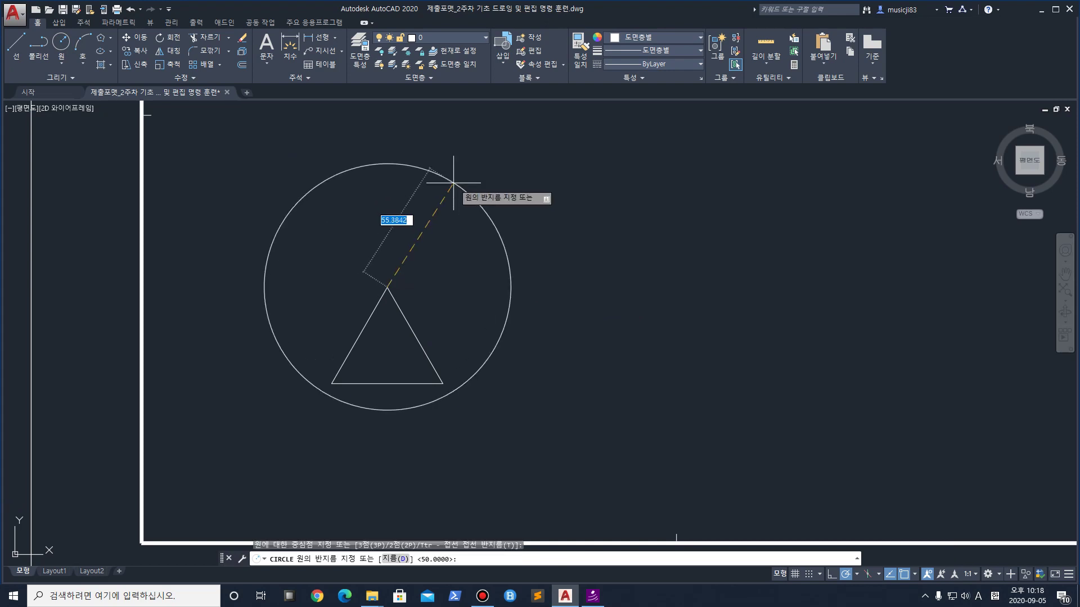
pyautogui.write('50')
pyautogui.press('Return')
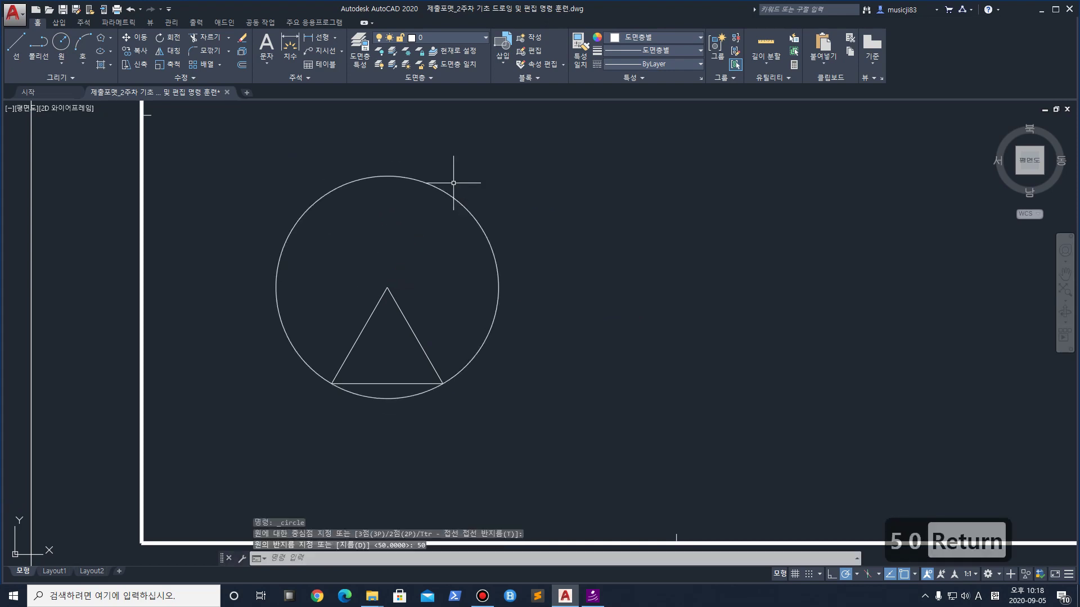
pyautogui.hotkey('ctrl', 'z')
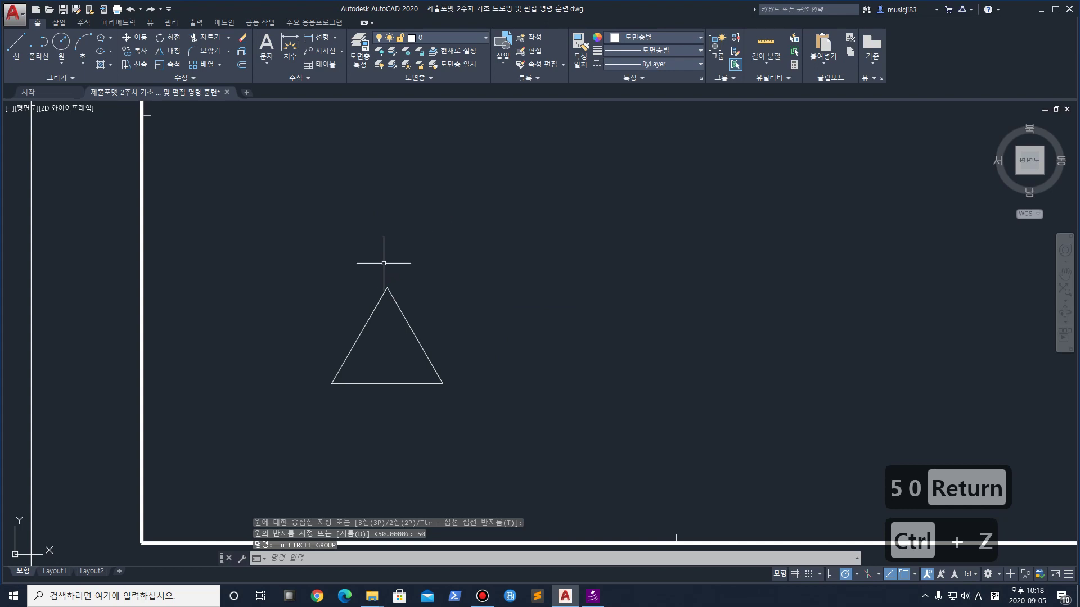
# Draw radius-25 circles on the apex, bottom-left and bottom-right corners, each reaching a side midpoint
pyautogui.write('c')
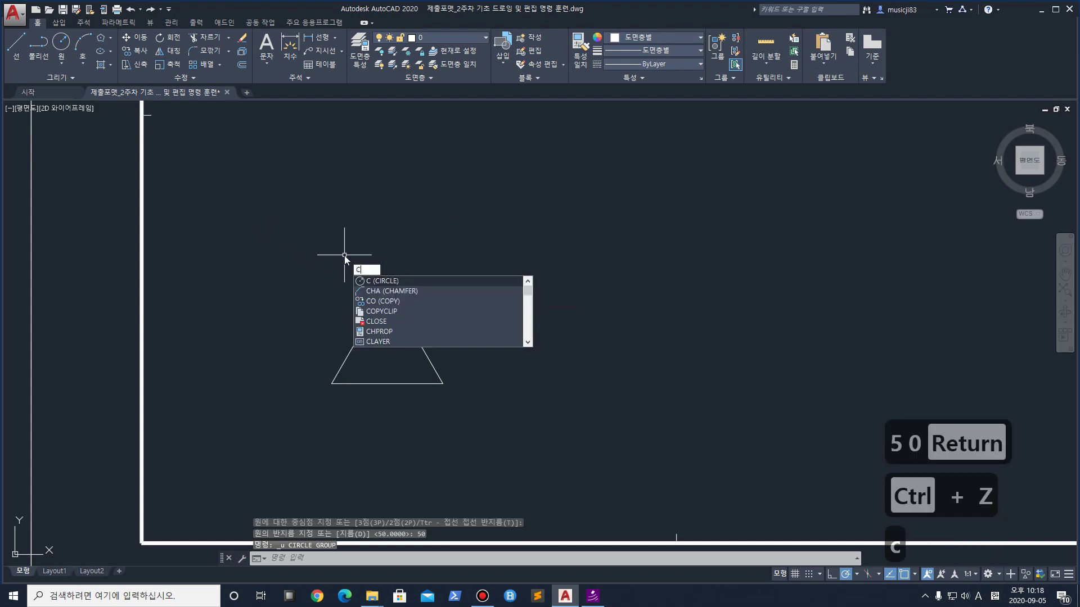
pyautogui.press('space')
pyautogui.click(390, 291)
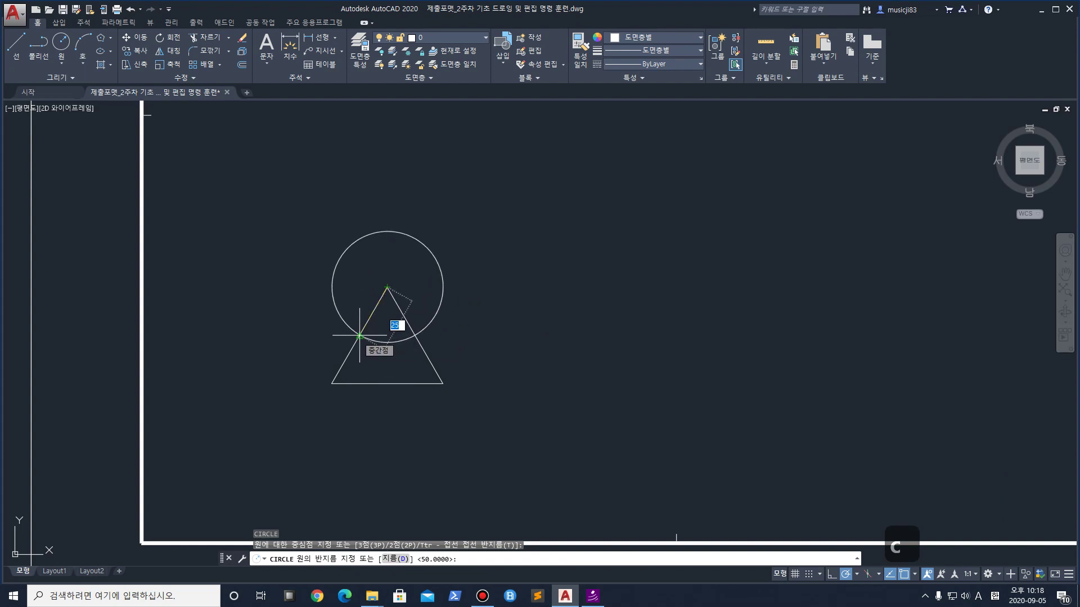
pyautogui.click(360, 336)
pyautogui.press('space')
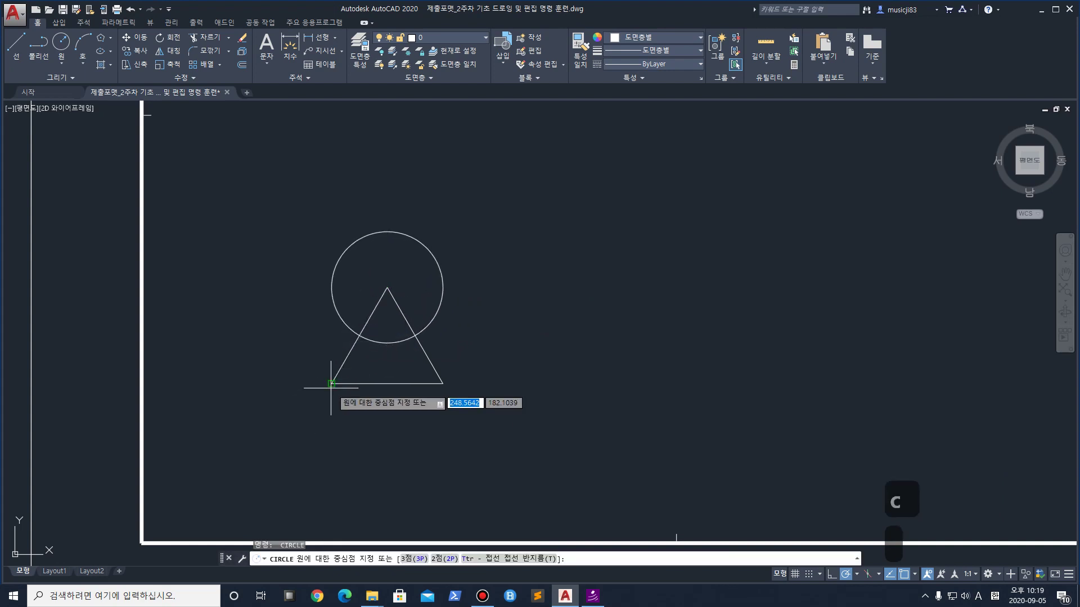
pyautogui.click(331, 384)
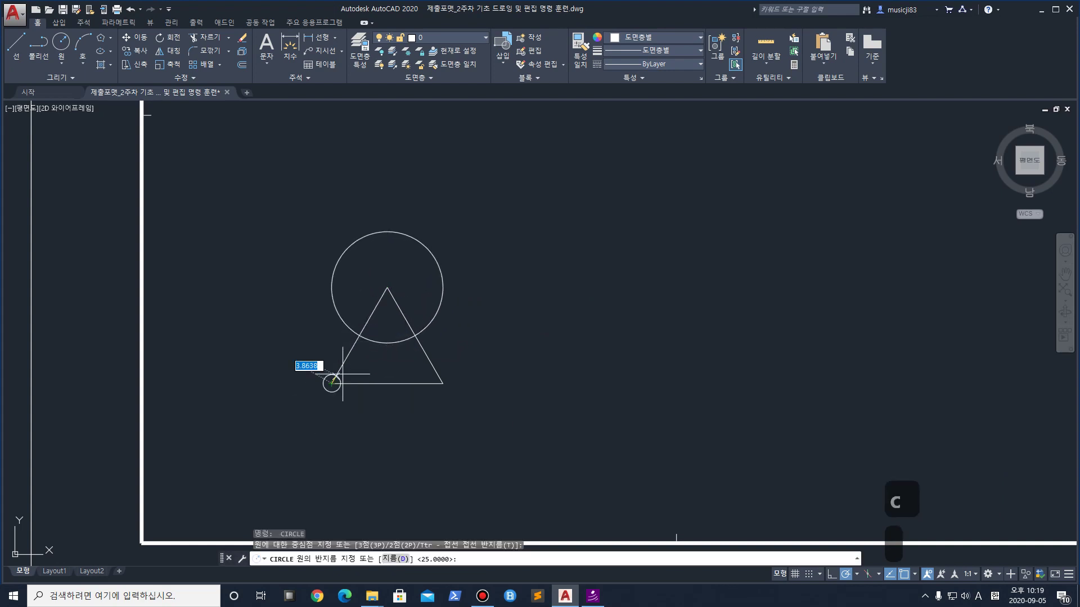
pyautogui.click(359, 336)
pyautogui.press('space')
pyautogui.click(443, 384)
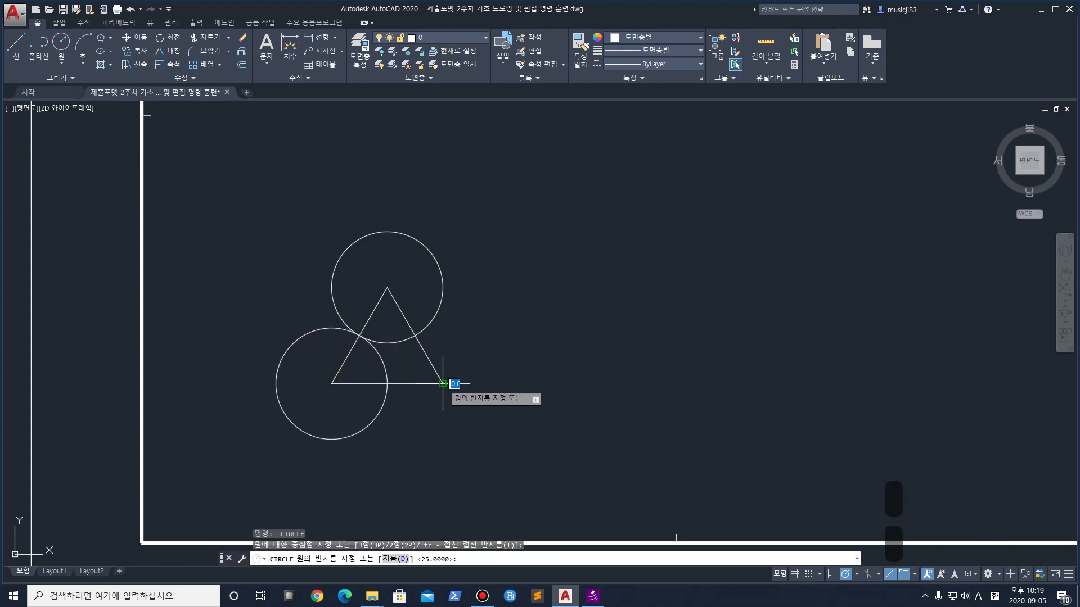
pyautogui.click(414, 336)
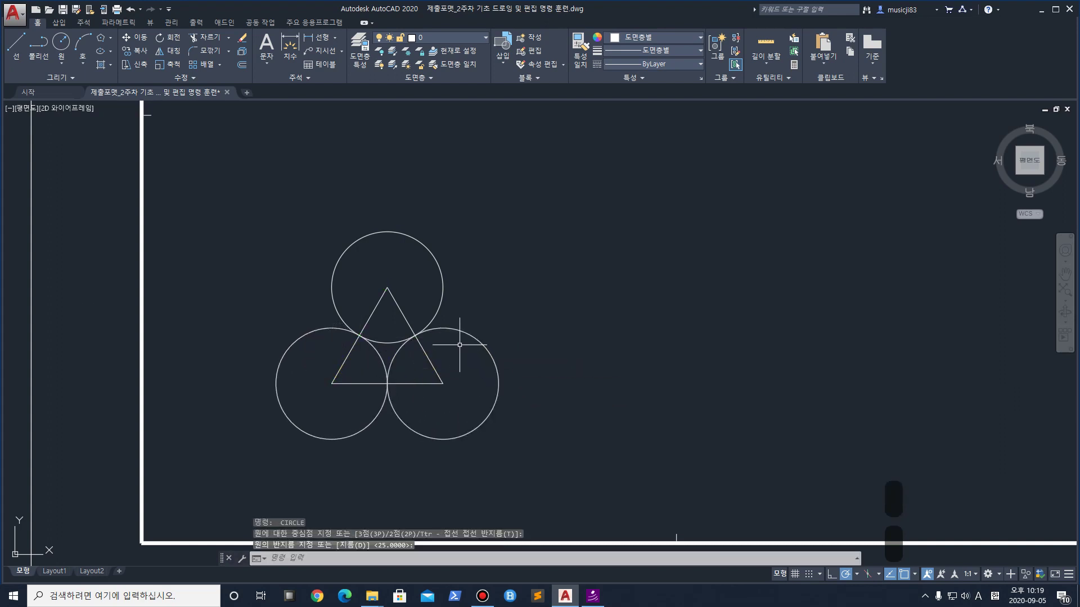
# Check the circles in the Properties palette, then switch over to Chrome
pyautogui.scroll(2, 399, 387)
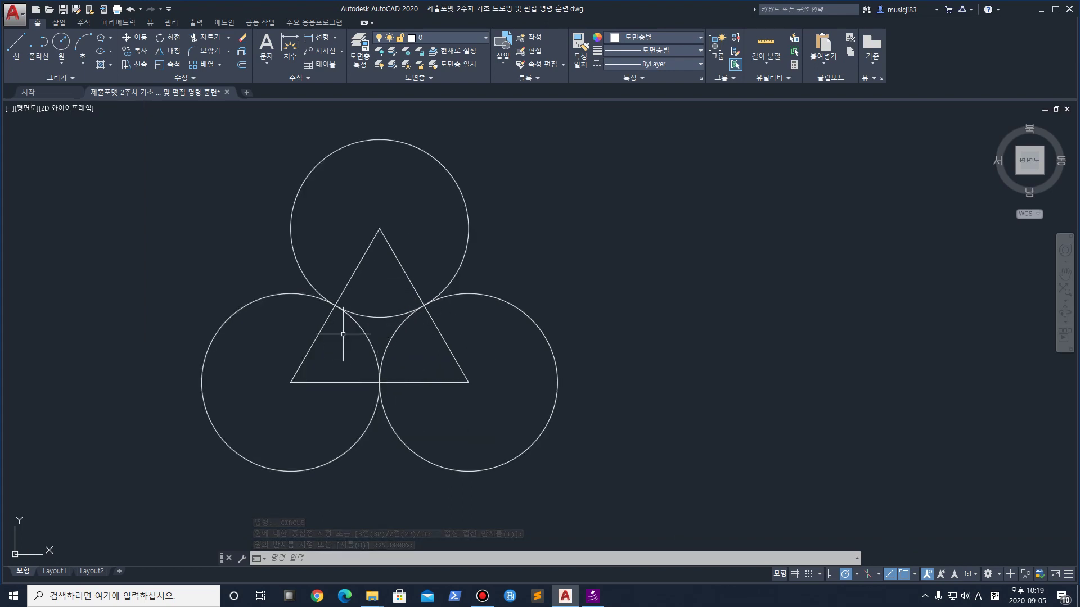
pyautogui.hotkey('ctrl', '1')
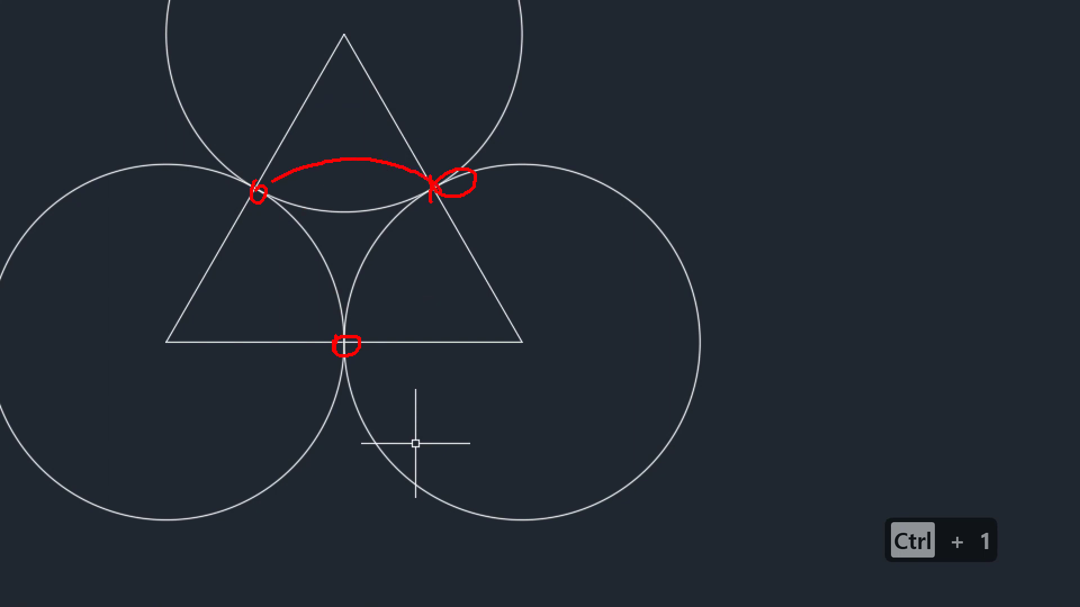
pyautogui.moveTo(253, 194); pyautogui.dragTo(288, 299)
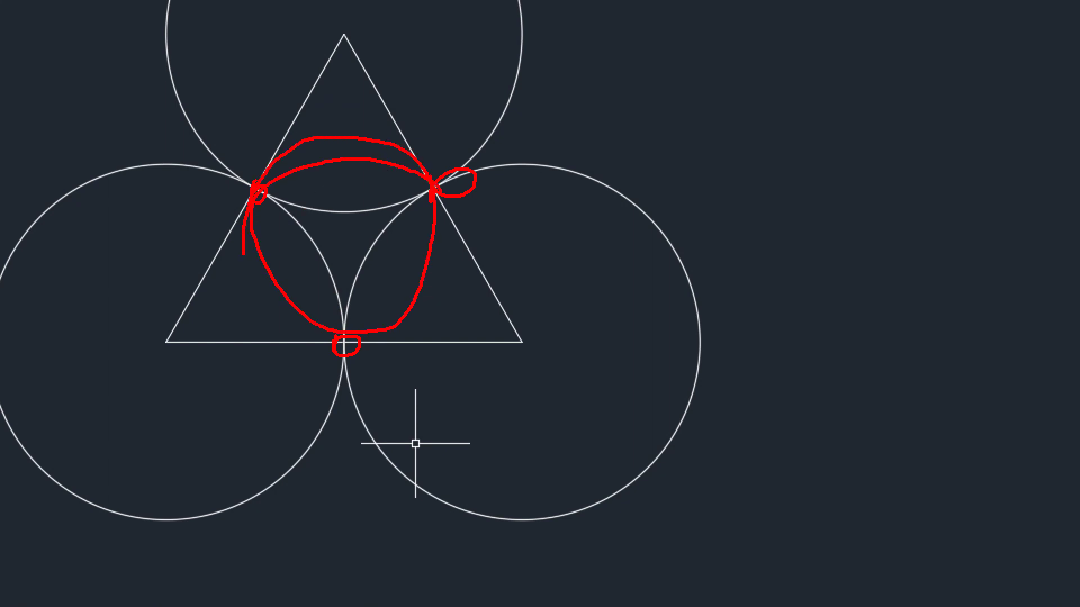
pyautogui.press('Escape')
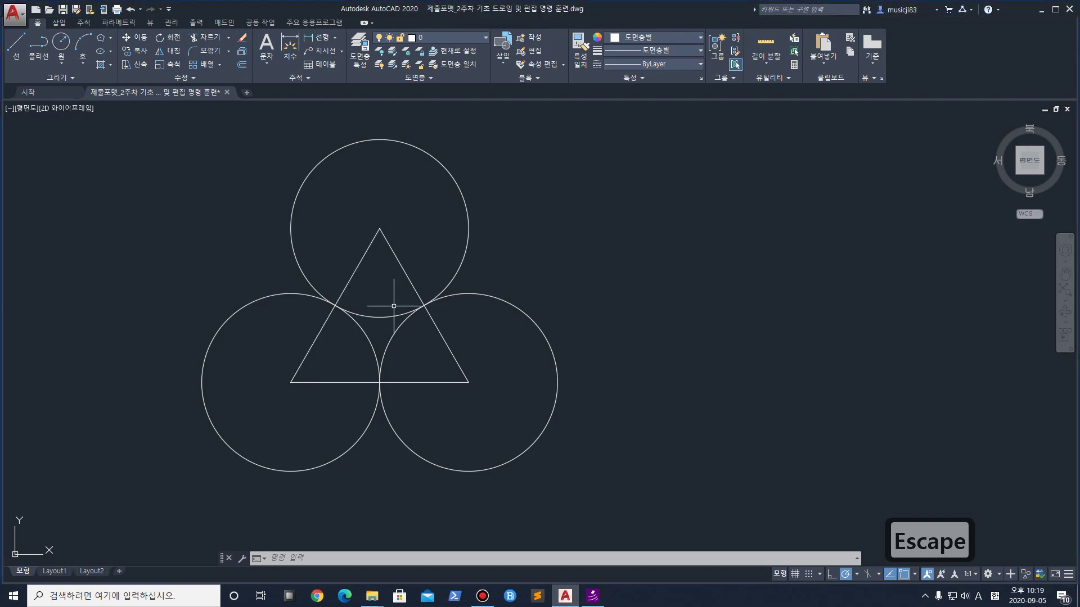
pyautogui.click(317, 595)
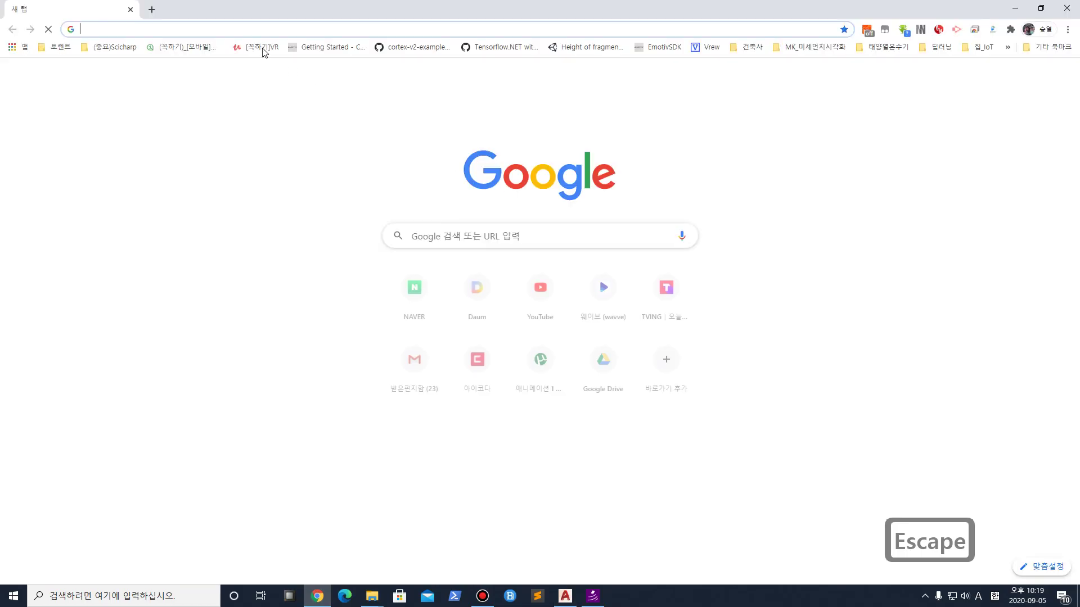
# Search Google for 'islamic pattern'
pyautogui.click(256, 26)
pyautogui.write('is')
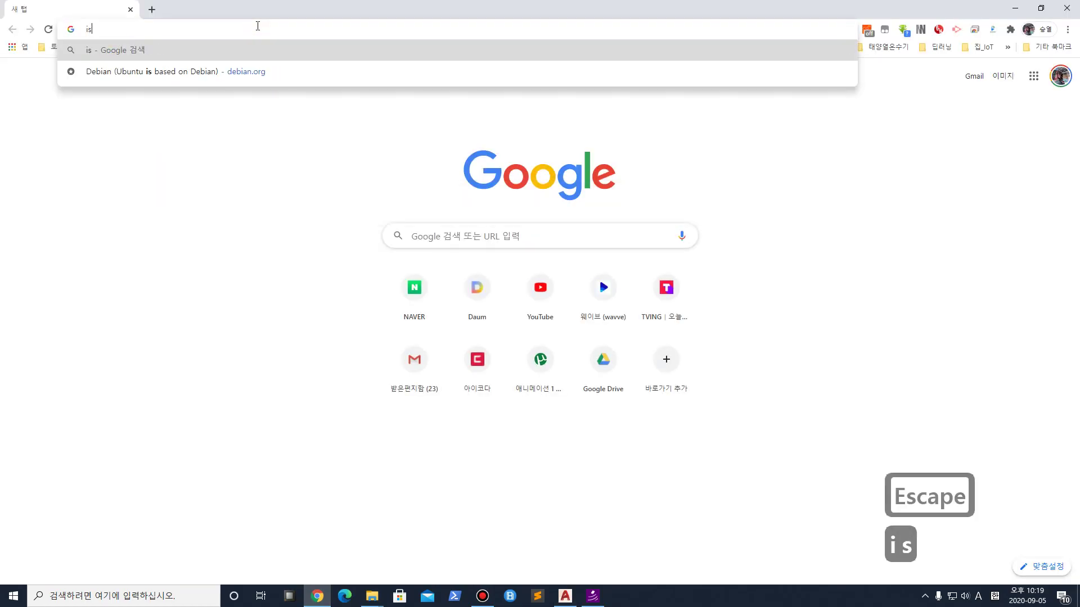
pyautogui.write('lamic pa')
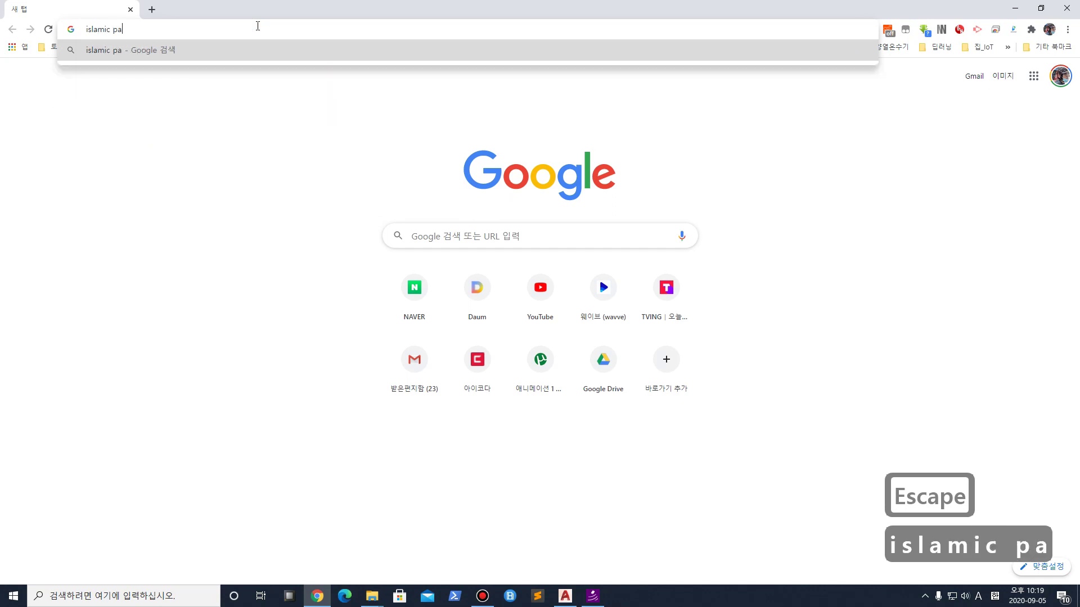
pyautogui.write('ttern')
pyautogui.press('Return')
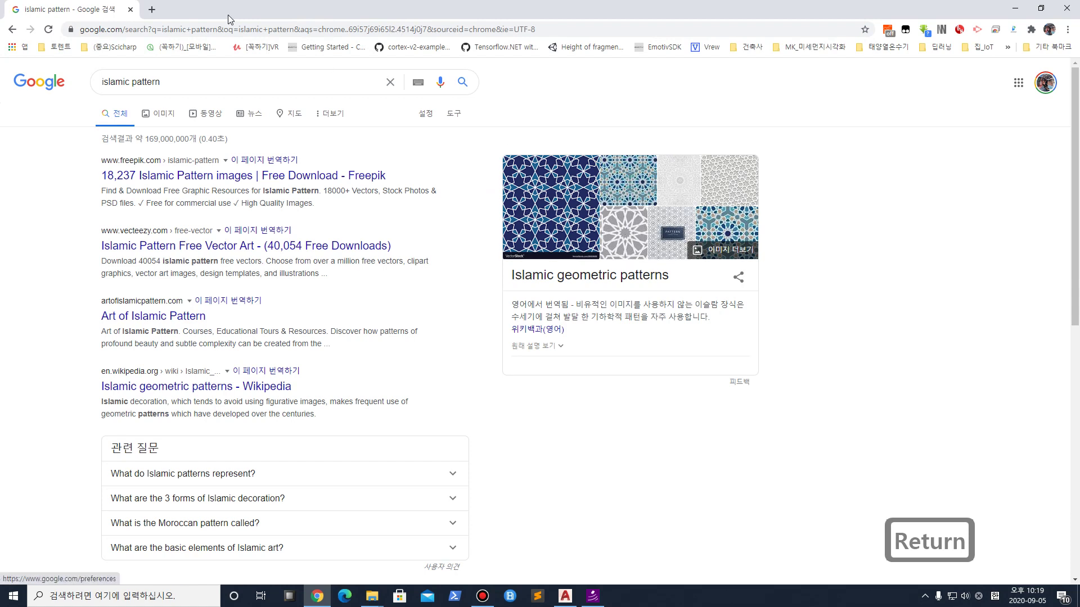
# In a new tab, search for 'calatrava', then refine it to 'calatrava 2D Pattern'
pyautogui.click(152, 10)
pyautogui.click(187, 29)
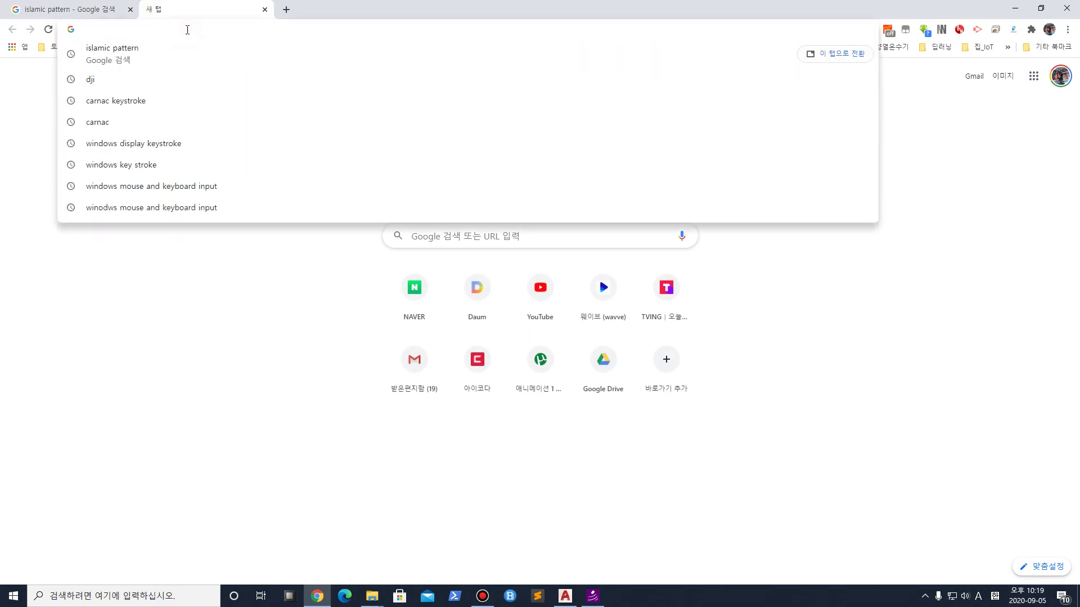
pyautogui.write('ca')
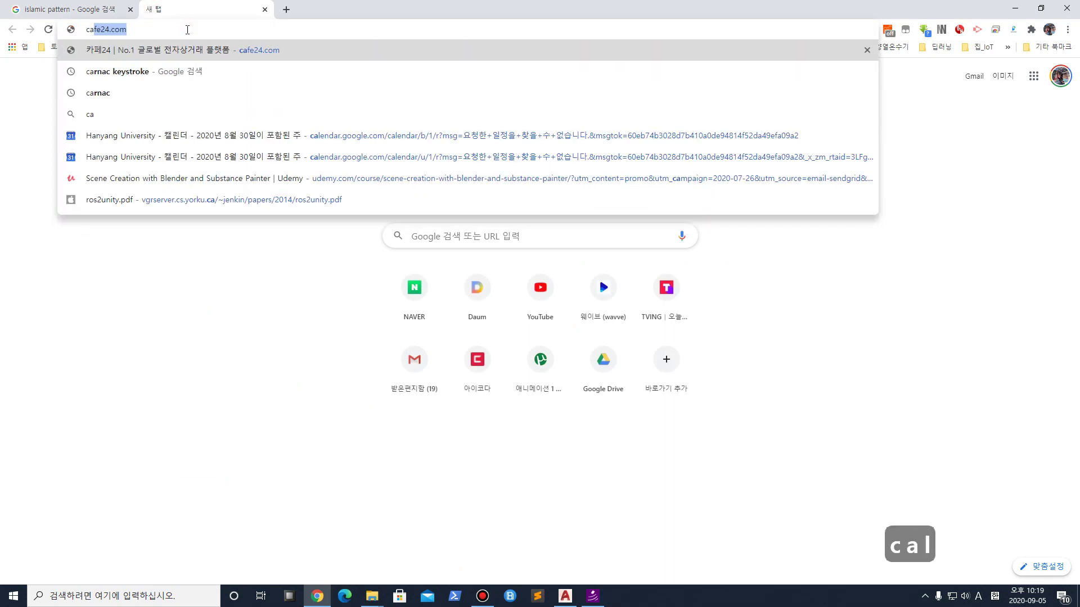
pyautogui.write('latrava')
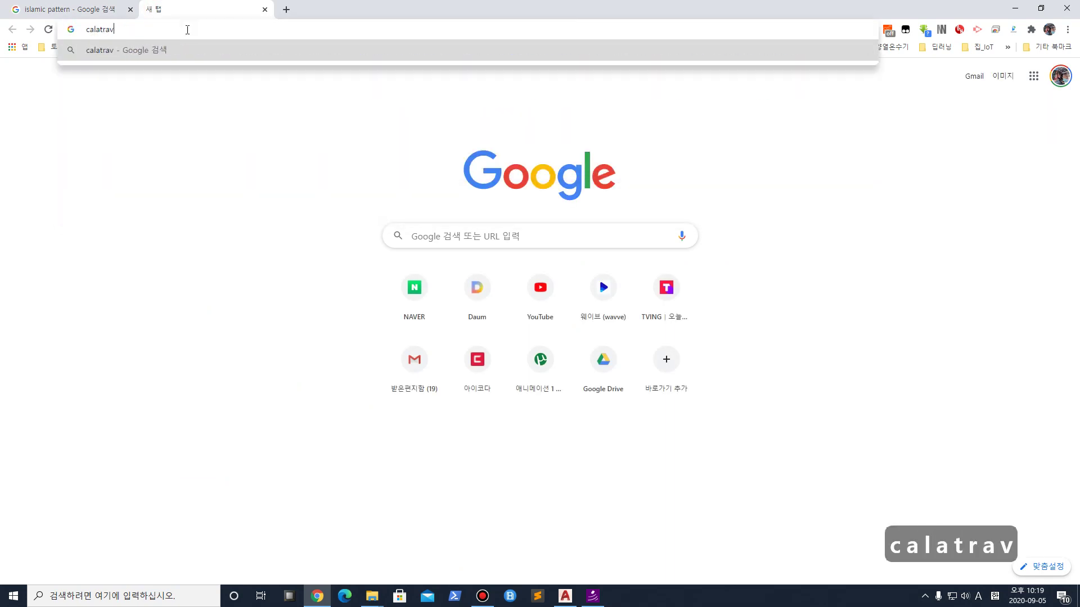
pyautogui.press('Return')
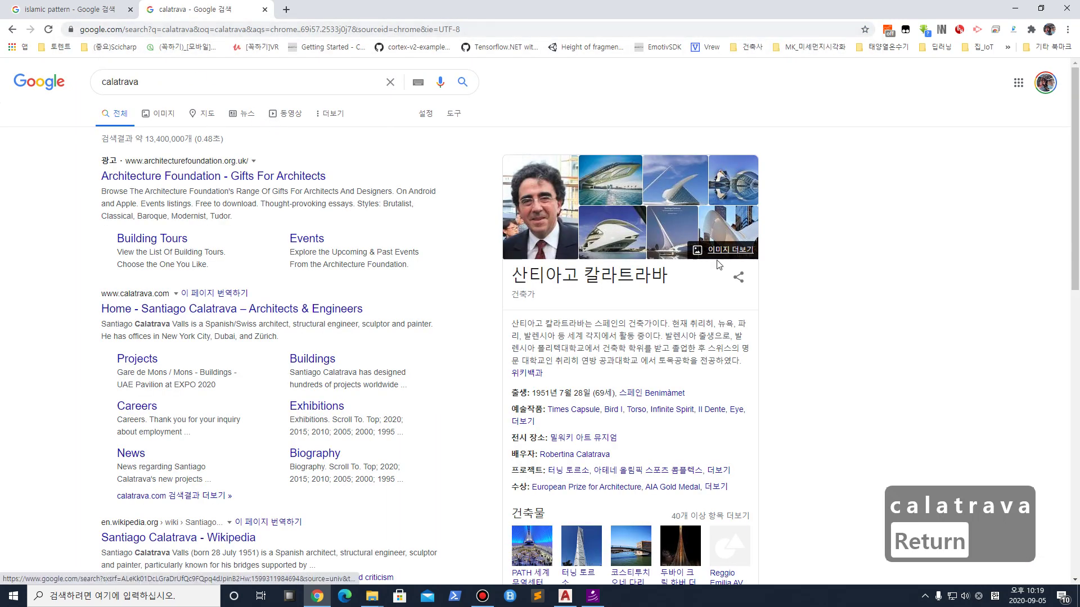
pyautogui.click(168, 80)
pyautogui.write('2D Patt')
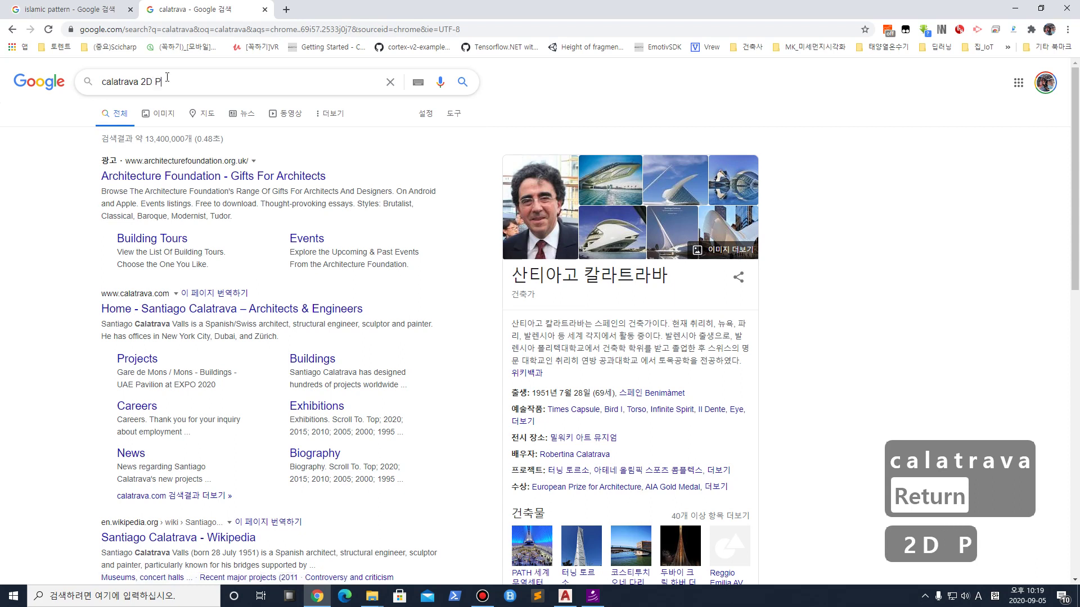
pyautogui.write('ern')
pyautogui.press('Return')
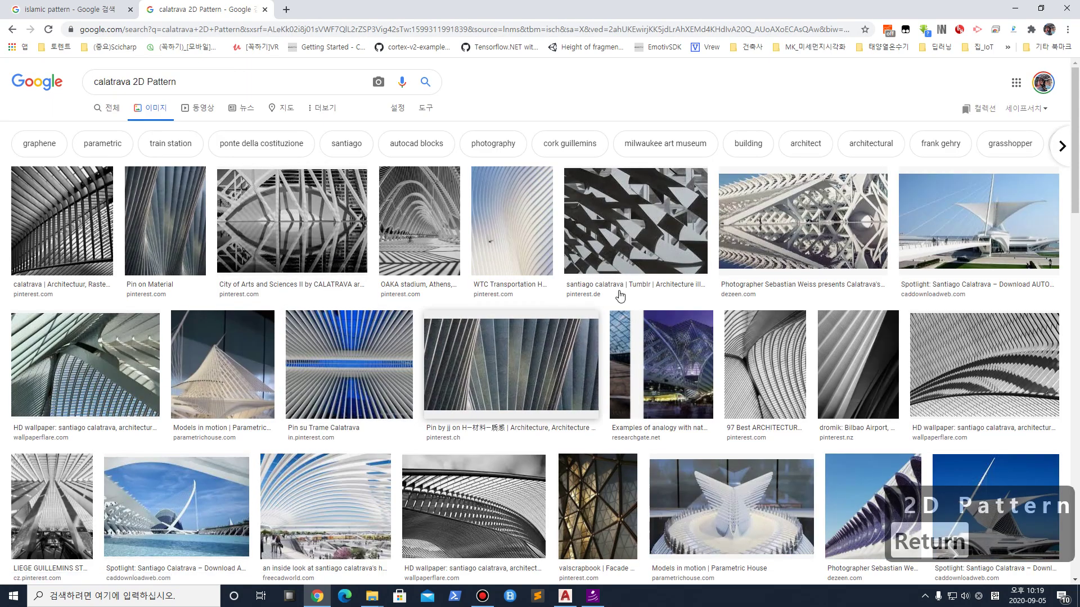
# Preview the bridge drawing, then the yellow-green jstor wave-pattern image
pyautogui.scroll(-2, 112, 428)
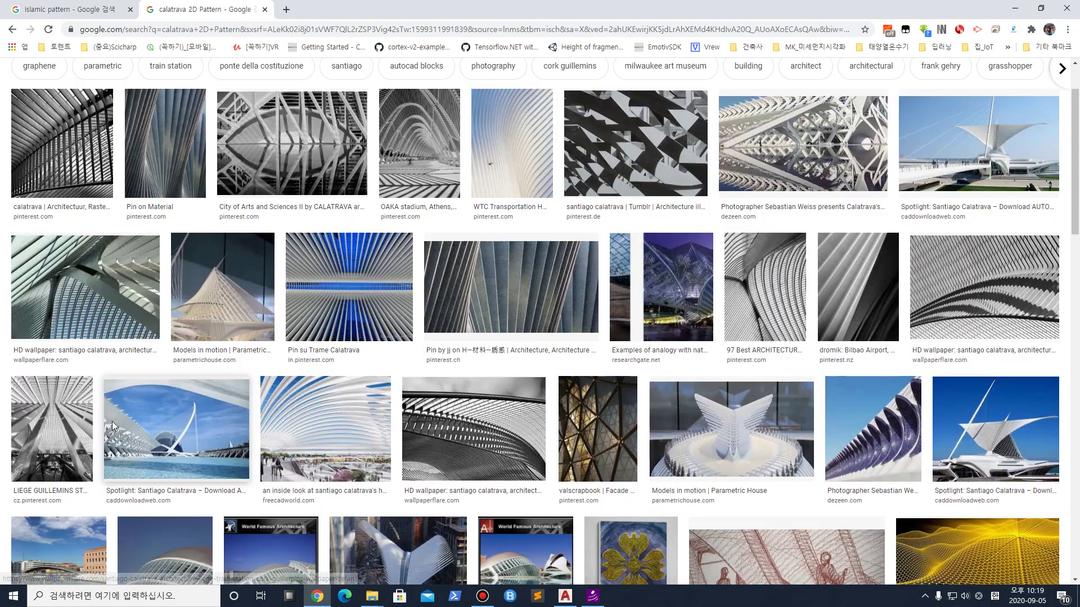
pyautogui.scroll(-7, 112, 429)
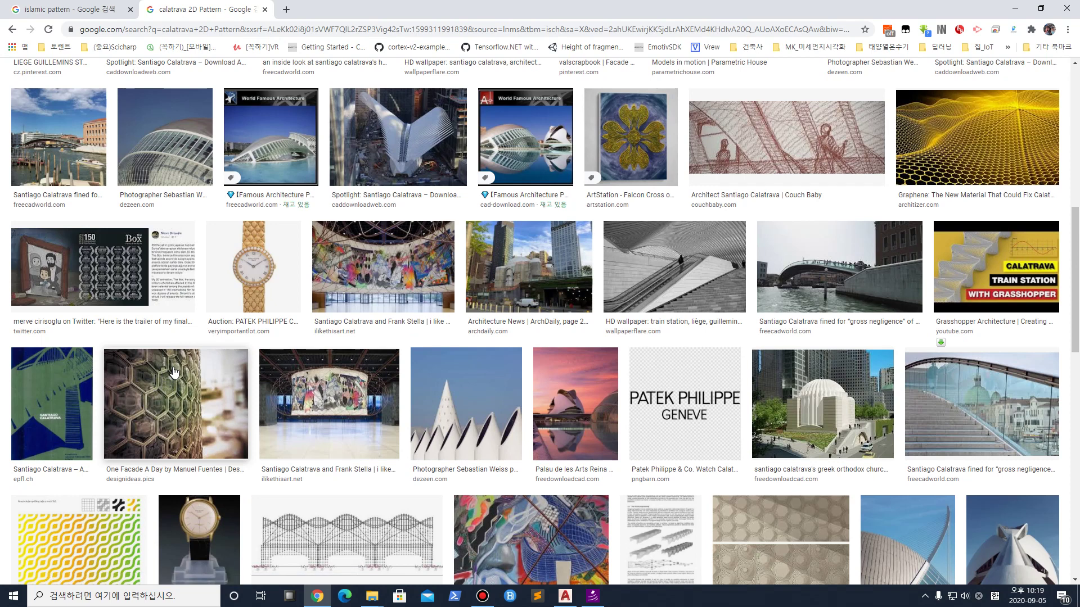
pyautogui.scroll(-2, 174, 373)
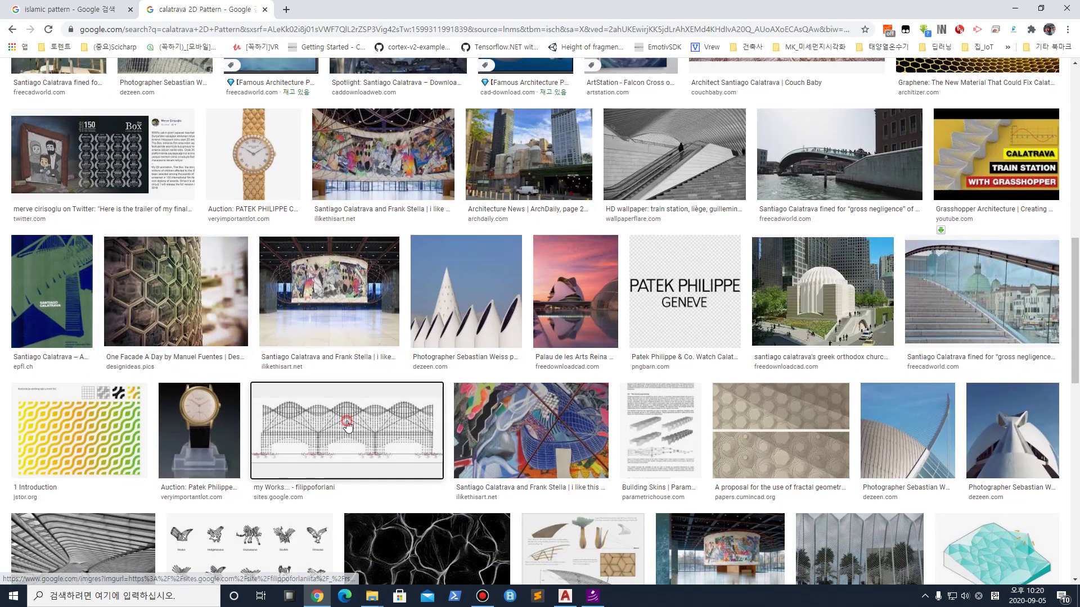
pyautogui.click(344, 433)
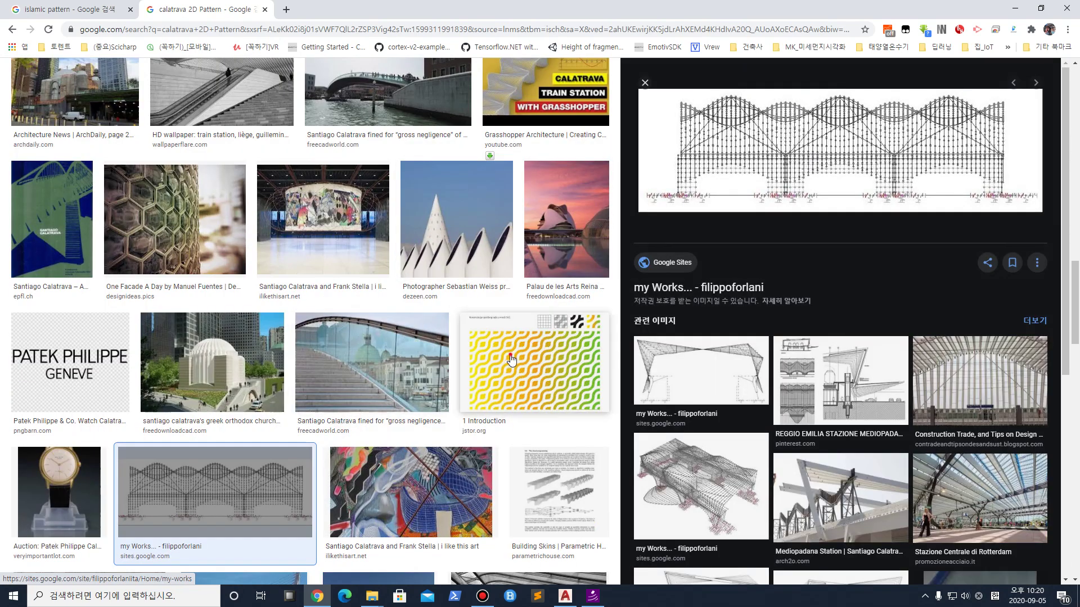
pyautogui.click(506, 366)
# Scroll through the results and back to the top, then edit the search query
pyautogui.scroll(-4, 338, 360)
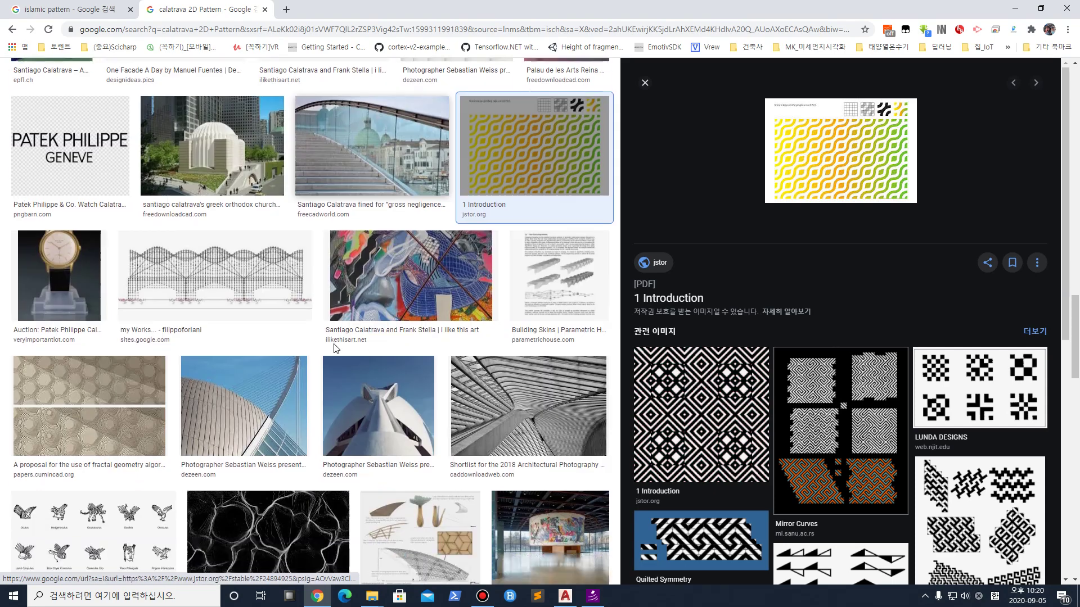
pyautogui.scroll(-15, 287, 368)
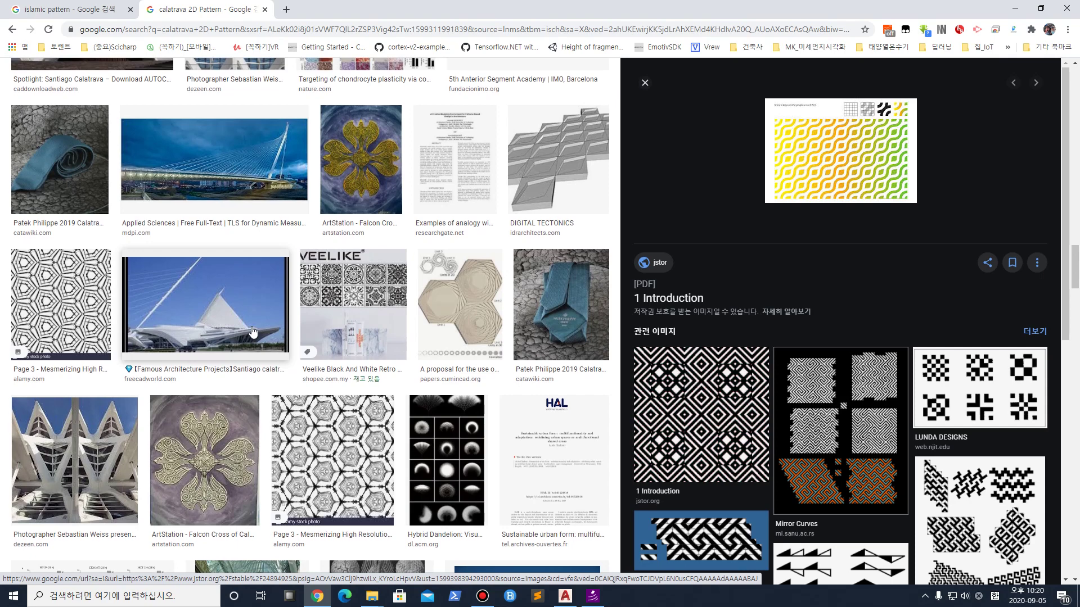
pyautogui.scroll(15, 253, 332)
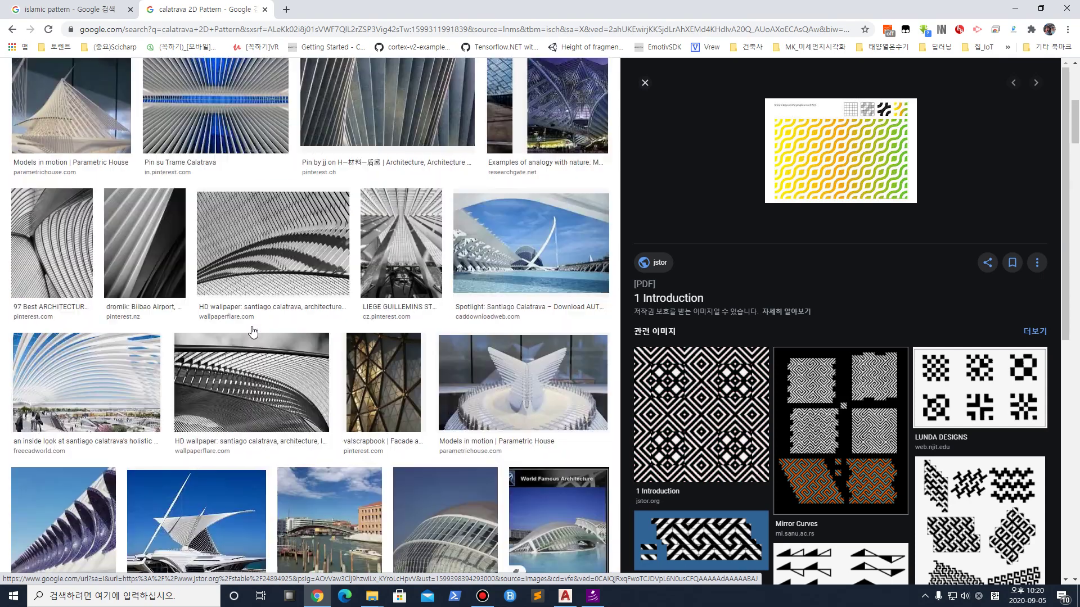
pyautogui.scroll(10, 252, 332)
pyautogui.click(216, 81)
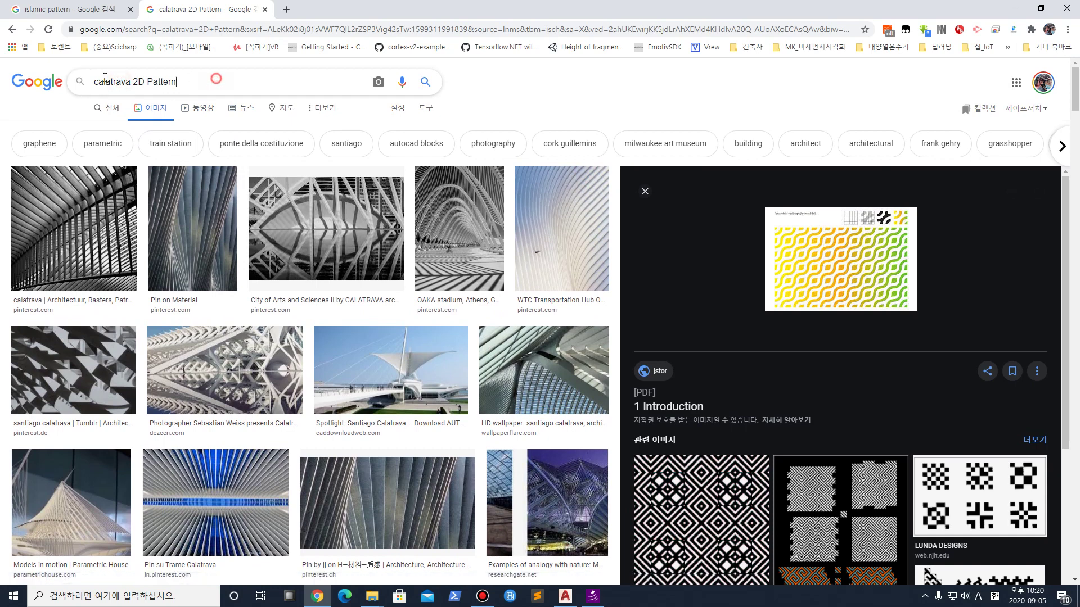
# Search Google Images for 'spain gaudi' and preview the Sagrada Familia, Casa Mila and window façade photos
pyautogui.hotkey('ctrl', 'a')
pyautogui.write('spain ')
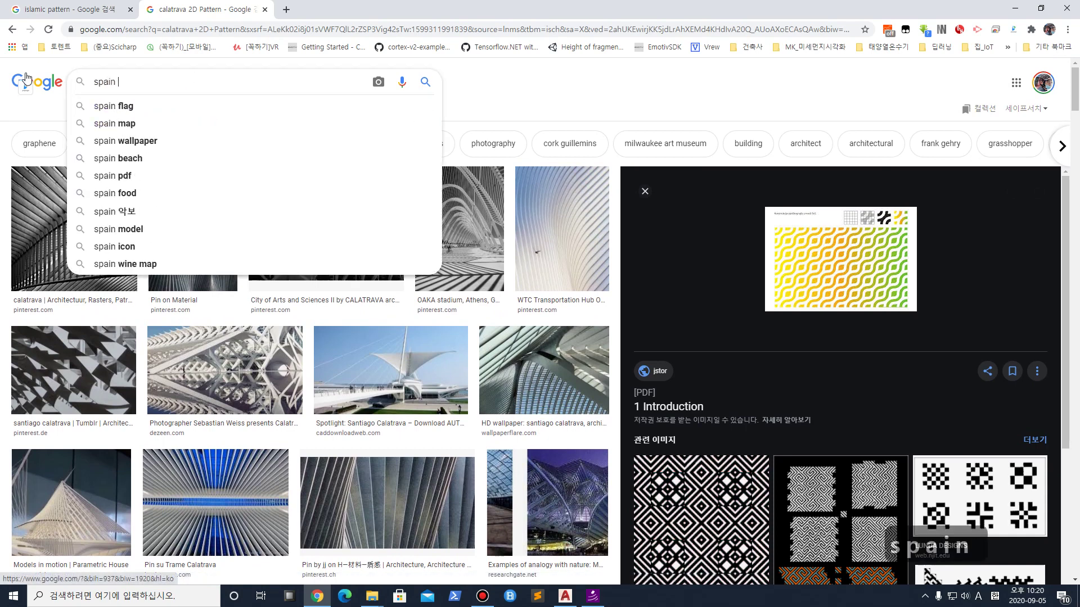
pyautogui.write('gaudi')
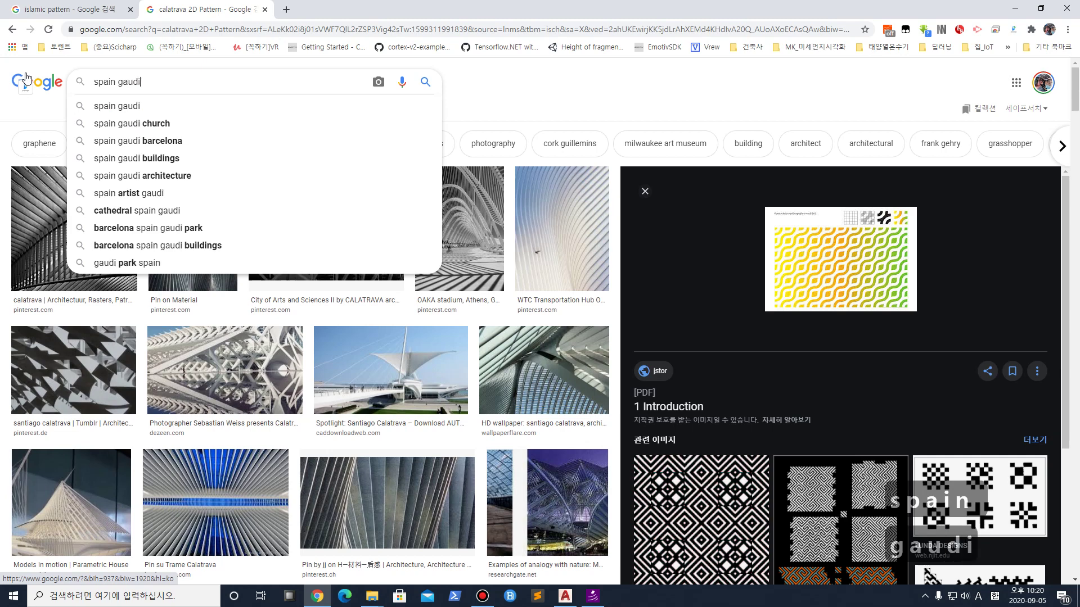
pyautogui.press('Return')
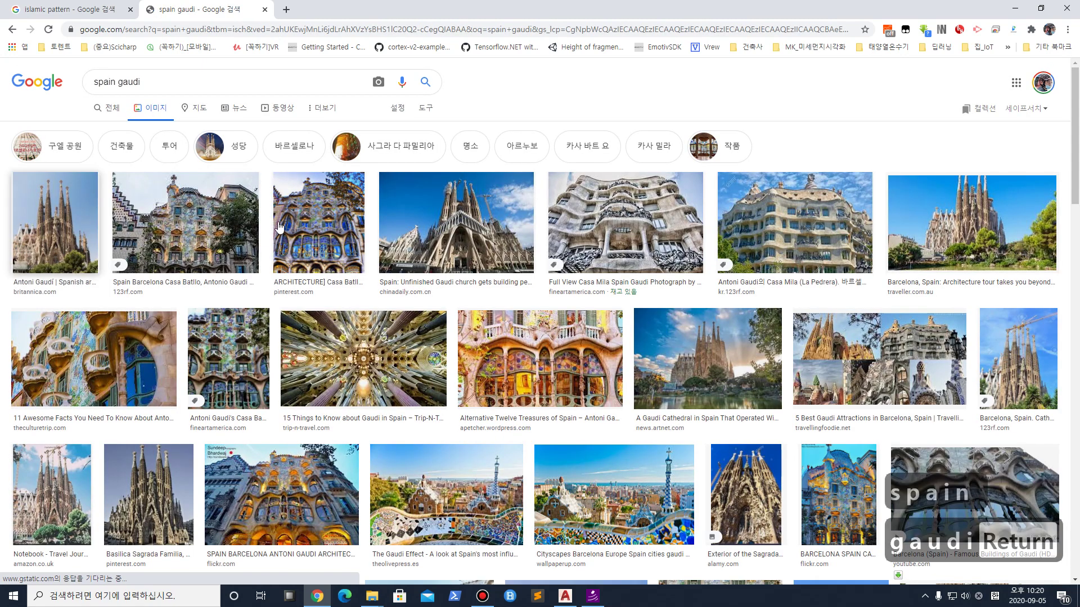
pyautogui.click(42, 246)
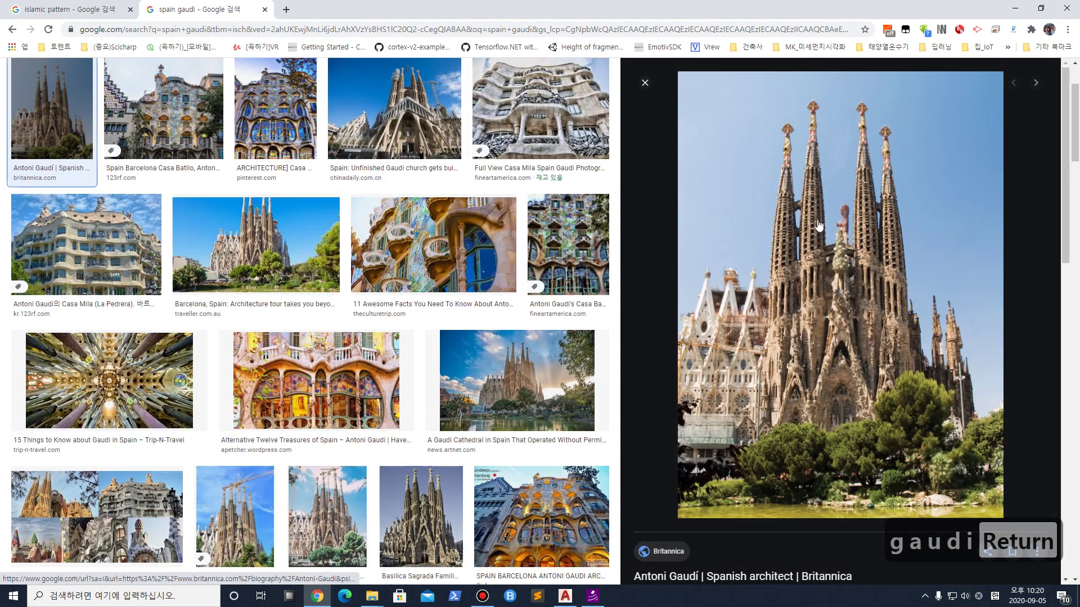
pyautogui.click(143, 230)
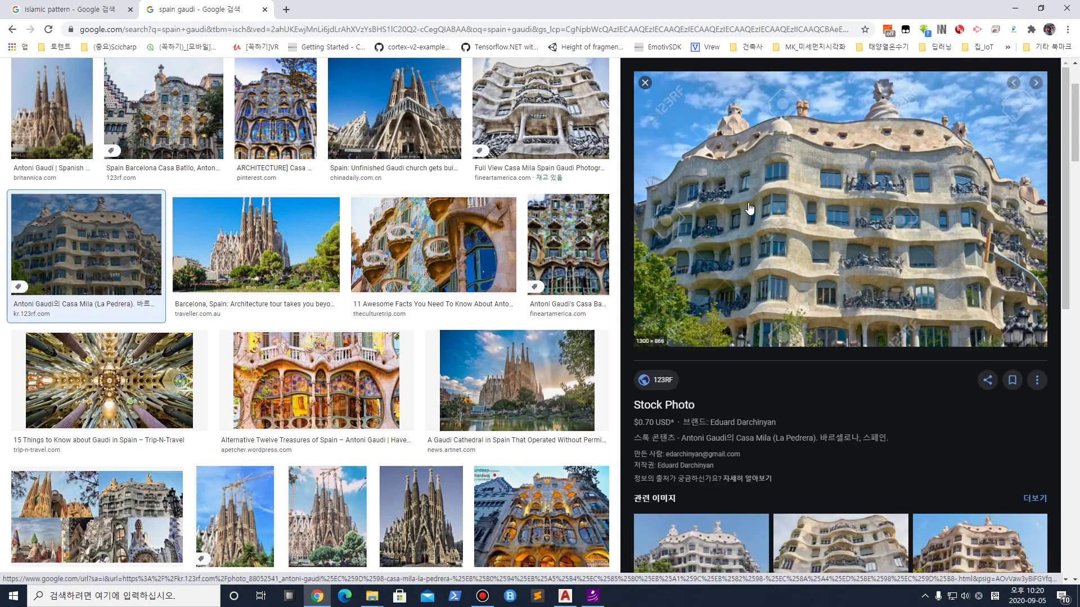
pyautogui.click(415, 378)
# Circle the façade's arched window columns in red with ZoomIt, then clear the markup
pyautogui.hotkey('ctrl', '1')
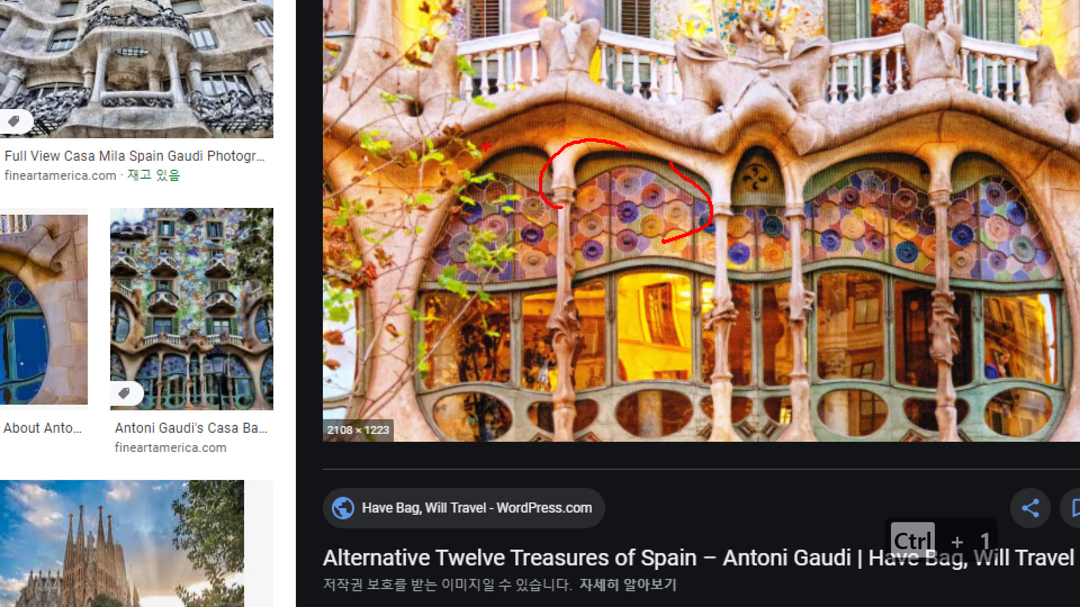
pyautogui.moveTo(475, 151)
pyautogui.mouseDown()
pyautogui.moveTo(419, 512)
pyautogui.moveTo(565, 255)
pyautogui.mouseUp()
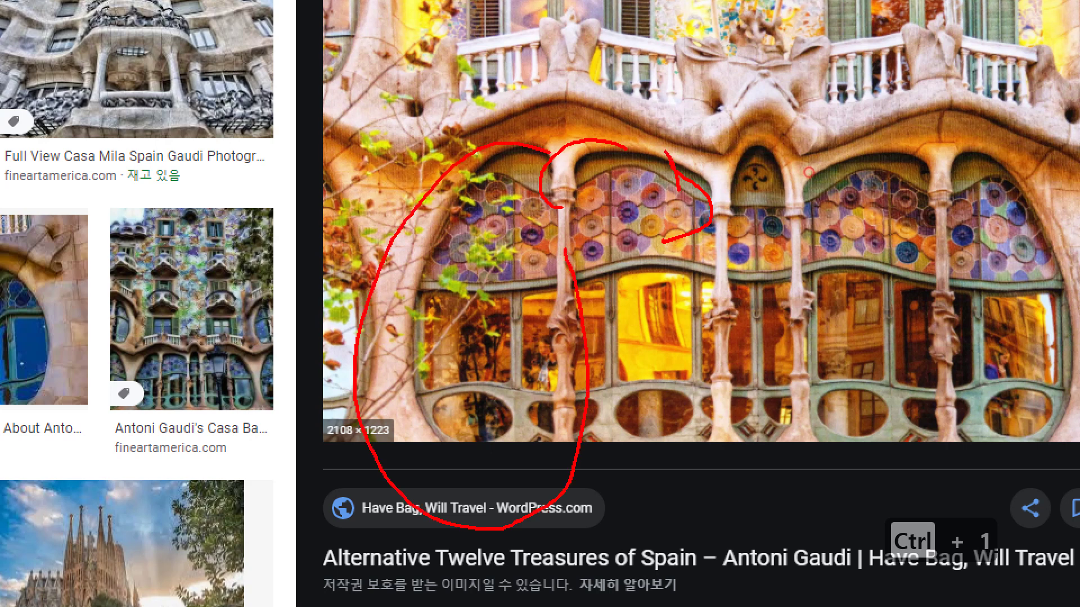
pyautogui.hotkey('ctrl', '1')
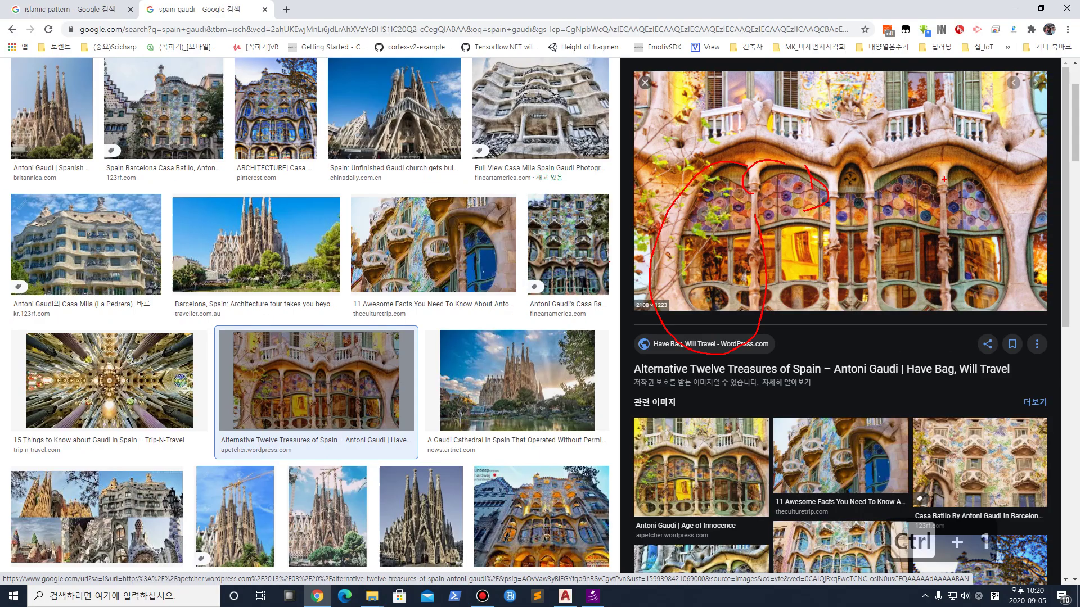
pyautogui.press('Escape')
pyautogui.scroll(2, 179, 88)
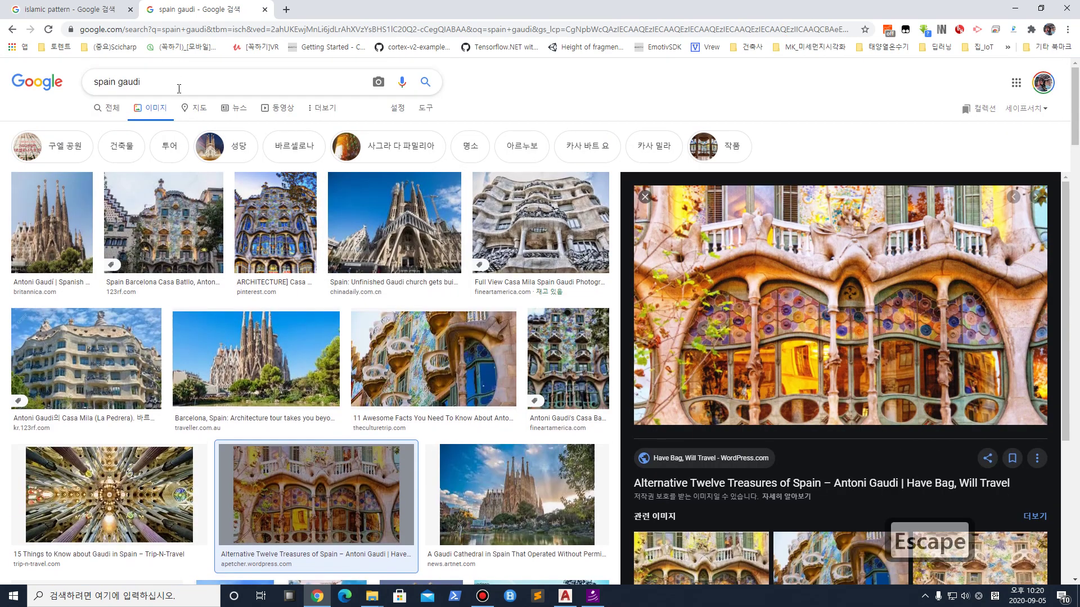
# Refine the image search to 'spain gaudi sketch', then to 'gaudi sketch'
pyautogui.write('sketch')
pyautogui.press('Return')
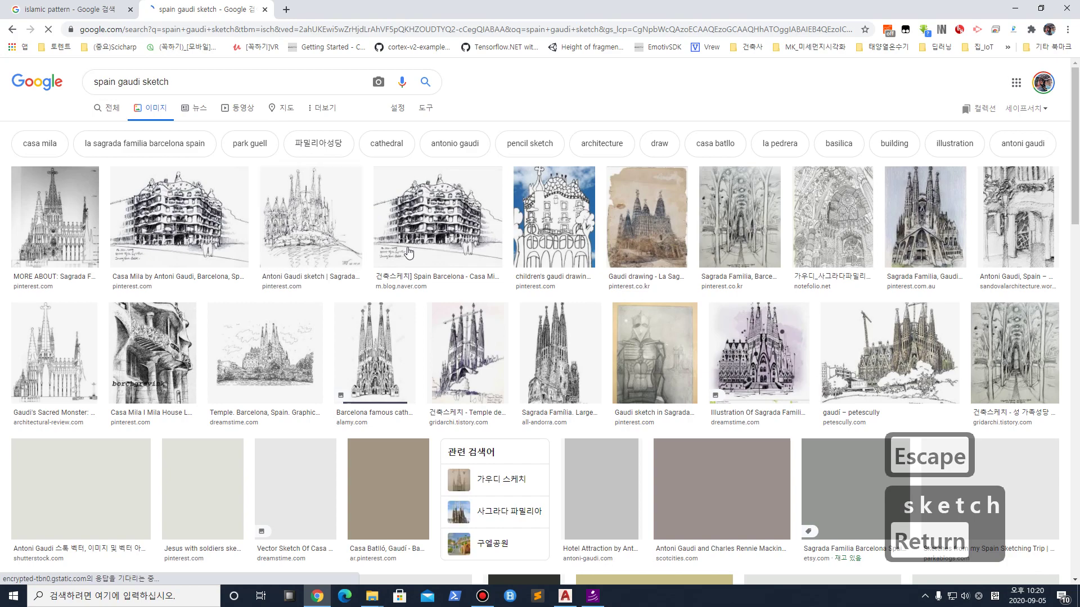
pyautogui.scroll(-8, 377, 329)
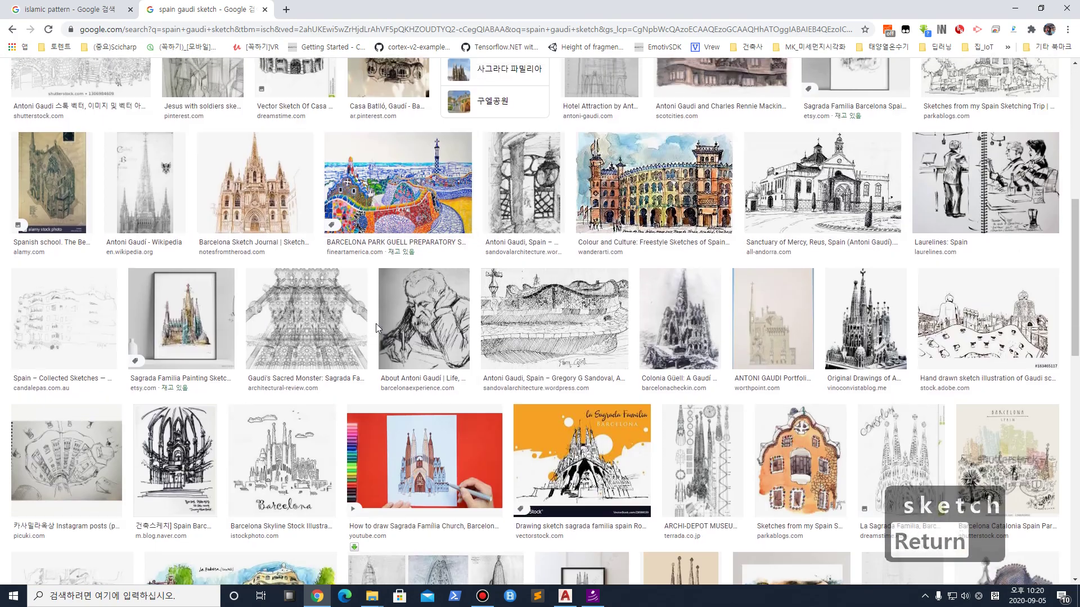
pyautogui.scroll(8, 376, 323)
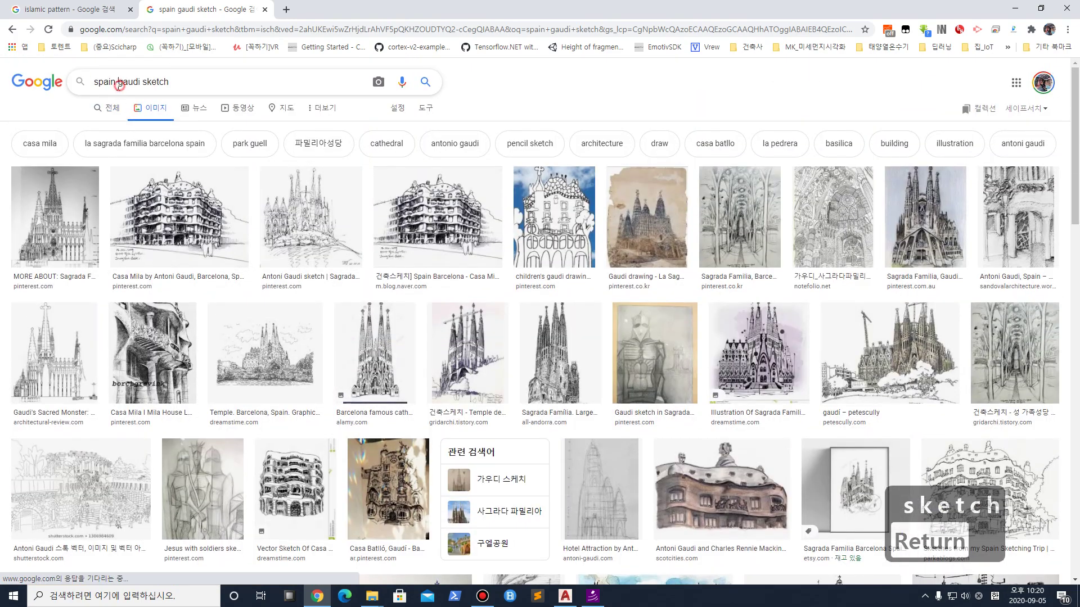
pyautogui.press('BackSpace')
pyautogui.press('Return')
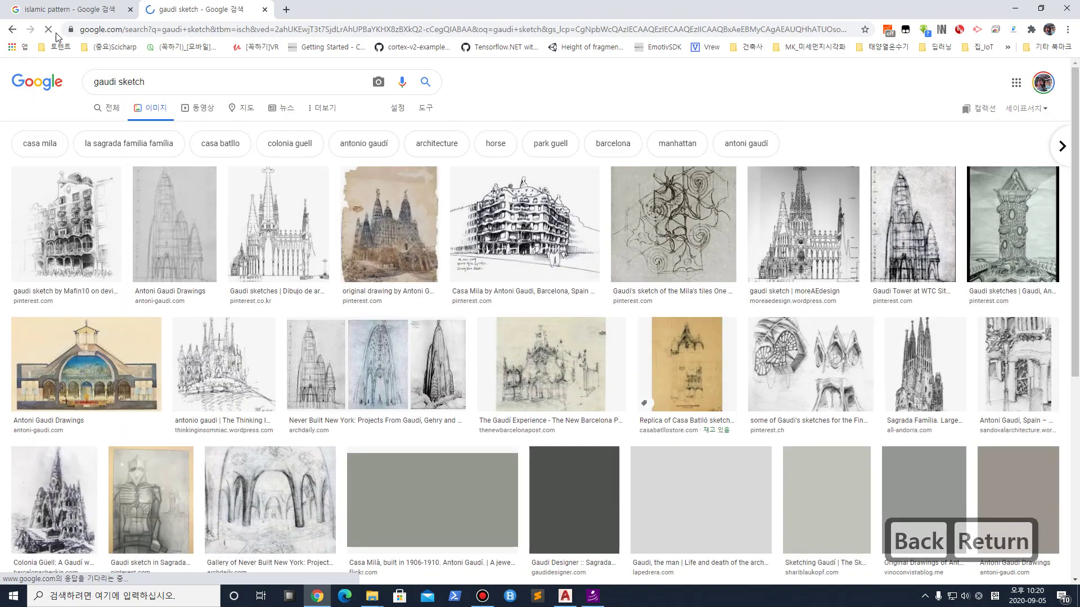
pyautogui.scroll(-7, 347, 268)
pyautogui.scroll(4, 347, 265)
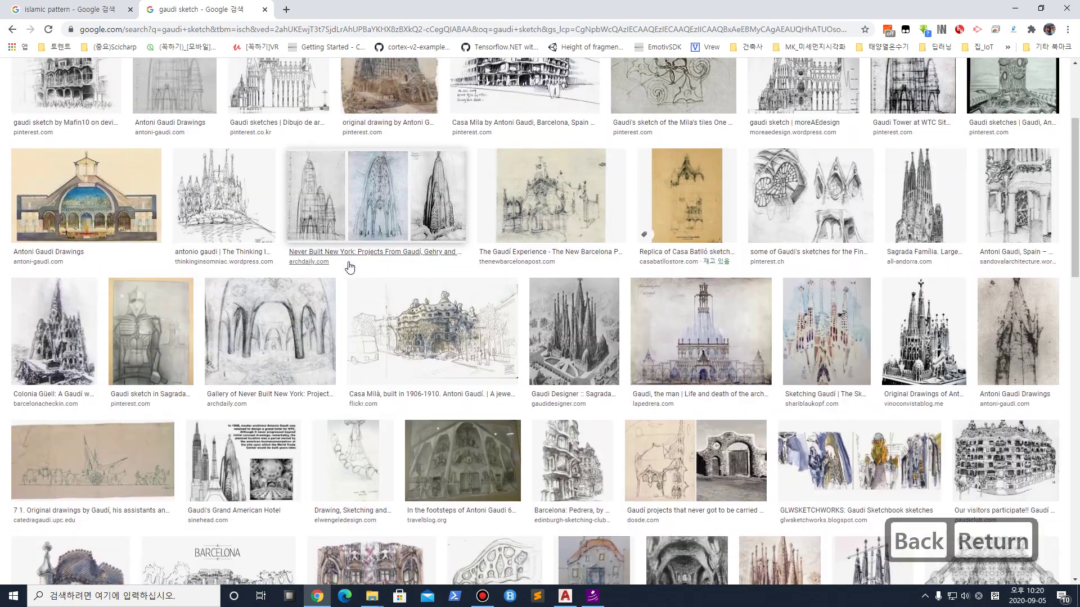
# Preview the Casa Batlló replica sketch and the Sagrada Familia wireframe drawing
pyautogui.click(667, 214)
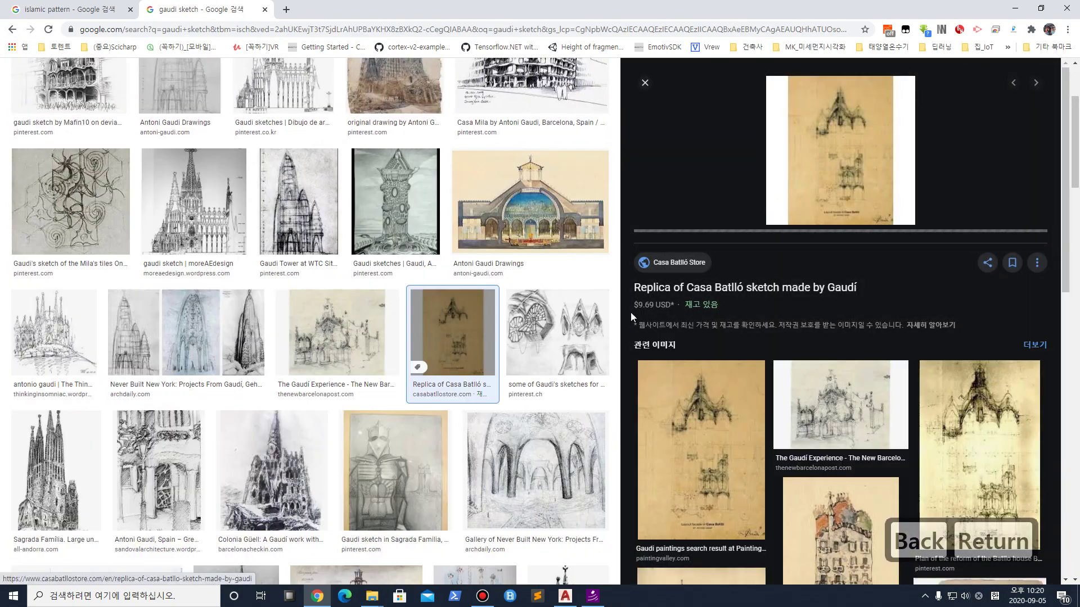
pyautogui.scroll(-15, 468, 342)
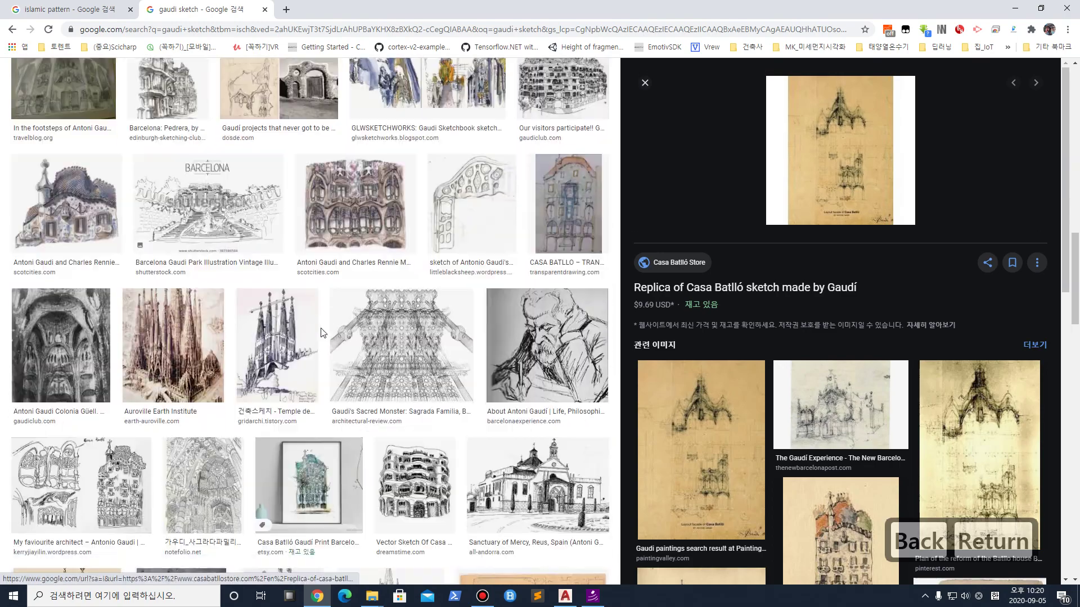
pyautogui.scroll(-10, 323, 331)
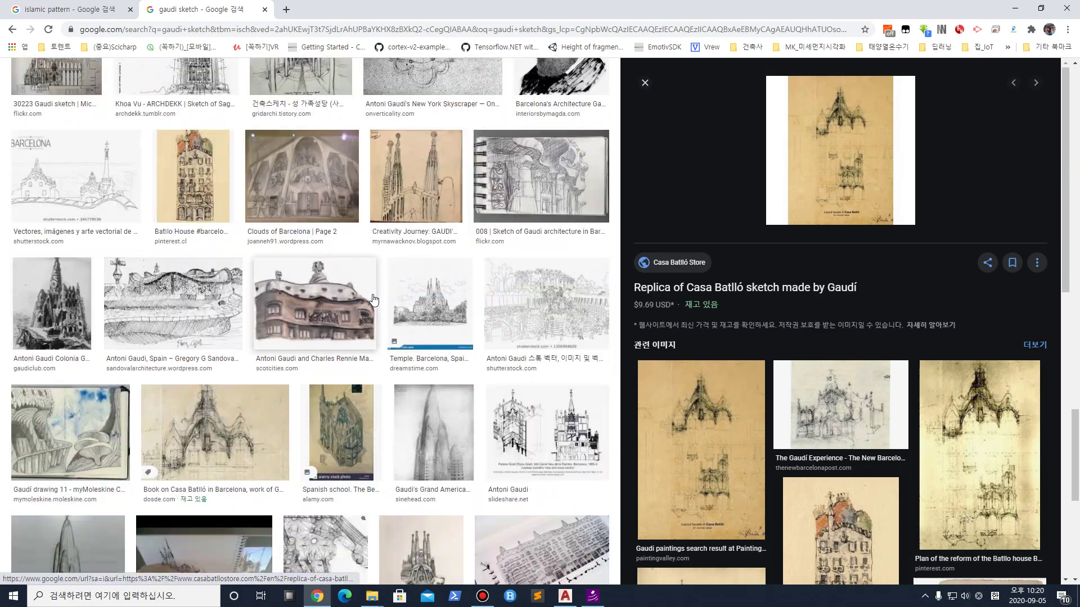
pyautogui.scroll(-3, 374, 298)
pyautogui.scroll(2, 374, 298)
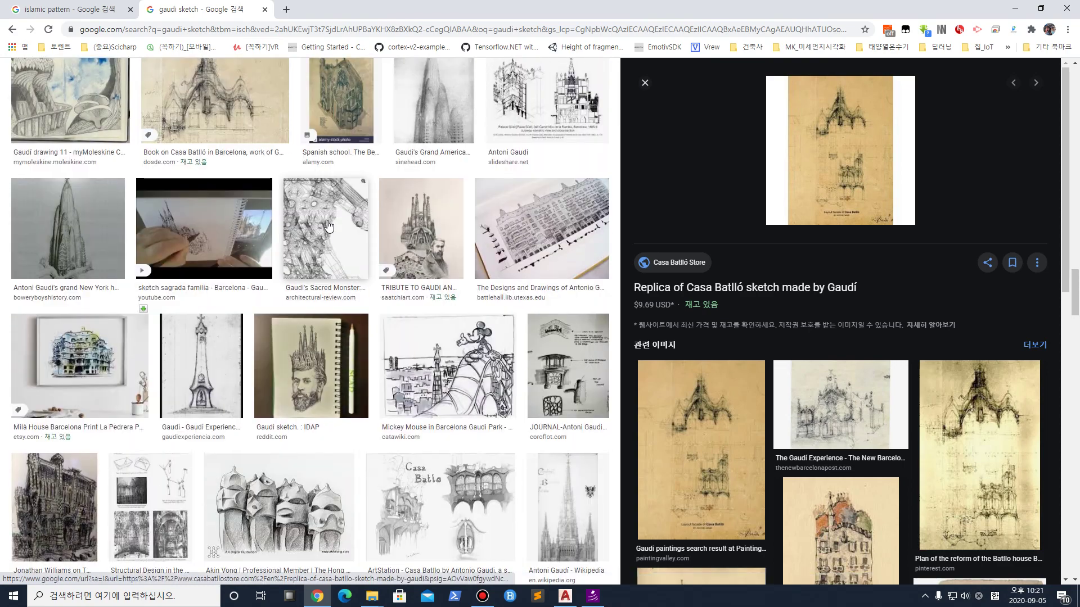
pyautogui.click(354, 253)
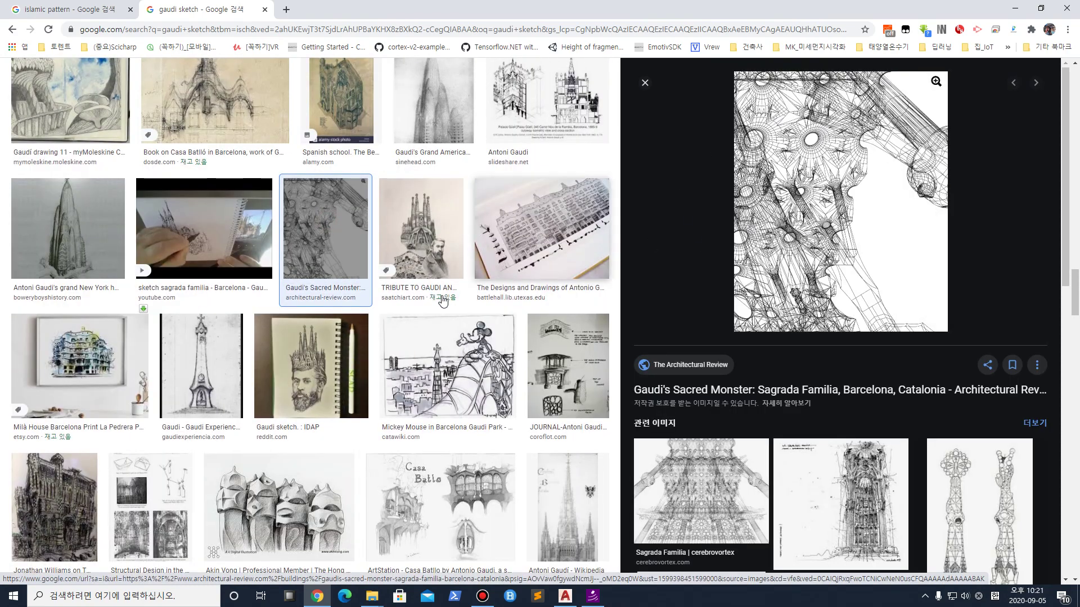
pyautogui.scroll(-12, 443, 302)
pyautogui.scroll(-12, 442, 301)
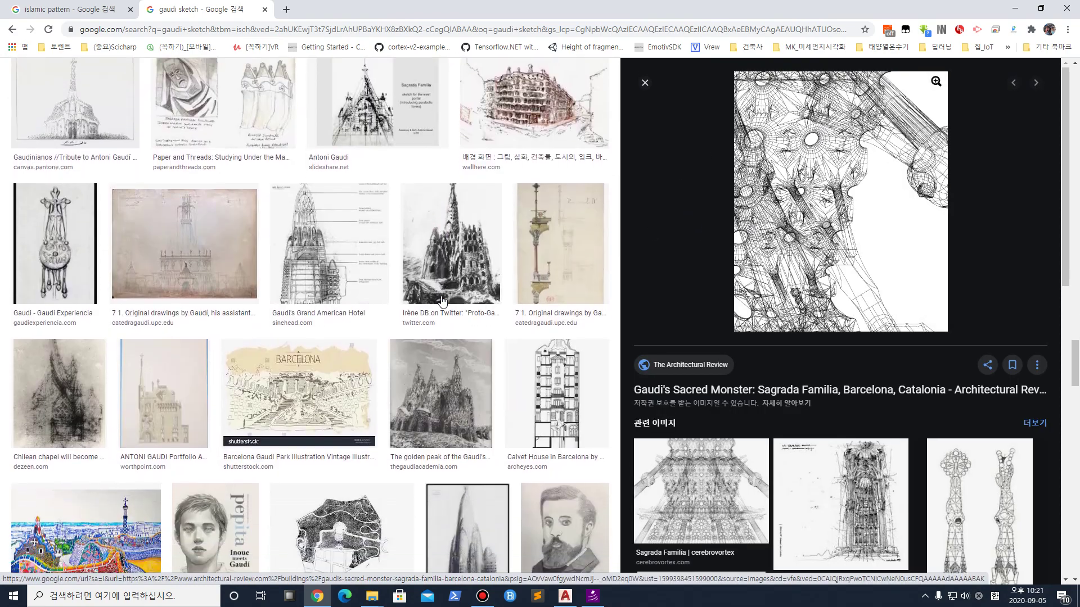
pyautogui.scroll(-12, 444, 290)
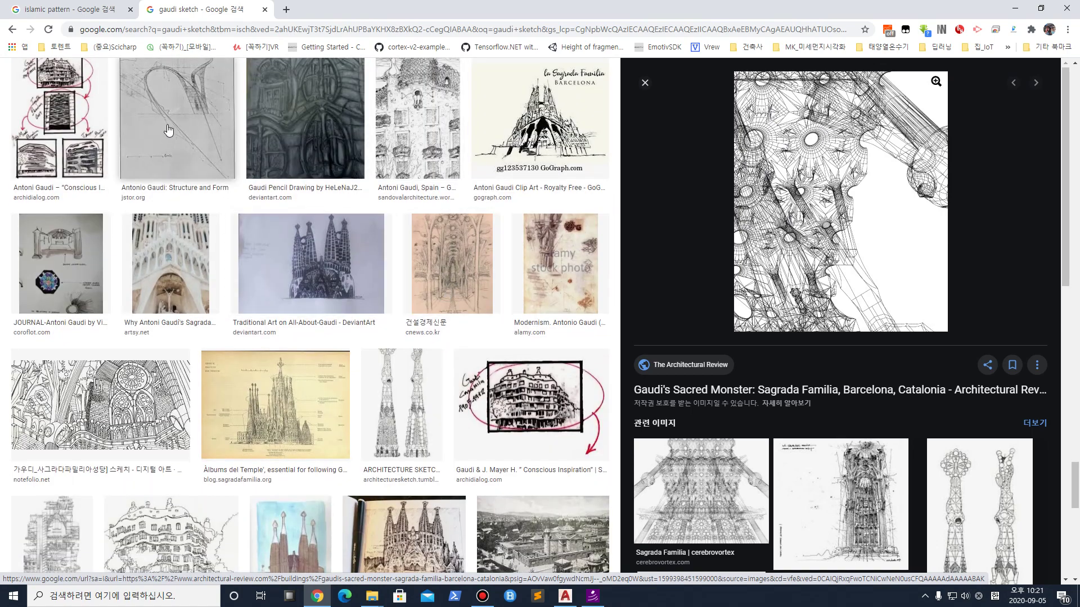
# Preview the 'Antonio Gaudi: Structure and Form' drawing and trace its Park Güell arch in red
pyautogui.click(178, 124)
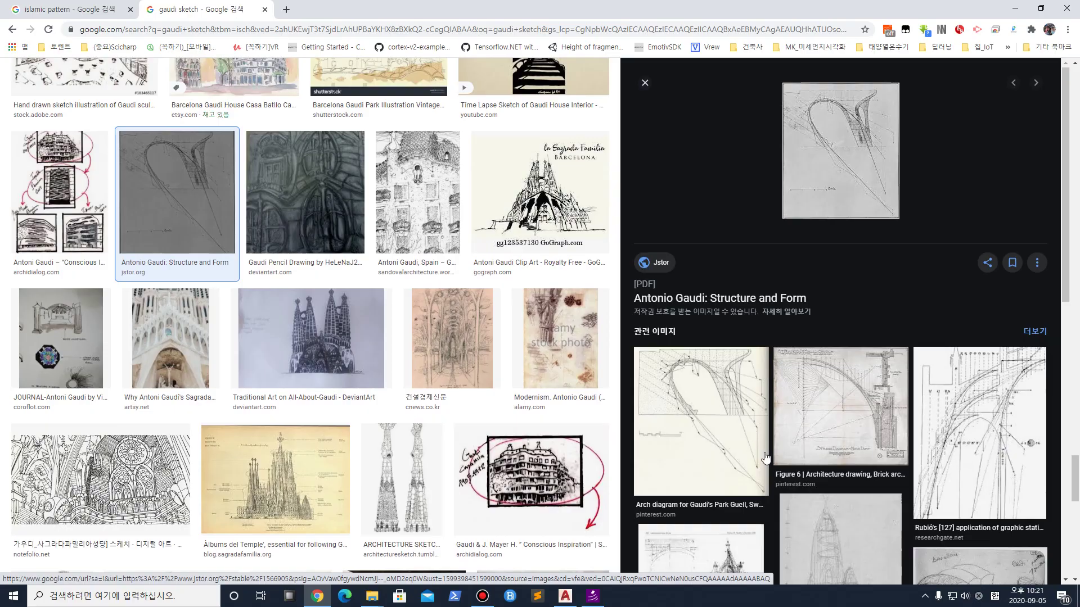
pyautogui.hotkey('ctrl', '1')
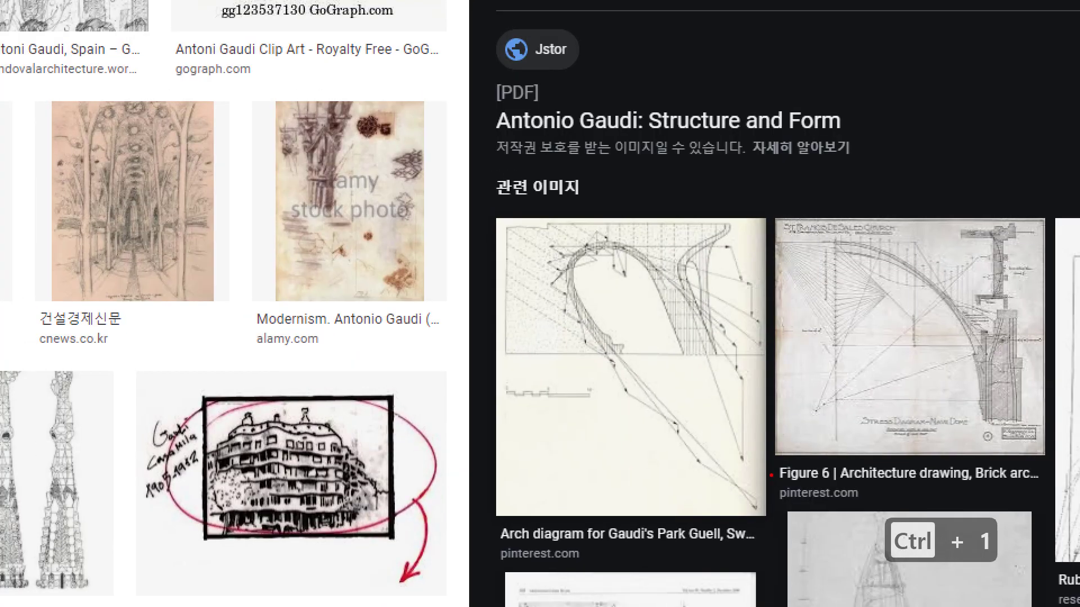
pyautogui.click(771, 475)
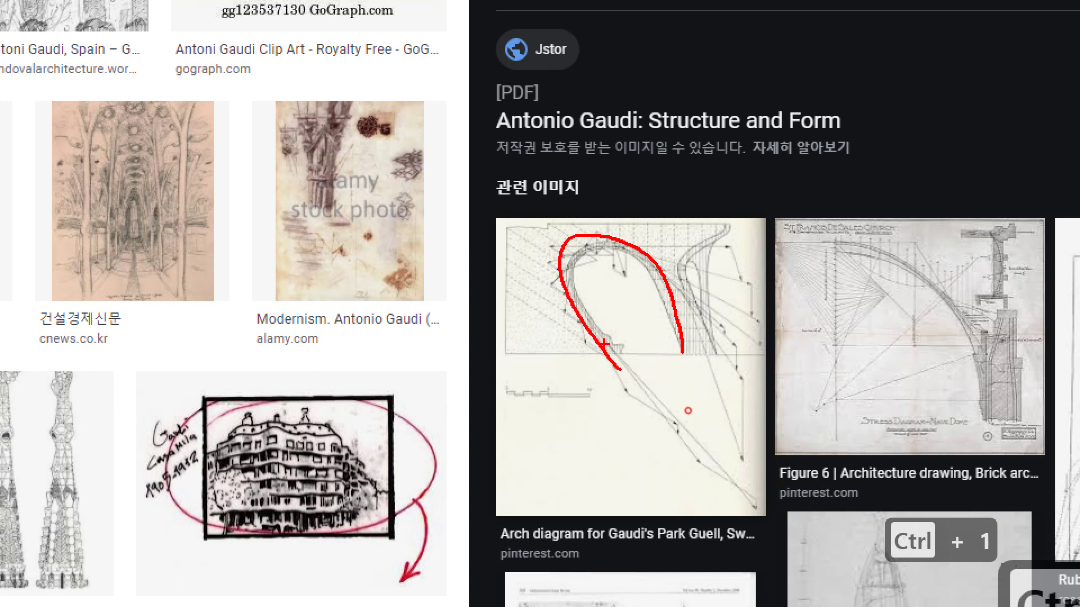
pyautogui.moveTo(672, 419); pyautogui.dragTo(677, 360)
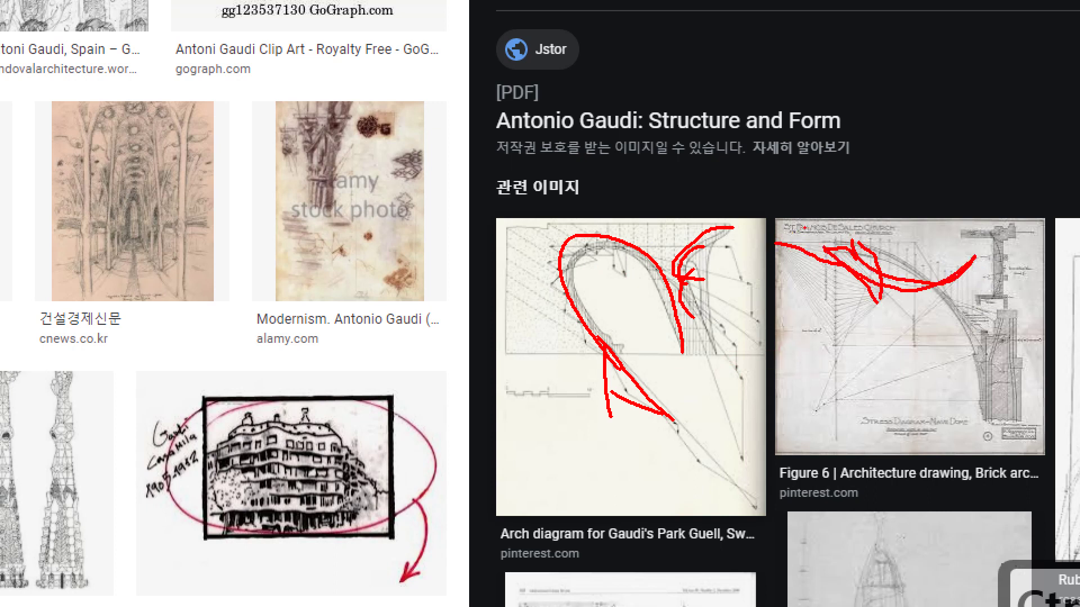
pyautogui.press('Escape')
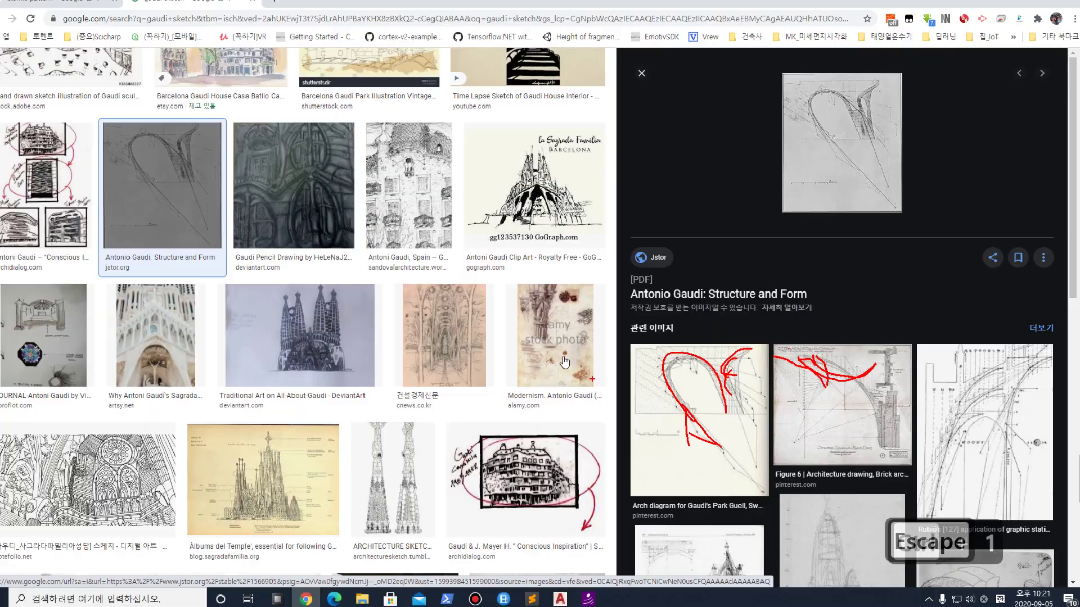
pyautogui.scroll(-10, 378, 407)
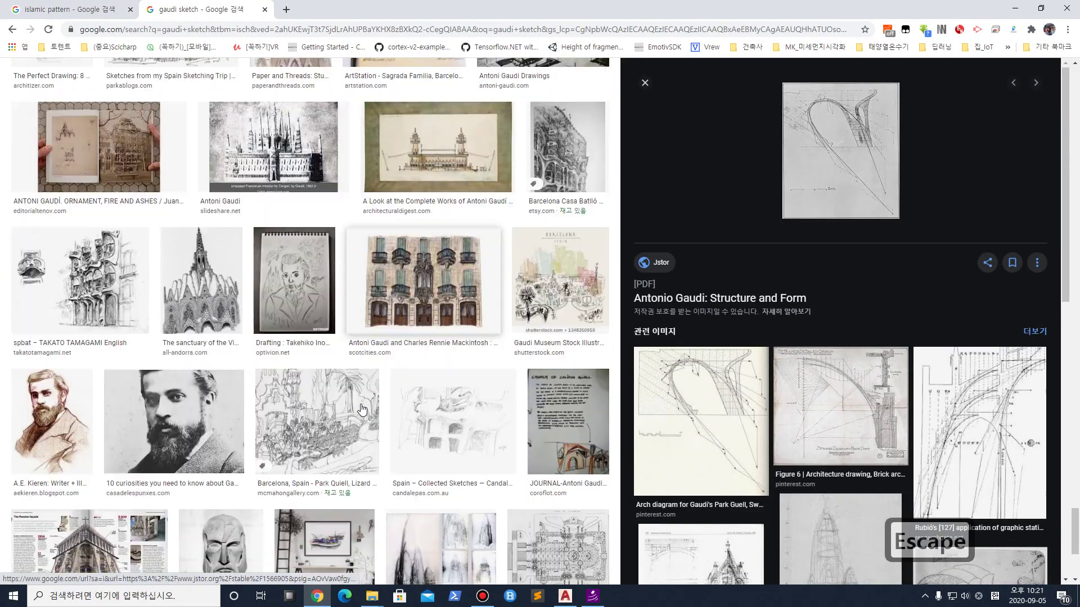
pyautogui.scroll(-10, 362, 410)
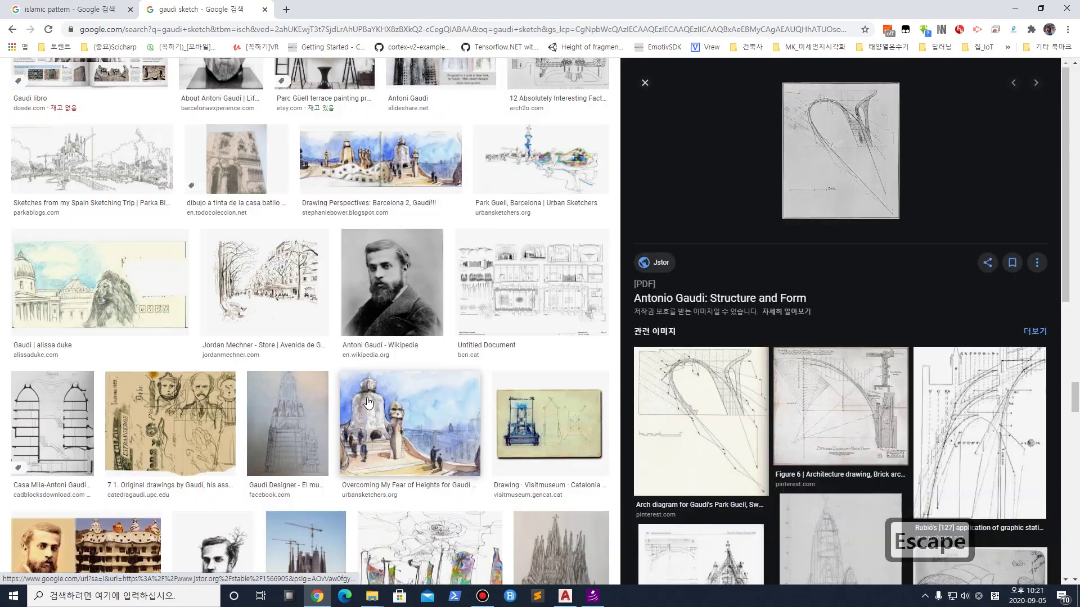
# Minimize Chrome and pan and zoom AutoCAD onto the 50-unit triangle with its three corner circles
pyautogui.click(1015, 7)
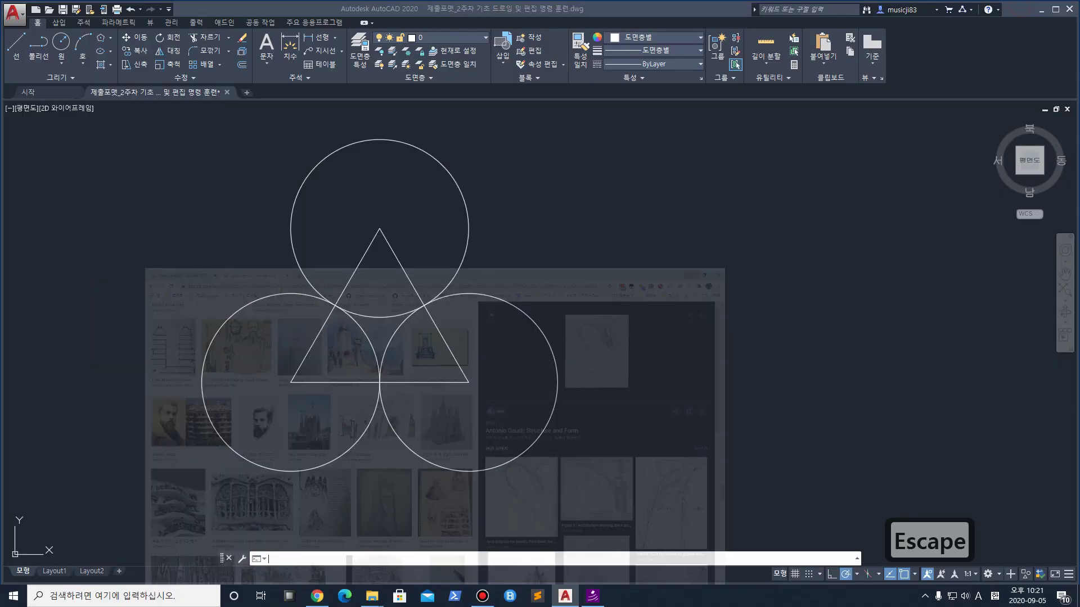
pyautogui.moveTo(394, 384); pyautogui.dragTo(424, 362, button='middle')
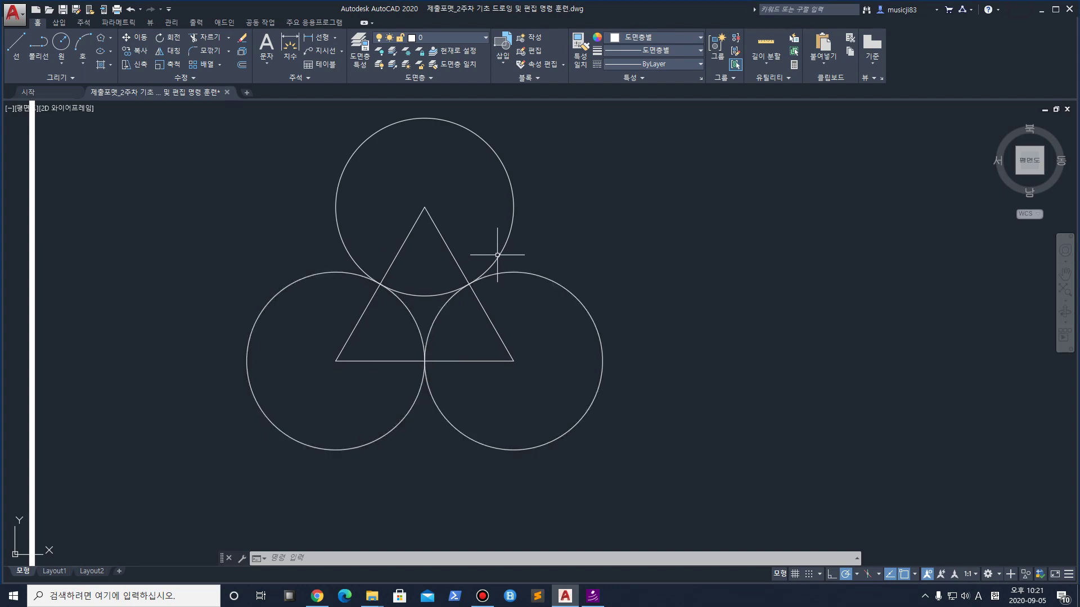
pyautogui.scroll(-4, 599, 335)
pyautogui.moveTo(795, 334); pyautogui.dragTo(506, 332, button='middle')
pyautogui.scroll(10, 229, 313)
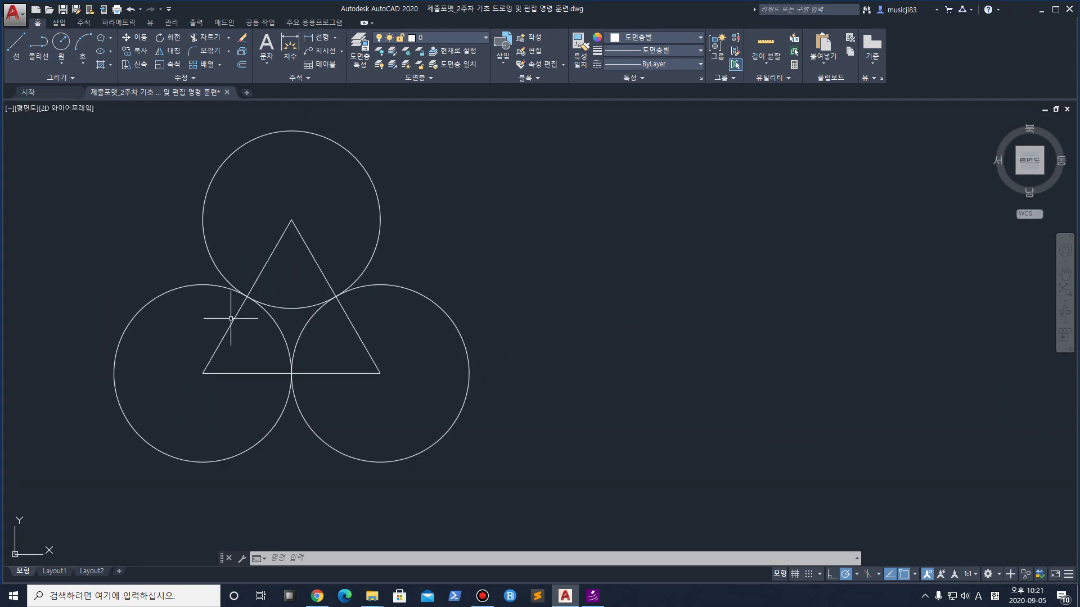
pyautogui.scroll(-4, 289, 313)
pyautogui.moveTo(374, 345); pyautogui.dragTo(366, 323, button='middle')
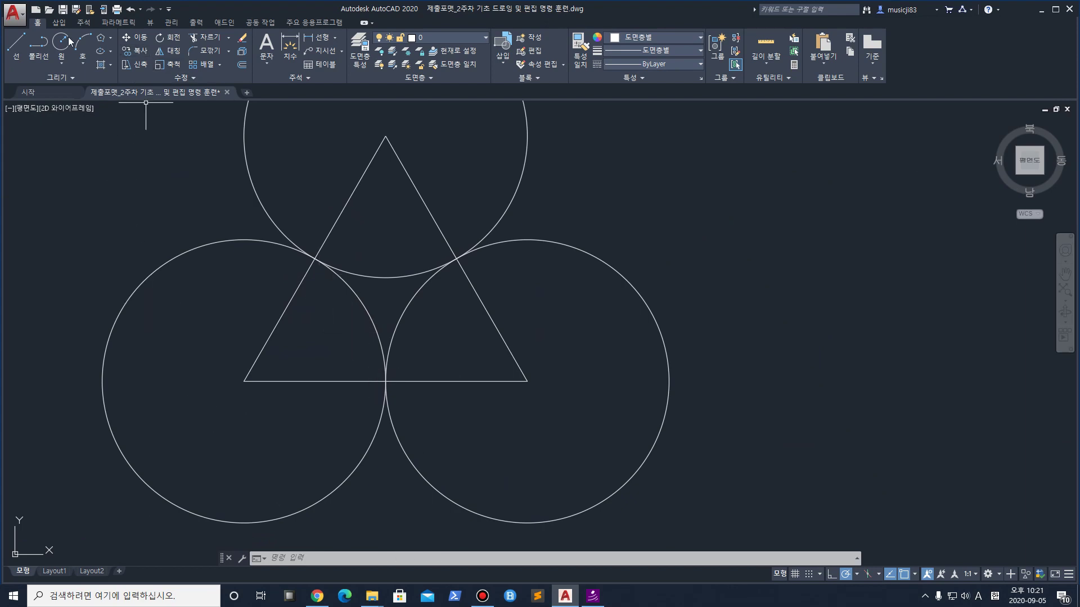
pyautogui.write('c')
pyautogui.press('Escape')
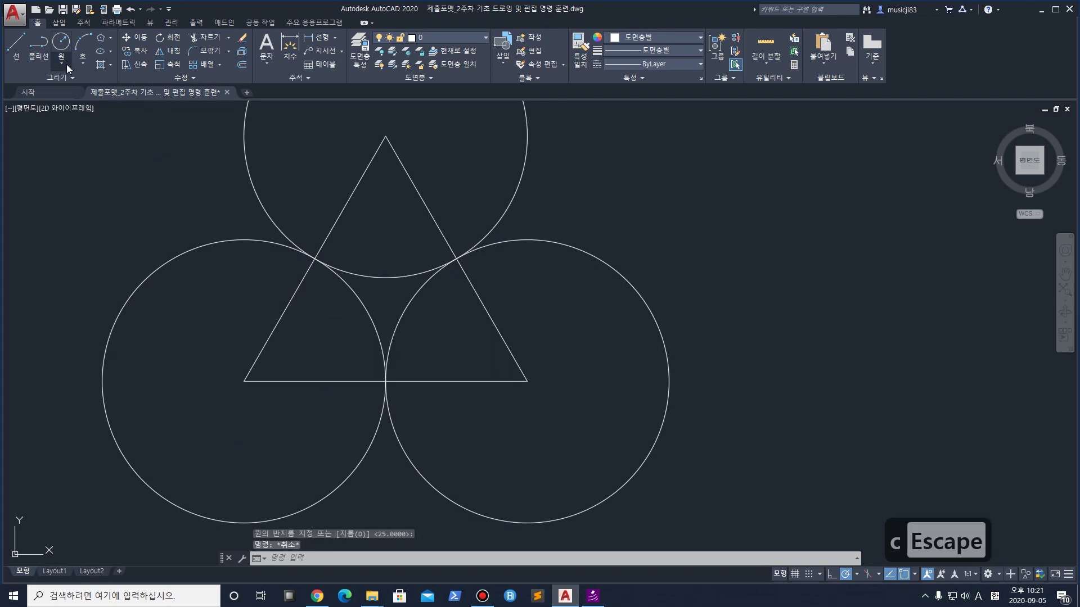
pyautogui.click(67, 68)
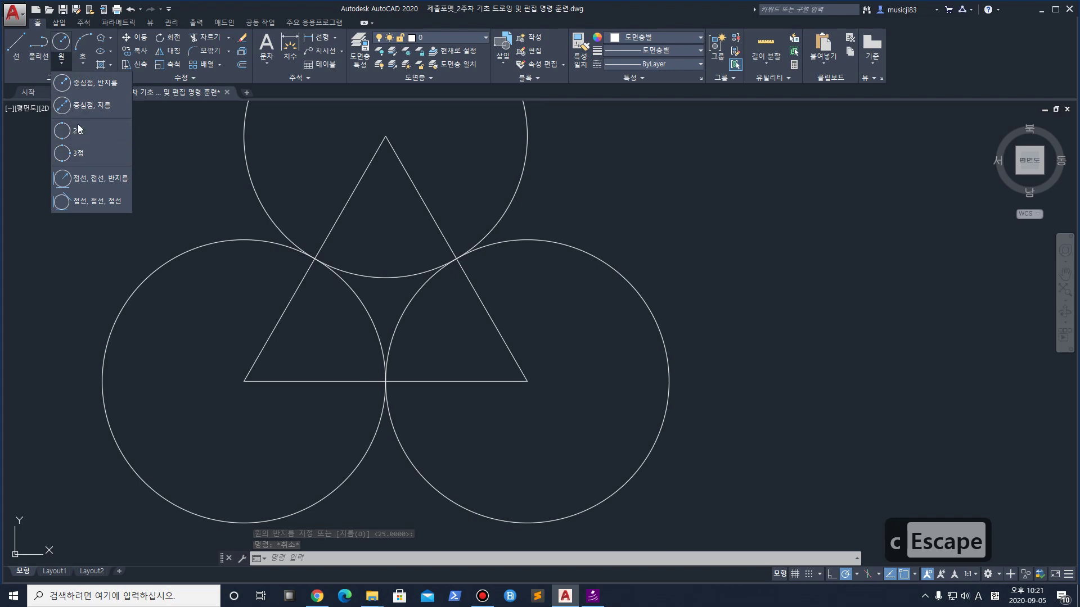
# Mark up the figure on screen with ZoomIt, then clear the marks
pyautogui.hotkey('ctrl', '1')
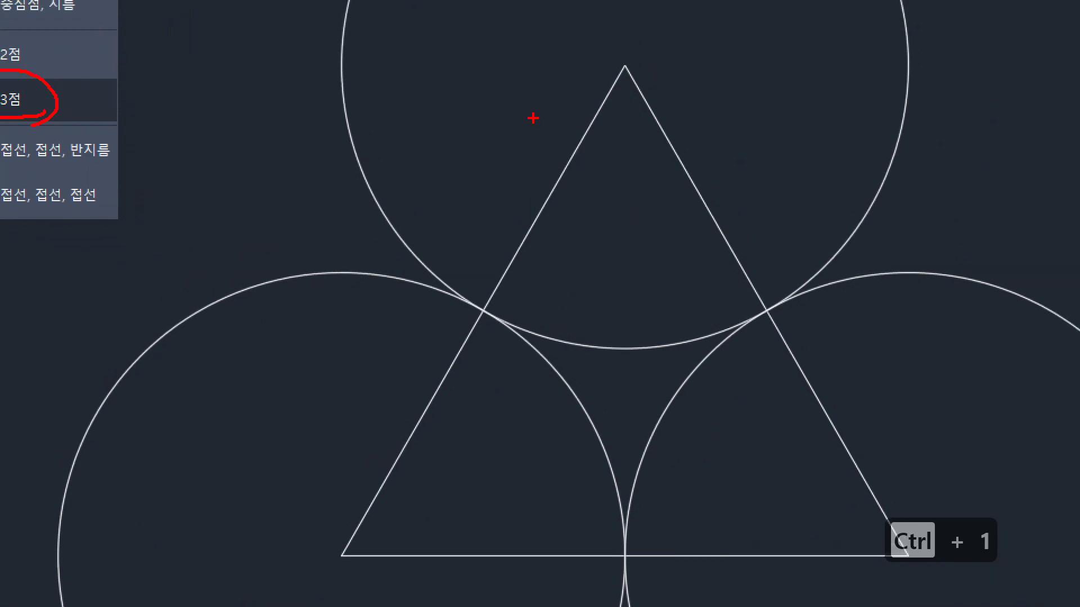
pyautogui.moveTo(484, 319); pyautogui.dragTo(480, 307)
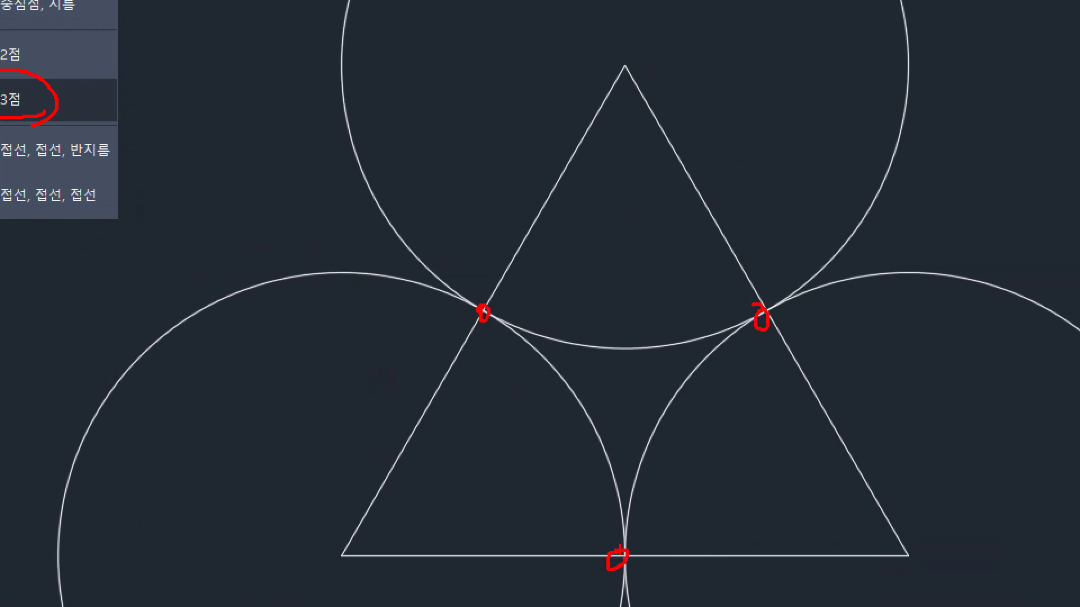
pyautogui.moveTo(516, 285)
pyautogui.mouseDown()
pyautogui.moveTo(786, 398)
pyautogui.moveTo(548, 537)
pyautogui.mouseUp()
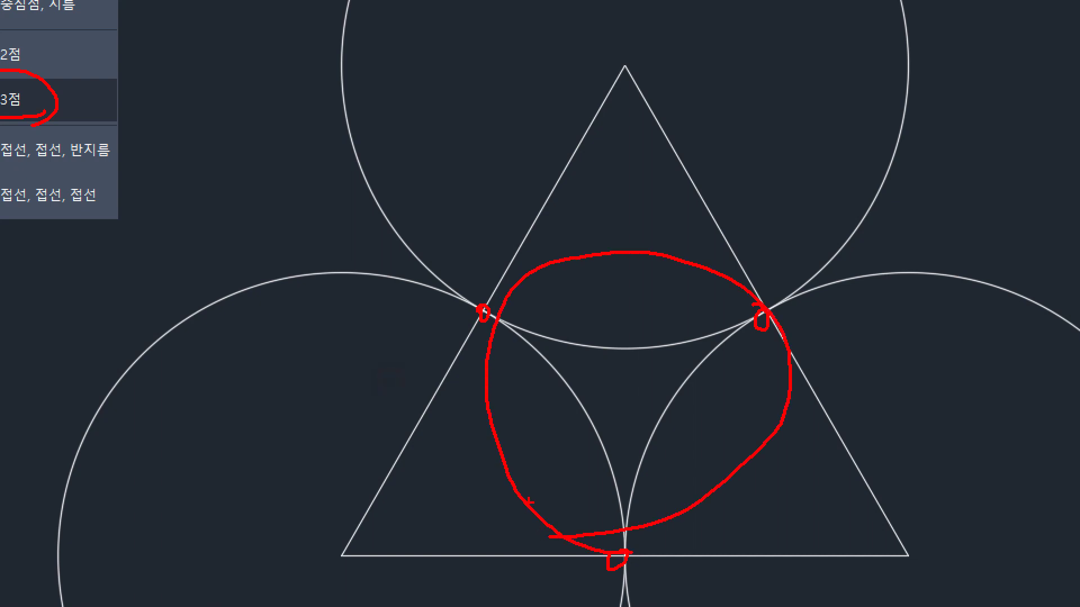
pyautogui.press('Escape')
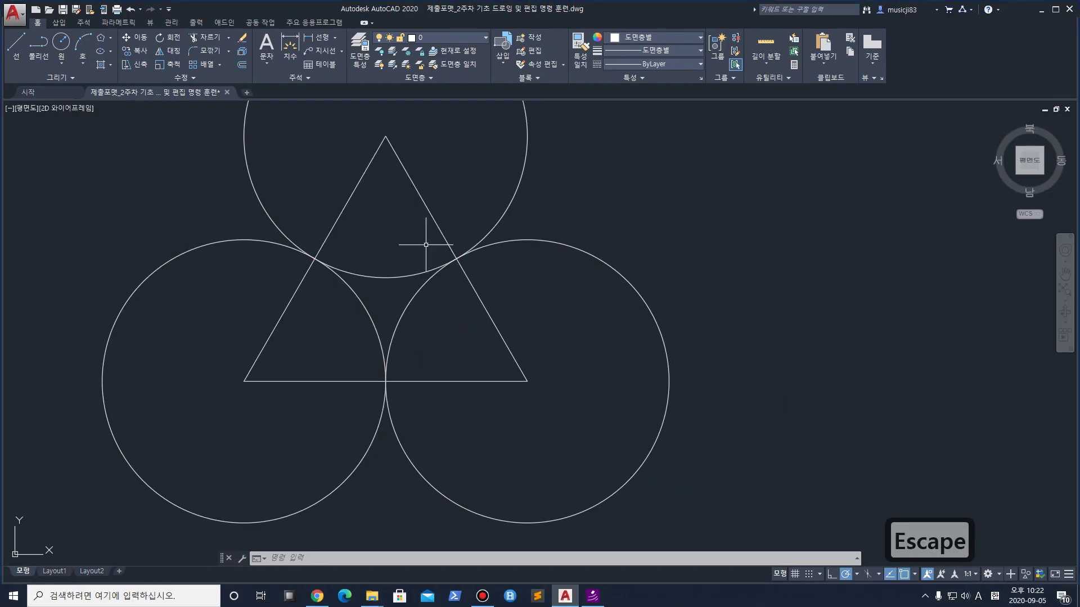
# Draw a 3-point circle through the left, right and base intersections, then undo it
pyautogui.write('c')
pyautogui.press('space')
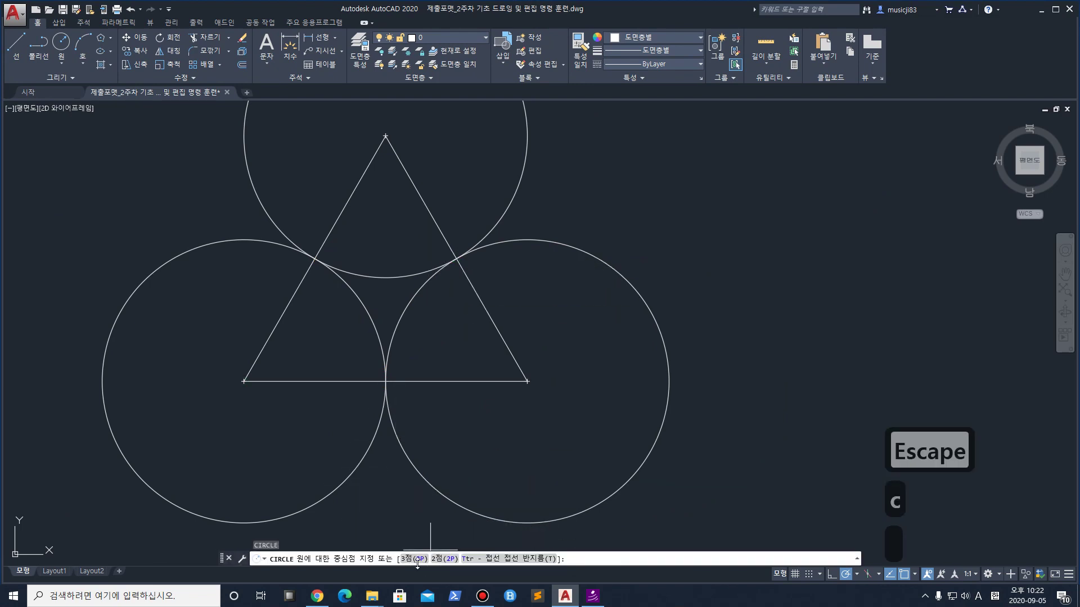
pyautogui.click(419, 559)
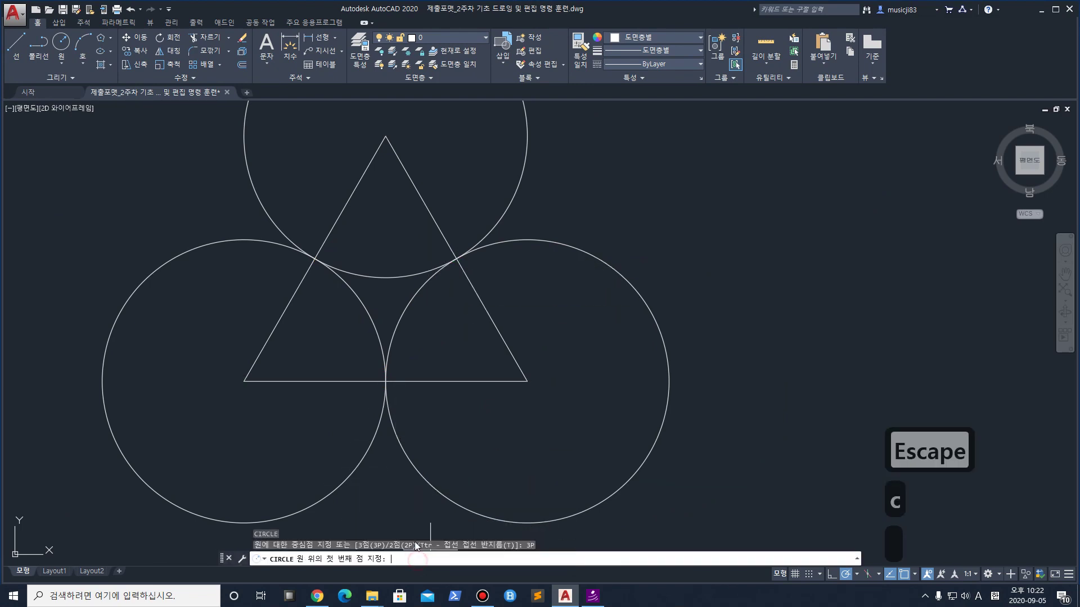
pyautogui.click(314, 258)
pyautogui.click(455, 258)
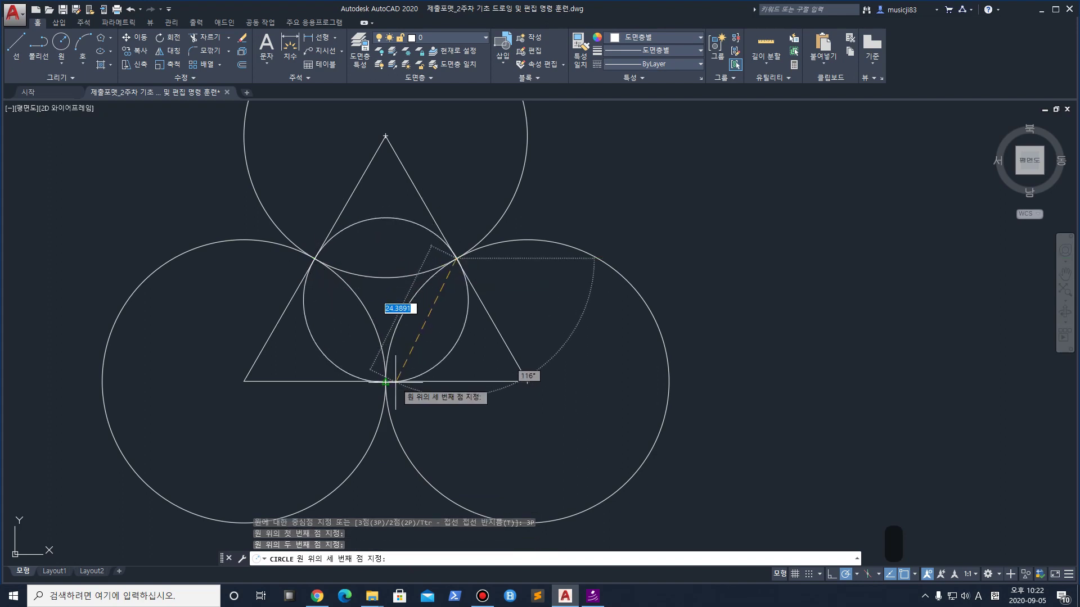
pyautogui.click(385, 382)
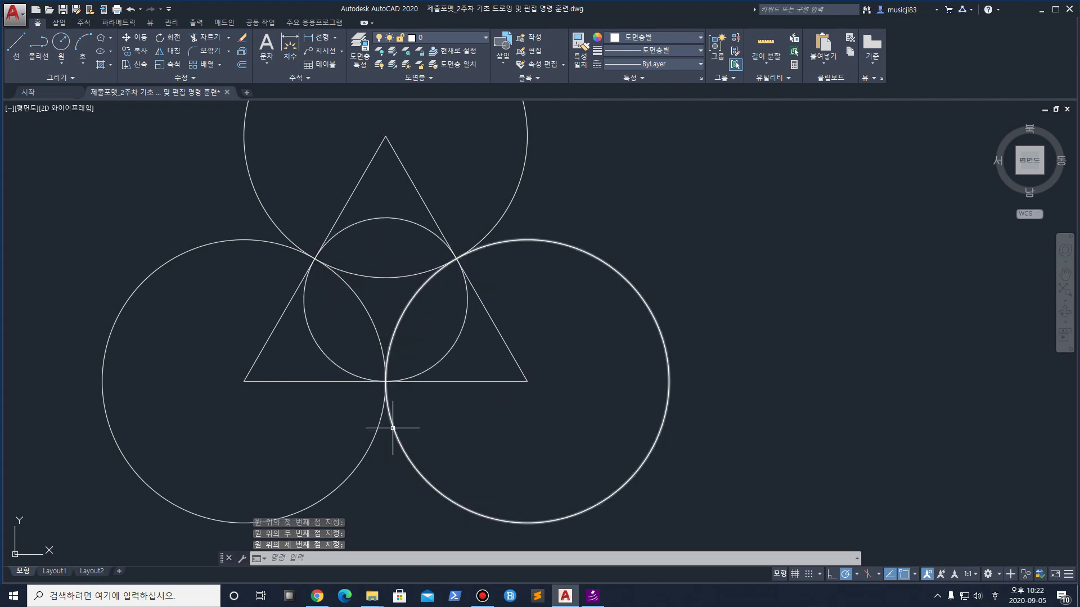
pyautogui.hotkey('ctrl', 'z')
# Redraw the inner circle with Circle > 3-Point through the same left, right and base points
pyautogui.click(61, 64)
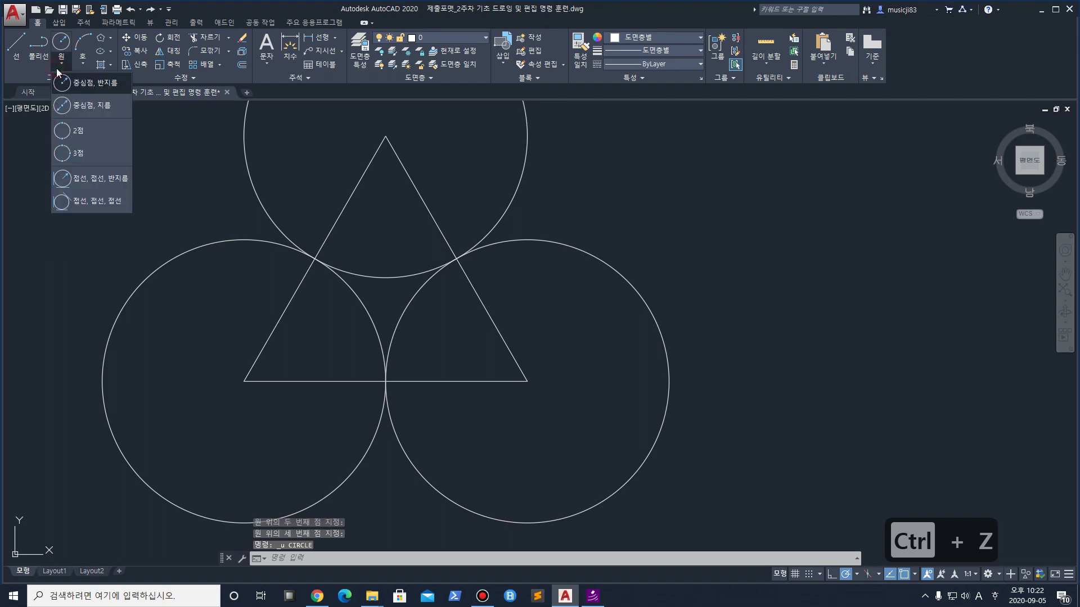
pyautogui.click(81, 151)
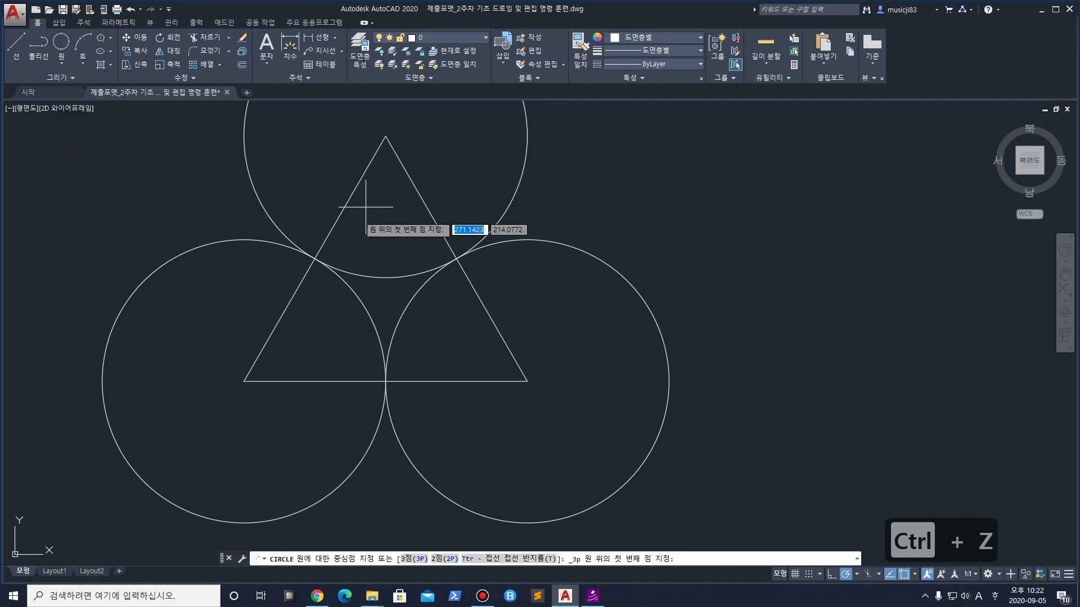
pyautogui.click(314, 259)
pyautogui.click(456, 259)
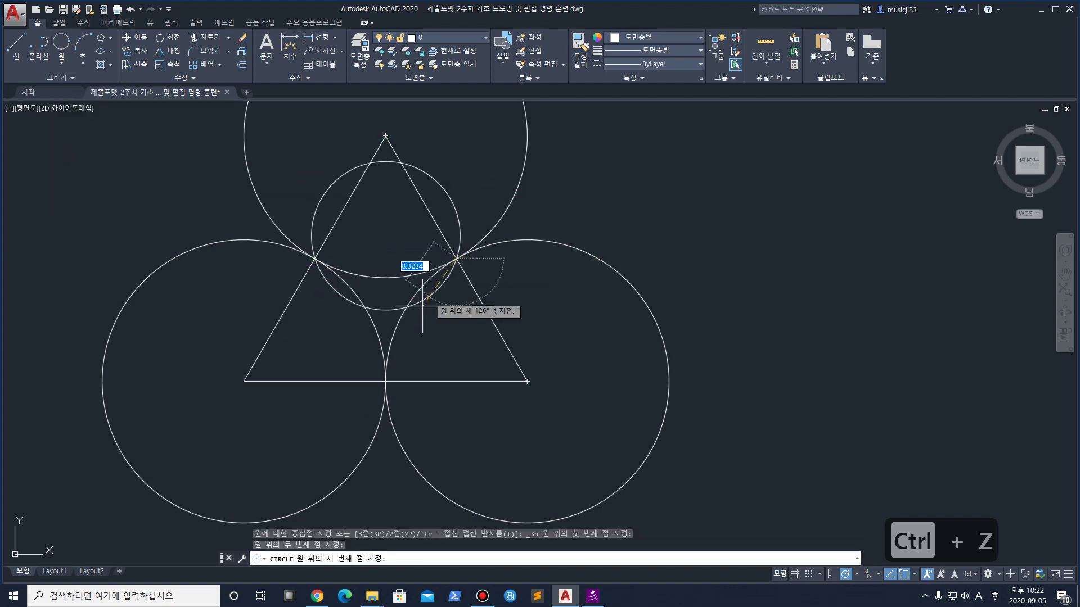
pyautogui.click(385, 381)
pyautogui.scroll(-6, 491, 287)
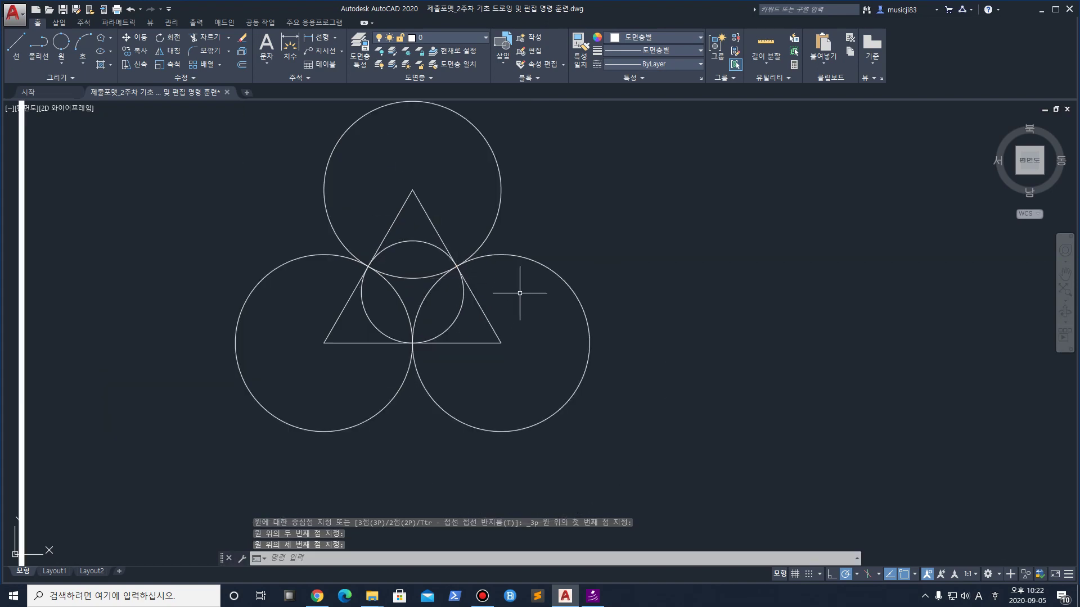
pyautogui.scroll(3, 572, 305)
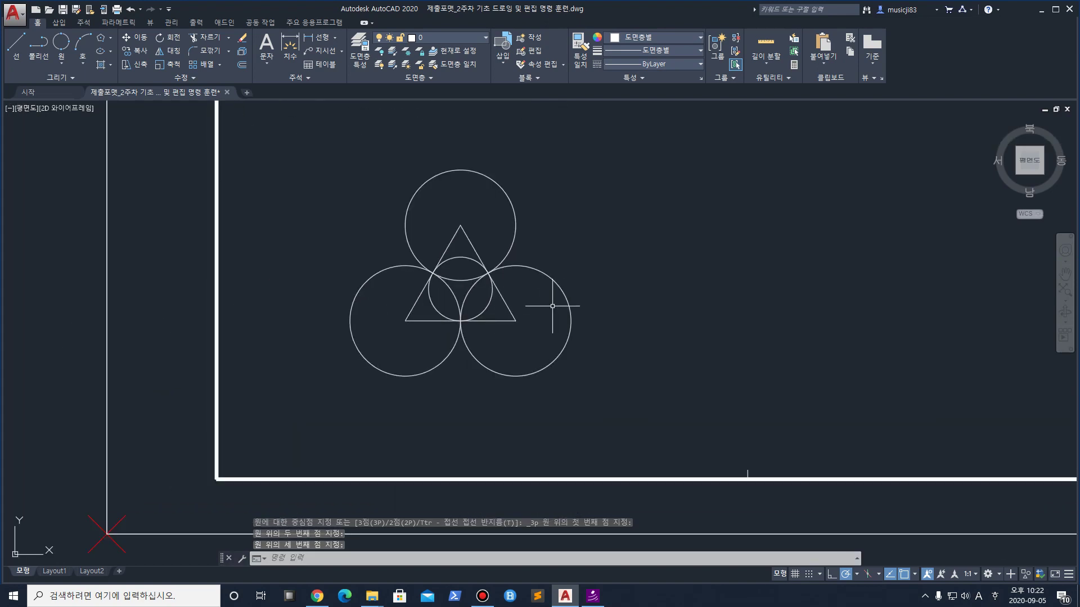
pyautogui.moveTo(675, 278); pyautogui.dragTo(517, 266, button='middle')
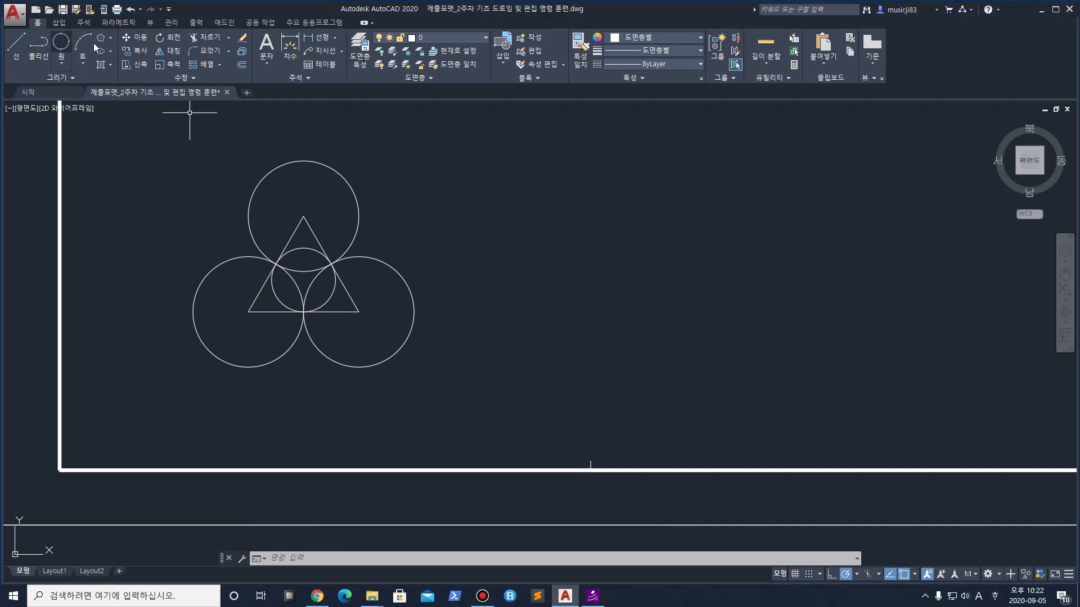
pyautogui.click(112, 40)
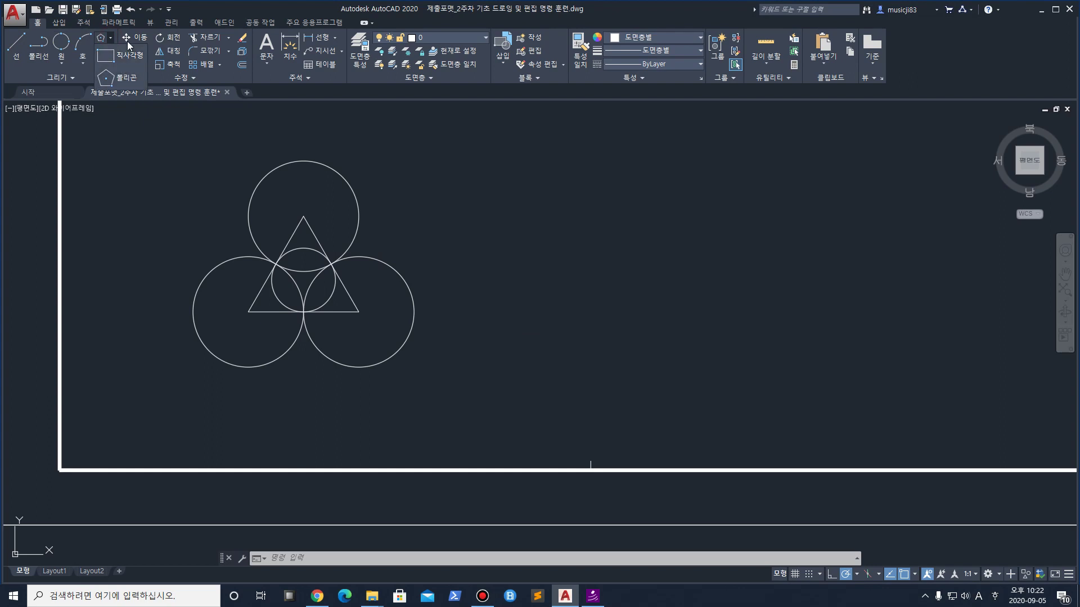
pyautogui.click(127, 79)
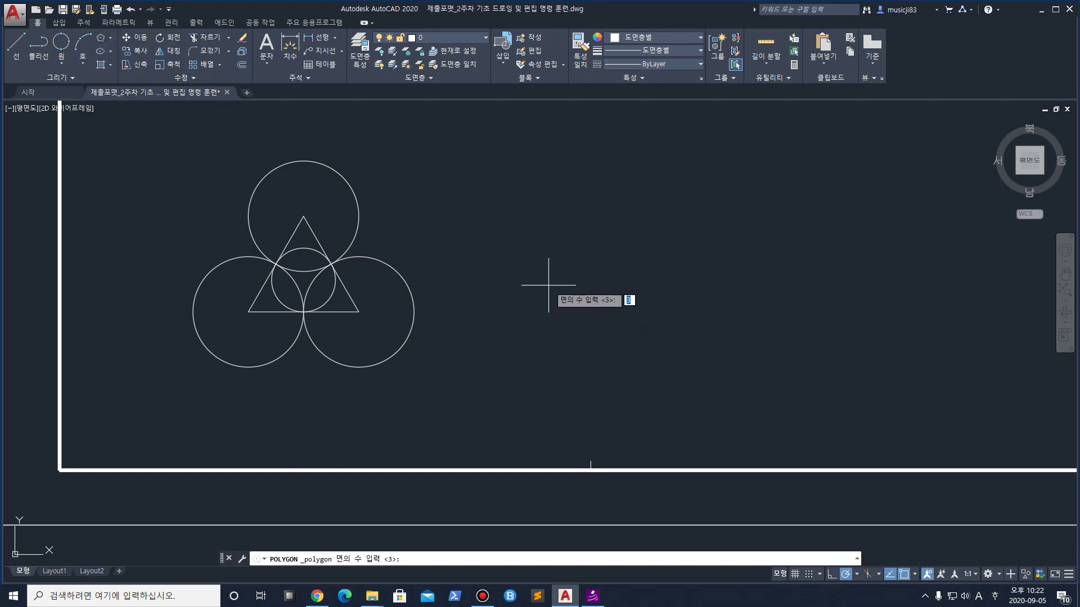
pyautogui.write('3')
pyautogui.press('Return')
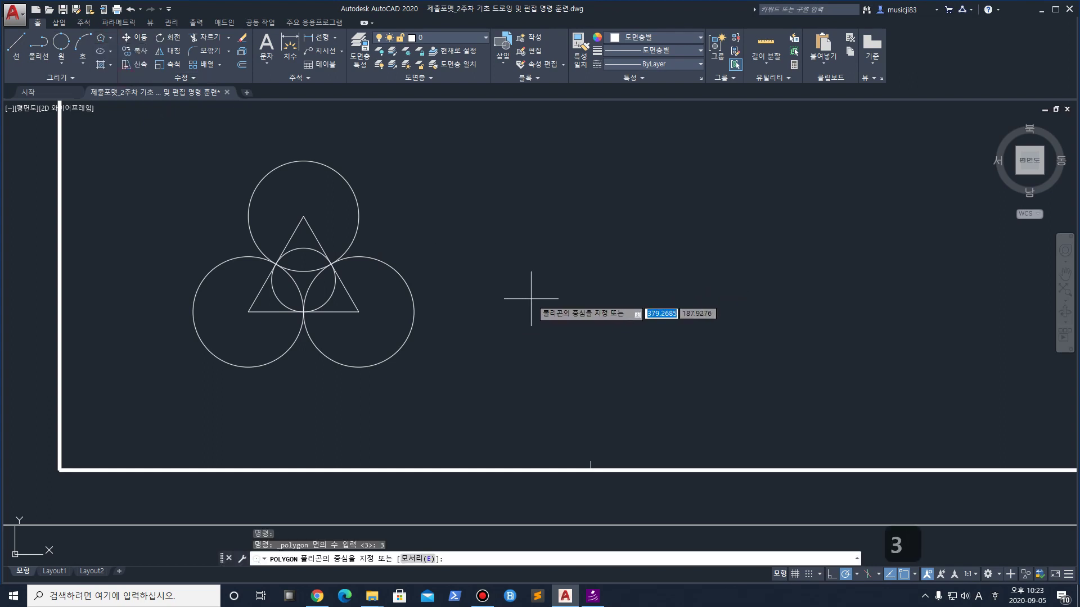
pyautogui.click(110, 38)
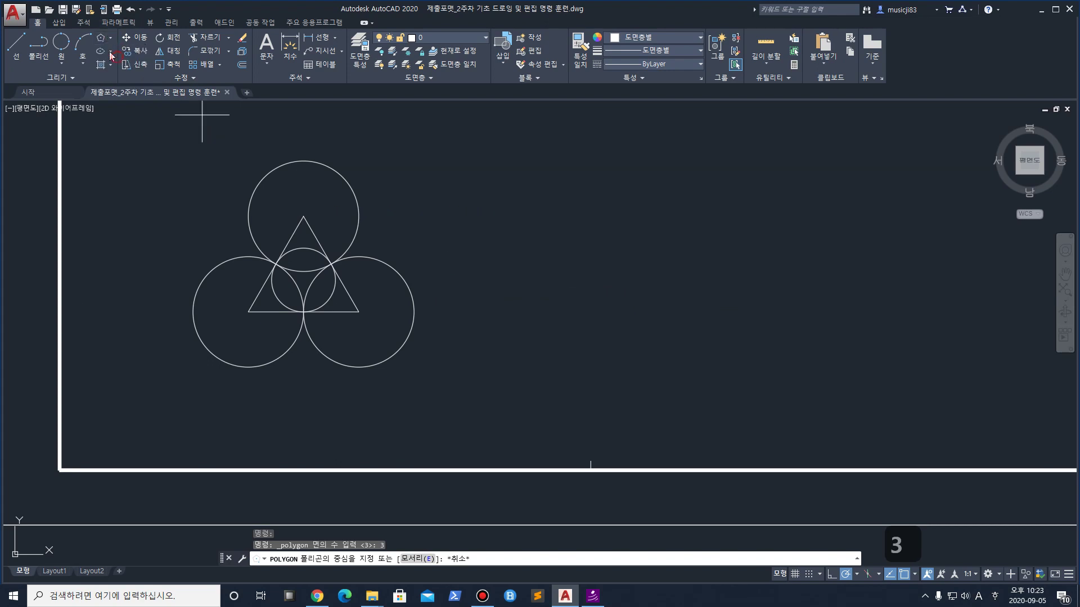
pyautogui.click(118, 56)
pyautogui.click(111, 37)
pyautogui.click(124, 79)
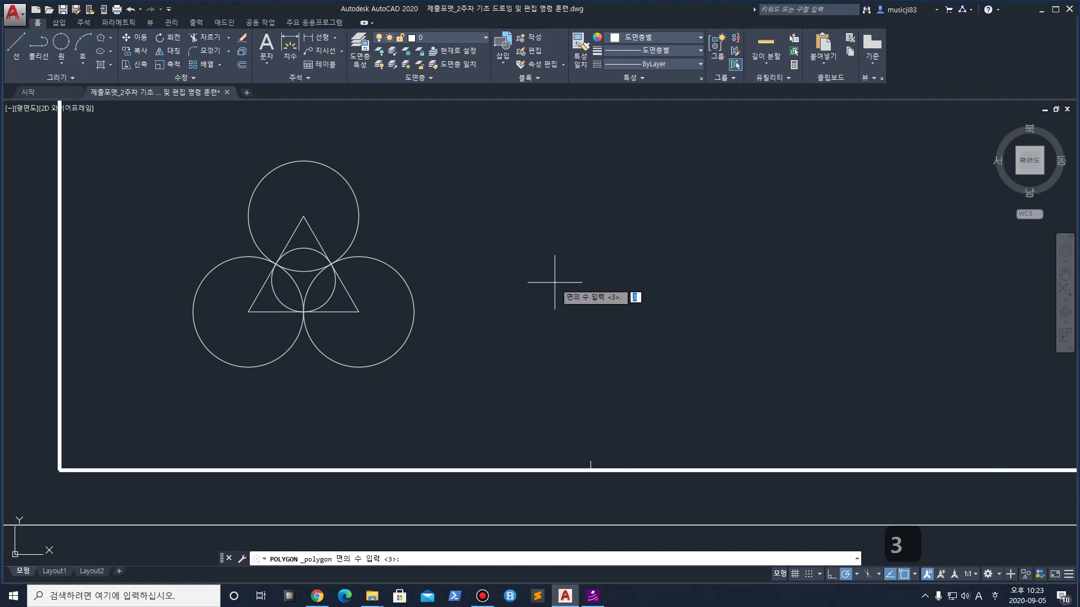
pyautogui.press('Return')
pyautogui.click(555, 284)
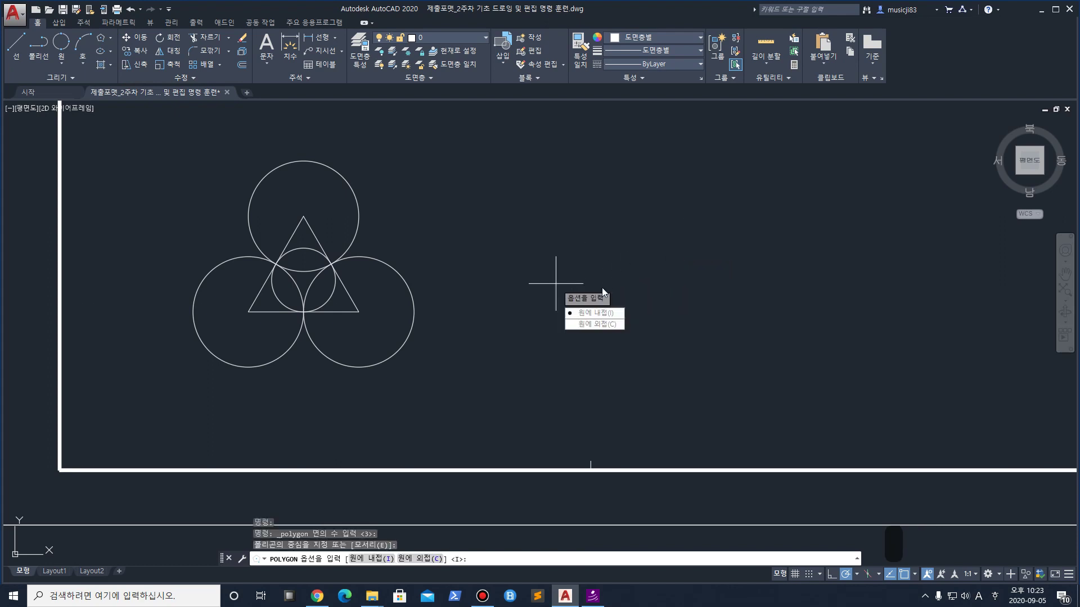
pyautogui.click(595, 312)
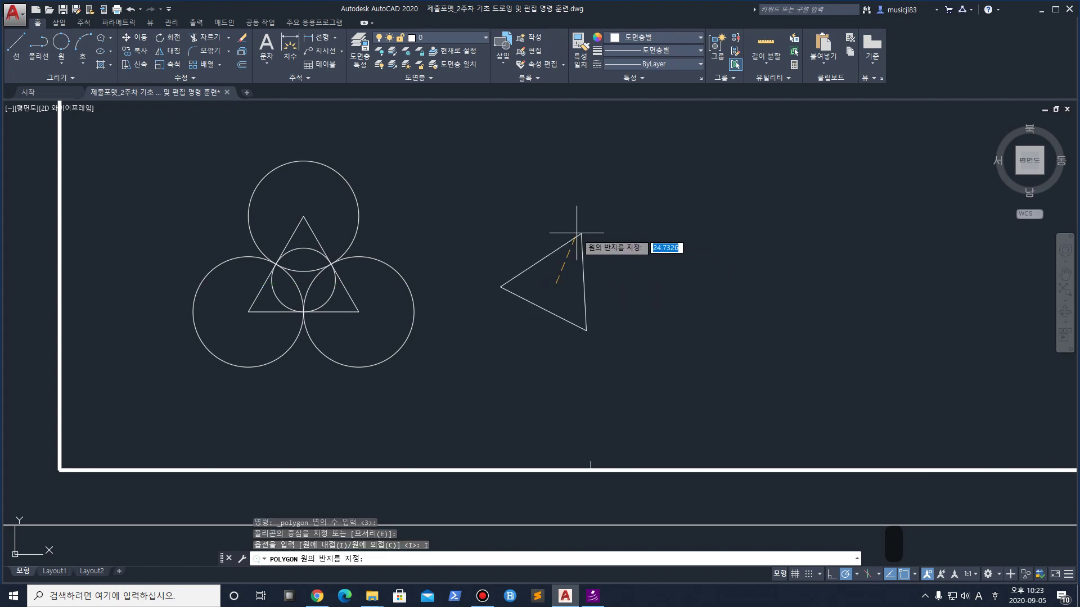
pyautogui.press('F8')
pyautogui.click(555, 228)
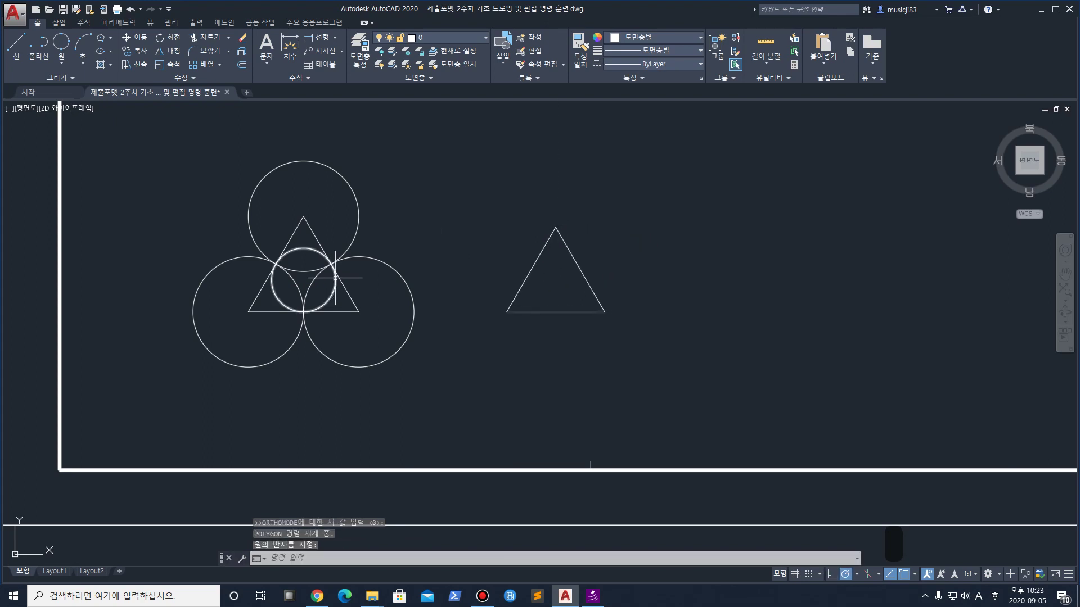
pyautogui.hotkey('ctrl', 'z')
# Draw a 100-unit horizontal base line for the new triangle
pyautogui.click(17, 46)
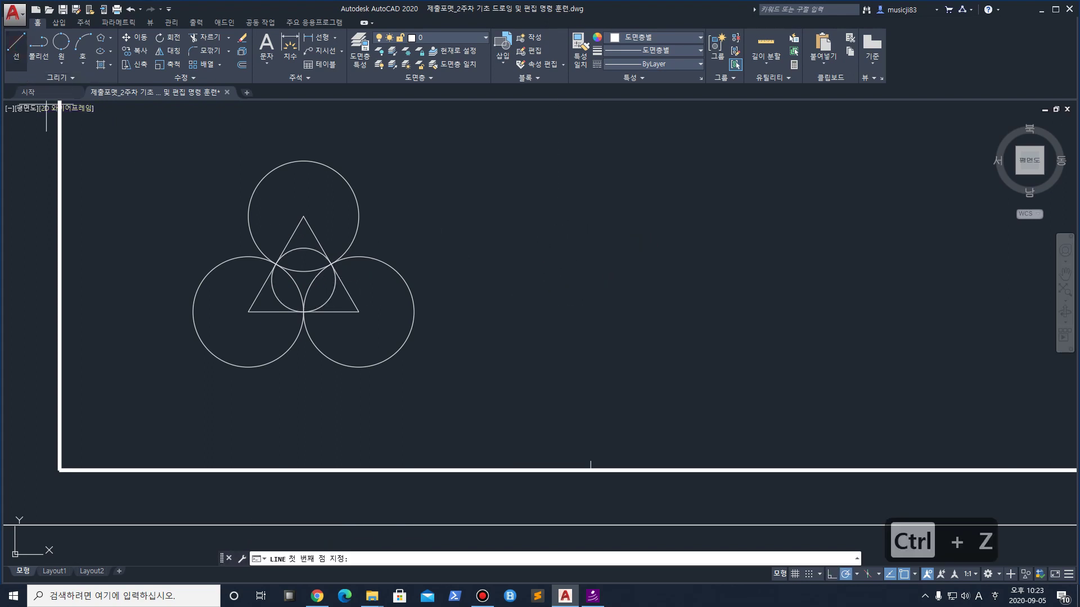
pyautogui.click(505, 315)
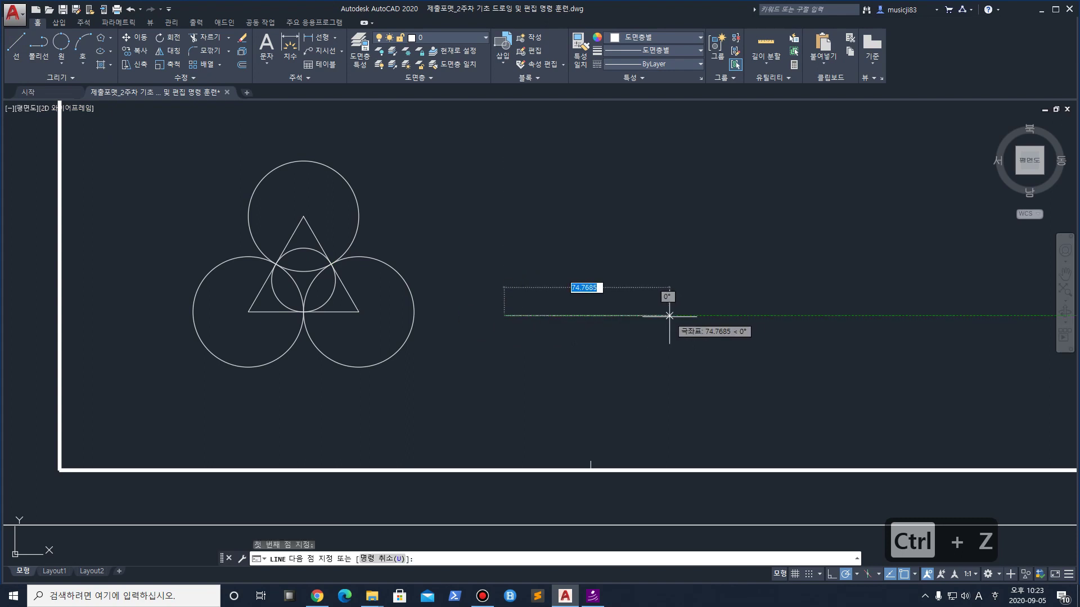
pyautogui.write('10')
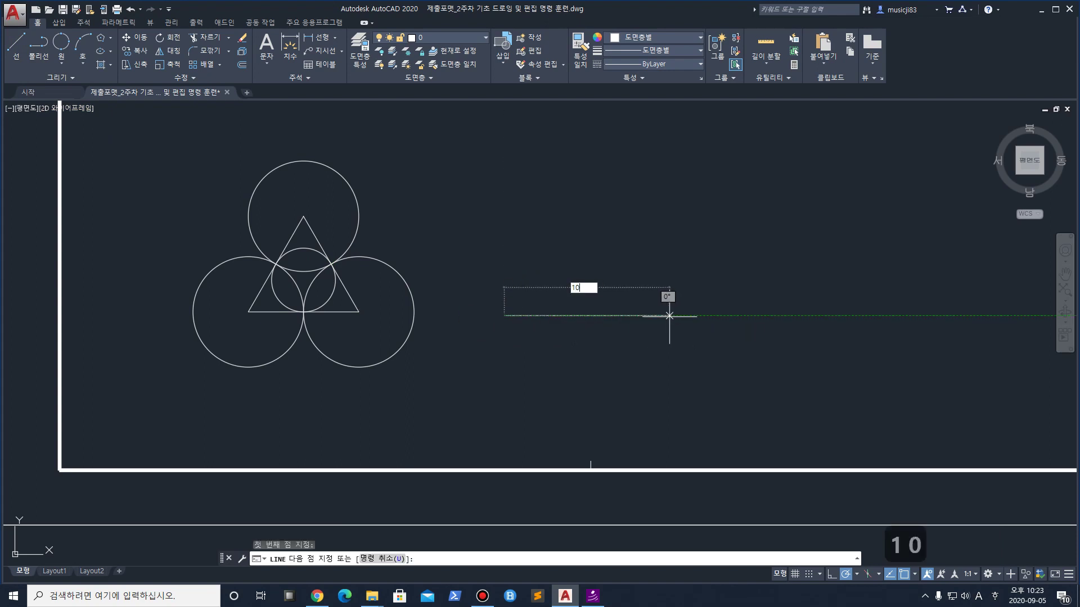
pyautogui.write('0')
pyautogui.press('Return')
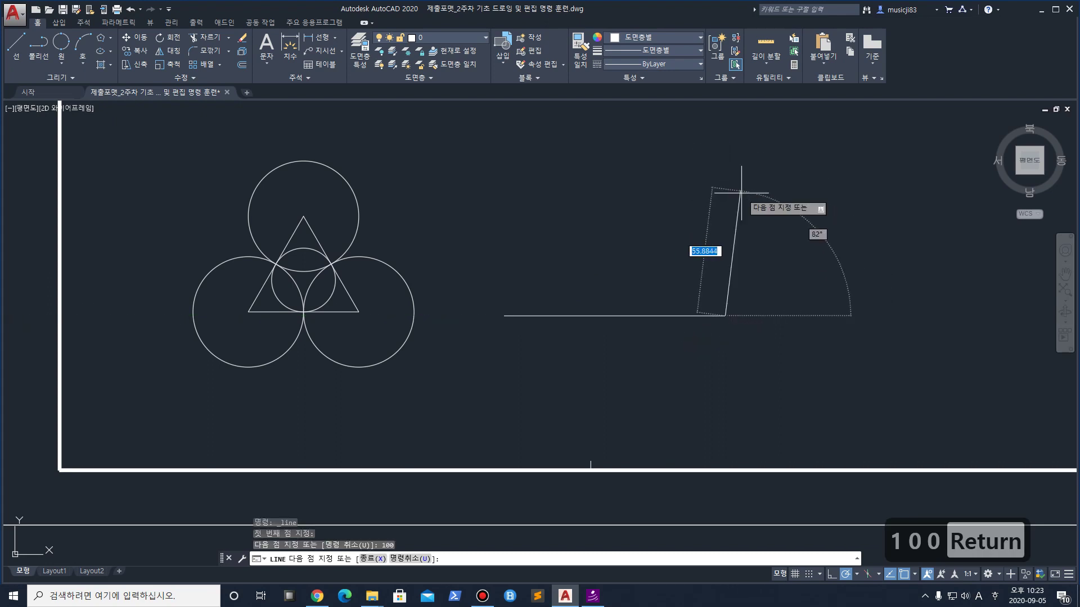
pyautogui.press('Return')
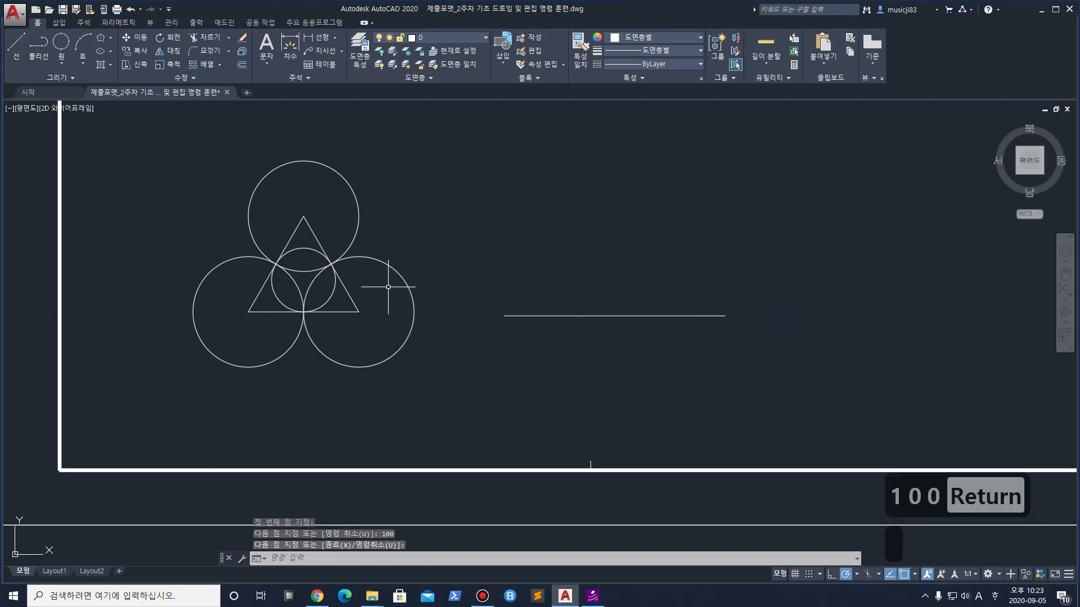
# Sketch the planned 60° slanted side and reference axes with ZoomIt, then clear them
pyautogui.hotkey('ctrl', '1')
pyautogui.moveTo(629, 346); pyautogui.dragTo(860, 77)
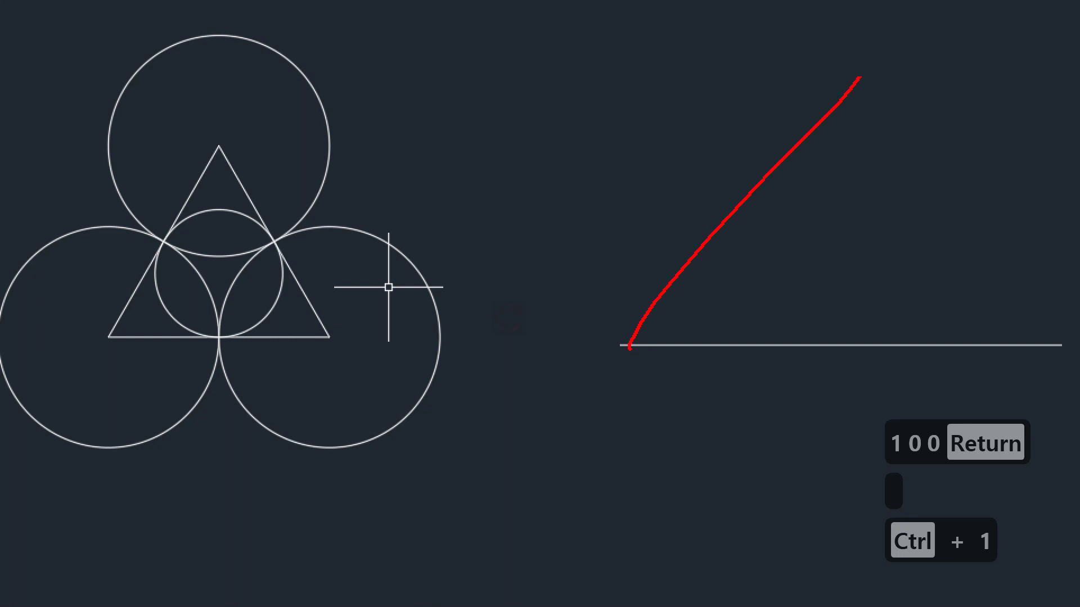
pyautogui.moveTo(710, 304); pyautogui.dragTo(710, 312)
pyautogui.moveTo(726, 295); pyautogui.dragTo(755, 311)
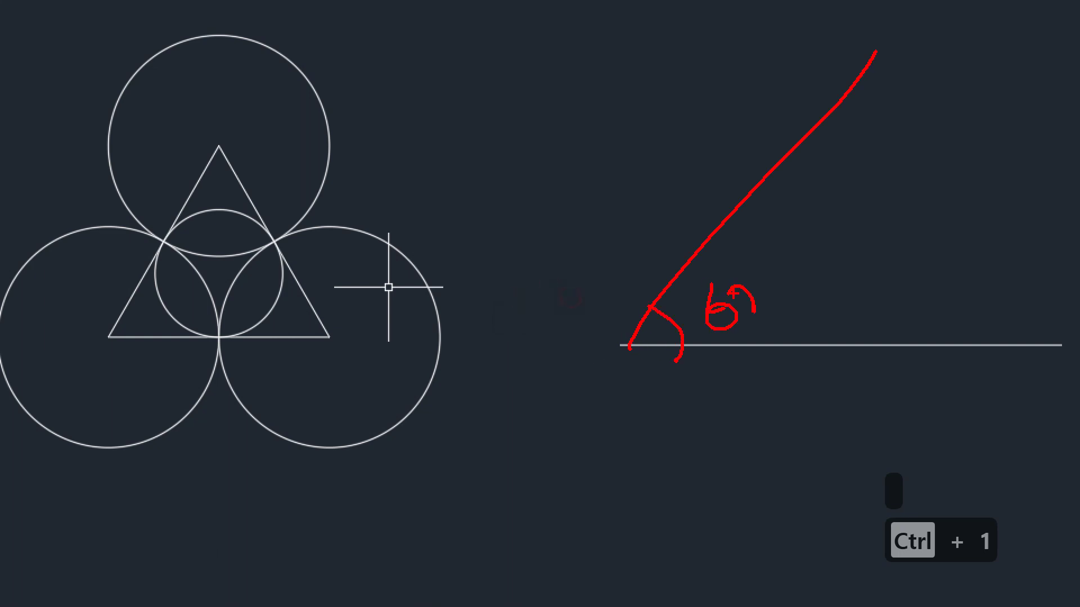
pyautogui.moveTo(500, 353); pyautogui.dragTo(777, 347)
pyautogui.moveTo(613, 117); pyautogui.dragTo(585, 453)
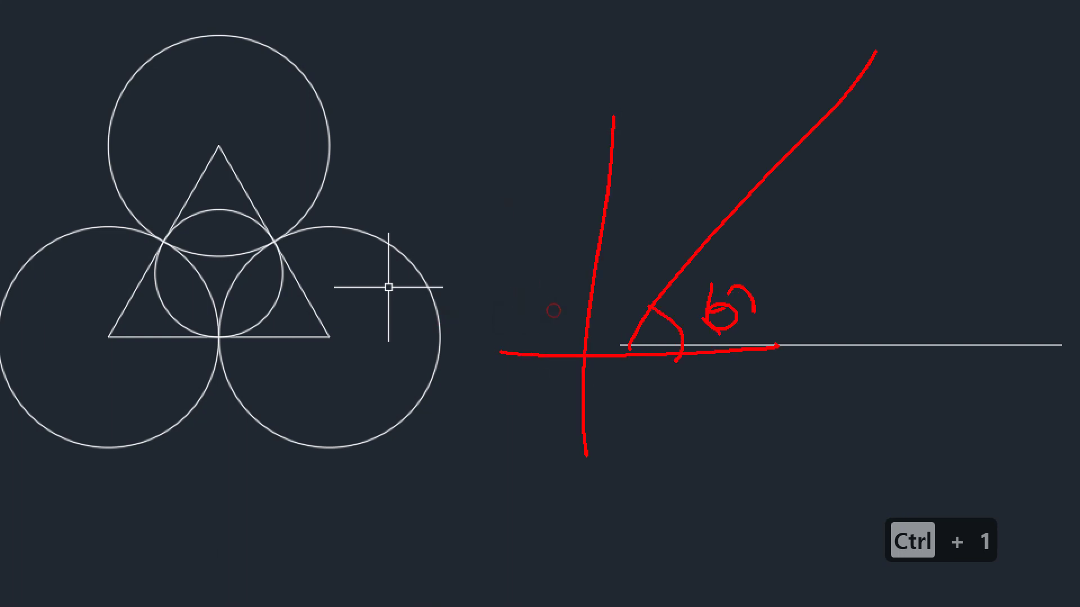
pyautogui.press('Escape')
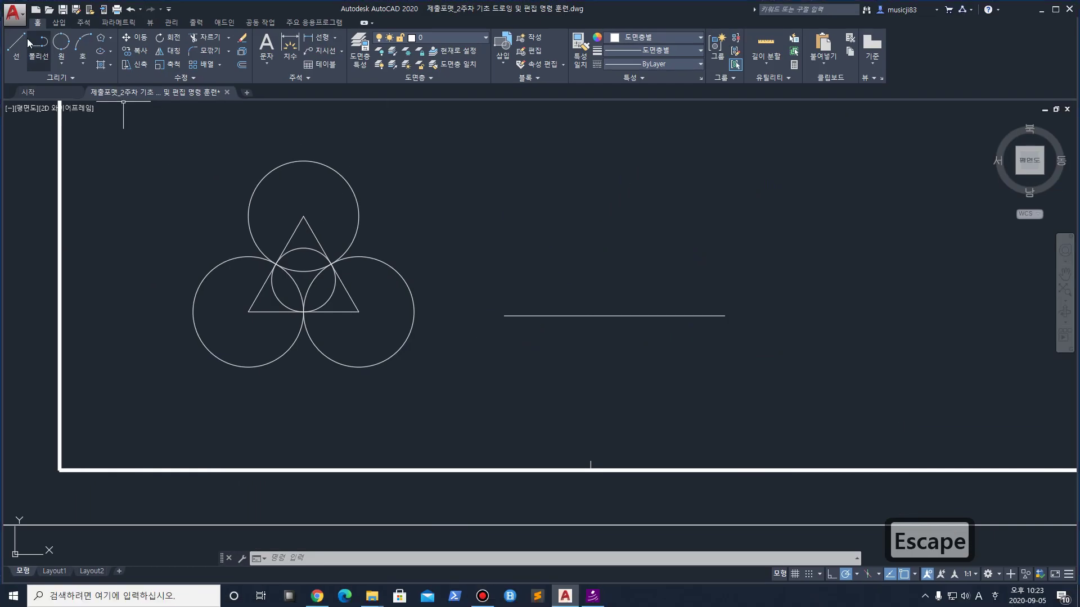
# Draw a 100-unit side at 60° from the base's left end, close to the right end, and select the triangle
pyautogui.click(17, 43)
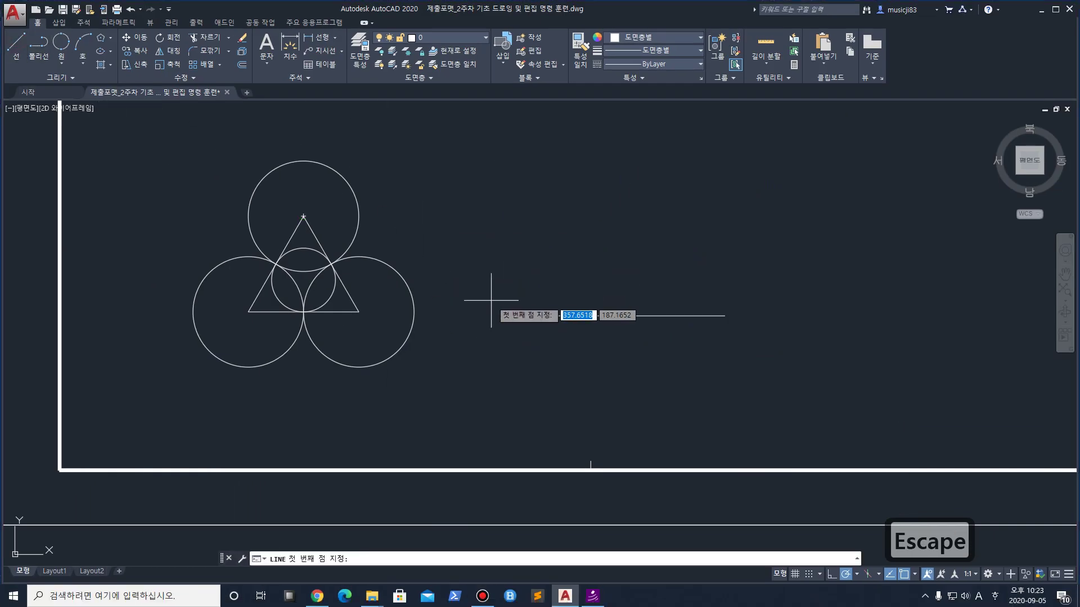
pyautogui.click(504, 316)
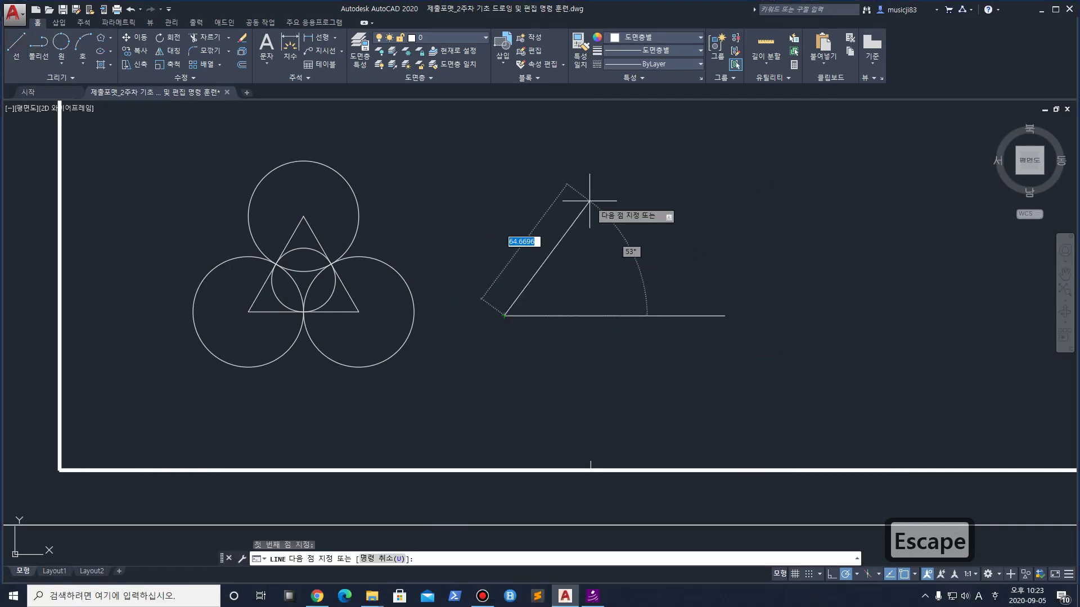
pyautogui.write('100<6')
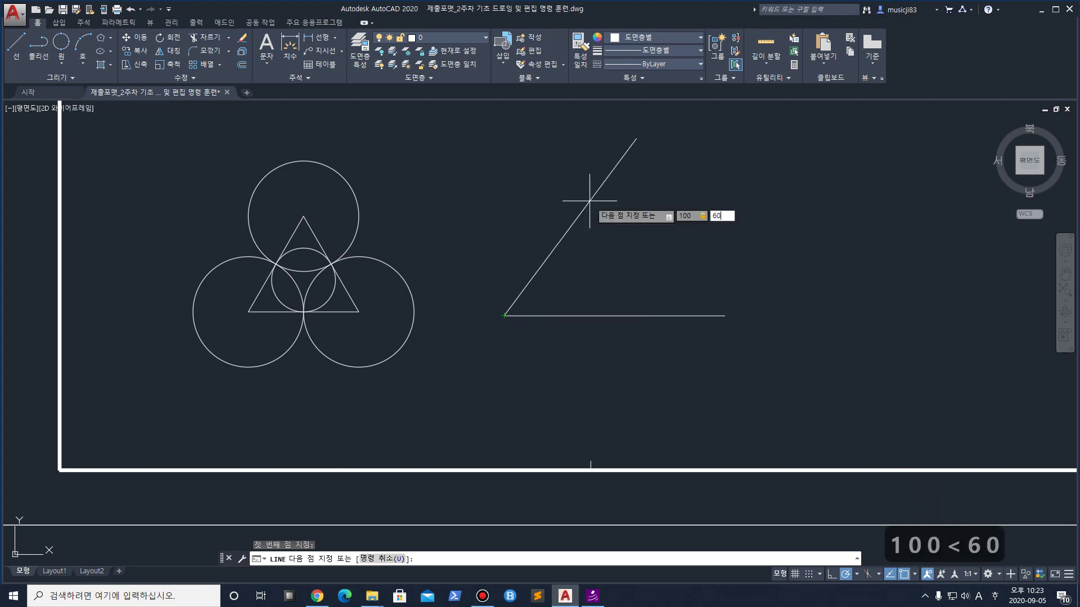
pyautogui.press('Return')
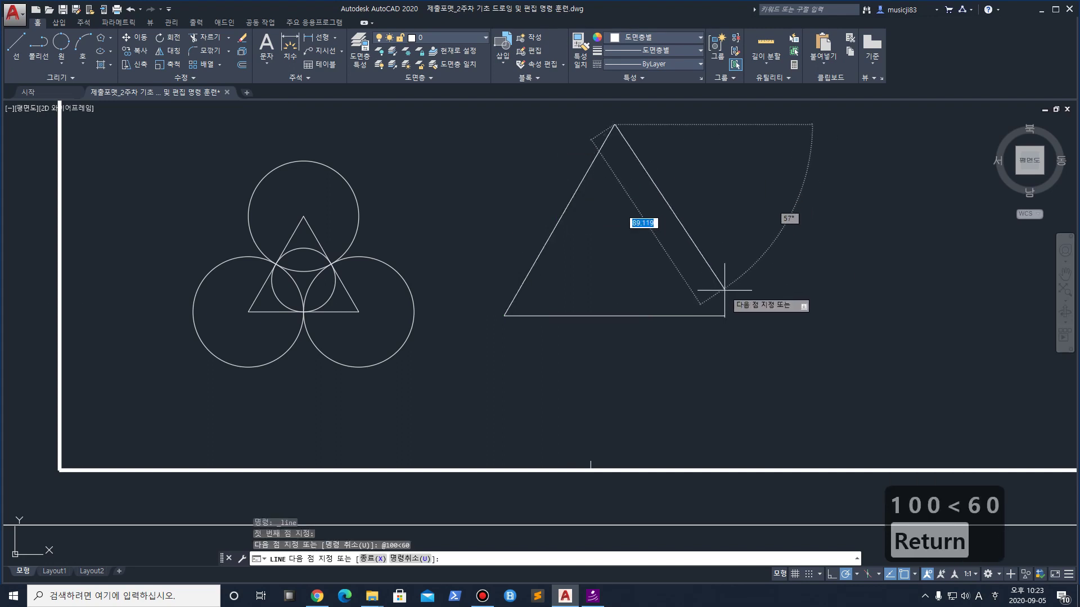
pyautogui.click(725, 316)
pyautogui.press('space')
pyautogui.scroll(-3, 629, 284)
pyautogui.scroll(2, 618, 323)
pyautogui.click(645, 337)
pyautogui.click(442, 190)
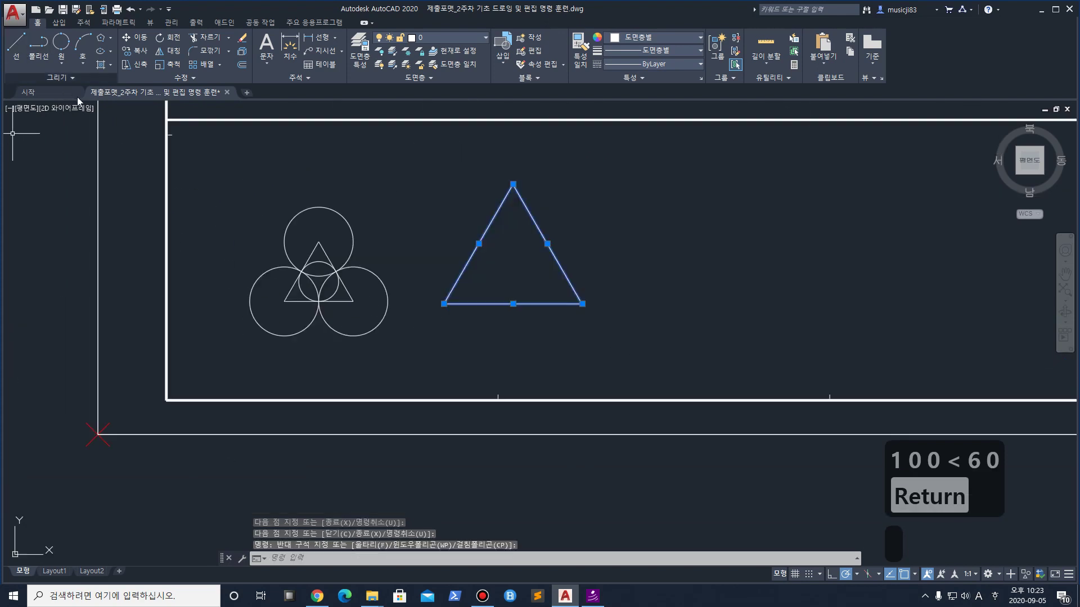
# Copy the 100-unit triangle with CO and place the copy to its right
pyautogui.write('co')
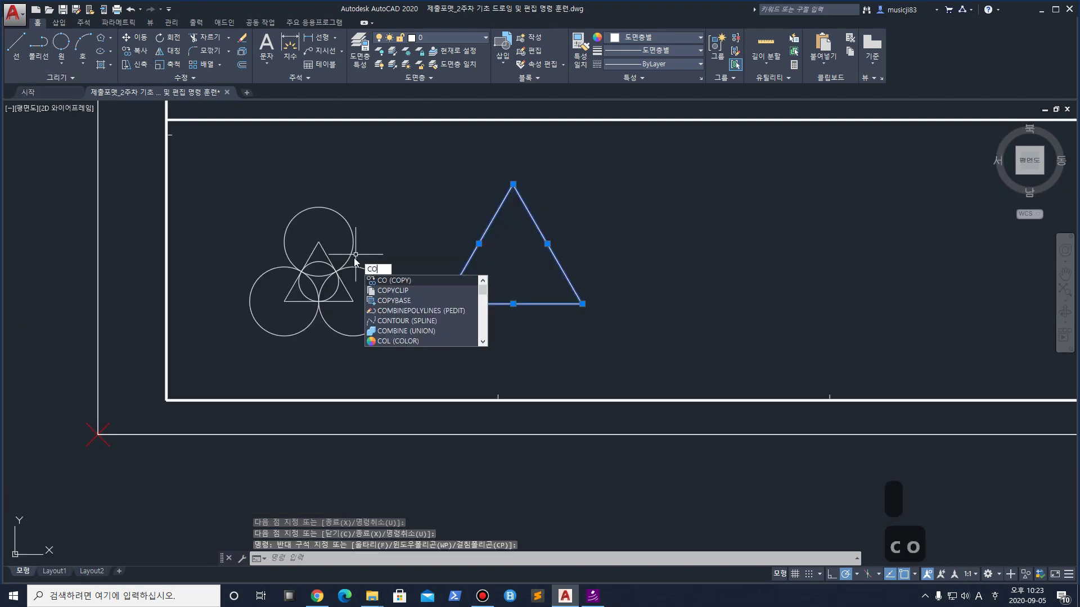
pyautogui.press('Return')
pyautogui.click(450, 336)
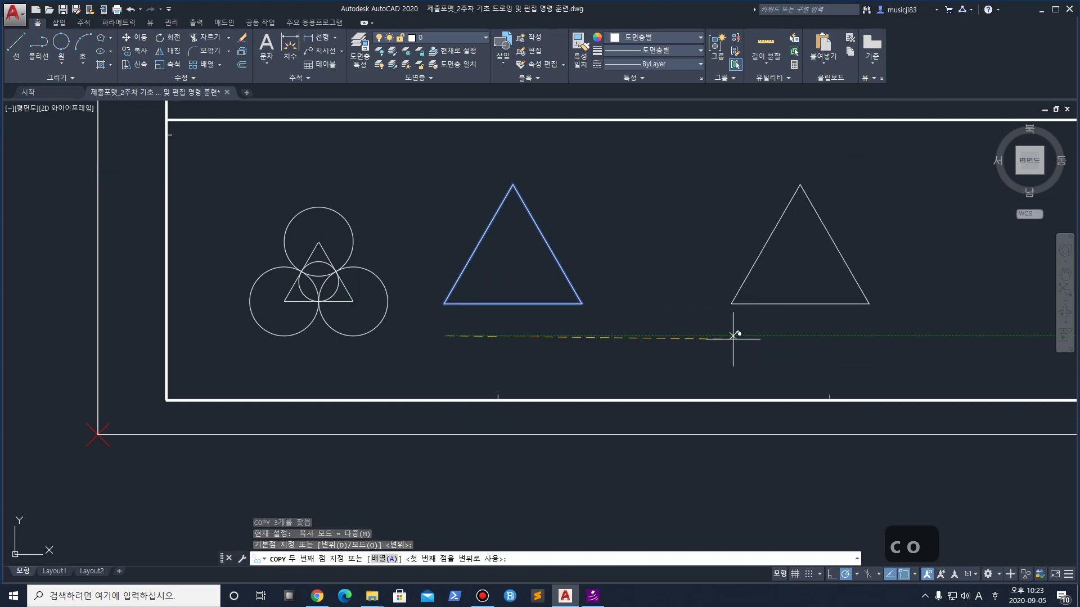
pyautogui.click(736, 336)
pyautogui.press('Return')
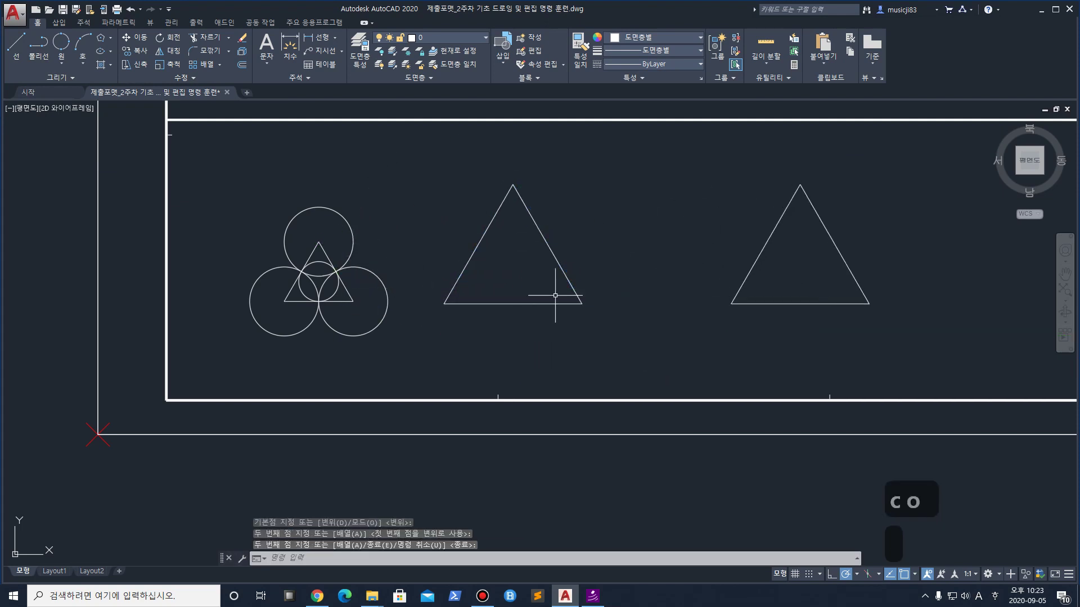
pyautogui.scroll(2, 527, 282)
pyautogui.click(666, 360)
pyautogui.click(674, 325)
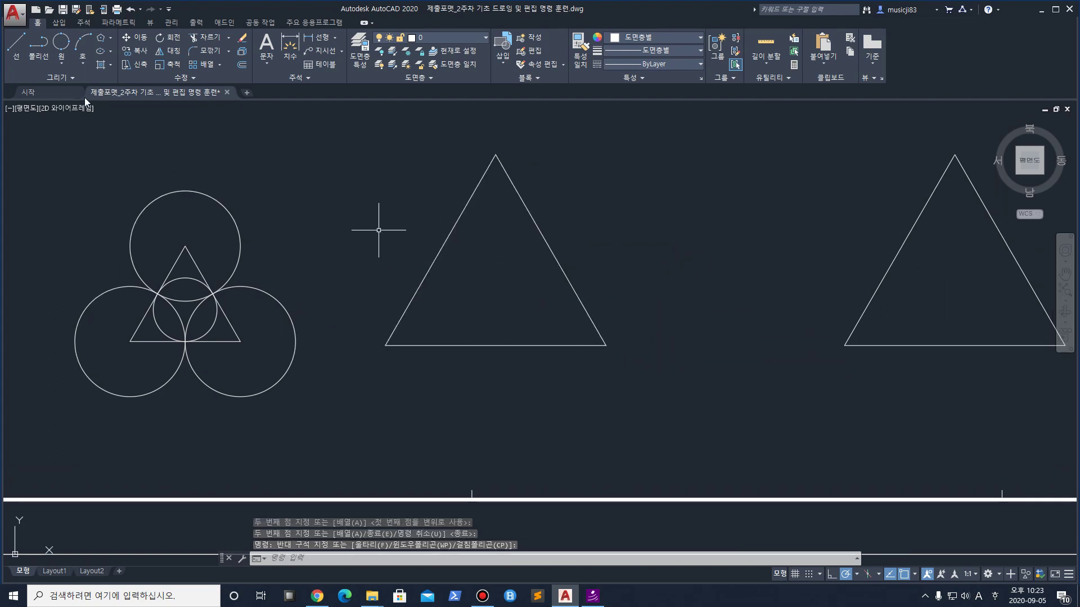
# Draw a 3-point circle through the middle triangle's apex and both bottom corners
pyautogui.click(61, 62)
pyautogui.click(89, 152)
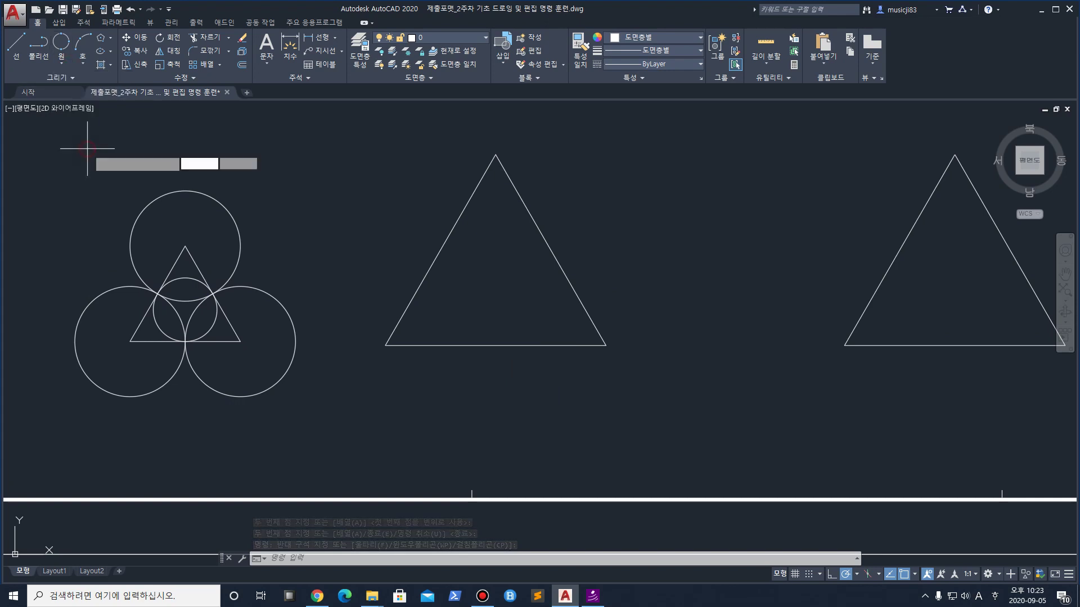
pyautogui.click(494, 158)
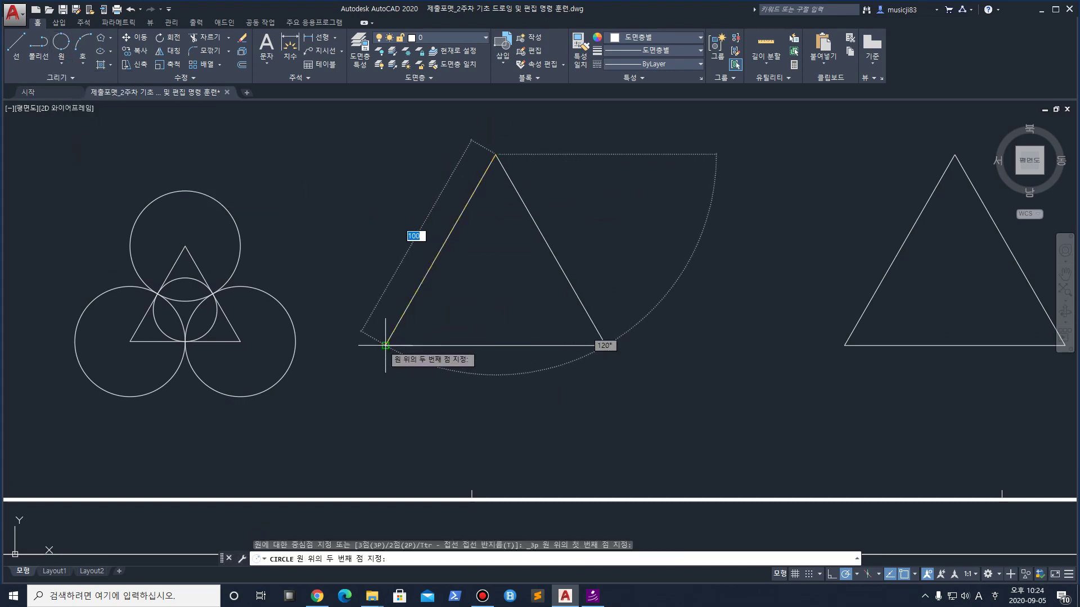
pyautogui.click(385, 345)
pyautogui.click(605, 345)
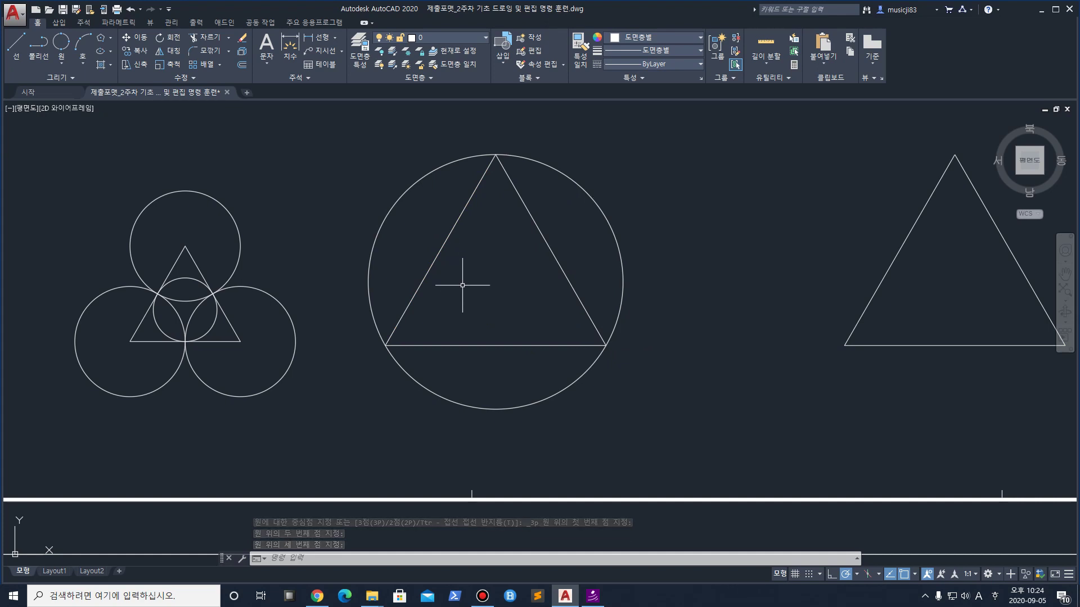
pyautogui.click(60, 61)
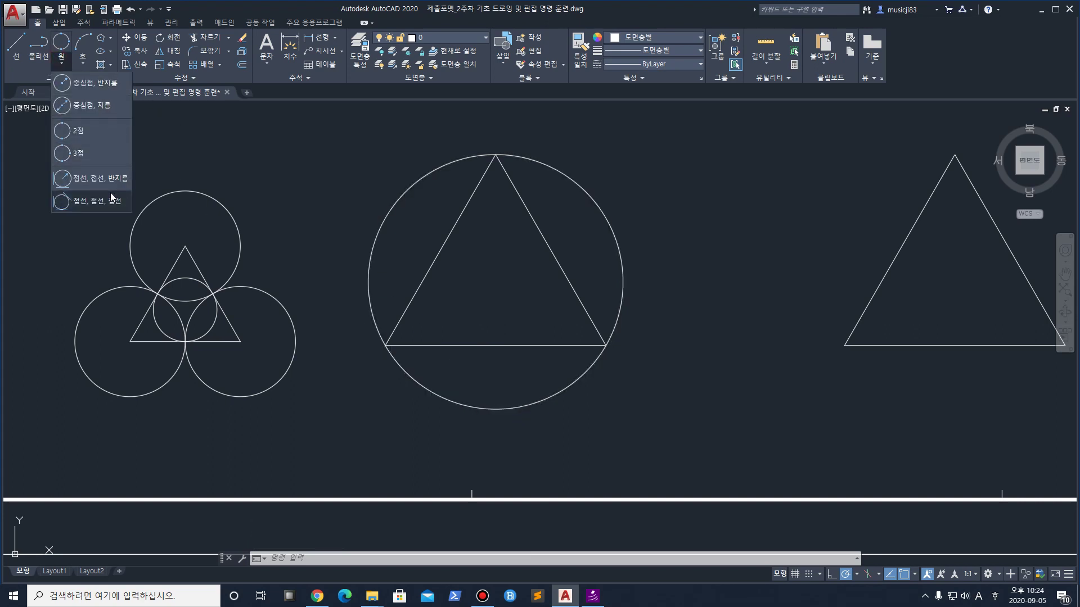
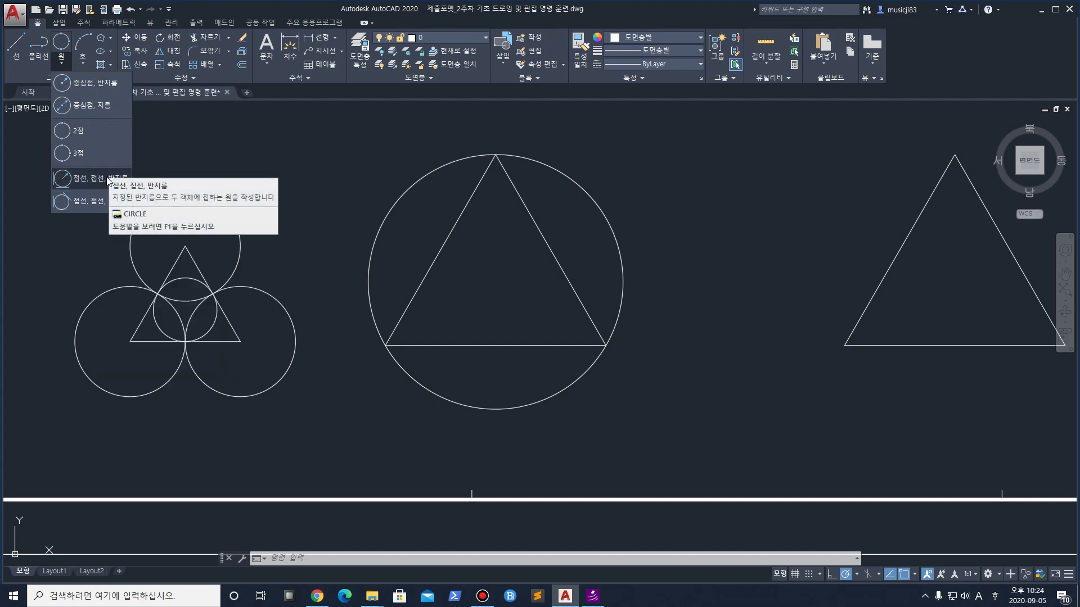
# Draw a radius-10 circle tangent to the triangle's left side and the outer circle
pyautogui.click(107, 179)
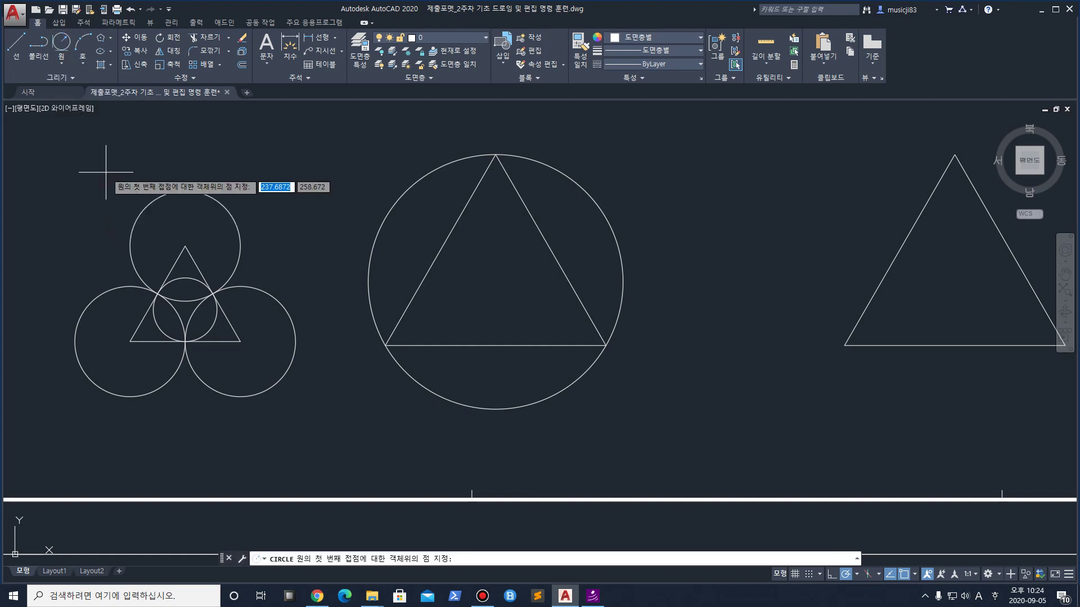
pyautogui.scroll(2, 342, 333)
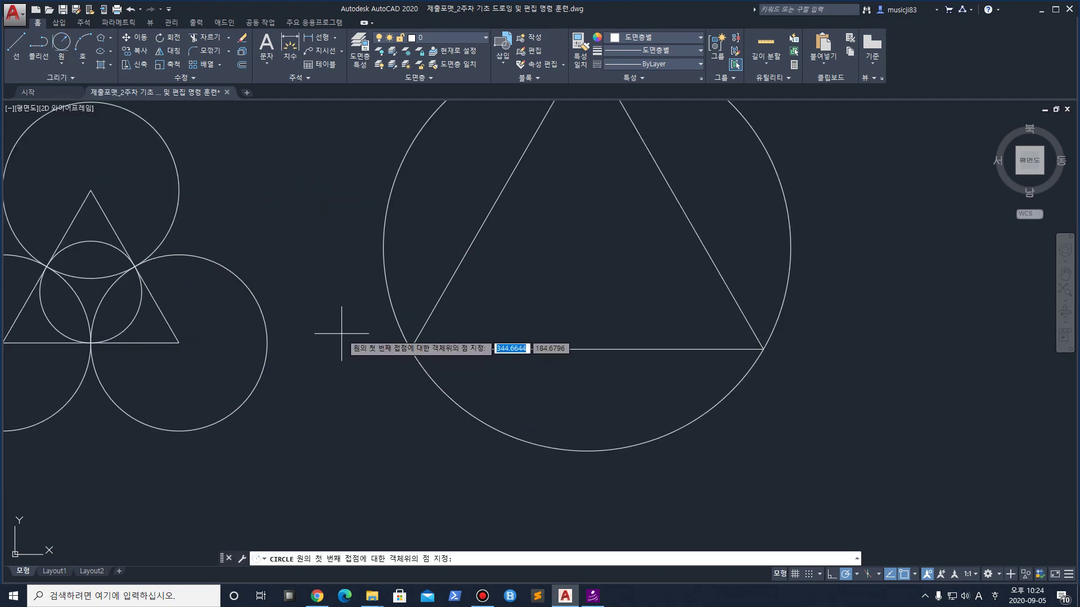
pyautogui.click(59, 67)
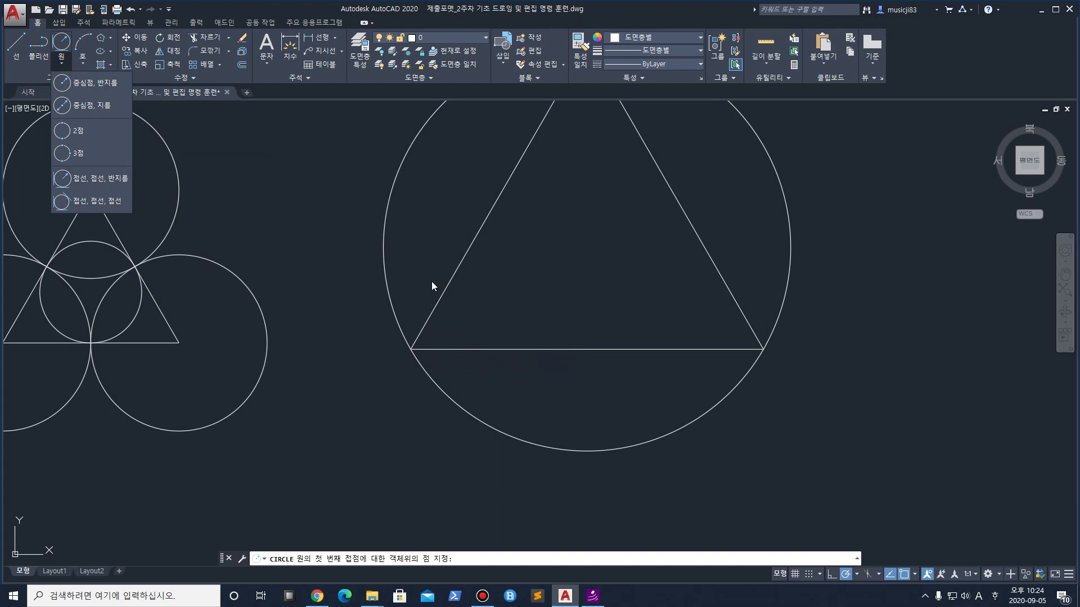
pyautogui.click(96, 180)
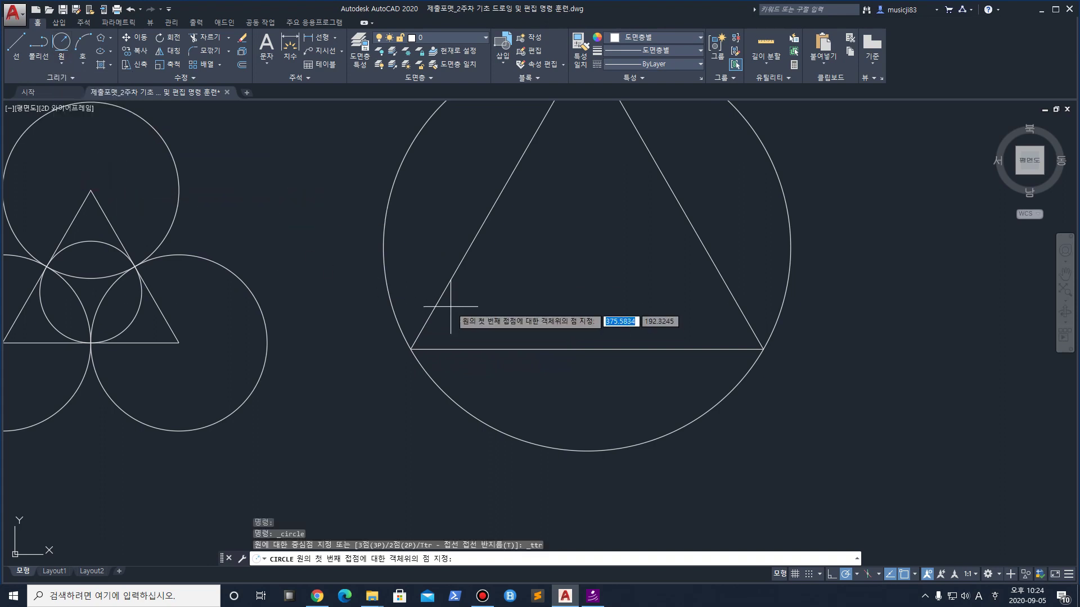
pyautogui.click(426, 312)
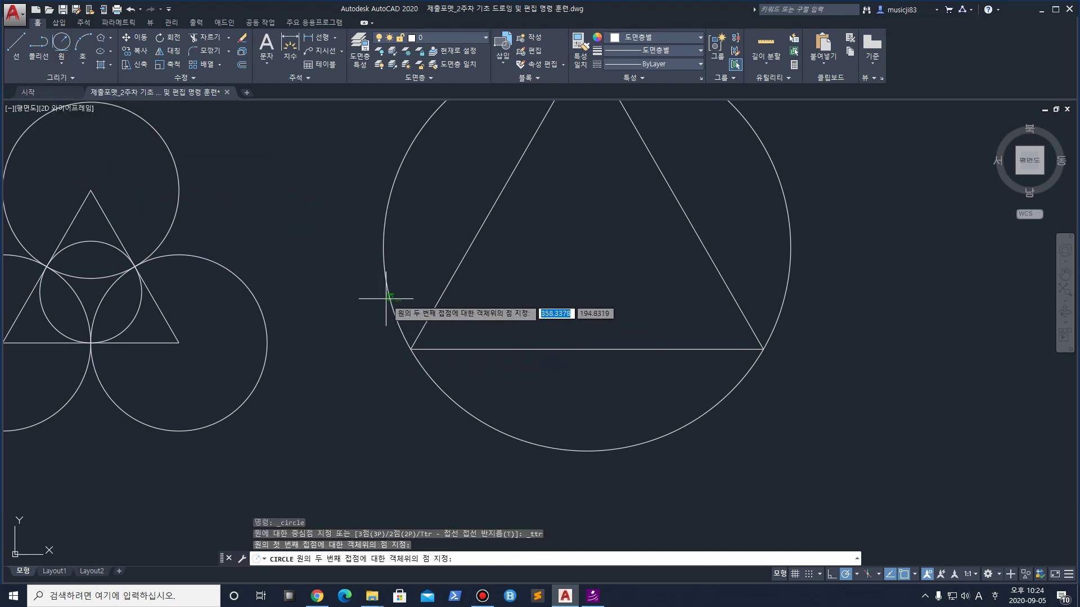
pyautogui.click(385, 304)
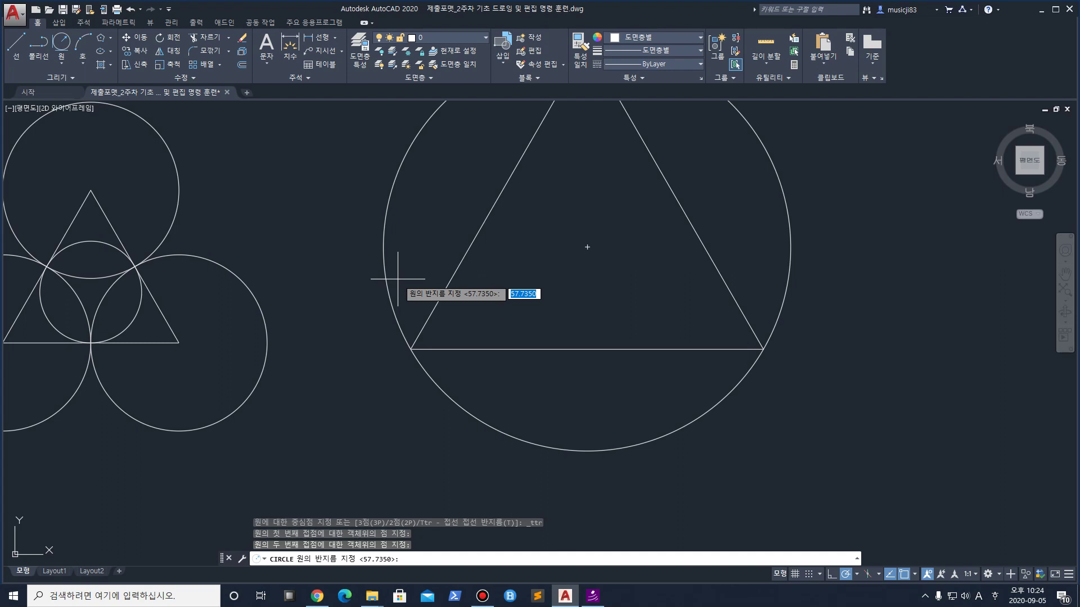
pyautogui.write('10')
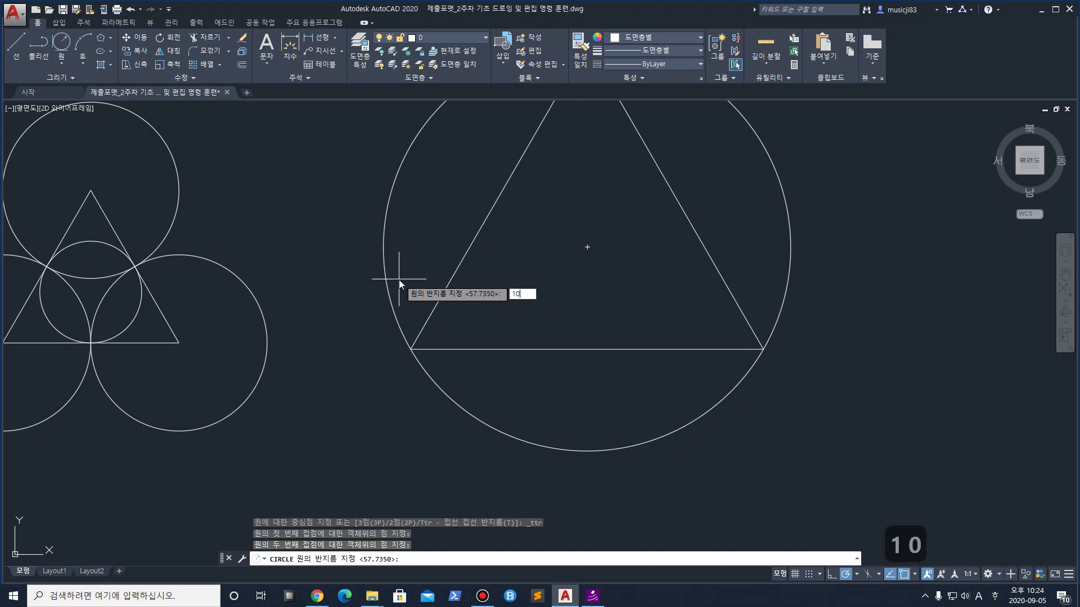
pyautogui.press('Return')
pyautogui.moveTo(491, 334); pyautogui.dragTo(491, 423, button='middle')
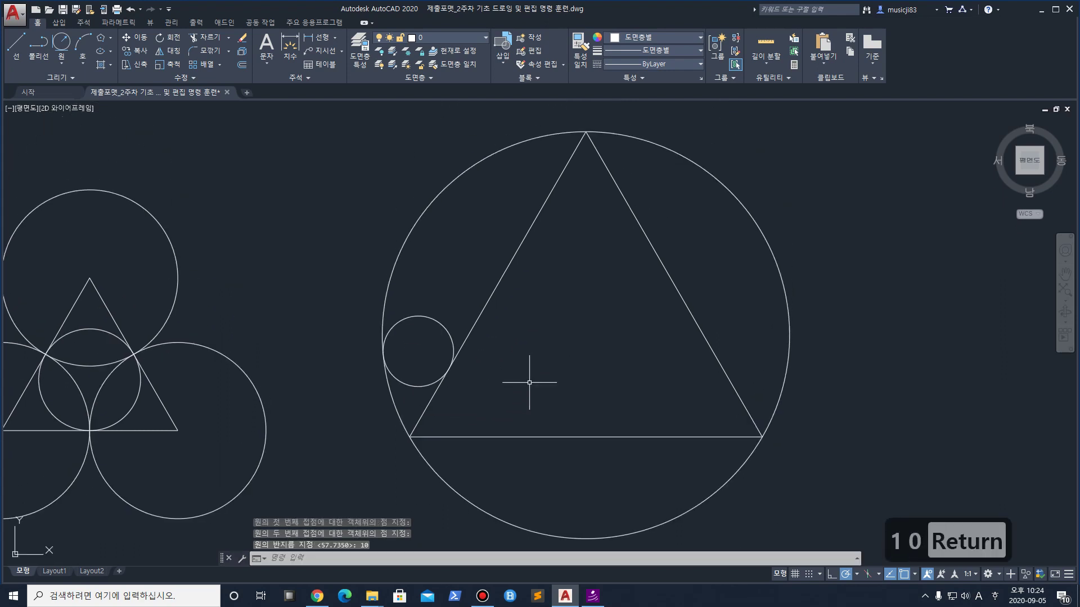
# Add a second radius-10 circle near the apex, tangent to the outer circle and the triangle side
pyautogui.click(61, 43)
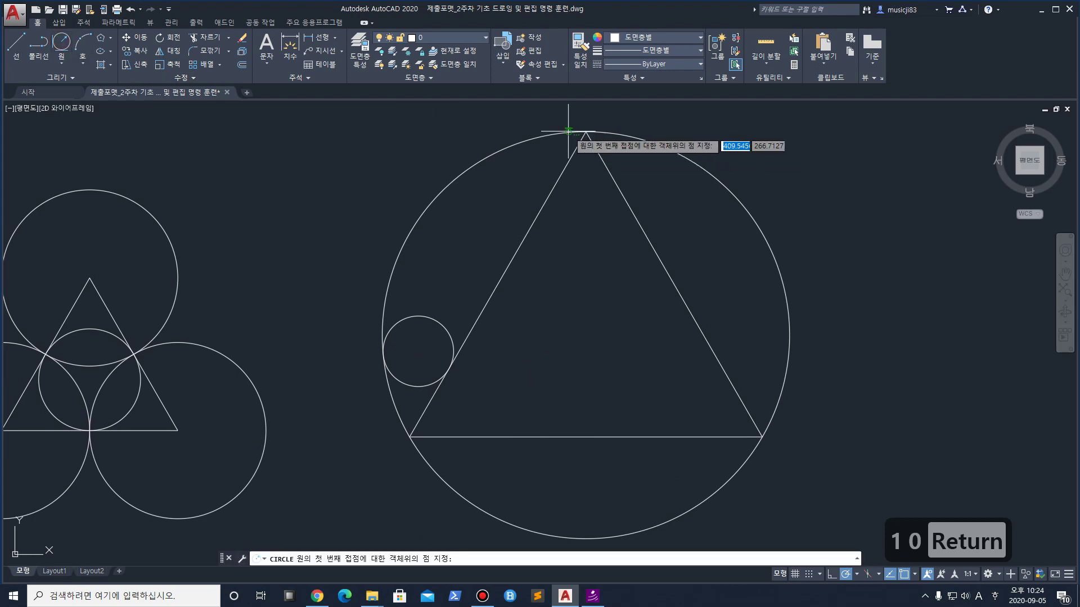
pyautogui.click(569, 163)
pyautogui.click(523, 137)
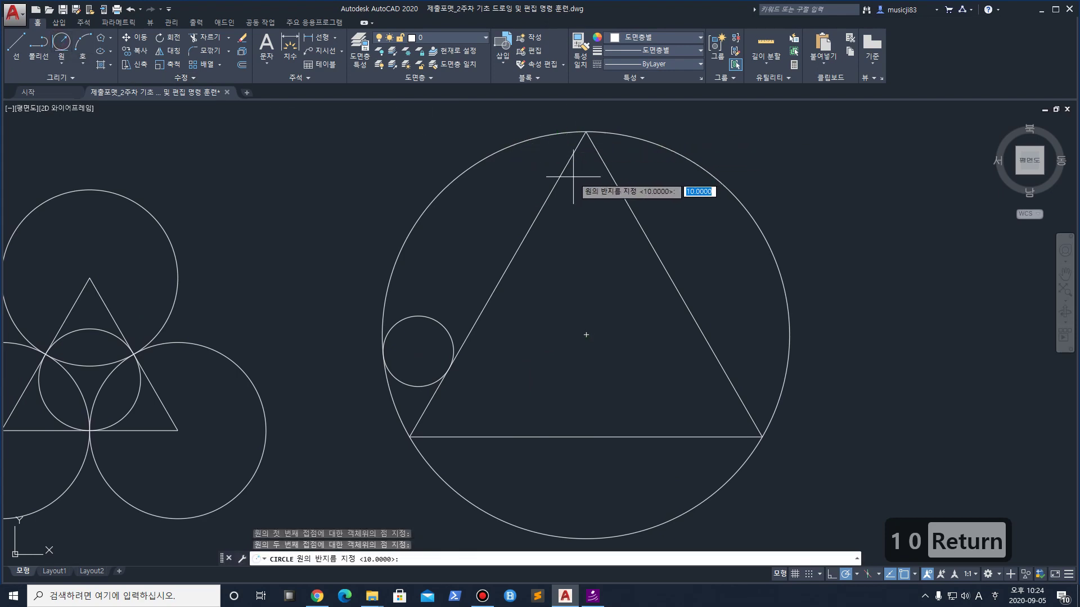
pyautogui.write('10')
pyautogui.press('Return')
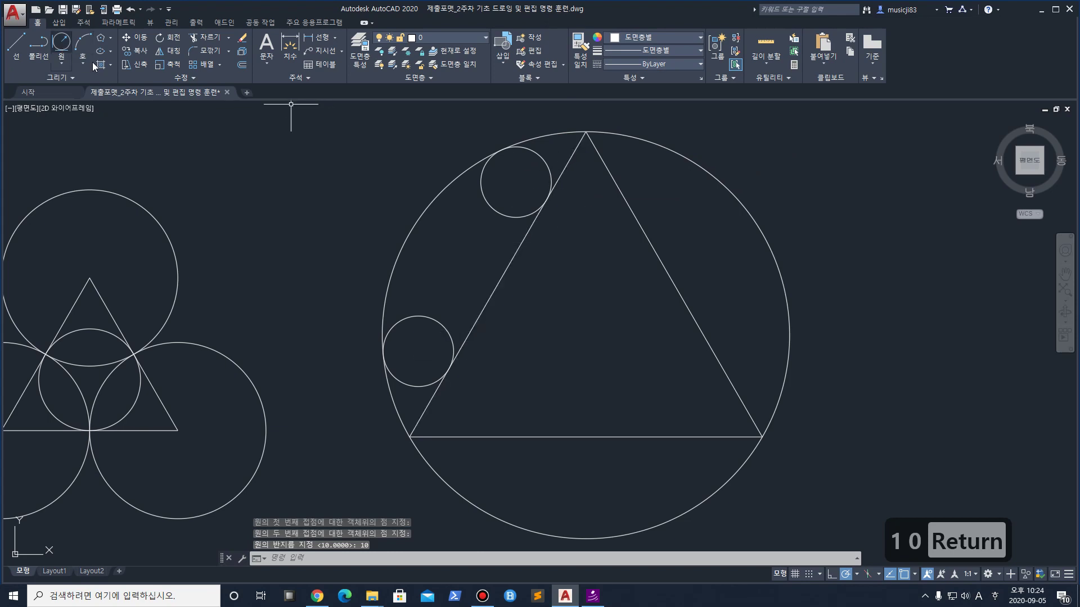
# Add a third radius-10 circle tangent to the triangle's right side and the outer circle
pyautogui.press('space')
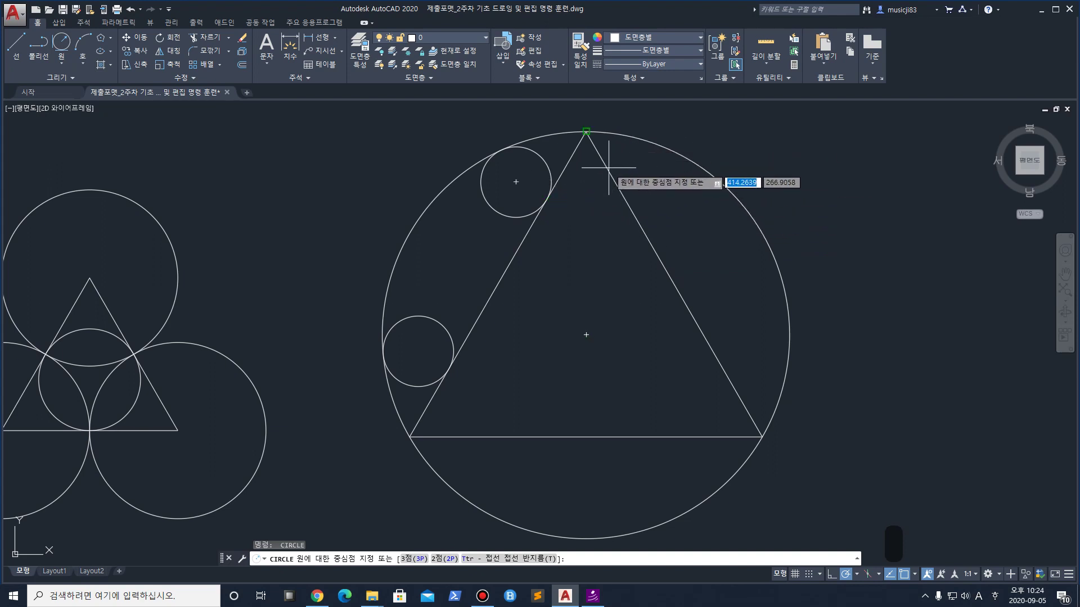
pyautogui.press('Escape')
pyautogui.click(56, 65)
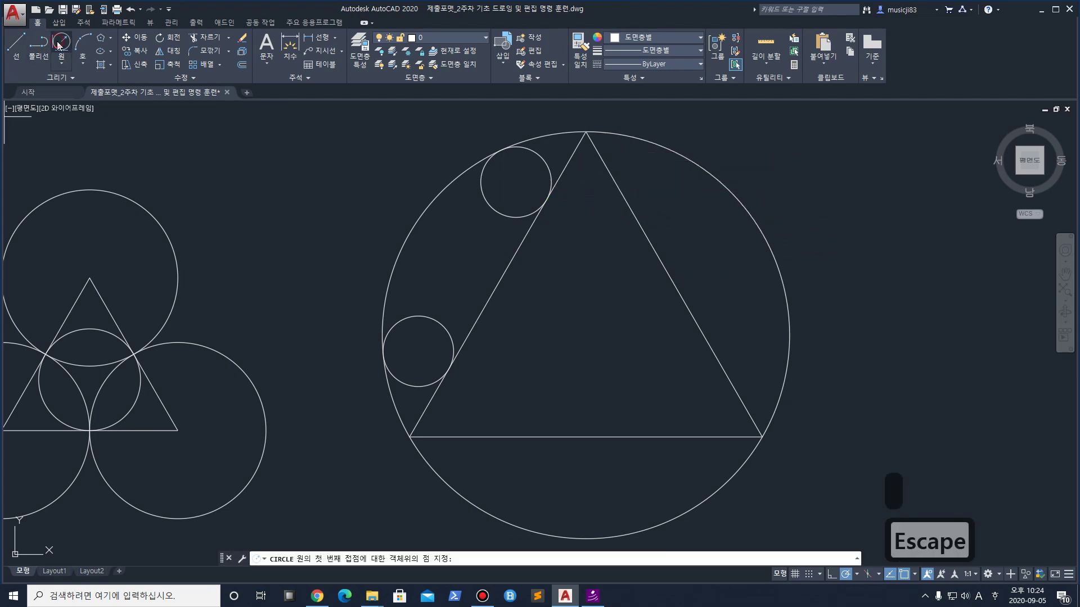
pyautogui.click(607, 172)
pyautogui.click(640, 135)
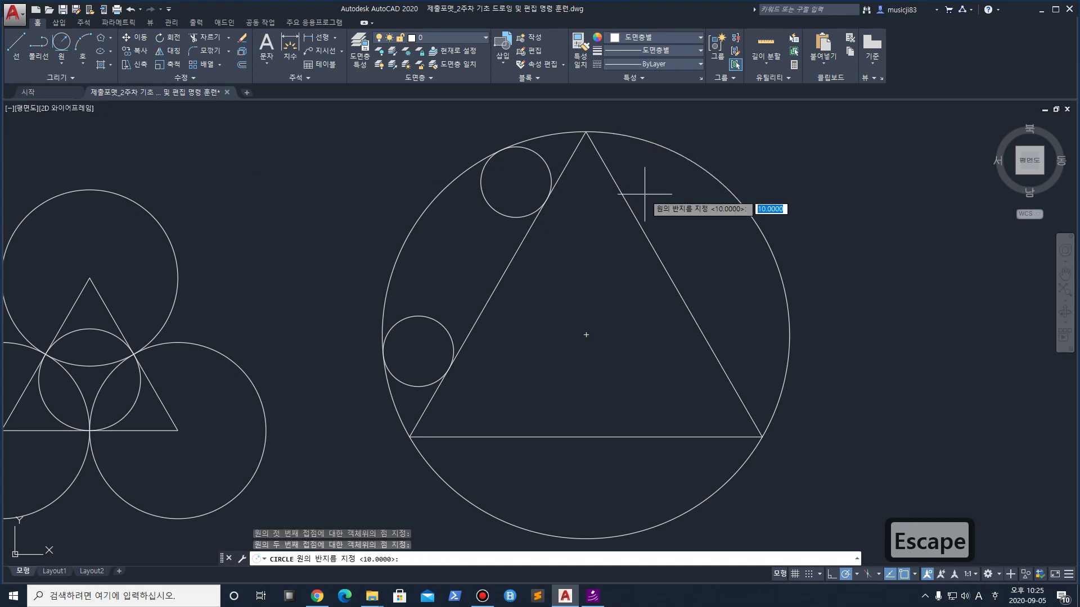
pyautogui.write('10')
pyautogui.press('Return')
pyautogui.moveTo(724, 296); pyautogui.dragTo(643, 251, button='middle')
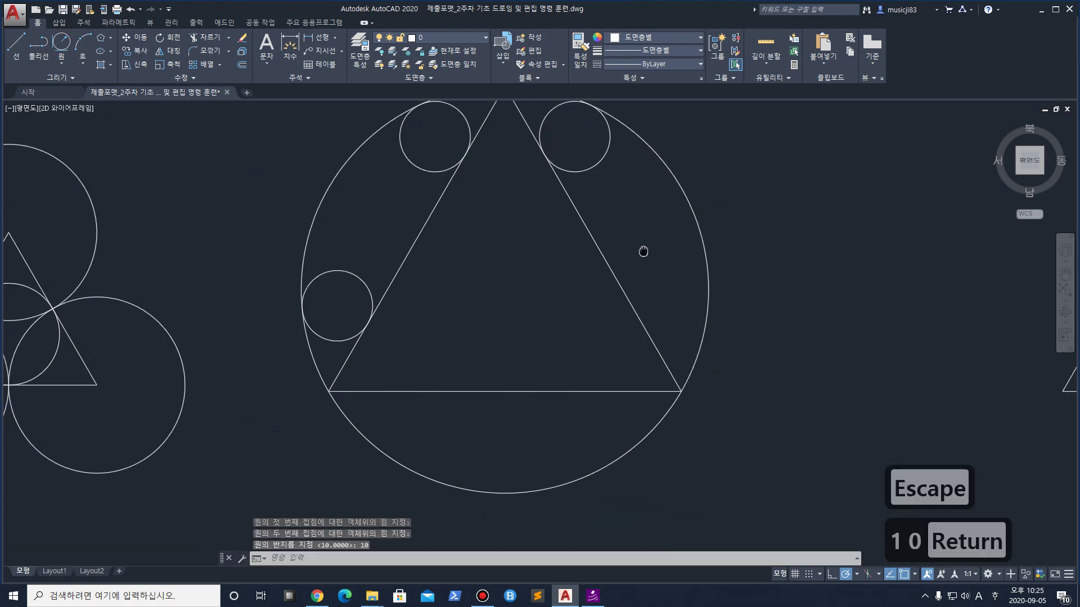
# Draw a radius-10 Ttr circle tangent to the triangle's lower right side and the outer circle
pyautogui.press('Return')
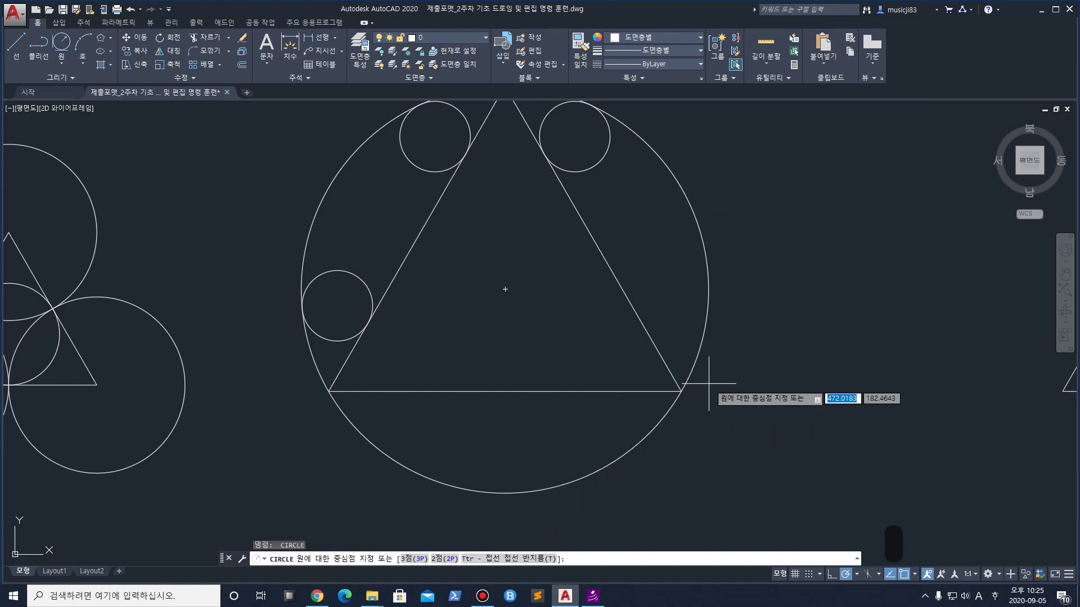
pyautogui.click(840, 325)
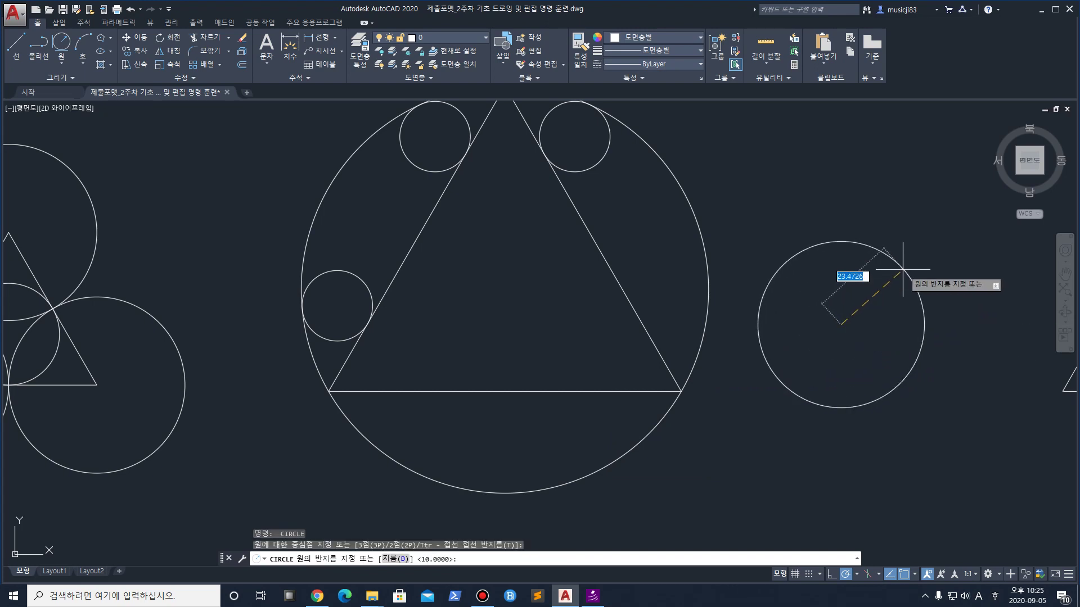
pyautogui.press('Escape')
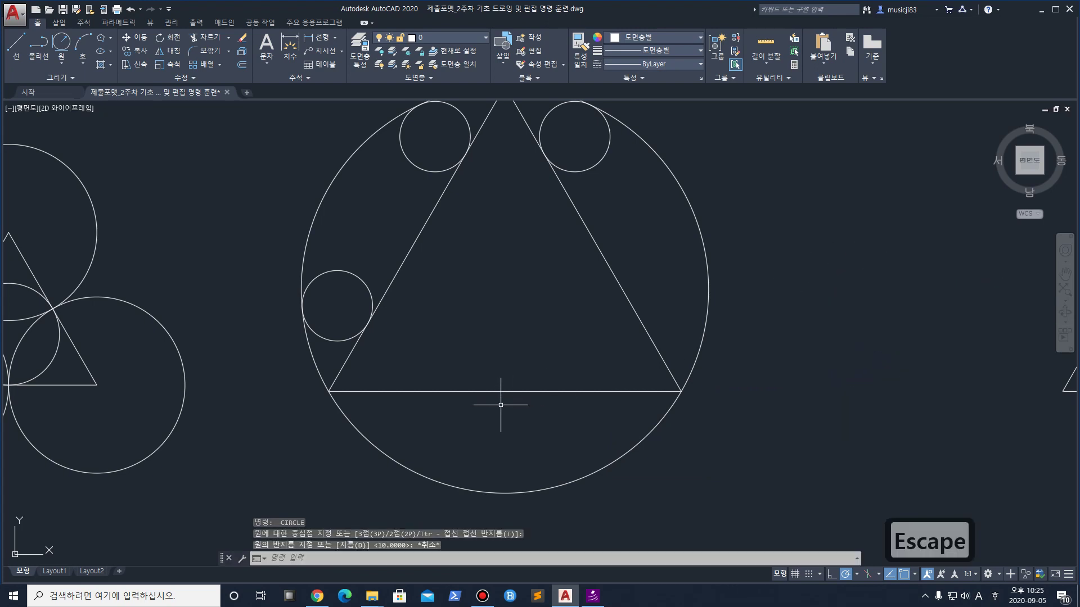
pyautogui.write('c')
pyautogui.press('Return')
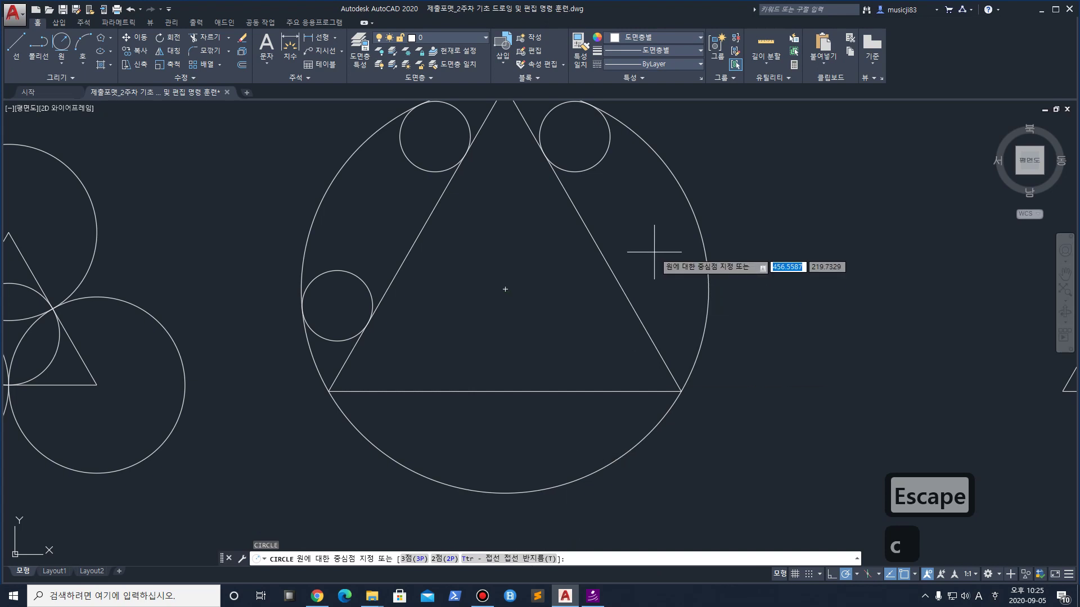
pyautogui.write('t')
pyautogui.press('Return')
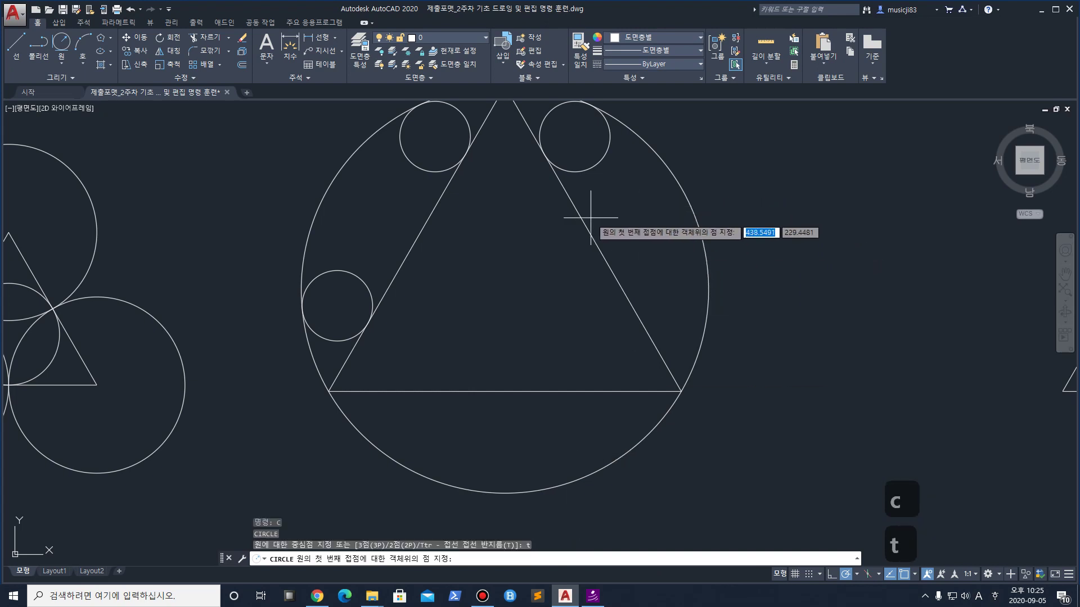
pyautogui.click(657, 355)
pyautogui.click(698, 345)
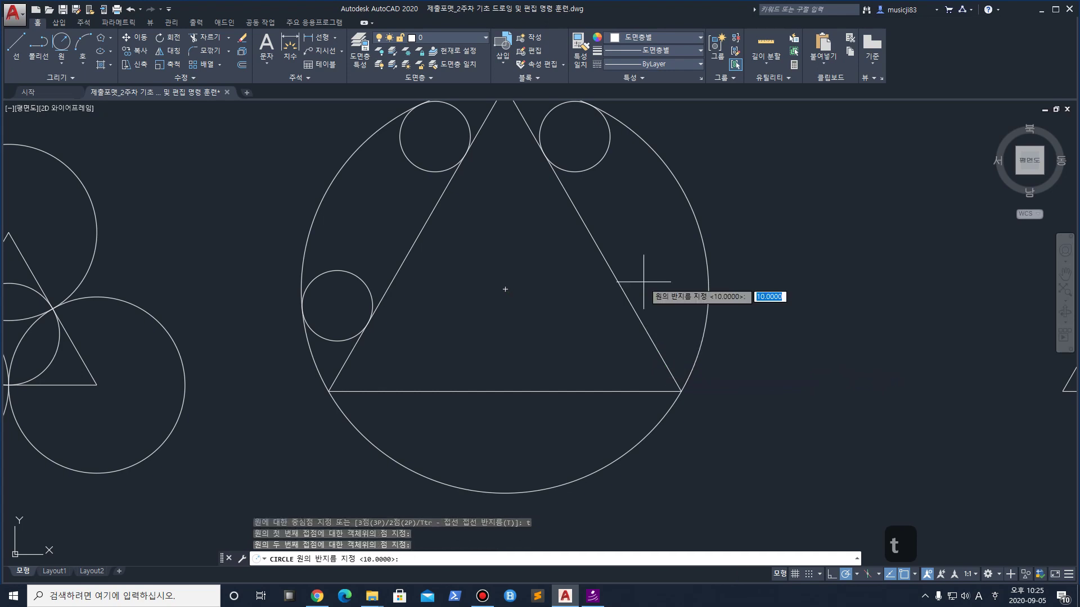
pyautogui.write('10')
pyautogui.press('Return')
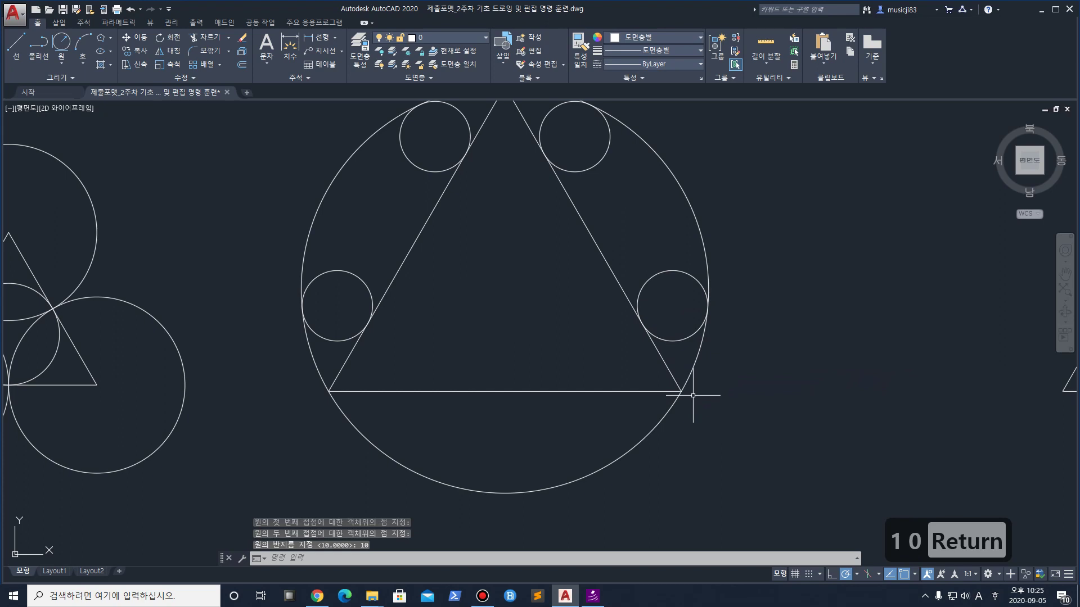
# Try a radius-10 tangent circle near the lower right corner, then undo the misplaced result
pyautogui.write('c')
pyautogui.press('space')
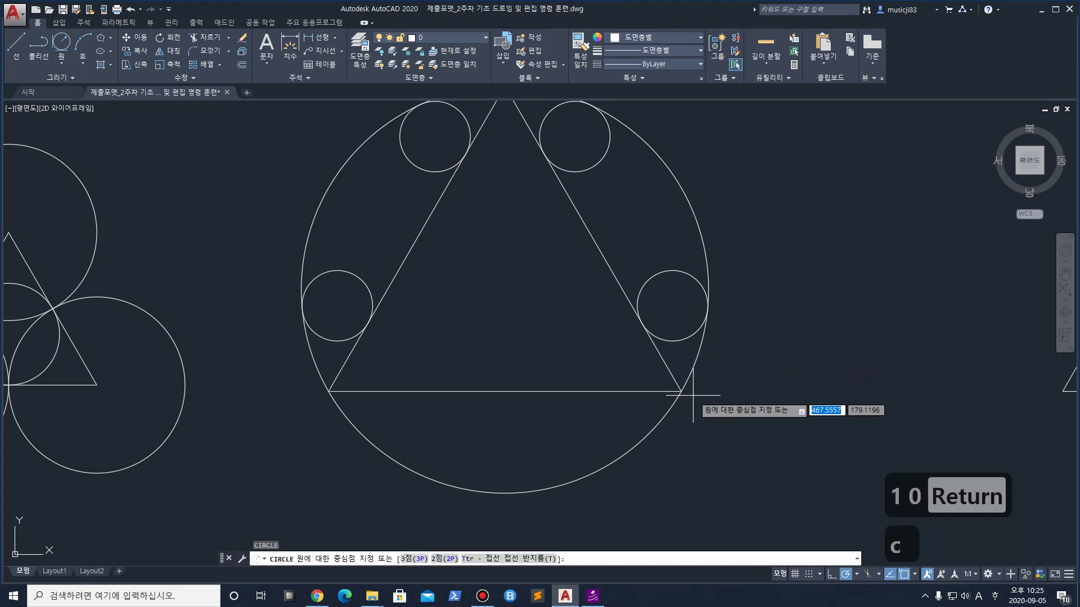
pyautogui.write('t')
pyautogui.press('space')
pyautogui.click(647, 391)
pyautogui.click(659, 421)
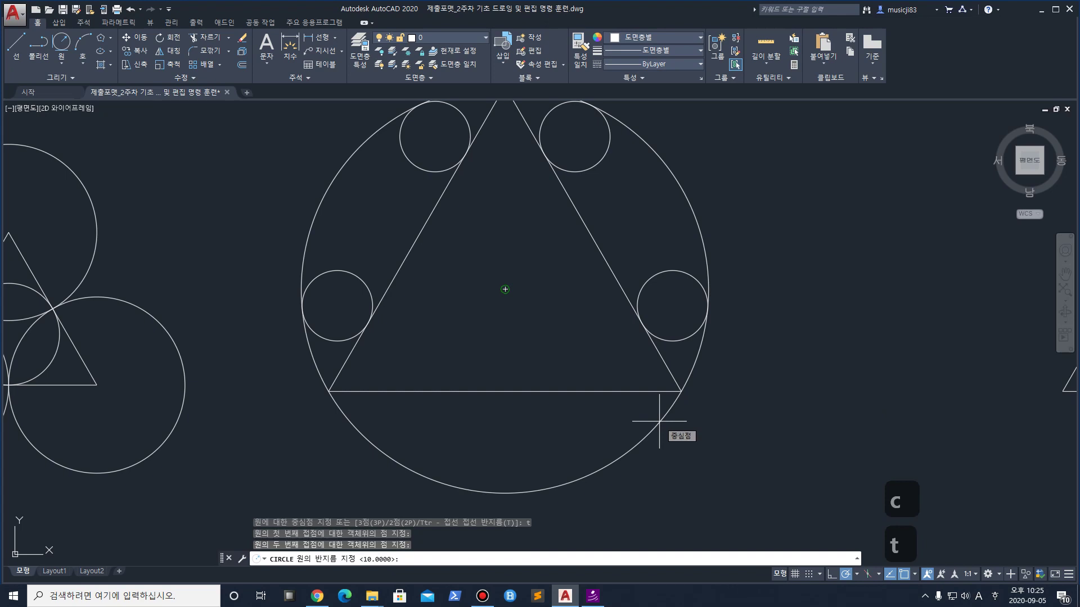
pyautogui.press('Return')
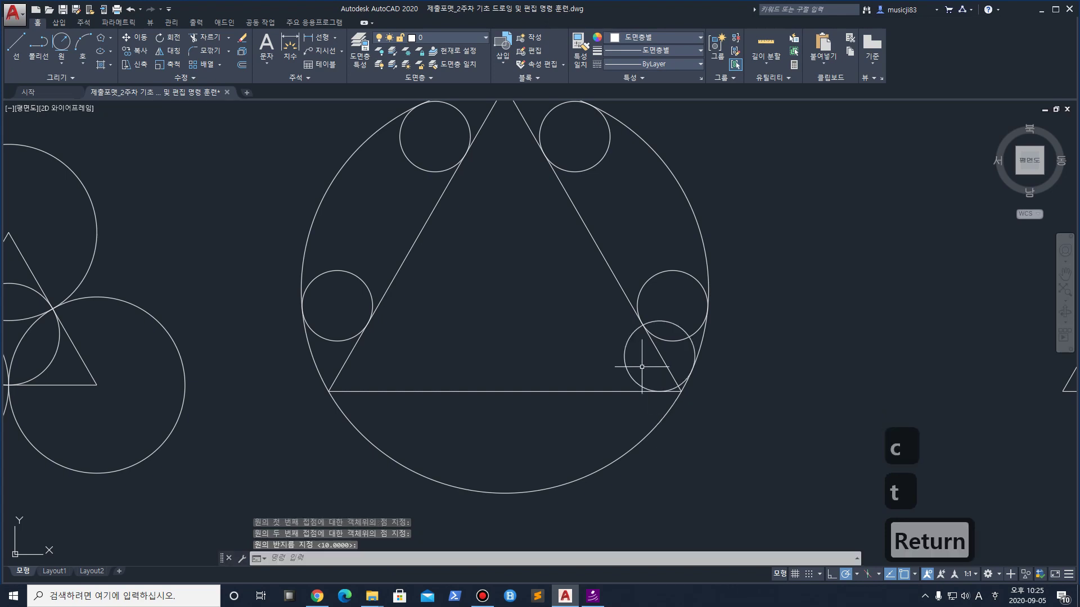
pyautogui.hotkey('ctrl', 'z')
# Draw a radius-10 circle under the base, tangent to the base and the outer circle
pyautogui.write('c')
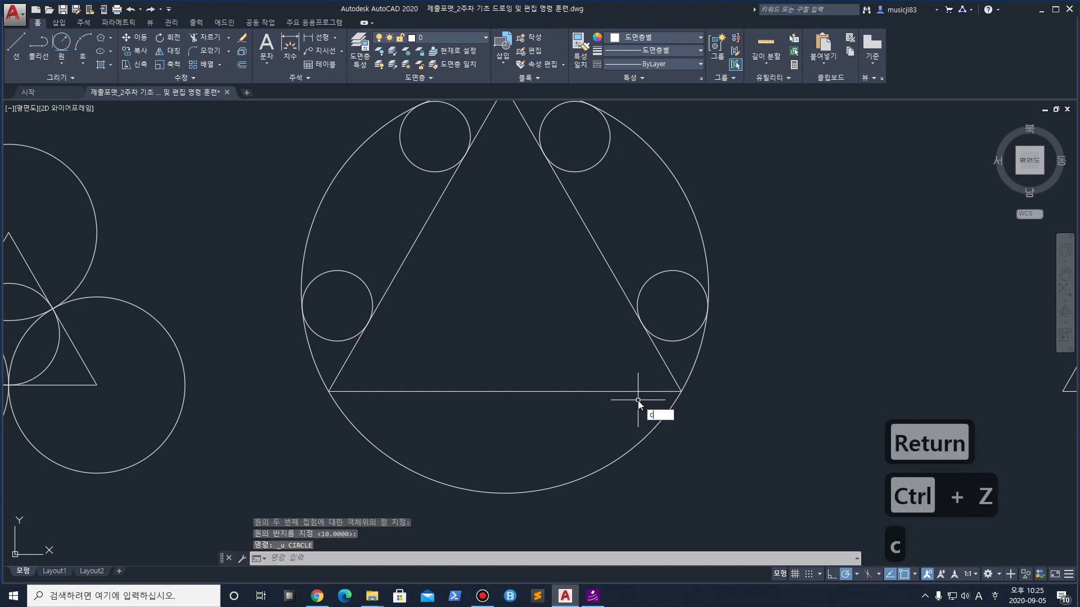
pyautogui.press('space')
pyautogui.write('t')
pyautogui.press('Return')
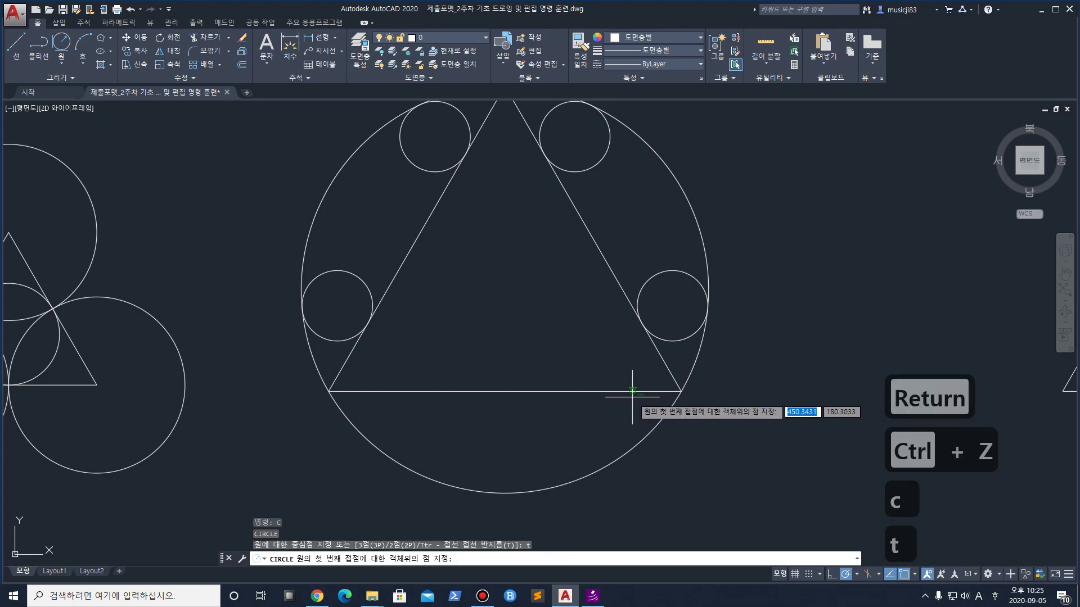
pyautogui.click(634, 389)
pyautogui.click(656, 432)
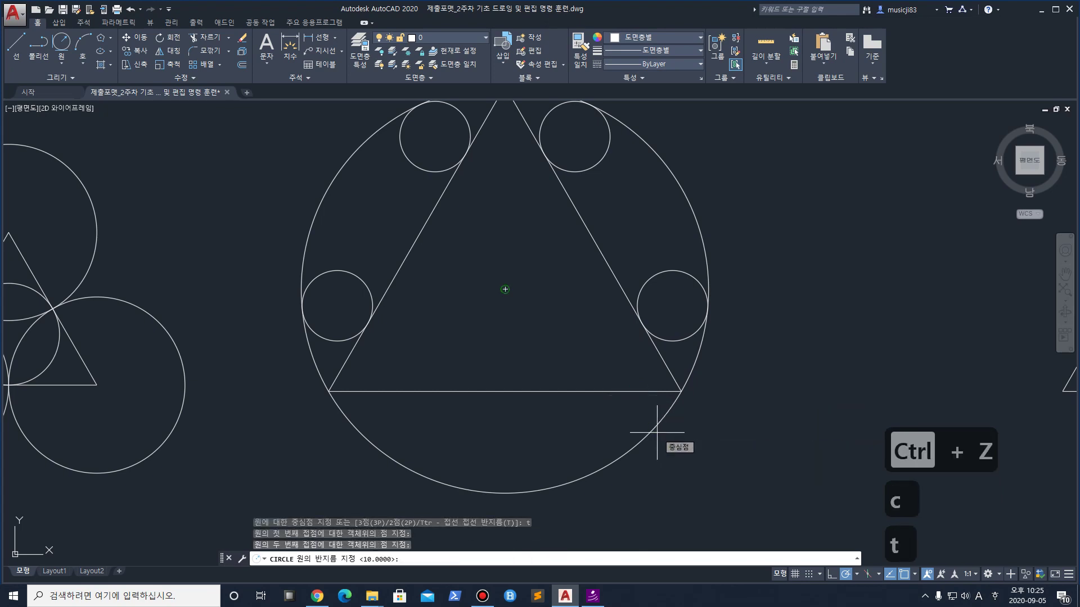
pyautogui.write('10')
pyautogui.press('Return')
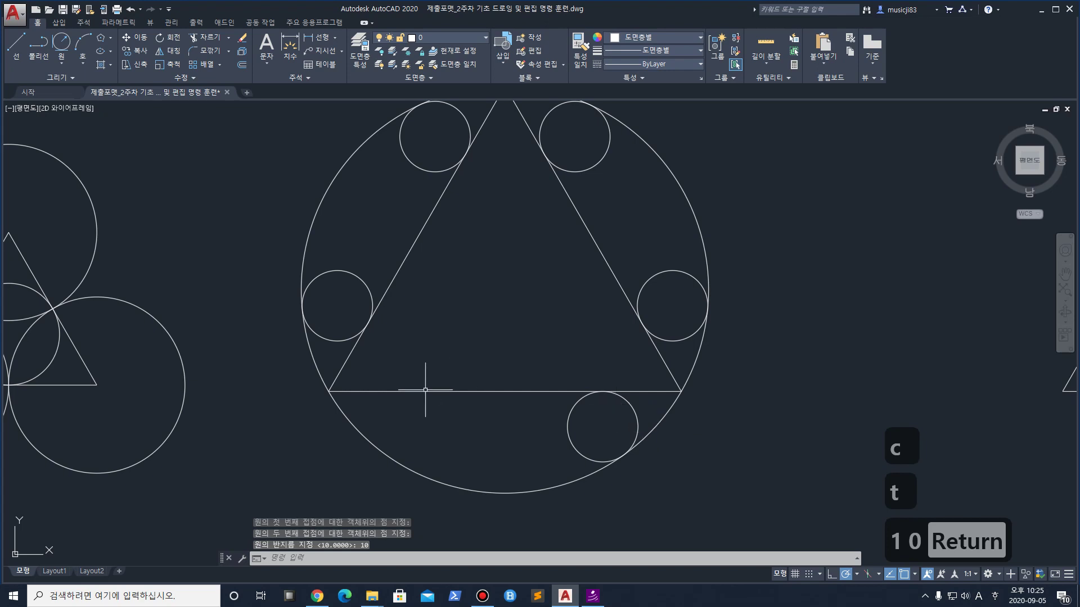
# Add another radius-10 circle on the base's other end, tangent to the outer circle and base
pyautogui.moveTo(426, 385); pyautogui.dragTo(463, 325, button='middle')
pyautogui.write('c')
pyautogui.press('space')
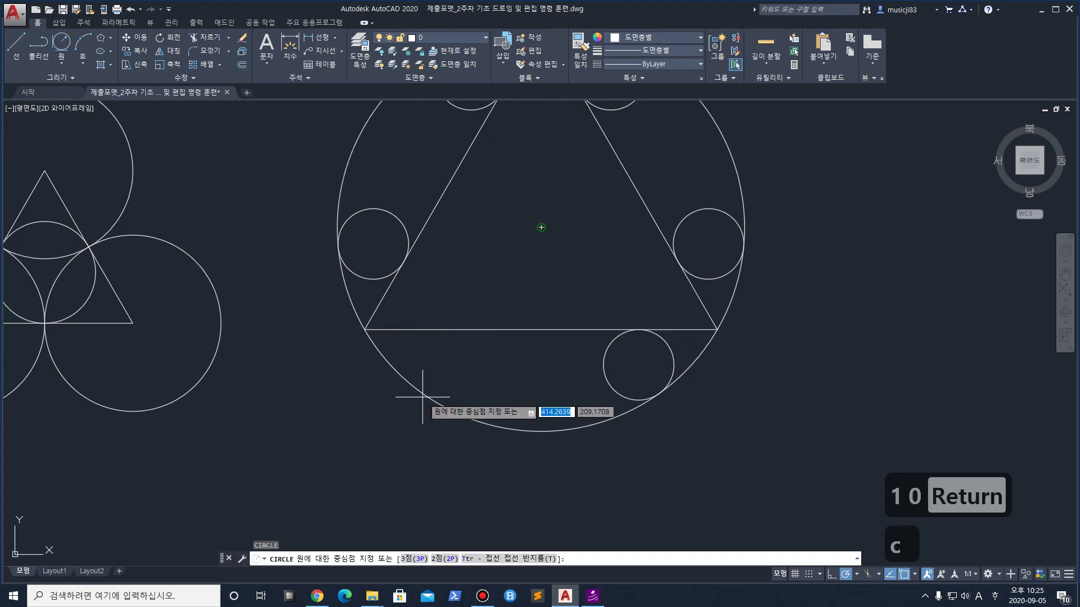
pyautogui.write('t')
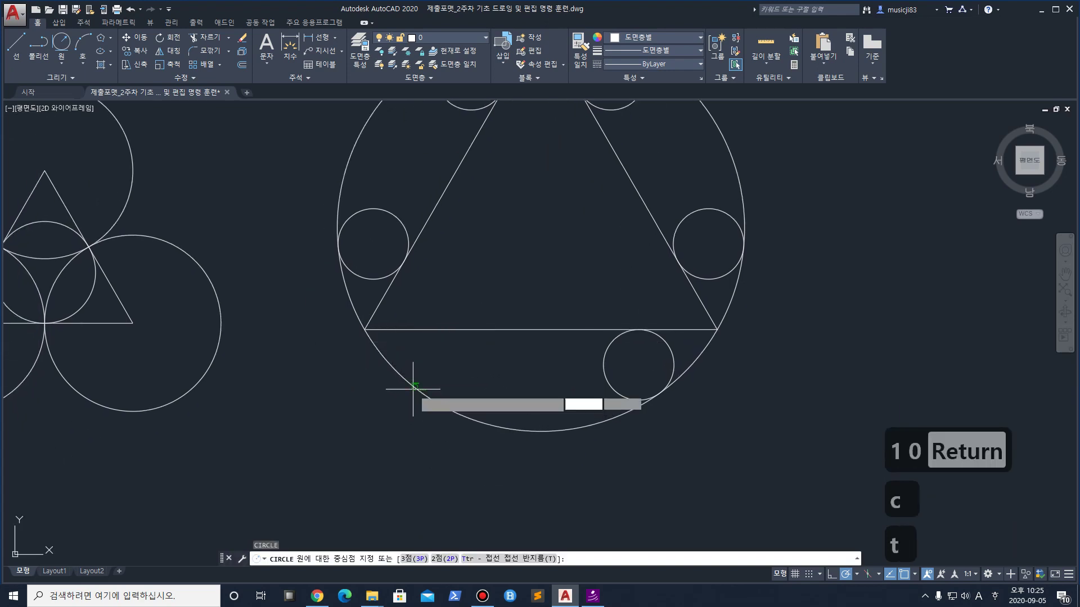
pyautogui.press('space')
pyautogui.click(413, 388)
pyautogui.click(441, 331)
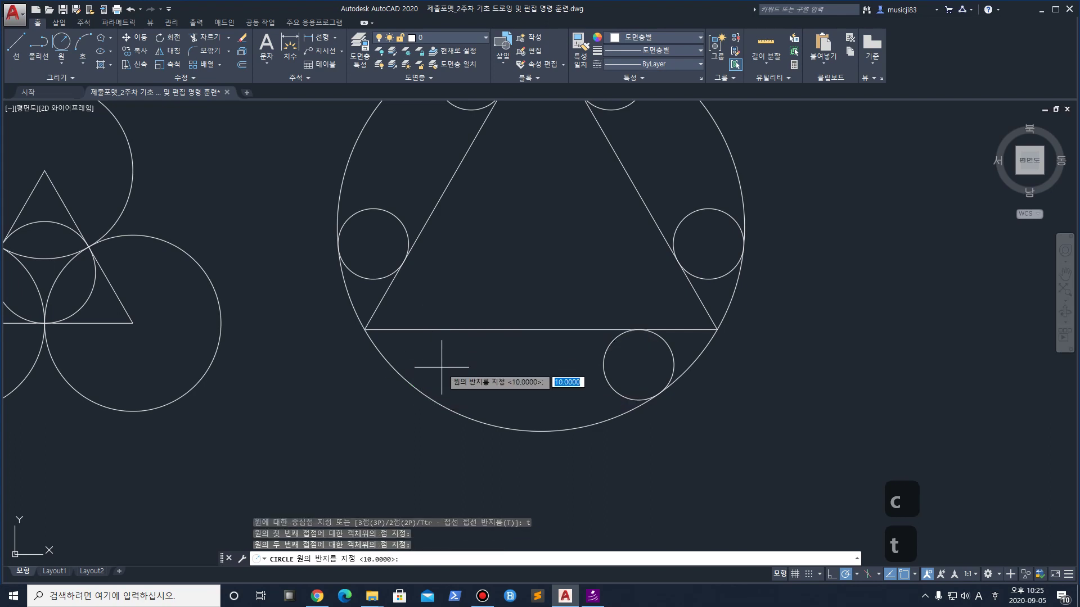
pyautogui.write('10')
pyautogui.press('Return')
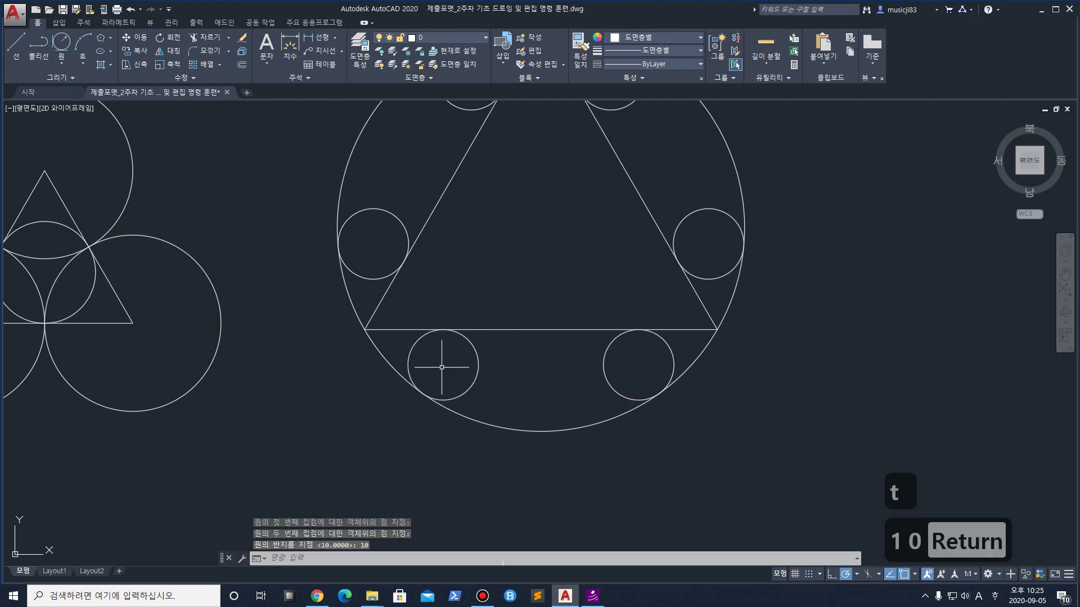
# Draw a radius-20 circle tangent to the triangle's left side and base
pyautogui.scroll(-5, 427, 317)
pyautogui.scroll(3, 446, 229)
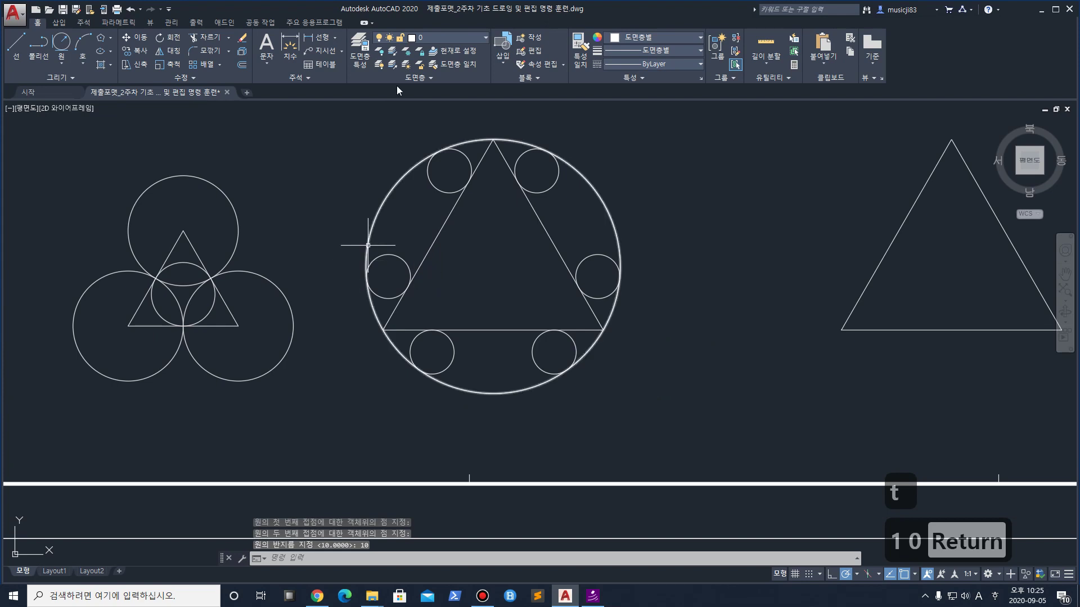
pyautogui.click(67, 41)
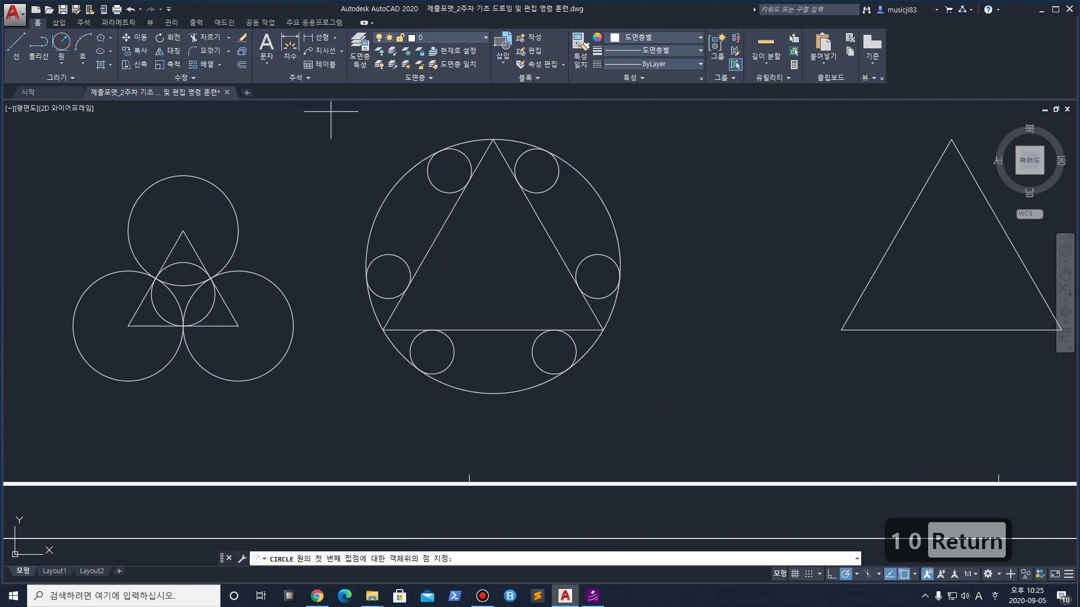
pyautogui.click(464, 331)
pyautogui.click(422, 257)
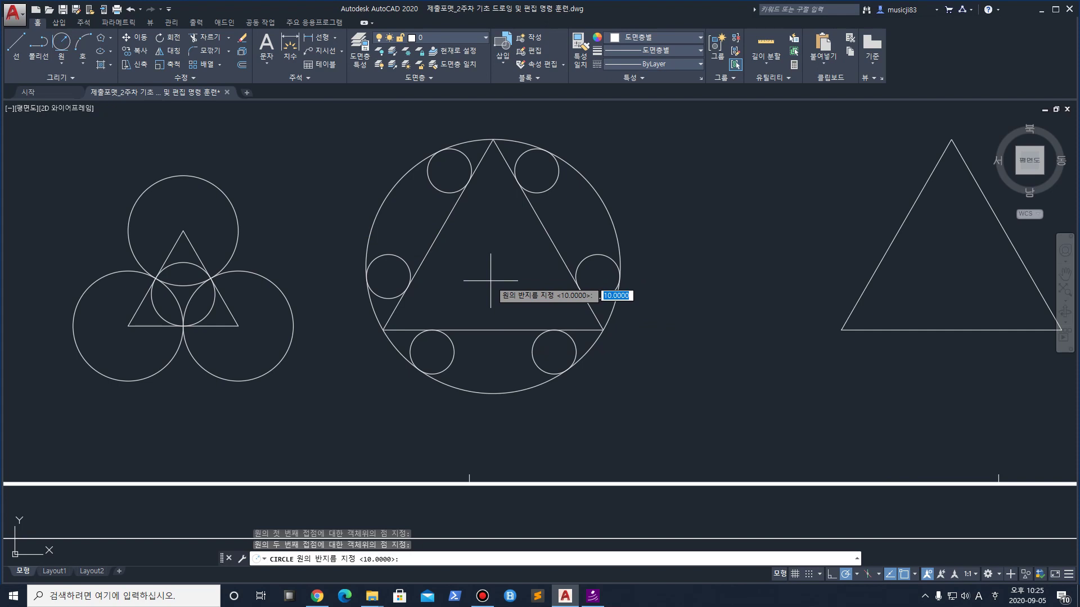
pyautogui.write('20')
pyautogui.press('Return')
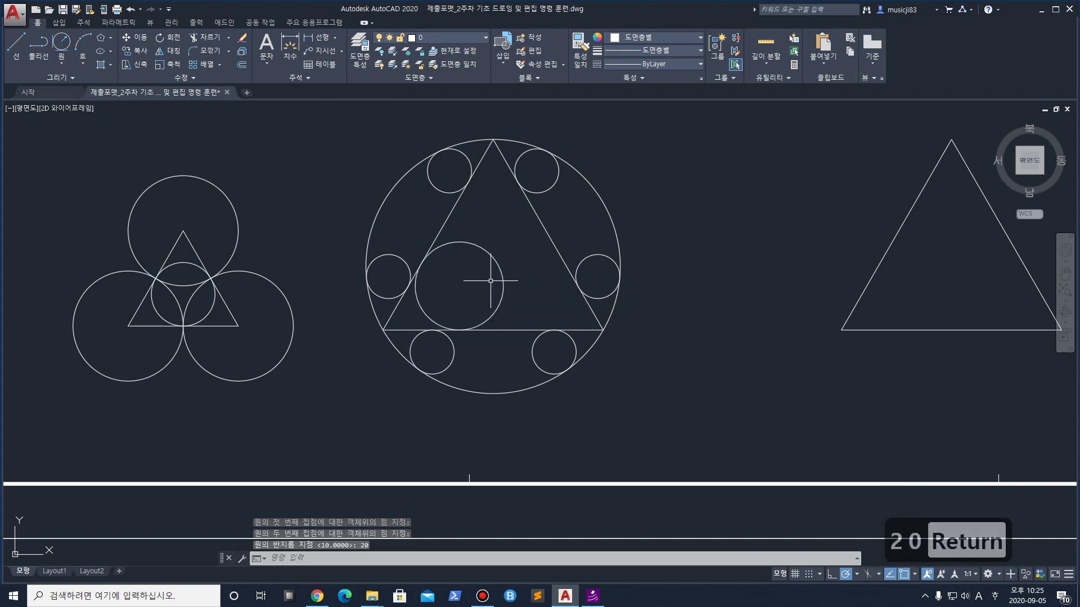
# Add a radius-20 circle near the top, tangent to the triangle's left and right sides
pyautogui.press('space')
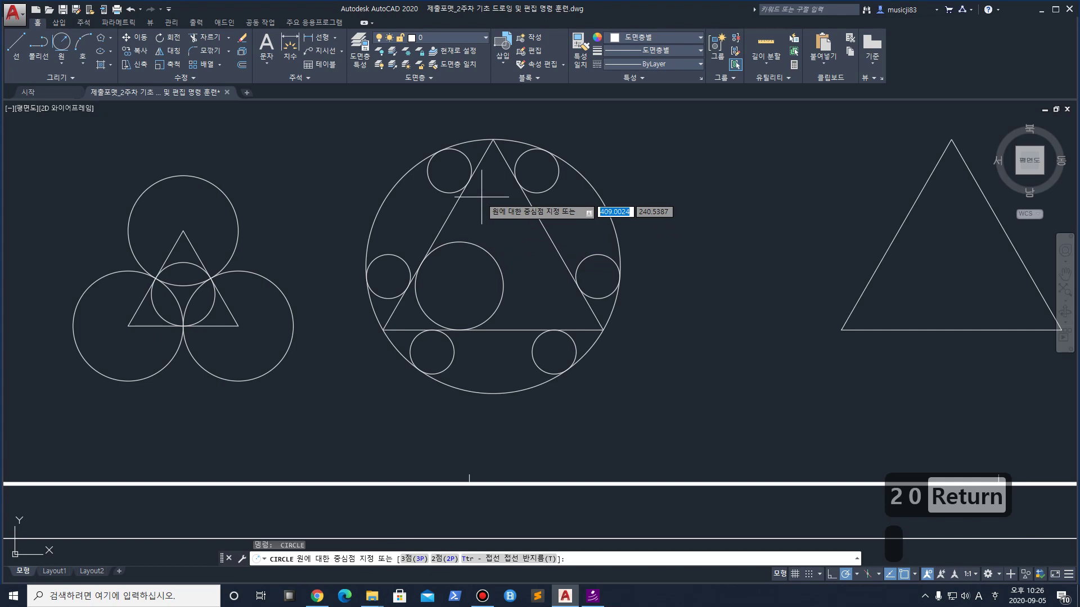
pyautogui.write('t')
pyautogui.press('space')
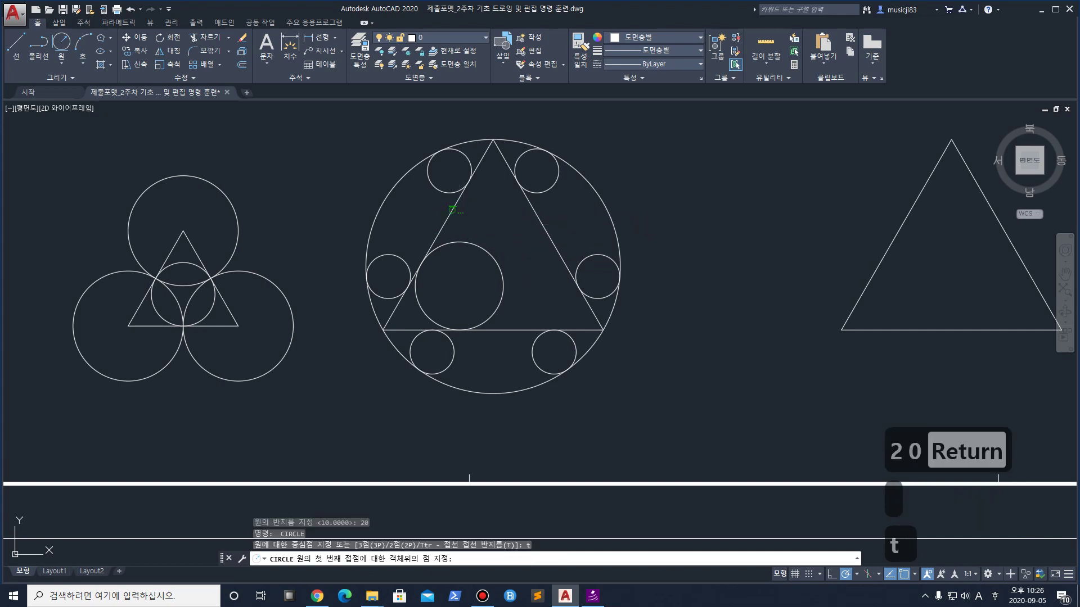
pyautogui.click(449, 217)
pyautogui.click(535, 212)
pyautogui.write('20')
pyautogui.press('Return')
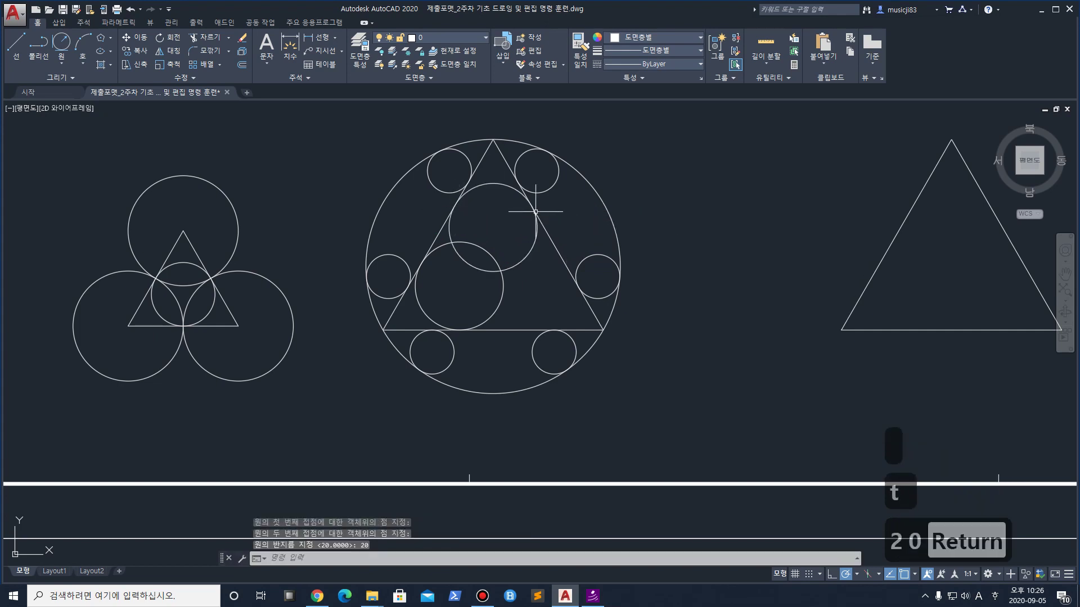
# Add a third radius-20 circle tangent to the triangle's right side and base
pyautogui.write('c')
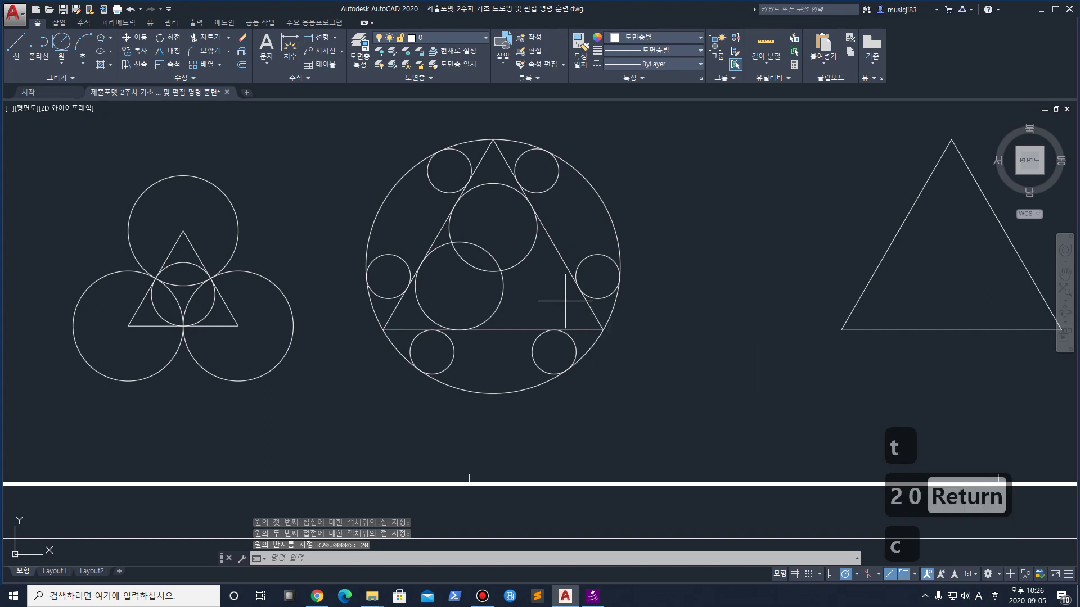
pyautogui.press('space')
pyautogui.write('t')
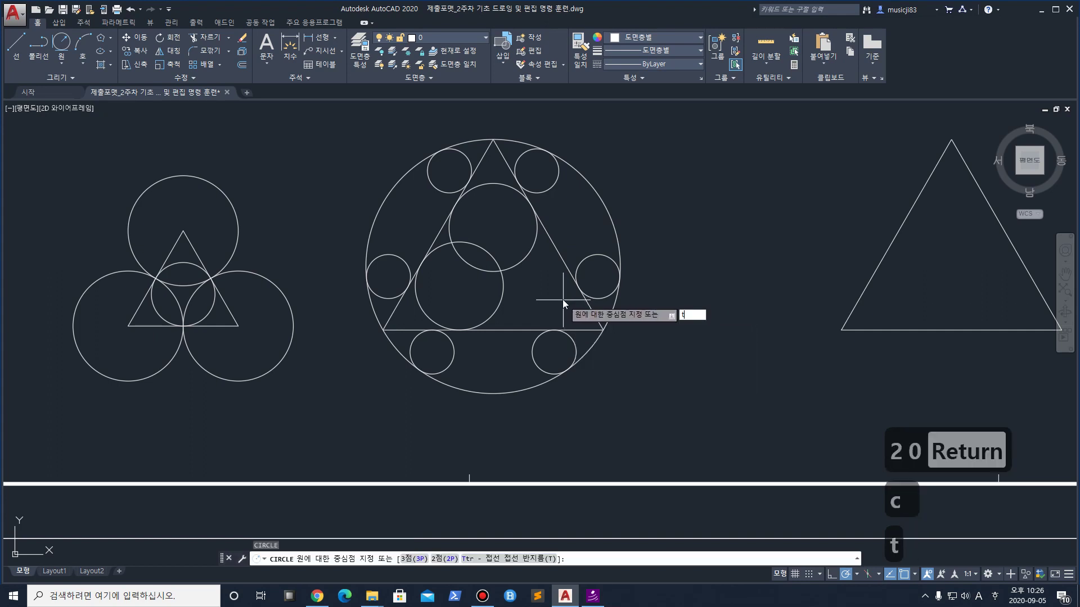
pyautogui.press('space')
pyautogui.click(564, 263)
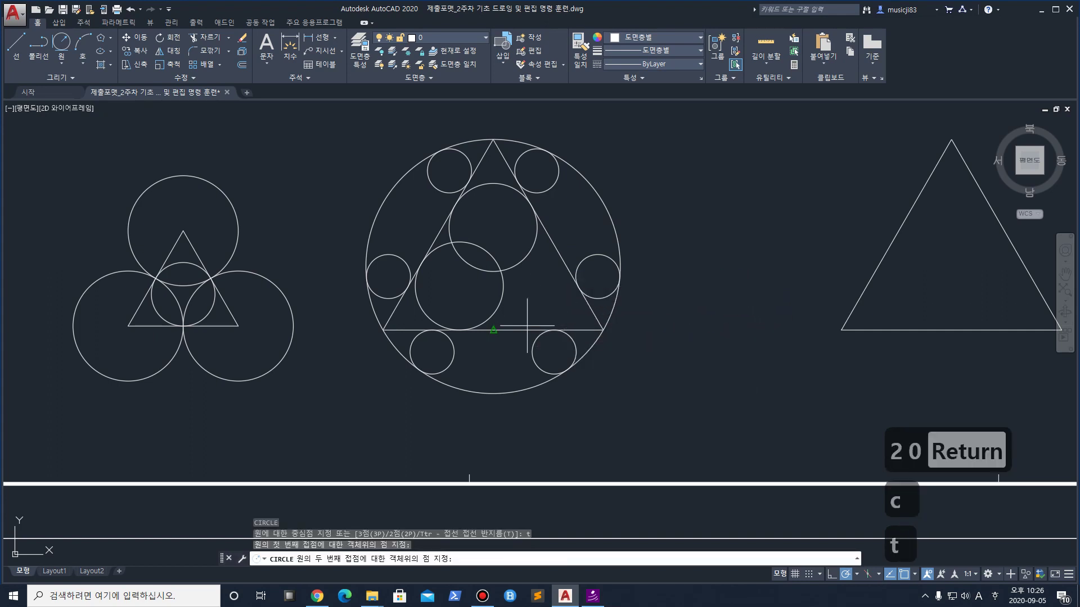
pyautogui.click(525, 326)
pyautogui.write('20')
pyautogui.press('Return')
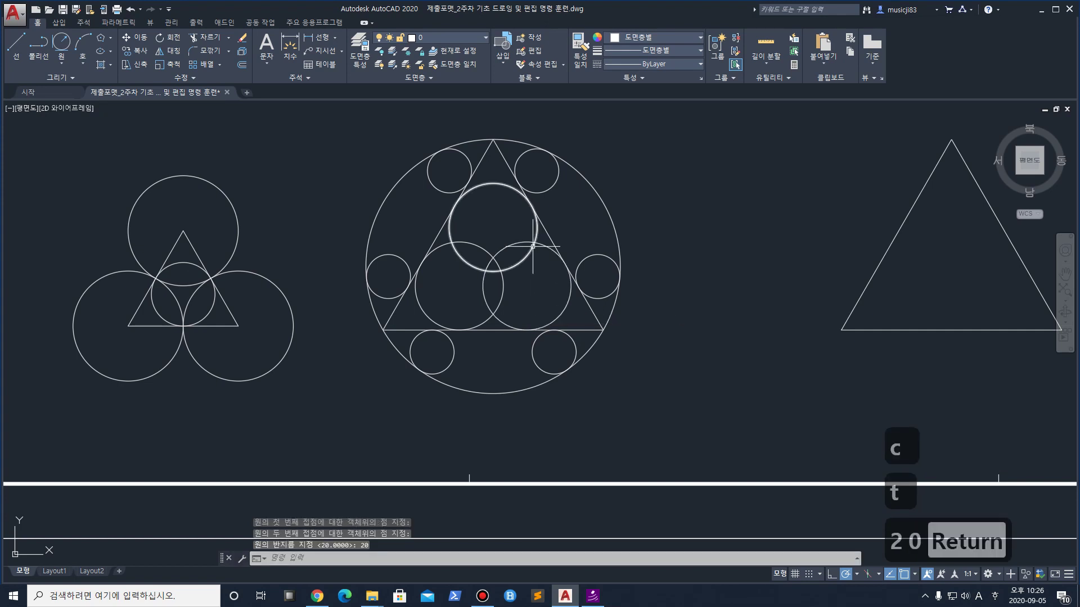
pyautogui.scroll(-5, 555, 259)
# Start a three-point arc from the bottom edge midpoint, then cancel it
pyautogui.scroll(2, 592, 237)
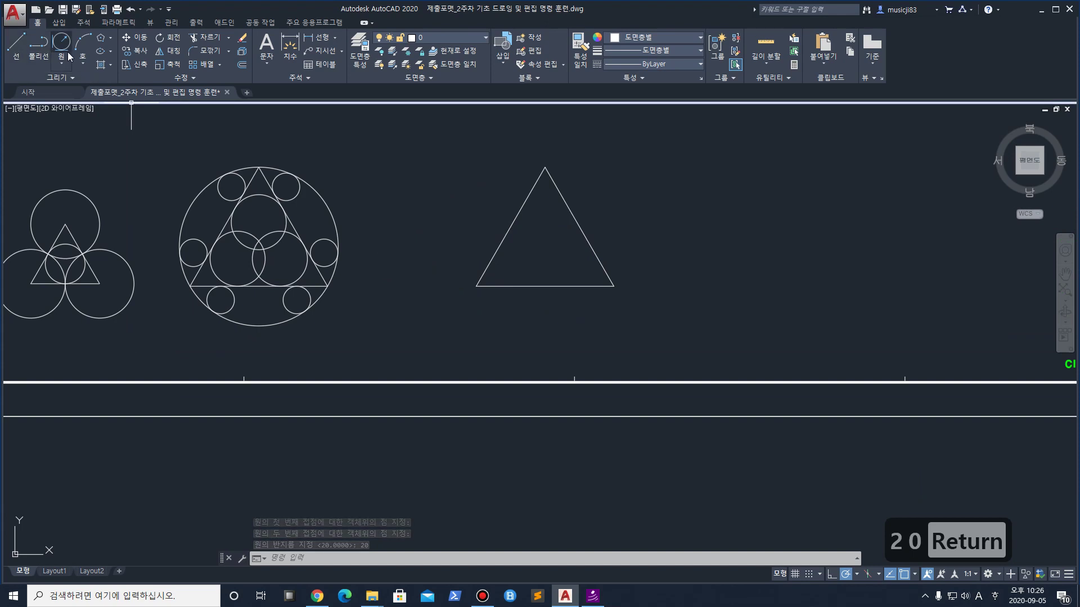
pyautogui.write('ar')
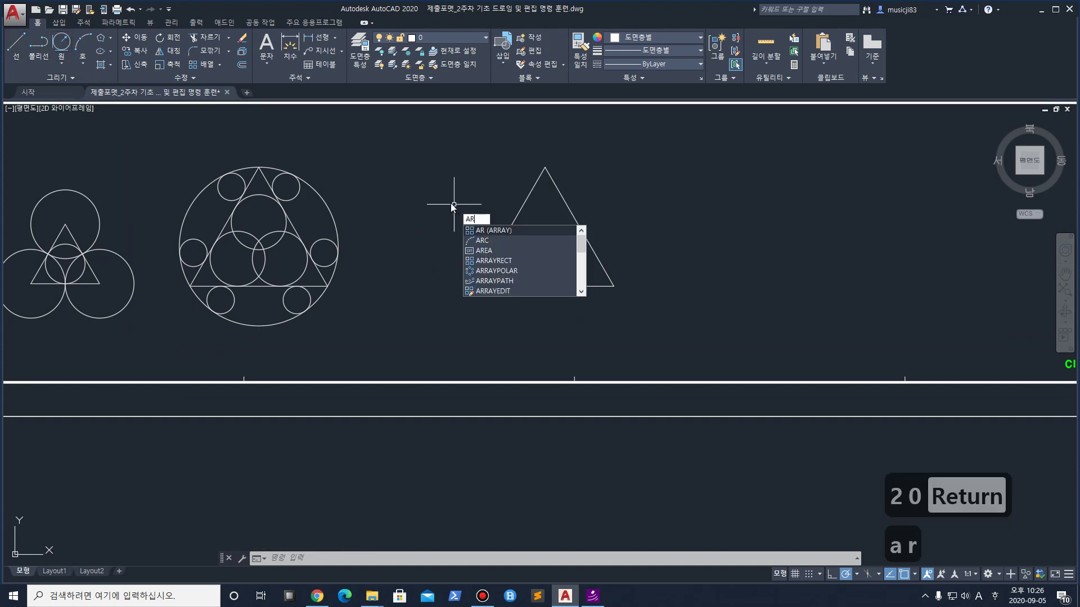
pyautogui.press('BackSpace')
pyautogui.press('Return')
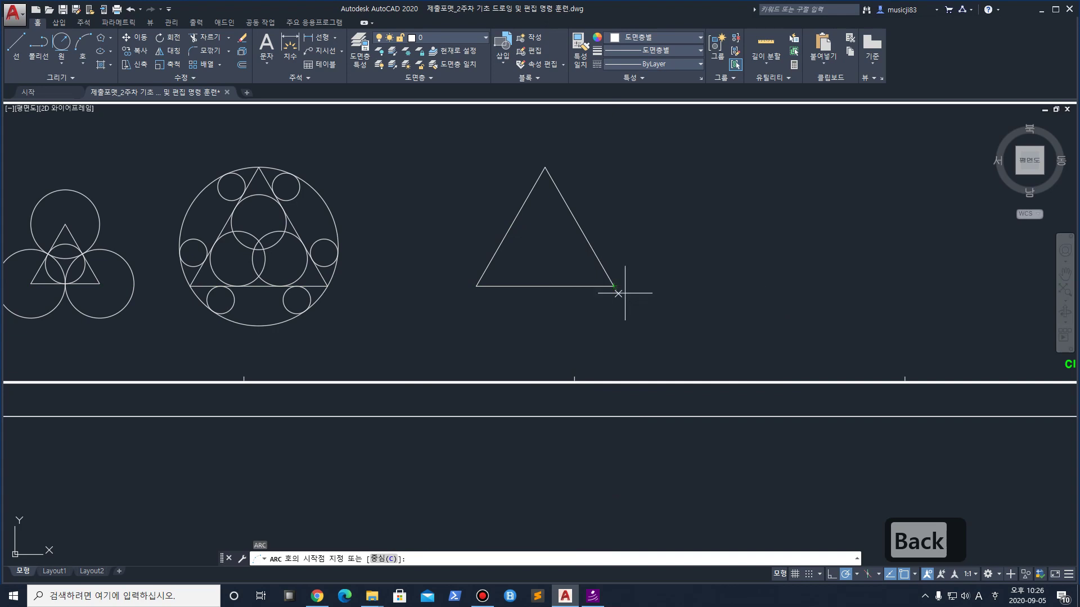
pyautogui.click(544, 287)
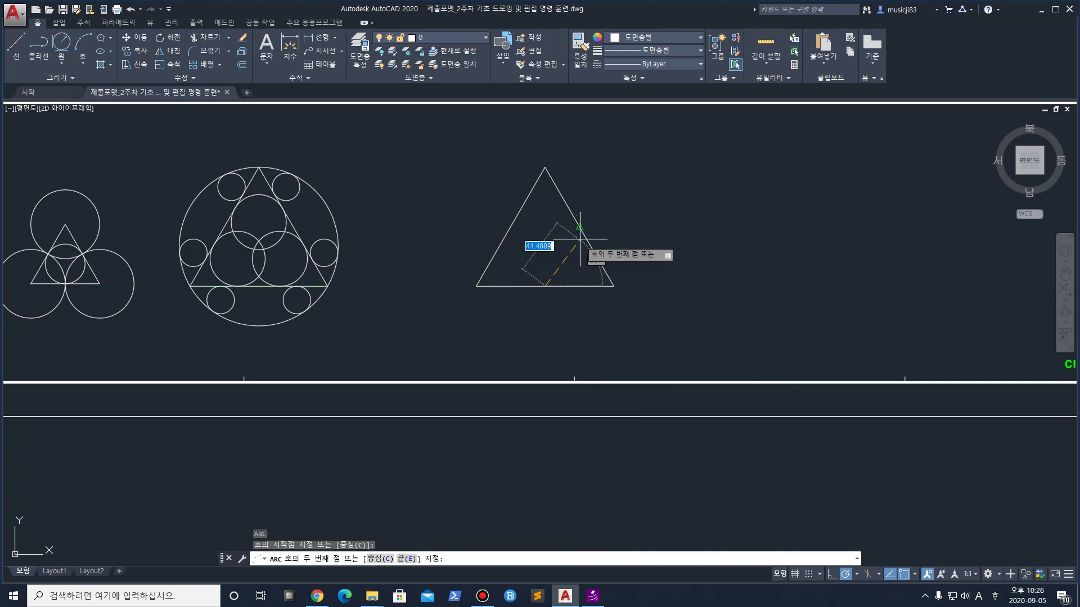
pyautogui.click(579, 227)
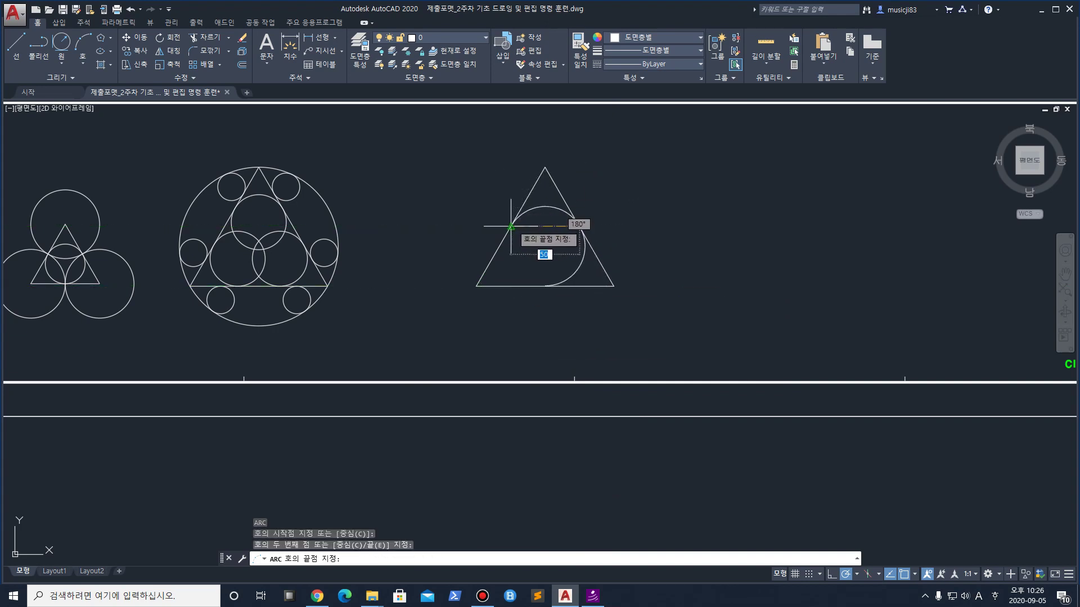
pyautogui.press('Escape')
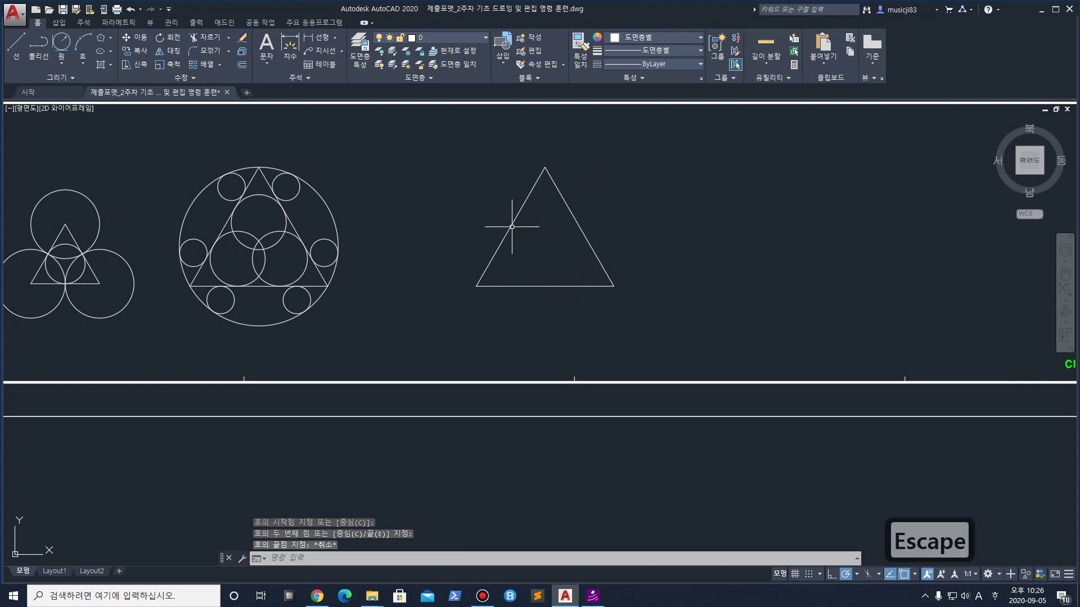
# Draw a centre-start-end arc about the bottom-right corner, from bottom-left corner to apex
pyautogui.write('a')
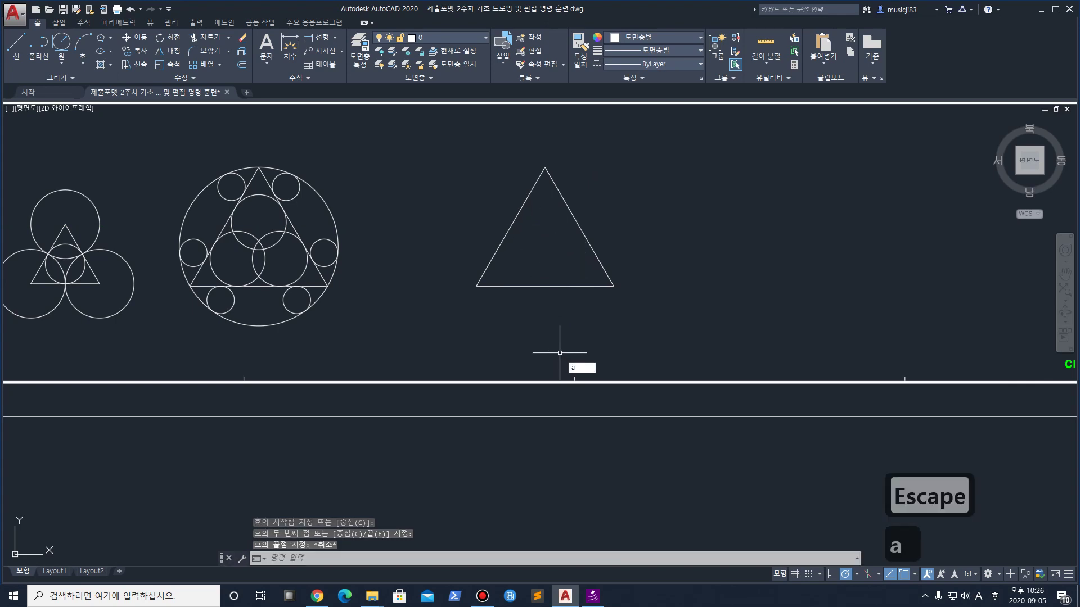
pyautogui.press('Return')
pyautogui.write('c')
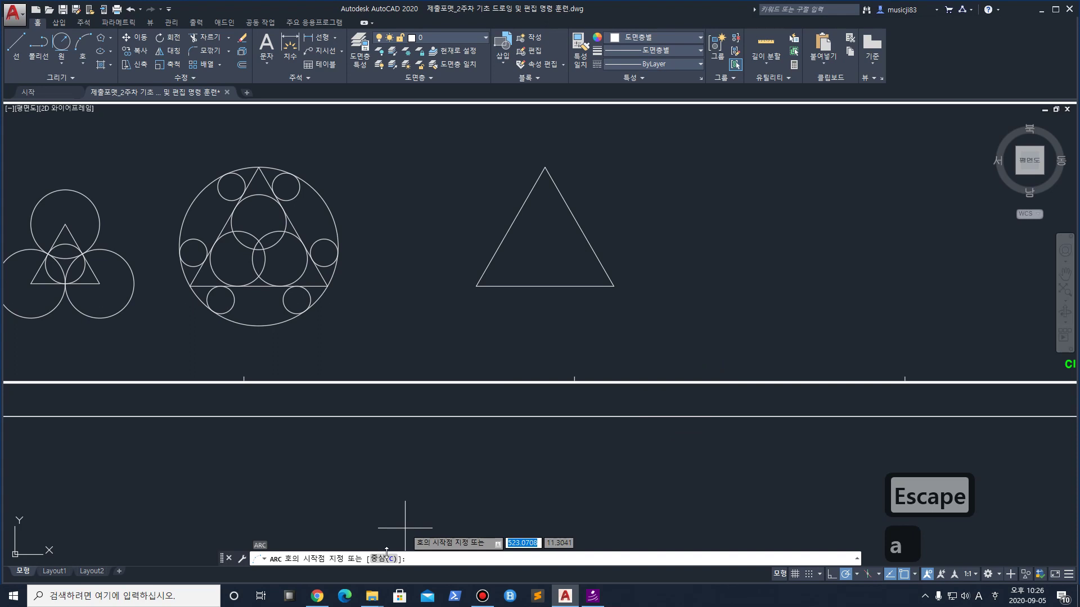
pyautogui.press('Return')
pyautogui.click(613, 286)
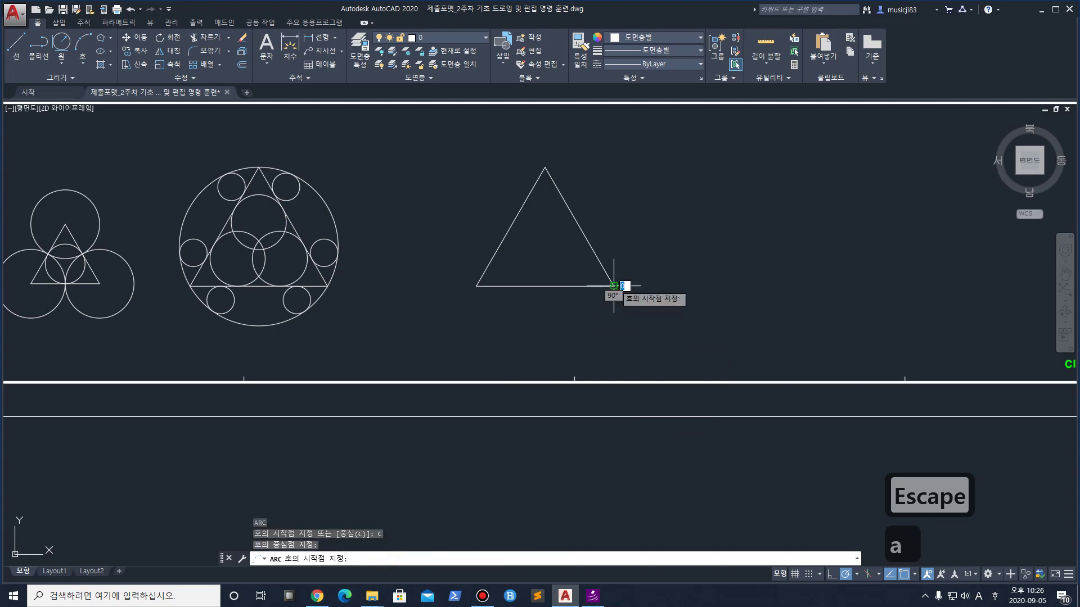
pyautogui.click(476, 286)
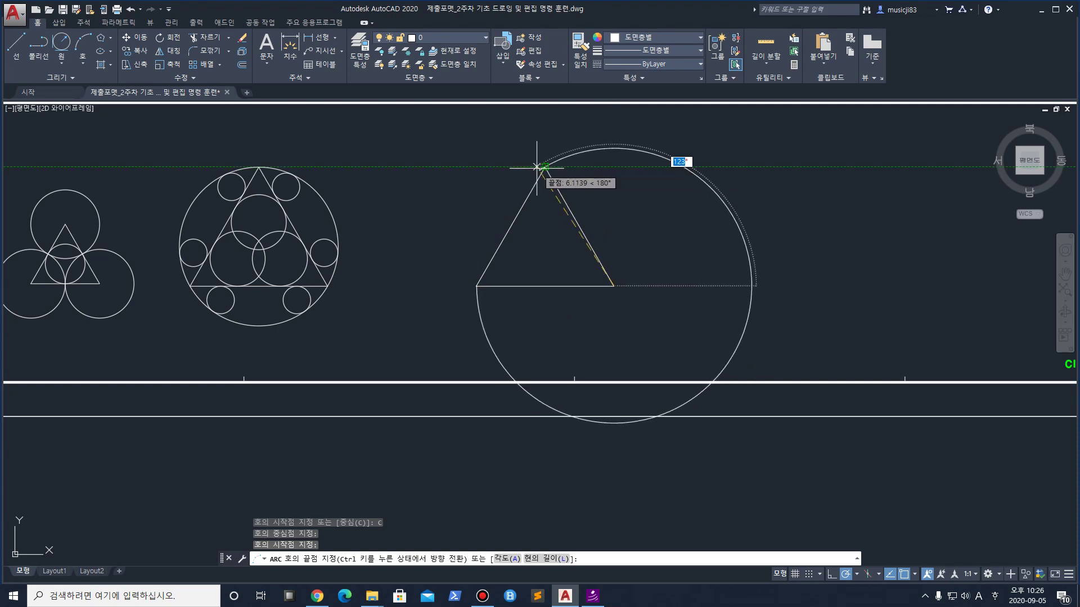
pyautogui.hotkey('ctrl', '1')
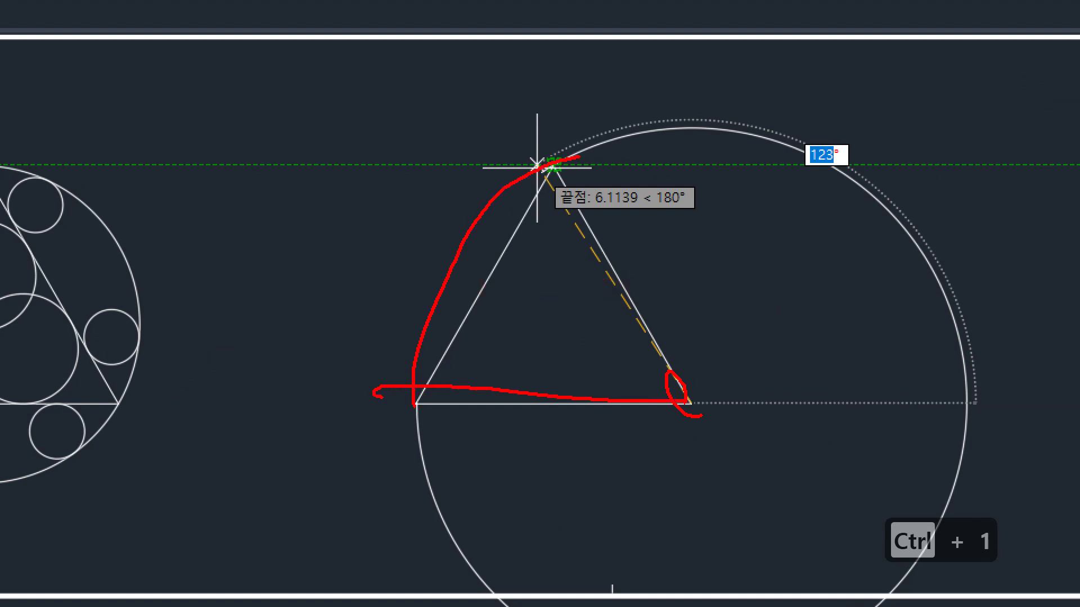
pyautogui.press('Escape')
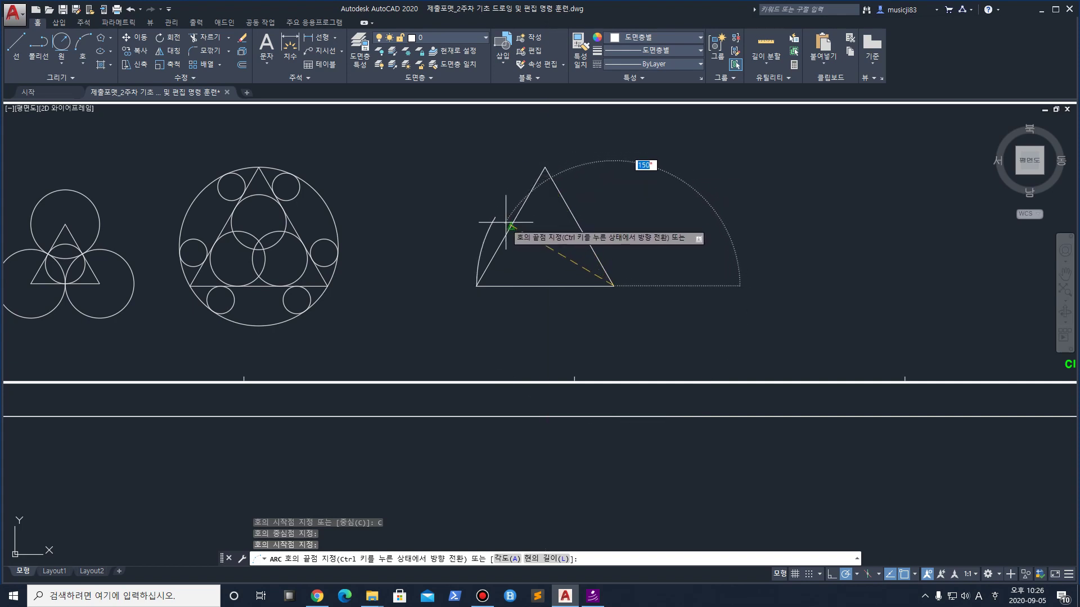
pyautogui.click(546, 168)
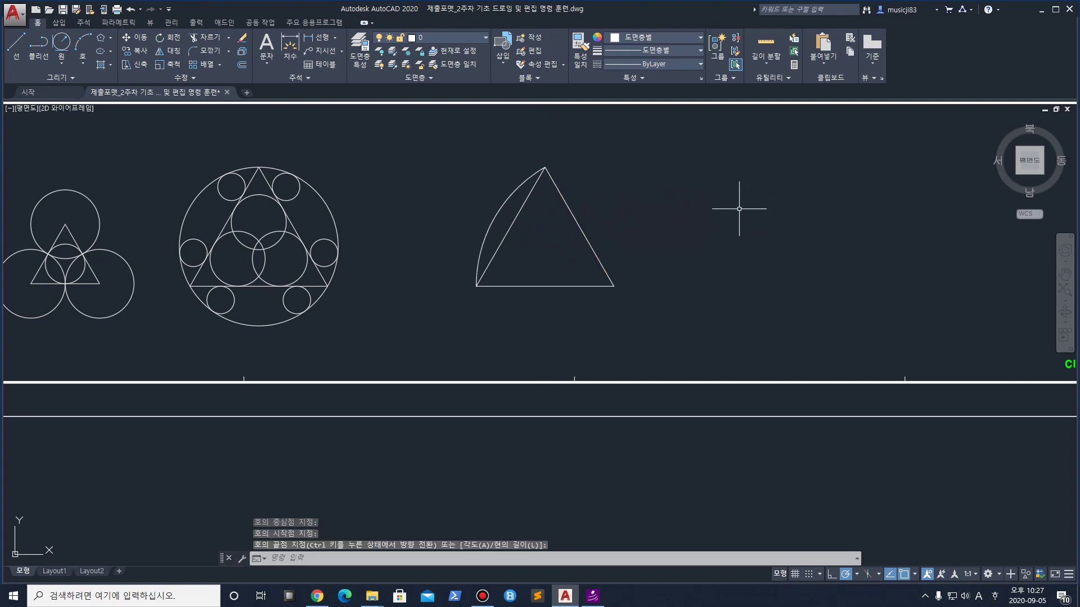
# Draw an arc centred on the bottom-left corner, from the bottom-right corner to the apex
pyautogui.write('a')
pyautogui.press('space')
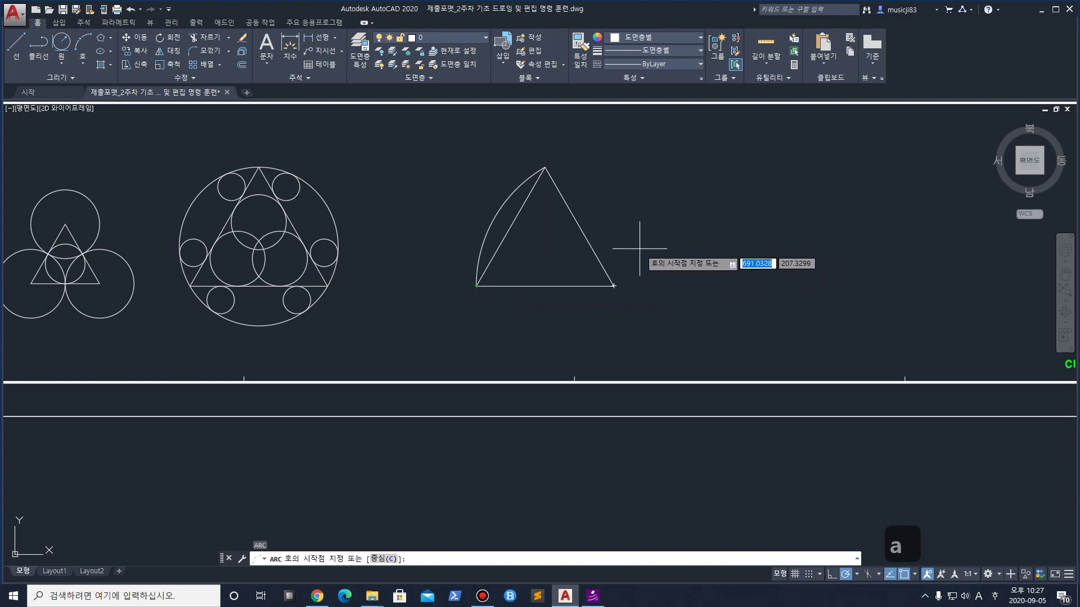
pyautogui.write('c')
pyautogui.press('space')
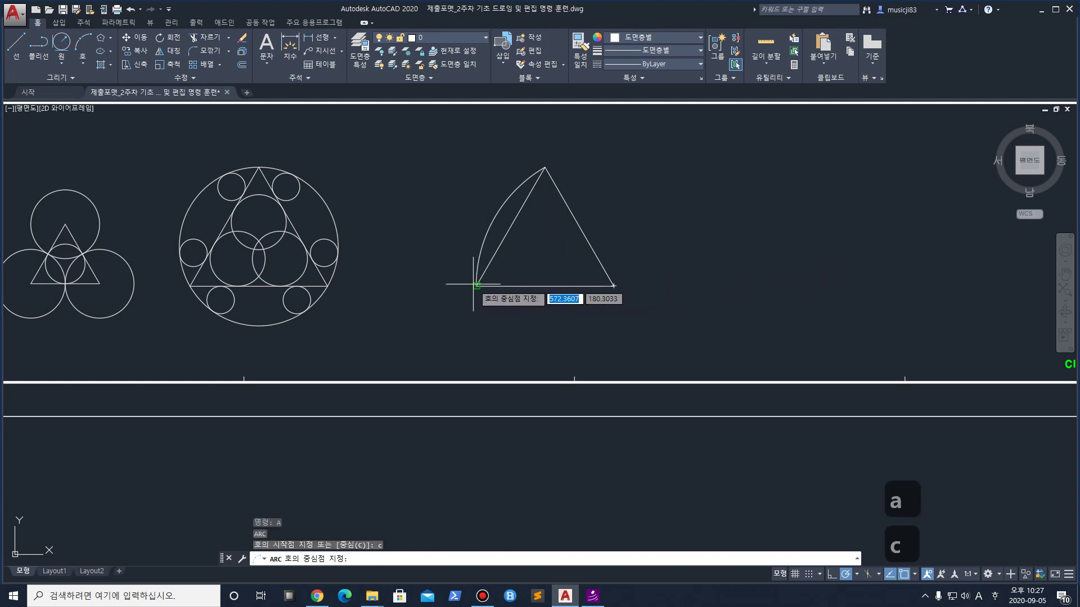
pyautogui.click(476, 287)
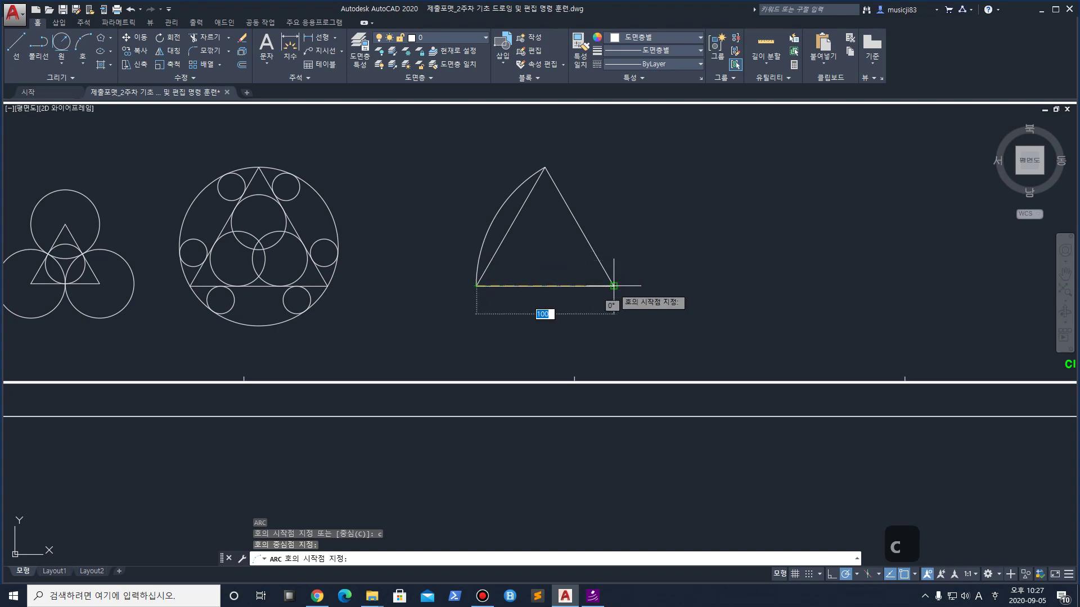
pyautogui.click(614, 286)
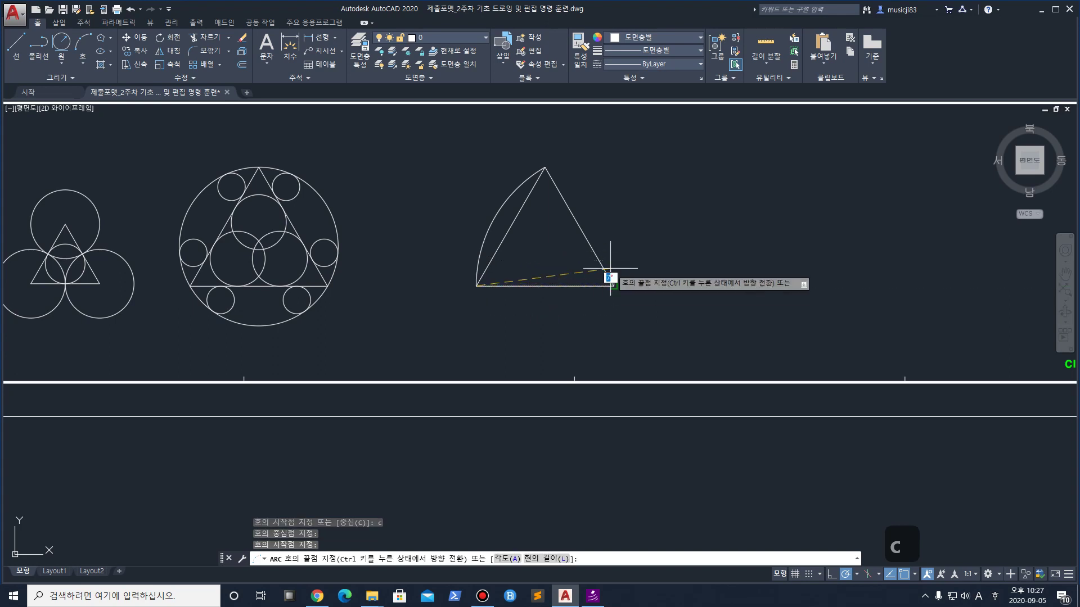
pyautogui.click(545, 168)
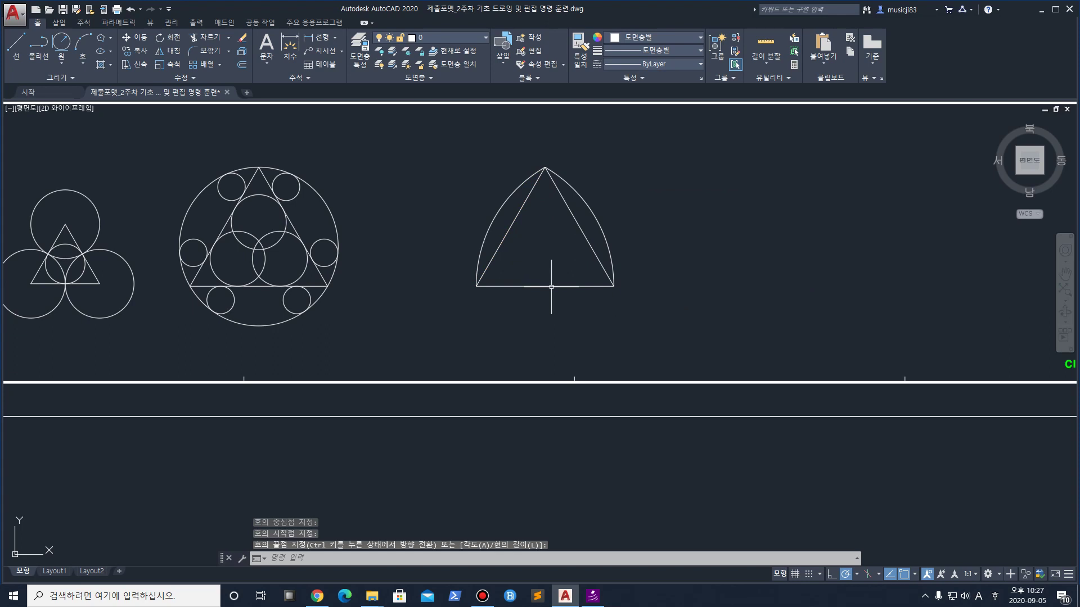
# Draw an arc centred on the apex from the lower-left to the lower-right corner
pyautogui.write('a')
pyautogui.press('space')
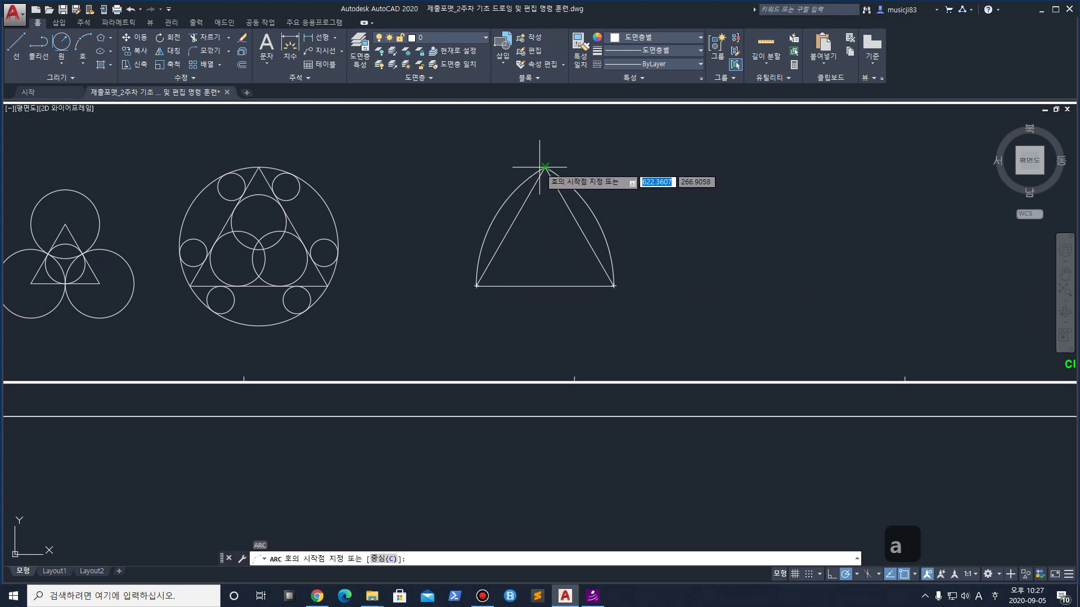
pyautogui.write('c')
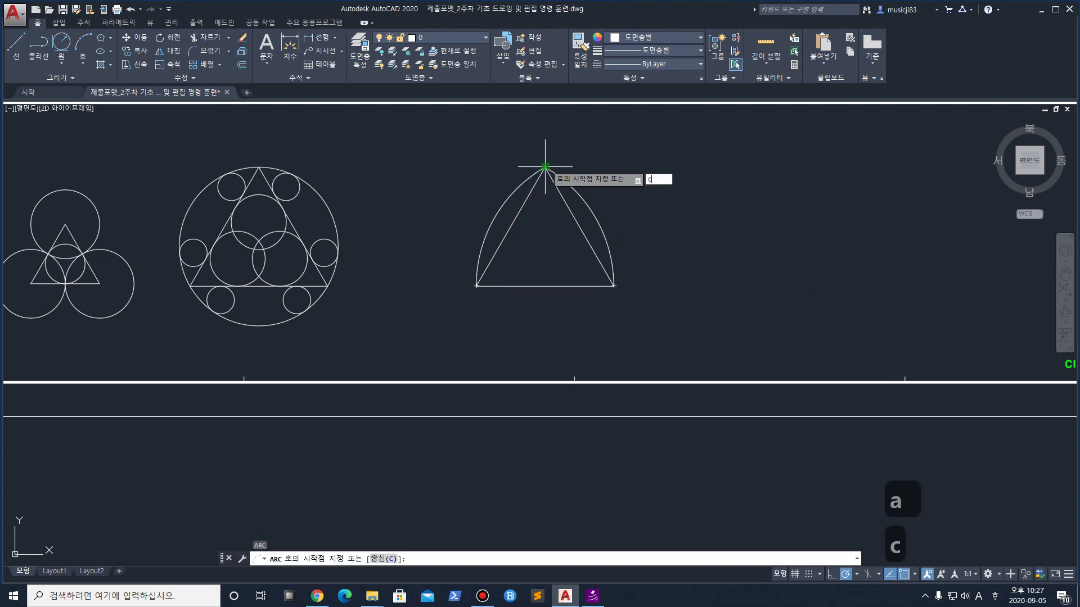
pyautogui.press('space')
pyautogui.click(544, 167)
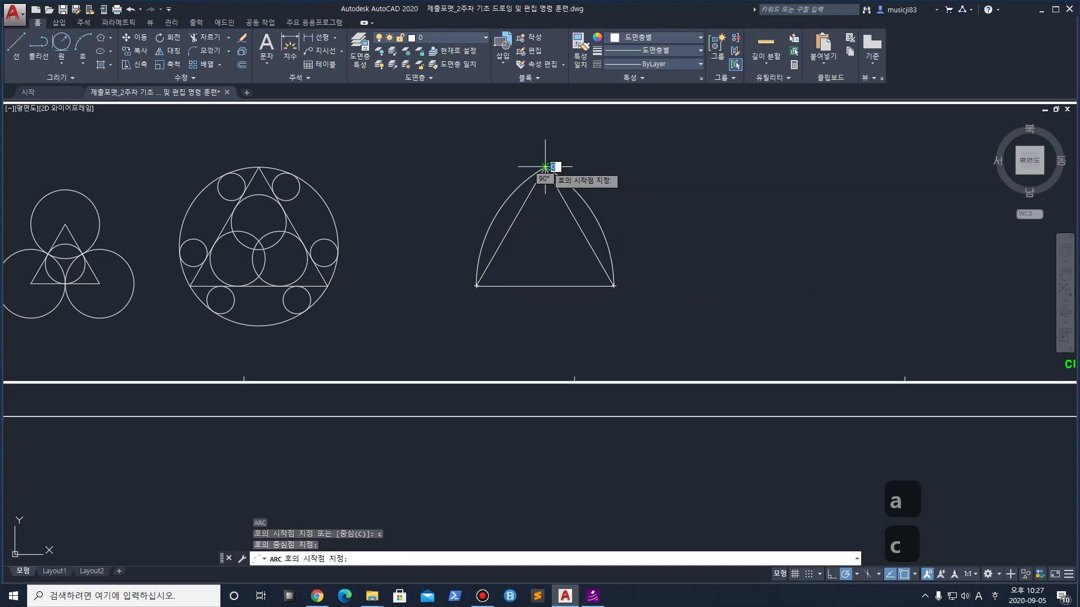
pyautogui.click(476, 286)
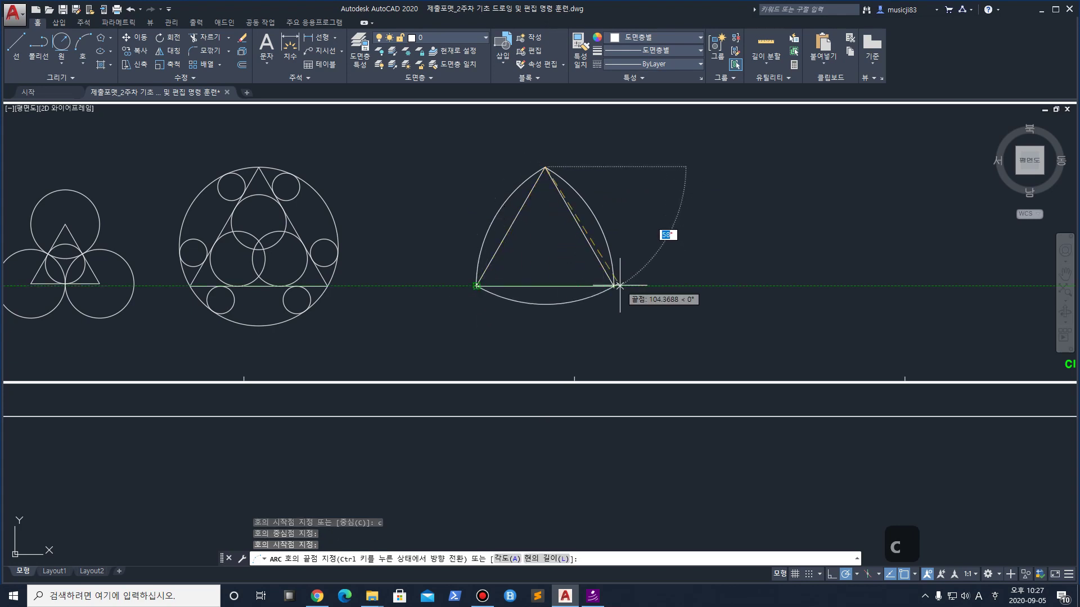
pyautogui.click(612, 286)
pyautogui.moveTo(786, 273); pyautogui.dragTo(667, 272, button='middle')
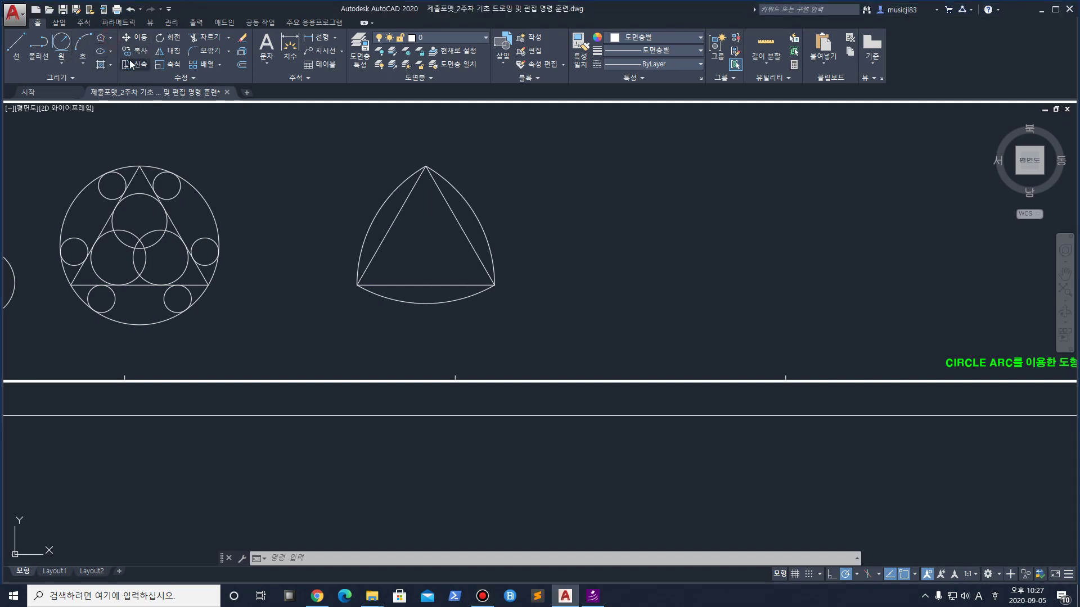
pyautogui.click(111, 38)
pyautogui.click(118, 54)
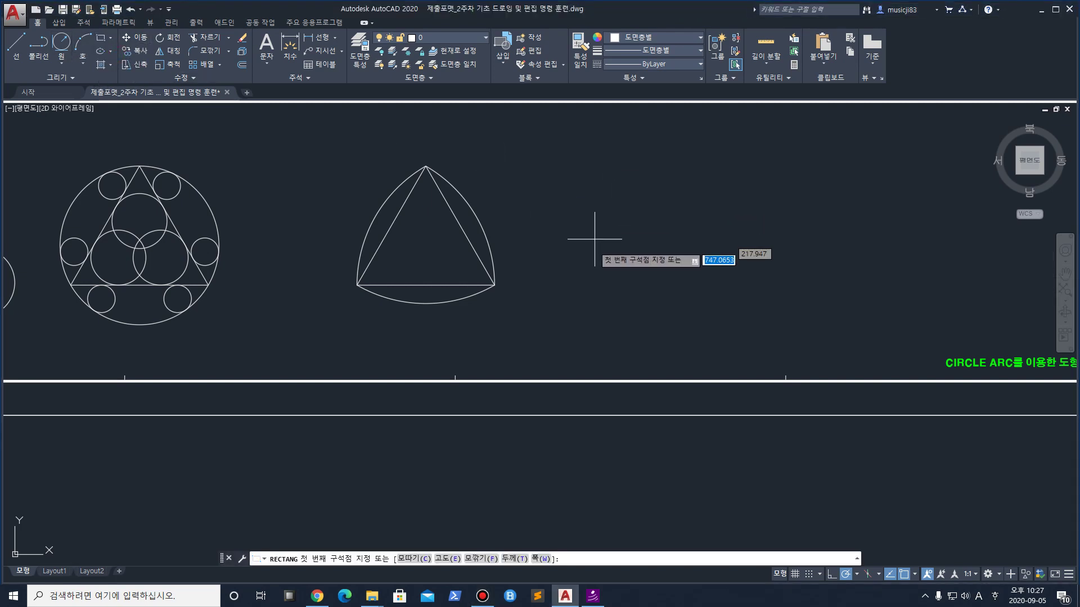
pyautogui.click(599, 290)
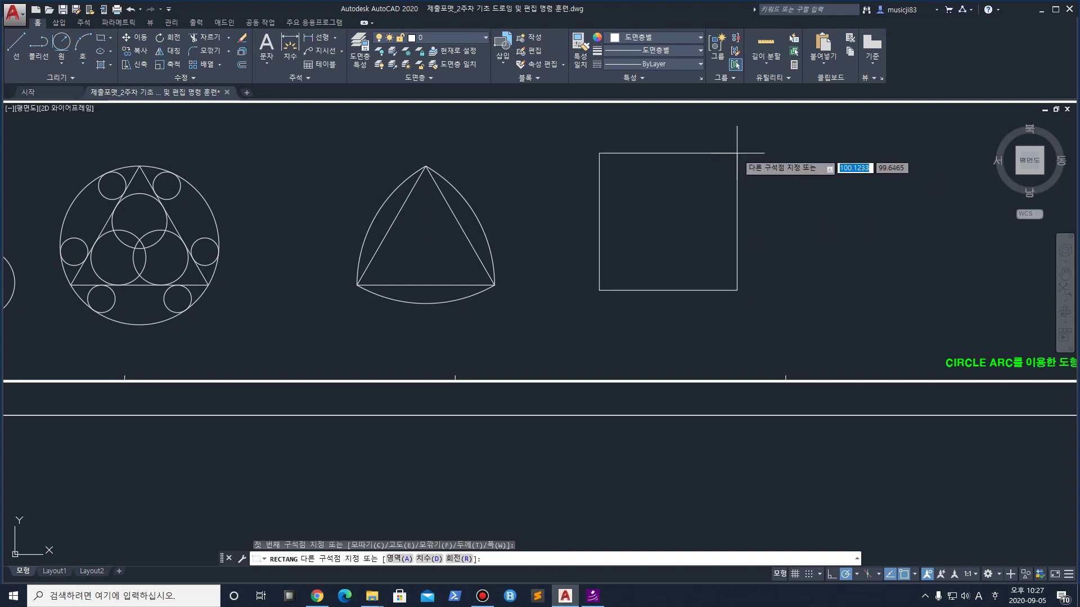
pyautogui.write('@')
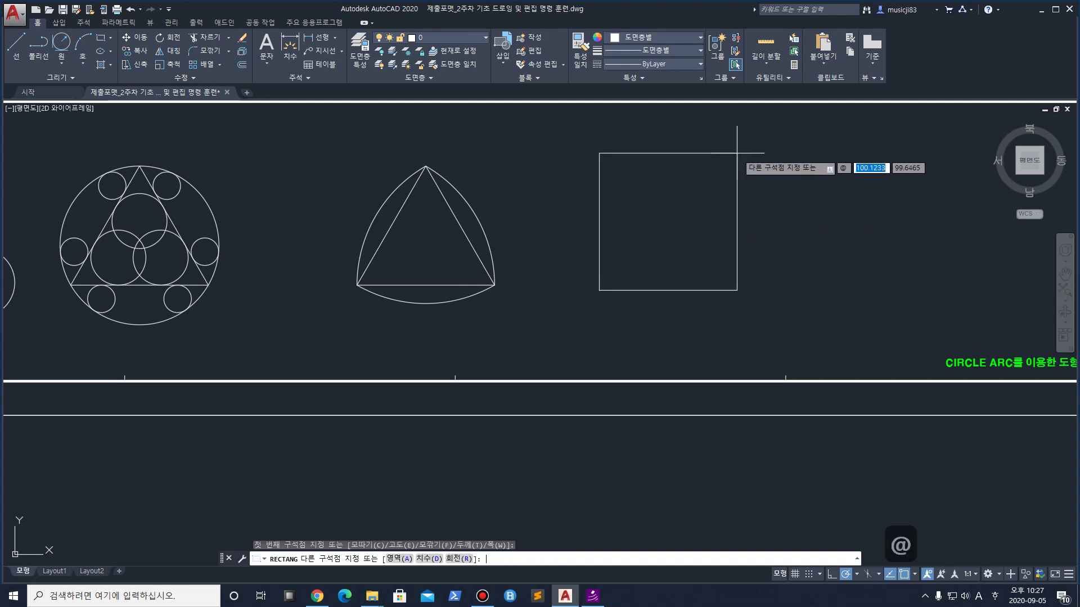
pyautogui.write('100,100')
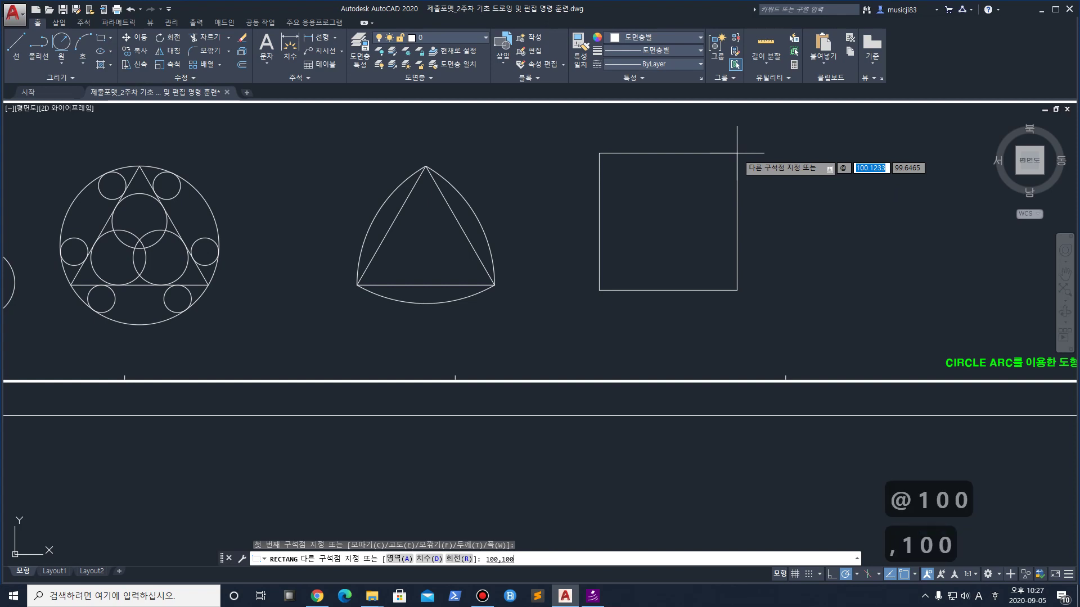
pyautogui.press('Return')
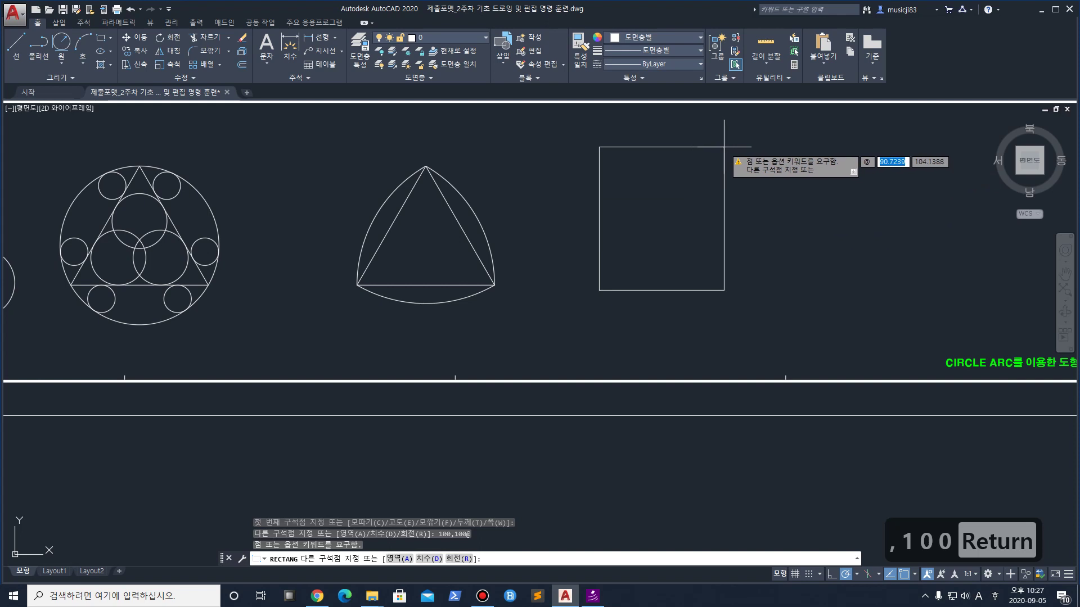
pyautogui.write('@')
pyautogui.write('10')
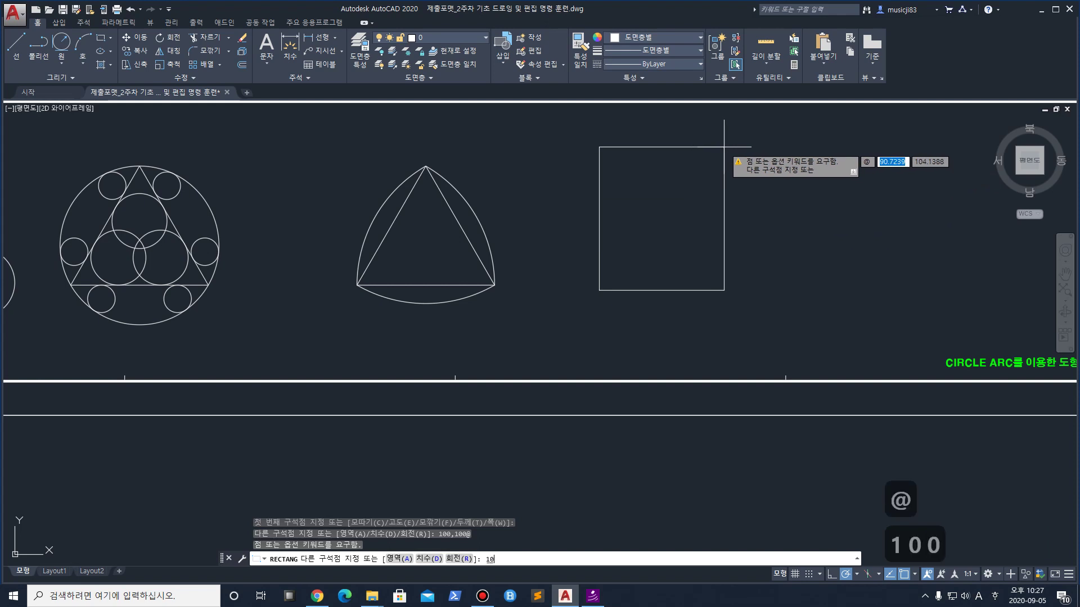
pyautogui.write('0')
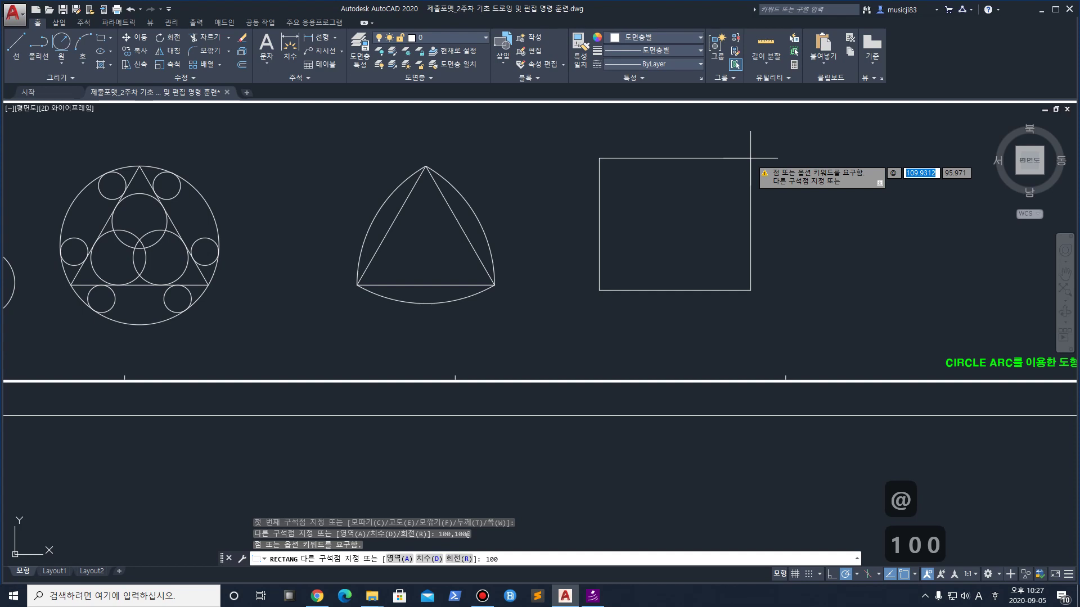
pyautogui.press('Escape')
pyautogui.scroll(2, 669, 218)
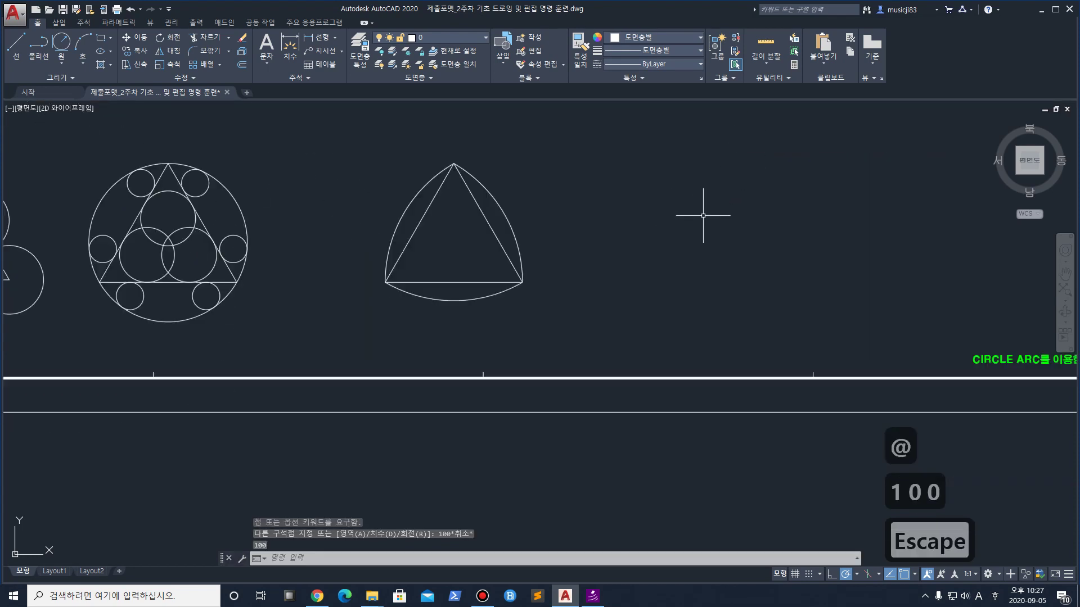
pyautogui.scroll(-4, 535, 221)
# Redraw the rectangle from a corner right of the curved triangle, sized 100,100
pyautogui.click(99, 38)
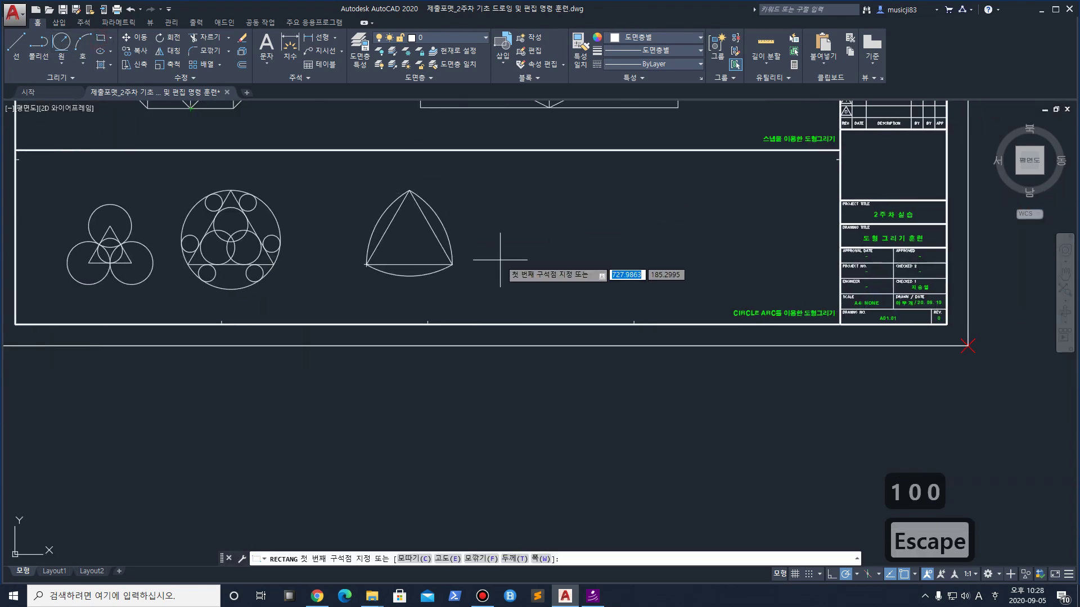
pyautogui.click(537, 267)
pyautogui.write('@')
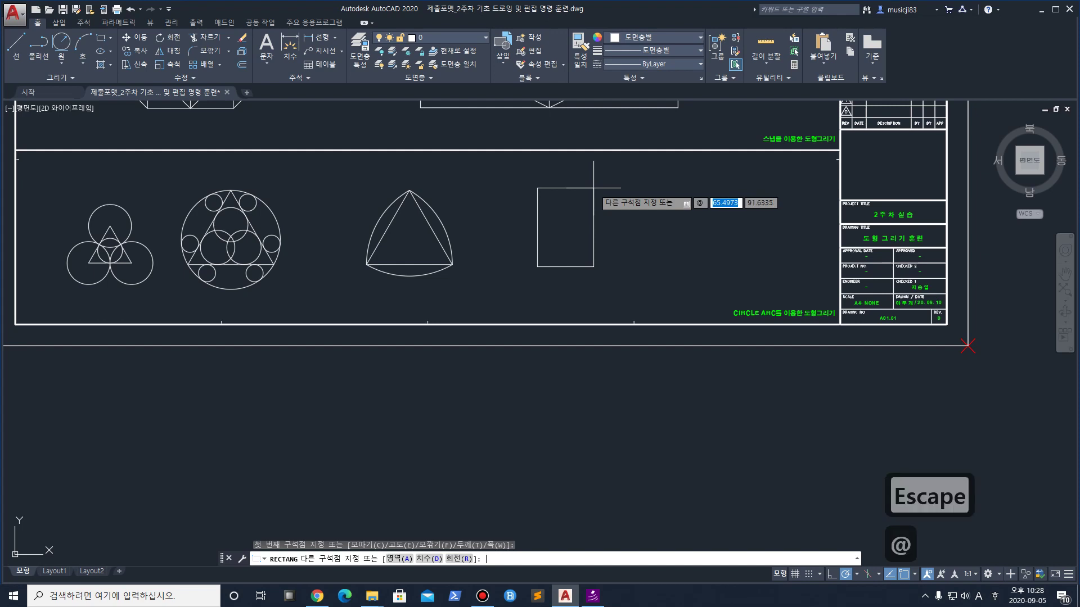
pyautogui.write('100,100,')
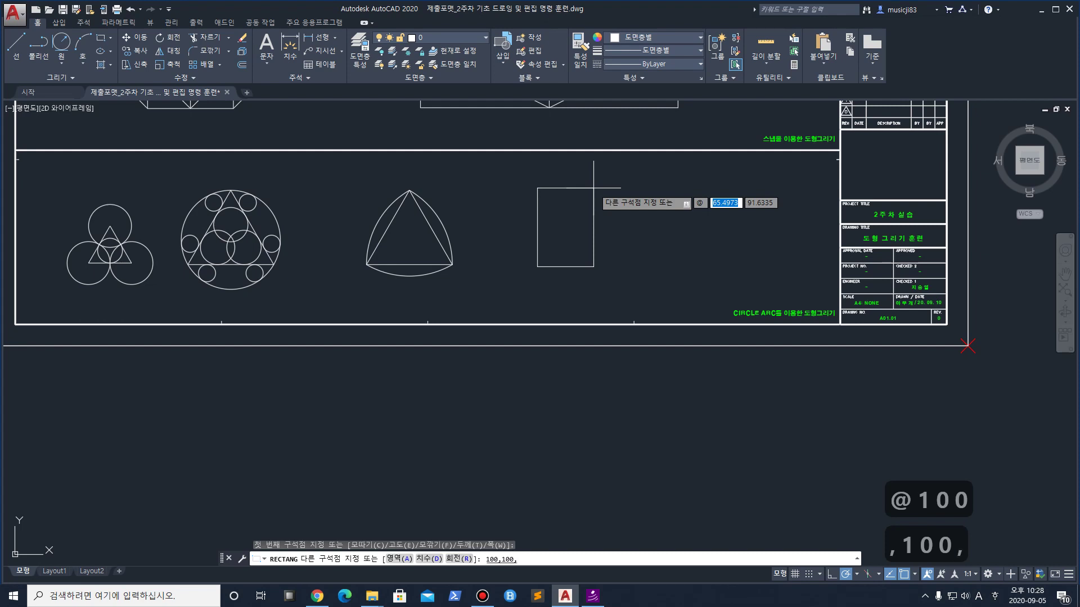
pyautogui.press('BackSpace')
pyautogui.press('Return')
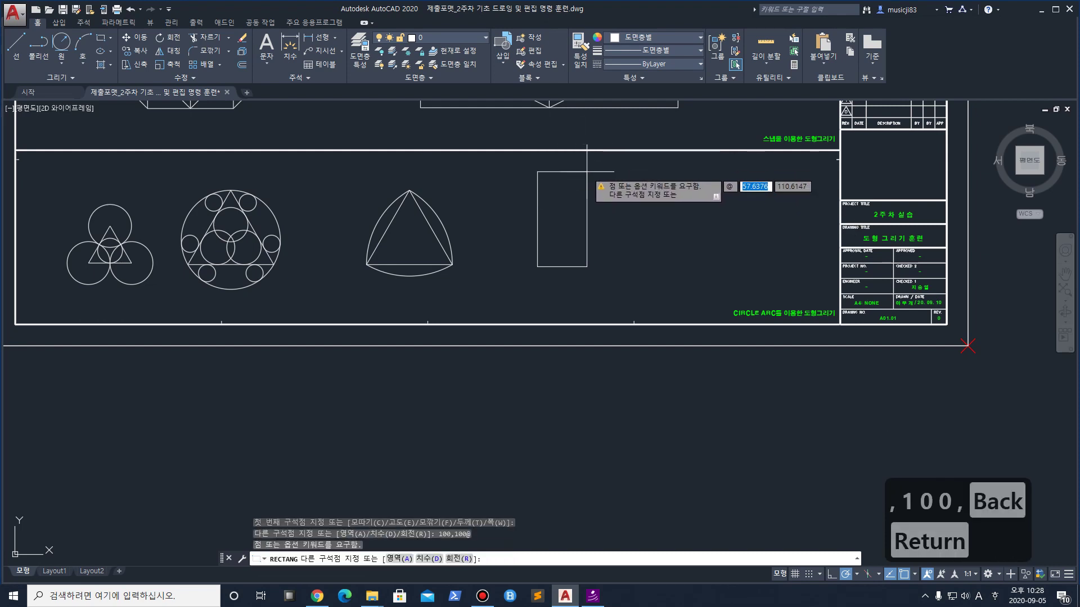
pyautogui.write('100')
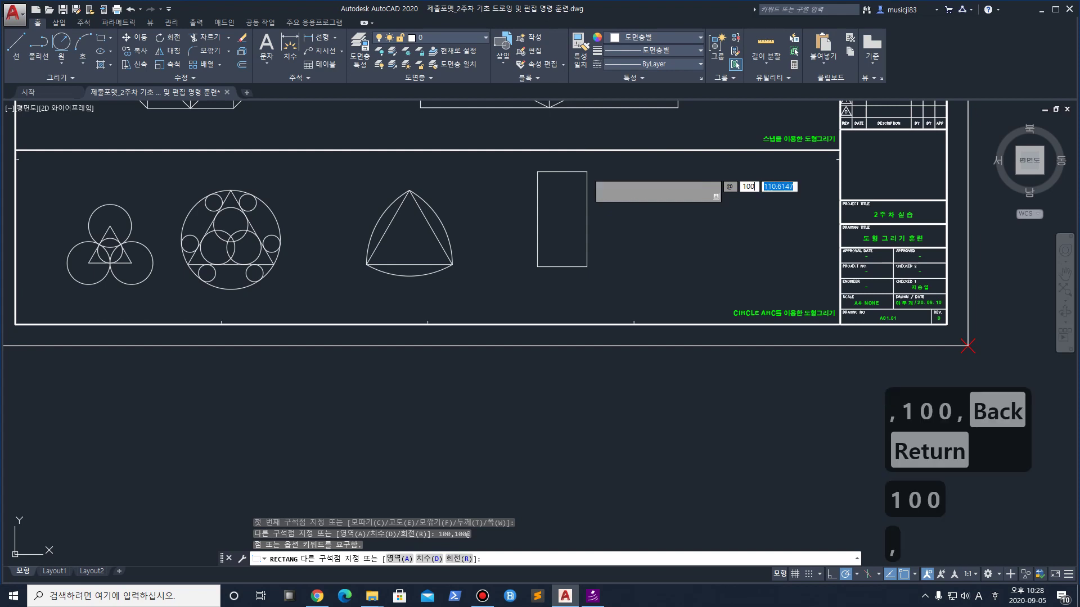
pyautogui.write(',100')
pyautogui.press('Return')
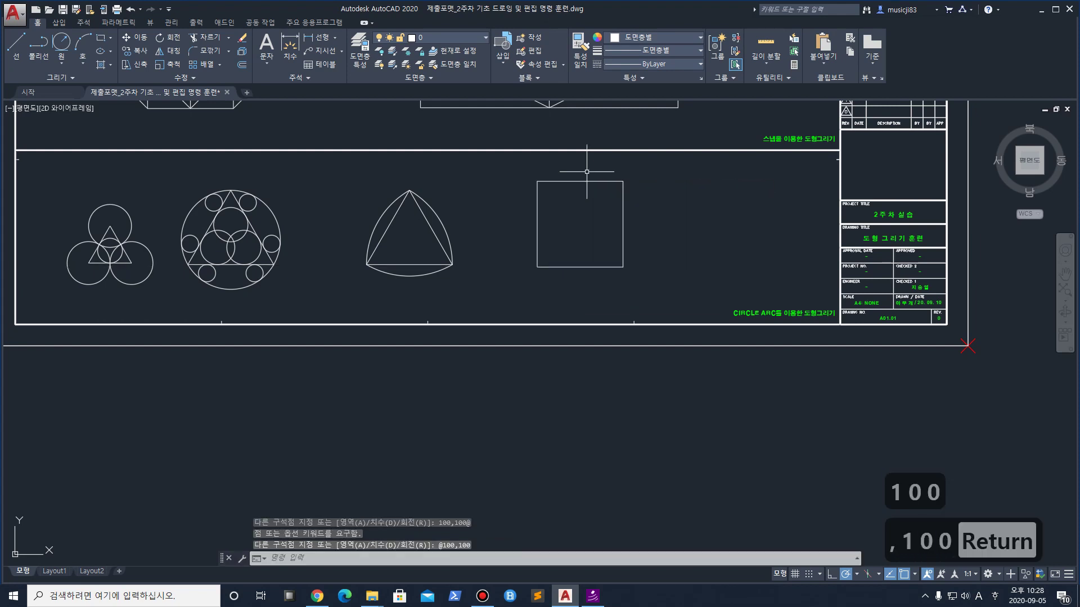
pyautogui.scroll(3, 584, 208)
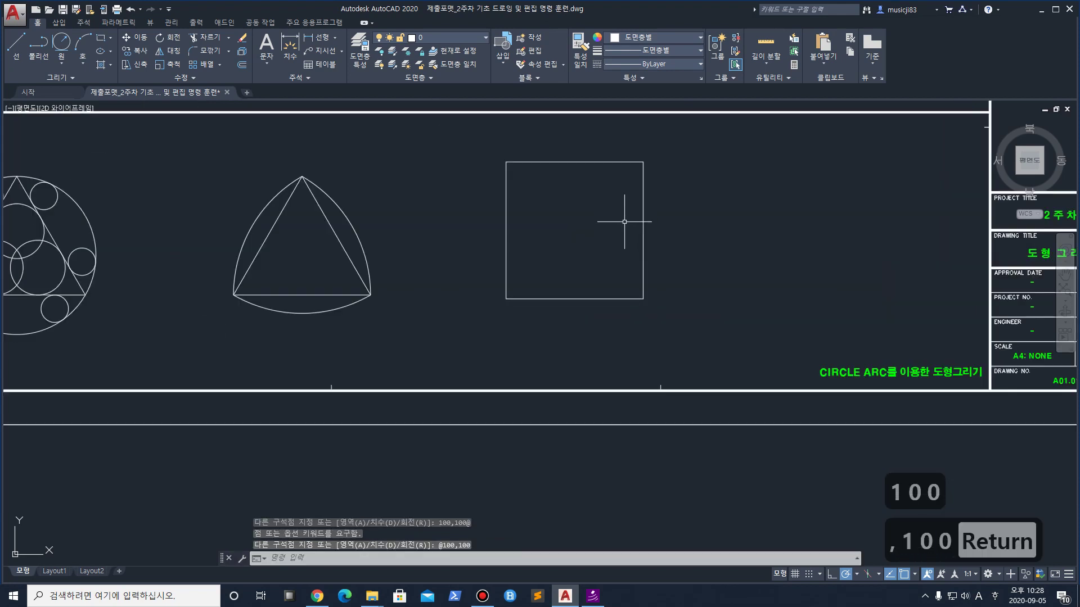
pyautogui.click(16, 45)
# Draw both corner-to-corner diagonals across the 100-by-100 square
pyautogui.click(506, 162)
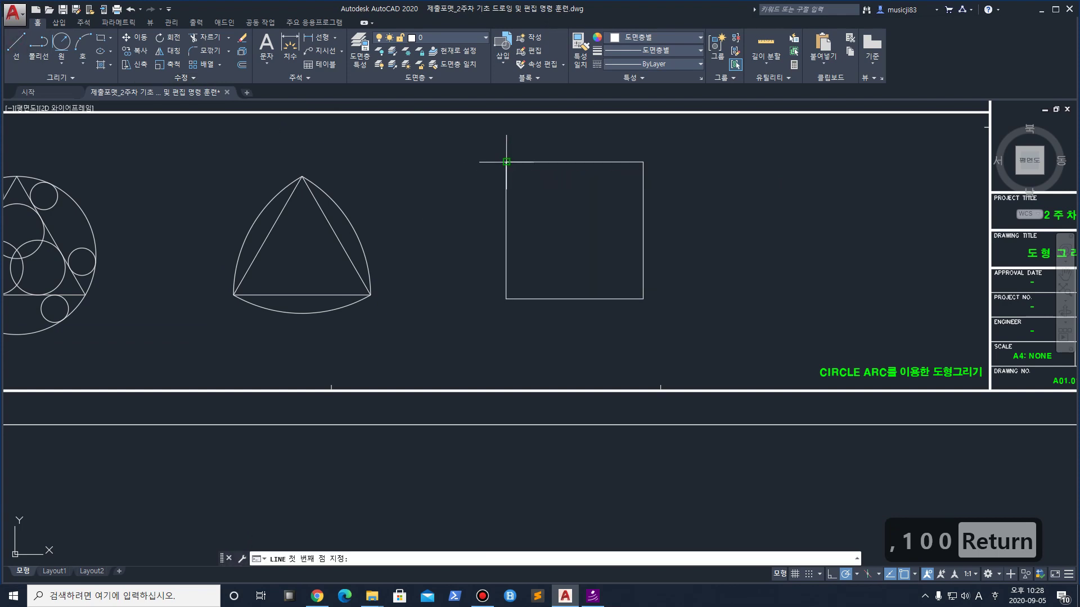
pyautogui.click(643, 299)
pyautogui.press('Return')
pyautogui.press('Return')
pyautogui.click(506, 299)
pyautogui.click(642, 161)
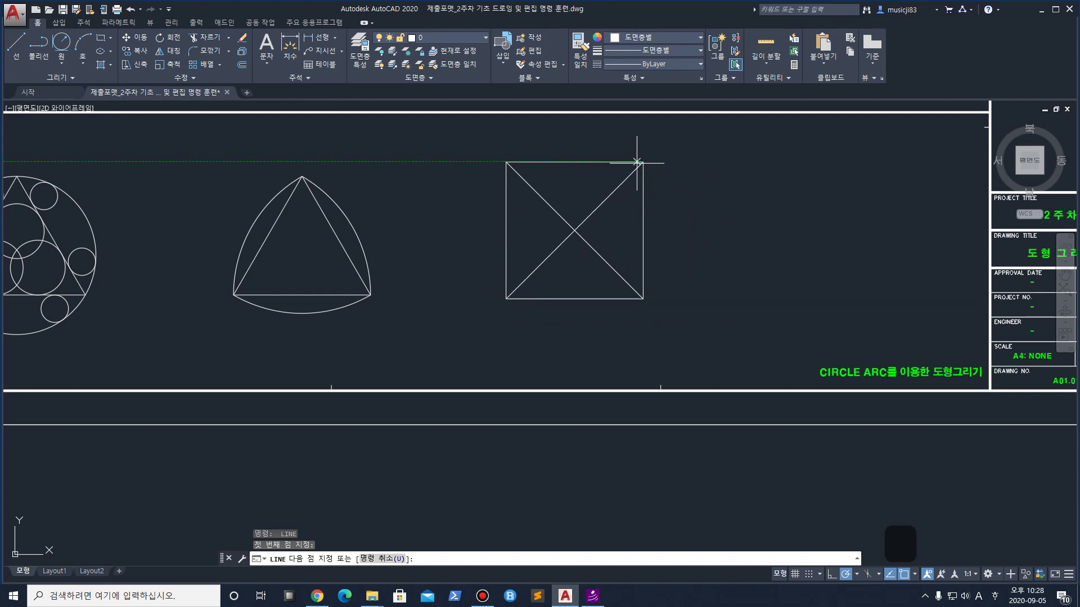
pyautogui.press('Return')
pyautogui.moveTo(595, 216); pyautogui.dragTo(591, 277, button='middle')
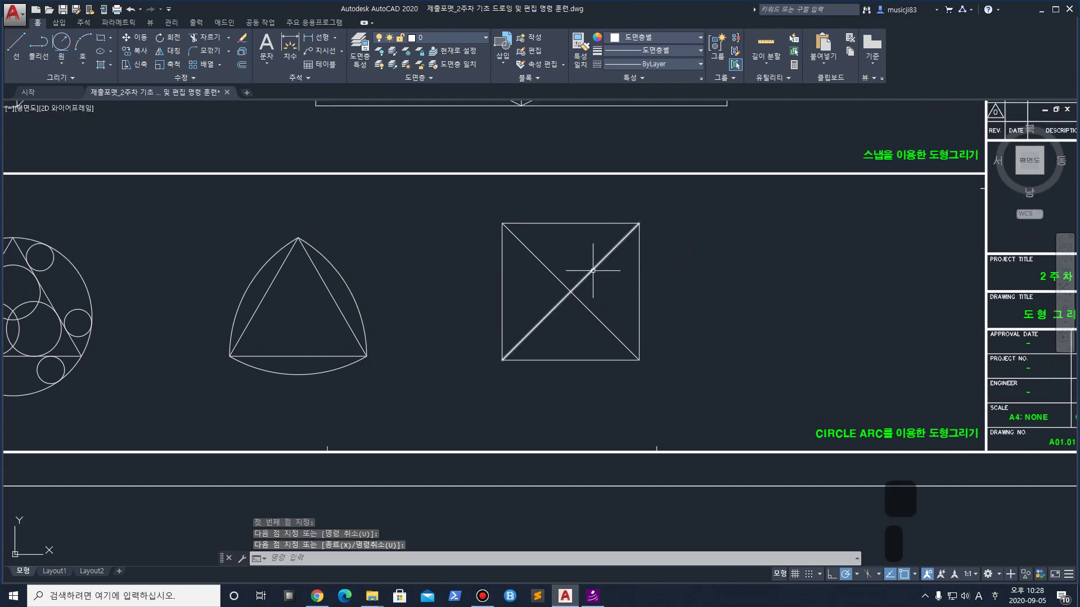
# Draw a horizontal line joining the midpoints of the square's left and right sides
pyautogui.press('Return')
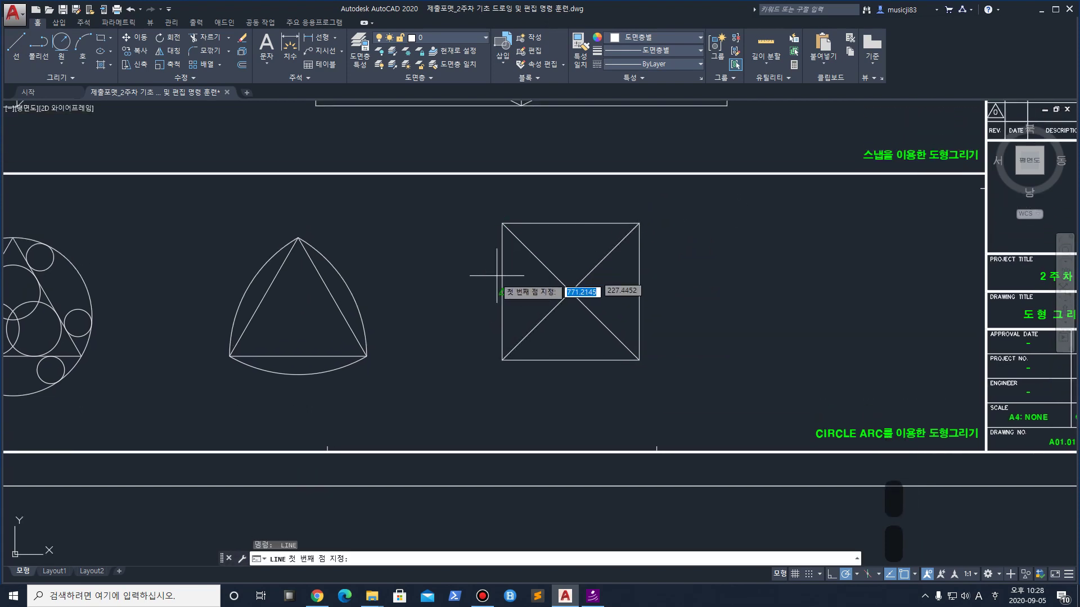
pyautogui.click(502, 292)
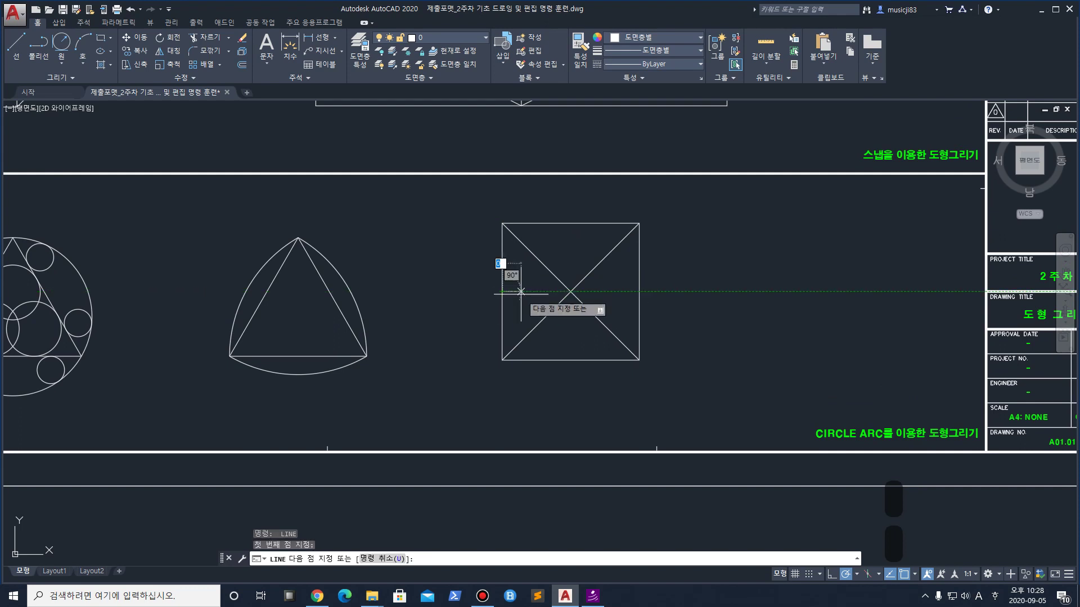
pyautogui.click(639, 292)
pyautogui.press('Return')
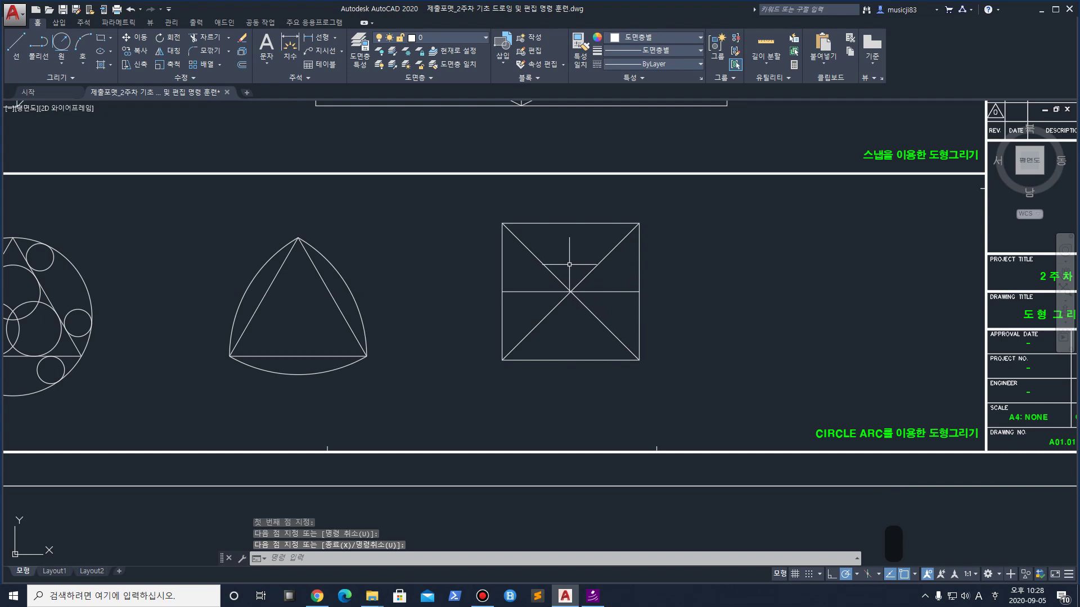
# Draw 2-point circles from the top-right and top-left corners to the square's centre
pyautogui.click(67, 66)
pyautogui.click(97, 134)
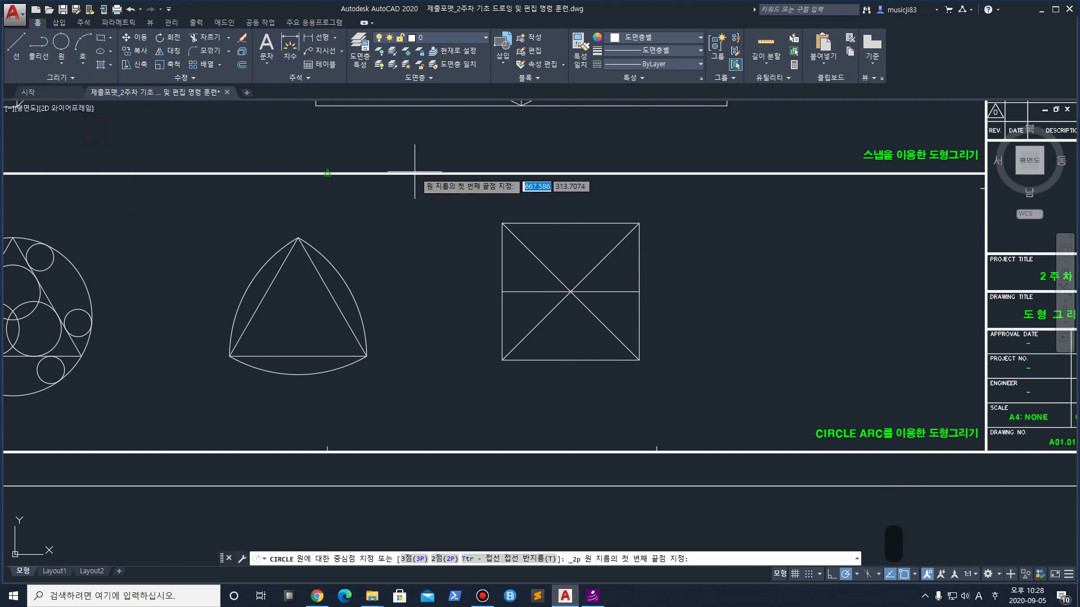
pyautogui.click(639, 223)
pyautogui.click(570, 292)
pyautogui.press('Return')
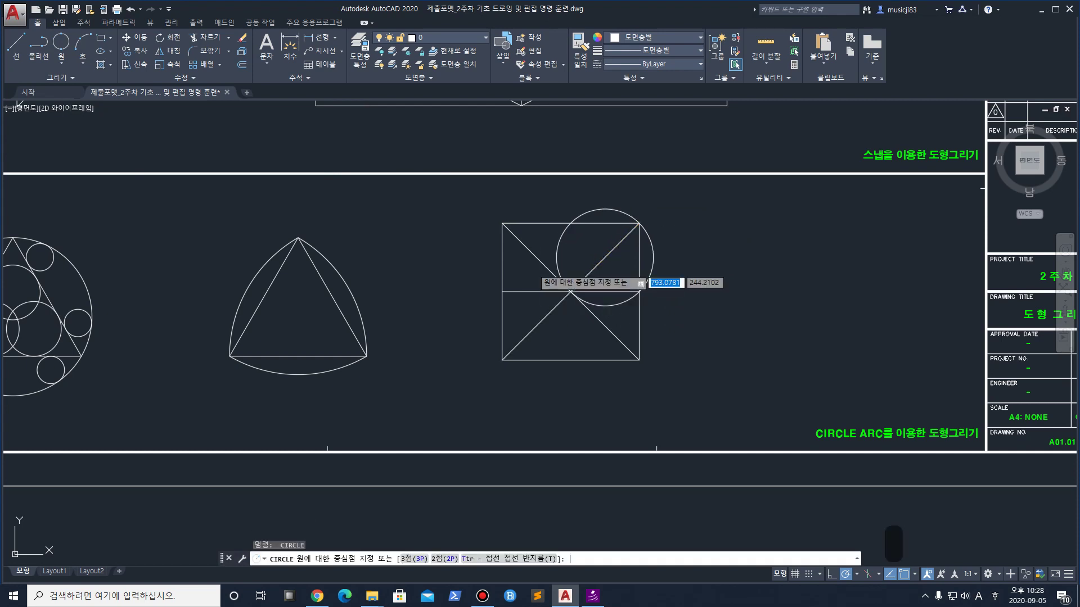
pyautogui.click(501, 224)
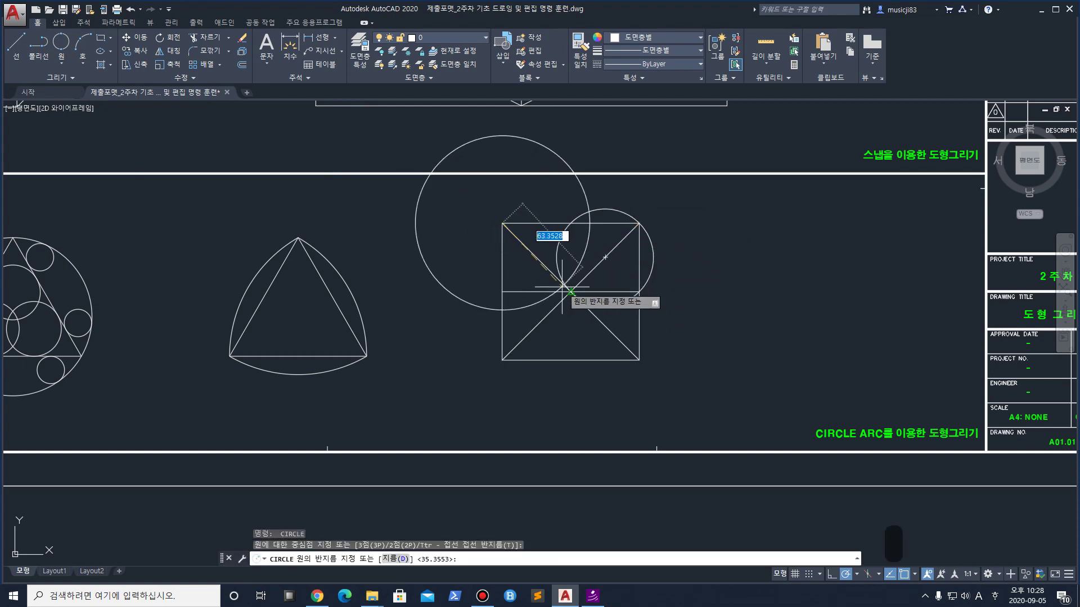
pyautogui.press('Escape')
pyautogui.click(67, 50)
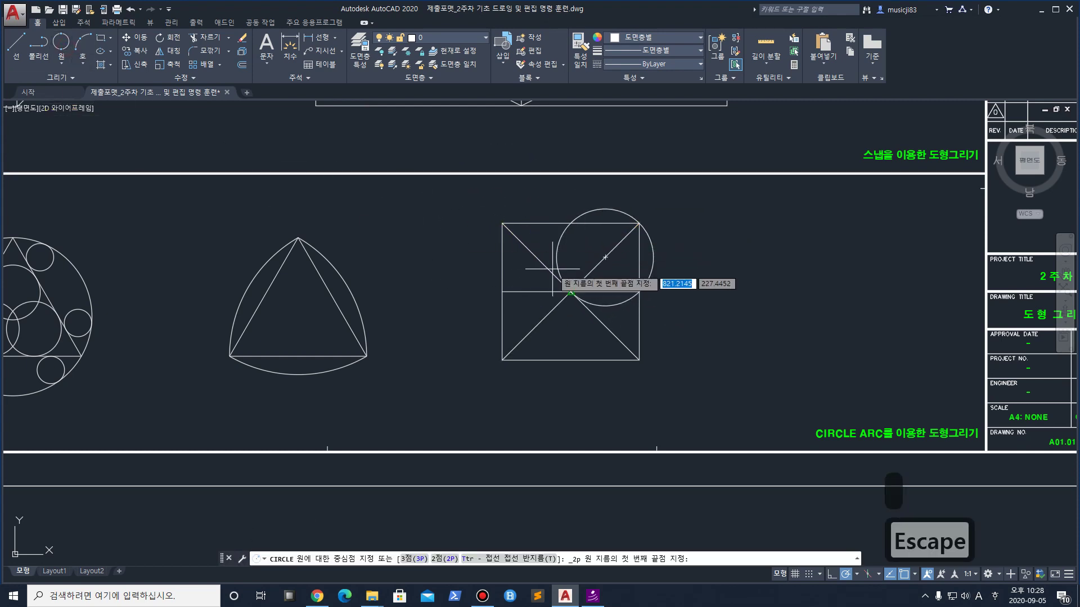
pyautogui.click(502, 223)
pyautogui.click(571, 291)
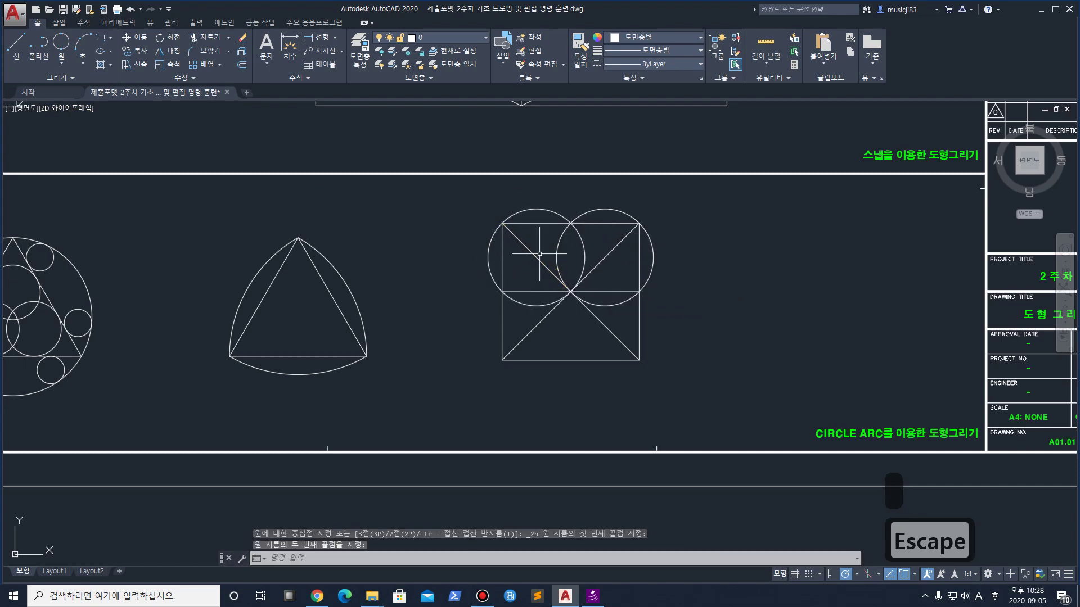
# Add 2-point circles from the centre to the bottom-left and bottom-right corners
pyautogui.click(61, 43)
pyautogui.click(502, 359)
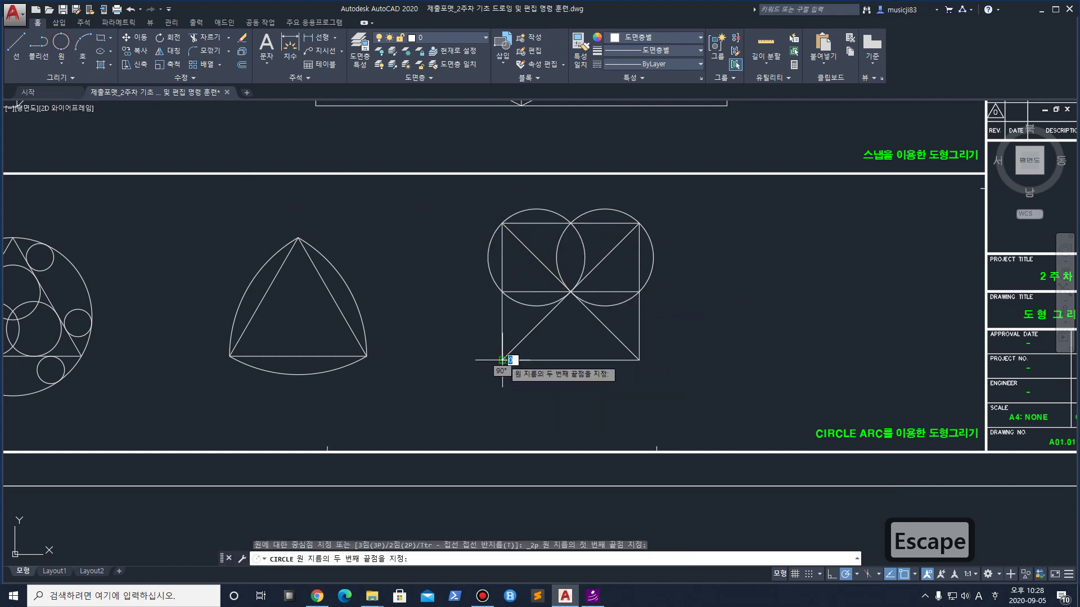
pyautogui.click(571, 292)
pyautogui.click(72, 43)
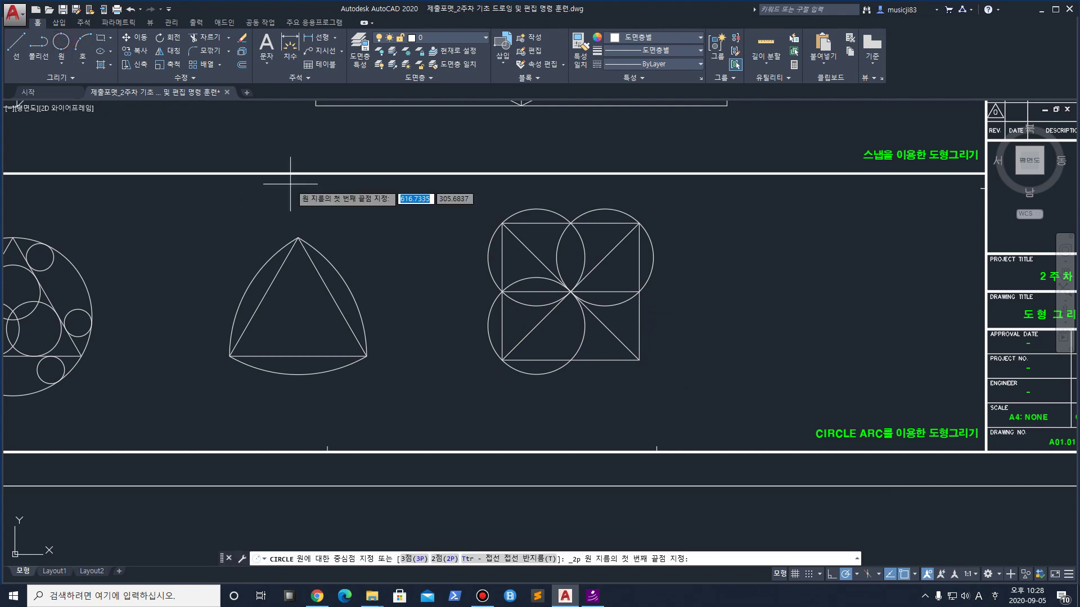
pyautogui.click(571, 292)
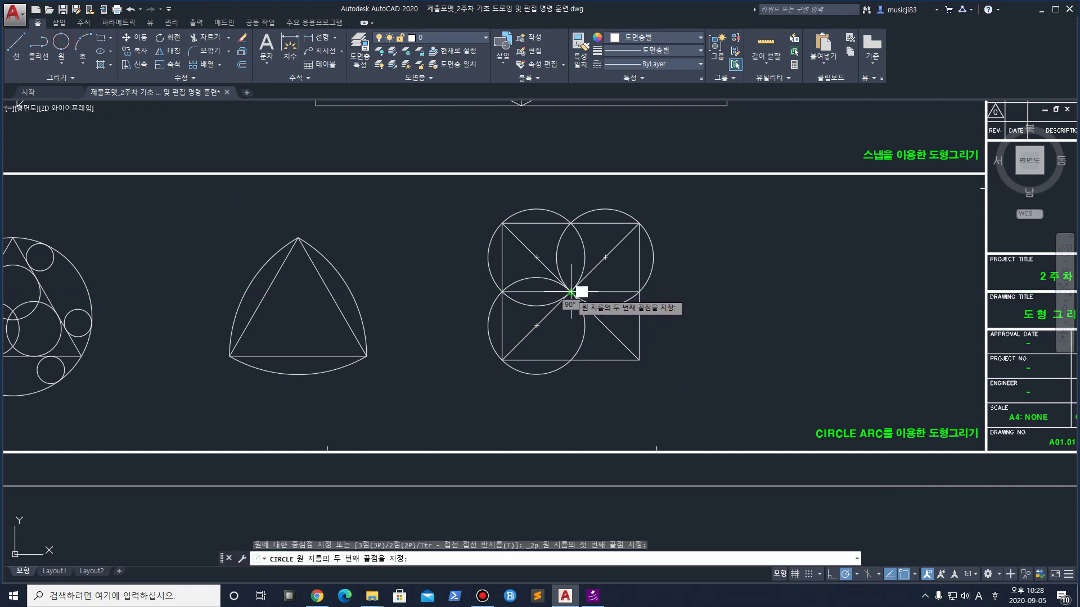
pyautogui.click(640, 360)
pyautogui.scroll(2, 641, 318)
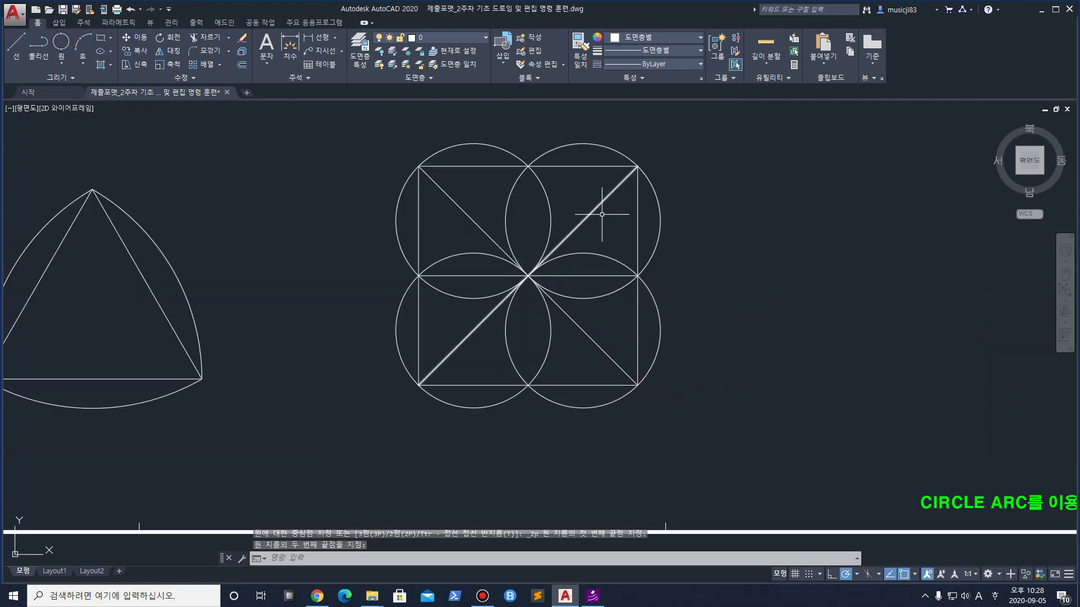
pyautogui.hotkey('ctrl', '1')
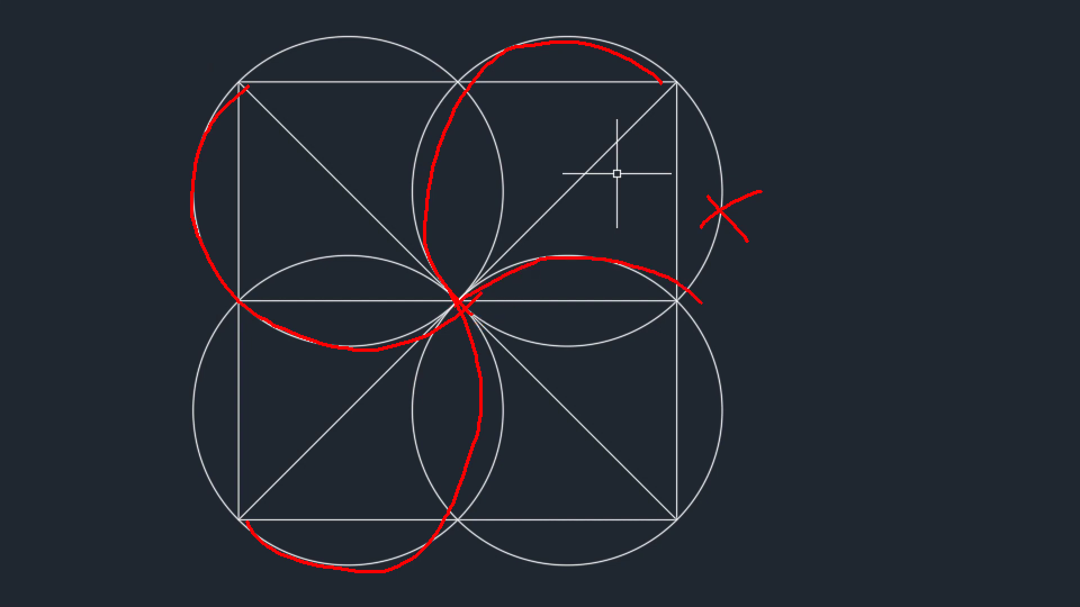
pyautogui.press('Escape')
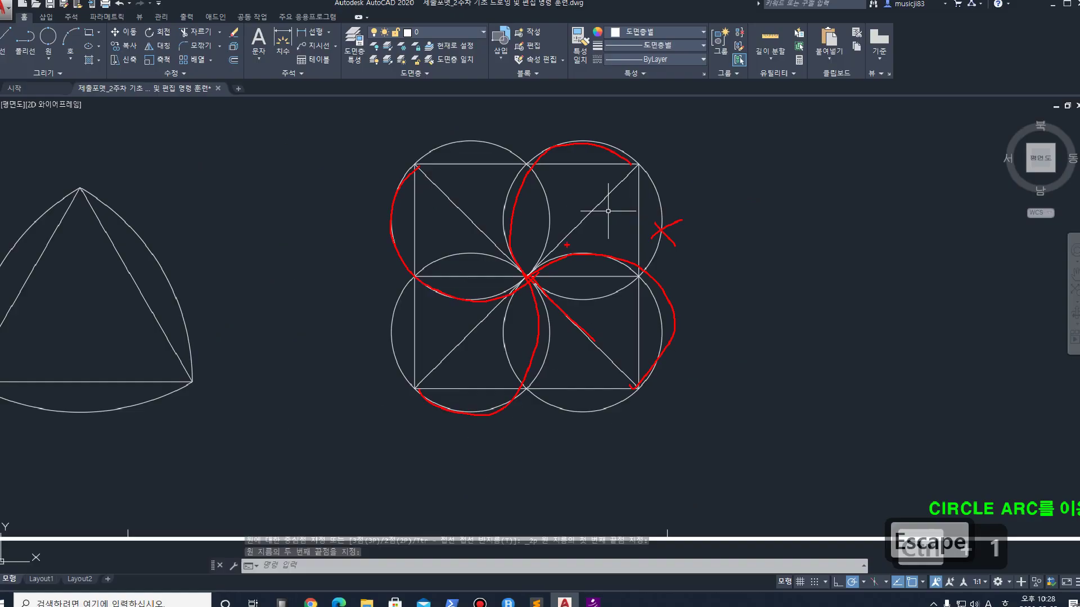
pyautogui.write('tr')
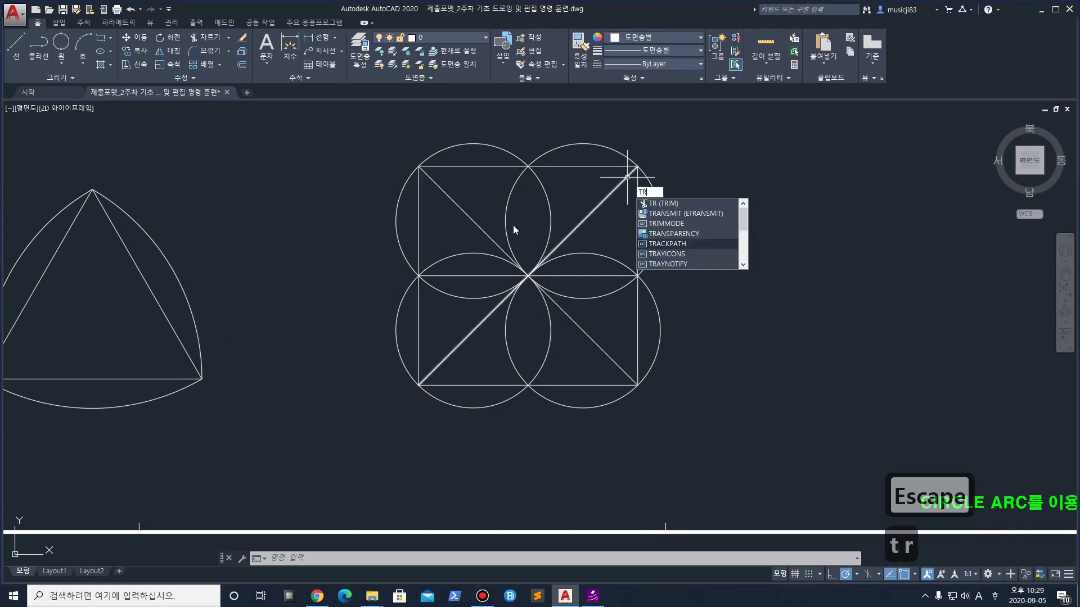
# Trim the upper-right and upper-left circles to half-circles against the diagonals
pyautogui.press('Return')
pyautogui.click(619, 185)
pyautogui.click(622, 155)
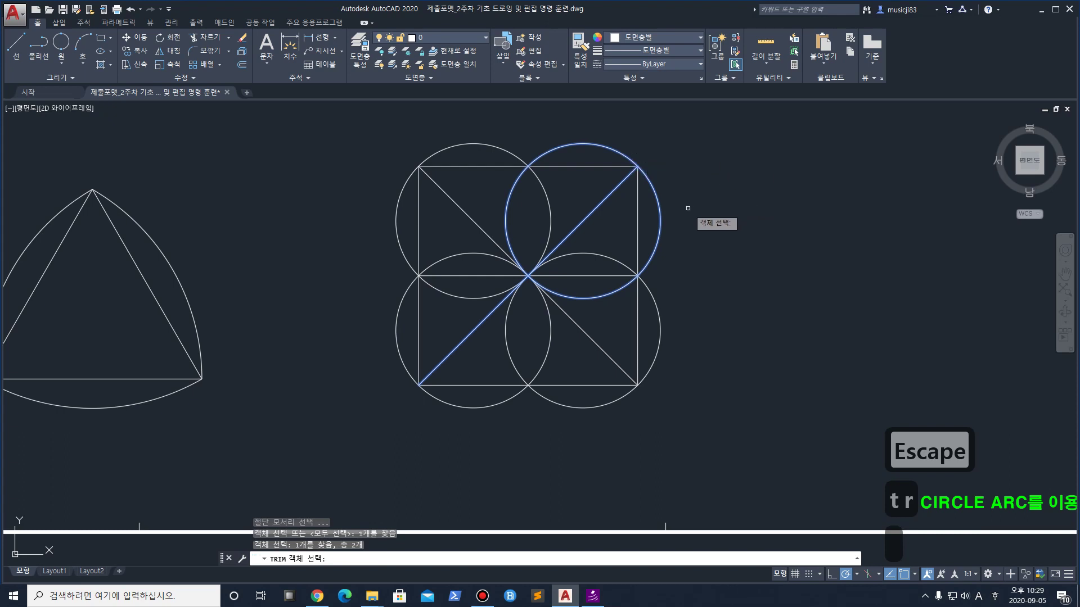
pyautogui.press('Return')
pyautogui.click(658, 229)
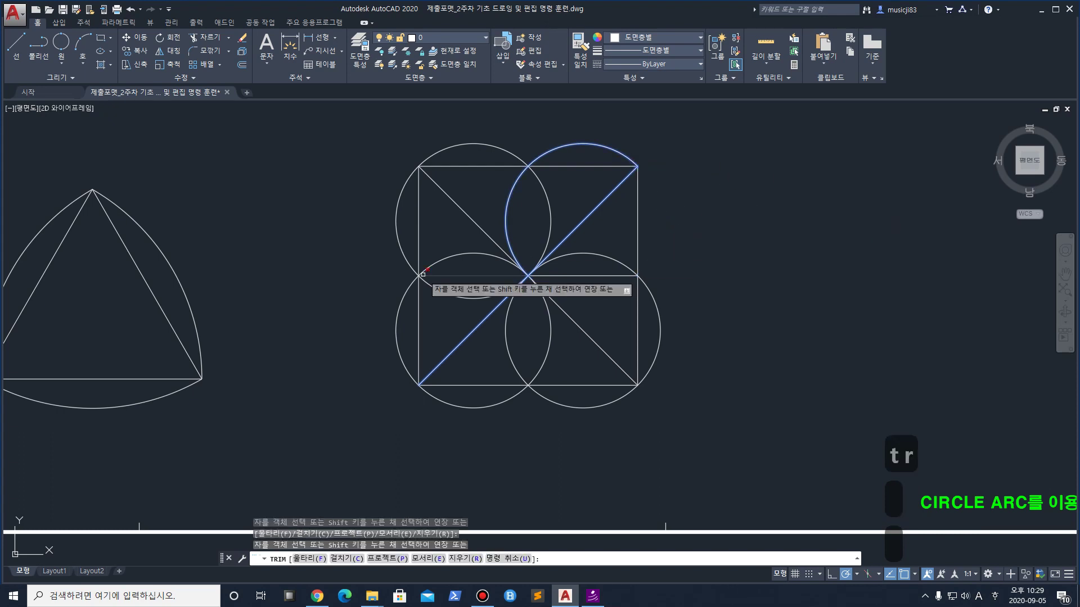
pyautogui.press('Return')
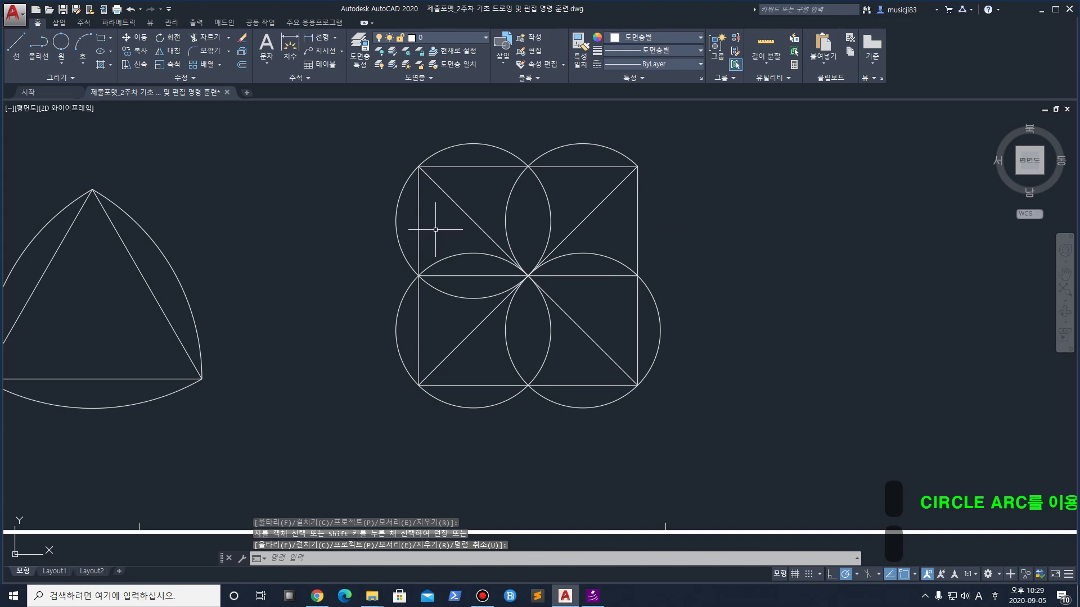
pyautogui.press('Return')
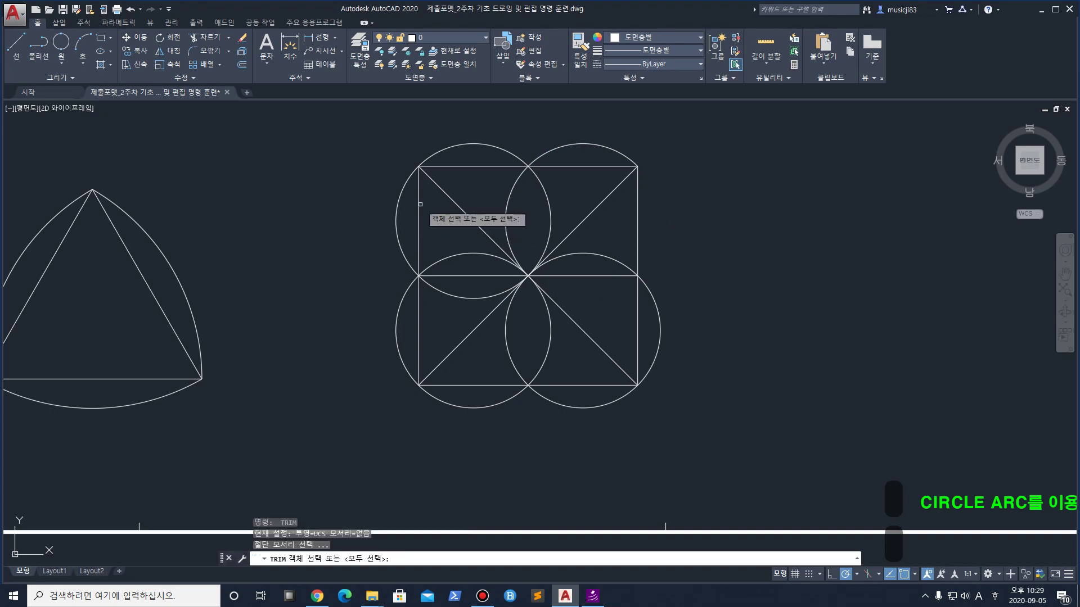
pyautogui.click(427, 177)
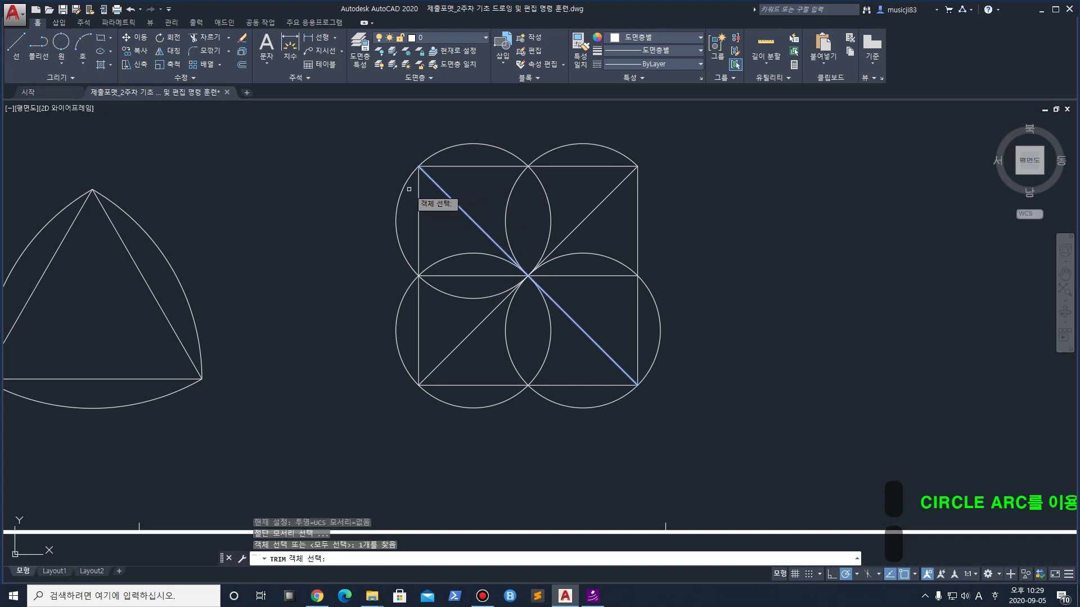
pyautogui.click(400, 195)
pyautogui.press('Return')
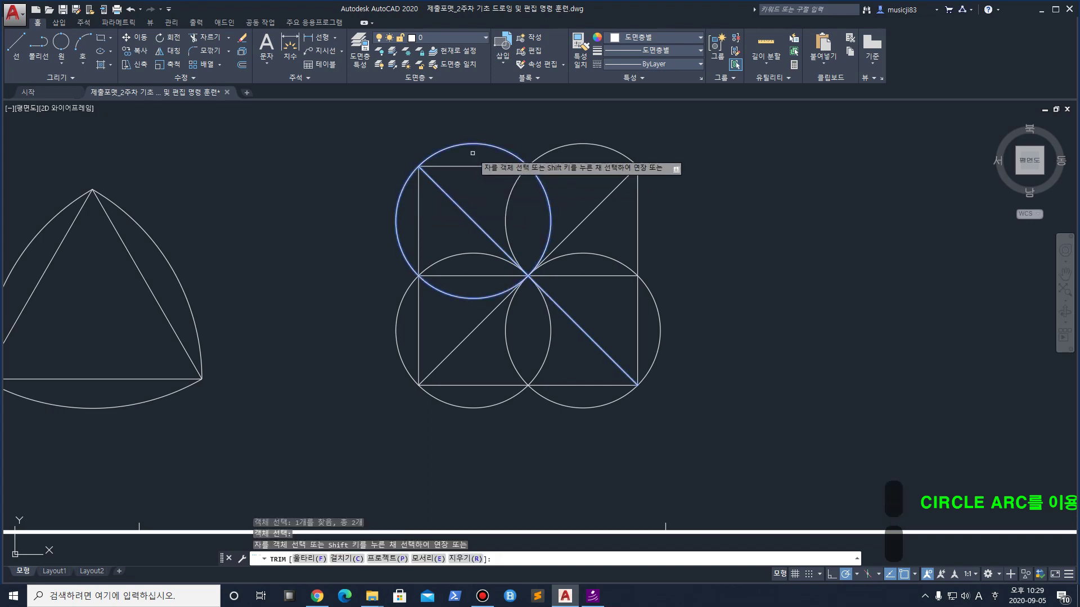
pyautogui.click(470, 138)
pyautogui.click(444, 149)
pyautogui.press('Return')
# Trim the lower-left and lower-right circles to half-circles against the diagonals
pyautogui.press('Return')
pyautogui.click(450, 352)
pyautogui.click(400, 354)
pyautogui.press('Return')
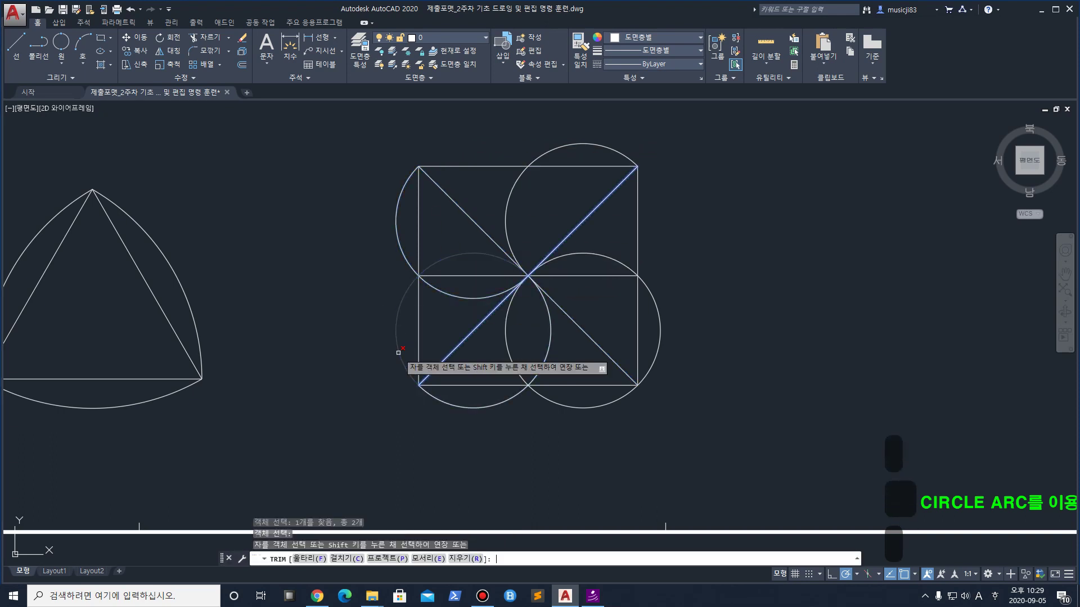
pyautogui.click(397, 340)
pyautogui.press('Return')
pyautogui.press('Return')
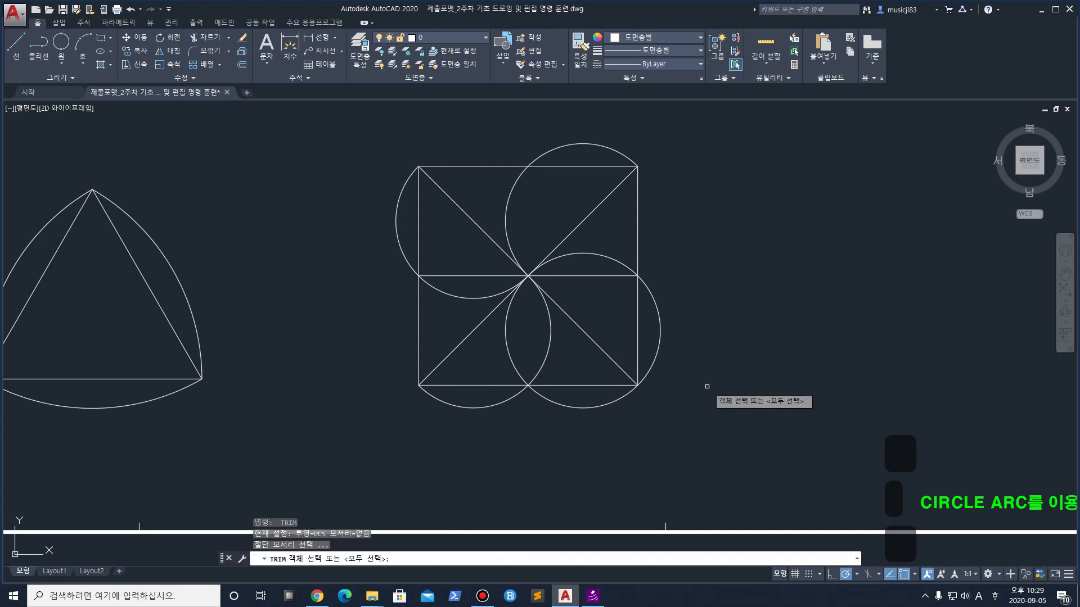
pyautogui.click(631, 364)
pyautogui.click(605, 345)
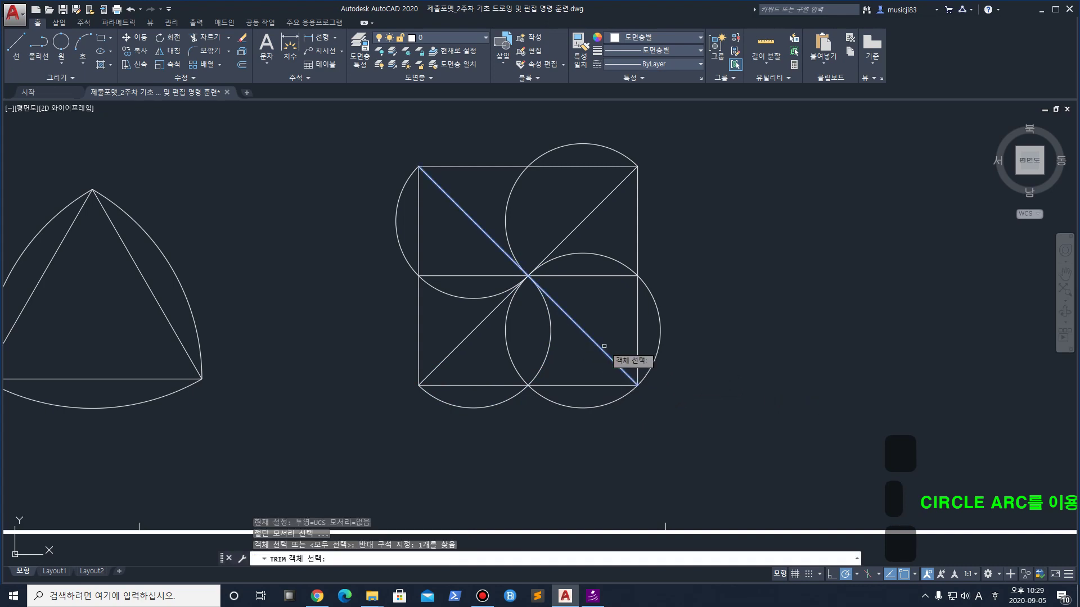
pyautogui.click(662, 340)
pyautogui.press('Return')
pyautogui.click(623, 394)
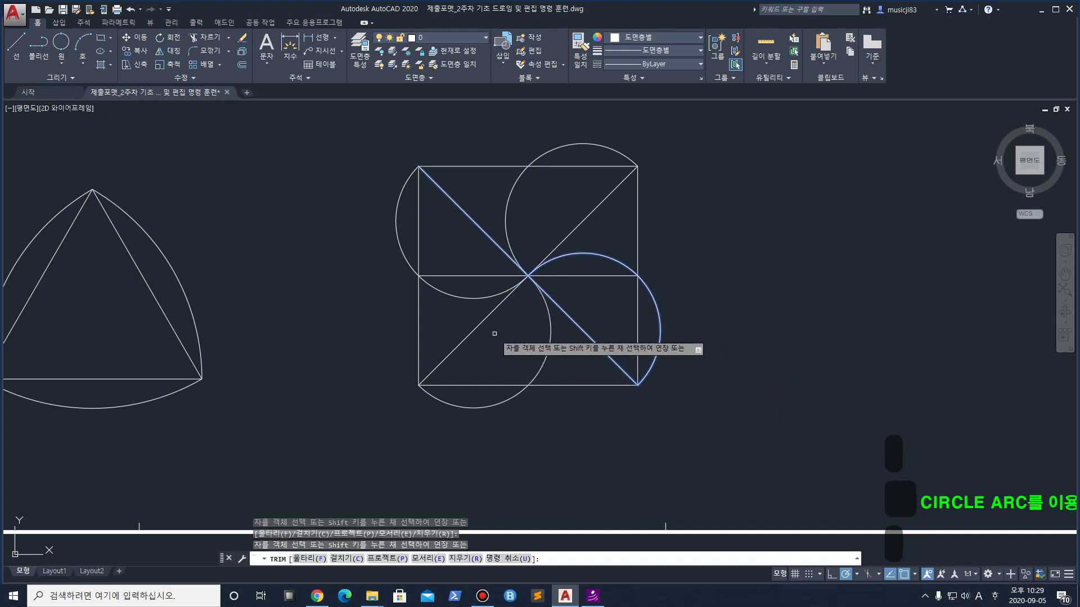
pyautogui.press('Return')
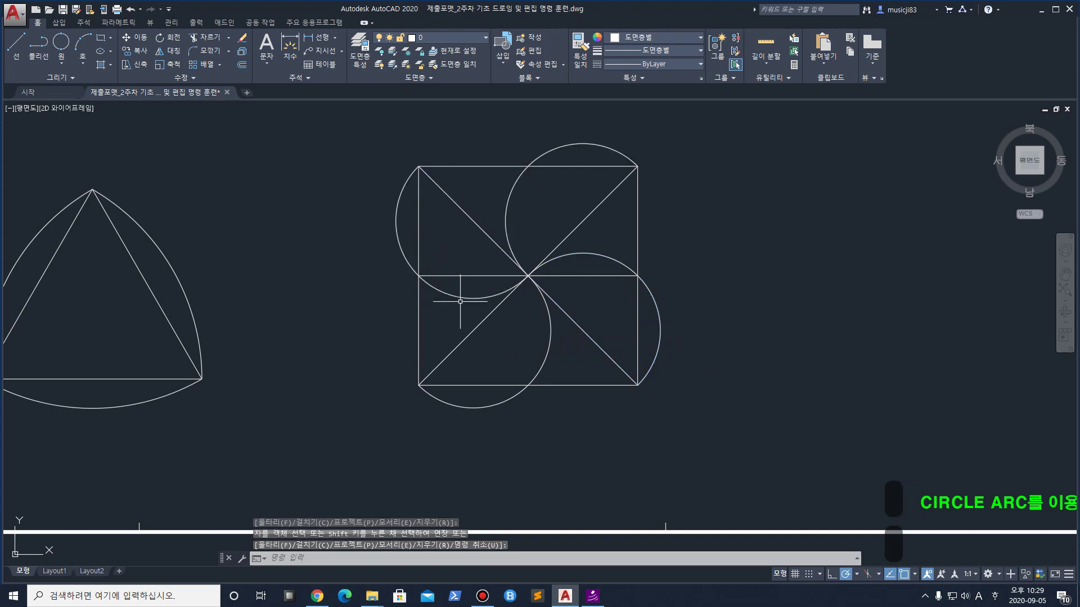
# Draw a 2-point circle from the square's top midpoint to its bottom midpoint
pyautogui.click(61, 44)
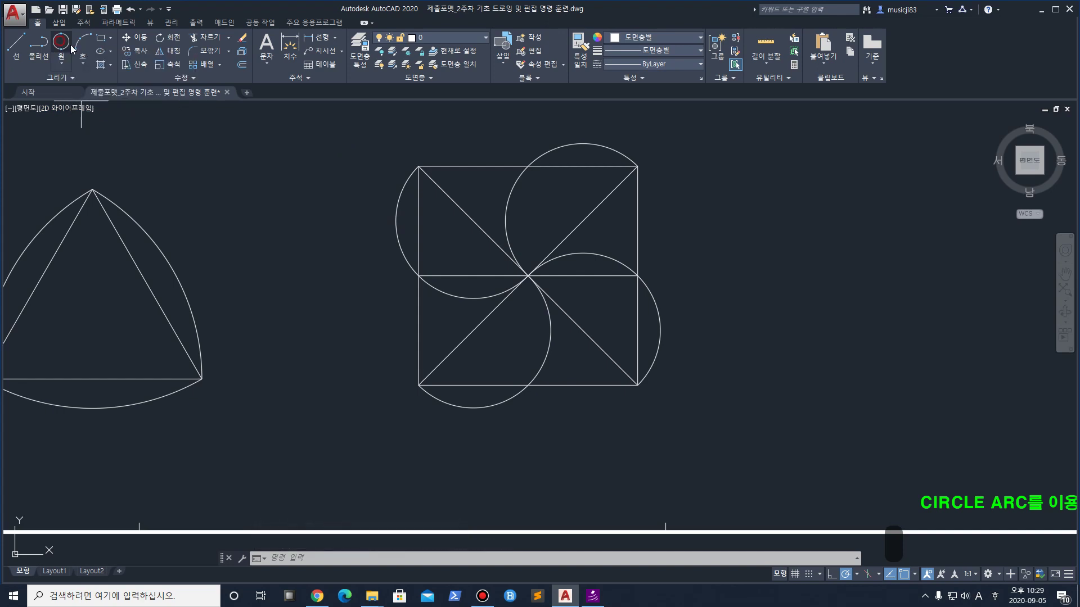
pyautogui.click(527, 167)
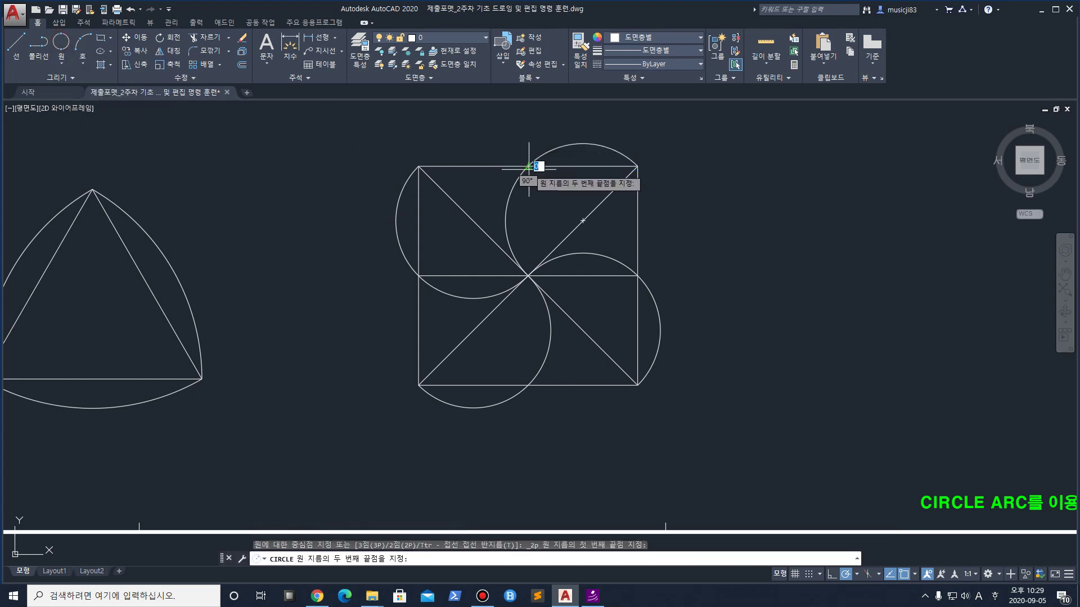
pyautogui.click(529, 385)
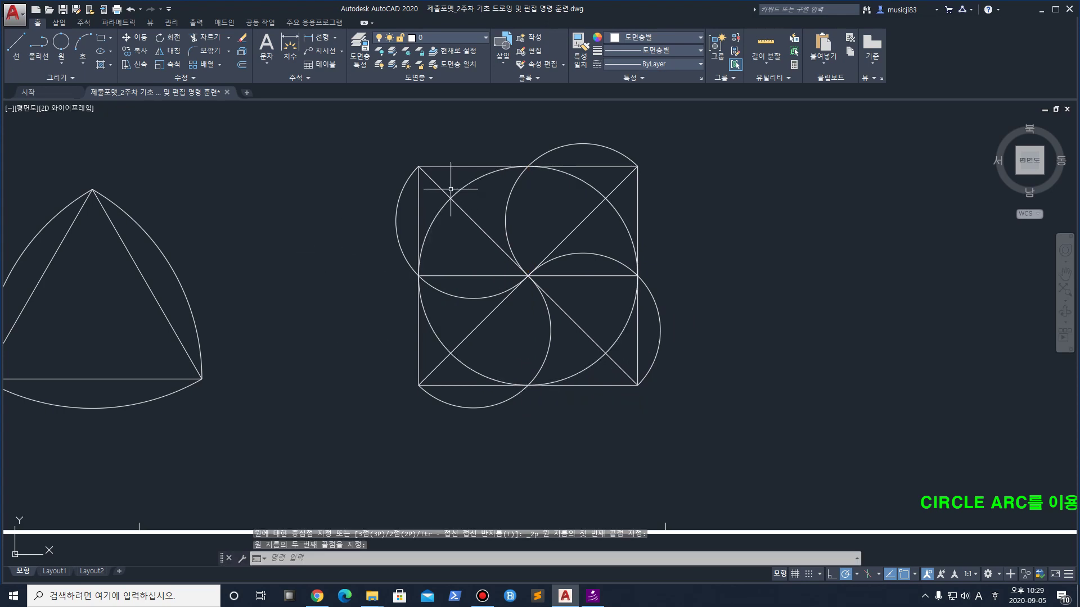
# Try the Tan,Tan,Tan circle option, then cancel it and close the Circle dropdown
pyautogui.click(66, 60)
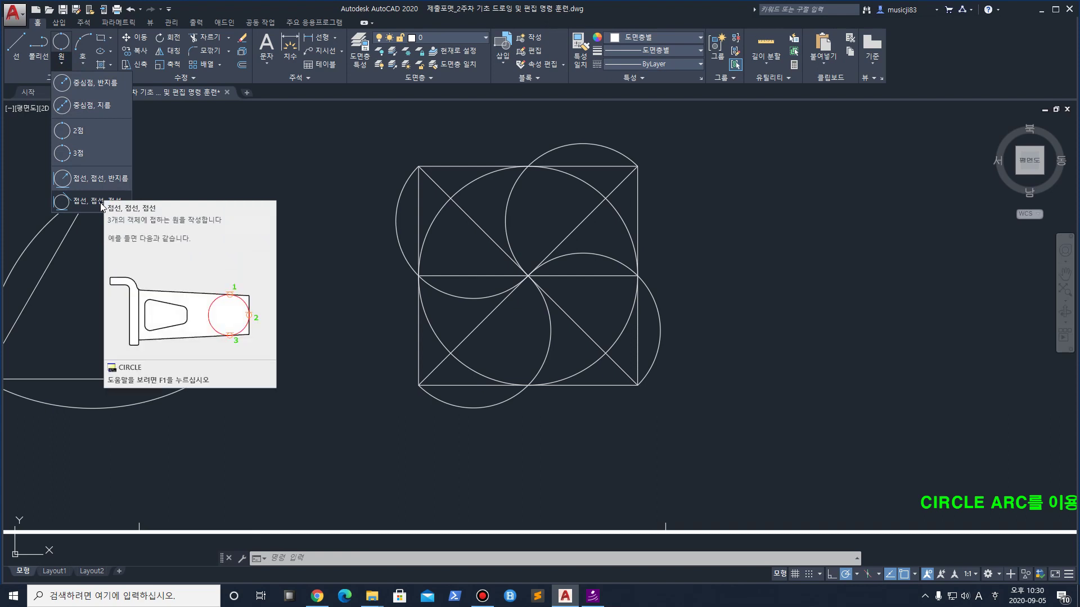
pyautogui.click(100, 202)
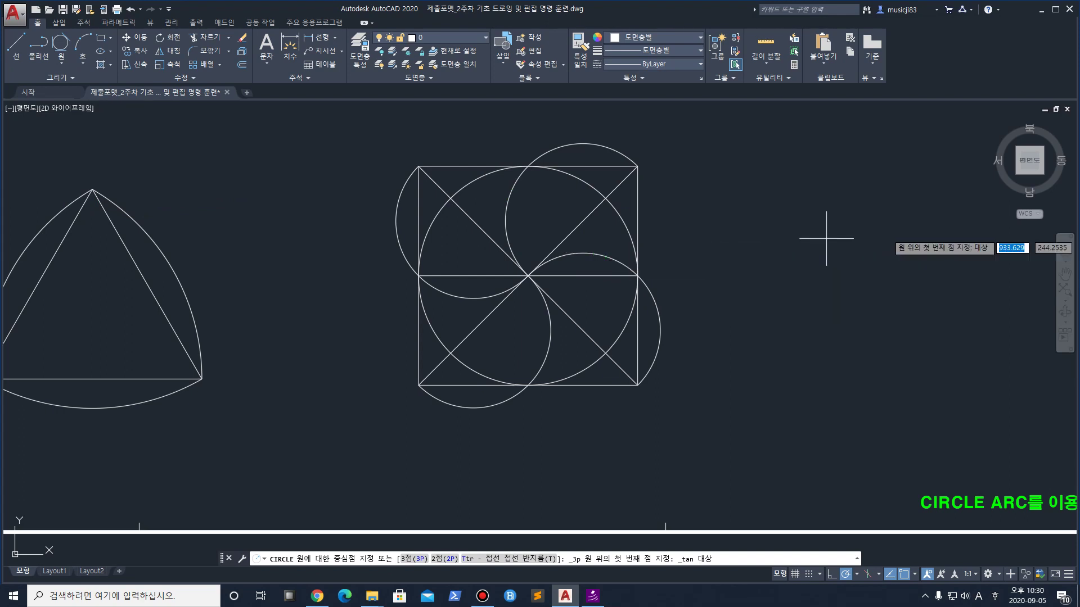
pyautogui.press('Escape')
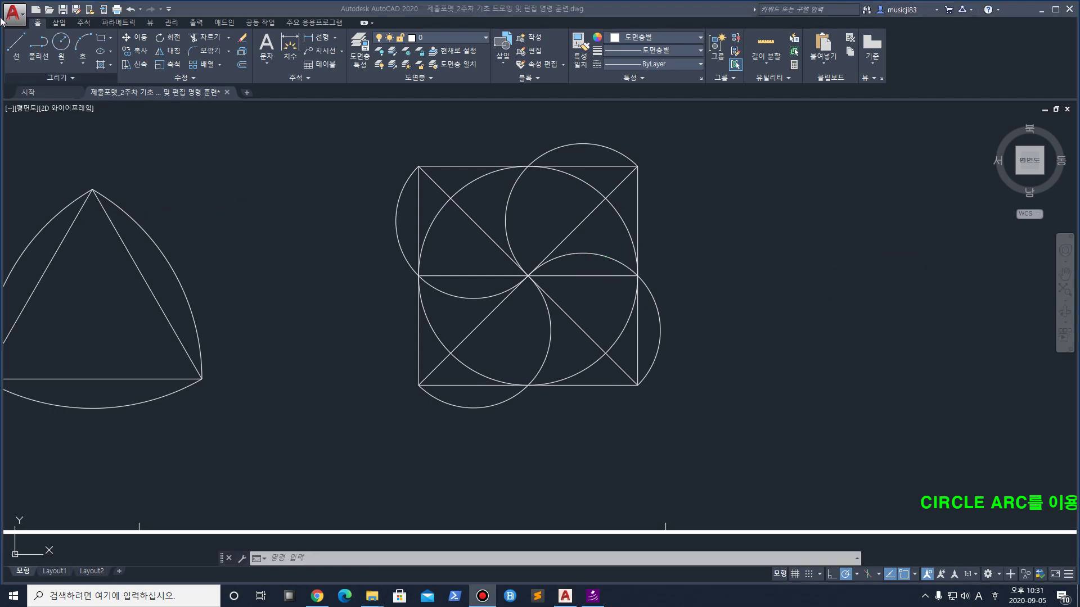
pyautogui.click(63, 72)
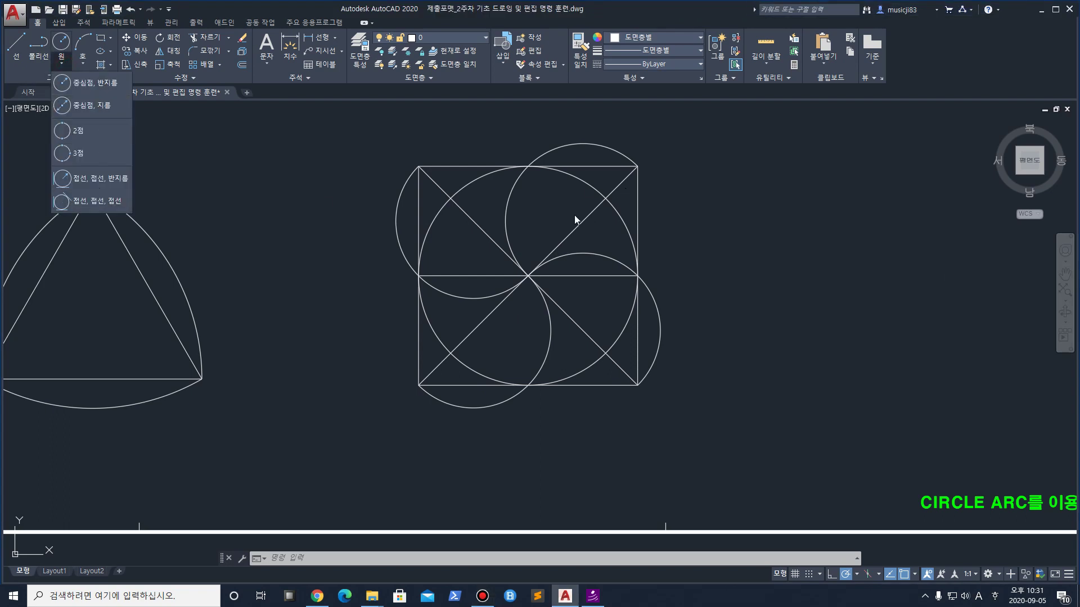
pyautogui.press('Escape')
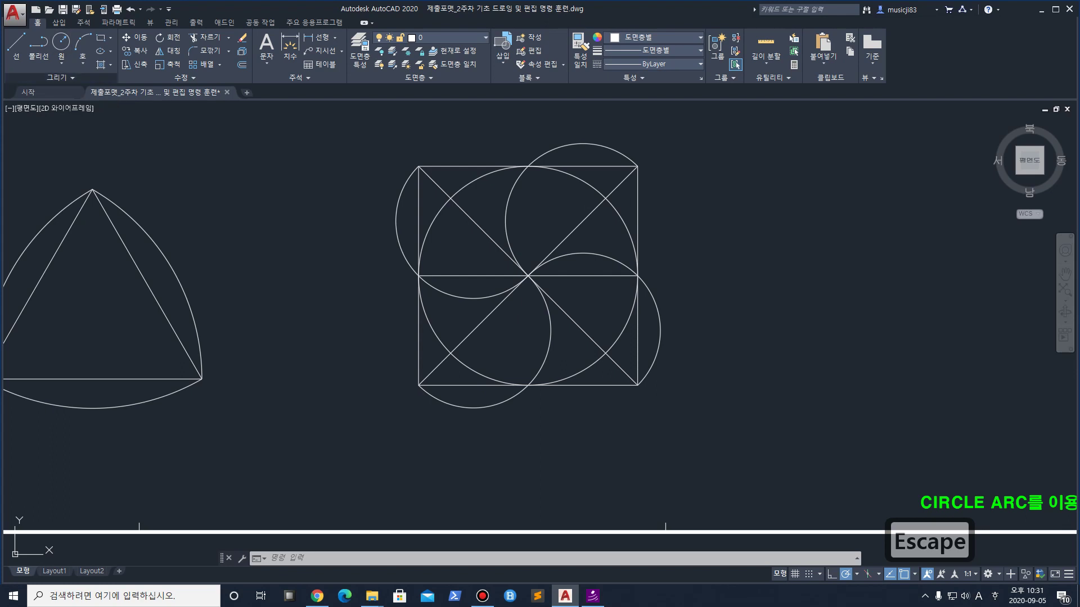
pyautogui.write('c')
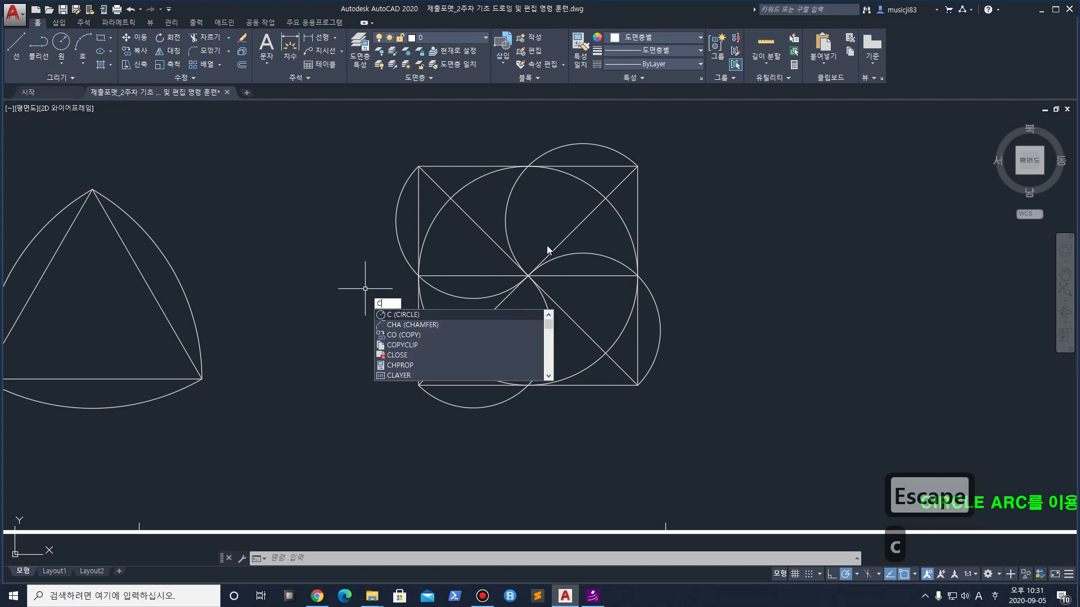
pyautogui.press('space')
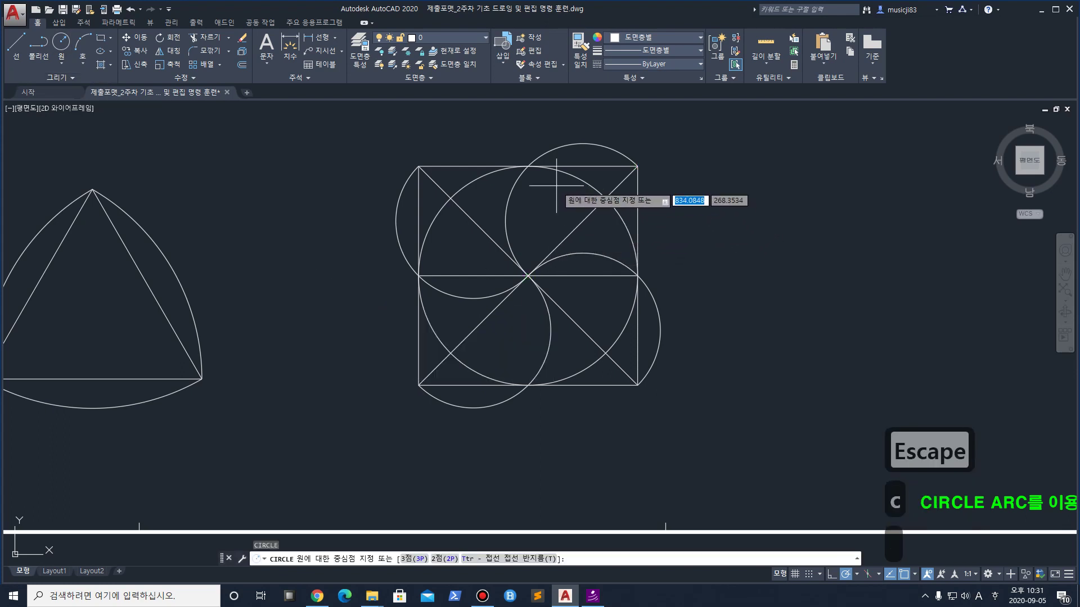
pyautogui.hotkey('ctrl', '1')
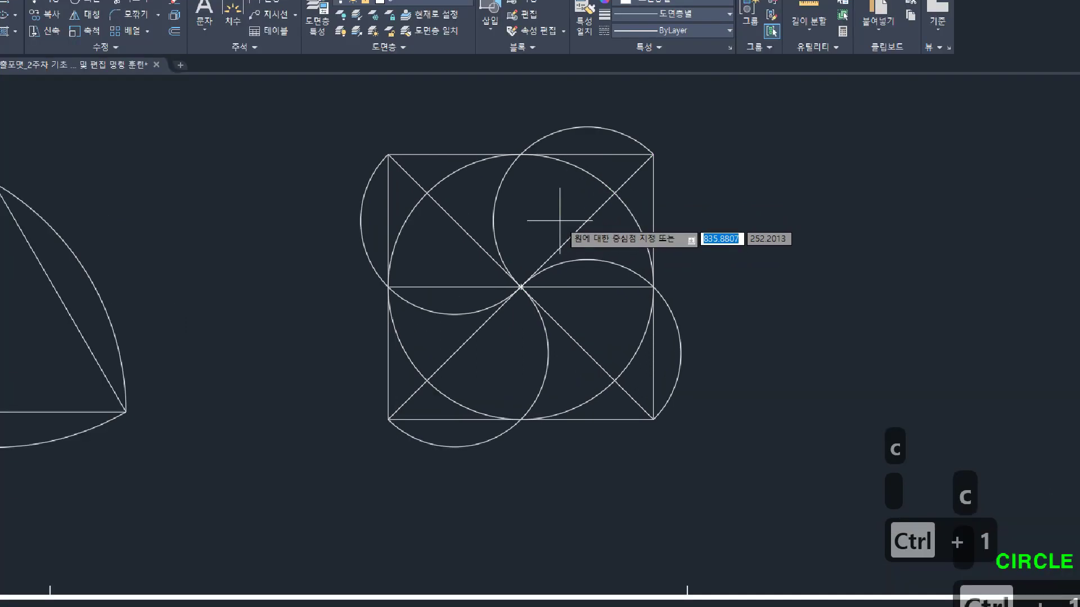
pyautogui.moveTo(565, 81); pyautogui.dragTo(451, 297)
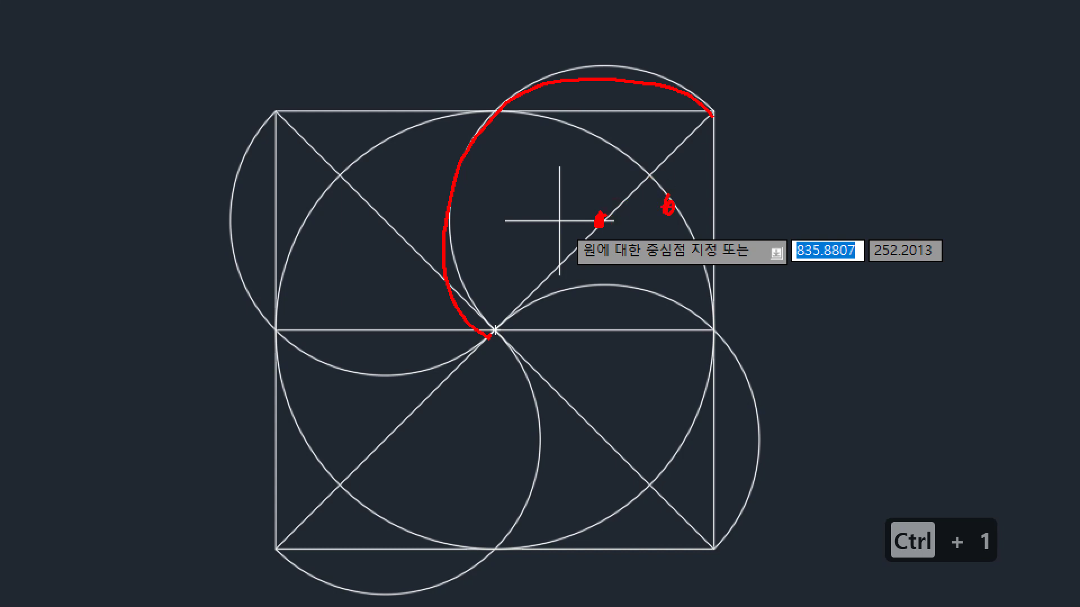
pyautogui.press('Escape')
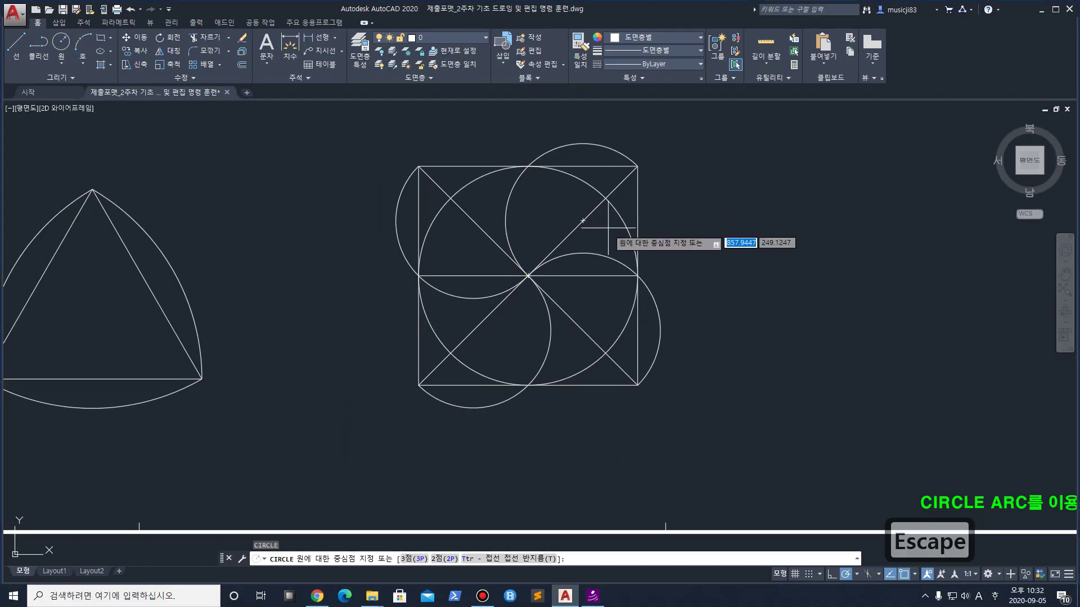
pyautogui.press('Escape')
pyautogui.press('Escape')
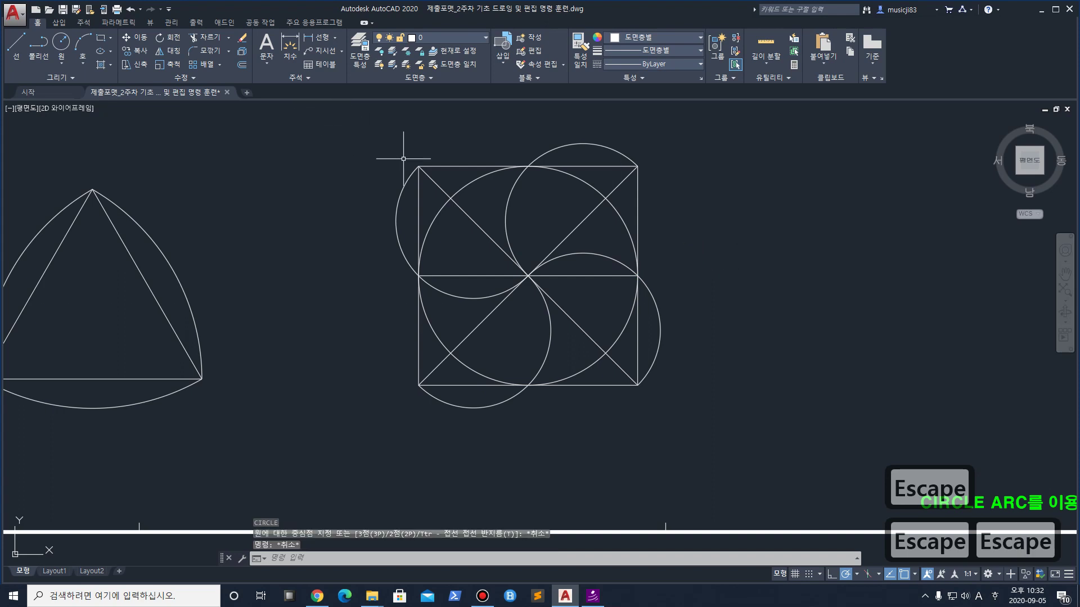
pyautogui.write('c')
pyautogui.press('space')
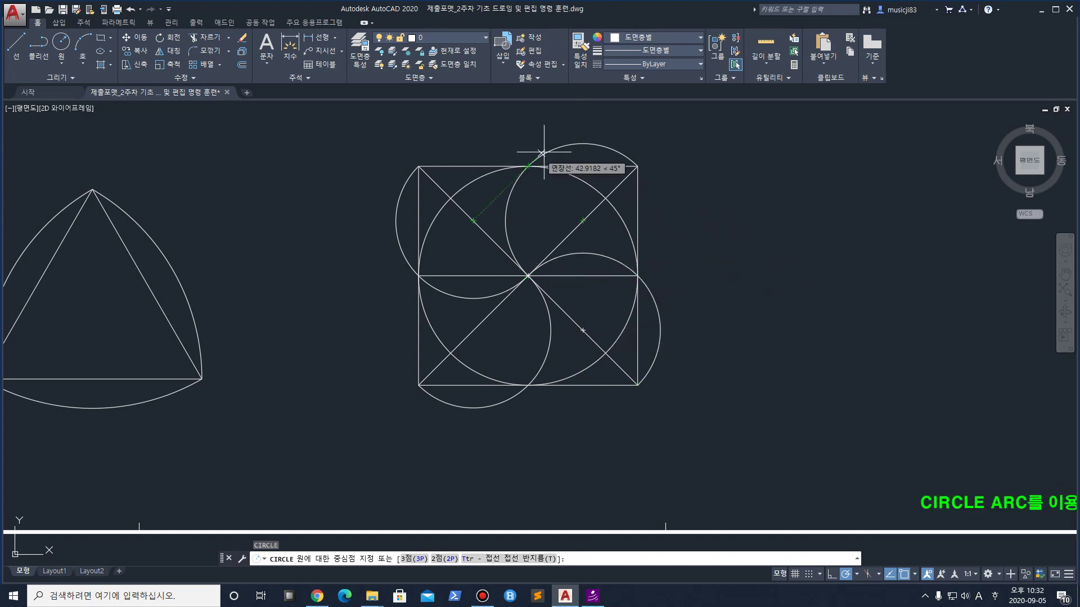
pyautogui.press('Escape')
pyautogui.press('Escape')
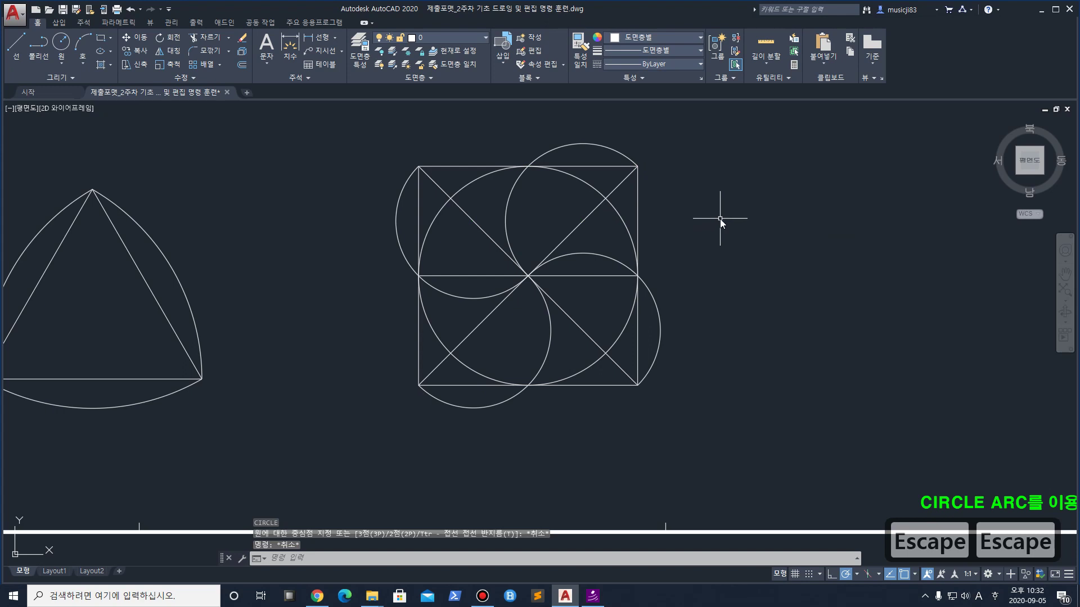
pyautogui.write('c')
pyautogui.press('Return')
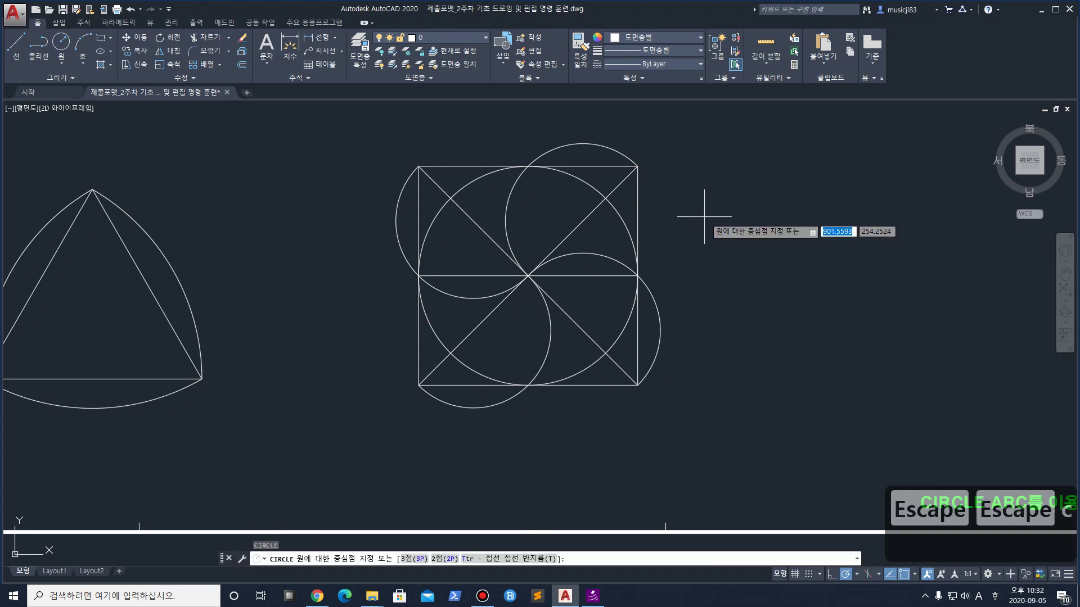
pyautogui.hotkey('ctrl', '1')
pyautogui.click(705, 210)
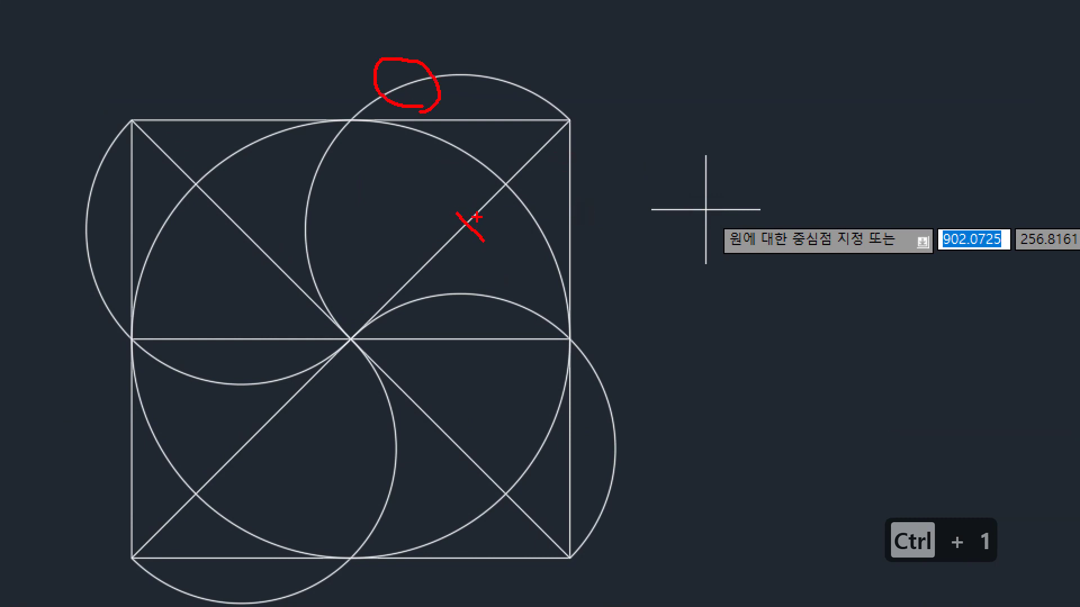
pyautogui.press('Escape')
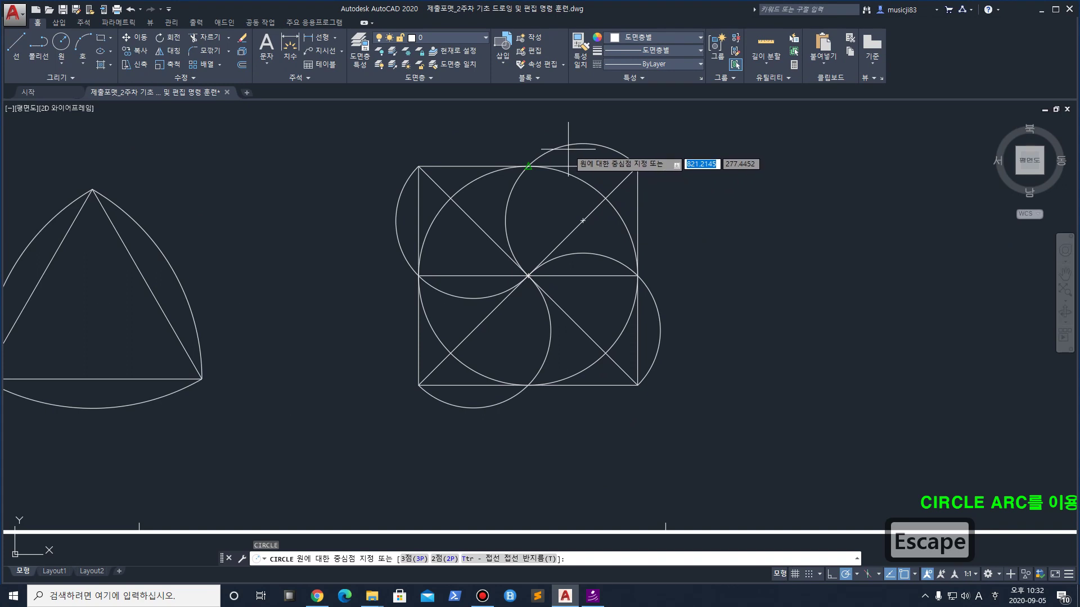
pyautogui.click(583, 220)
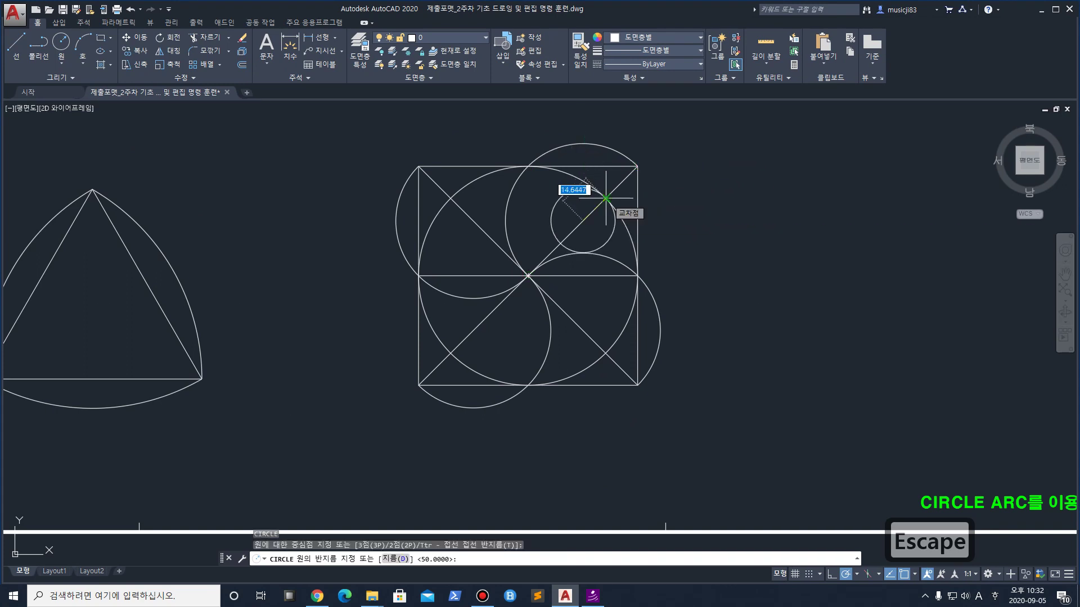
# Finish the first radius-14.6447 circle and add matching ones in the lower-right and lower-left quarters
pyautogui.click(605, 198)
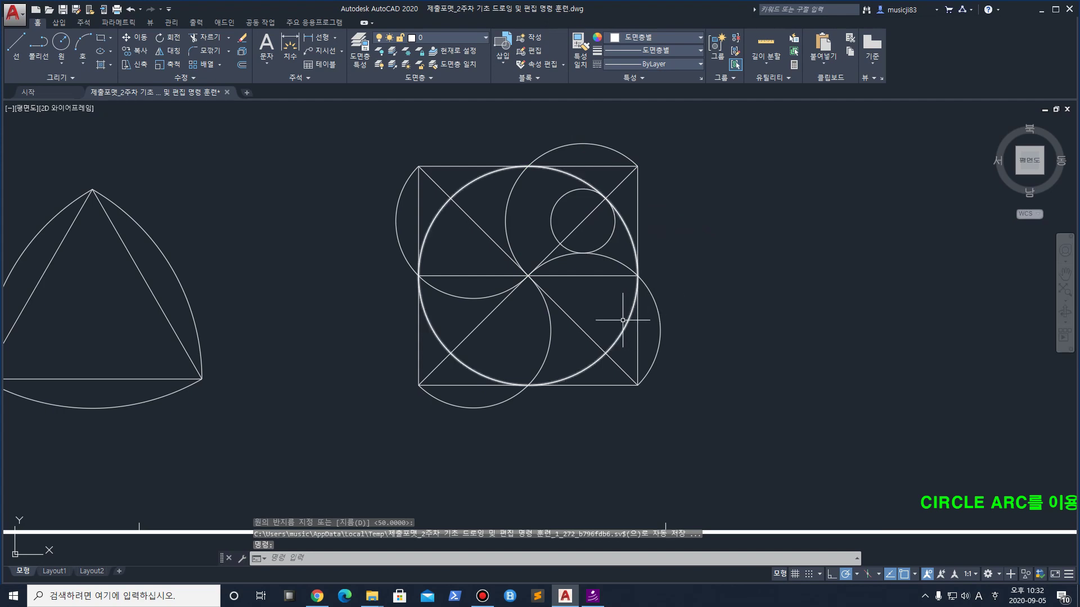
pyautogui.press('space')
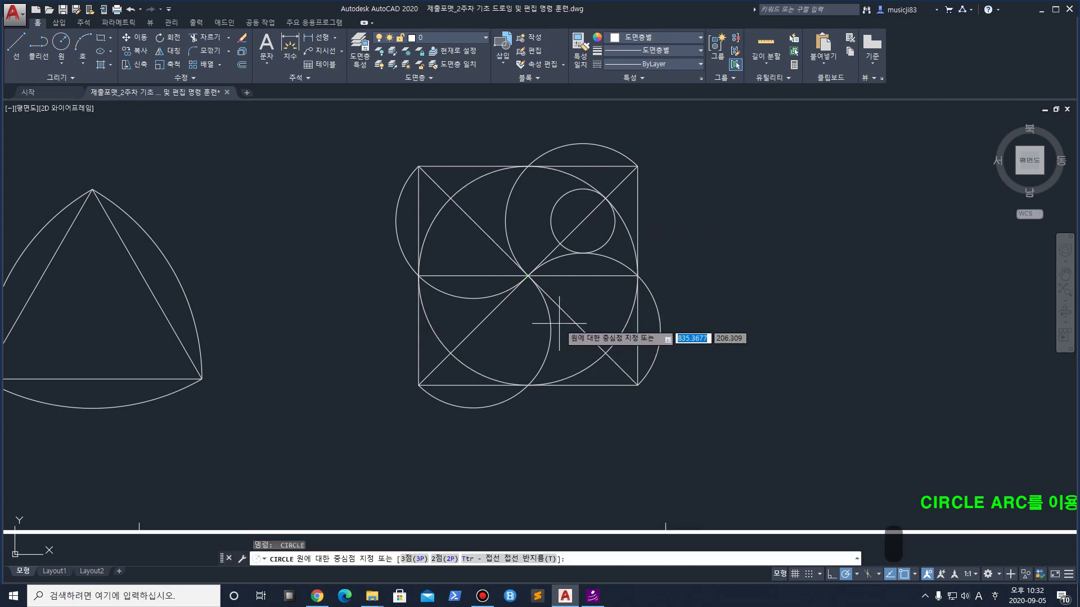
pyautogui.click(587, 329)
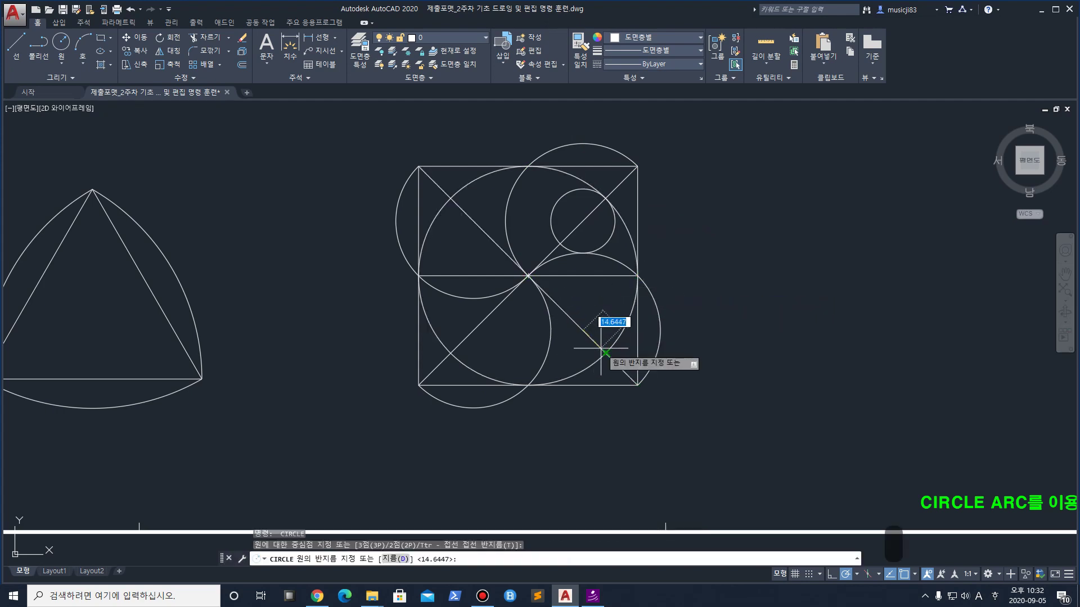
pyautogui.click(609, 355)
pyautogui.press('space')
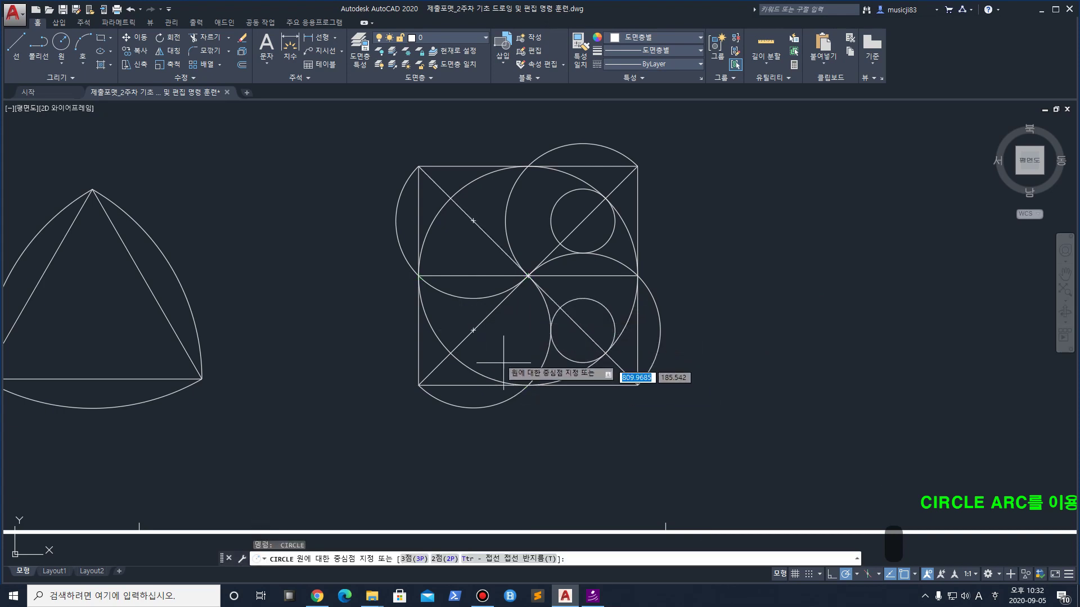
pyautogui.click(473, 330)
pyautogui.click(450, 353)
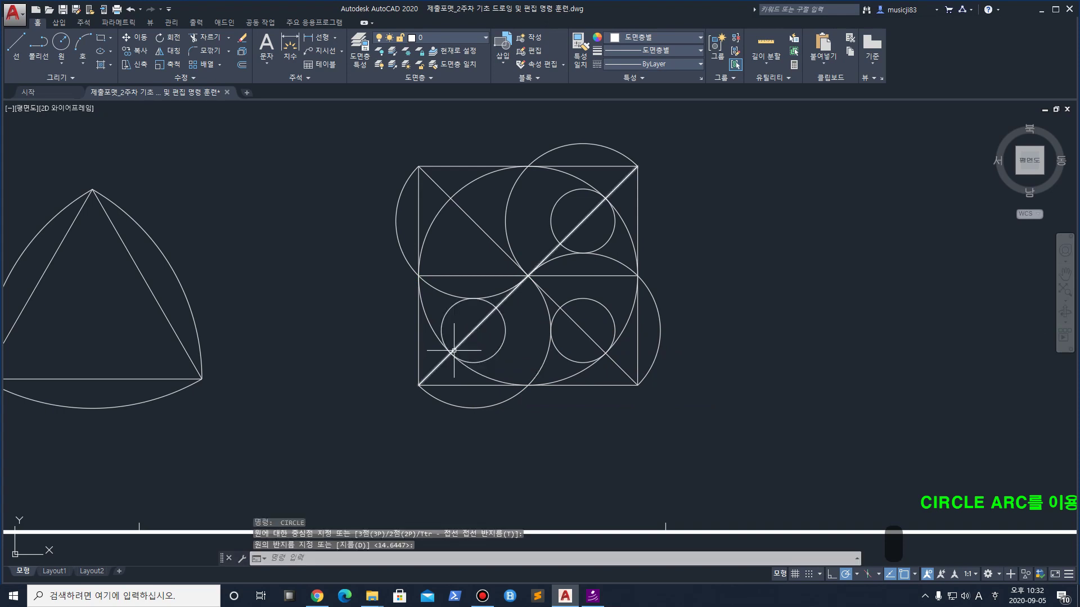
# Dismiss the accidental Block Definition dialog and add the upper-left quarter's small circle
pyautogui.write('b')
pyautogui.press('Return')
pyautogui.click(629, 388)
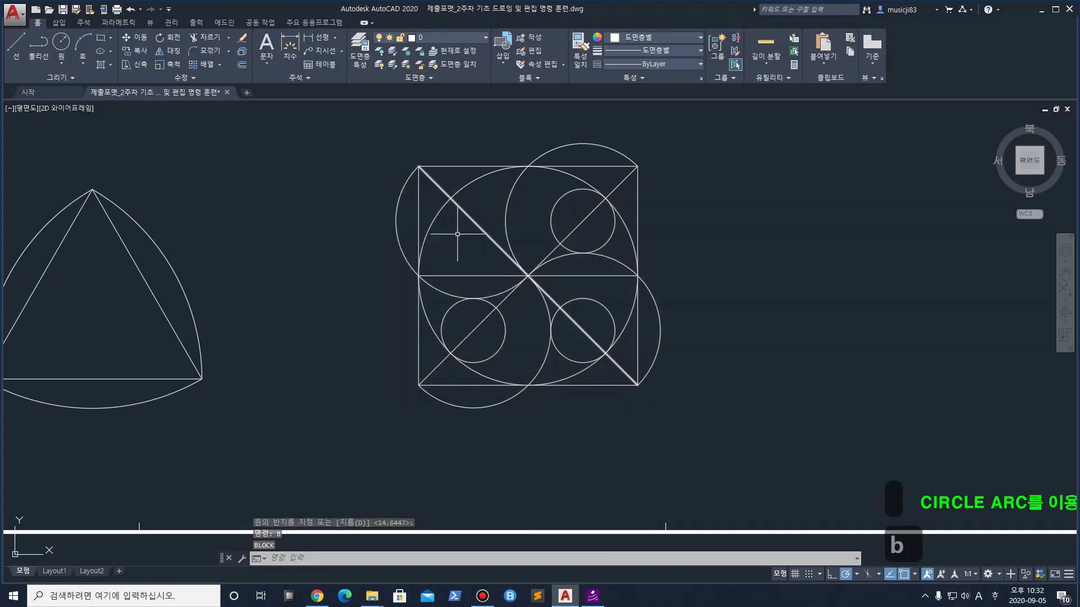
pyautogui.click(61, 44)
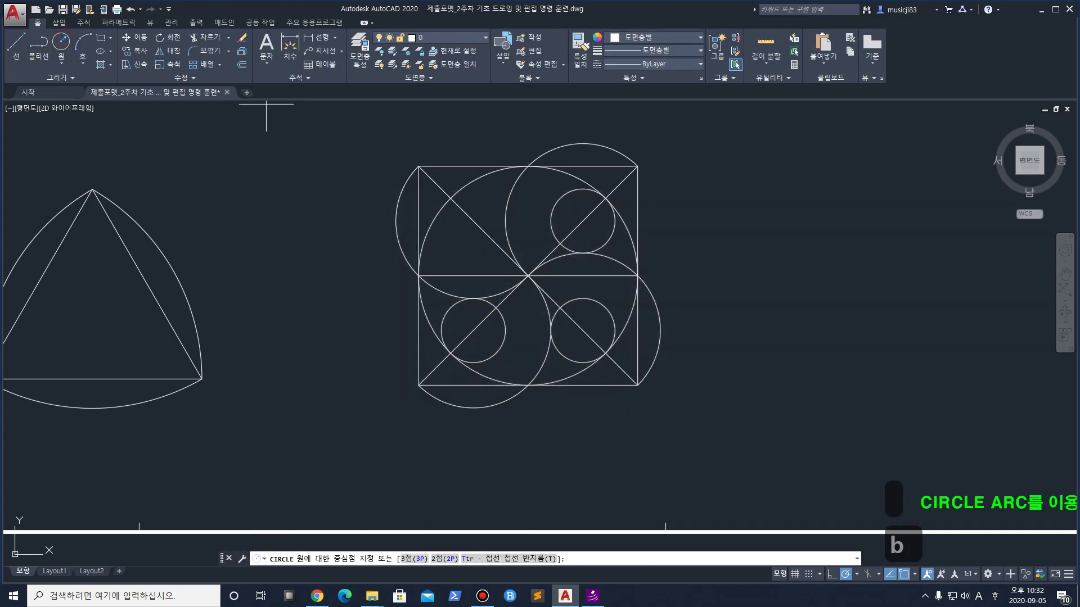
pyautogui.click(473, 220)
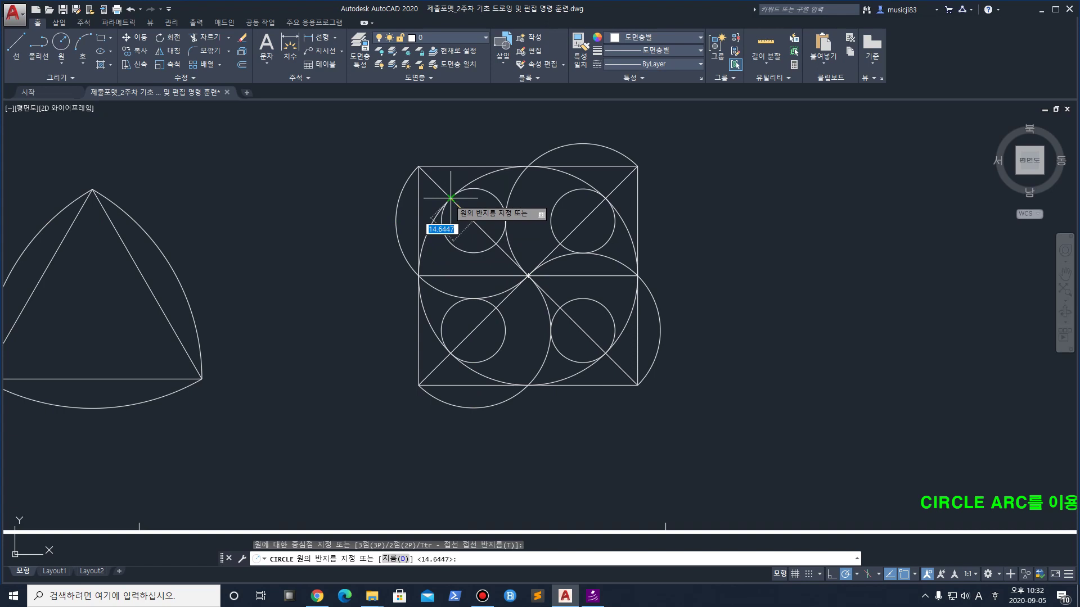
pyautogui.click(450, 198)
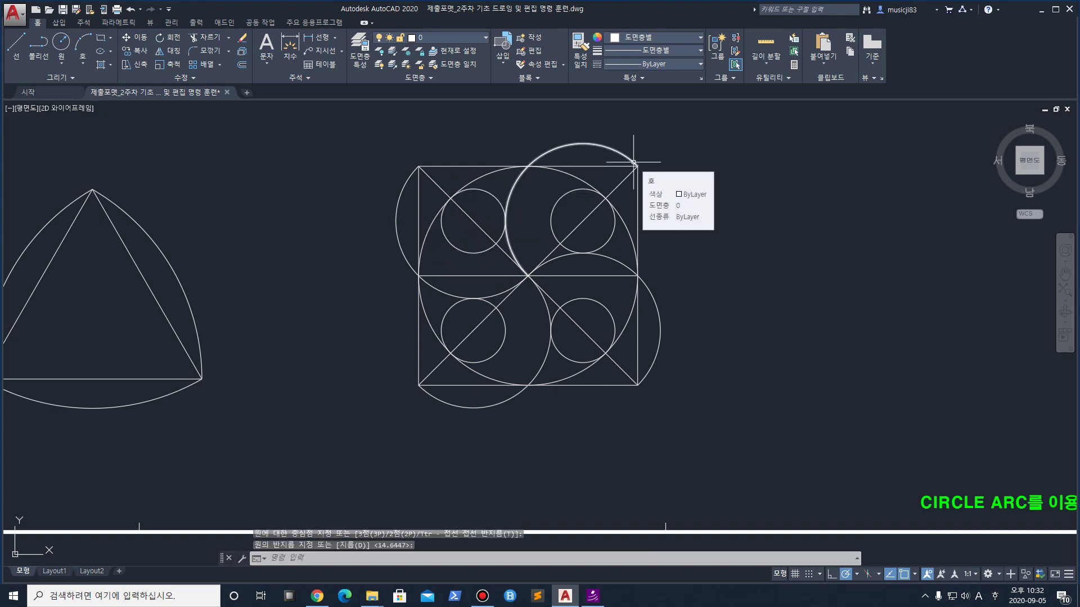
# Move the circle-in-circle figure slightly to the right
pyautogui.scroll(-6, 719, 236)
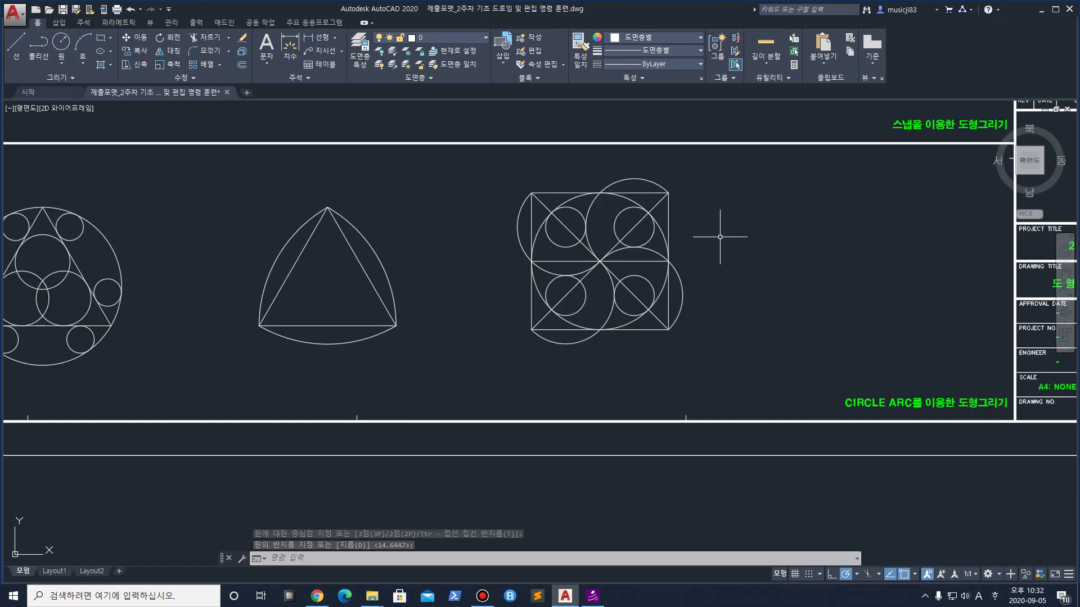
pyautogui.moveTo(556, 240); pyautogui.dragTo(528, 348, button='middle')
pyautogui.scroll(-3, 527, 349)
pyautogui.scroll(3, 508, 360)
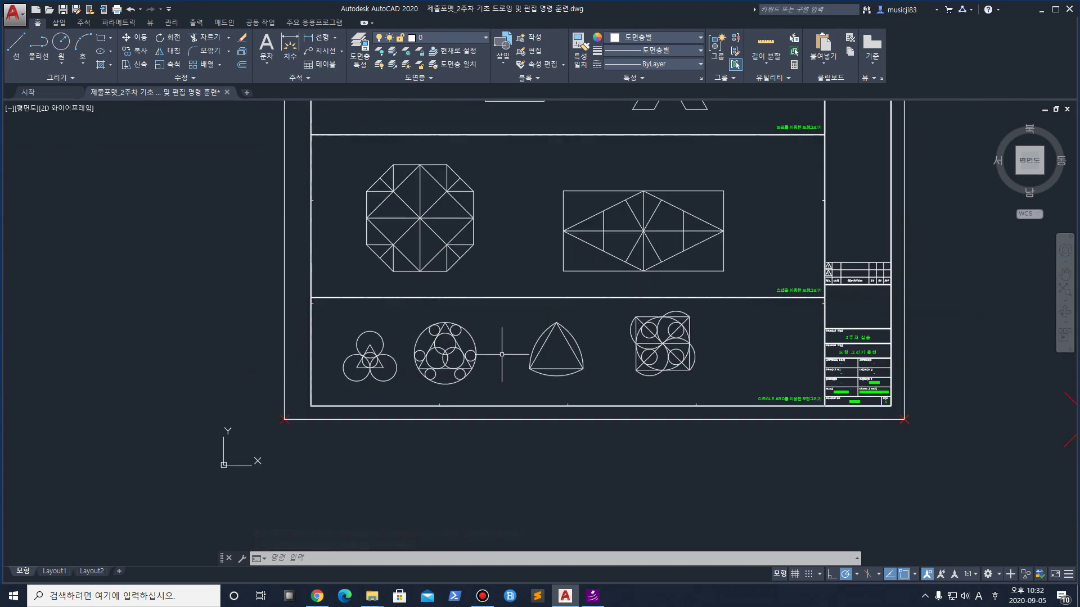
pyautogui.click(519, 383)
pyautogui.click(418, 308)
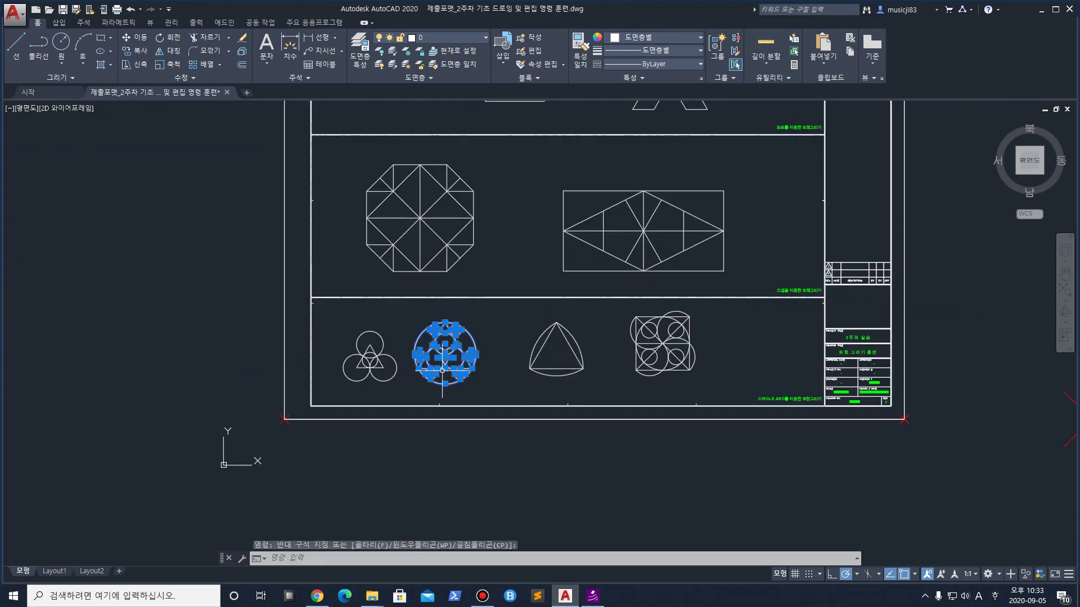
pyautogui.press('m')
pyautogui.press('Return')
pyautogui.click(488, 392)
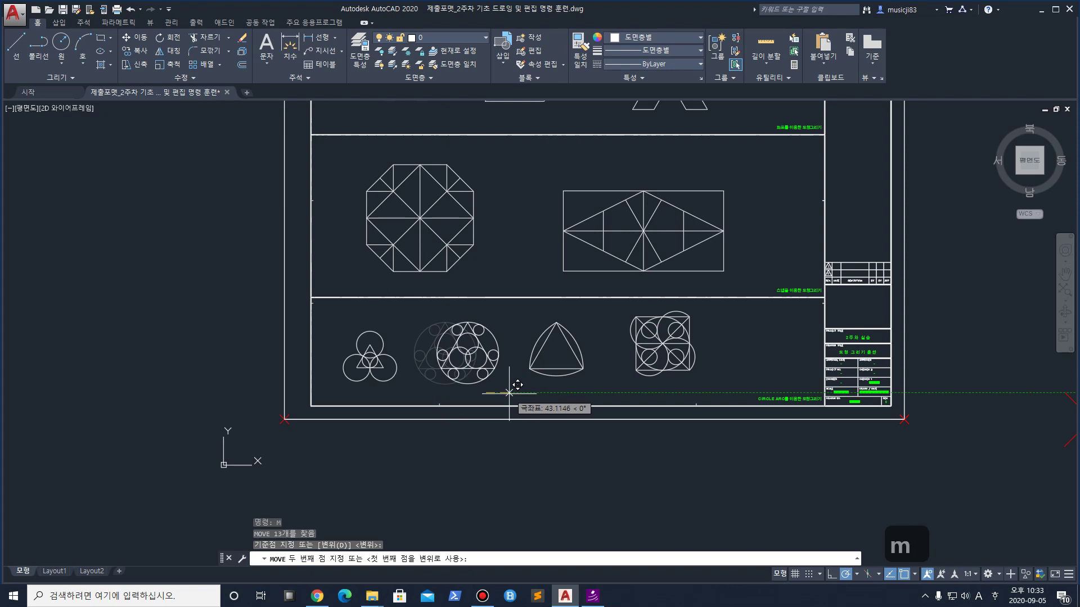
pyautogui.click(511, 391)
# Move the curved triangle figure further right
pyautogui.click(604, 386)
pyautogui.click(521, 309)
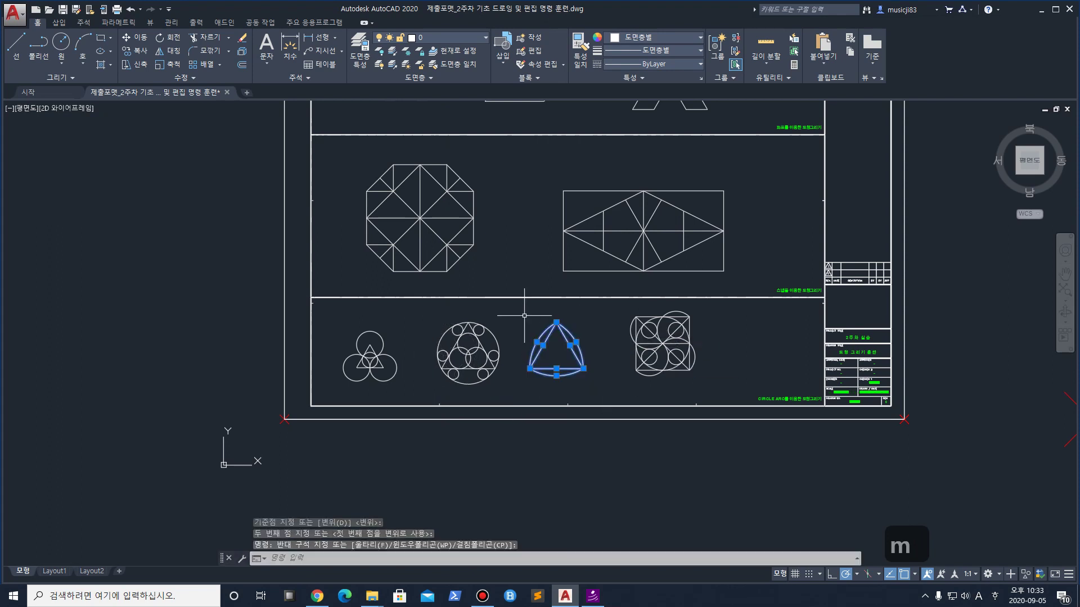
pyautogui.press('m')
pyautogui.press('Return')
pyautogui.click(603, 356)
pyautogui.click(619, 357)
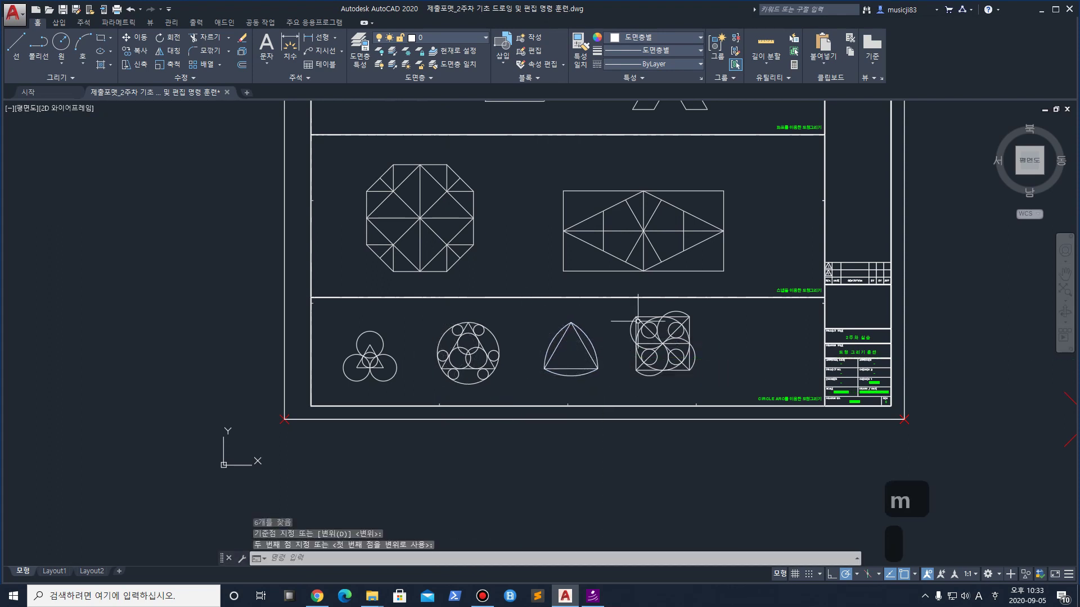
# Move the square pinwheel figure further right at the end of the row
pyautogui.moveTo(653, 289); pyautogui.dragTo(582, 295, button='middle')
pyautogui.click(650, 383)
pyautogui.click(560, 319)
pyautogui.press('m')
pyautogui.press('Return')
pyautogui.click(652, 371)
pyautogui.click(678, 371)
# Nudge the curved triangle so it sits midway between its neighbours
pyautogui.click(551, 384)
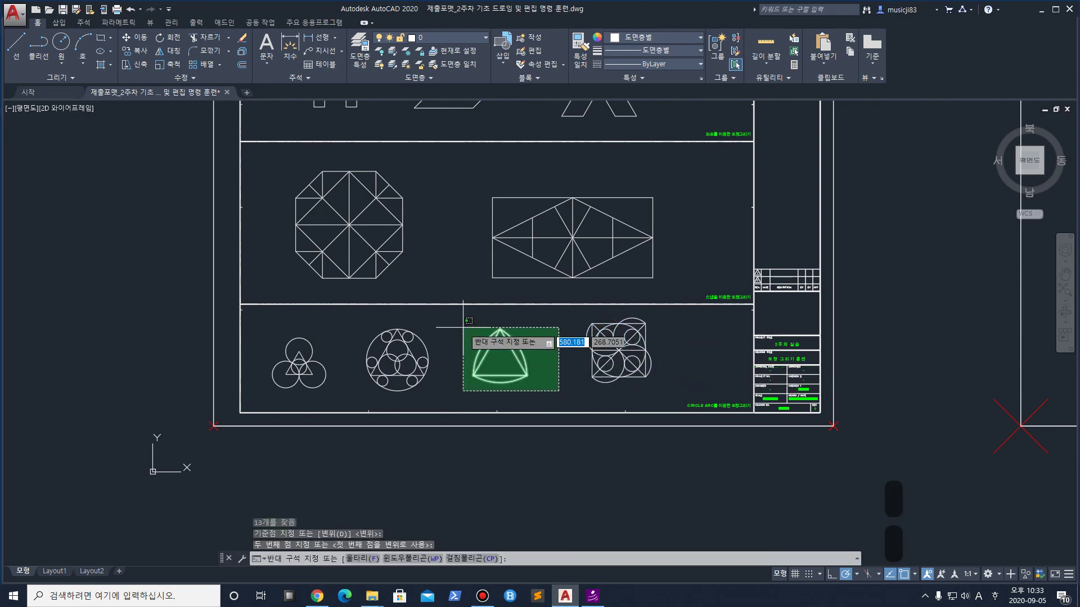
pyautogui.click(464, 309)
pyautogui.press('m')
pyautogui.press('Return')
pyautogui.click(557, 370)
pyautogui.click(568, 369)
pyautogui.moveTo(477, 174); pyautogui.dragTo(493, 311, button='middle')
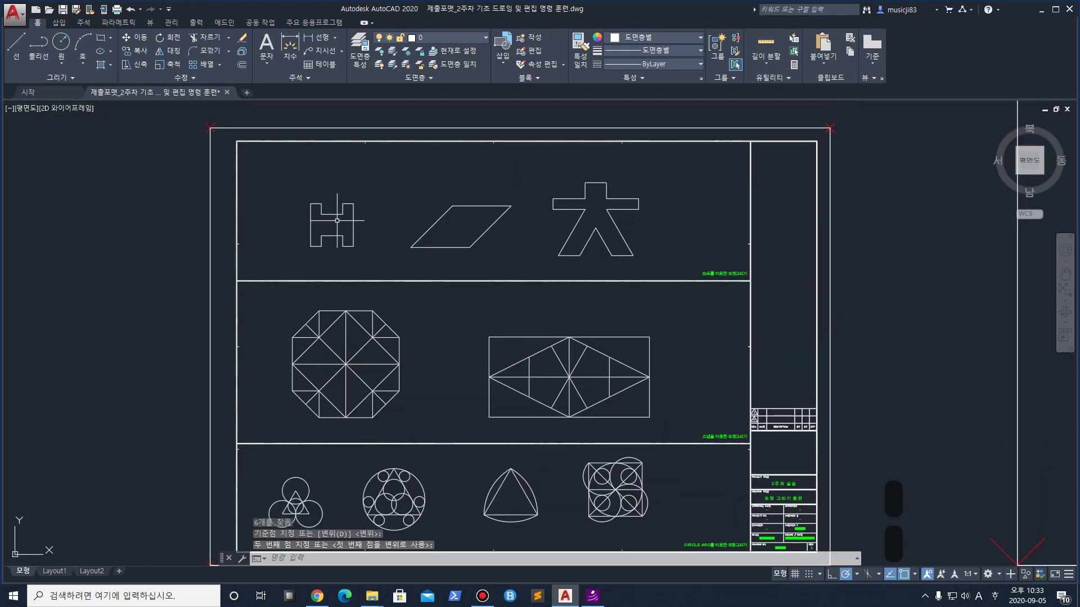
pyautogui.scroll(-4, 411, 222)
pyautogui.moveTo(788, 290)
pyautogui.mouseDown(button='middle')
pyautogui.moveTo(741, 318)
pyautogui.moveTo(448, 402)
pyautogui.mouseUp(button='middle')
pyautogui.scroll(-2, 493, 362)
pyautogui.moveTo(621, 232)
pyautogui.mouseDown(button='middle')
pyautogui.moveTo(501, 333)
pyautogui.moveTo(467, 344)
pyautogui.mouseUp(button='middle')
pyautogui.moveTo(540, 210); pyautogui.dragTo(550, 395, button='middle')
pyautogui.scroll(-5, 493, 169)
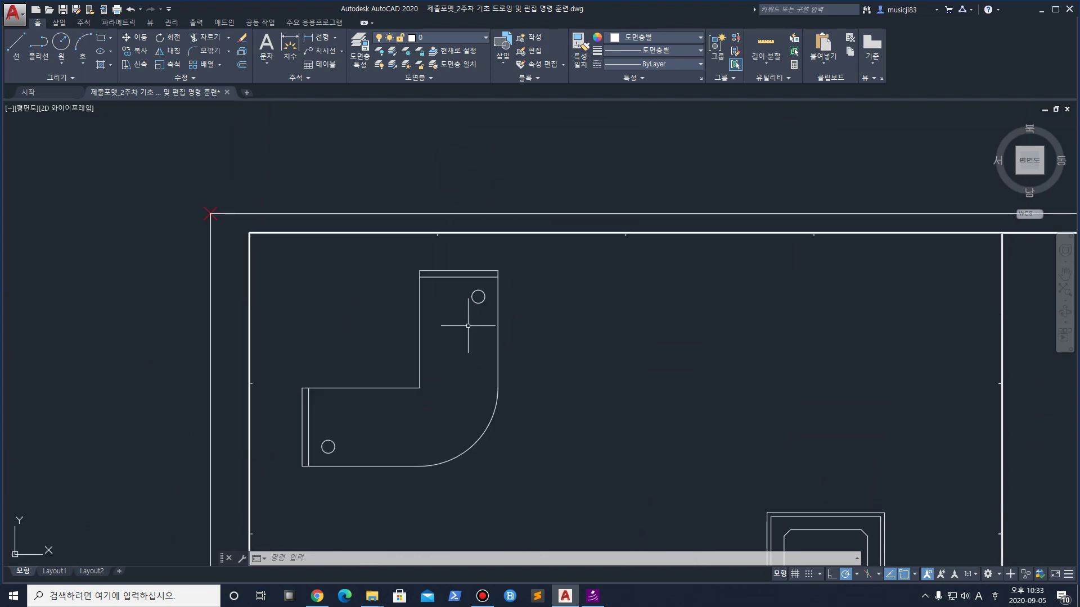
pyautogui.moveTo(395, 404); pyautogui.dragTo(482, 294, button='middle')
pyautogui.scroll(5, 360, 275)
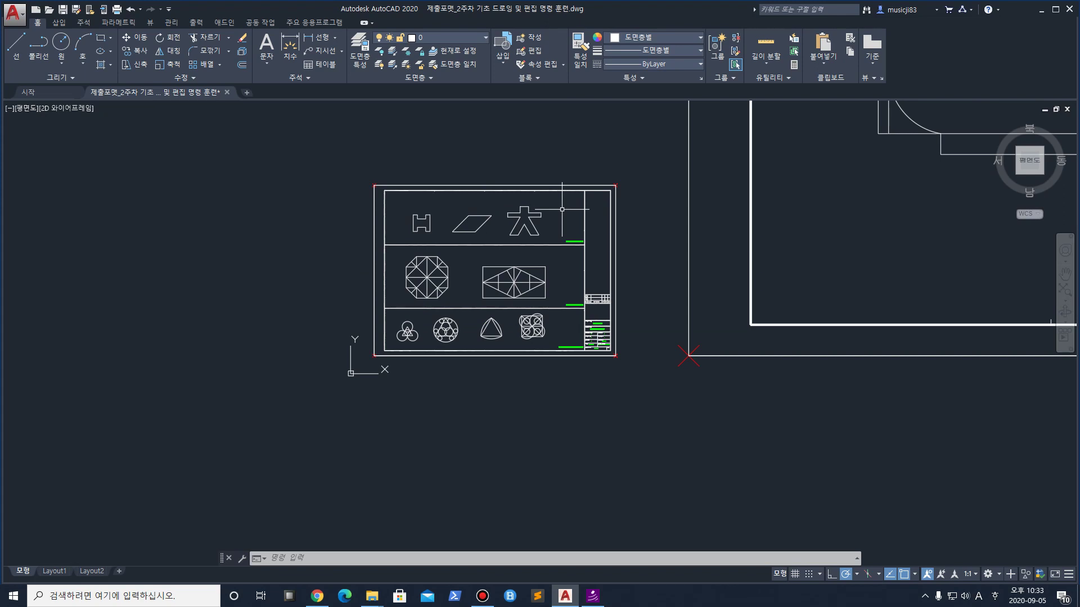
pyautogui.scroll(8, 588, 366)
pyautogui.scroll(-4, 583, 405)
pyautogui.scroll(-7, 583, 403)
pyautogui.scroll(-3, 835, 369)
pyautogui.moveTo(835, 369); pyautogui.dragTo(497, 368, button='middle')
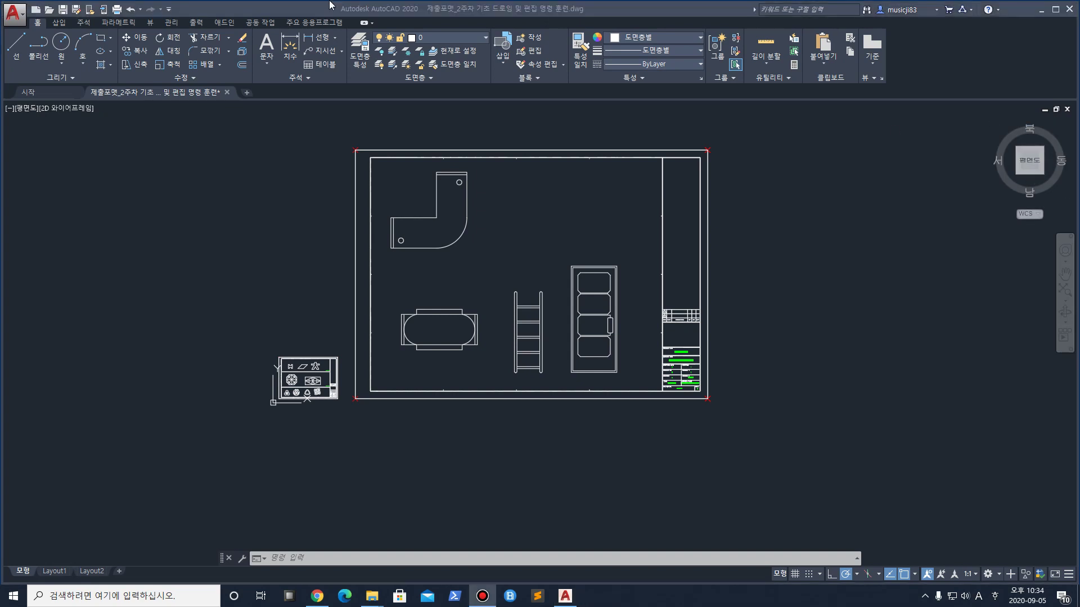
# Save the drawing, then Save As to the Desktop as 2week_ followed by the student's name
pyautogui.click(63, 10)
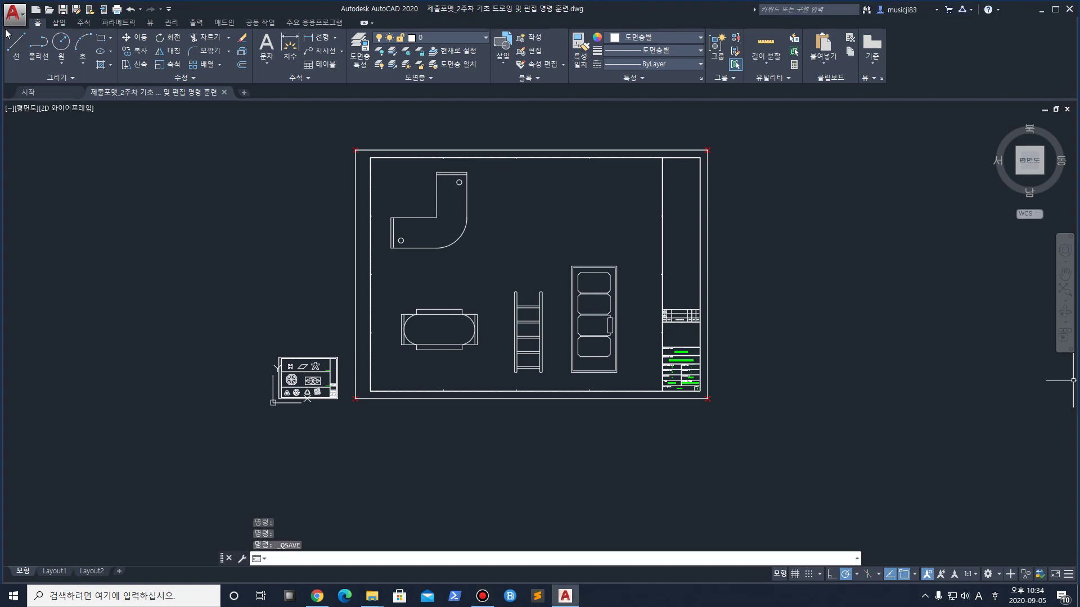
pyautogui.click(20, 16)
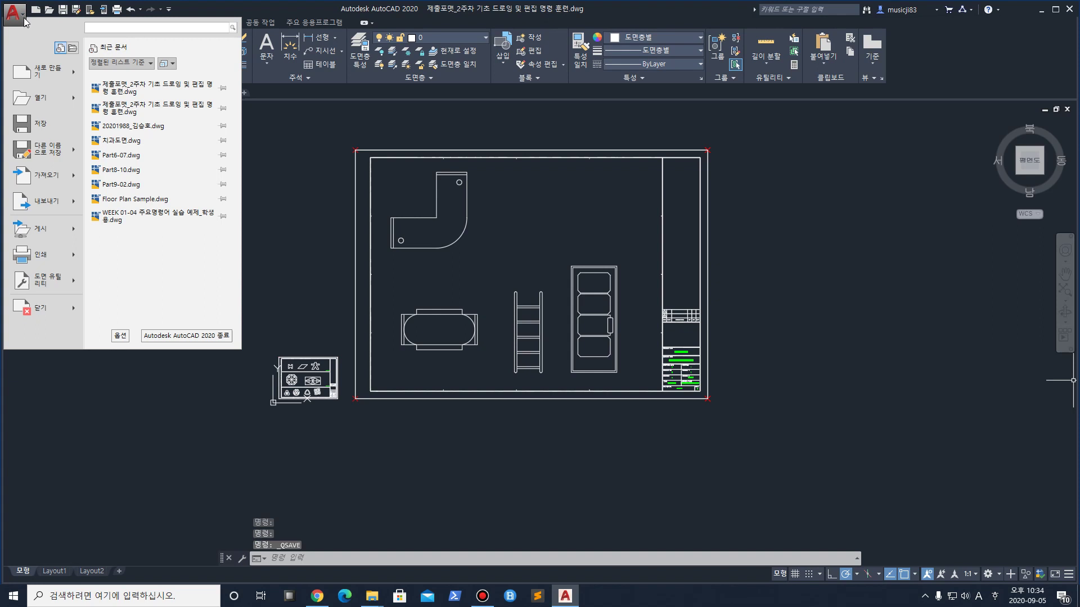
pyautogui.click(56, 148)
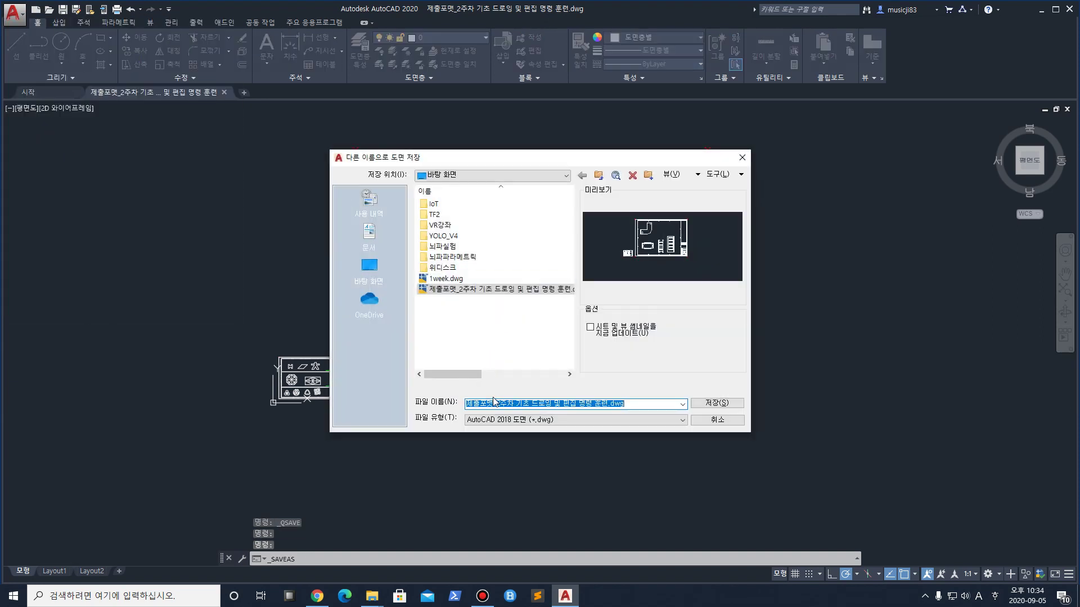
pyautogui.moveTo(609, 404); pyautogui.dragTo(463, 405)
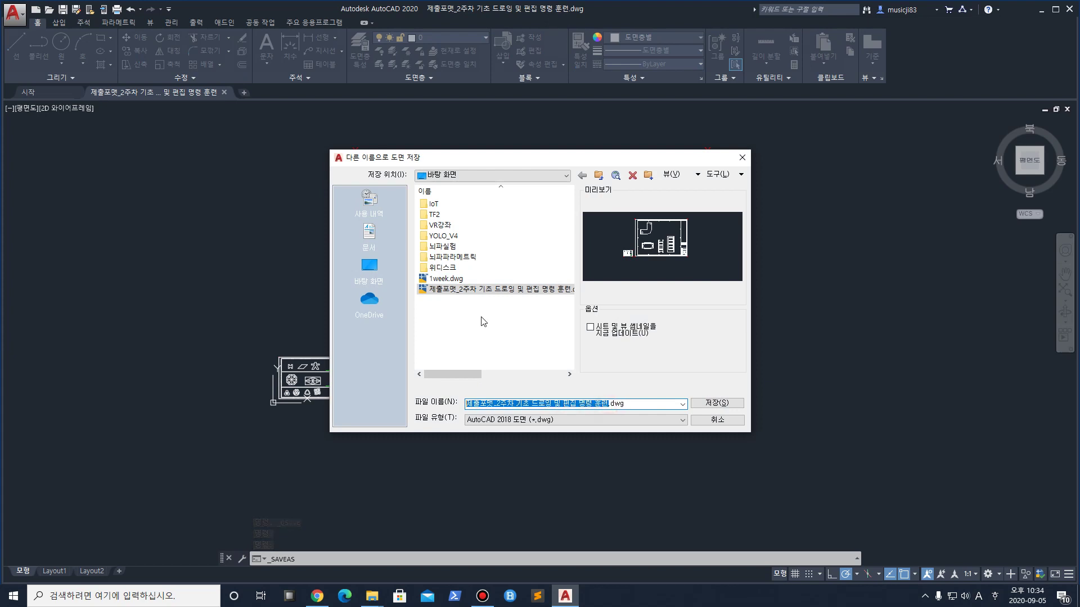
pyautogui.write('2week_')
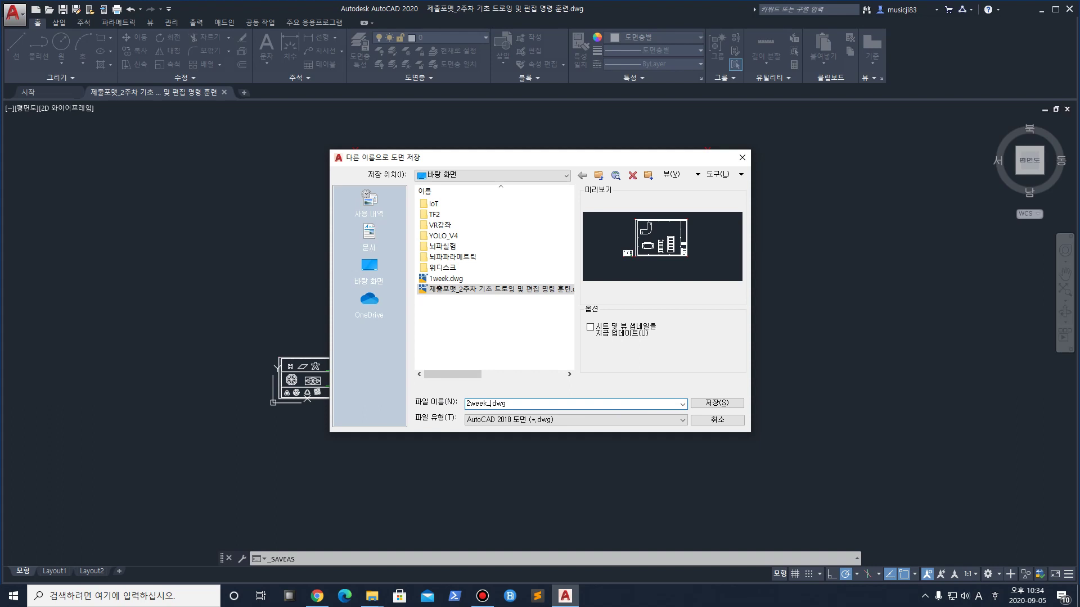
pyautogui.press('Hangul')
pyautogui.press('Return')
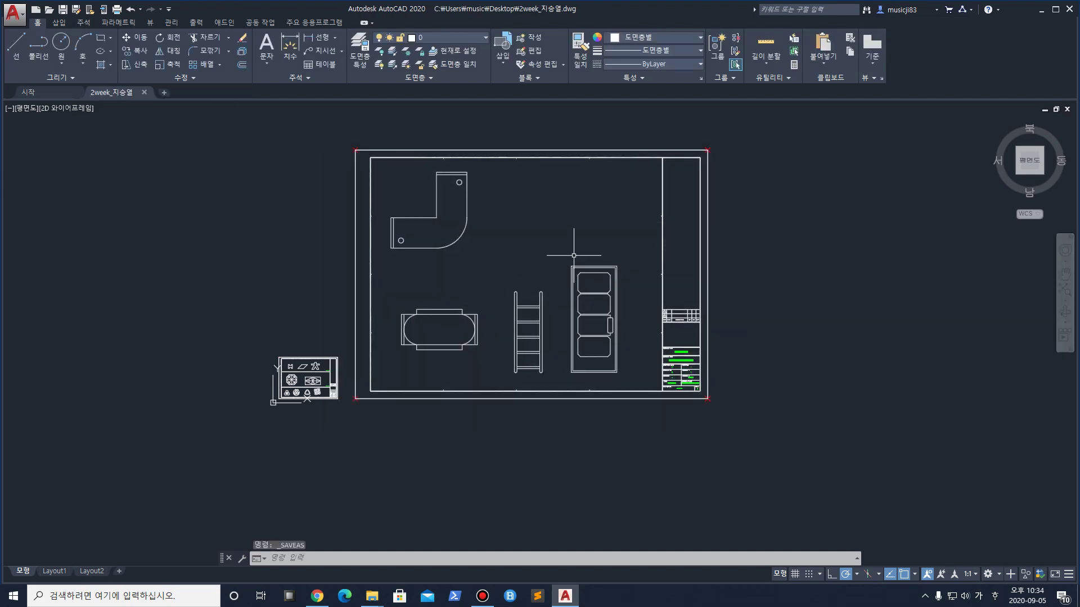